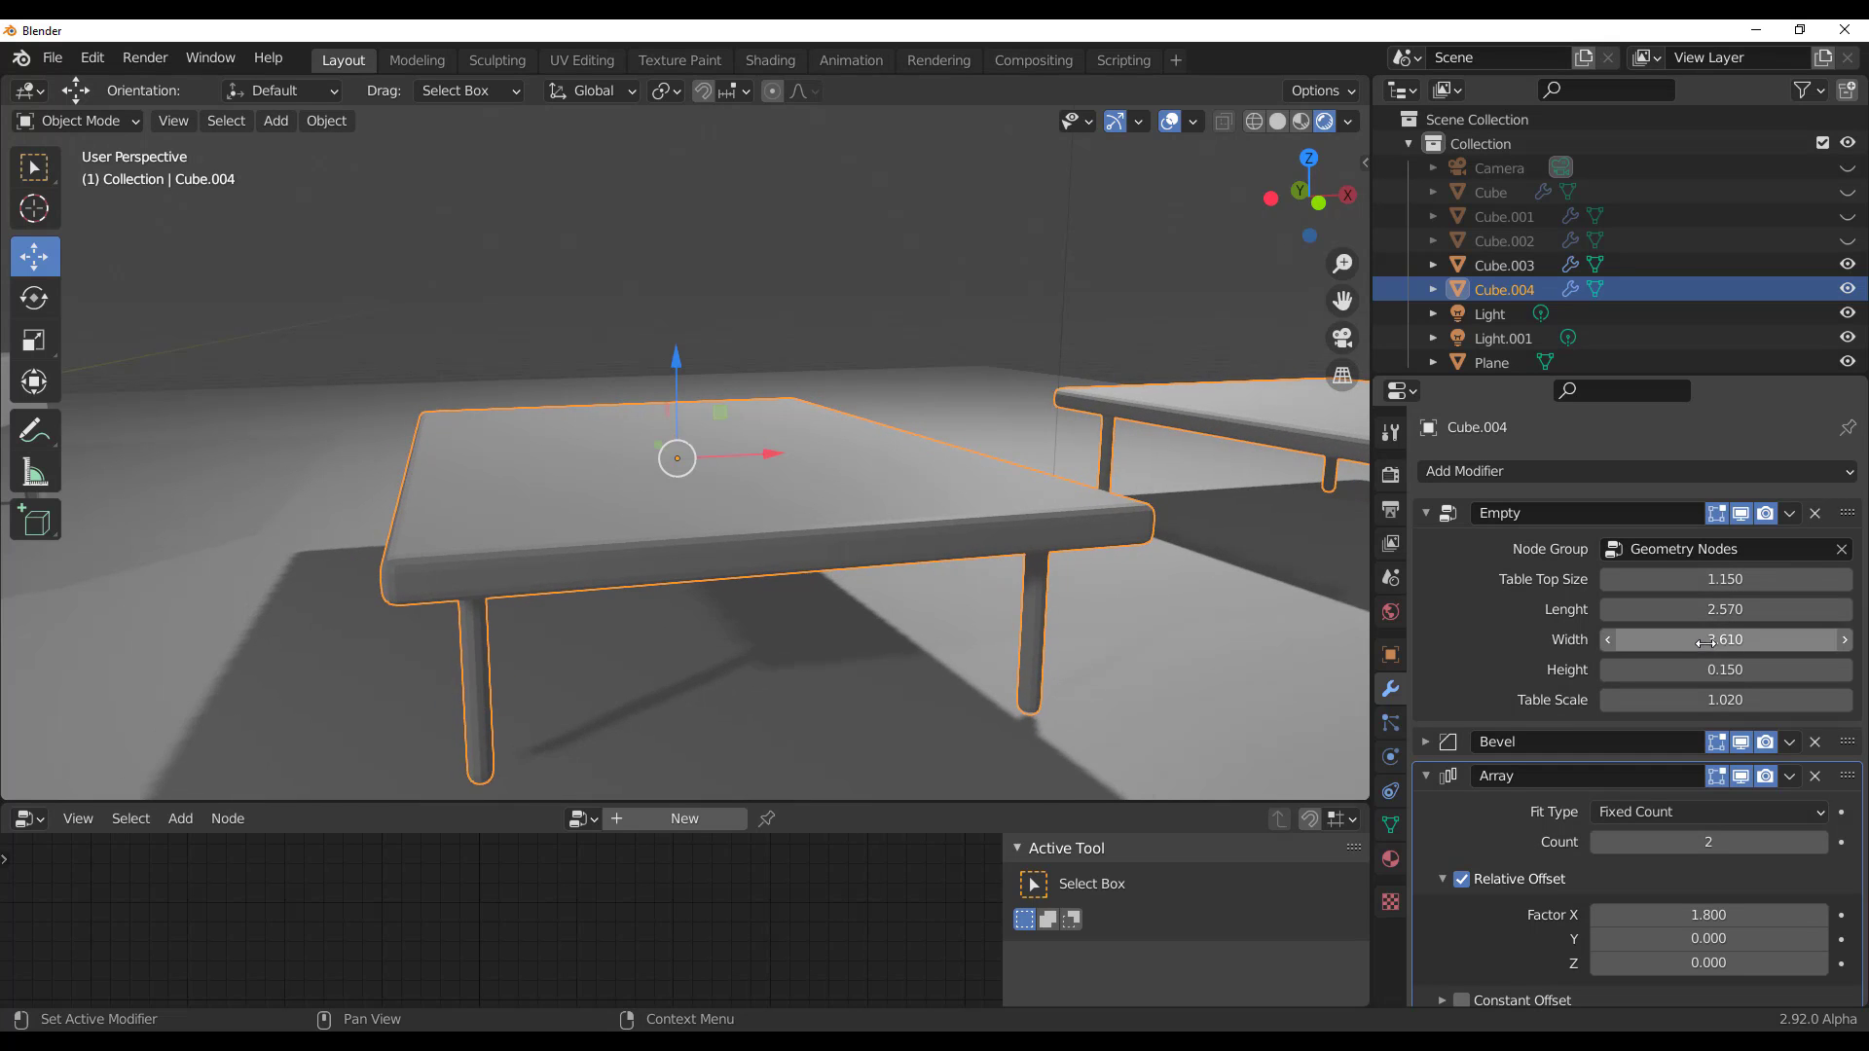
Adjust the selected table's Empty modifier to Width 3.860, Height 0.400 and Table Scale 1.060
drag(1724, 639, 1849, 640)
drag(1677, 668, 1791, 669)
mouse_move(1666, 703)
mouse_down()
mouse_move(1801, 703)
mouse_move(1606, 703)
mouse_move(1684, 702)
mouse_up()
middle_drag(1132, 668, 968, 592)
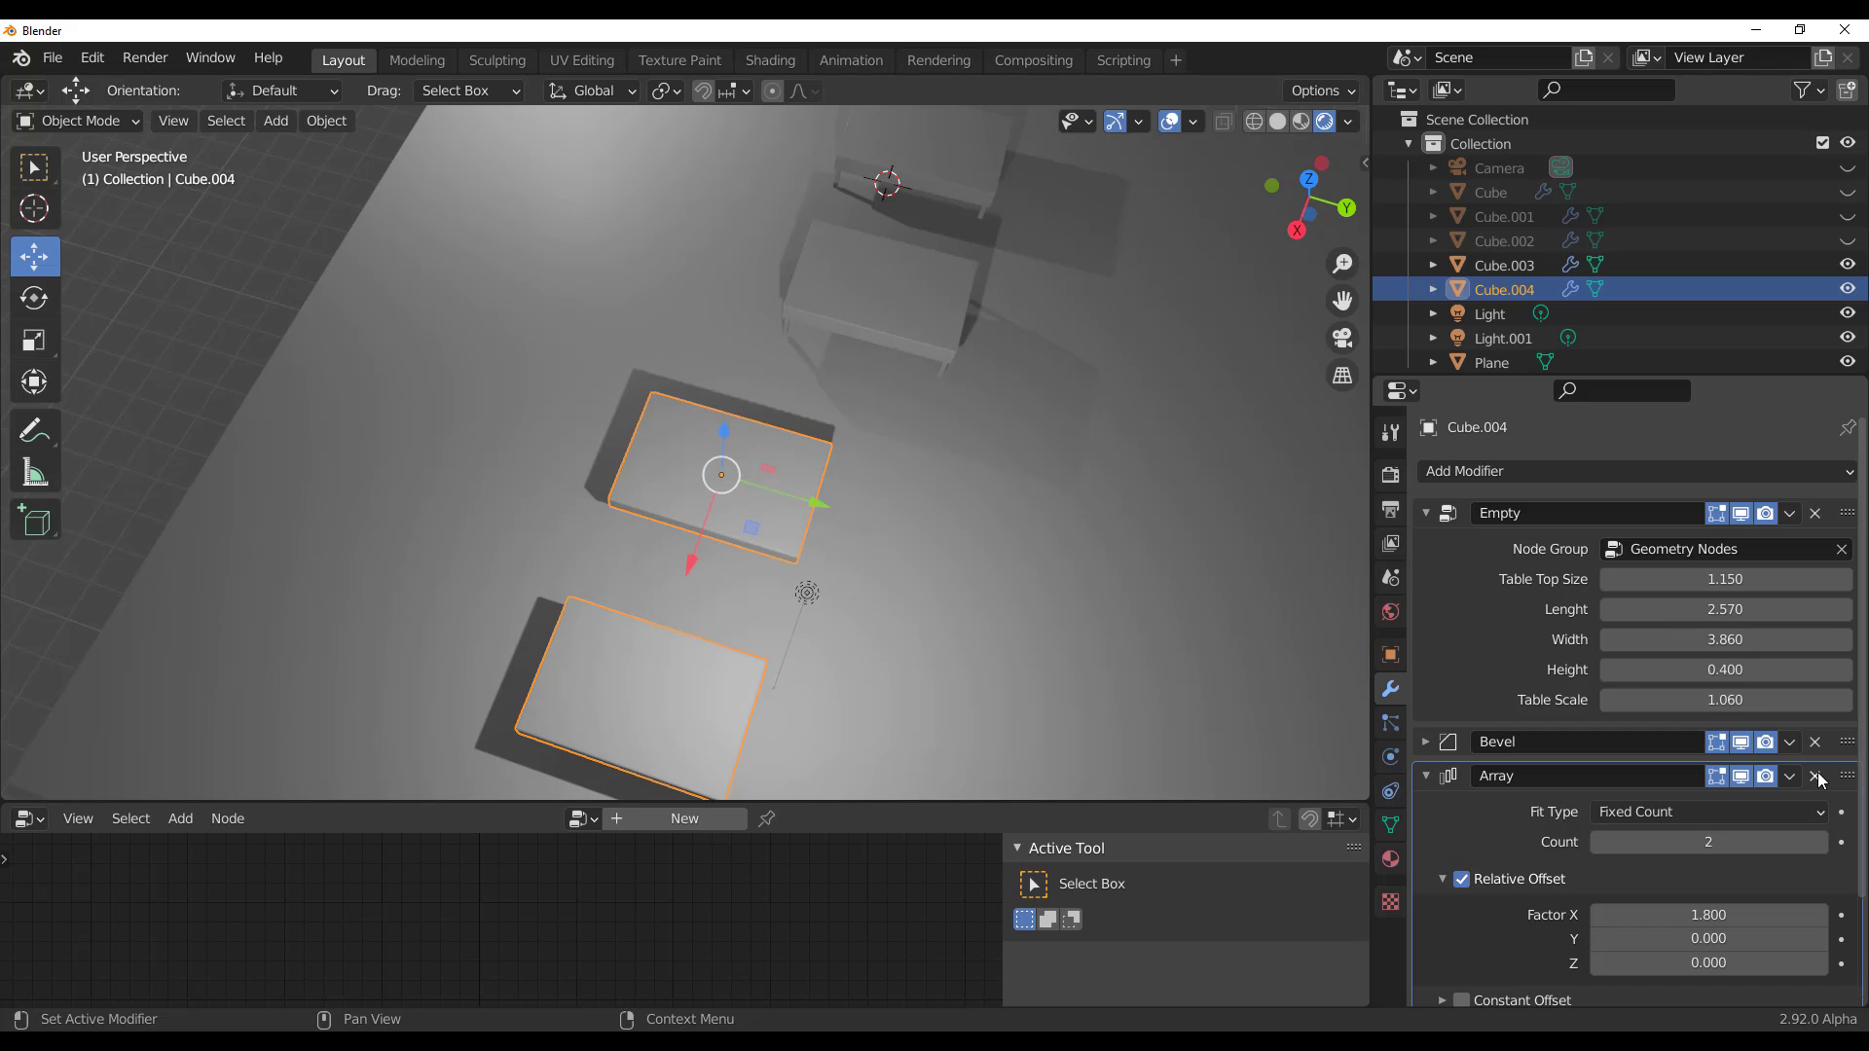
Remove the Array and Bevel modifiers from the selected table object
click(1817, 776)
click(1817, 742)
middle_drag(822, 568, 952, 401)
scroll(952, 401, up, 5)
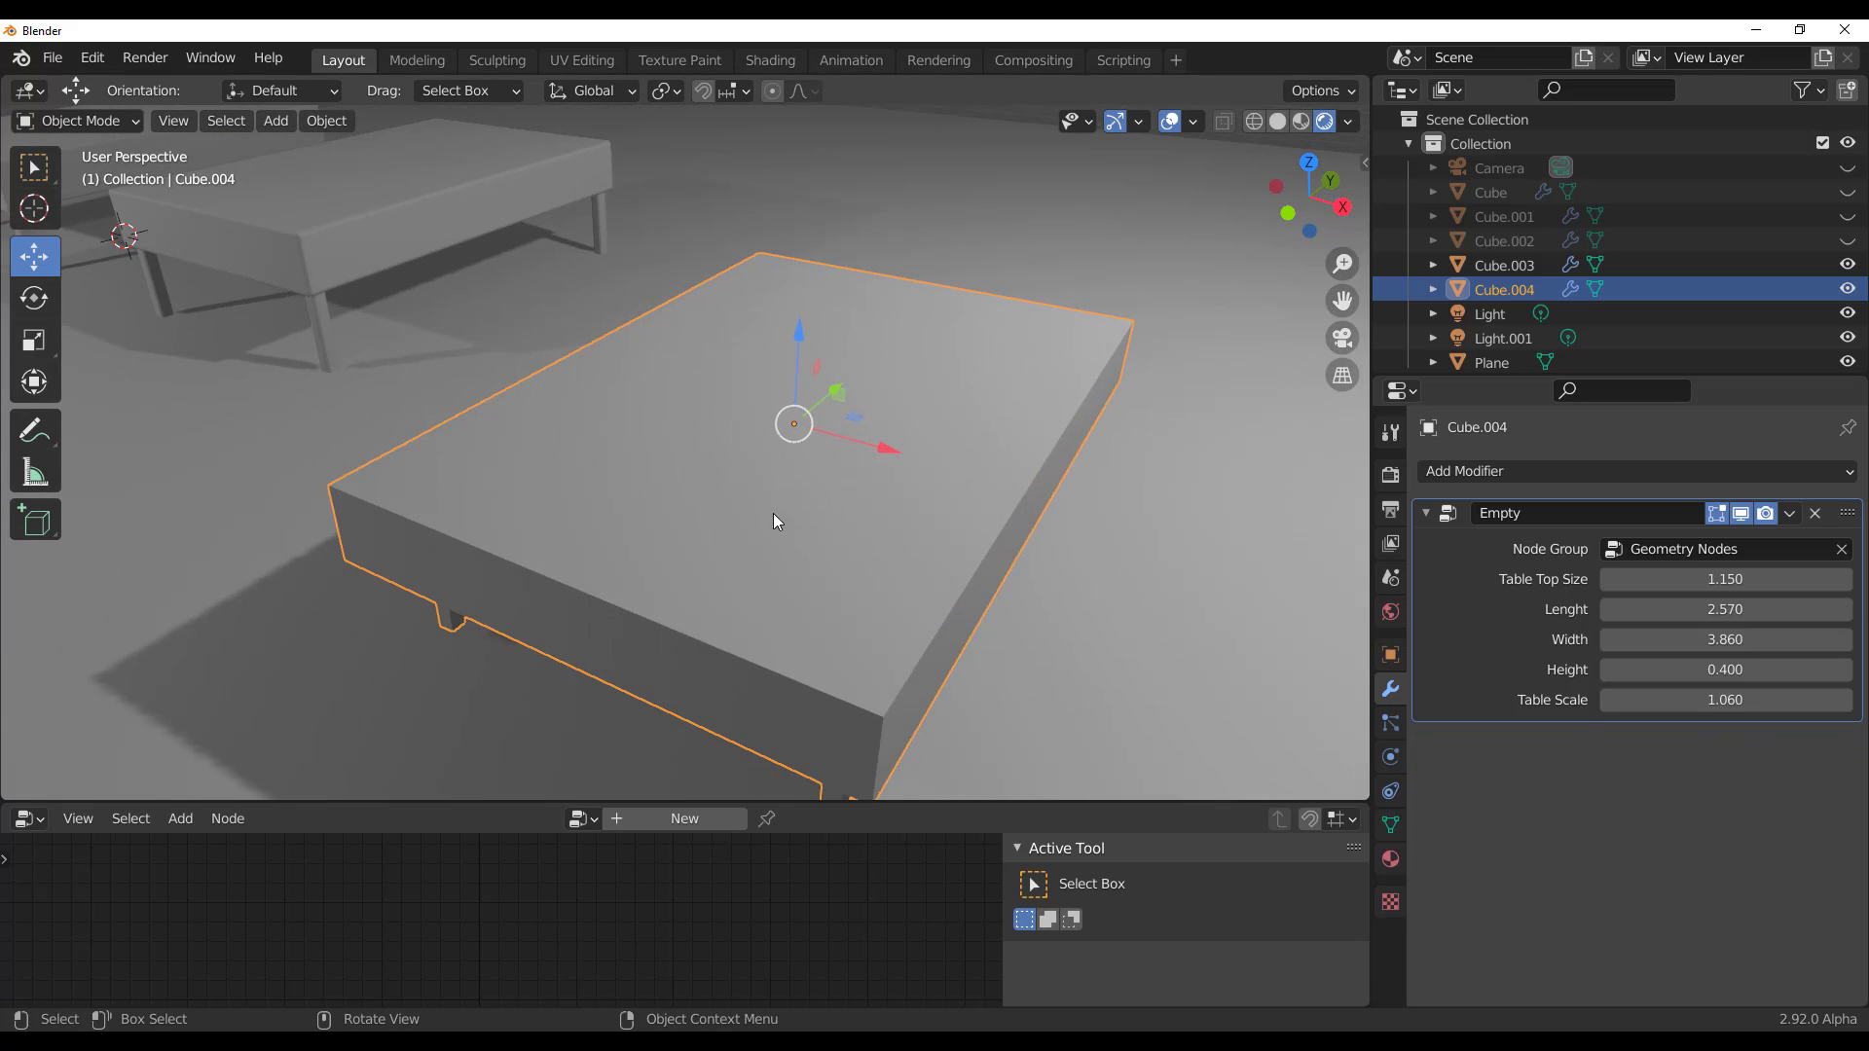
middle_drag(773, 512, 760, 580)
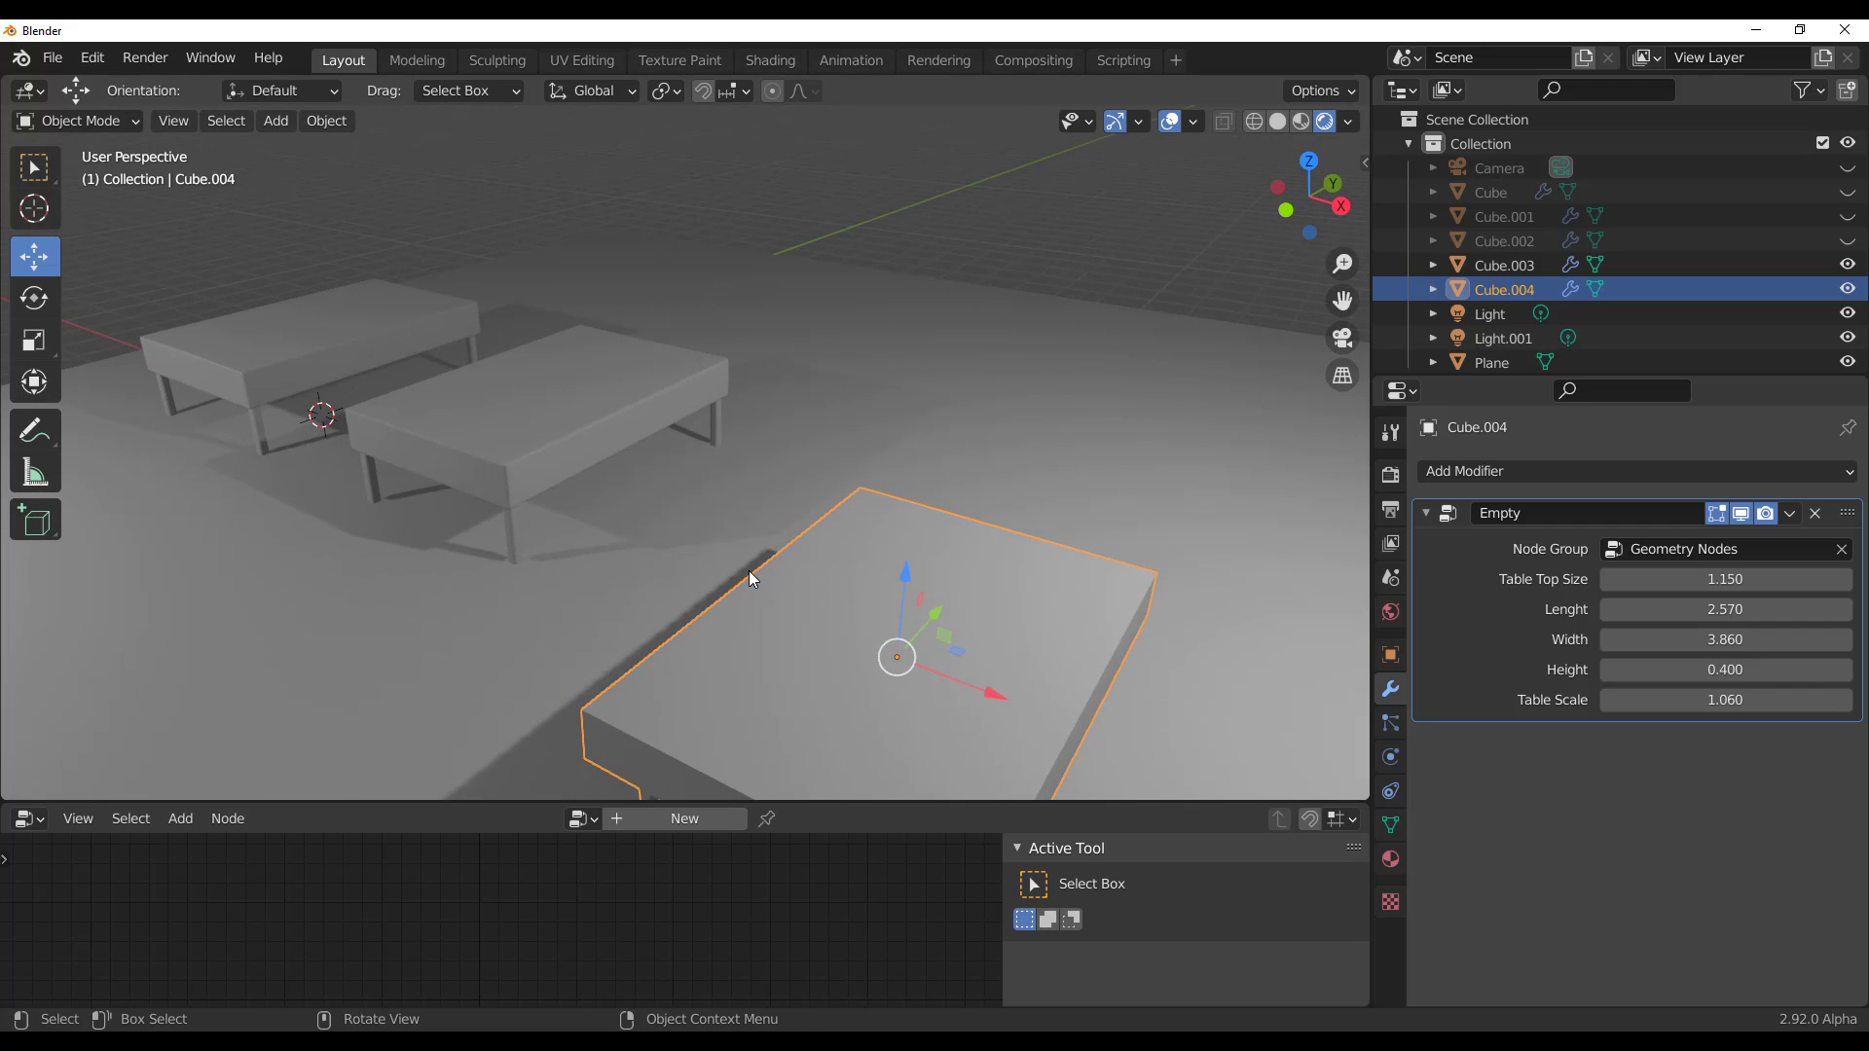
Start a new General file without keeping the table scene's unsaved changes
click(53, 57)
mouse_move(98, 86)
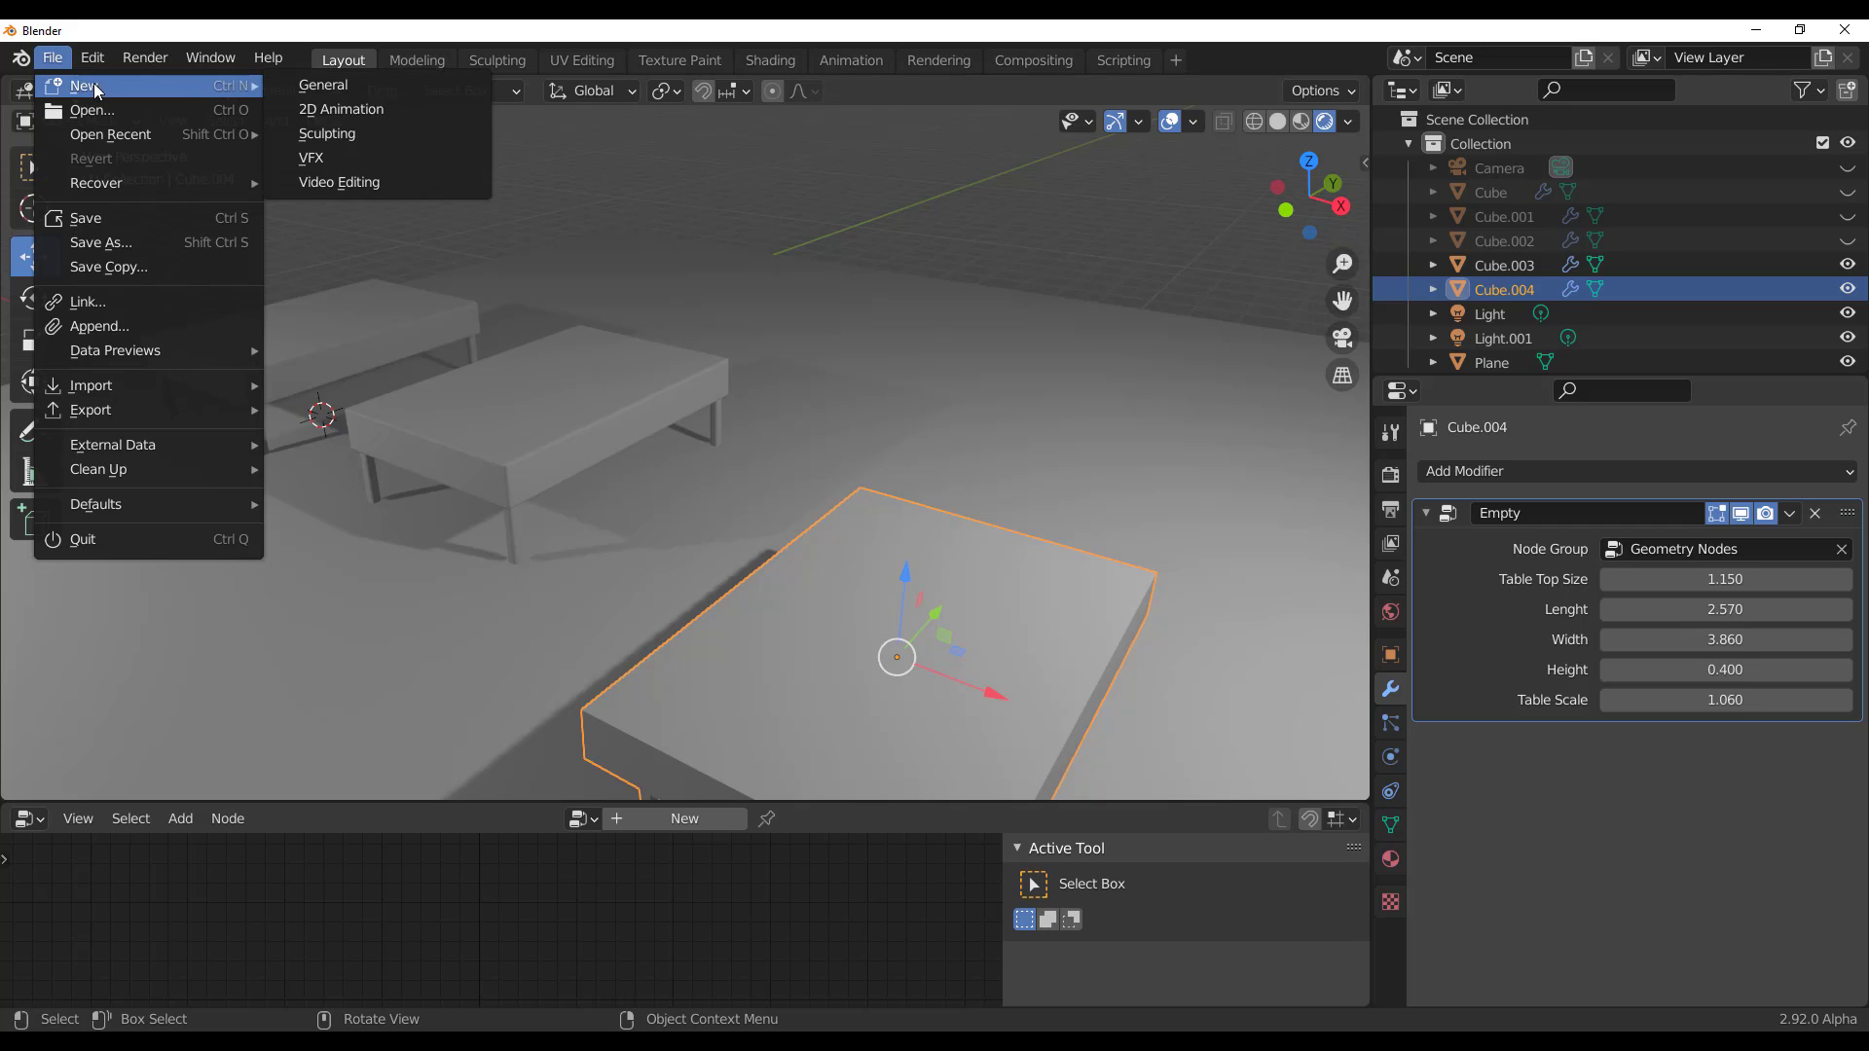
click(382, 88)
click(990, 578)
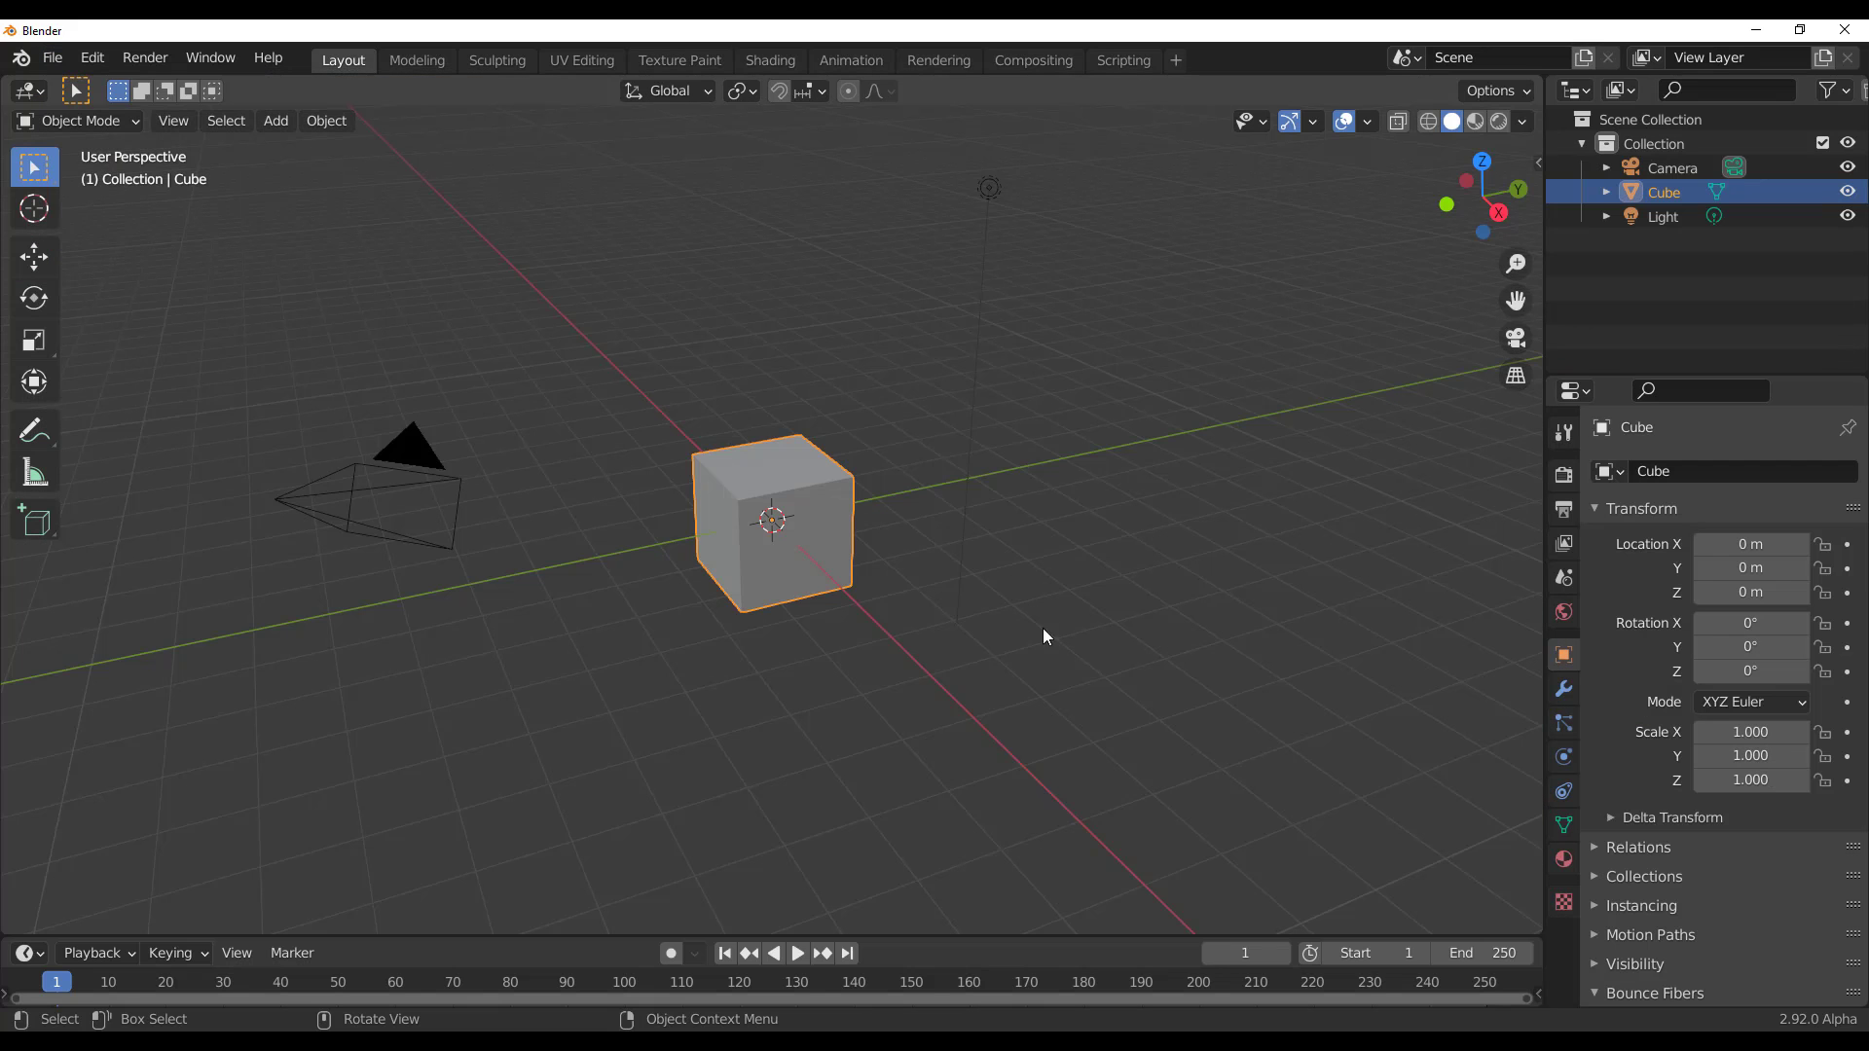
Enlarge the timeline area below the viewport and switch it to the Geometry Node Editor
scroll(861, 568, up, 4)
mouse_move(1044, 662)
middle_down()
mouse_move(983, 619)
mouse_move(604, 563)
mouse_move(1041, 638)
middle_up()
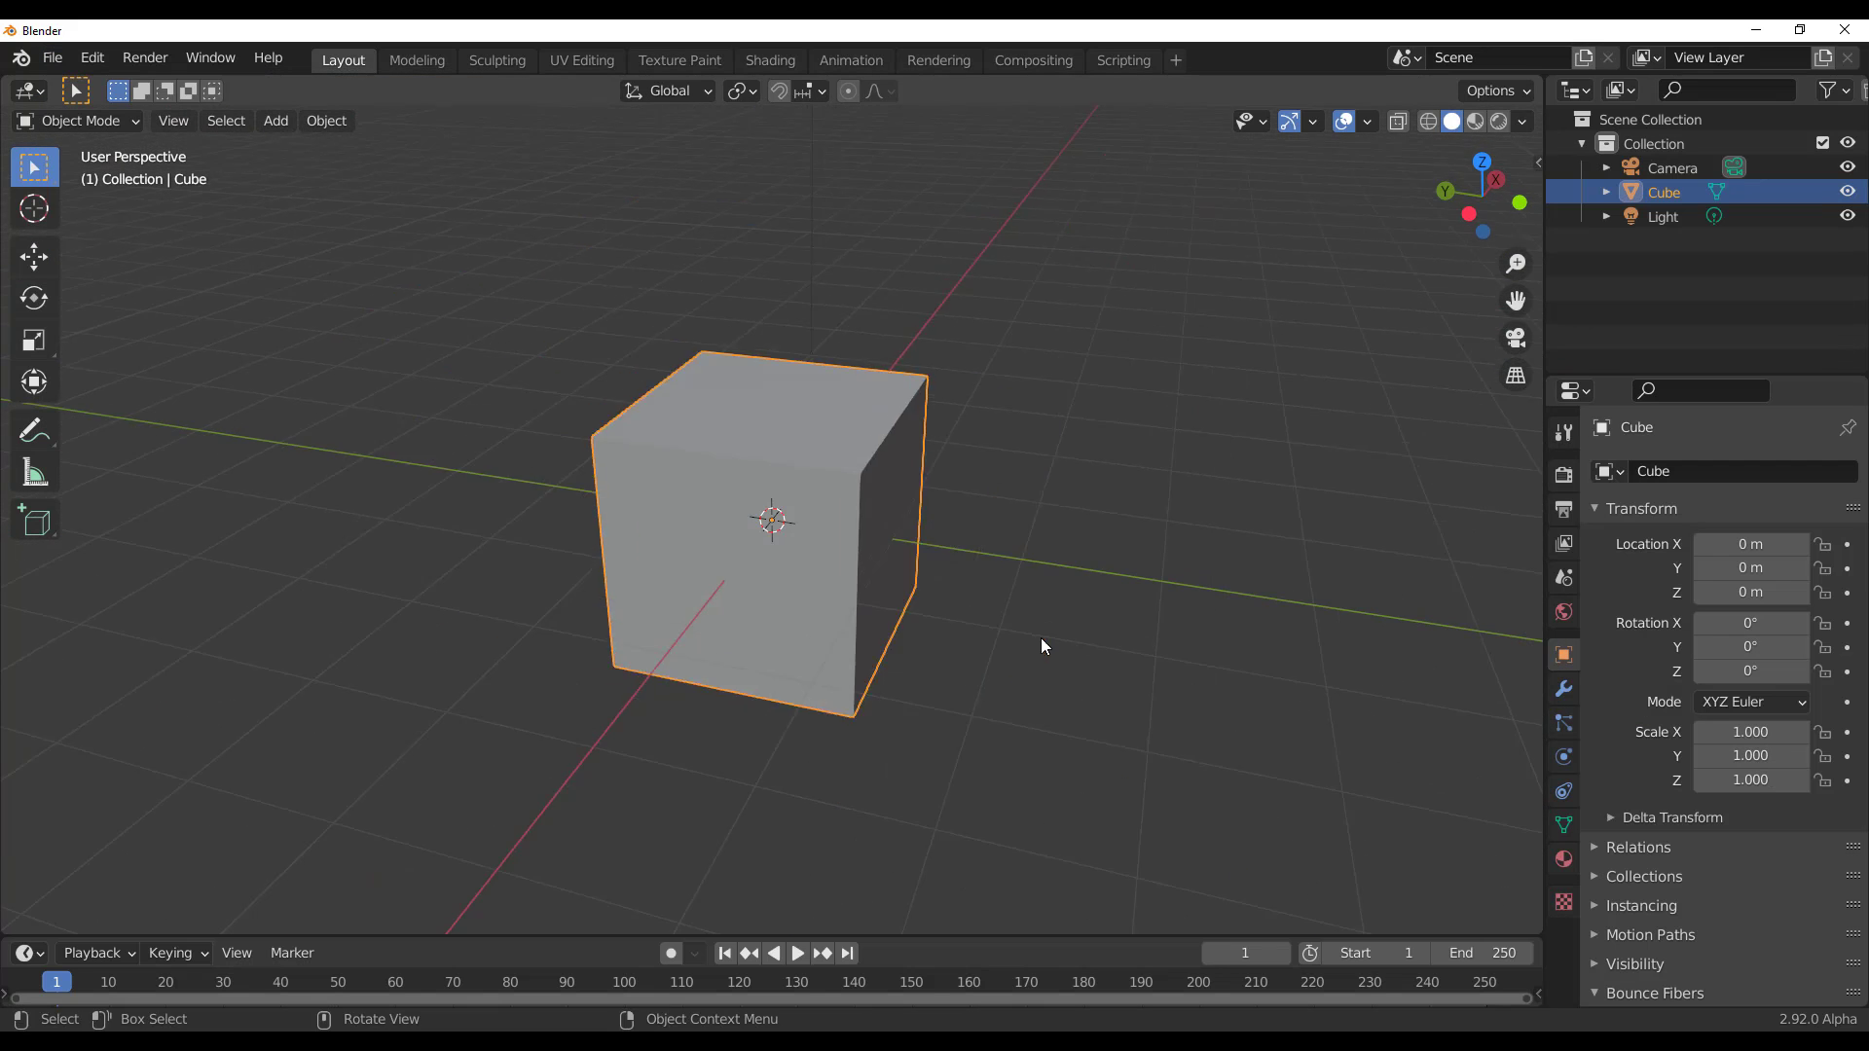
scroll(1032, 640, up, 5)
scroll(1032, 640, down, 4)
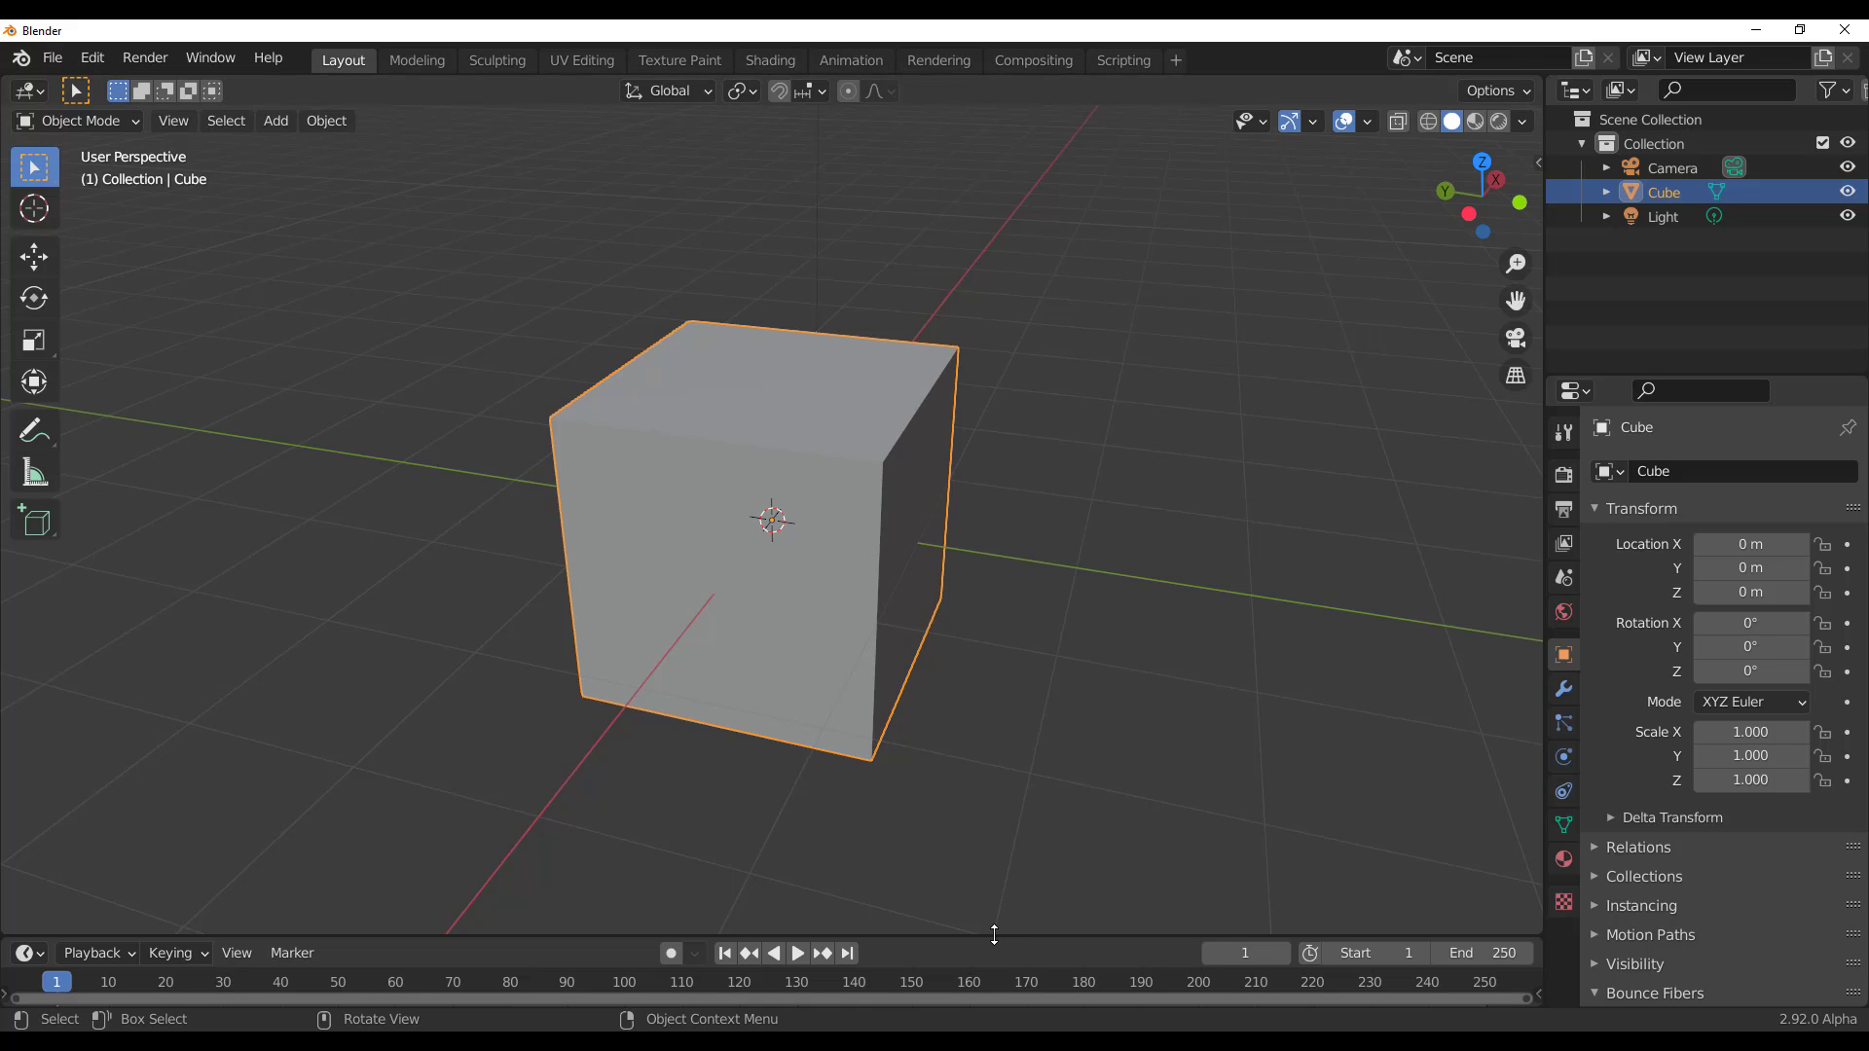
drag(990, 933, 1013, 574)
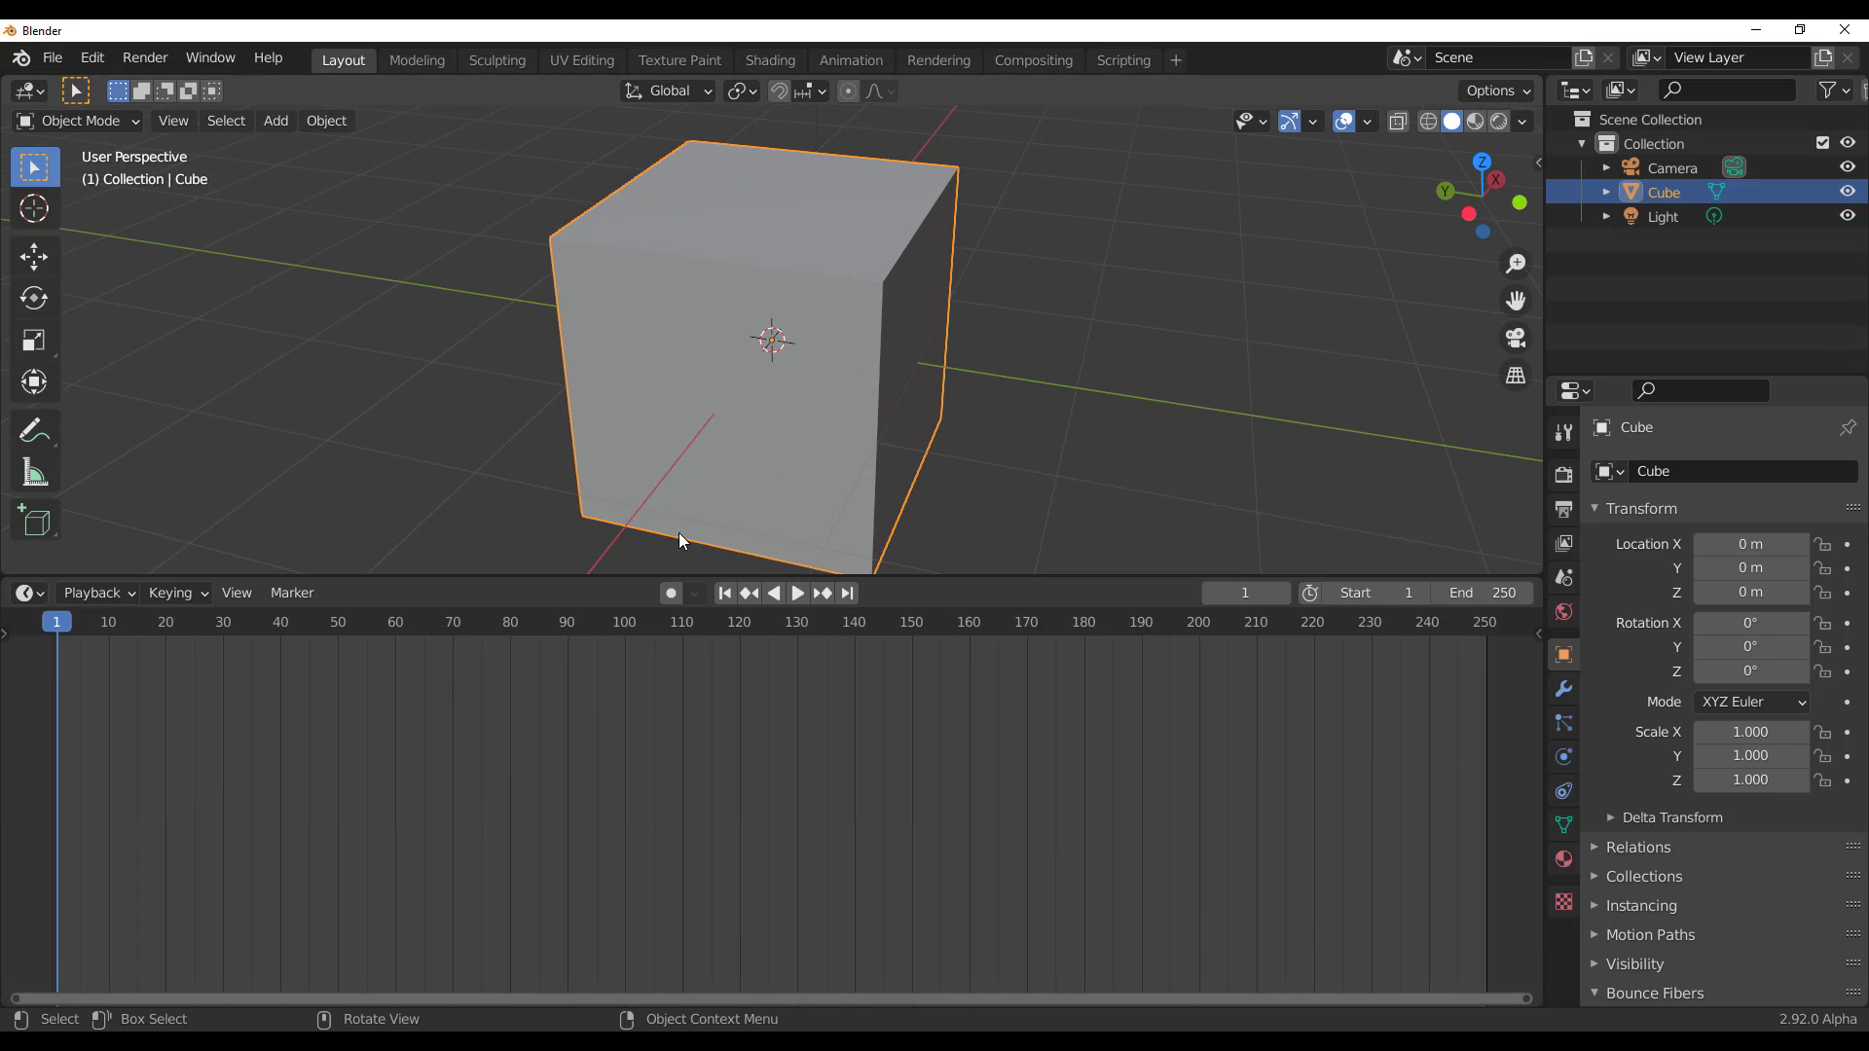
click(29, 593)
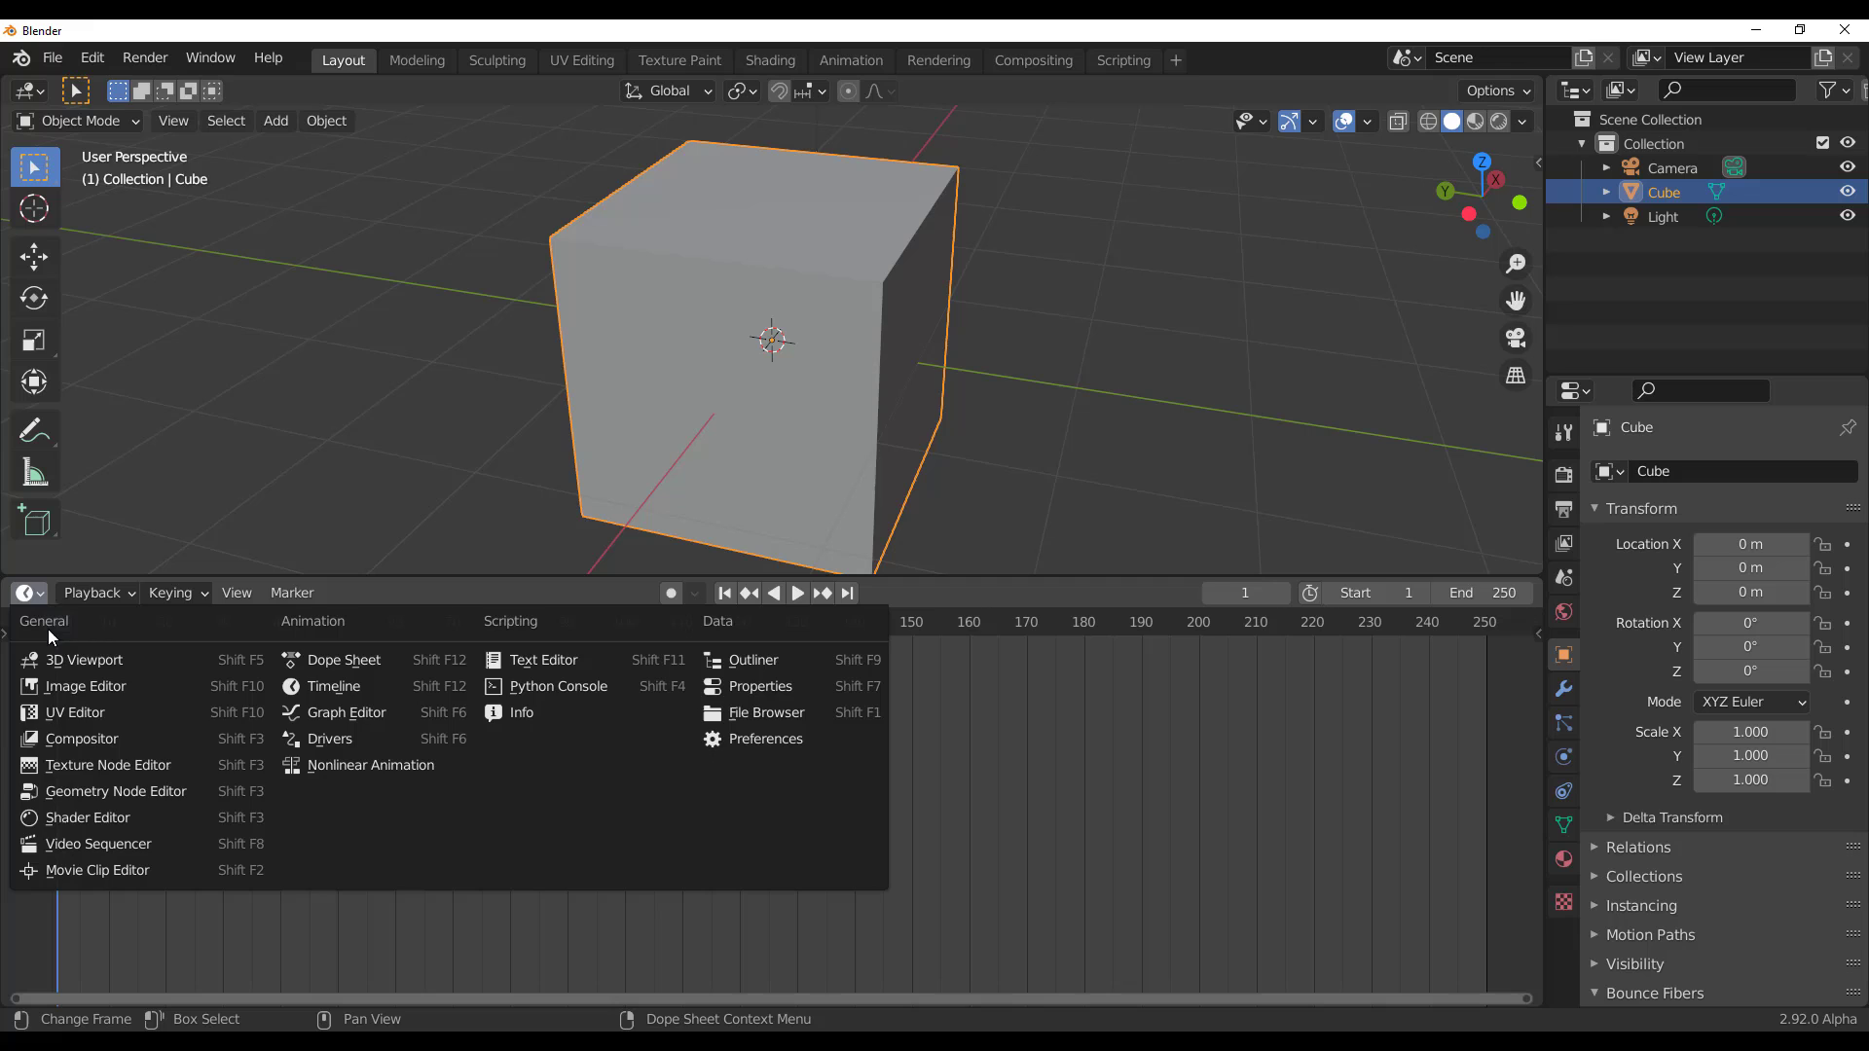
click(101, 791)
Add an Empty modifier to the default cube to give it a geometry node group
middle_drag(1078, 412, 861, 412)
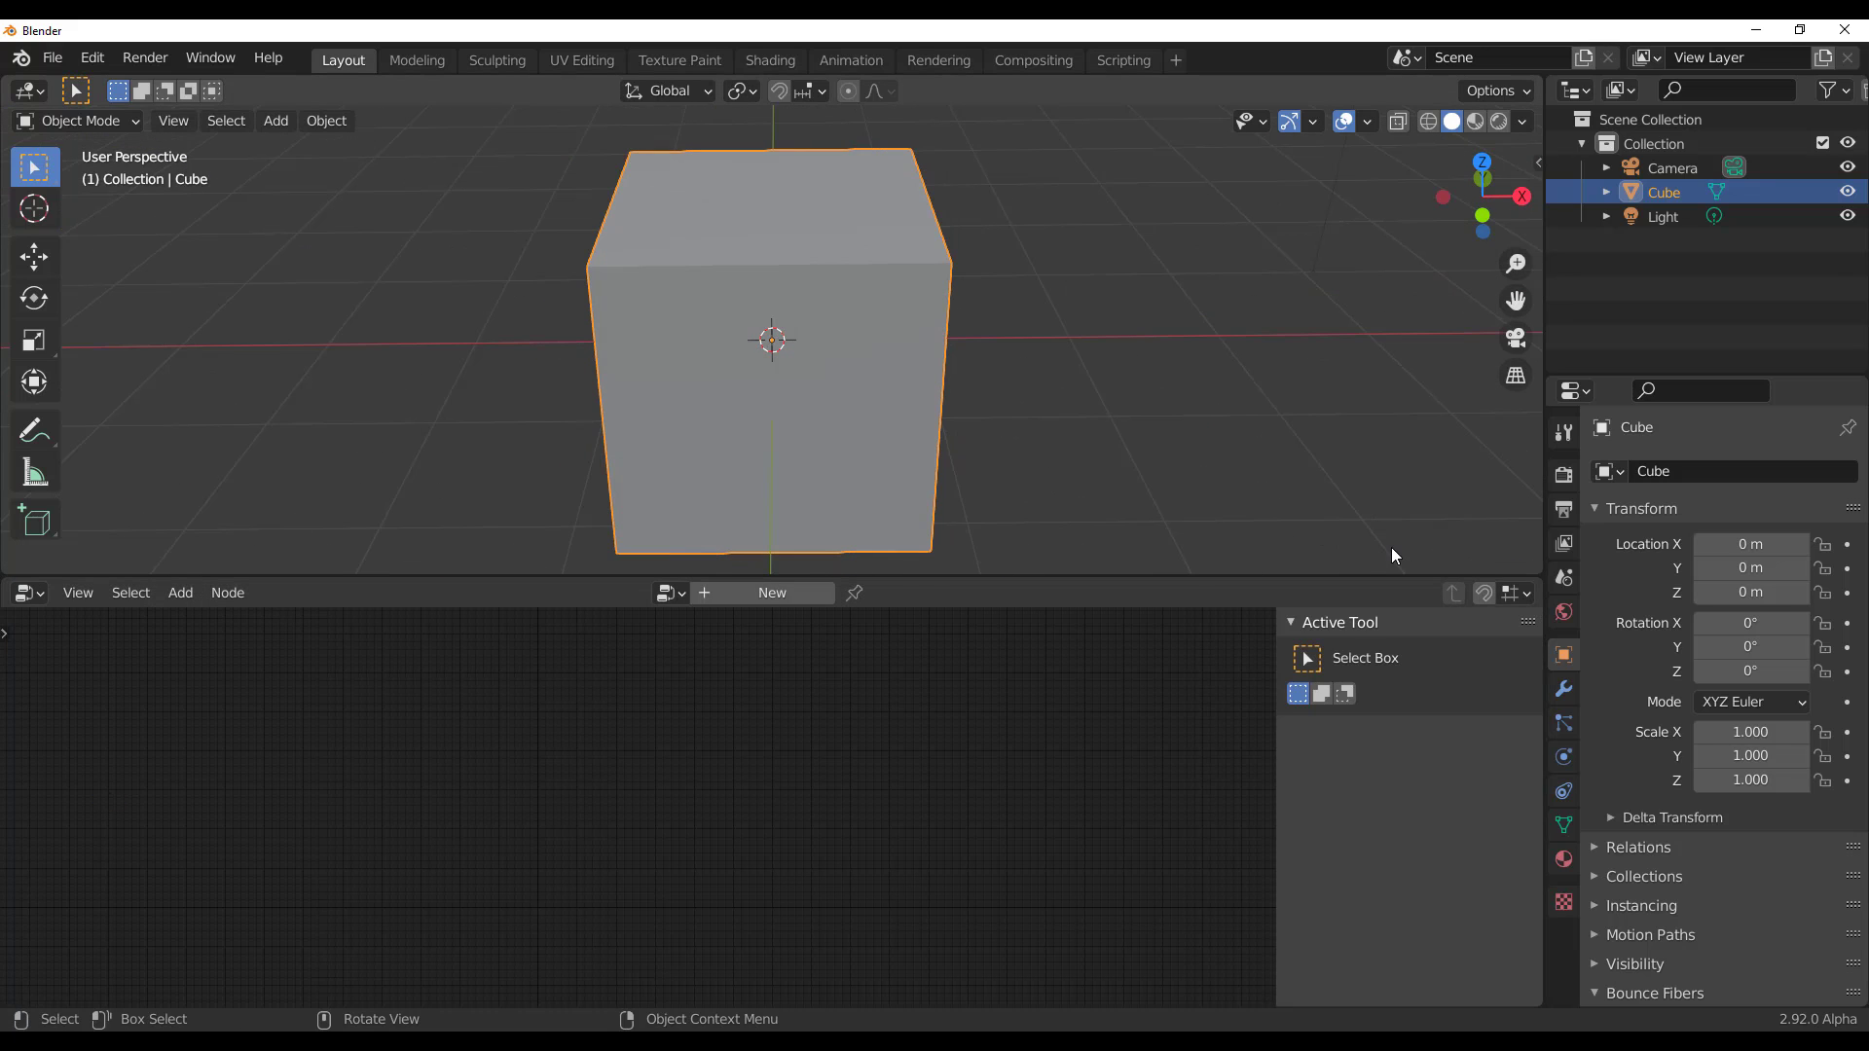
click(1563, 689)
click(1686, 465)
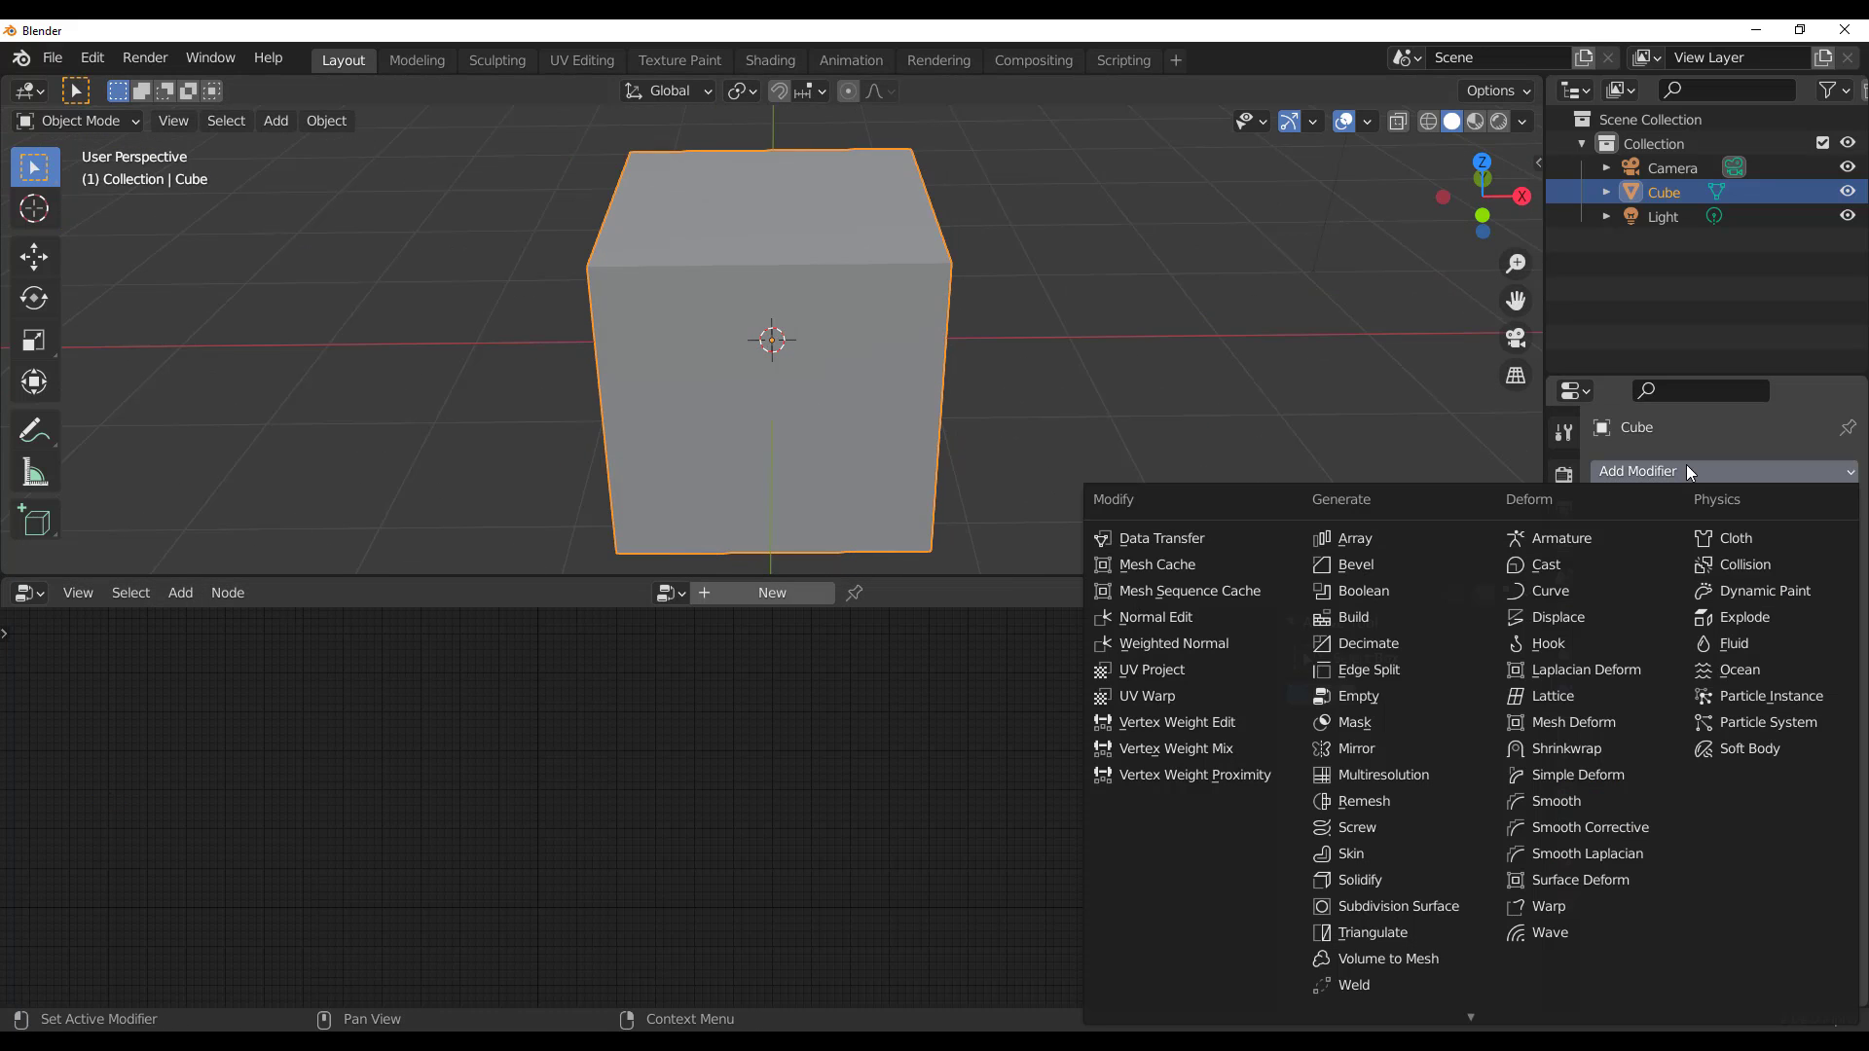
click(1367, 696)
Add a Transform node on the link between the Group Input and Group Output nodes
scroll(909, 851, up, 11)
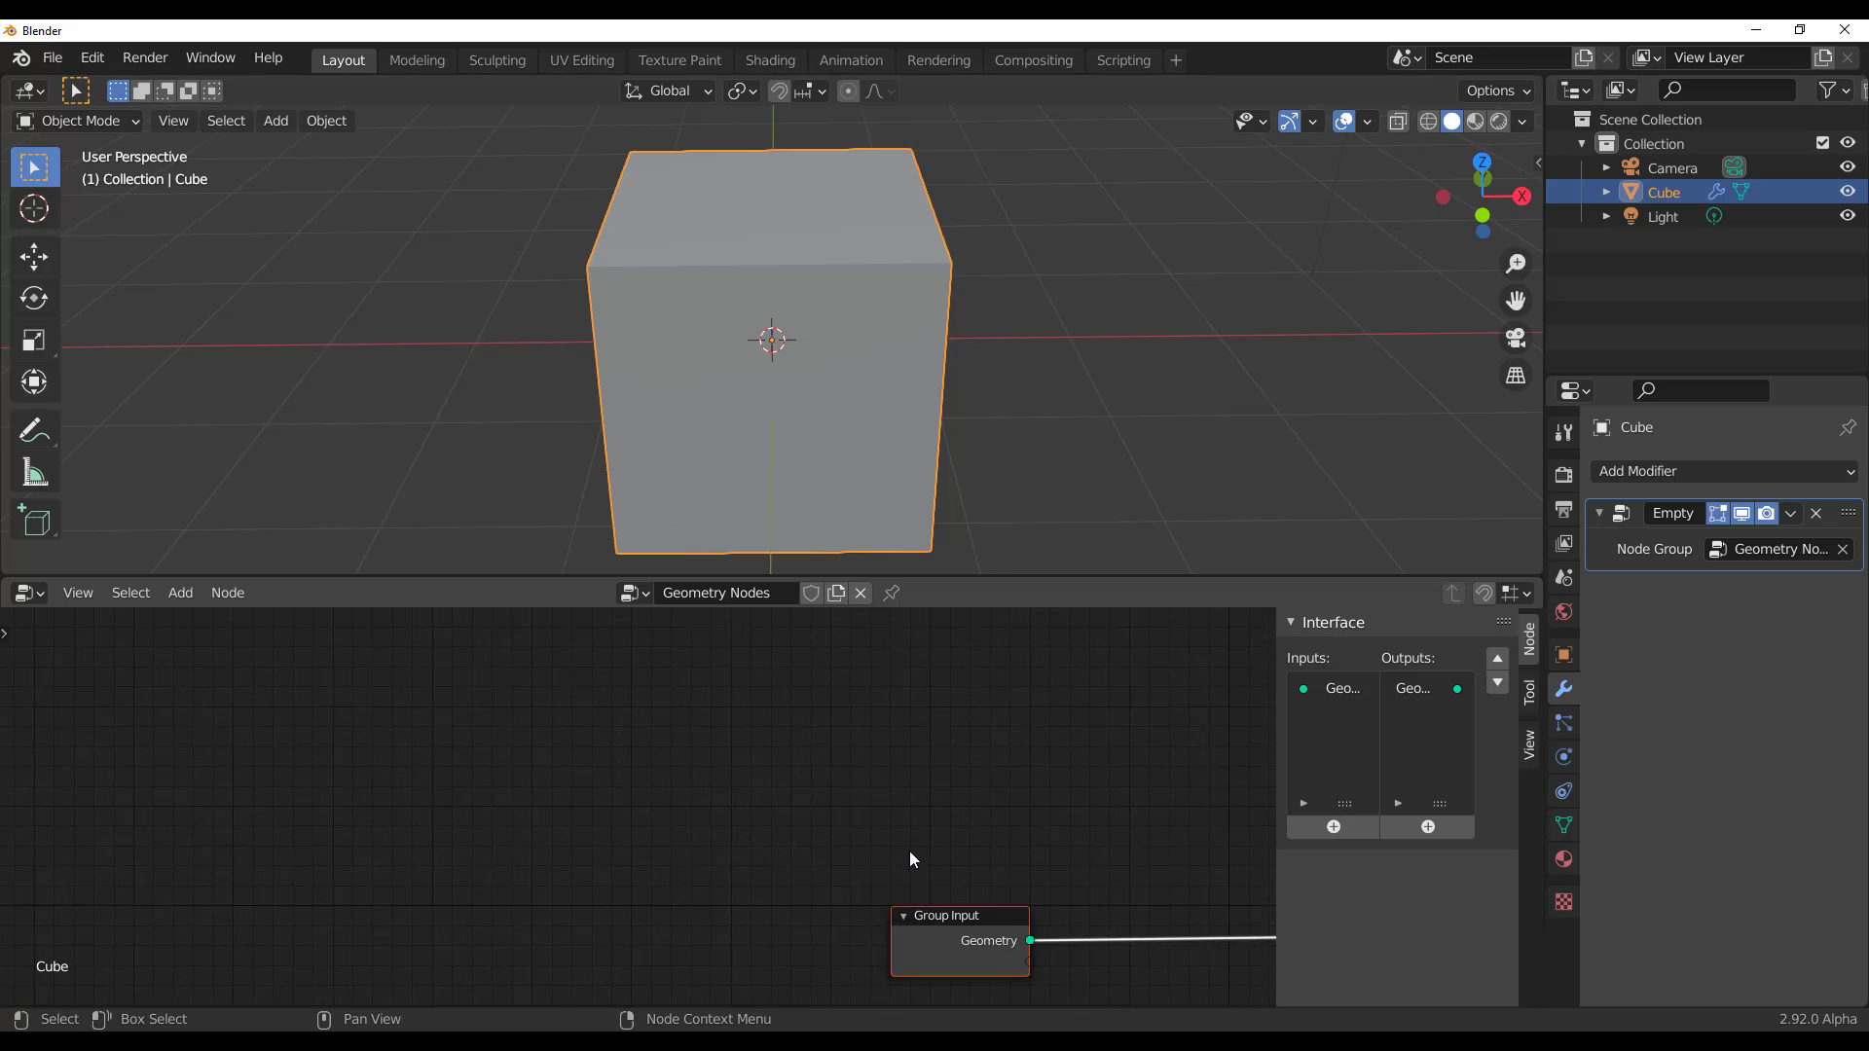
middle_drag(946, 941, 681, 787)
scroll(878, 887, up, 1)
middle_drag(878, 888, 603, 900)
scroll(576, 892, up, 4)
scroll(545, 886, up, 1)
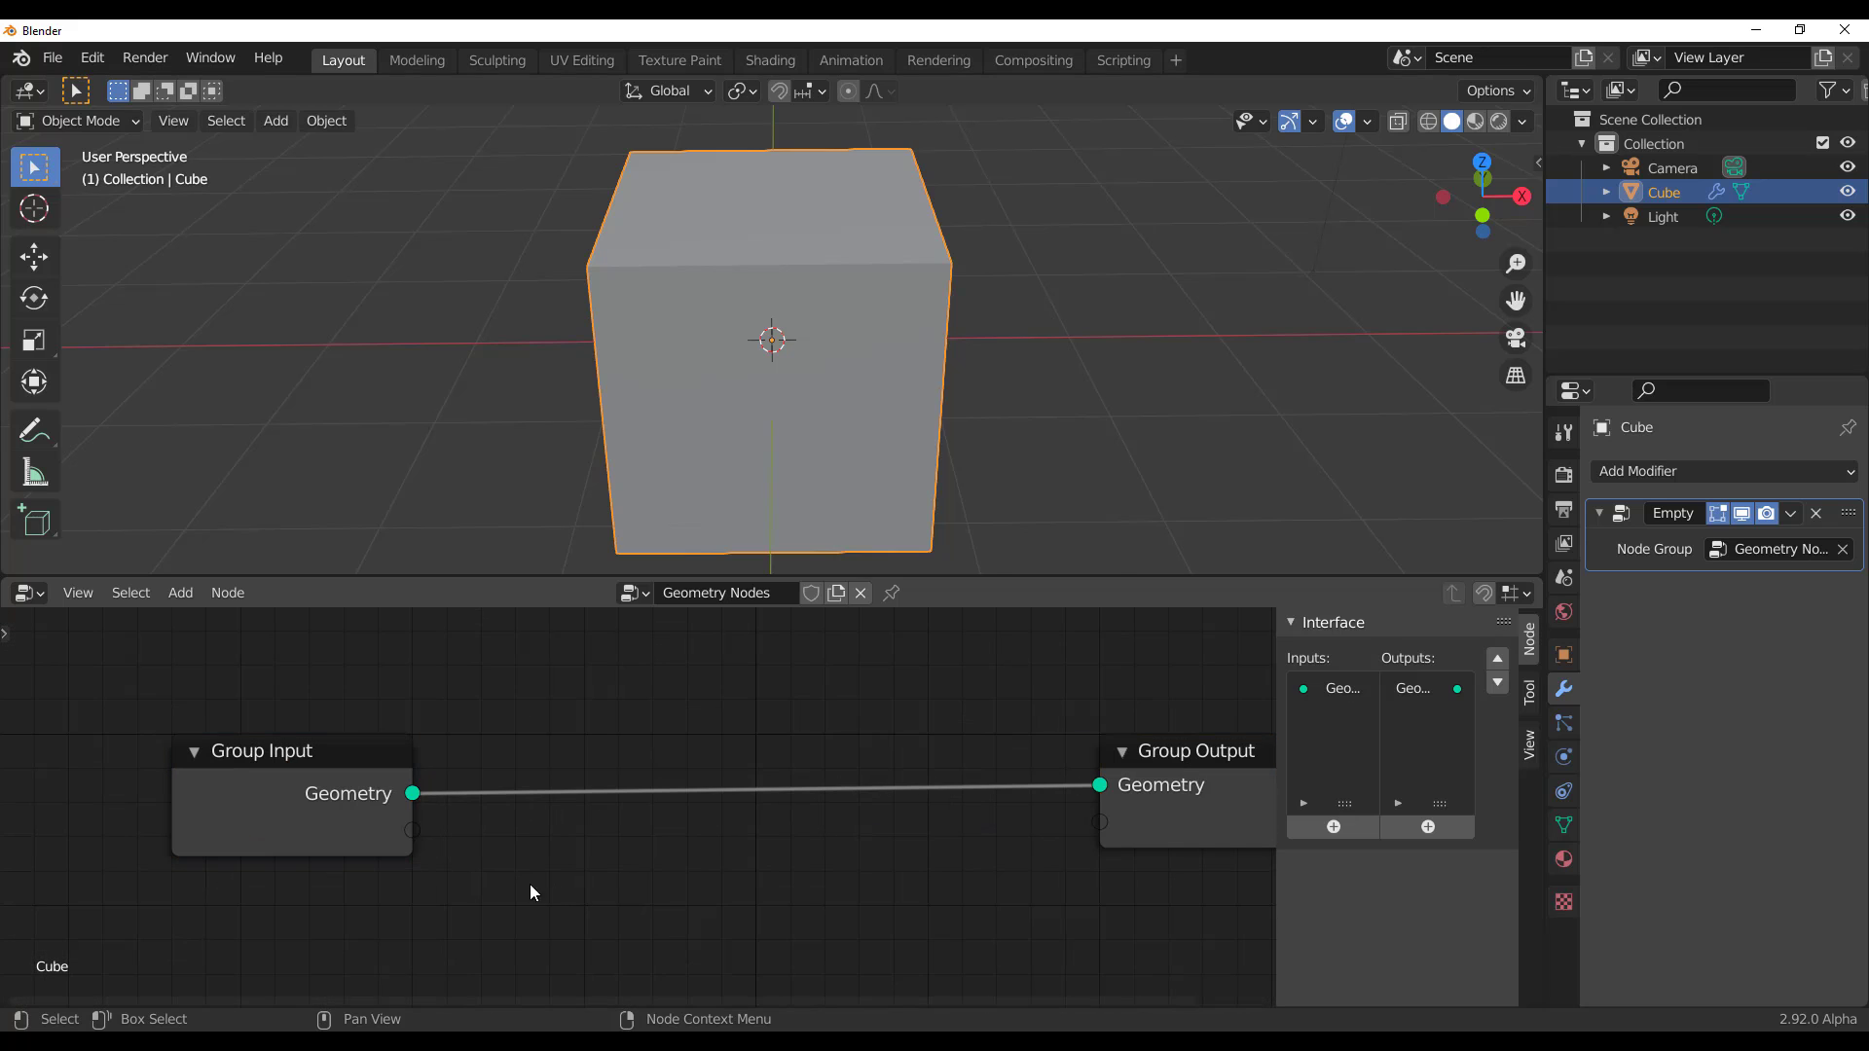
key(shift+a)
click(464, 756)
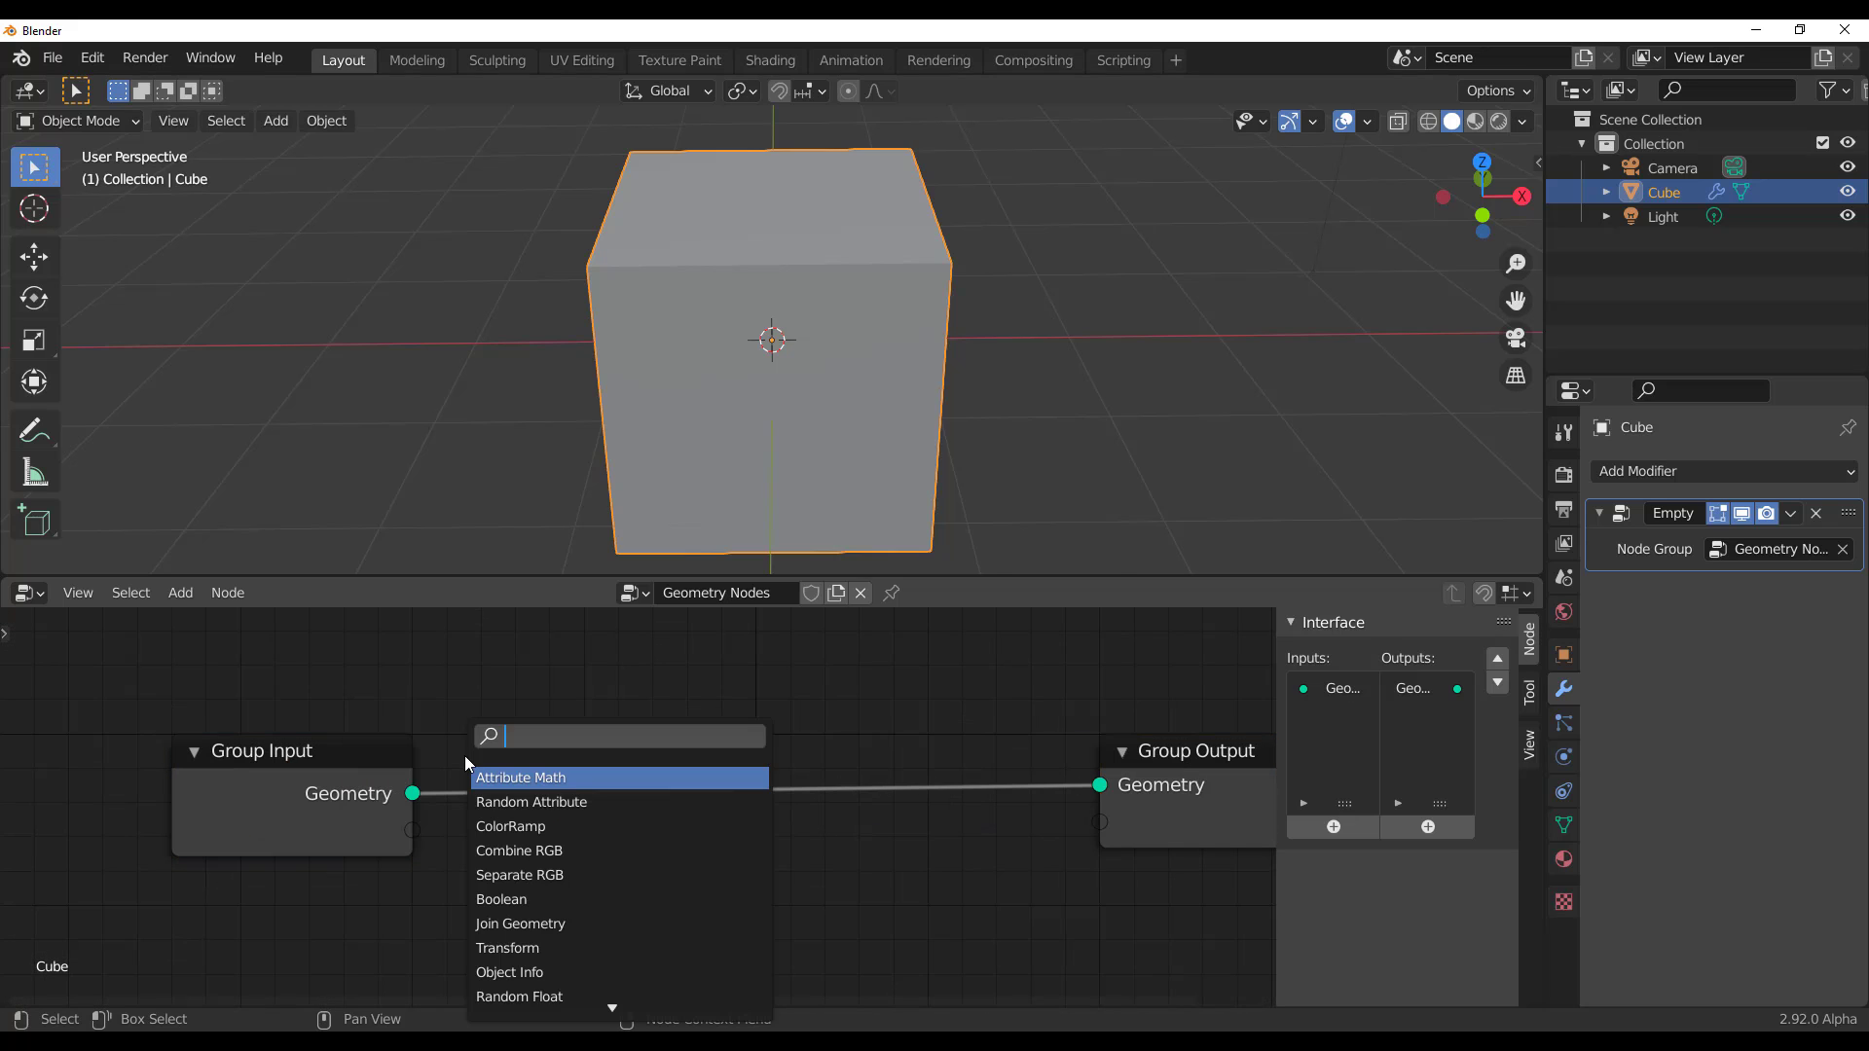
text(tra)
key(Return)
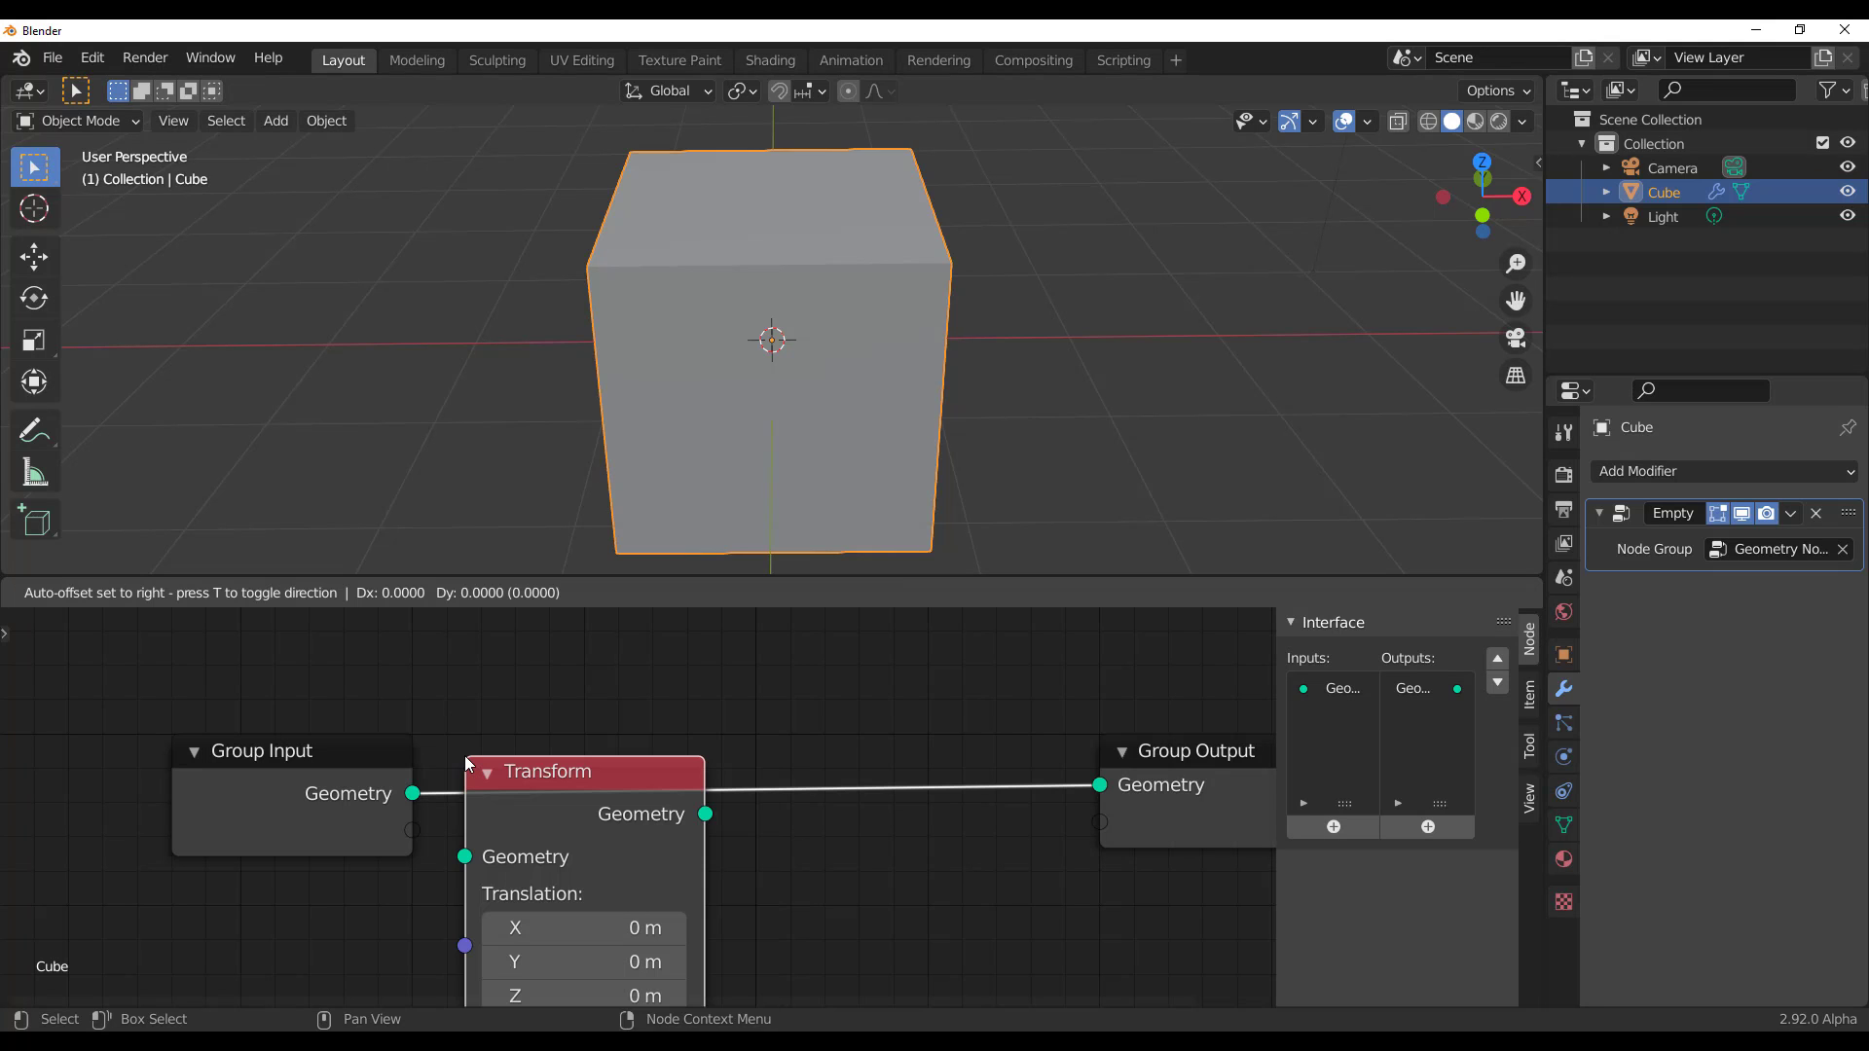
click(484, 706)
scroll(807, 876, down, 1)
middle_drag(808, 876, 717, 837)
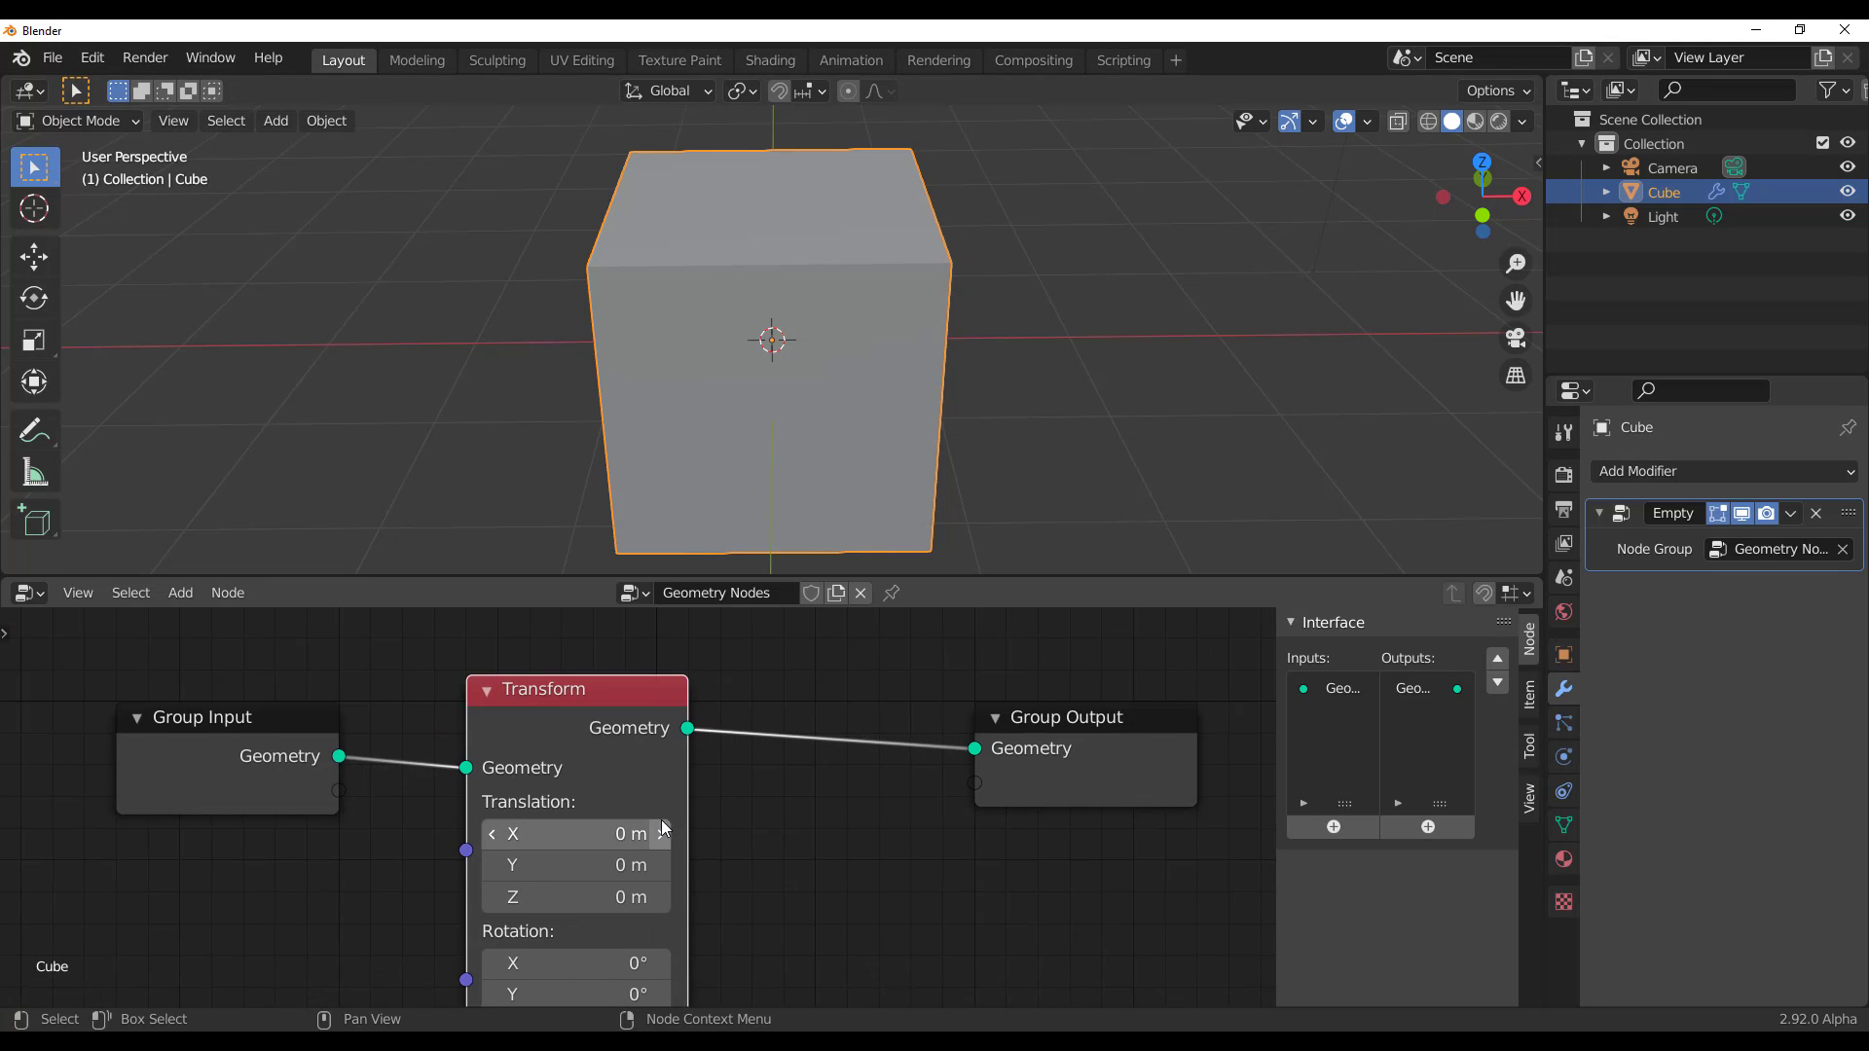
Spread out the node tree by moving the Group Output node farther away and the Transform node higher
scroll(672, 817, down, 1)
drag(926, 777, 1182, 811)
drag(681, 761, 650, 654)
scroll(791, 837, down, 1)
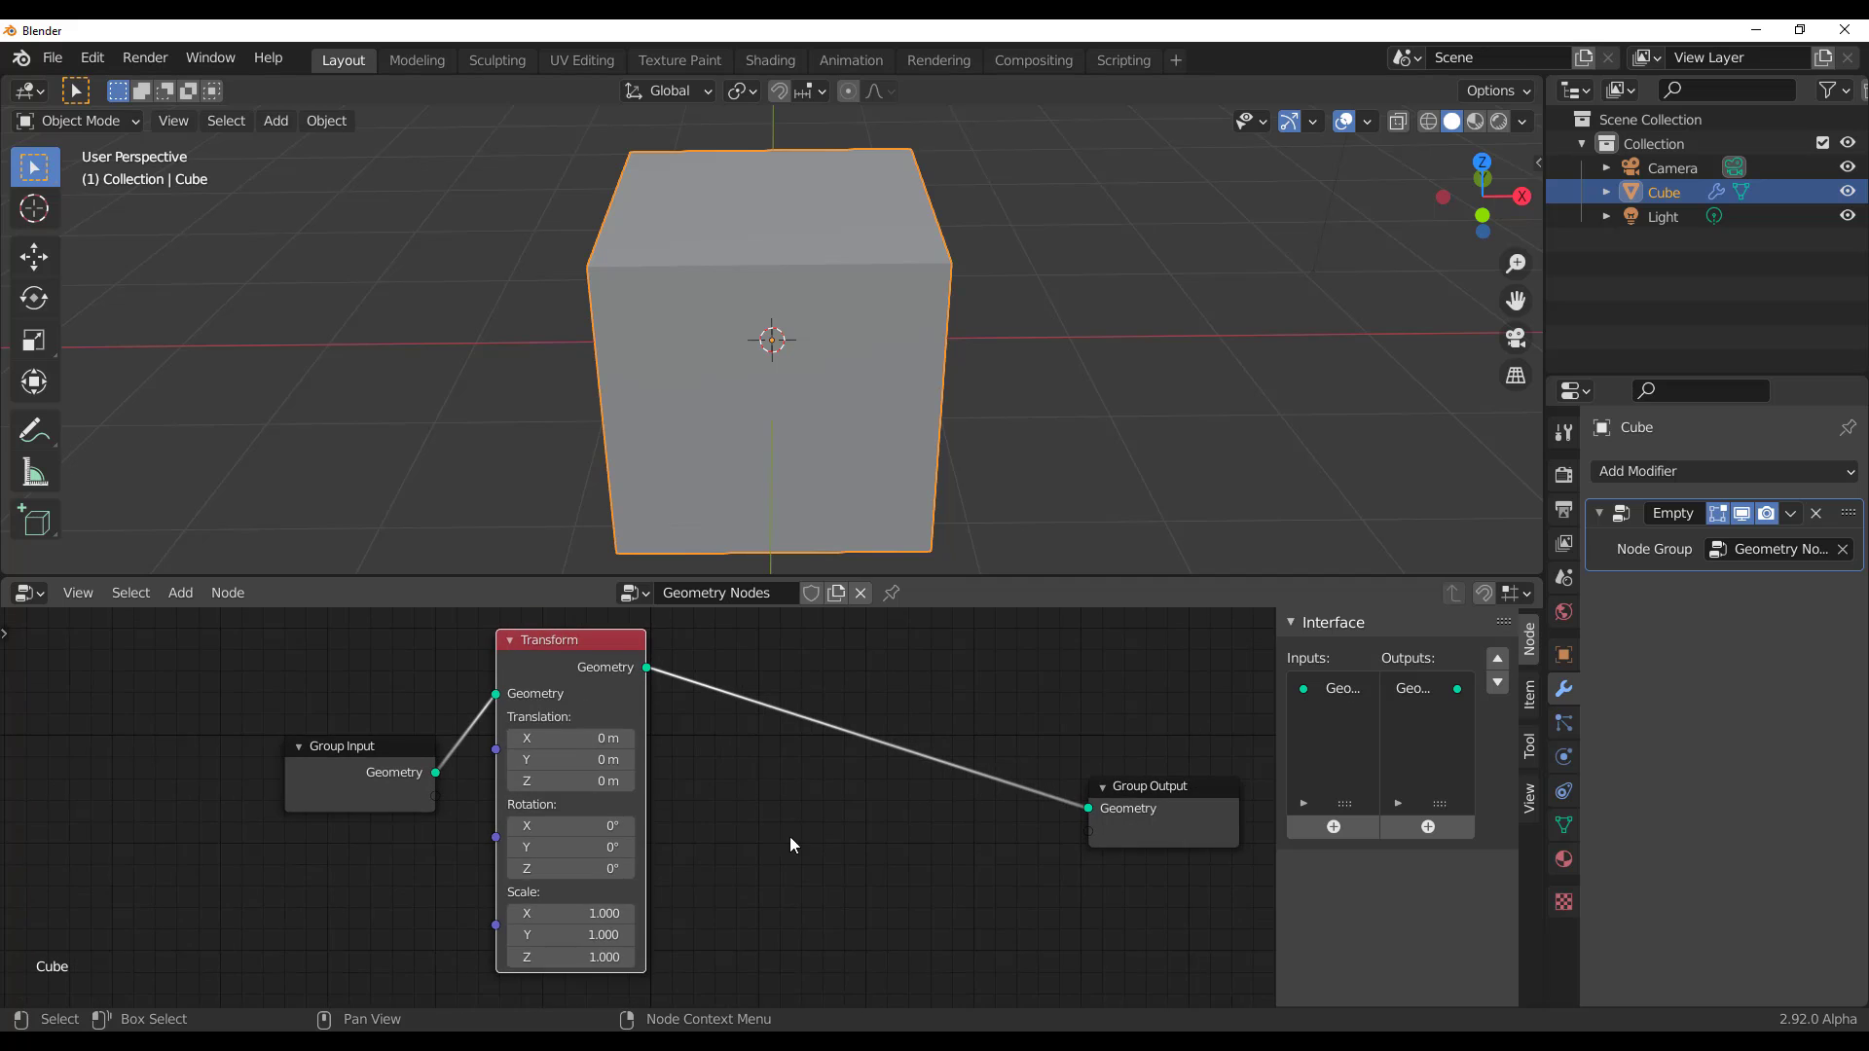
middle_drag(791, 845, 672, 888)
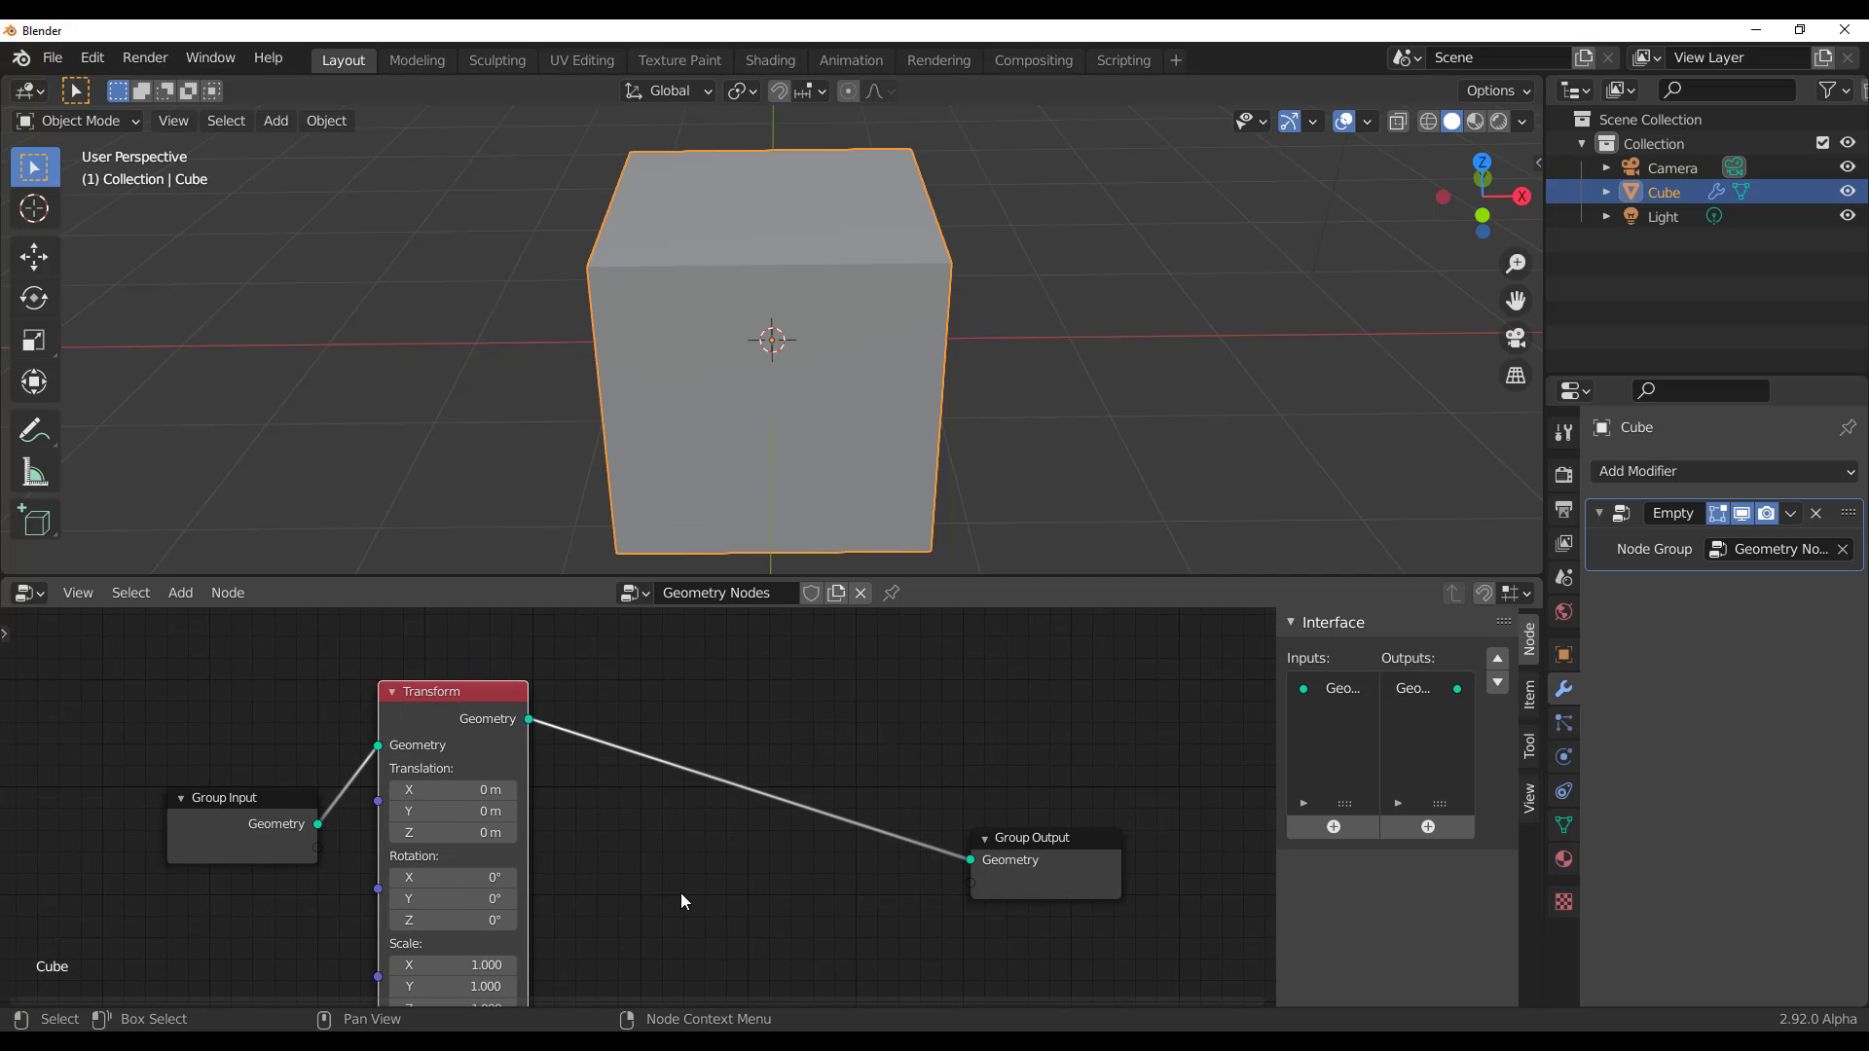
Add a Vector Math node in the free space beside the Transform node's input side
scroll(789, 396, down, 4)
middle_drag(789, 396, 897, 434)
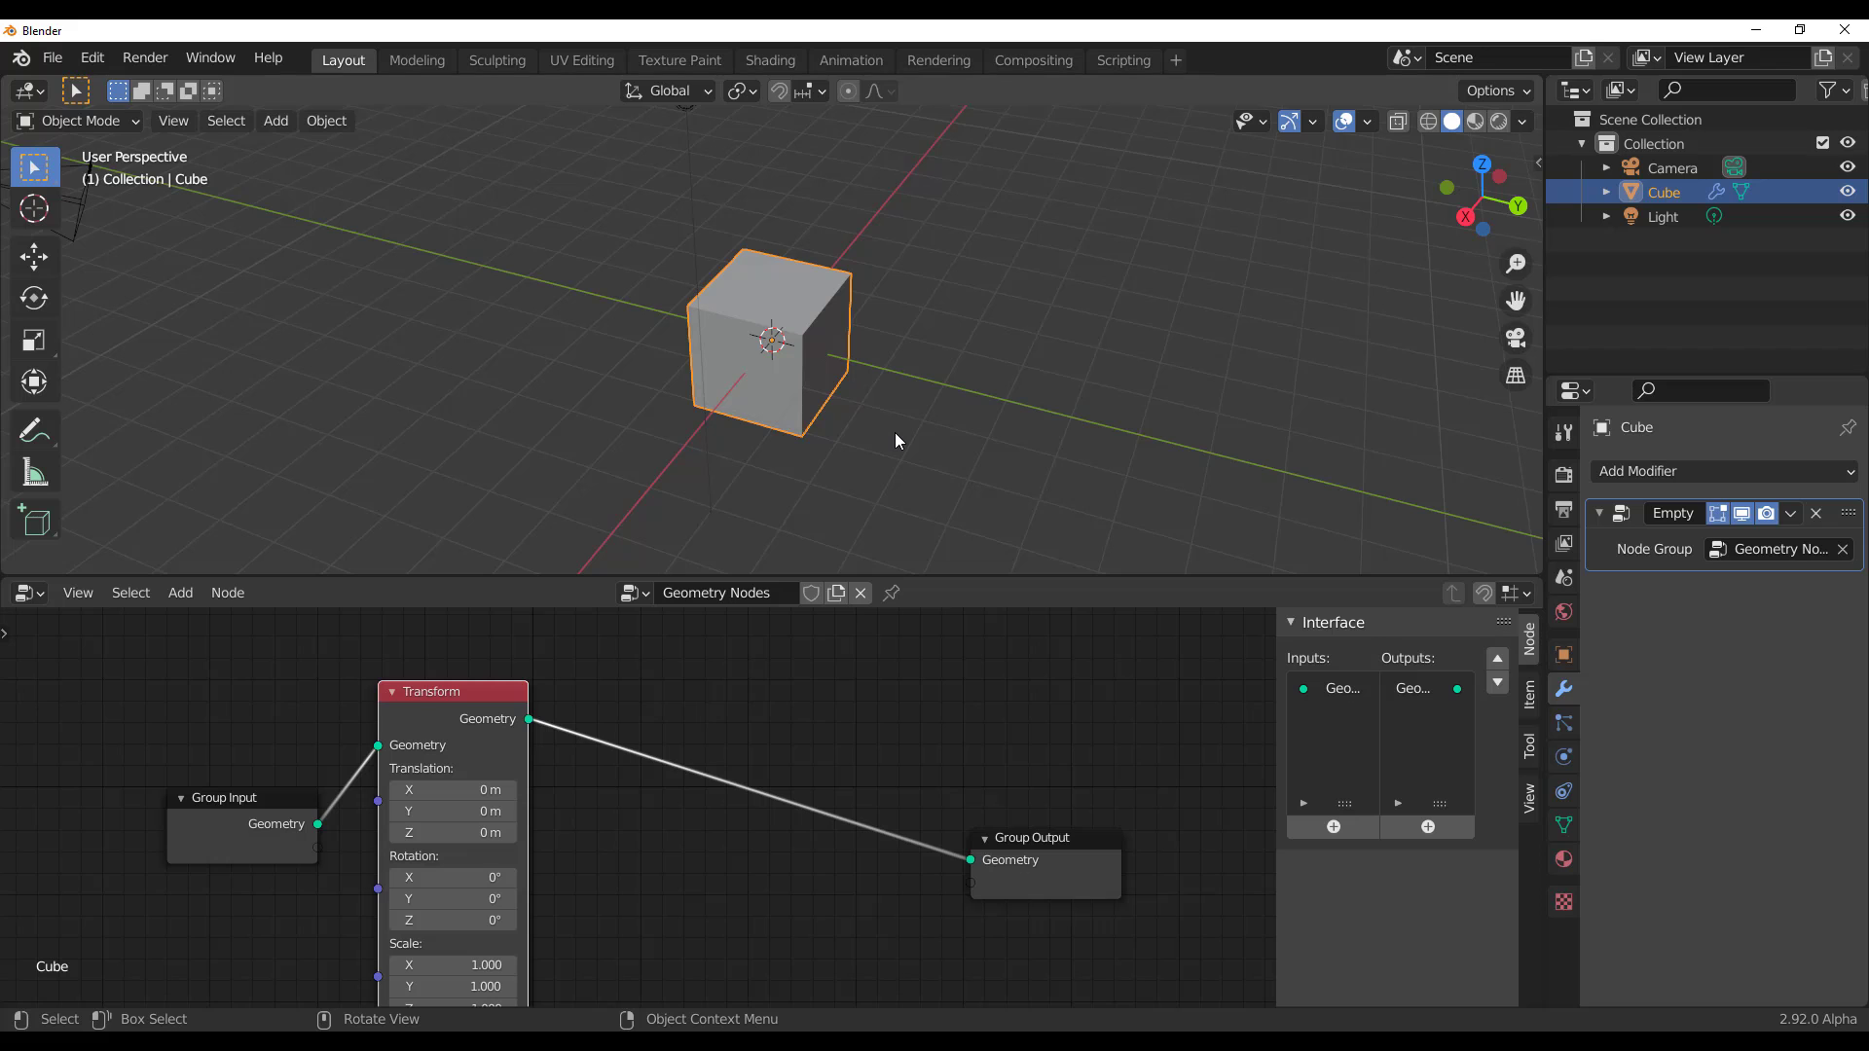
scroll(693, 752, down, 5)
middle_drag(632, 861, 919, 803)
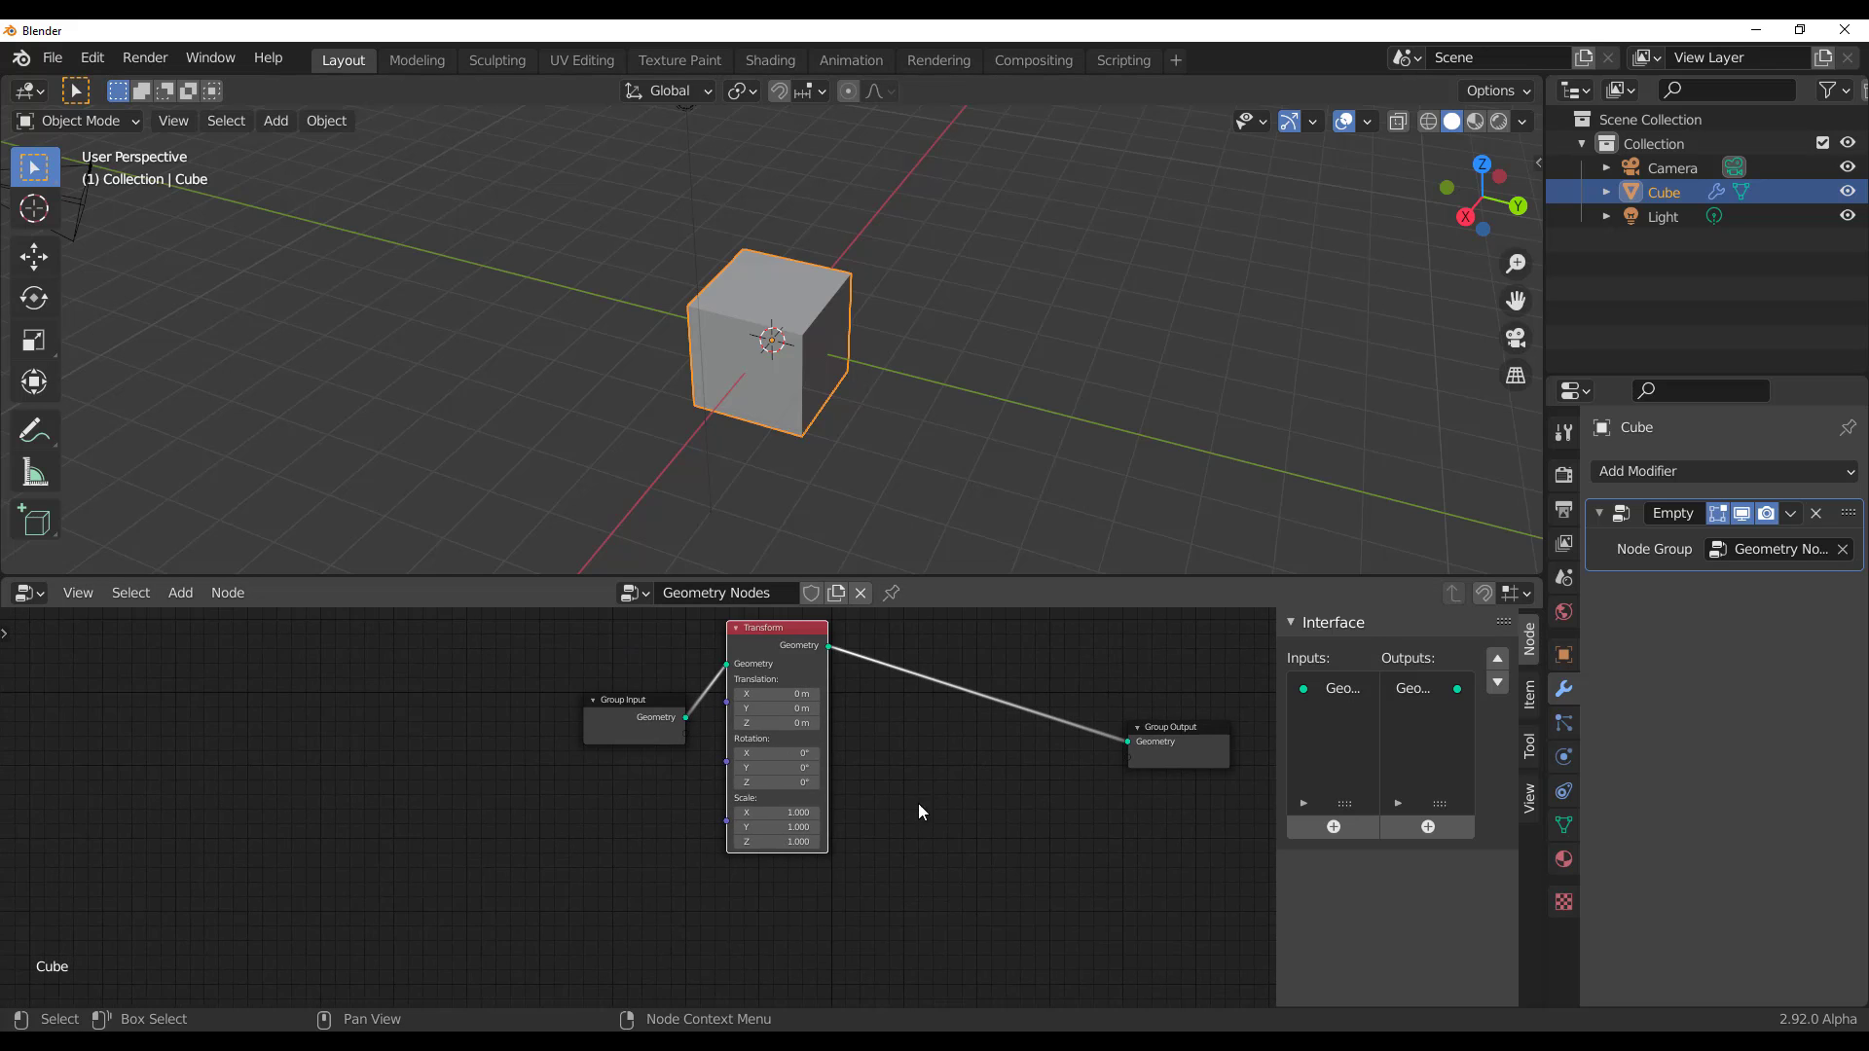
scroll(919, 803, up, 5)
middle_drag(1001, 863, 1047, 852)
scroll(866, 872, up, 5)
click(767, 812)
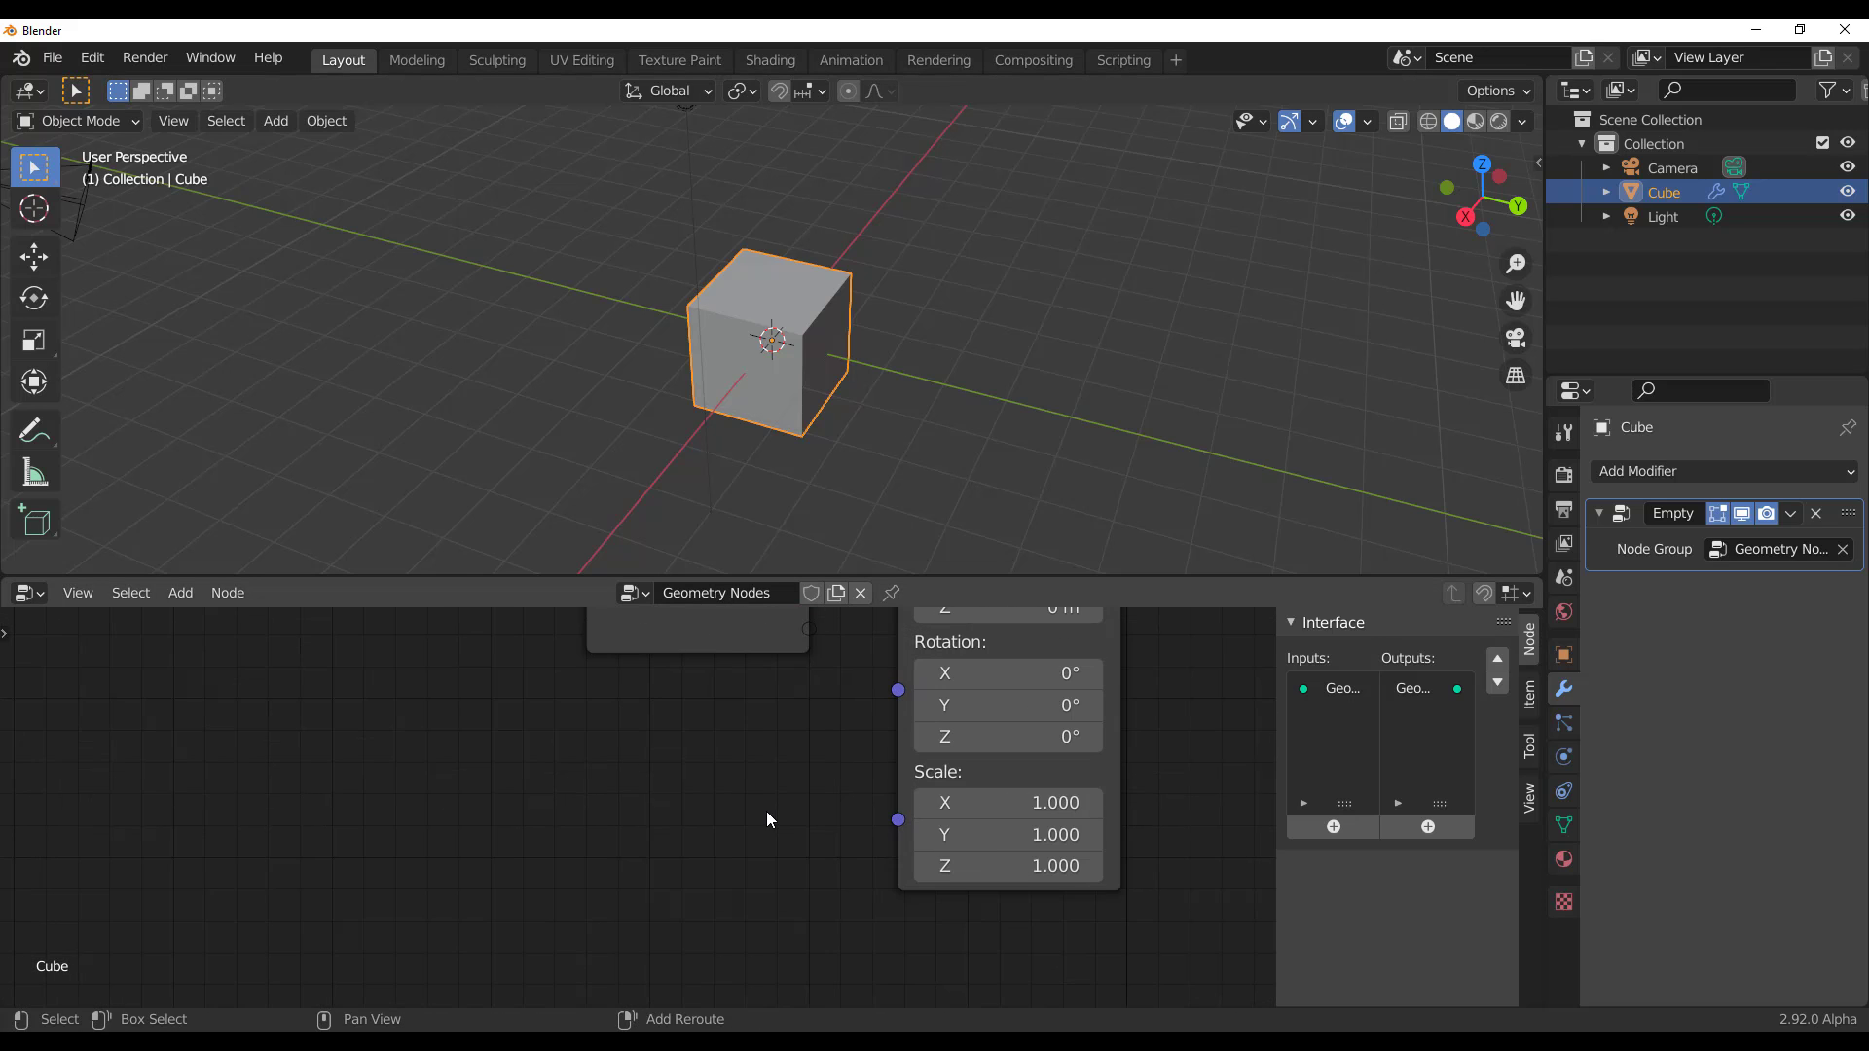
key(shift+a)
click(716, 742)
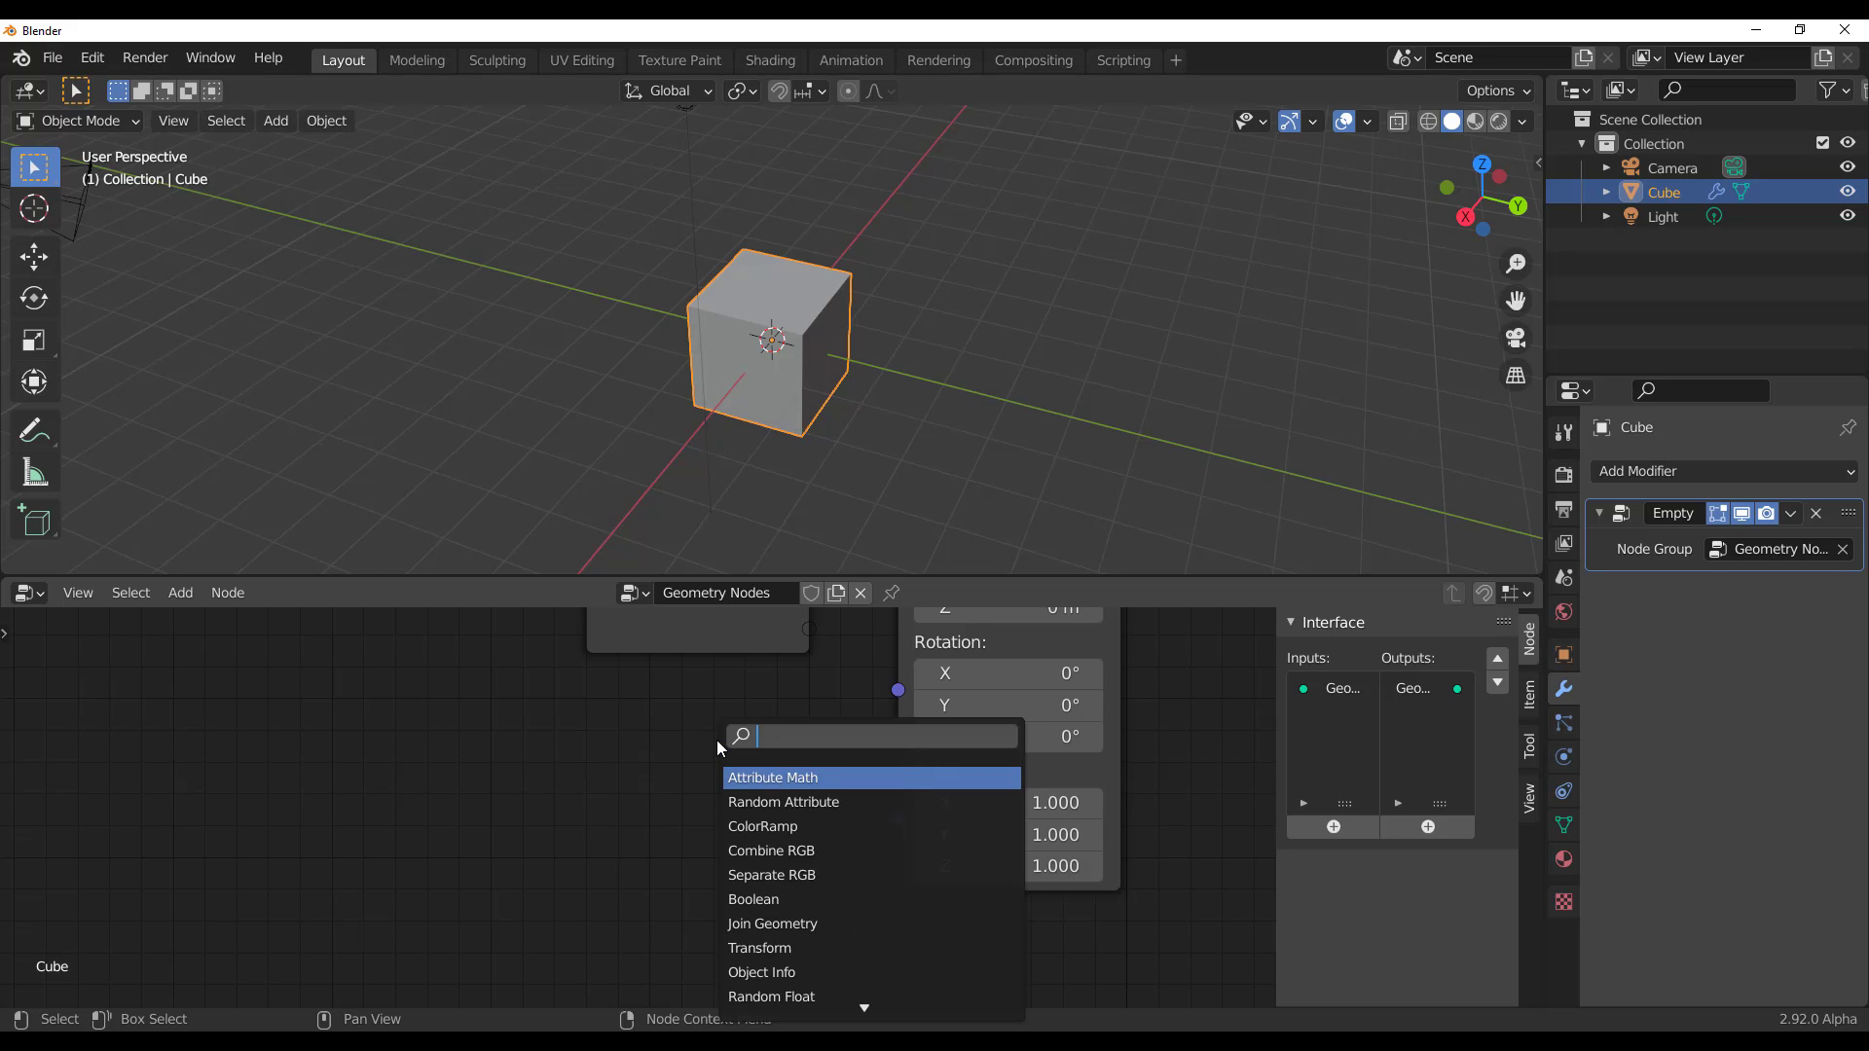
text(ve)
key(Return)
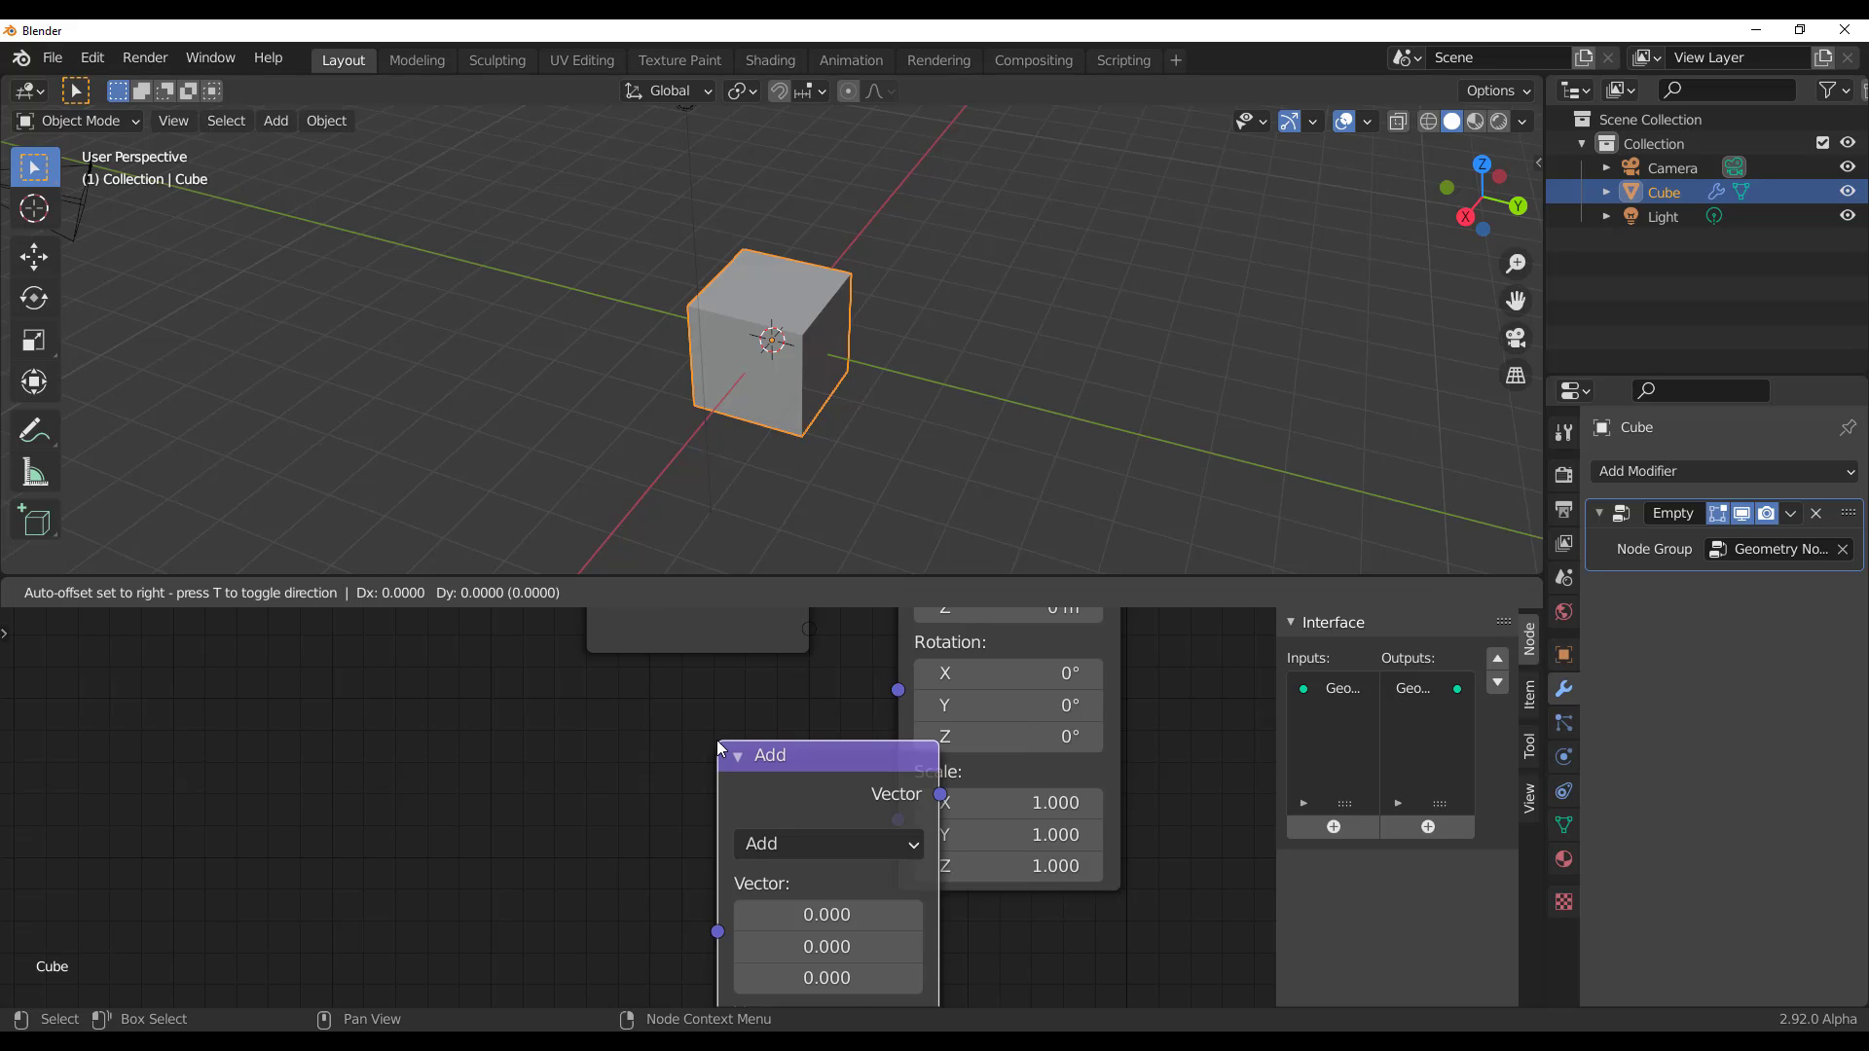
click(281, 671)
scroll(645, 795, down, 2)
middle_drag(645, 794, 564, 771)
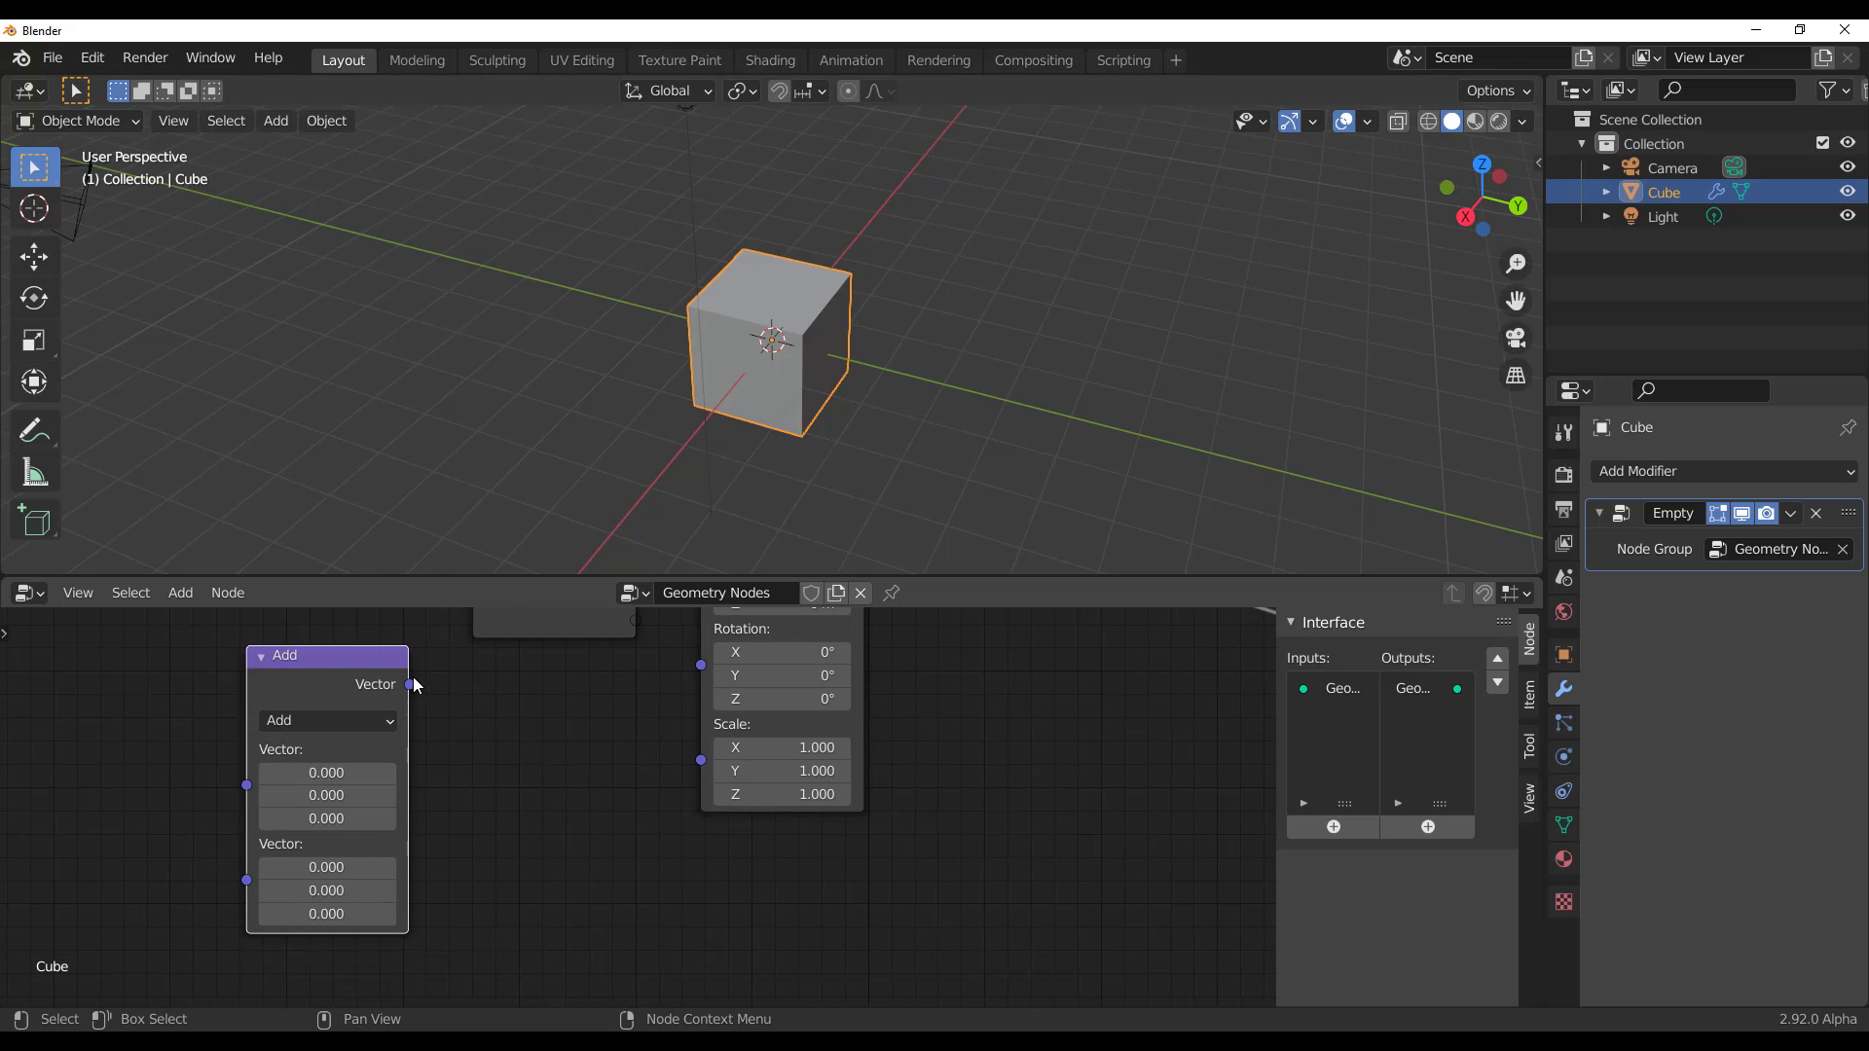
Connect the Vector Math output to the Transform node's Scale input and set its operation to Scale
drag(414, 685, 702, 759)
middle_drag(416, 764, 625, 779)
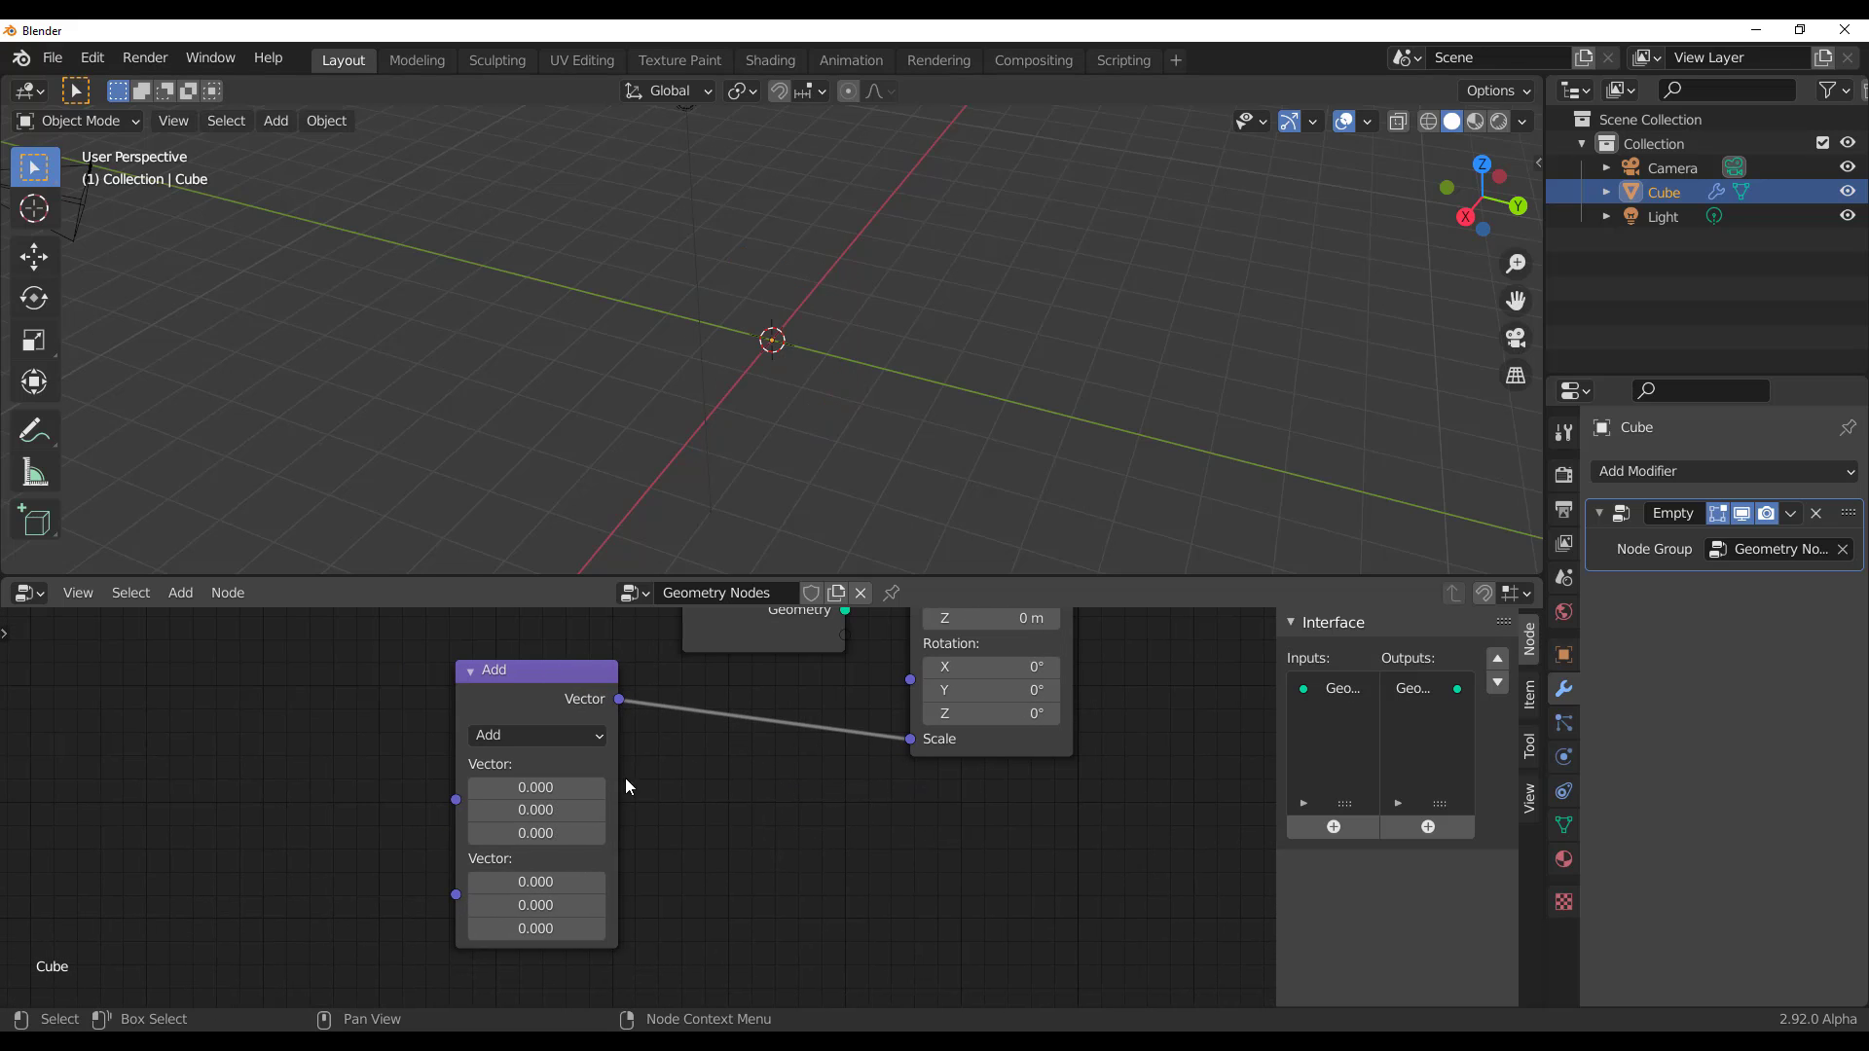
click(543, 733)
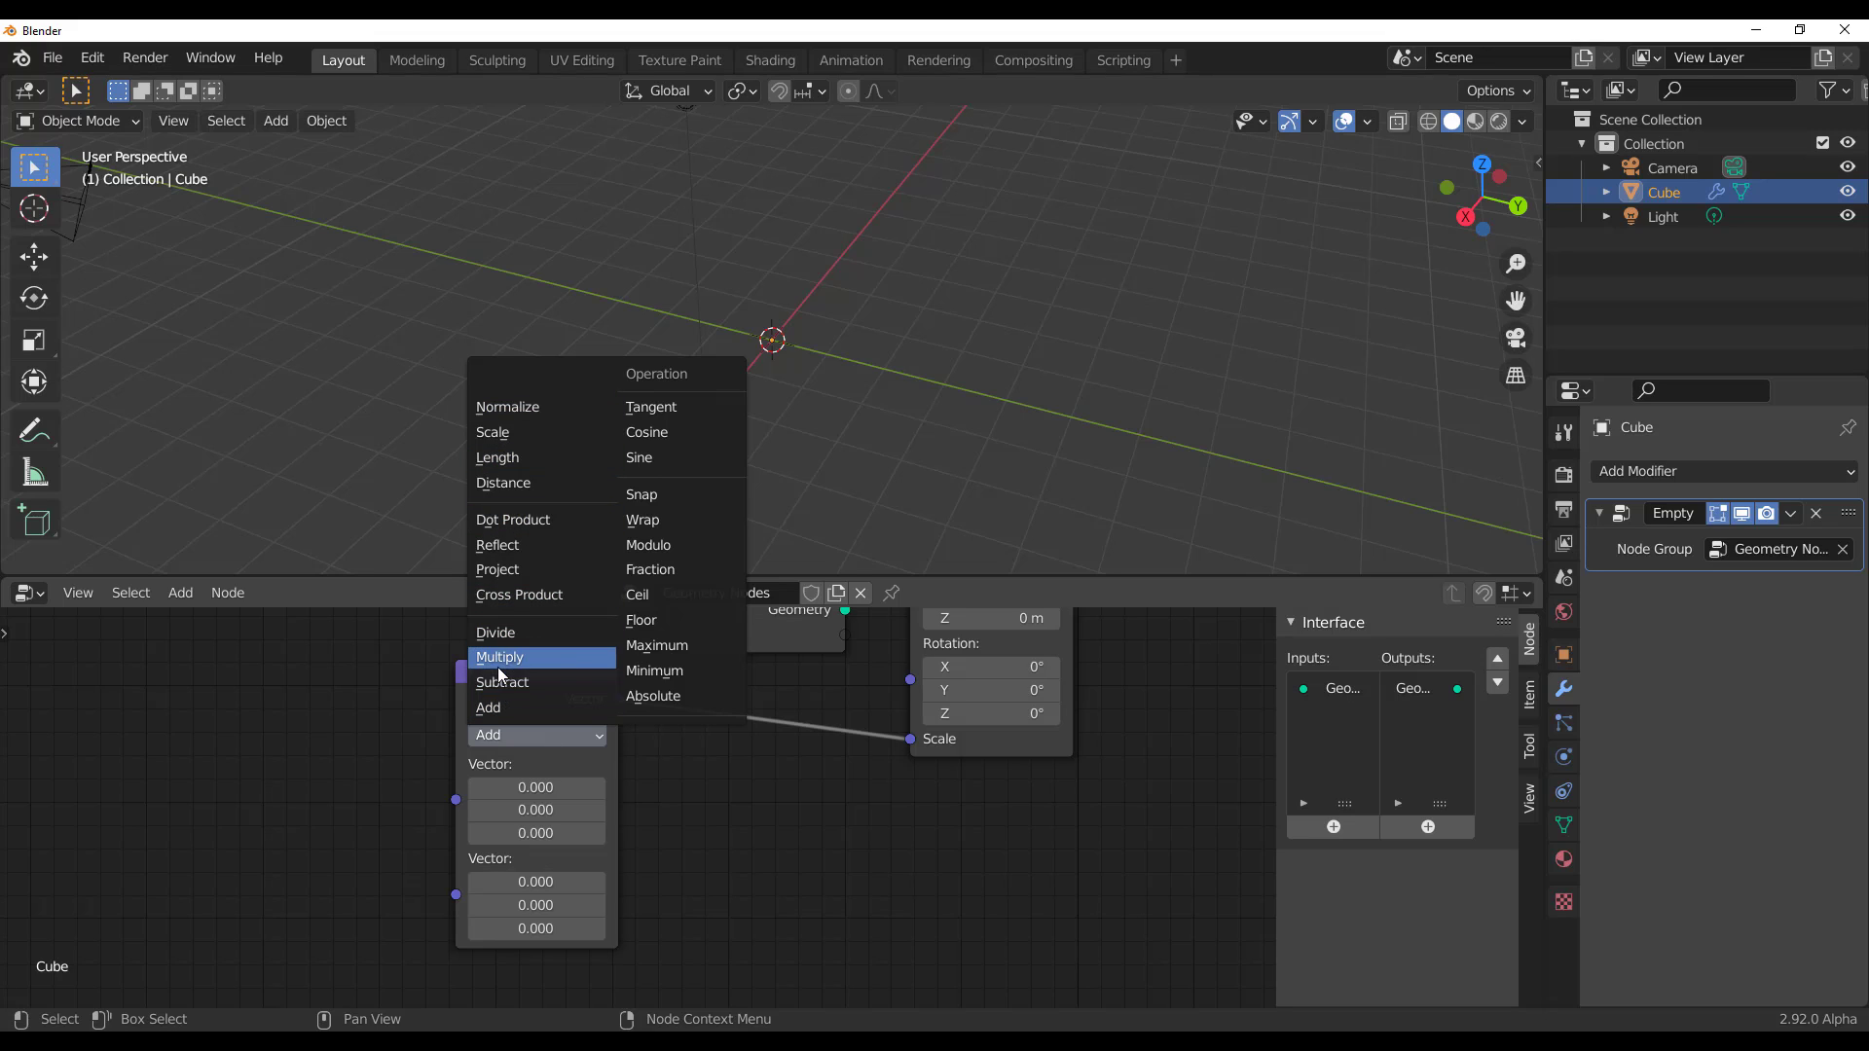
click(525, 438)
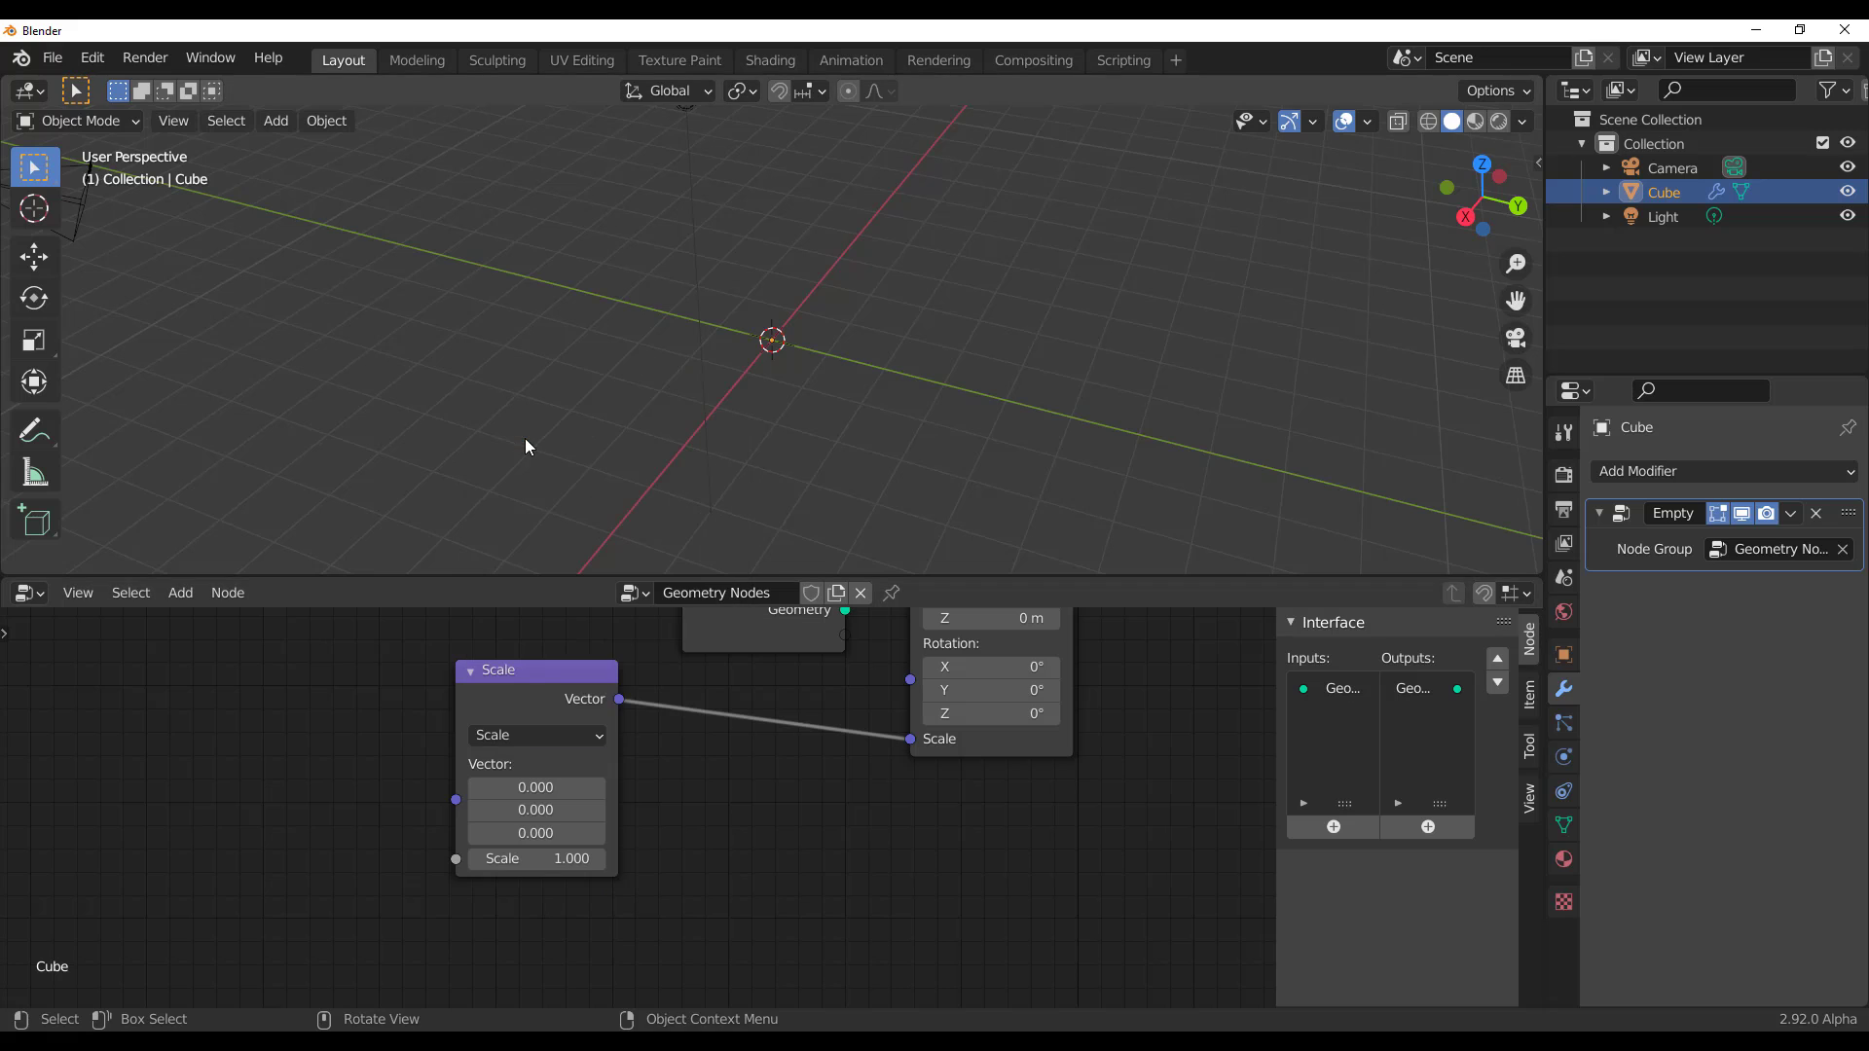
Set all three vector components of the Scale vector node to 1
middle_drag(709, 823, 699, 925)
scroll(584, 829, up, 2)
click(492, 827)
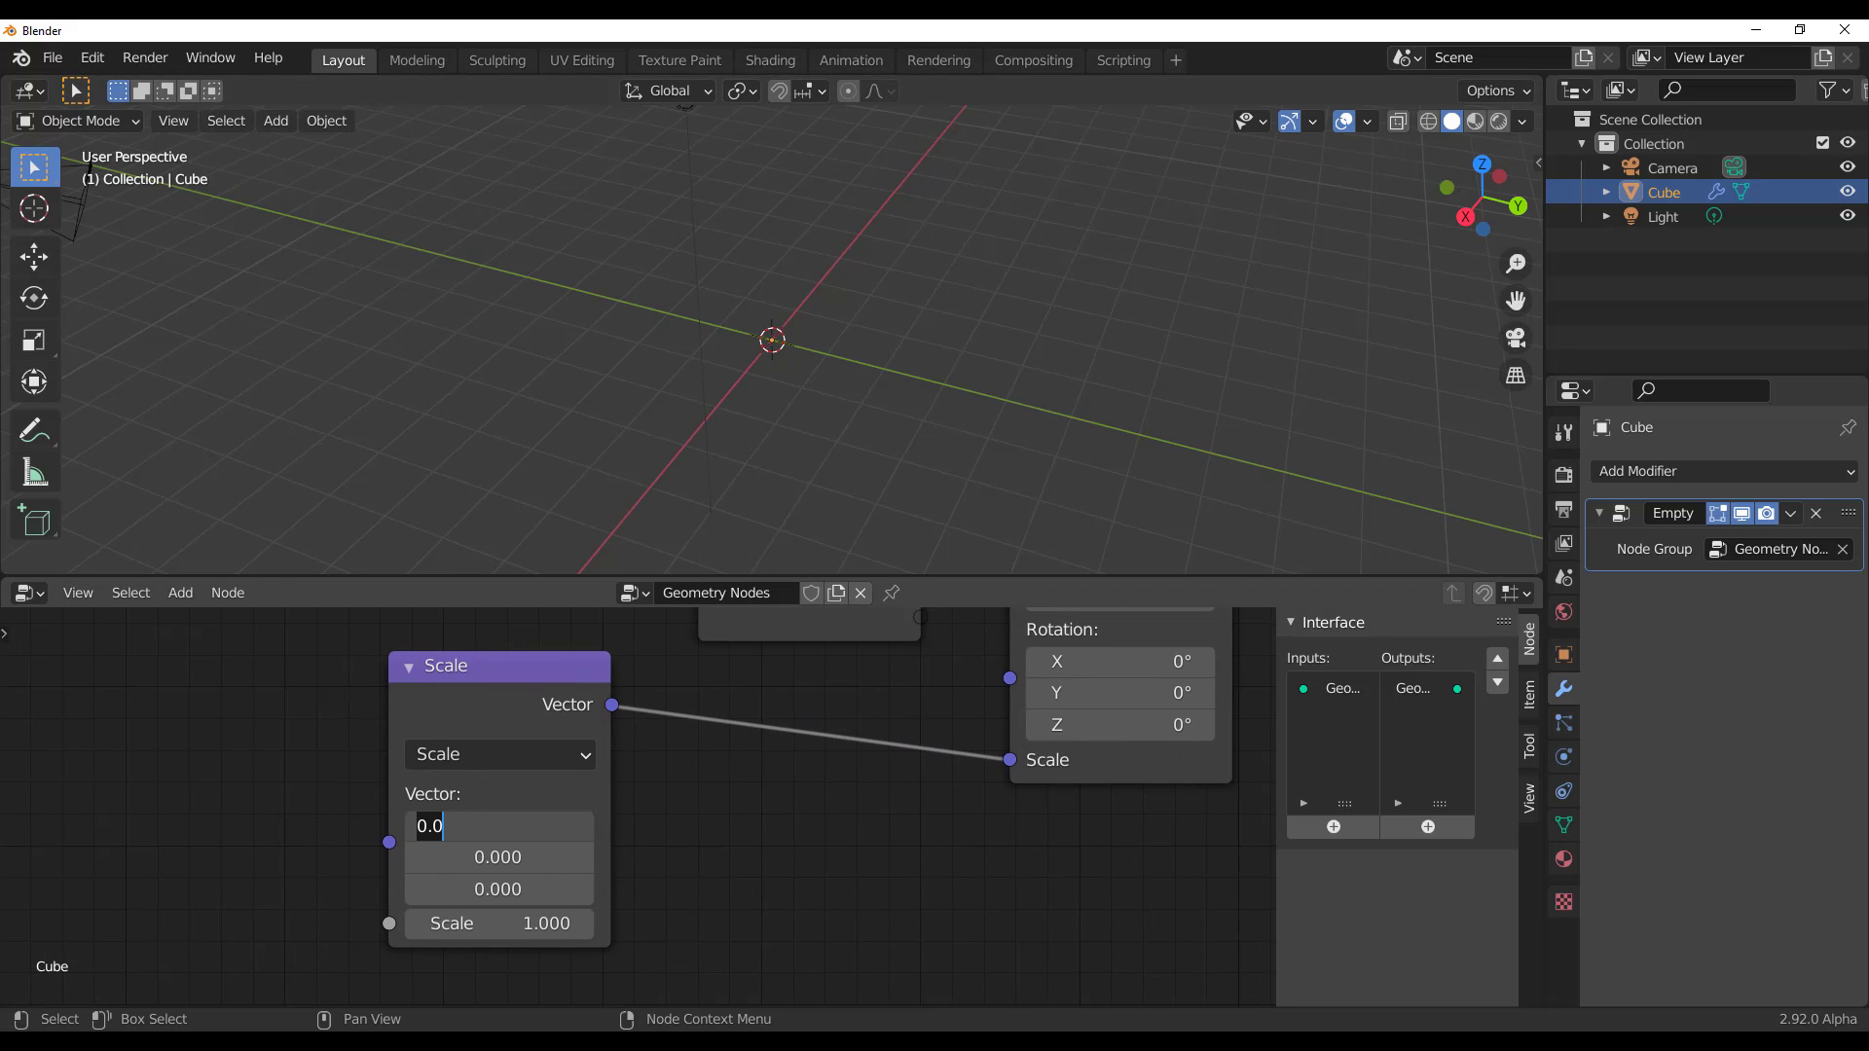
text(1)
key(Tab)
text(1)
key(Tab)
text(1)
key(Return)
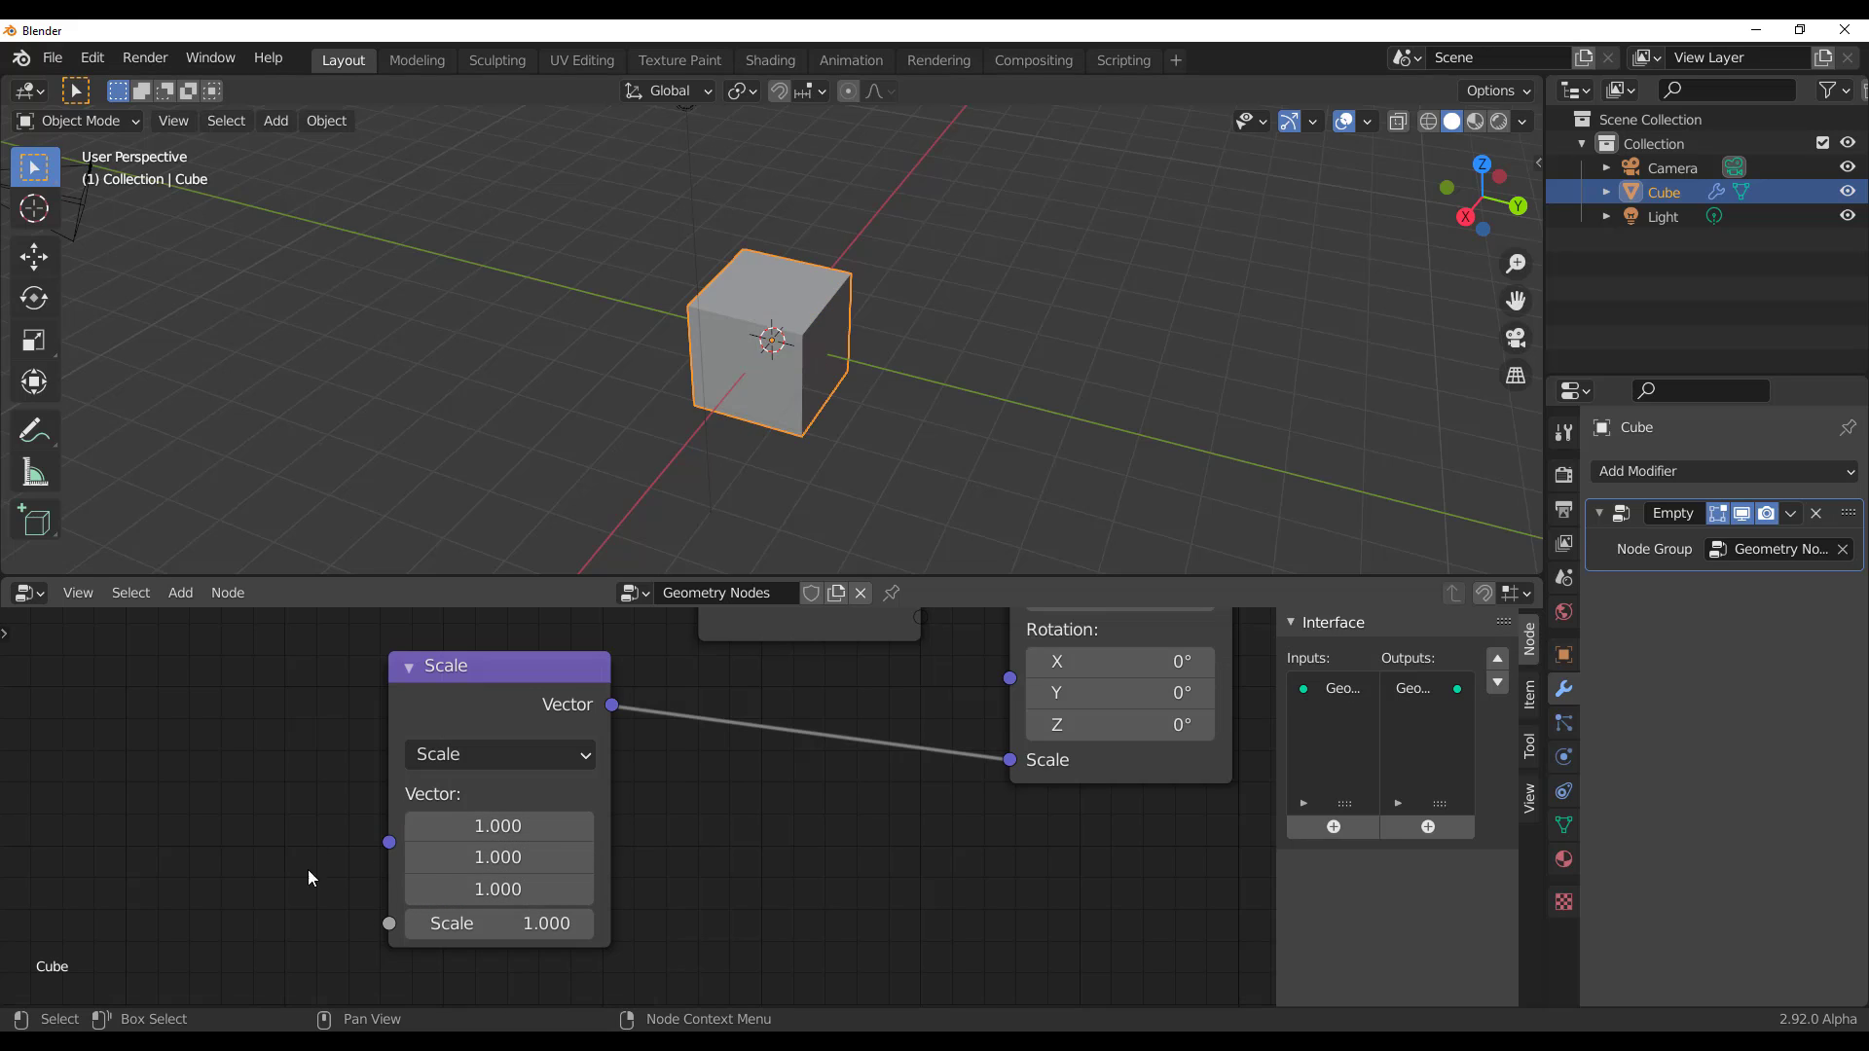
Flatten the cube by setting the Scale vector node's third vector component first to 0.5 and finally to 0.2
middle_drag(337, 878, 638, 887)
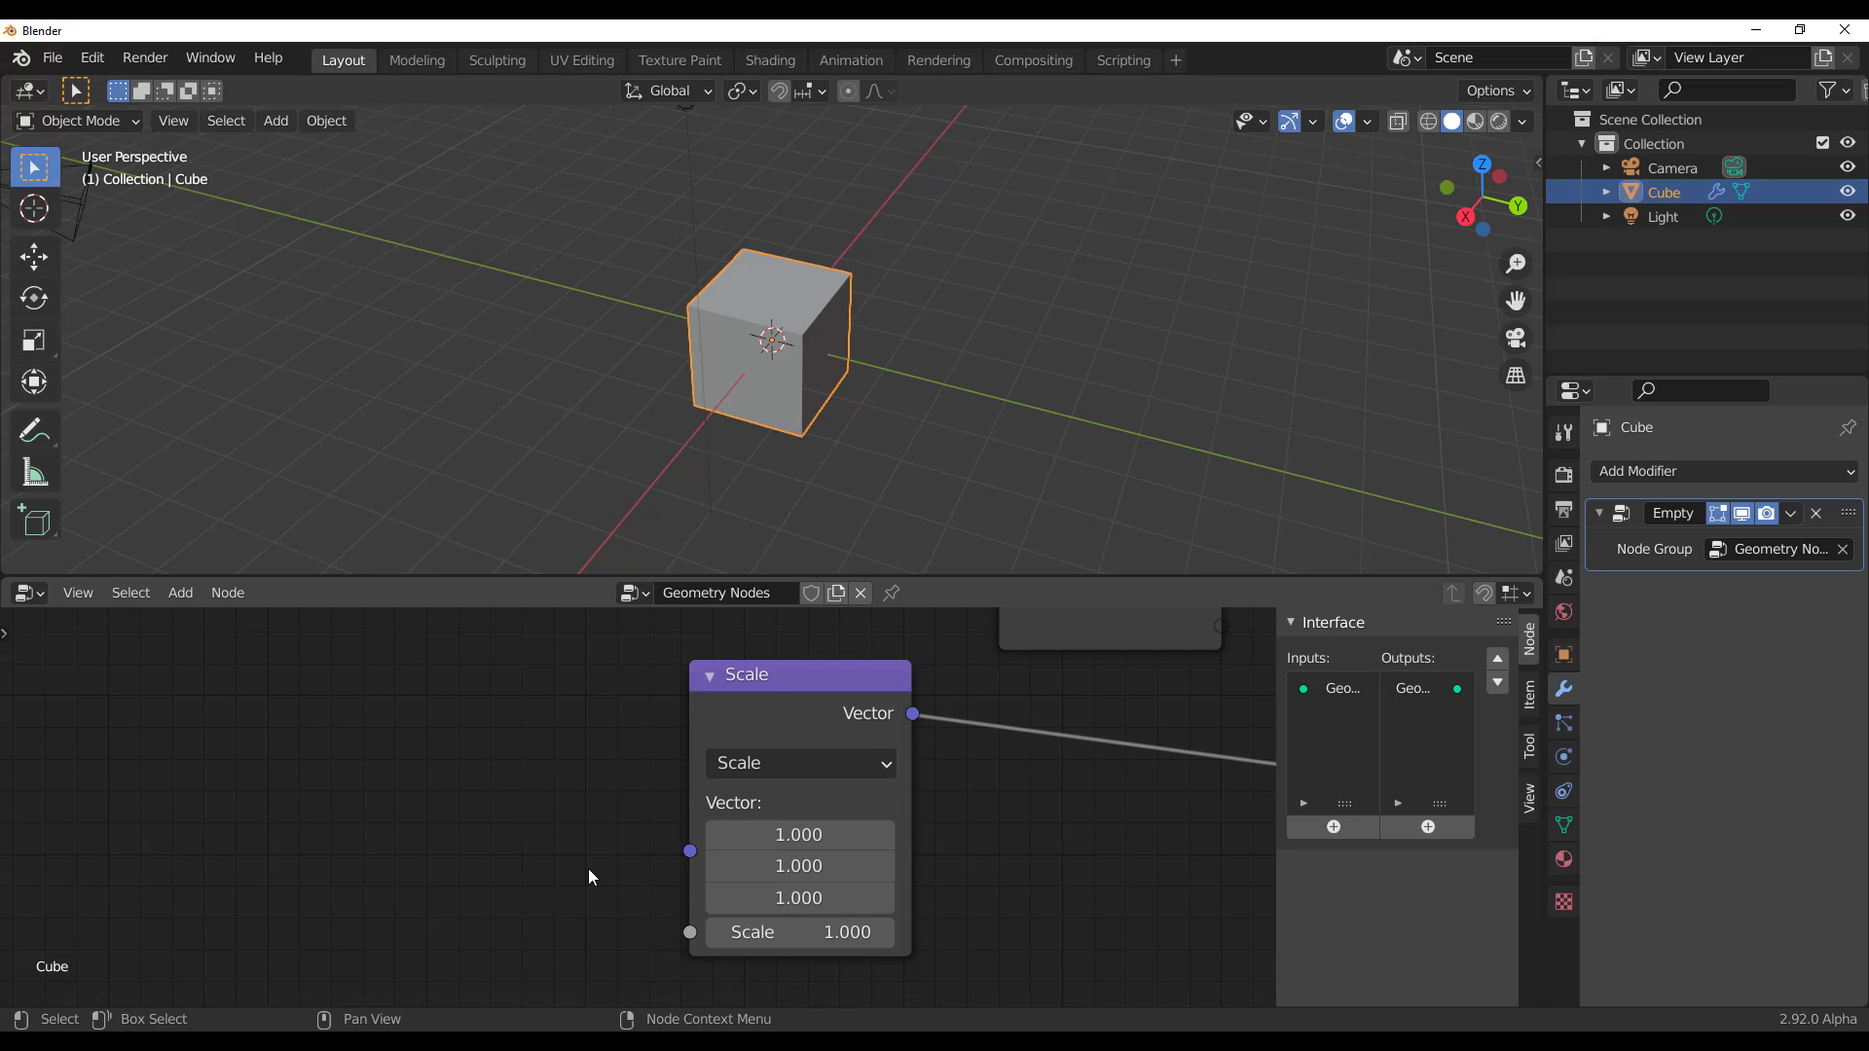
middle_drag(589, 871, 328, 800)
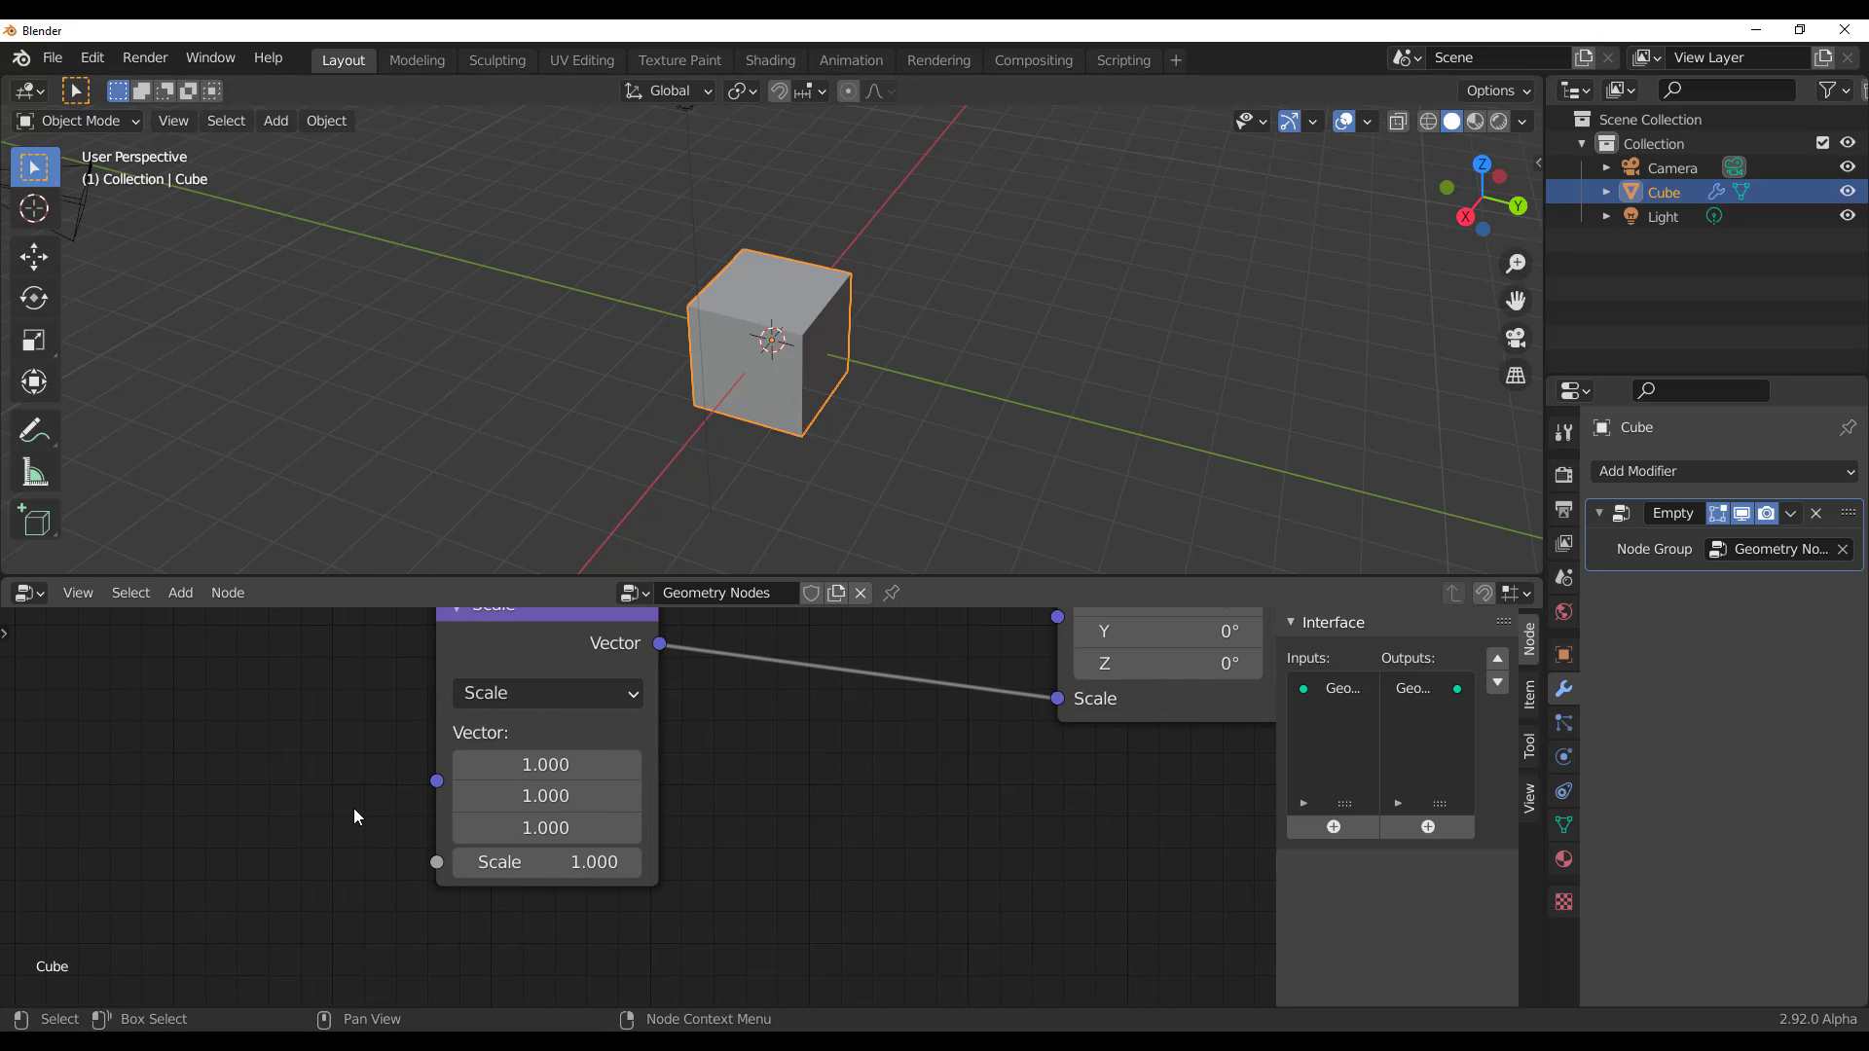
click(545, 827)
text(0.5)
key(Return)
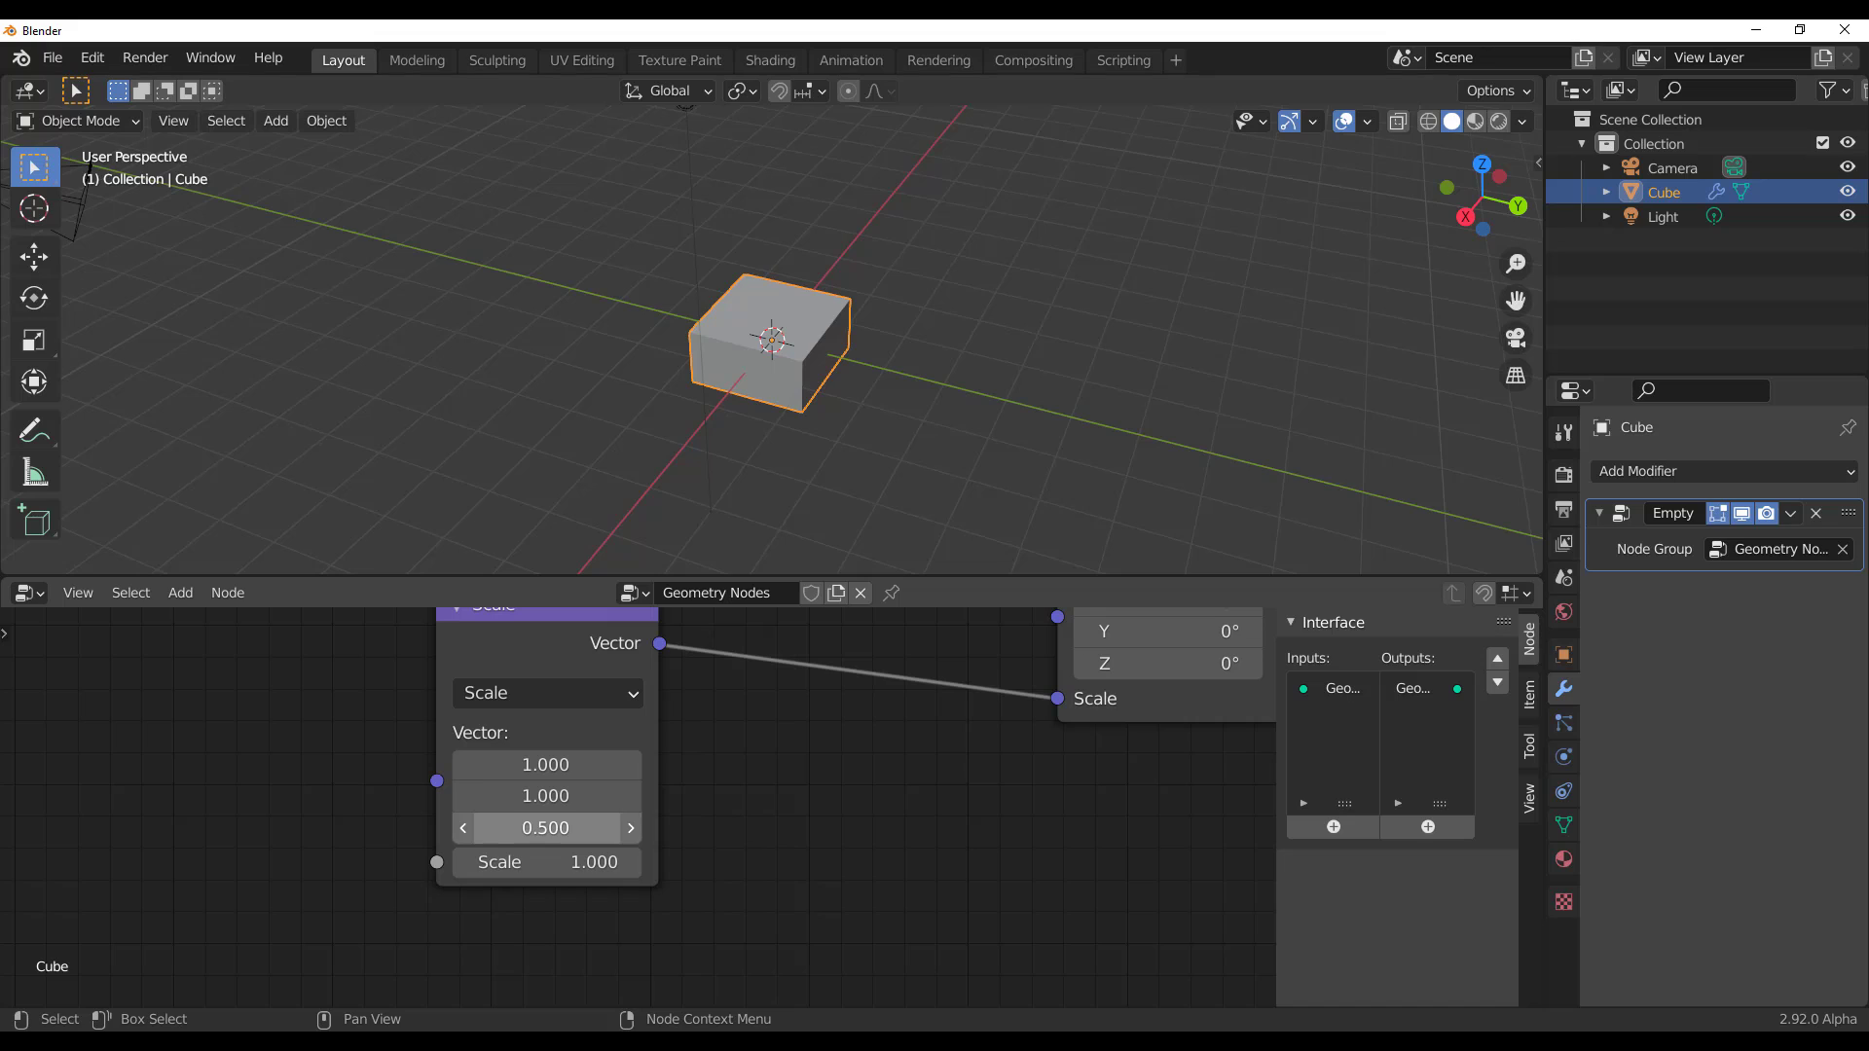
click(545, 827)
text(0.2)
key(Return)
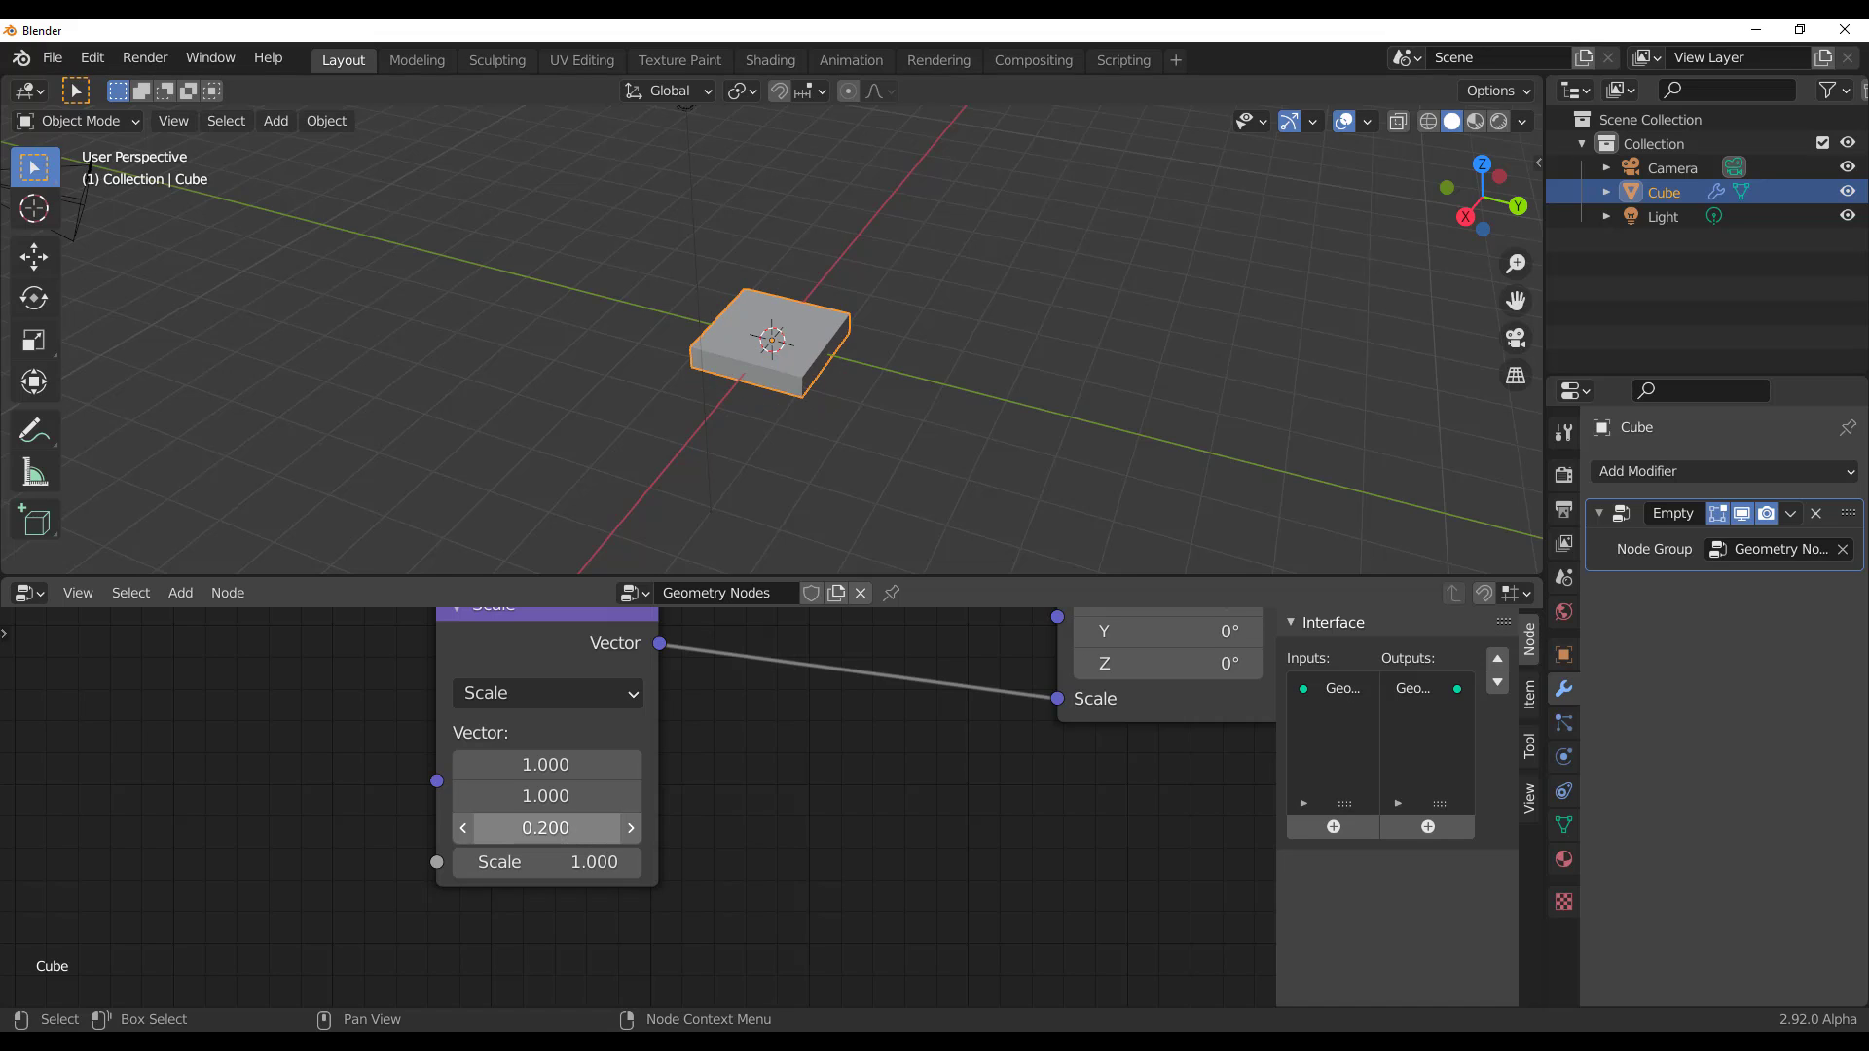
drag(437, 781, 276, 835)
scroll(681, 837, down, 3)
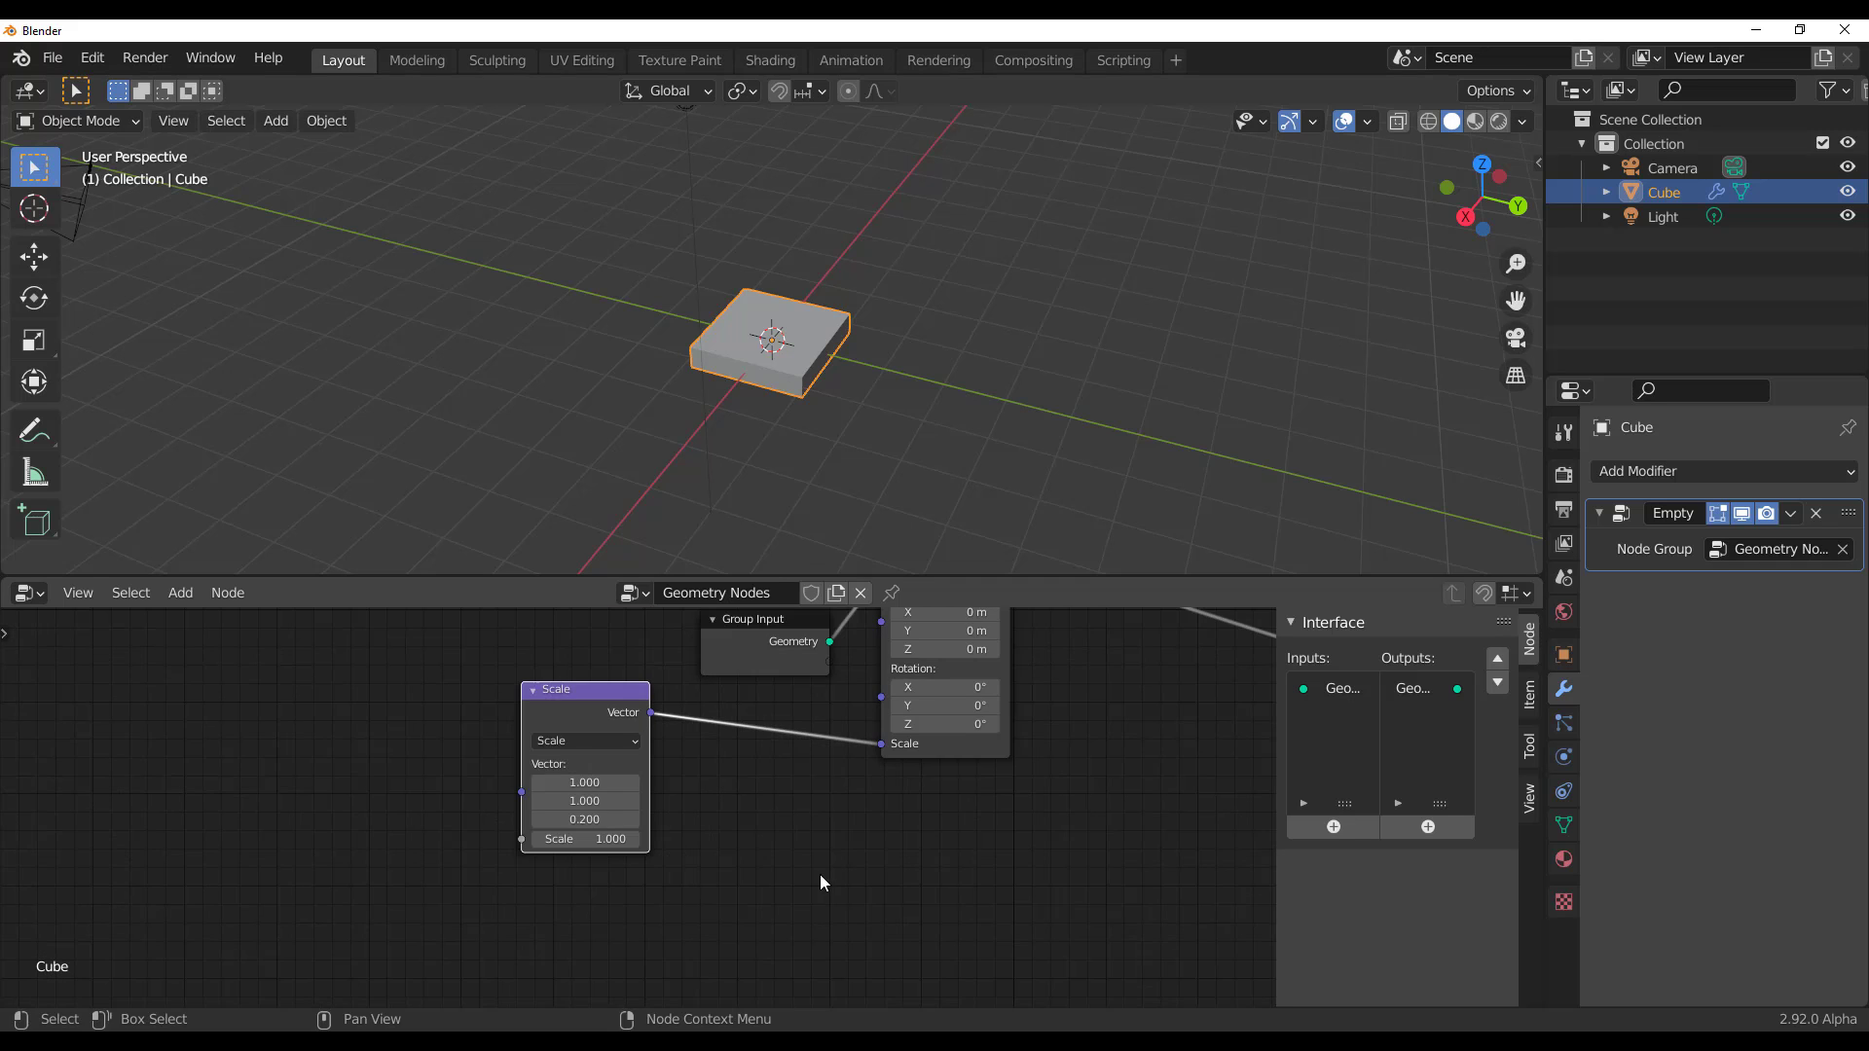
middle_drag(1108, 754, 692, 802)
middle_drag(996, 381, 836, 545)
scroll(837, 784, down, 4)
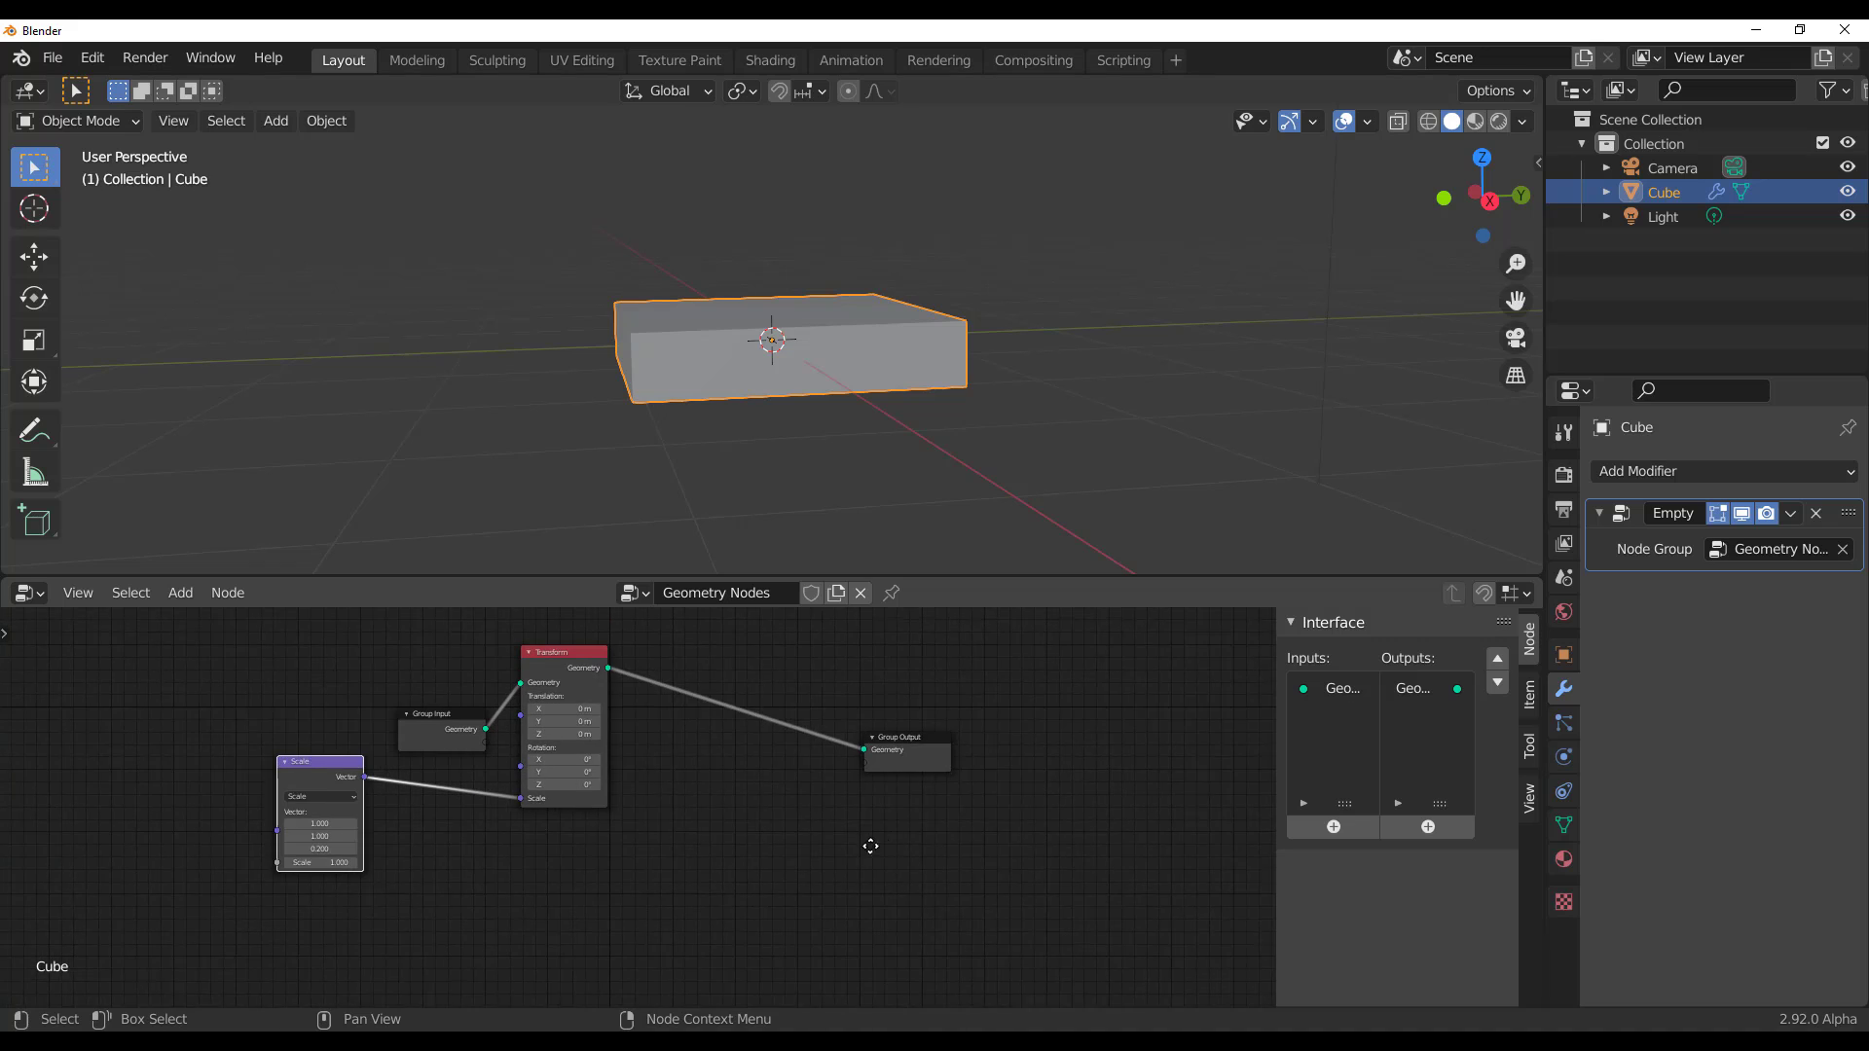
Rearrange the Group Input and Scale nodes in the free space on the first Transform node's input side
scroll(605, 850, up, 5)
middle_drag(703, 870, 865, 900)
scroll(785, 850, up, 2)
drag(399, 775, 378, 710)
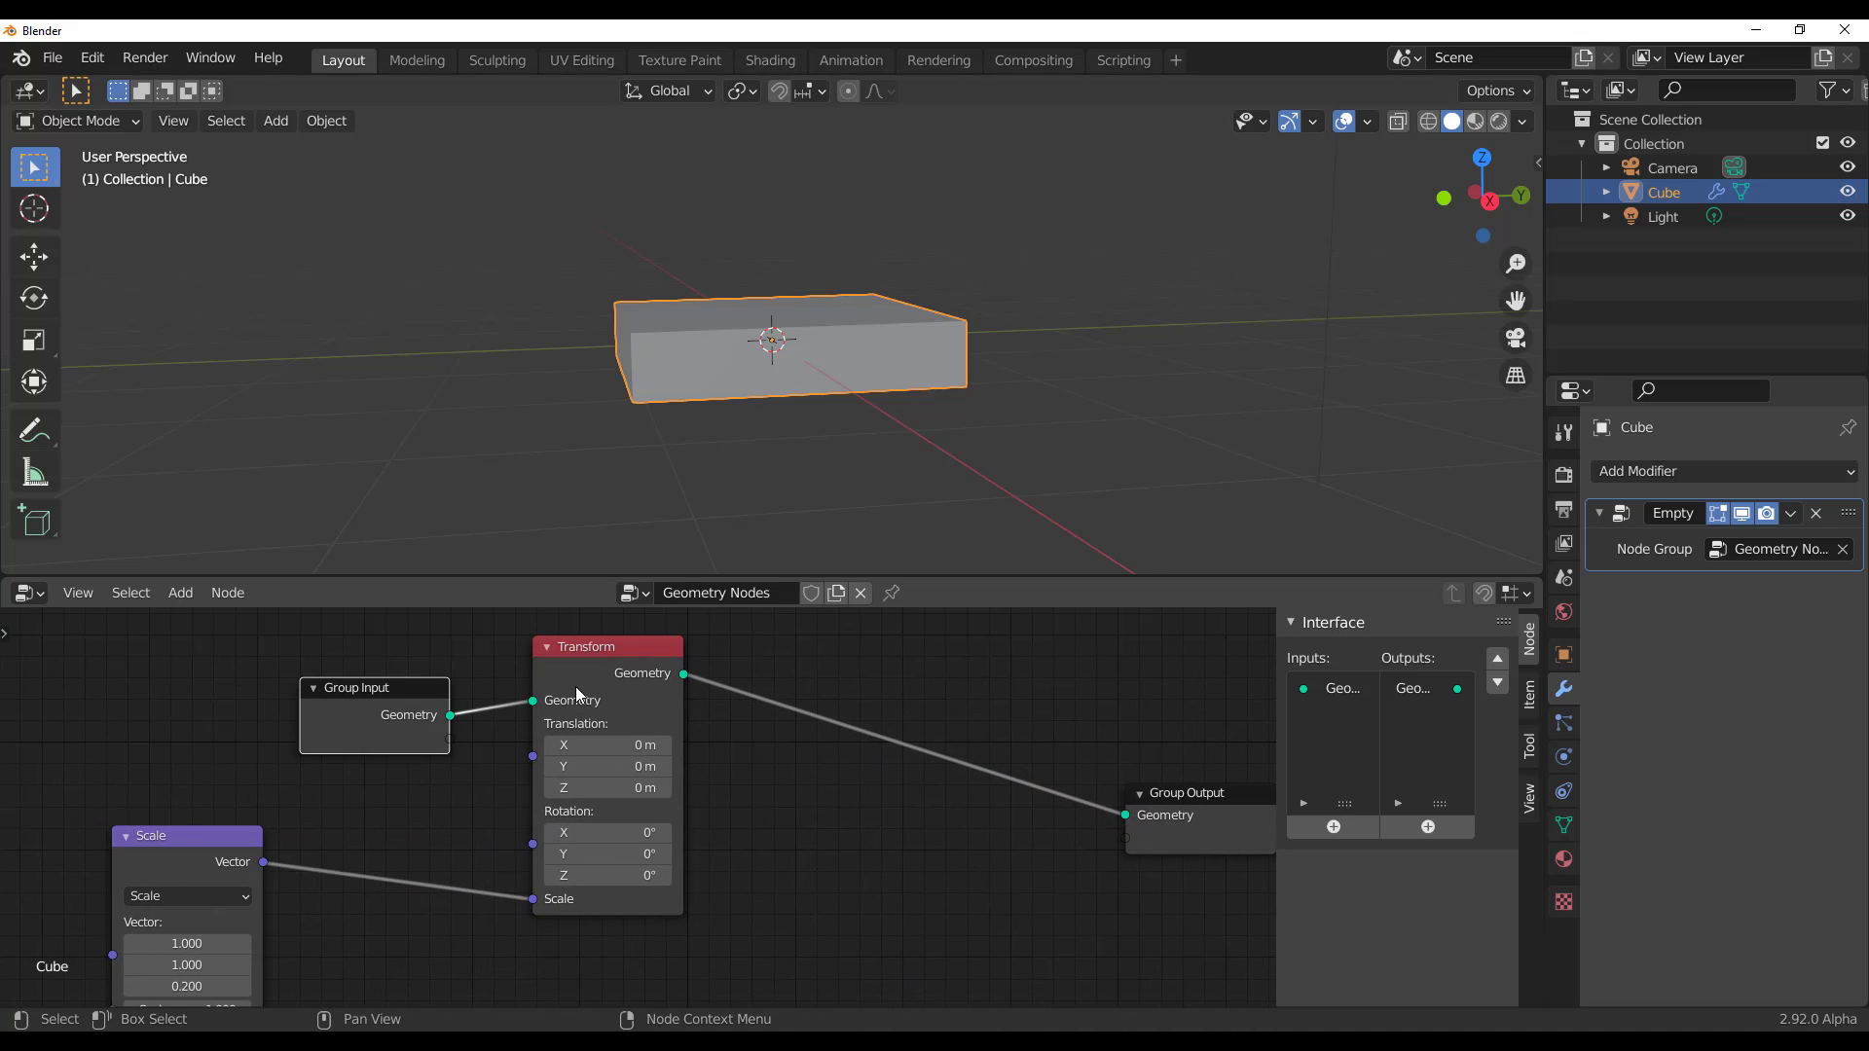
drag(155, 856, 169, 787)
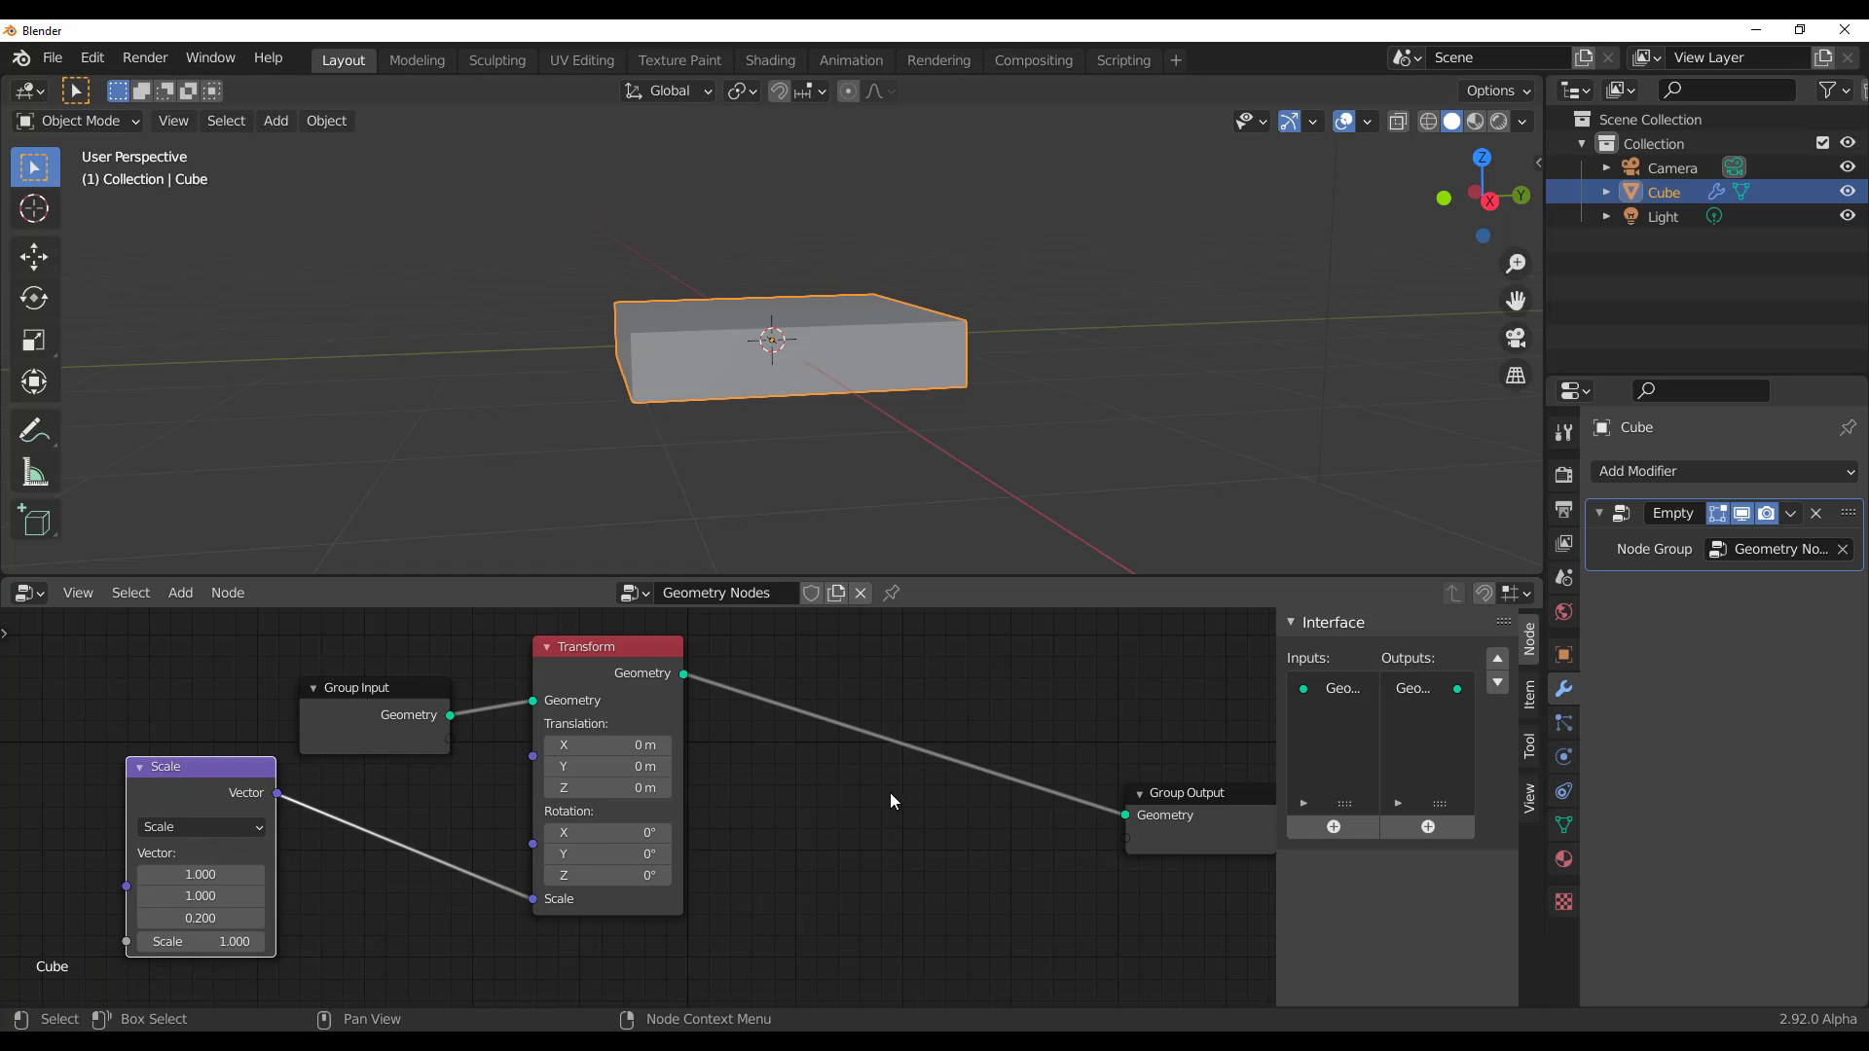
Add a second Transform node below the first and connect the Group Input's Geometry output to its Geometry input
middle_drag(952, 871, 968, 838)
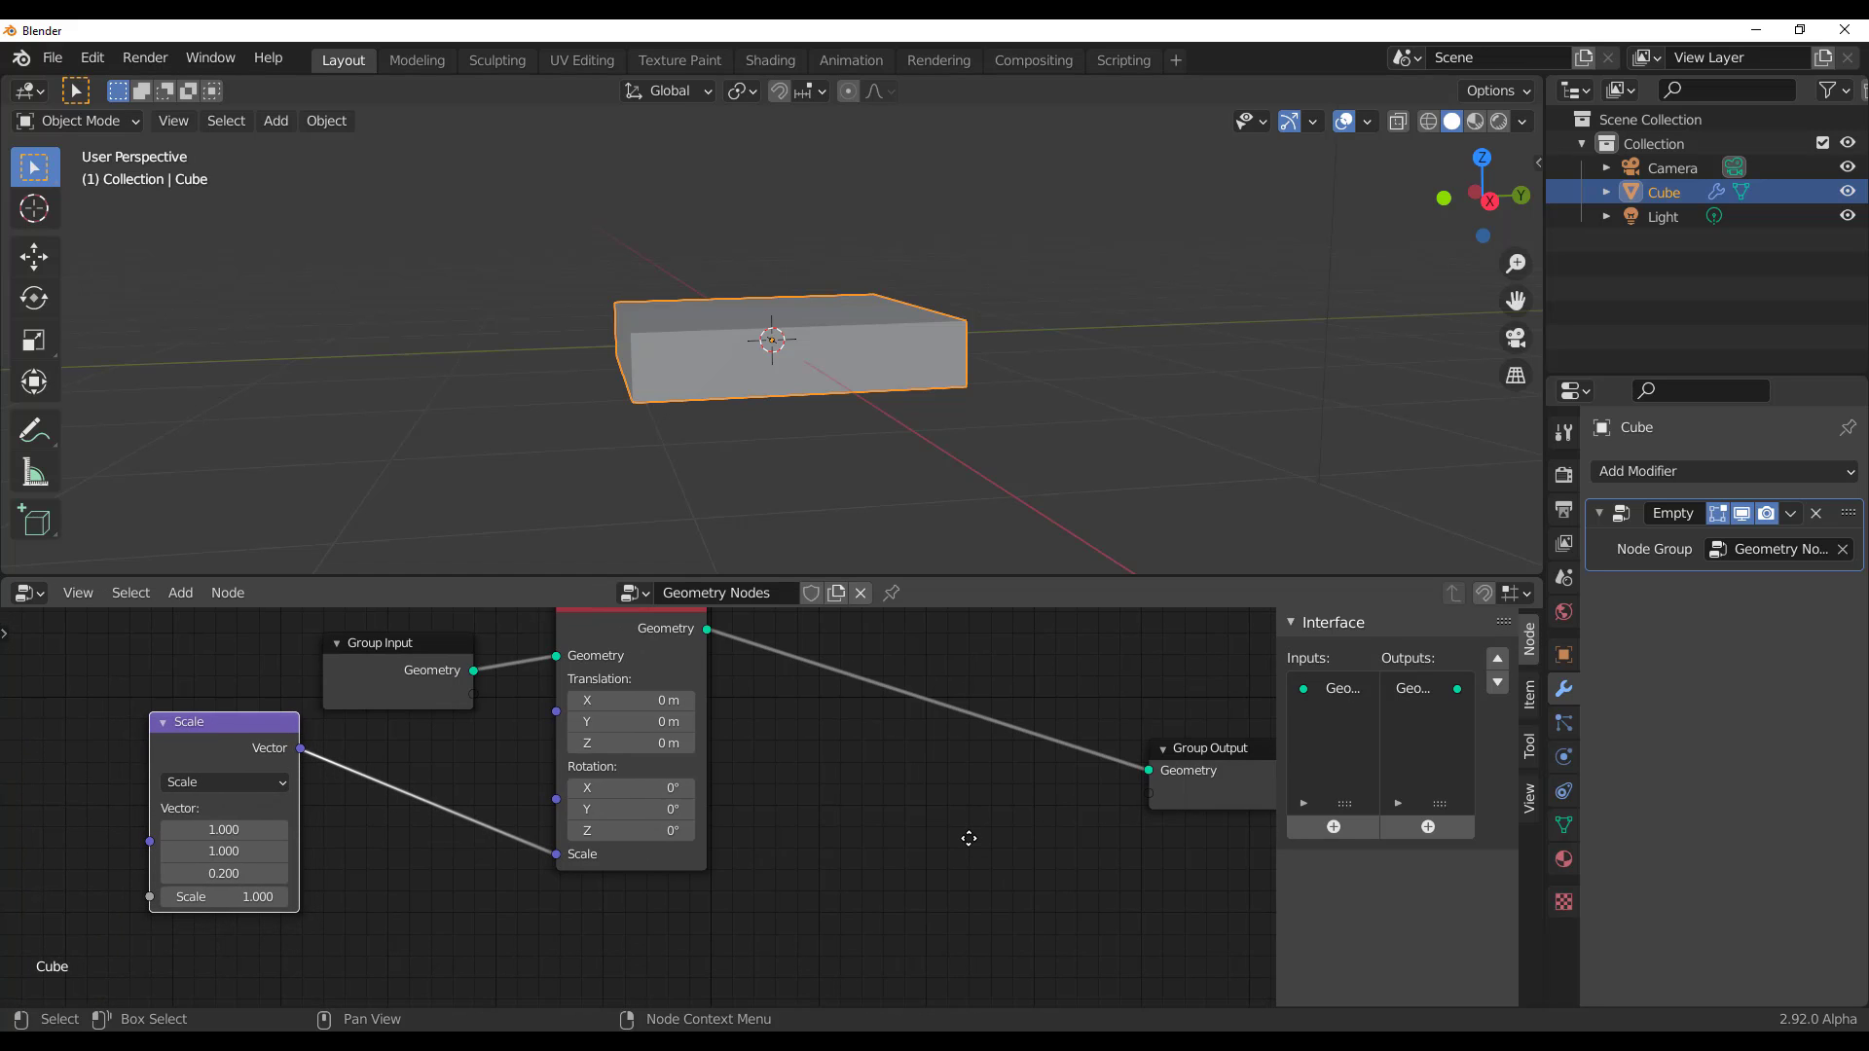
key(shift+a)
click(919, 742)
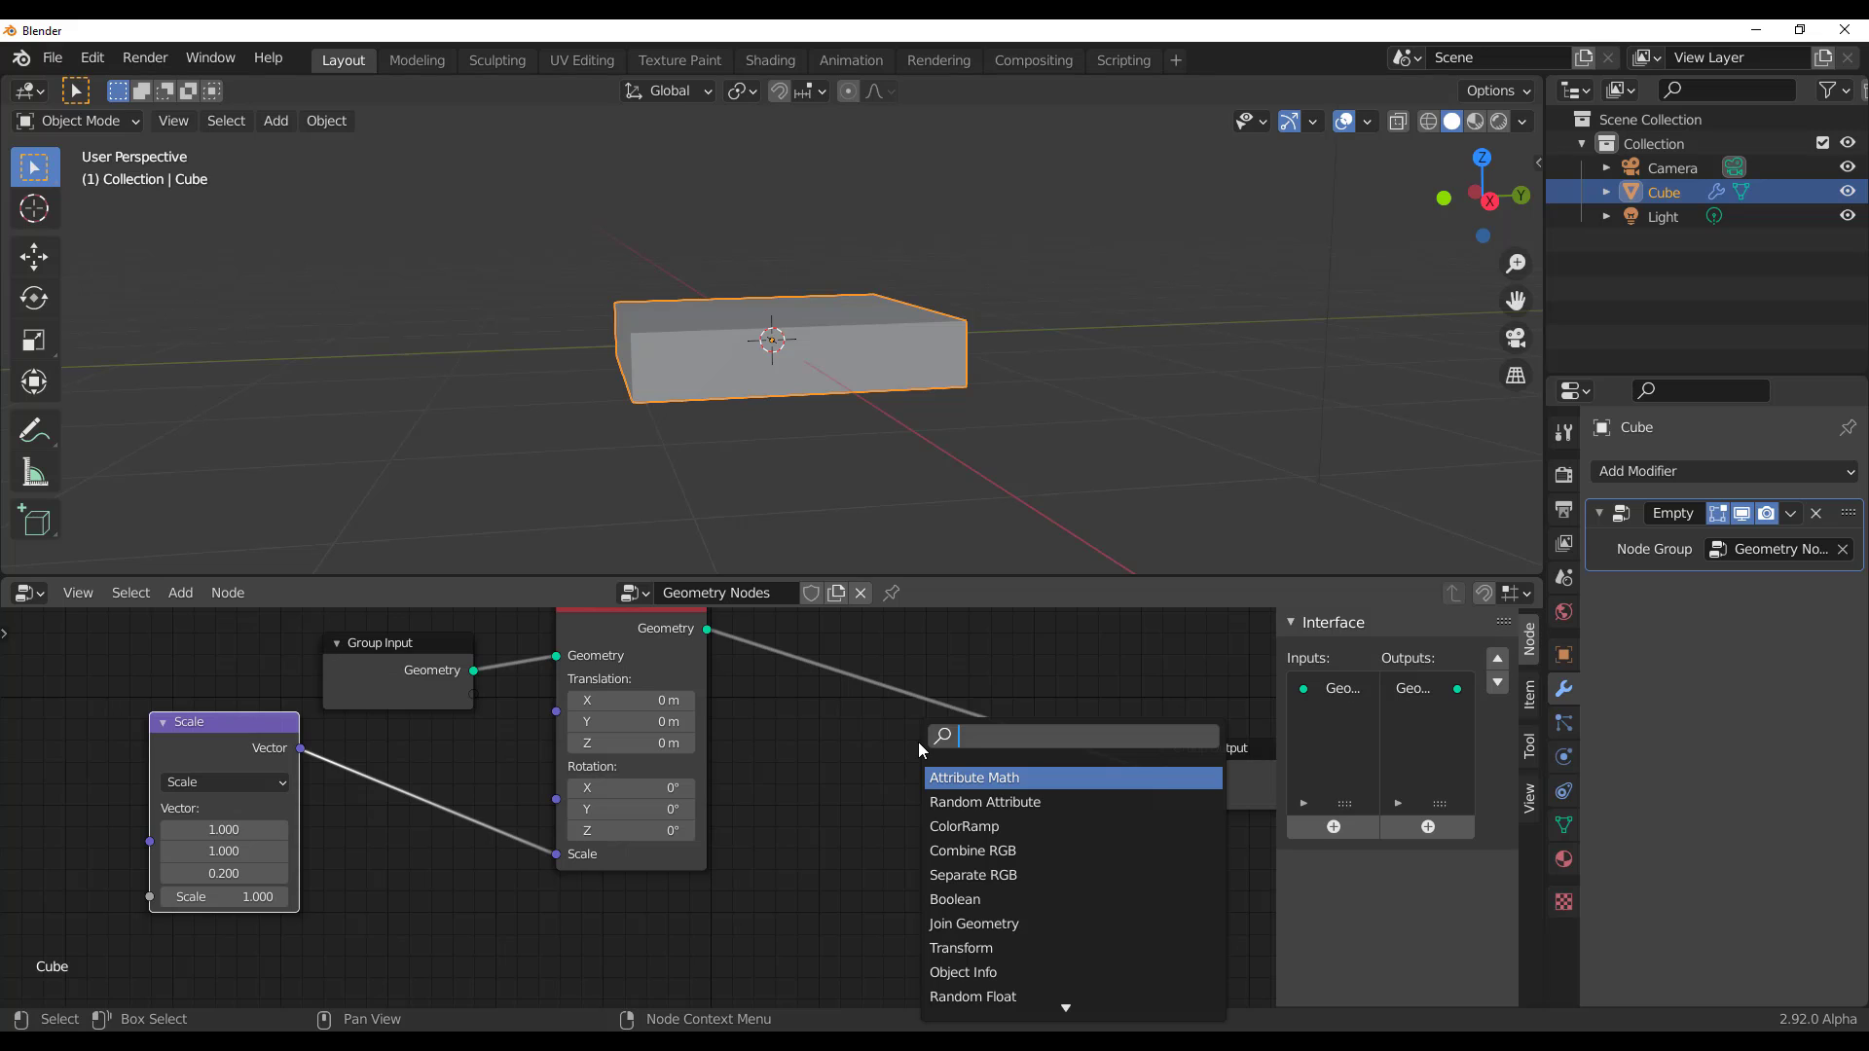
text(tra)
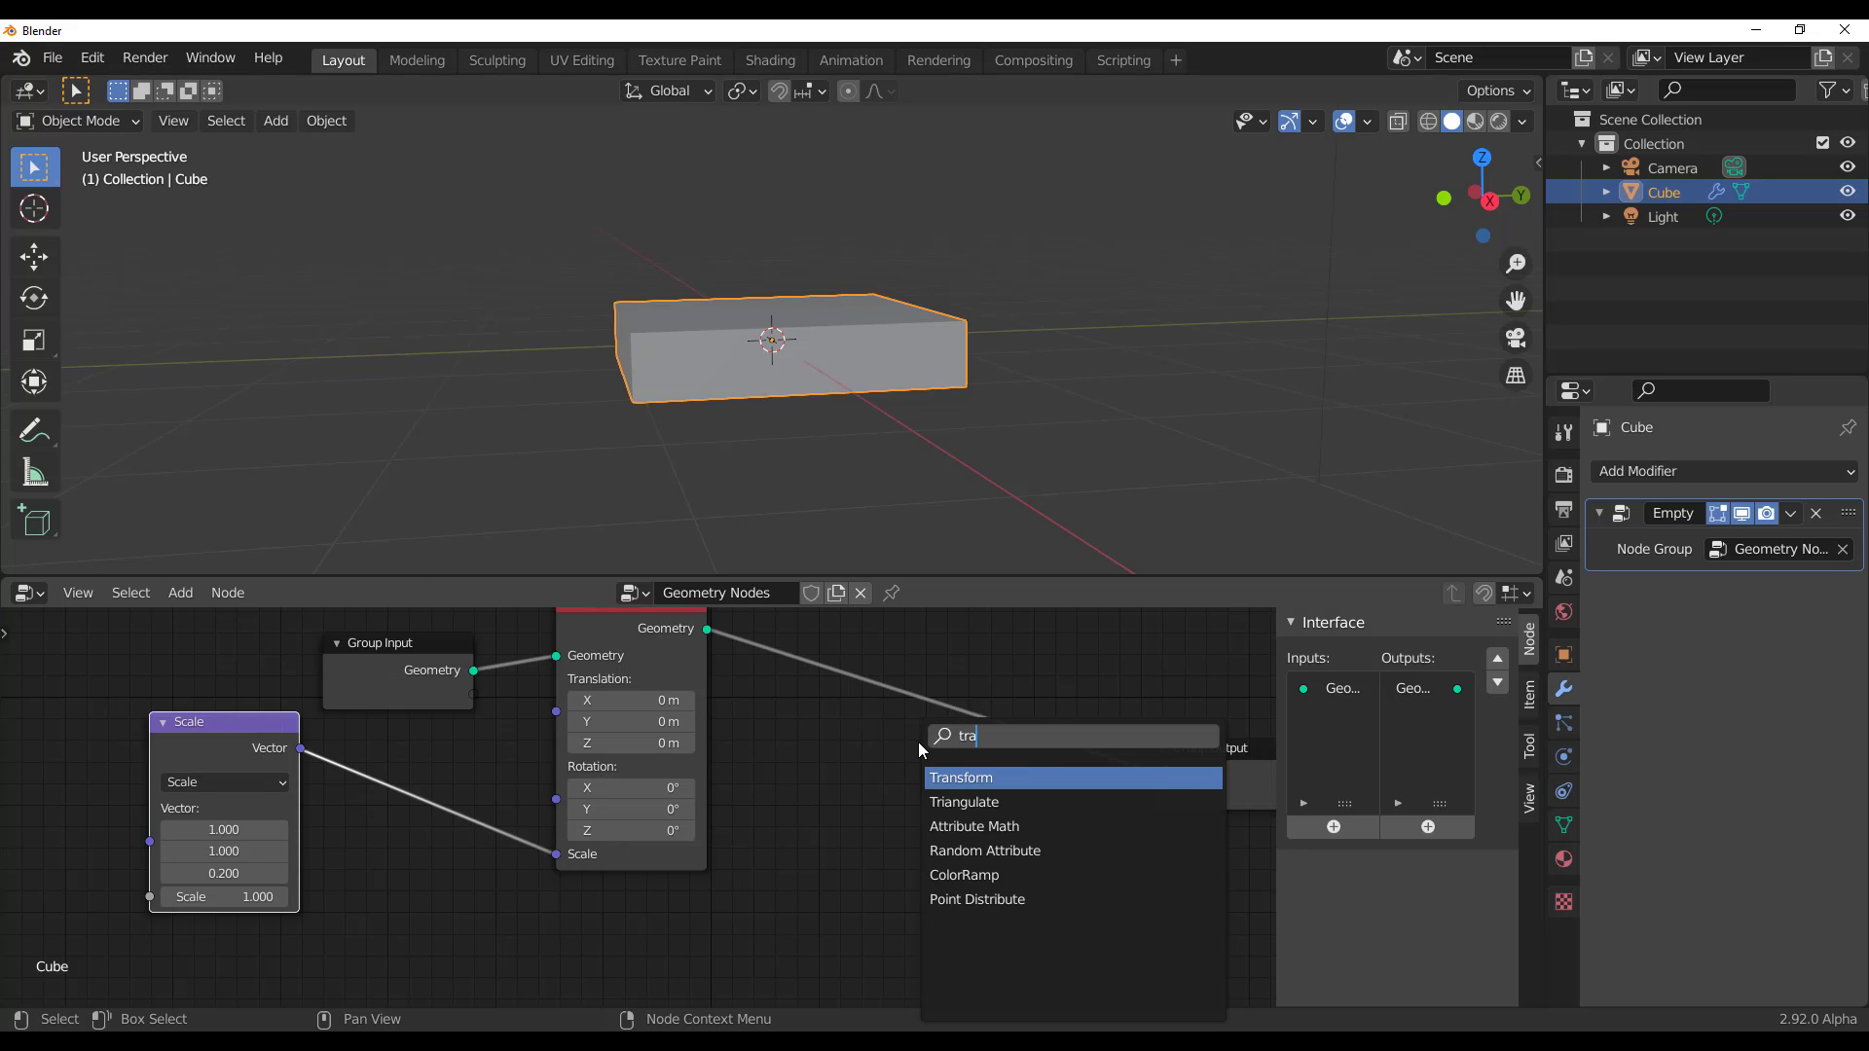
key(Return)
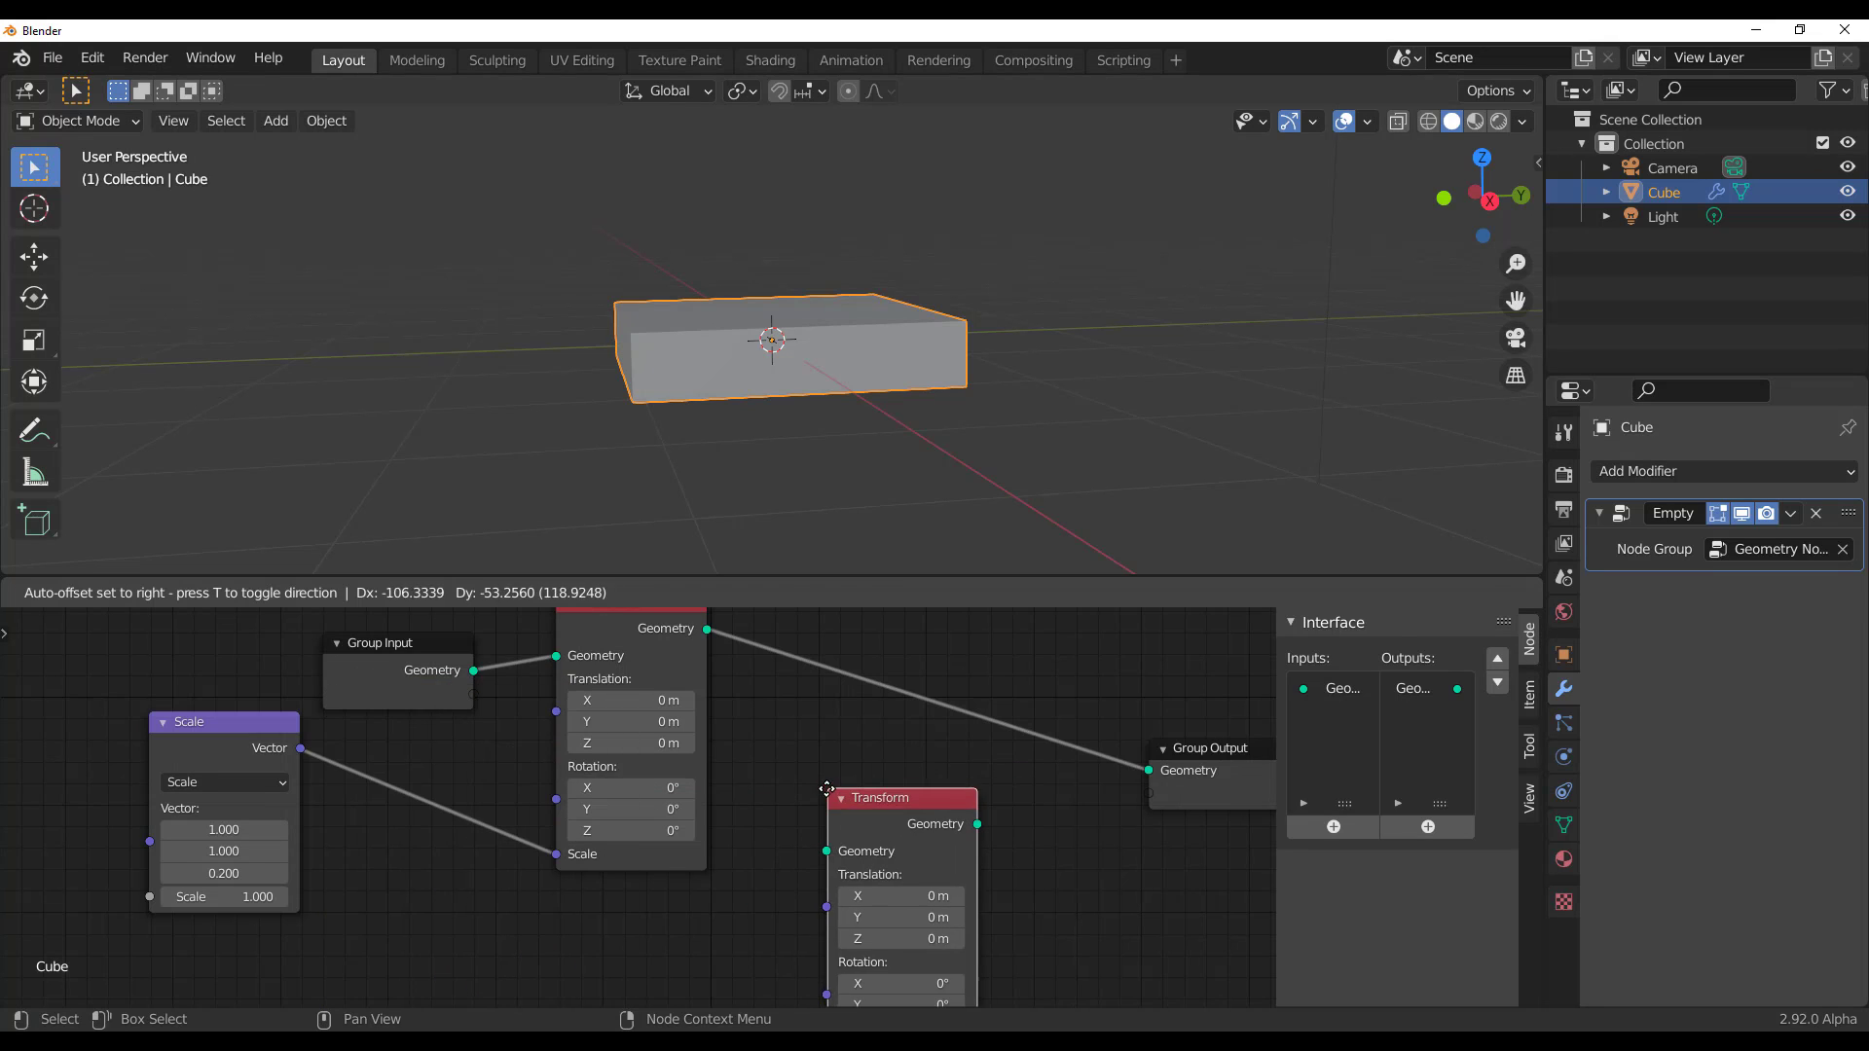
click(789, 775)
drag(474, 672, 790, 837)
Arrange the two Transform nodes in a vertical stack, with the new one directly beneath the original
scroll(642, 709, down, 3)
drag(643, 710, 664, 642)
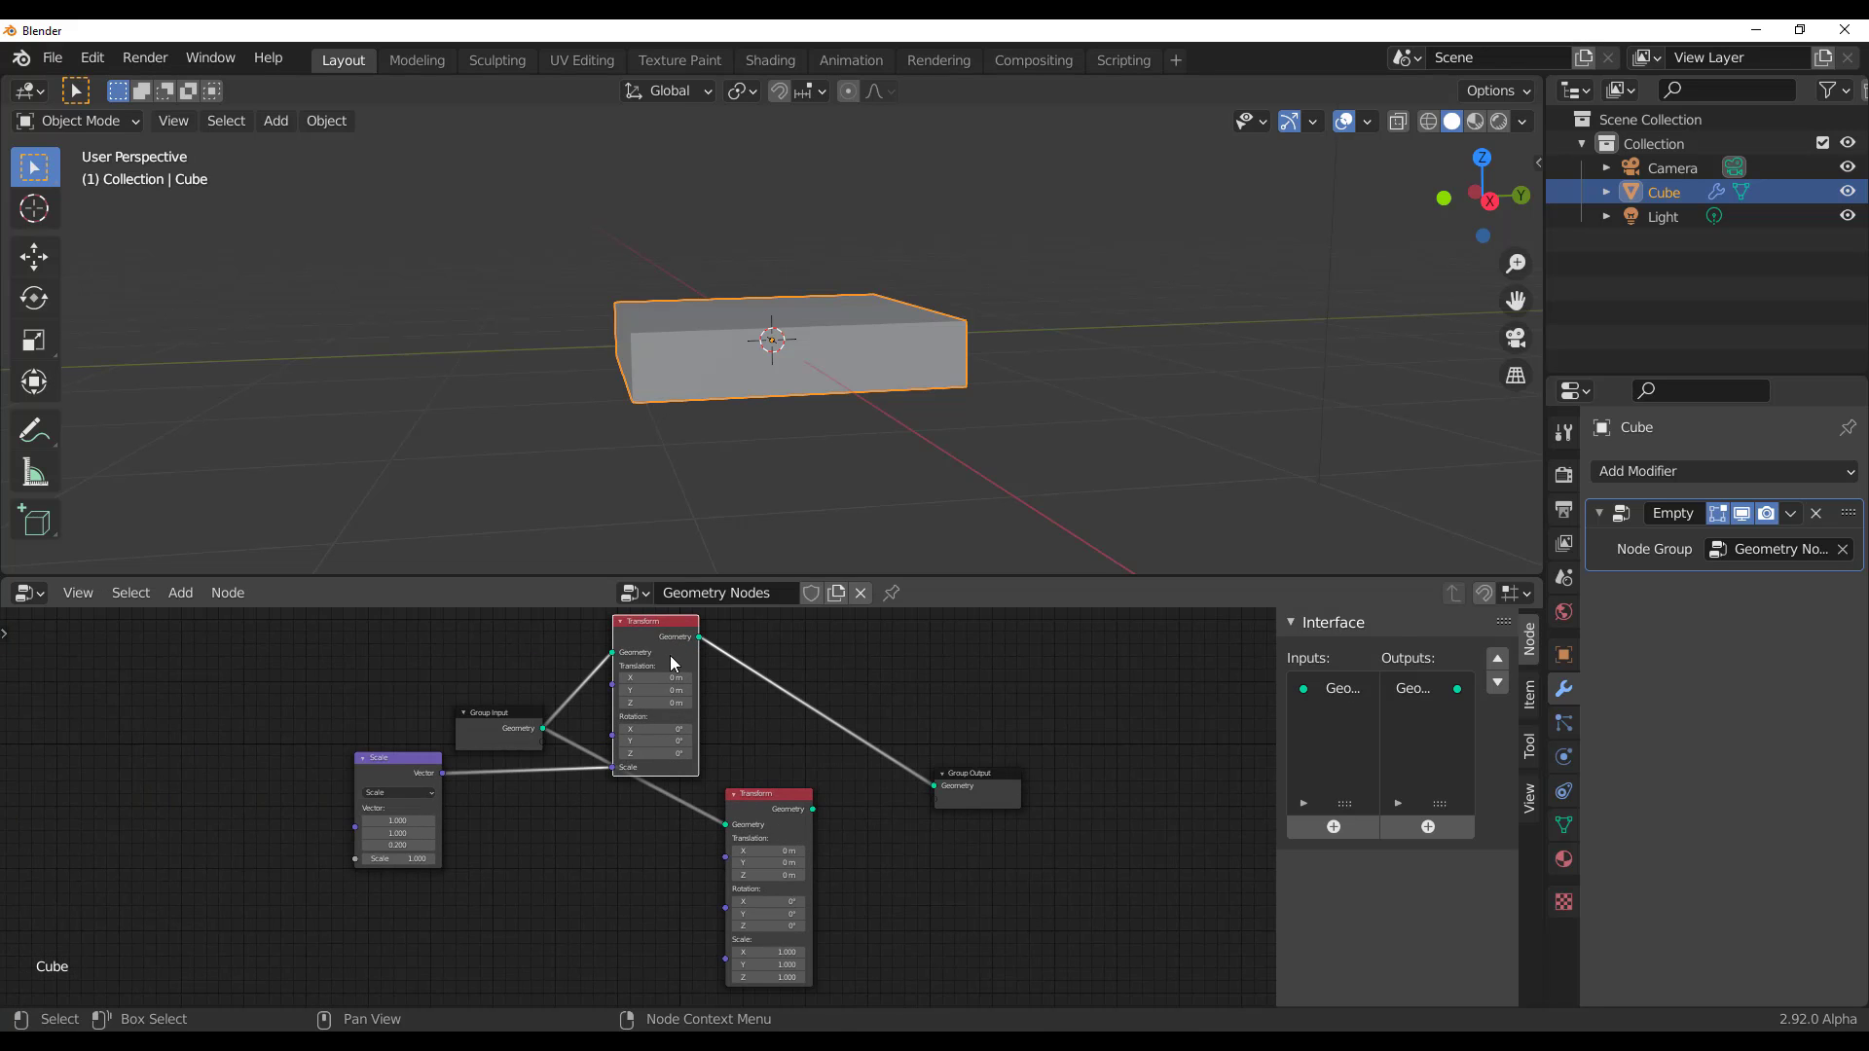
drag(780, 792, 661, 788)
scroll(661, 794, up, 2)
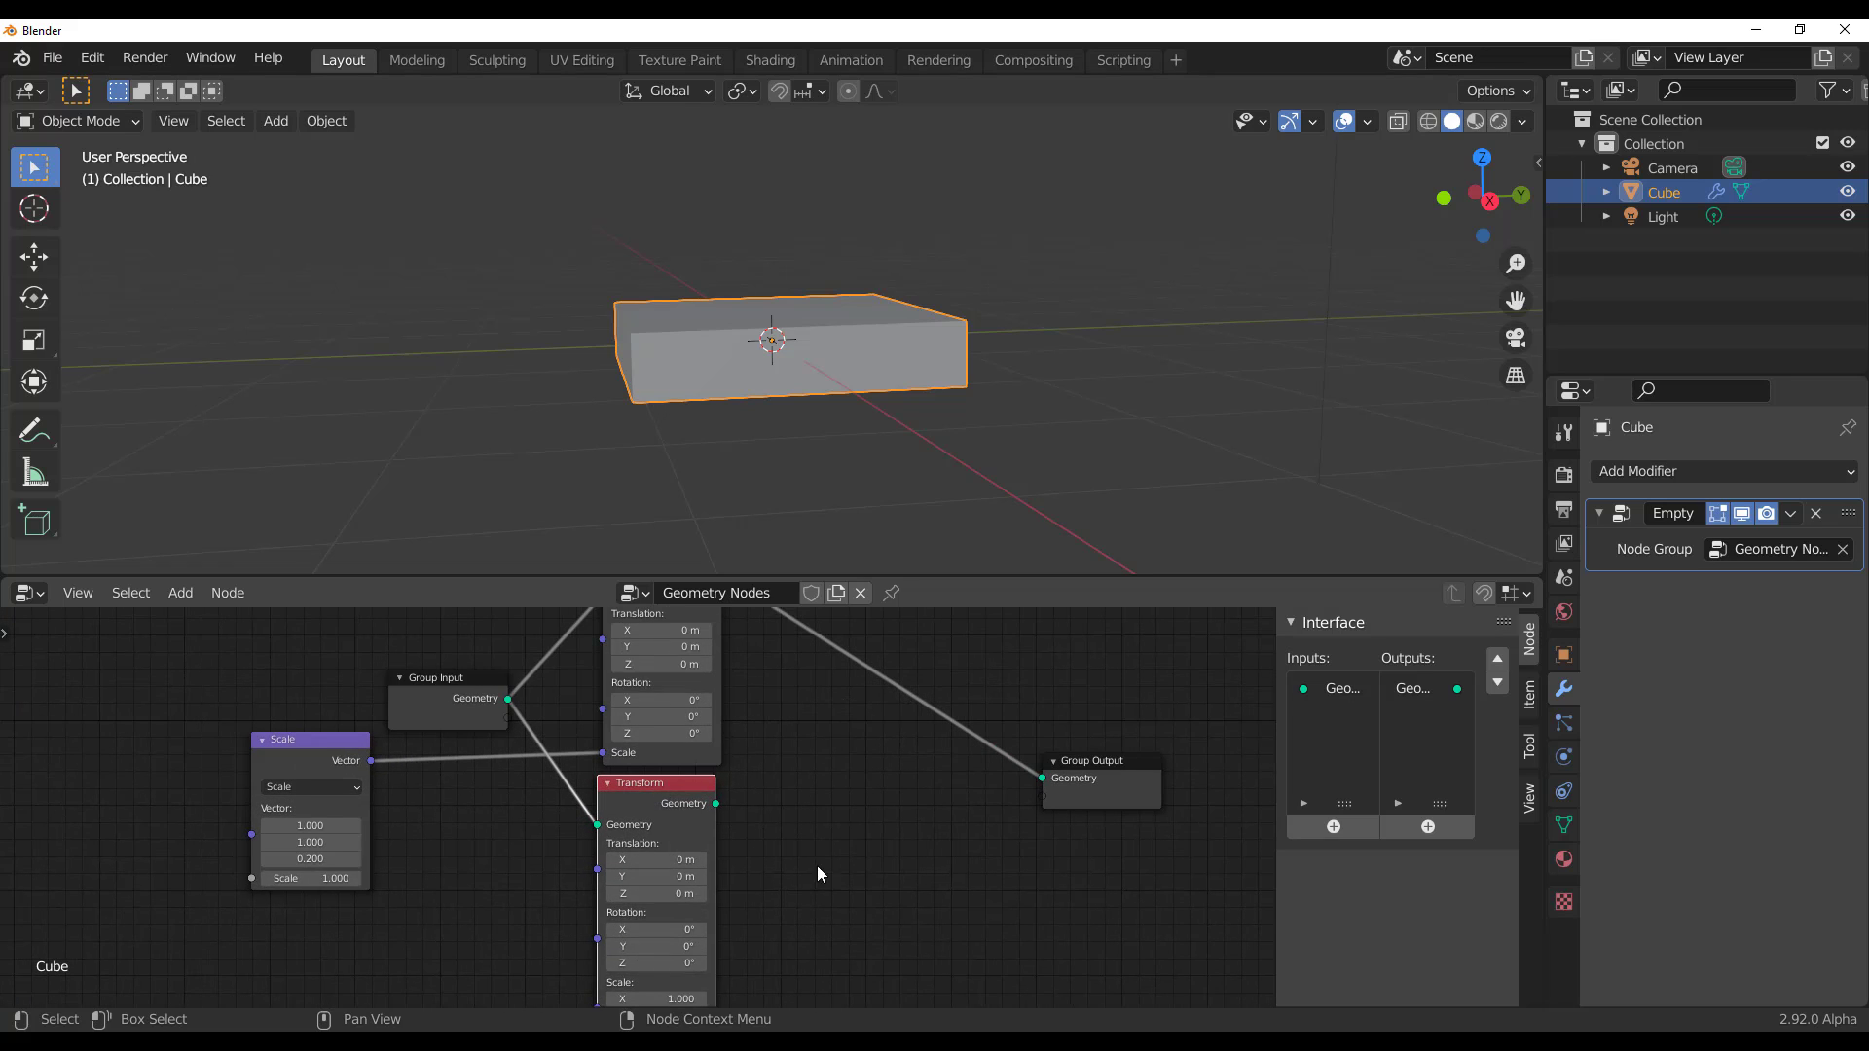
Add a Vector Math node beside the lower Transform node and connect its Vector output to that node's Translation input
middle_drag(815, 866, 888, 800)
key(shift+a)
click(470, 752)
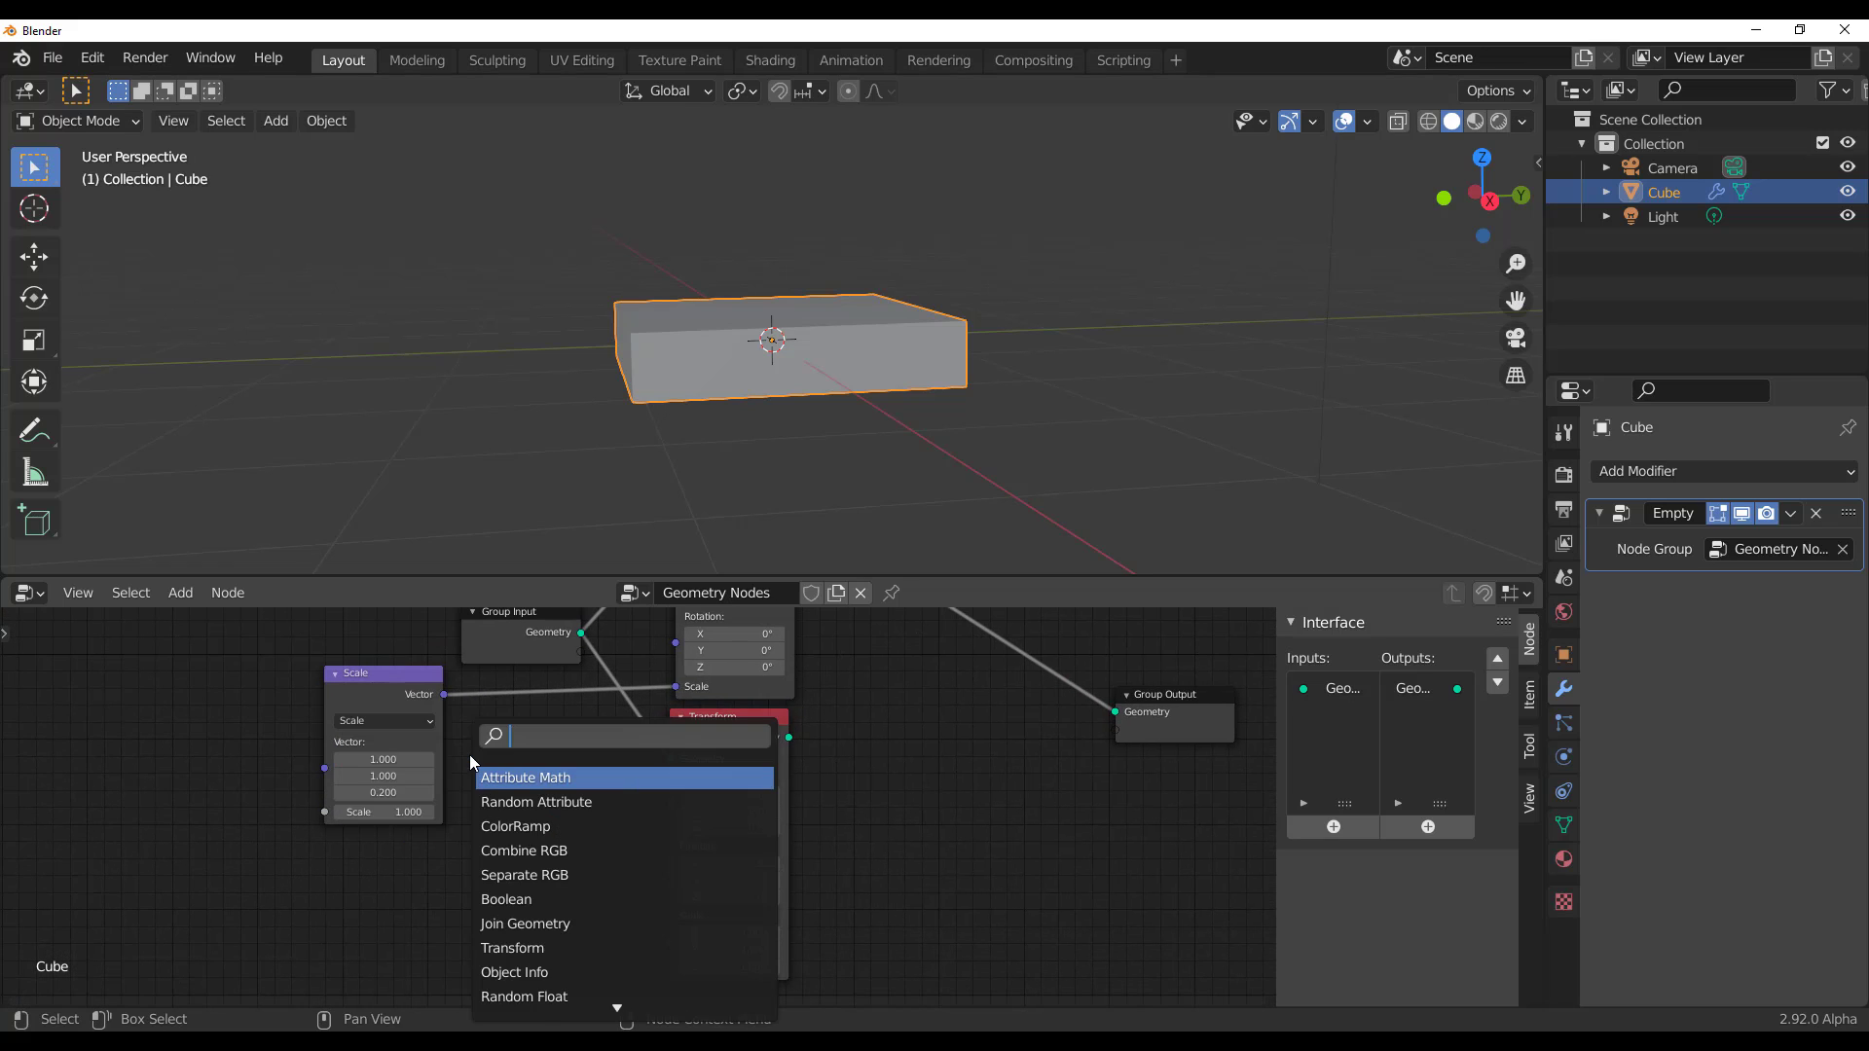
text(vec)
key(Return)
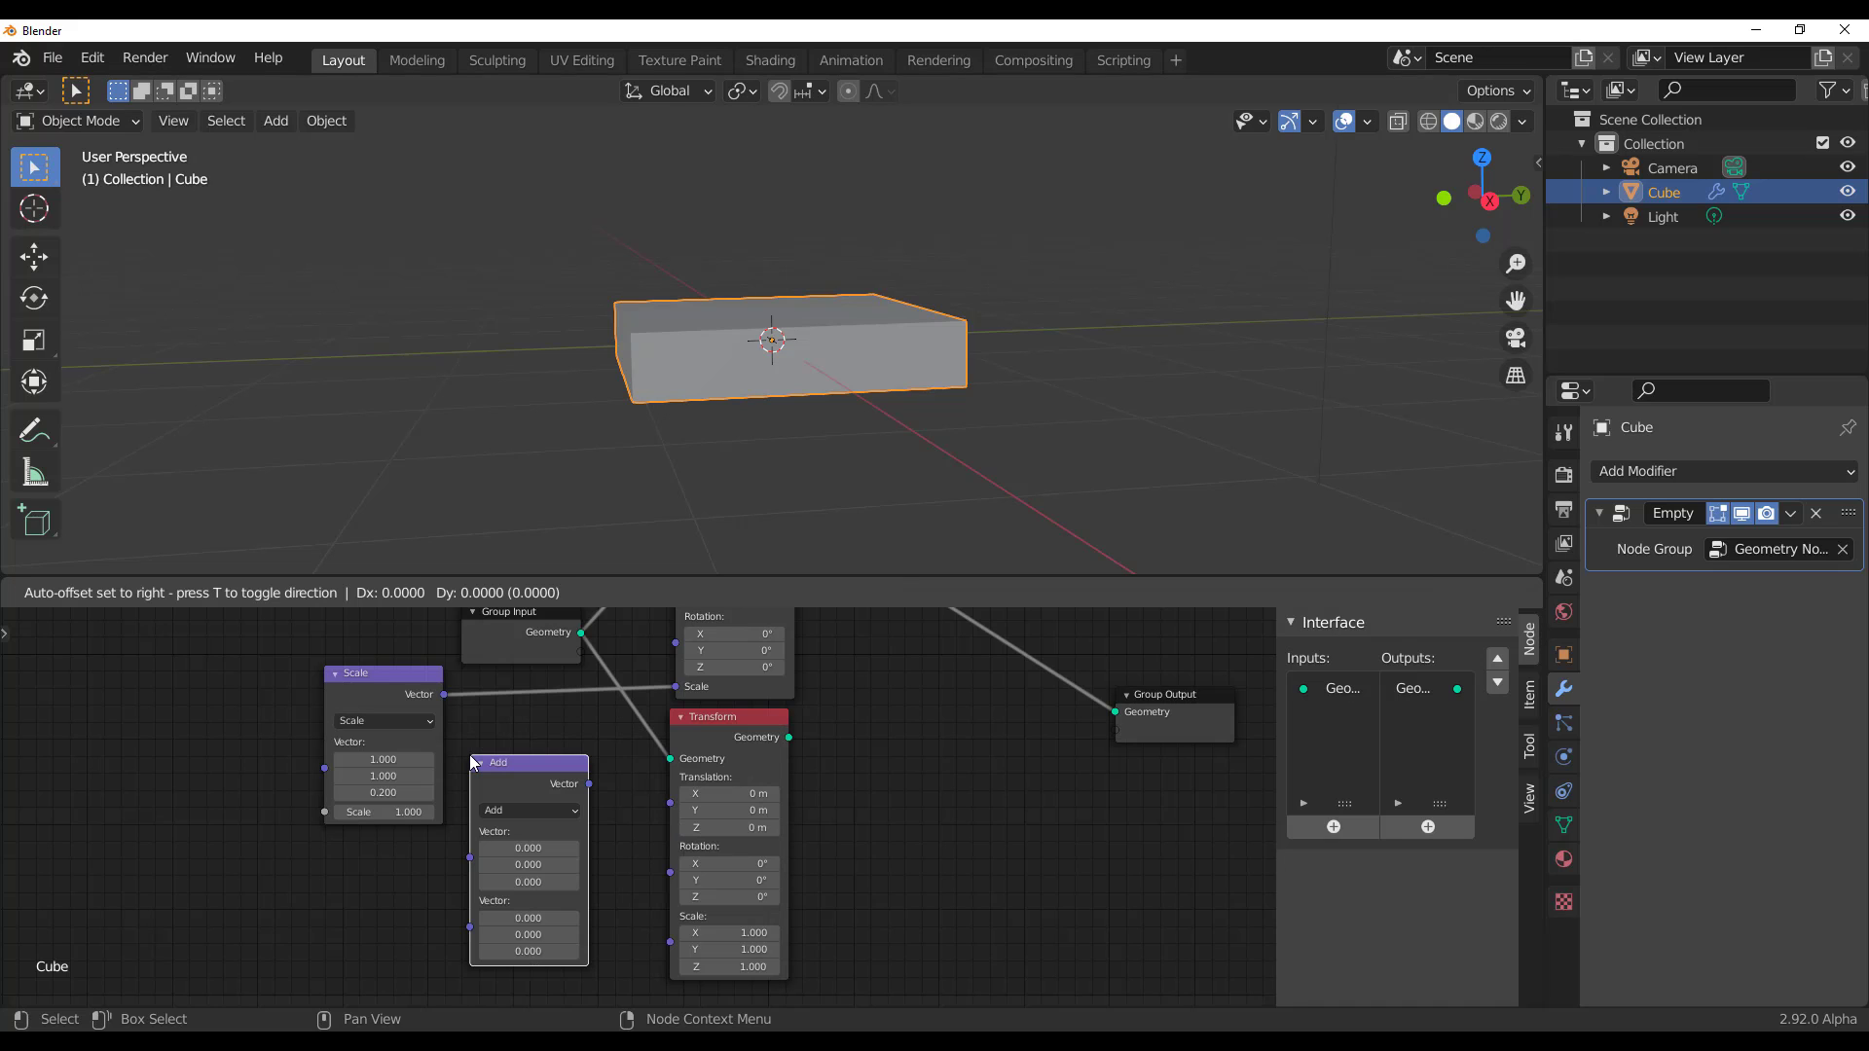
click(473, 821)
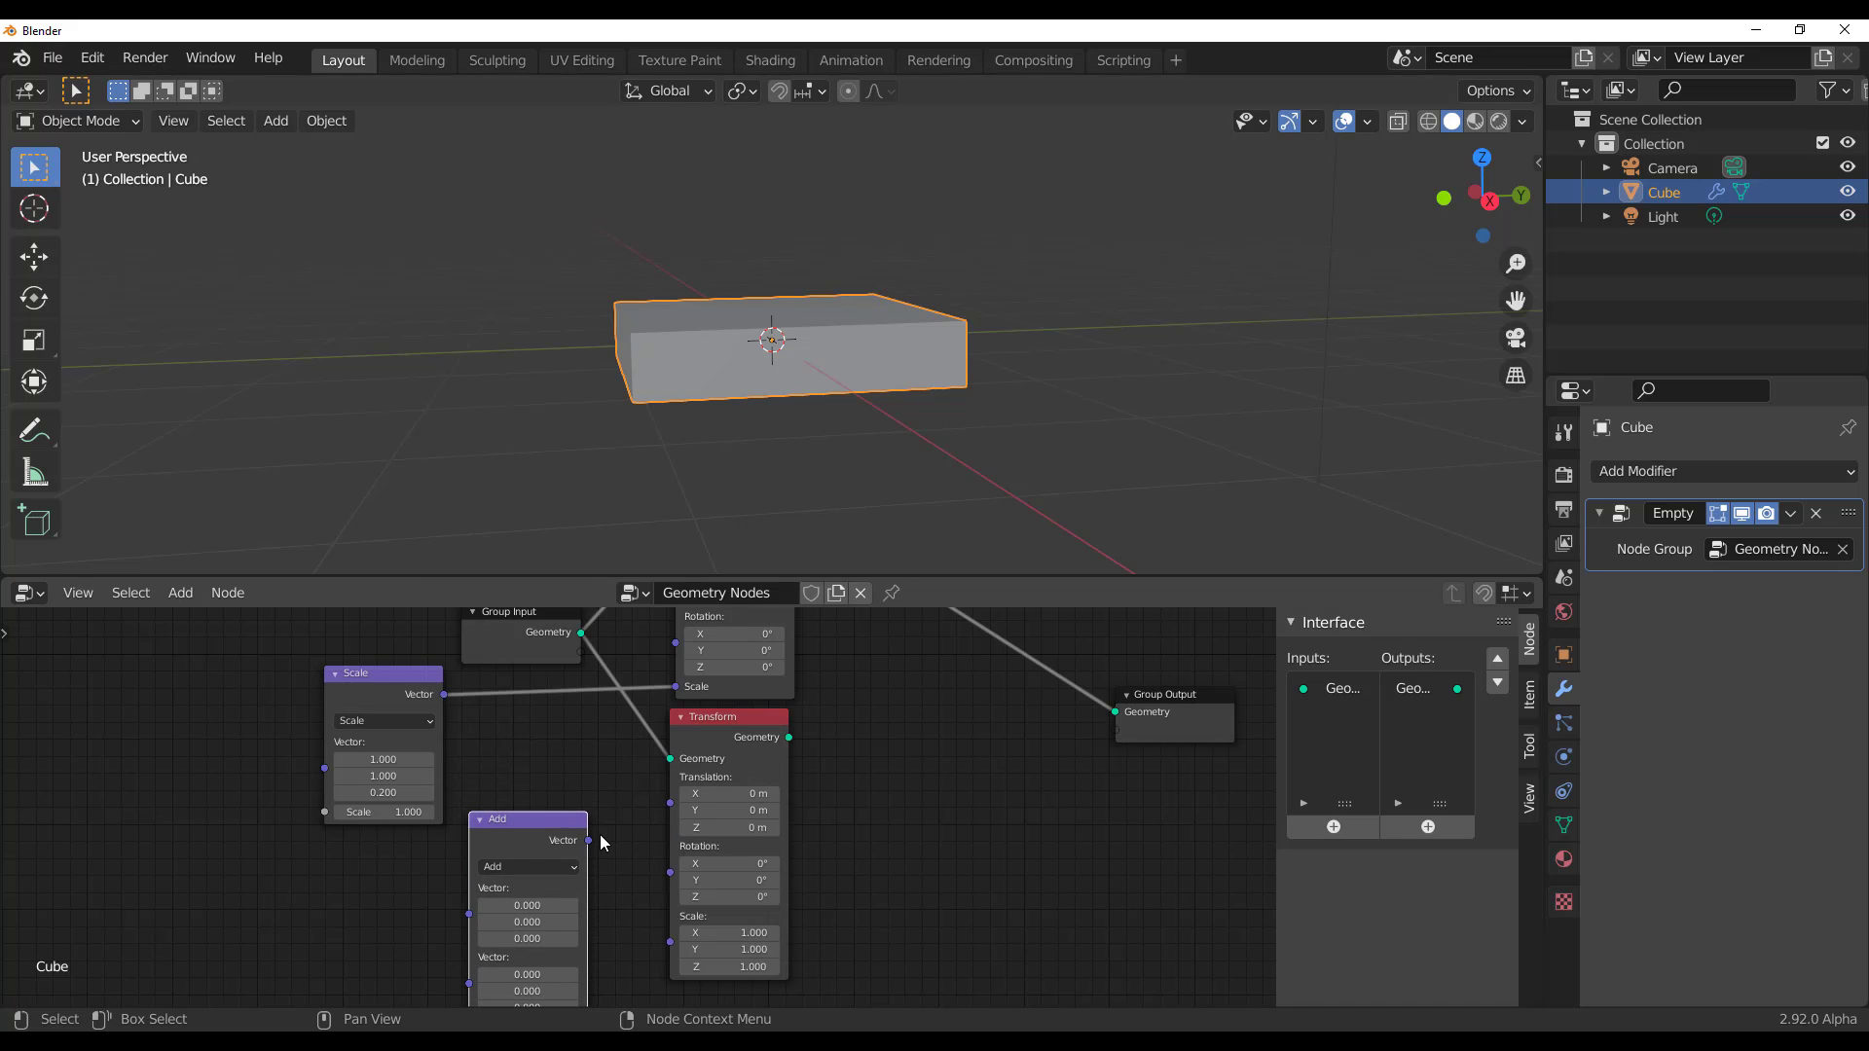
drag(588, 840, 666, 810)
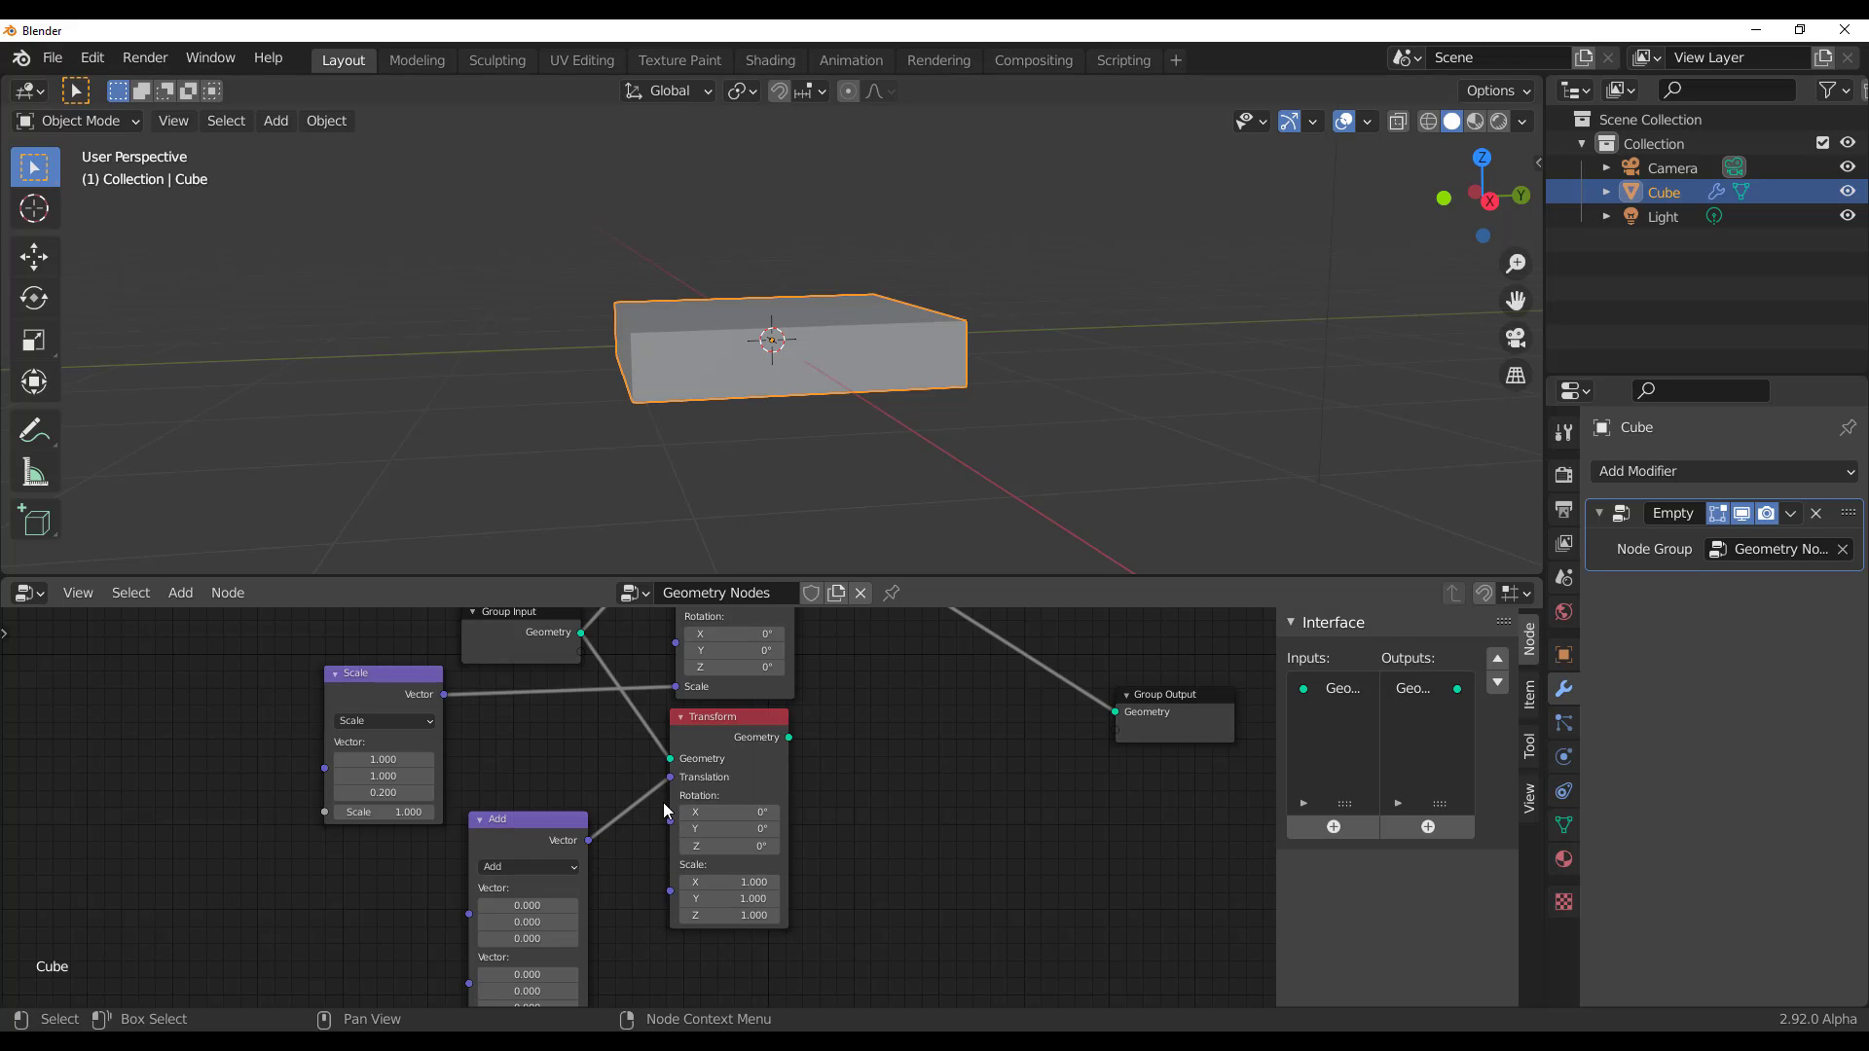
Move the Group Output node farther from the Transform nodes to free space between them
middle_drag(935, 843, 778, 954)
drag(1060, 820, 1151, 803)
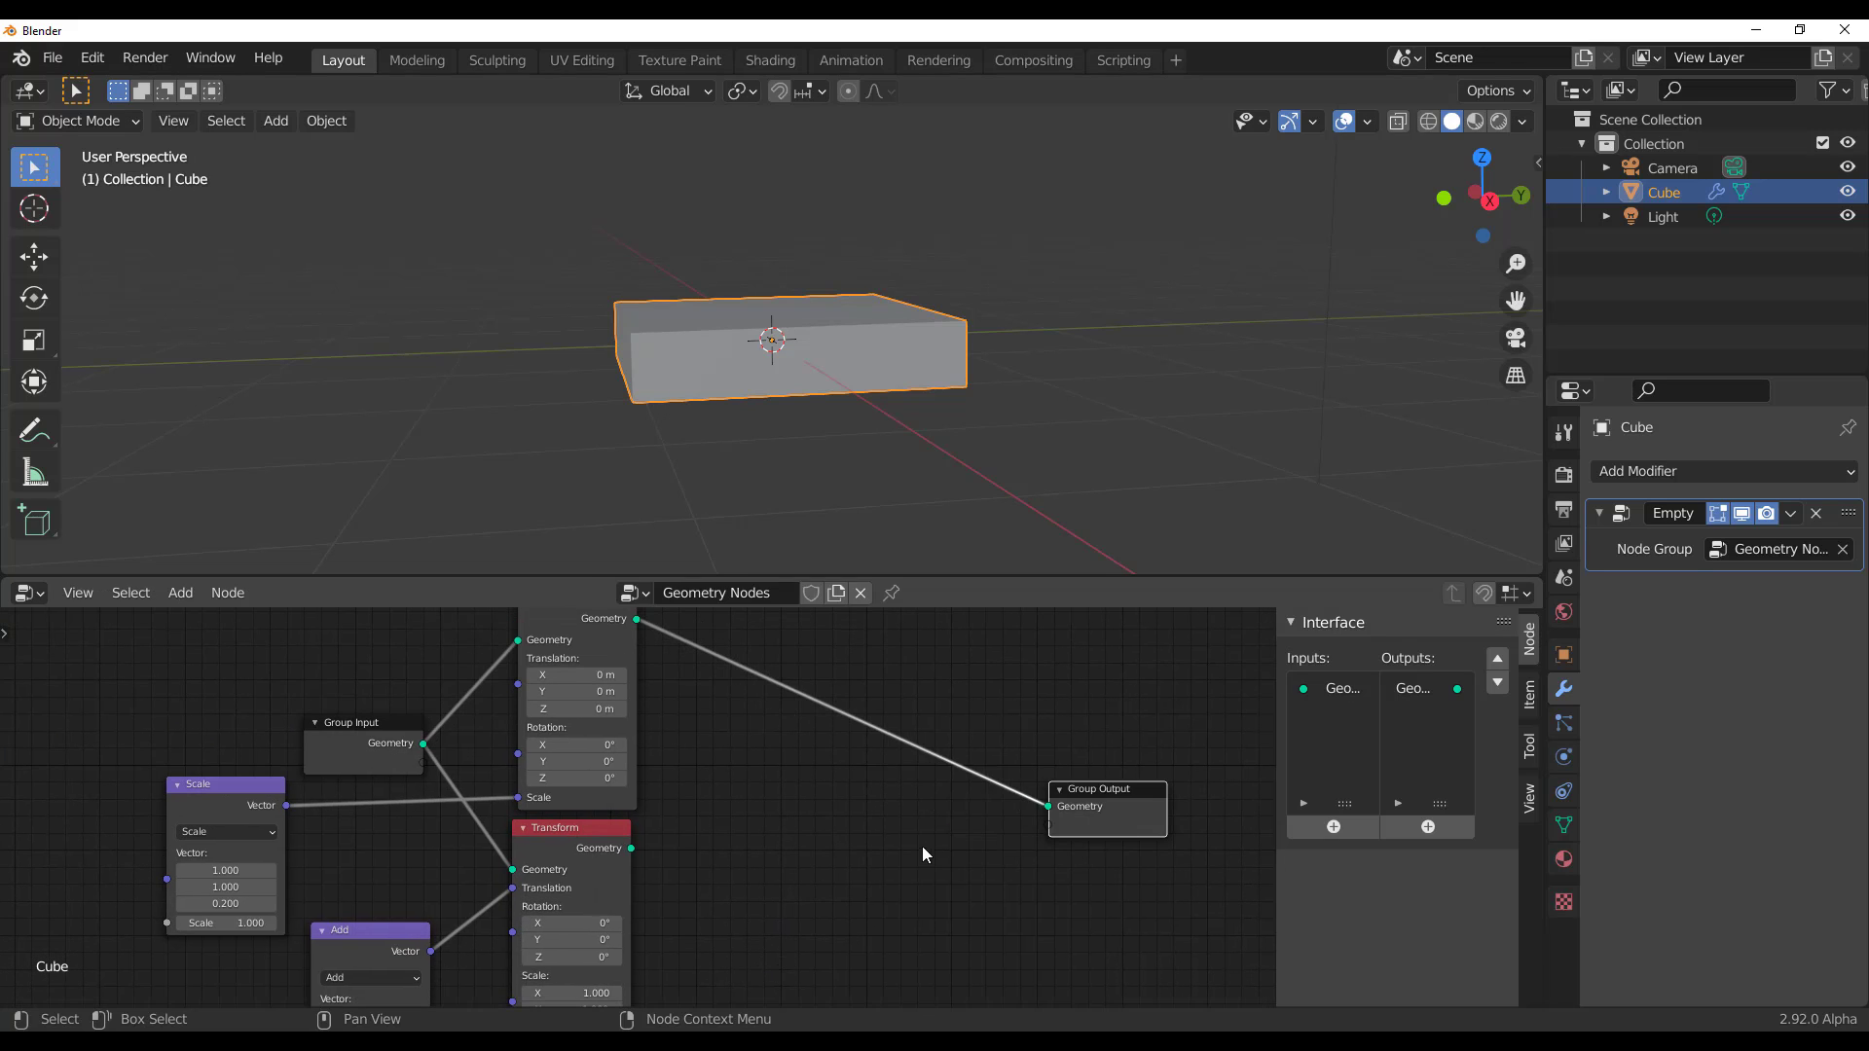
click(920, 845)
key(shift+a)
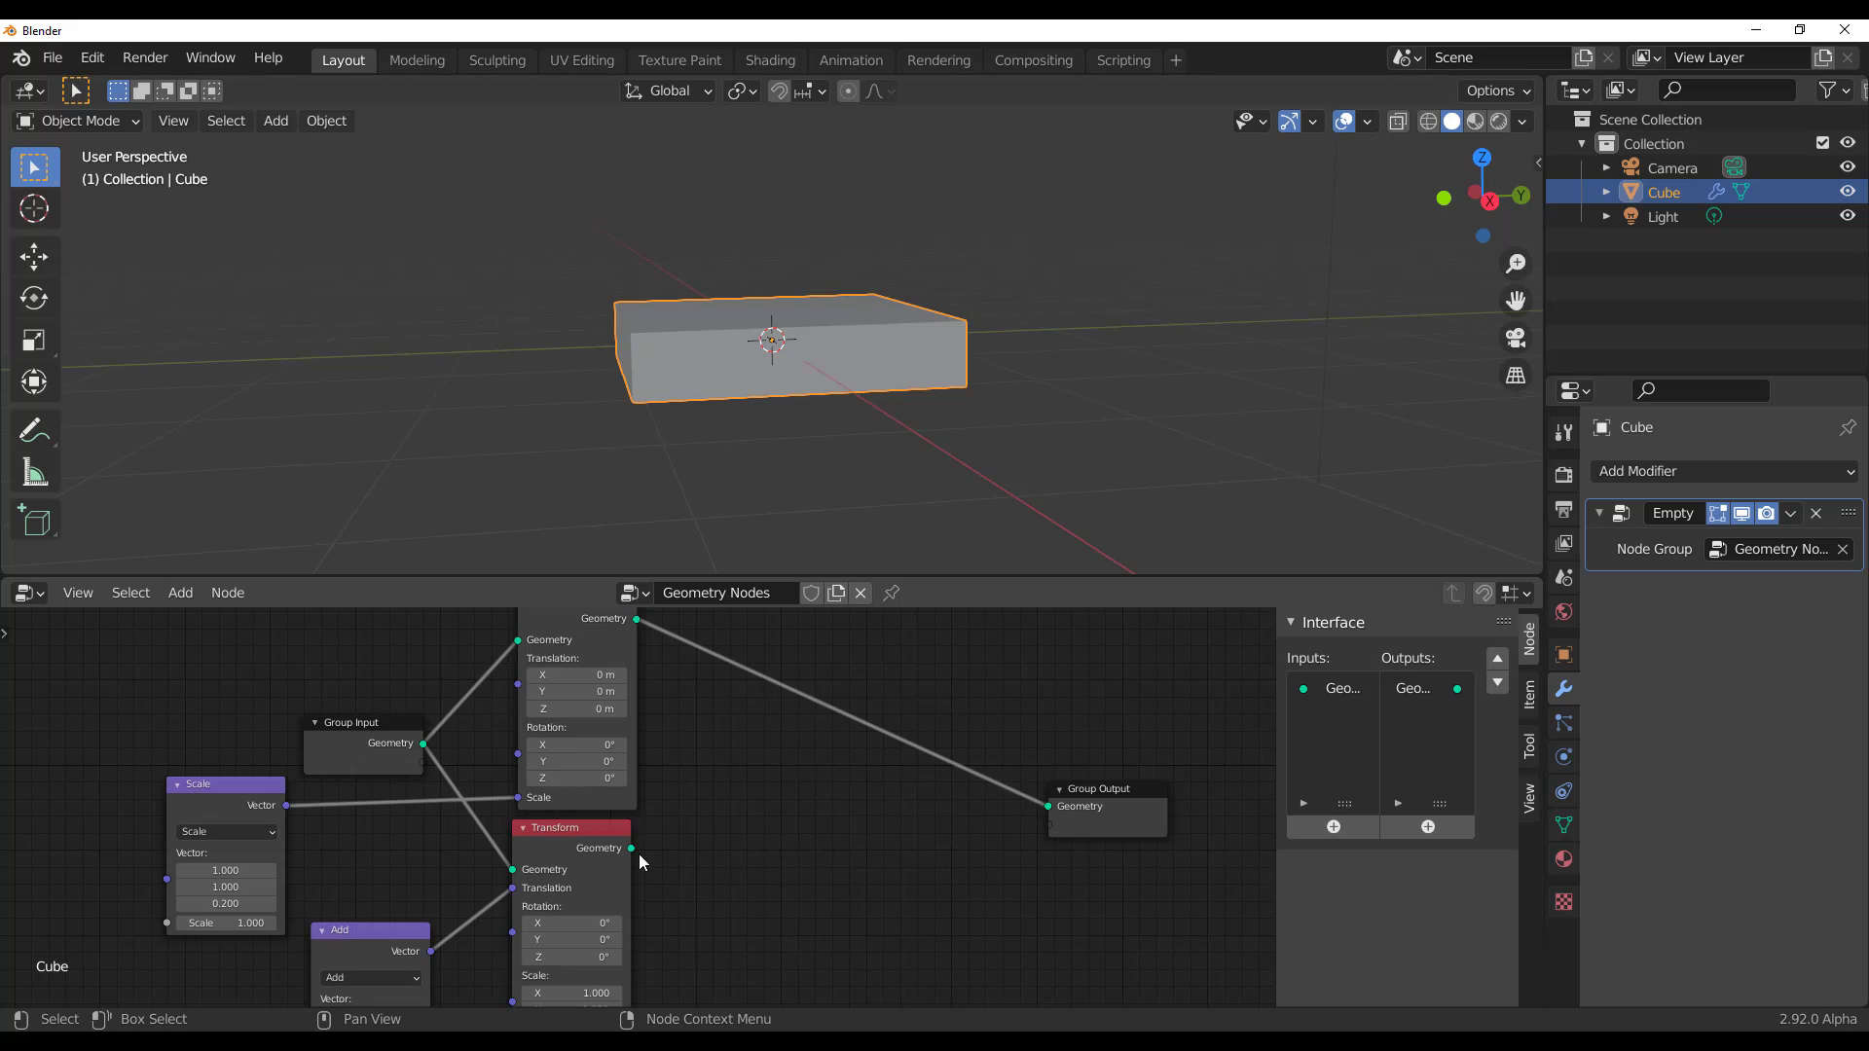
Link the lower Transform node to the Group Output, and switch the link back to the upper Transform node
drag(633, 849, 1047, 807)
middle_drag(917, 877, 870, 1005)
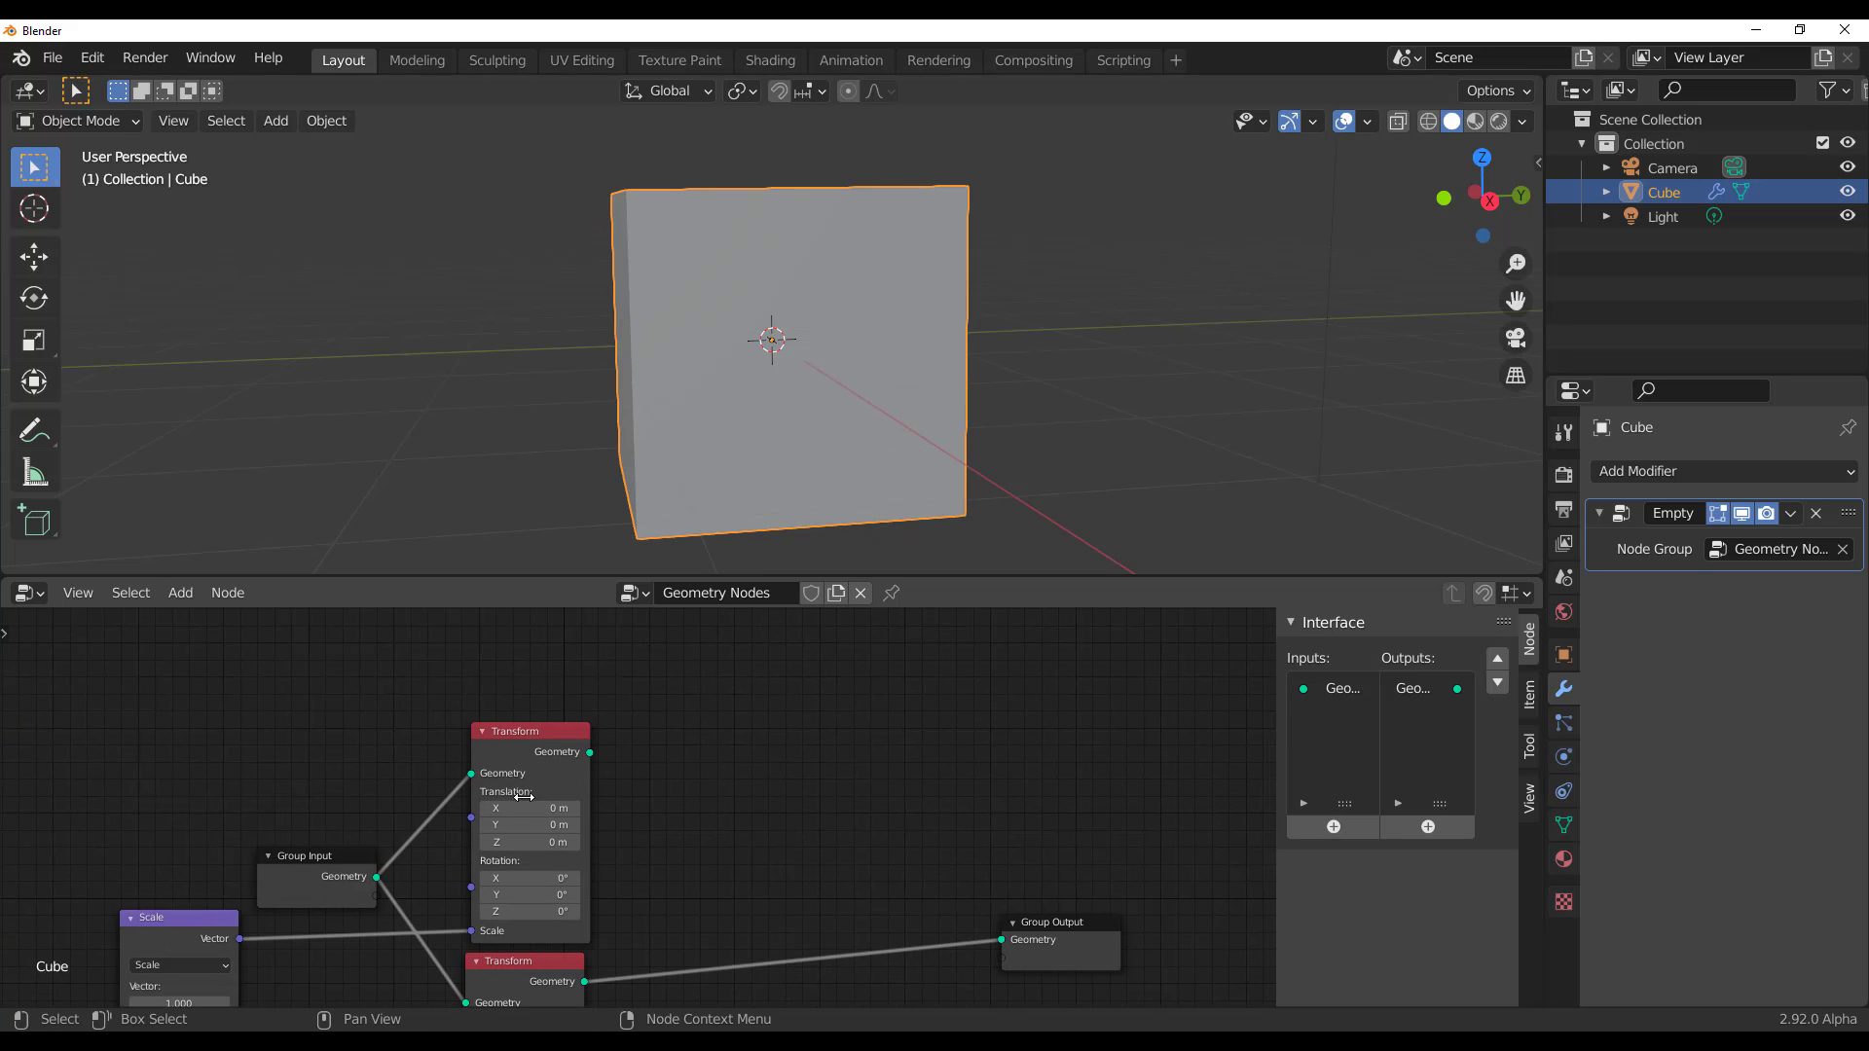
drag(588, 754, 997, 934)
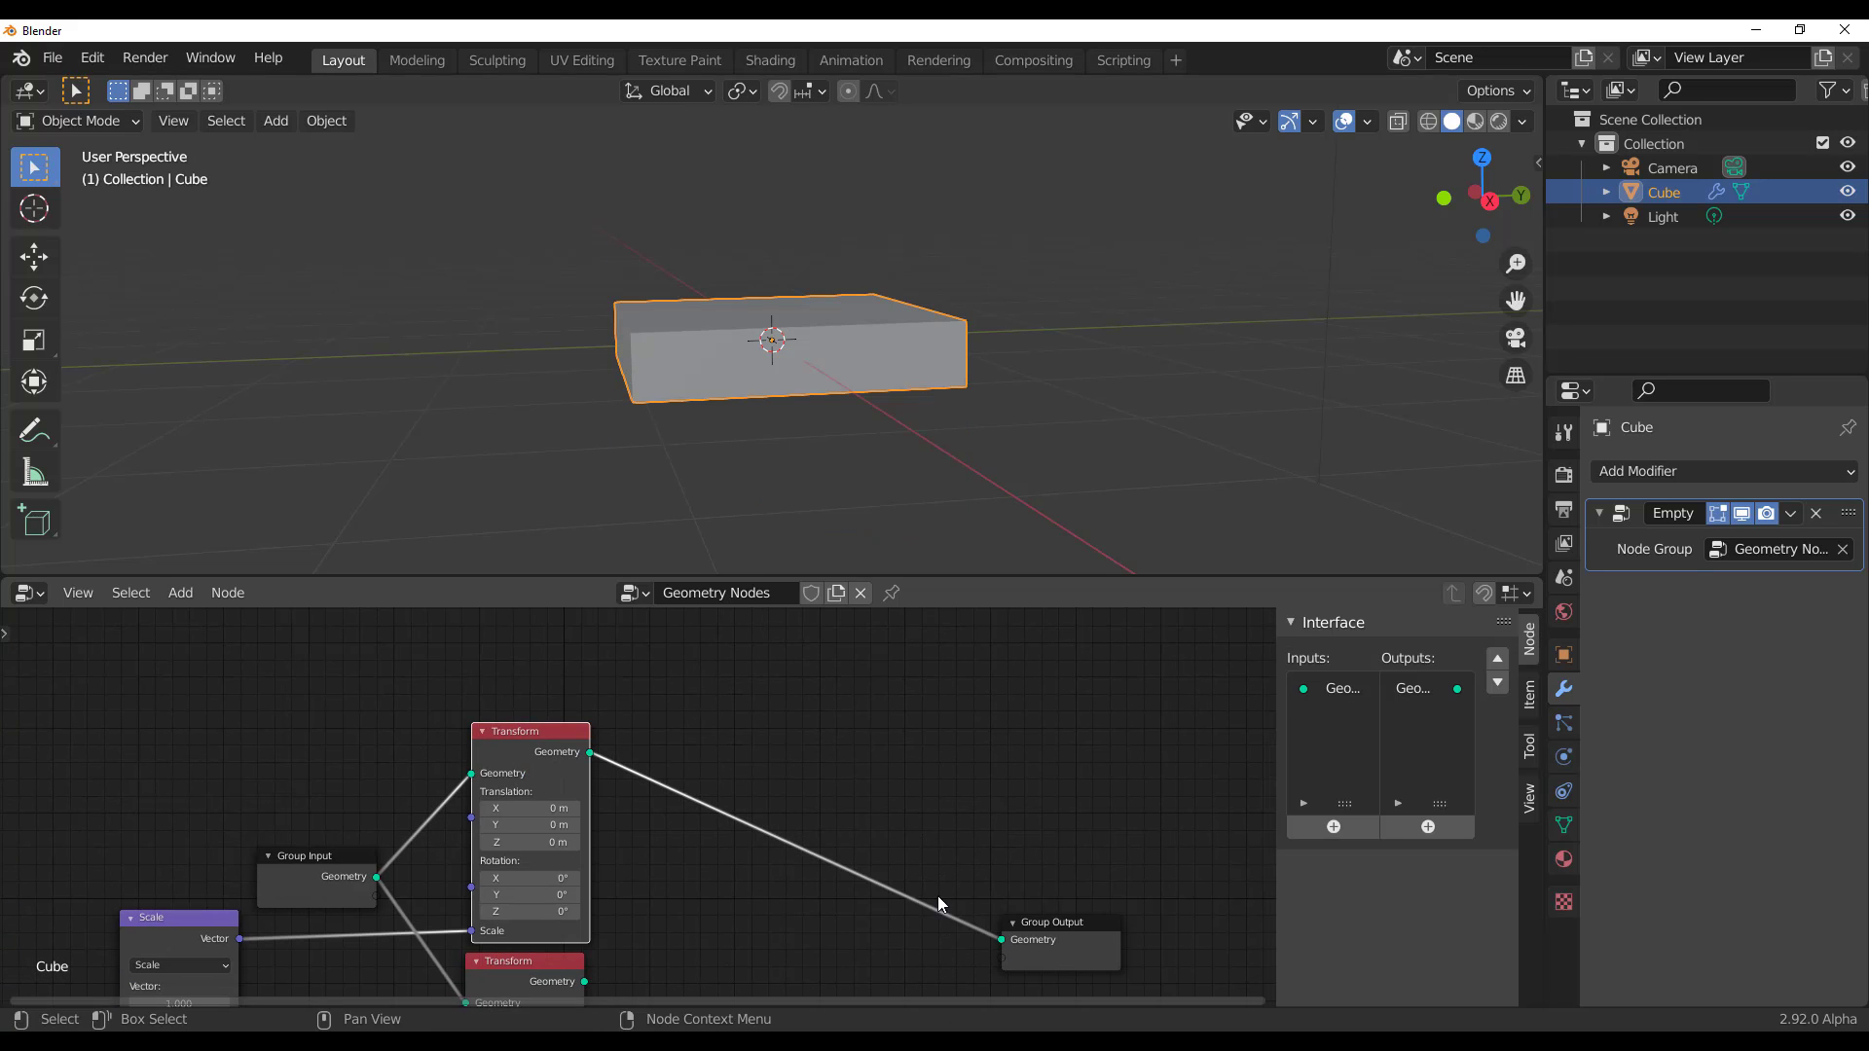
Insert a Join Geometry node between the upper Transform and Group Output, and connect the lower Transform's Geometry to its free input
shift+scroll(855, 915, down, 3)
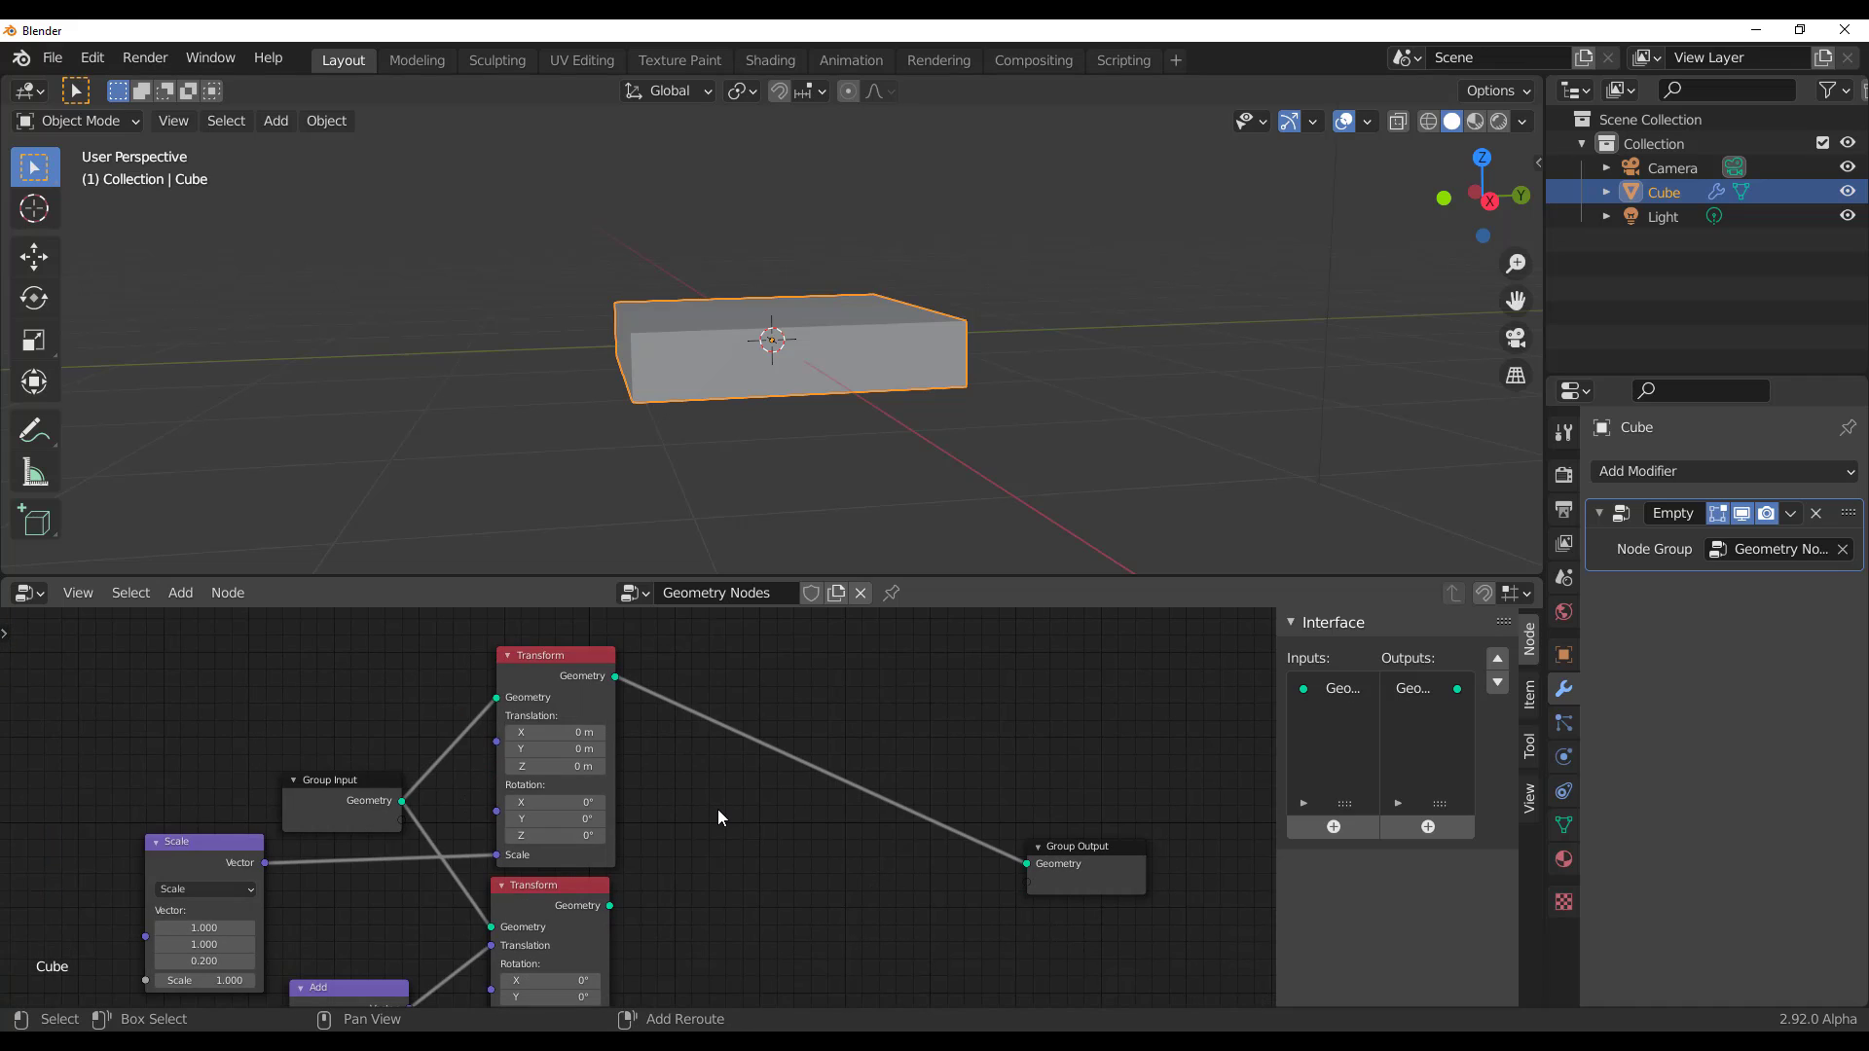
key(shift+a)
mouse_move(716, 808)
click(676, 749)
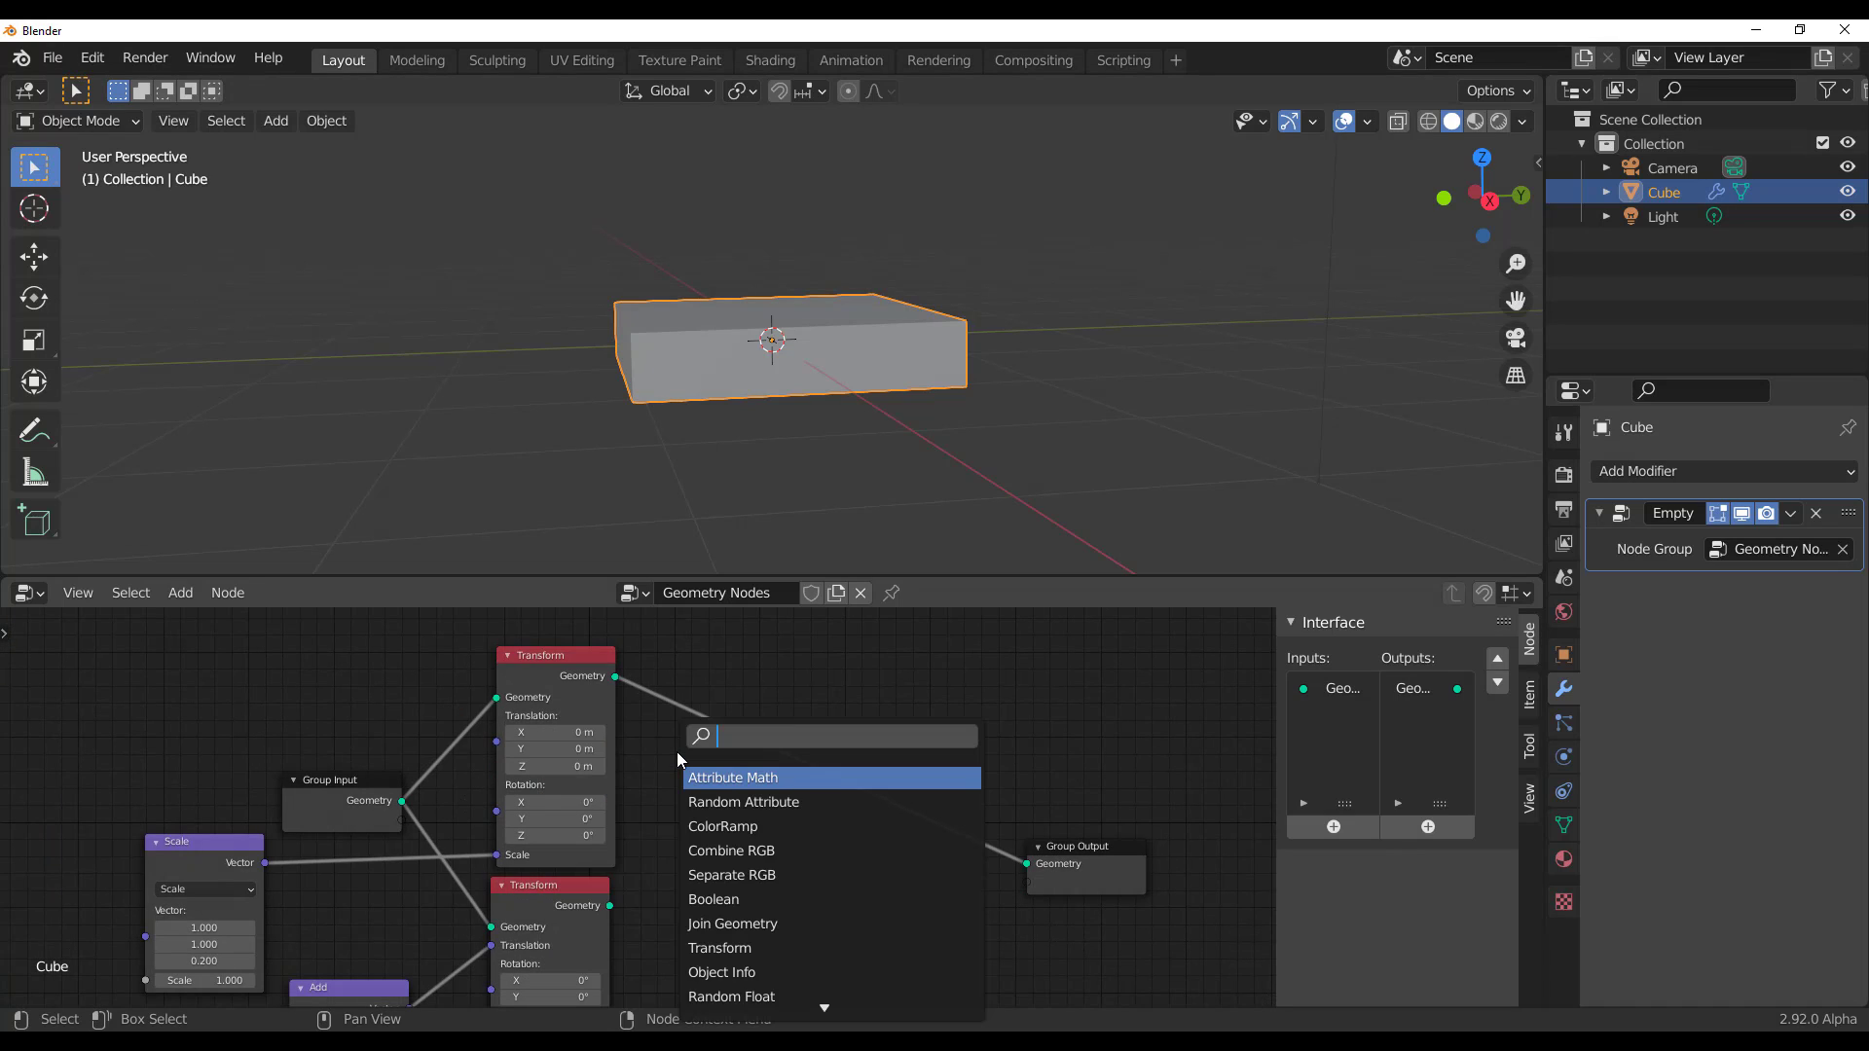
text(join)
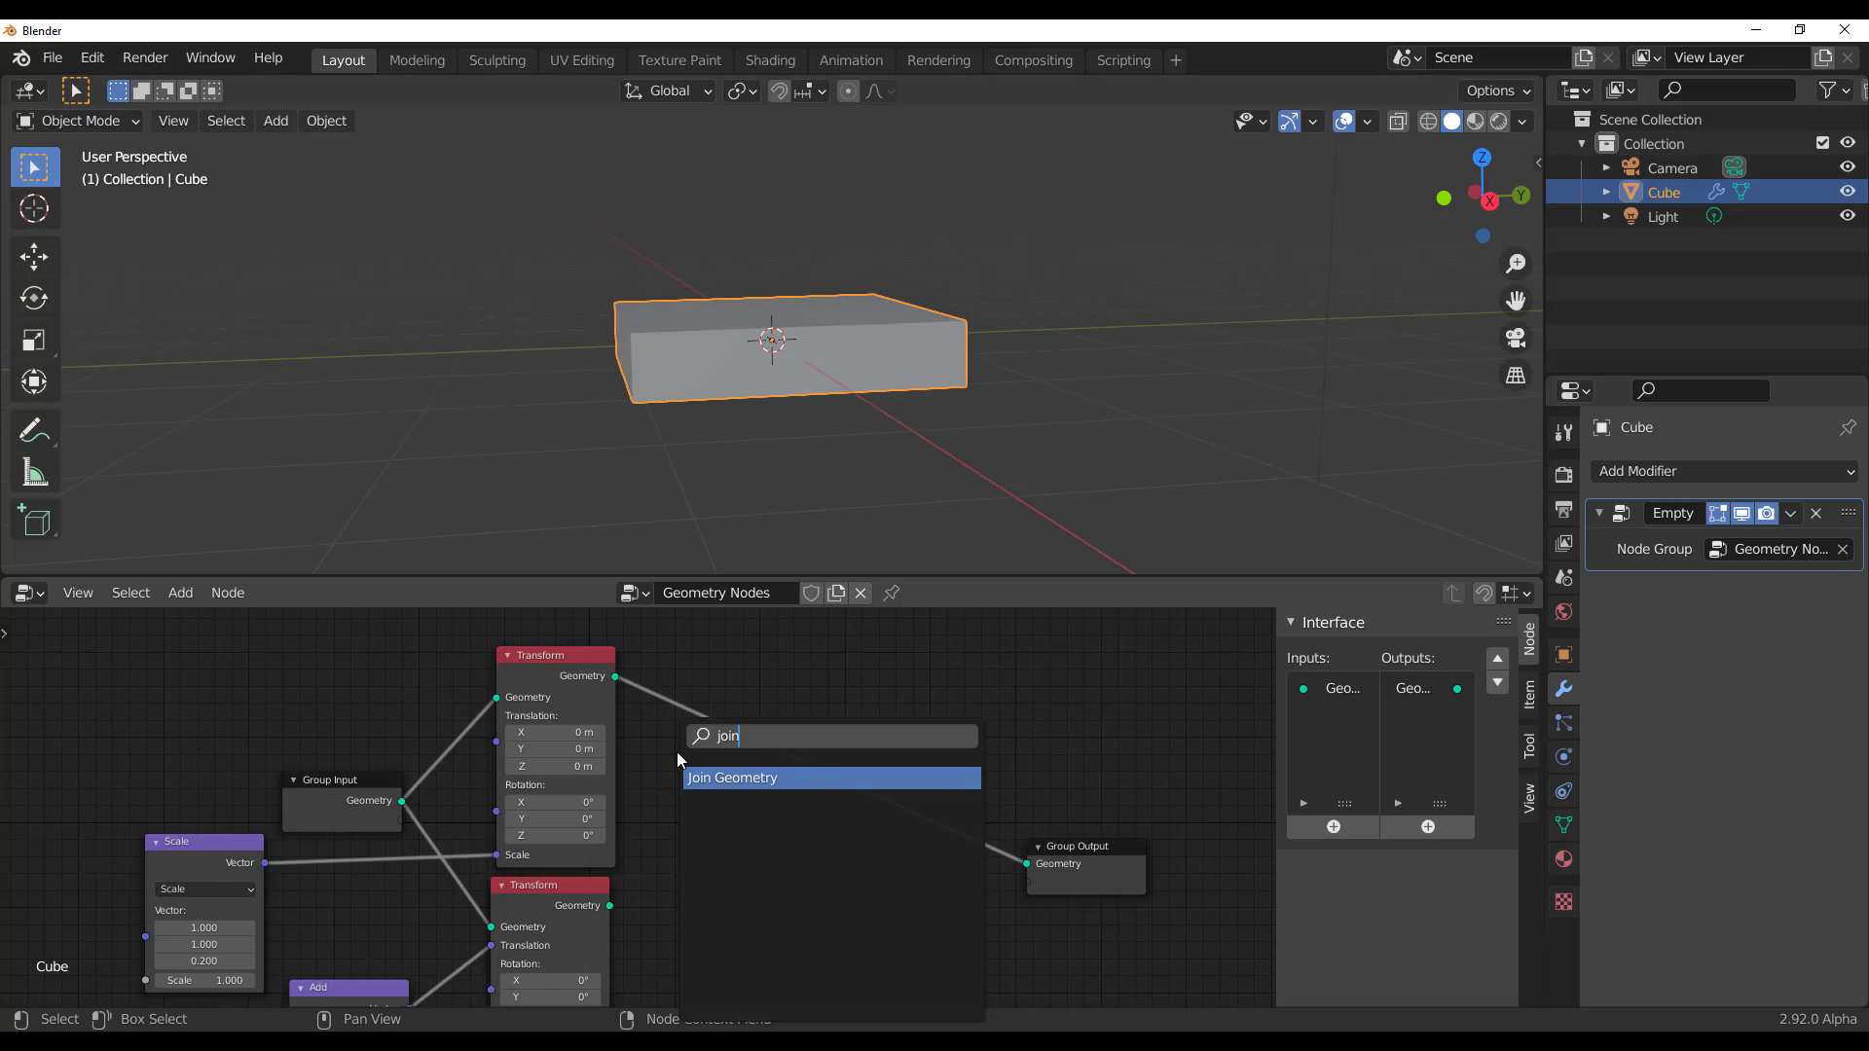
key(Return)
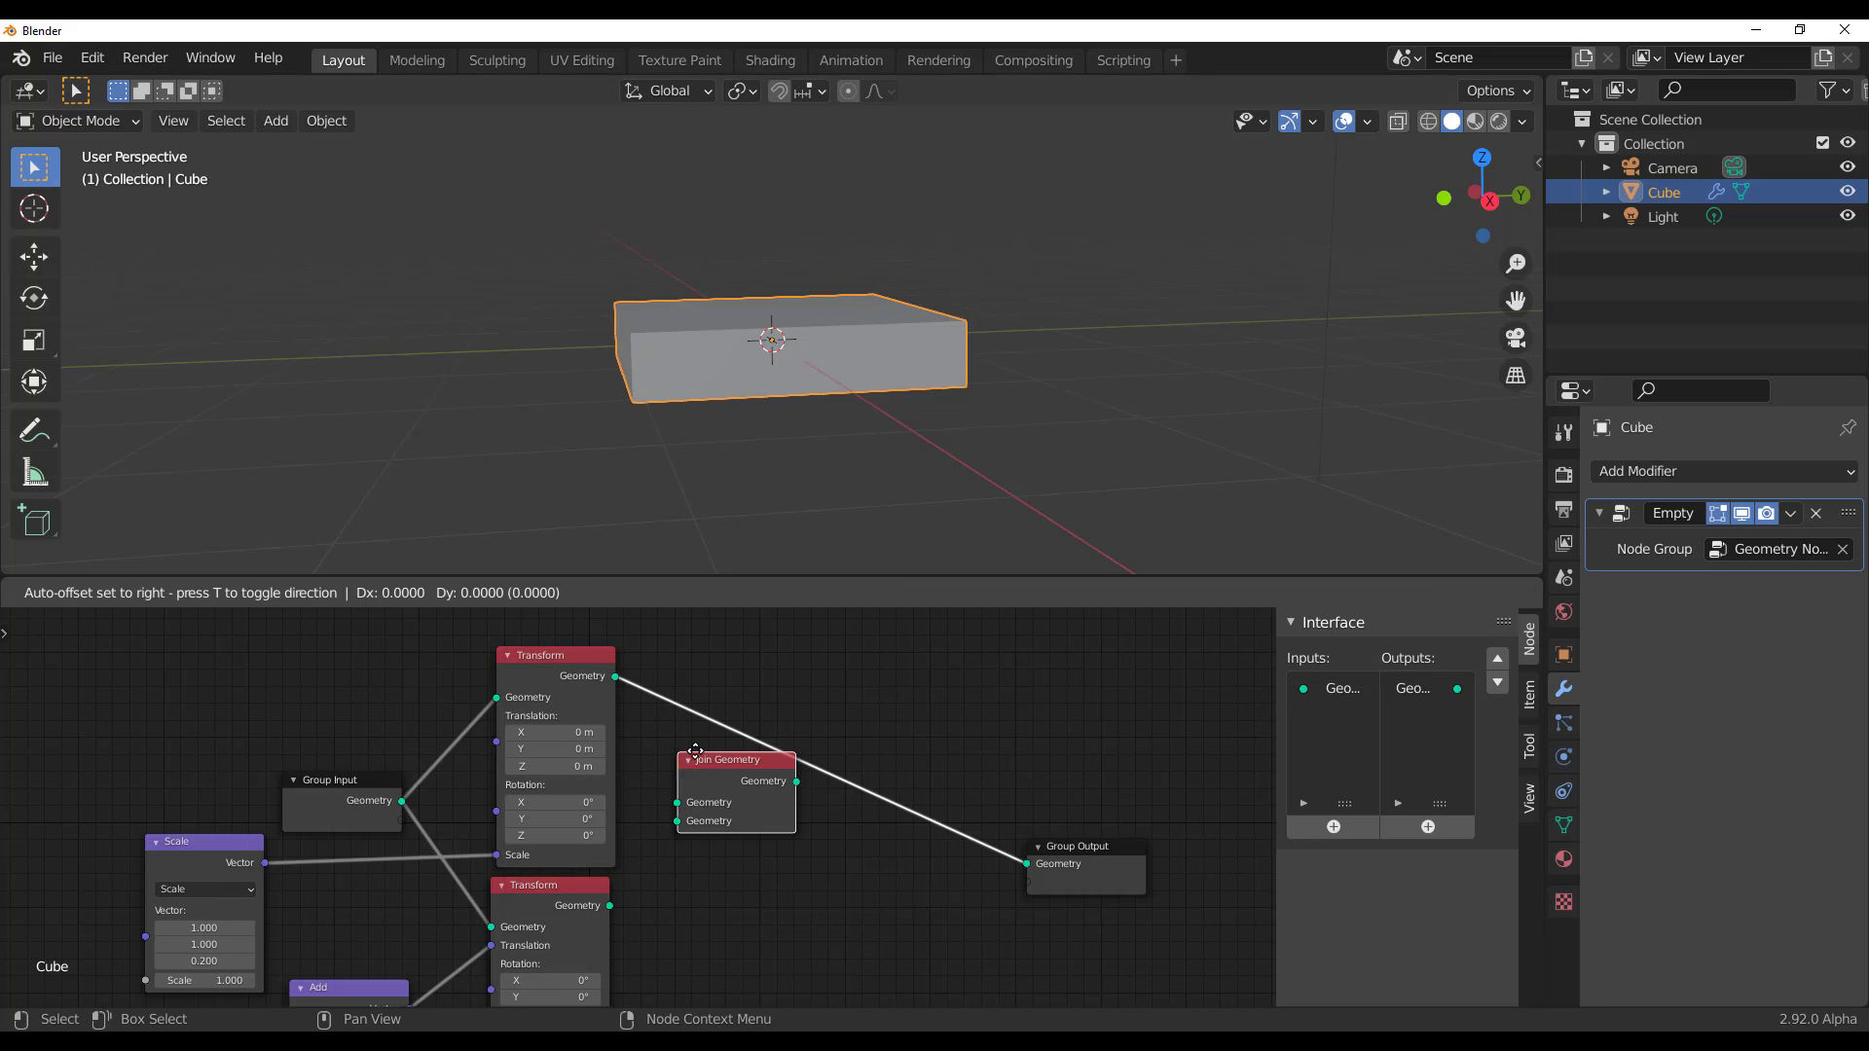
click(729, 734)
drag(609, 905, 730, 804)
Set the operation of the Vector Math node feeding the lower Transform's Translation to Subtract
middle_drag(745, 902, 873, 750)
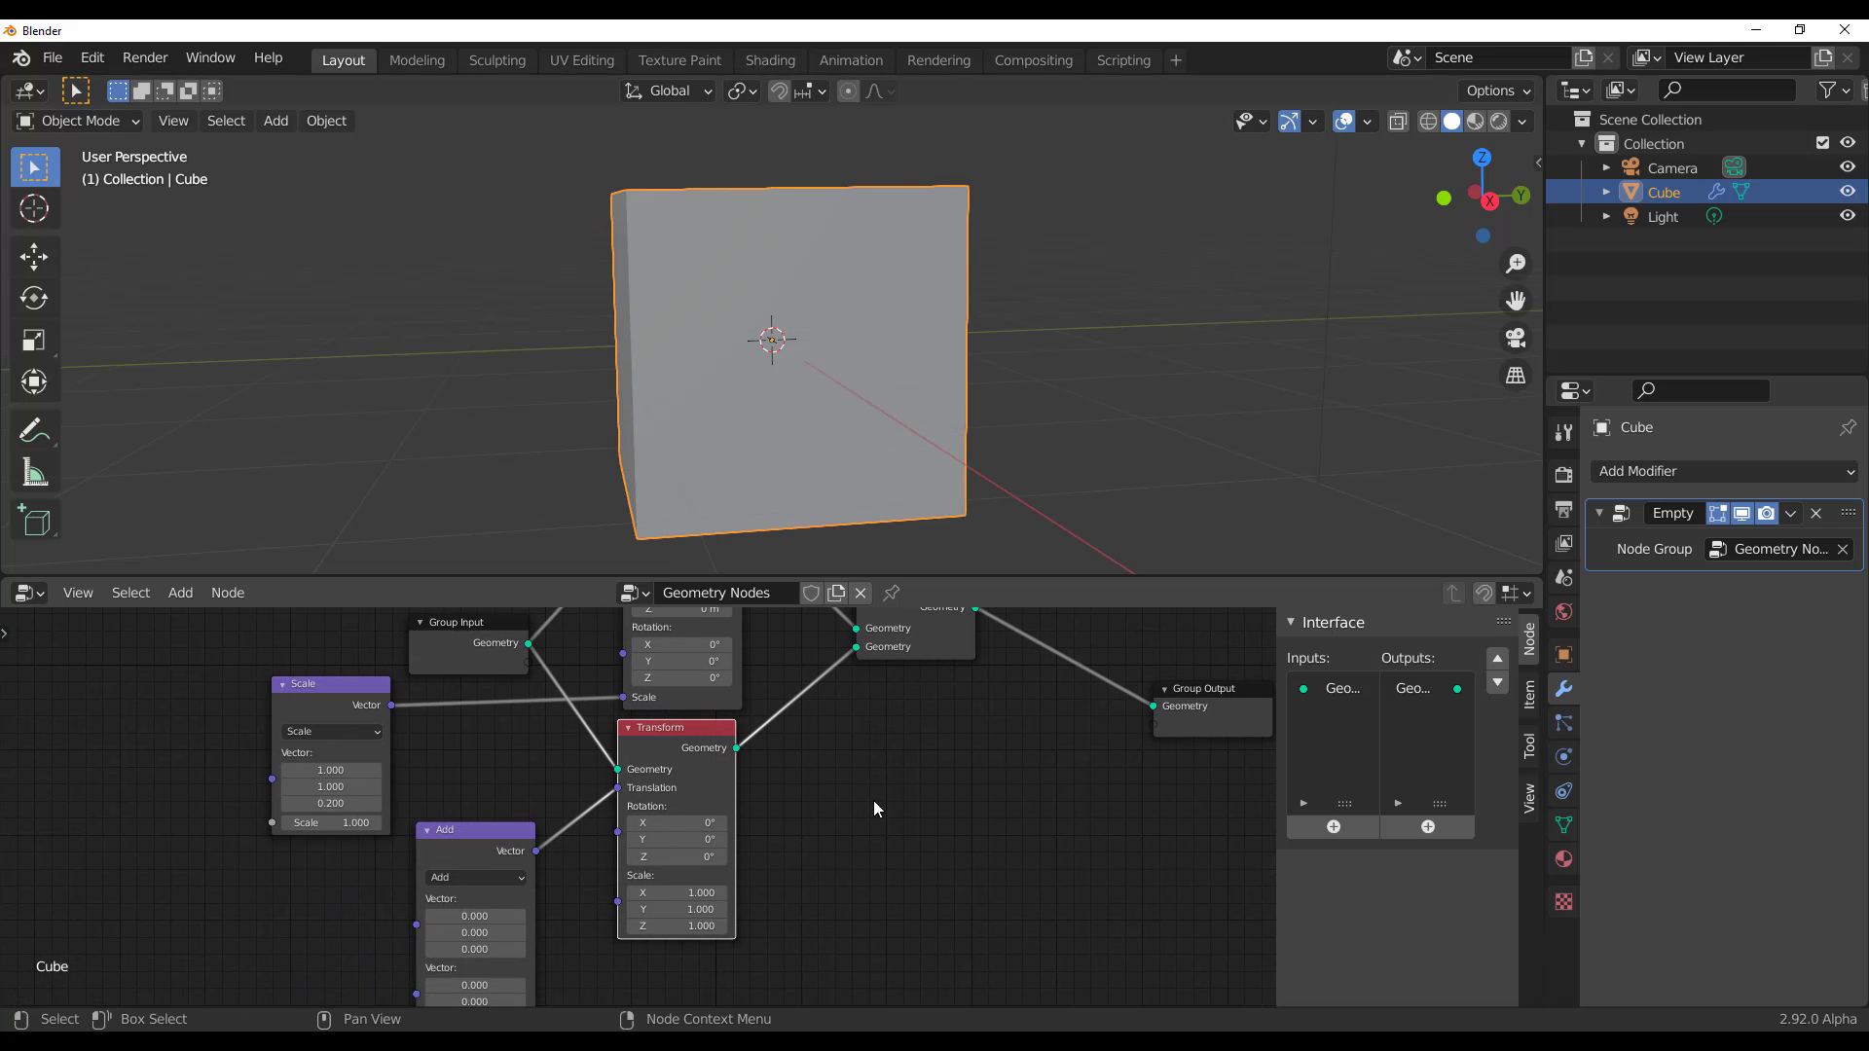
middle_drag(846, 865, 1106, 726)
scroll(737, 812, up, 5)
middle_drag(668, 816, 505, 832)
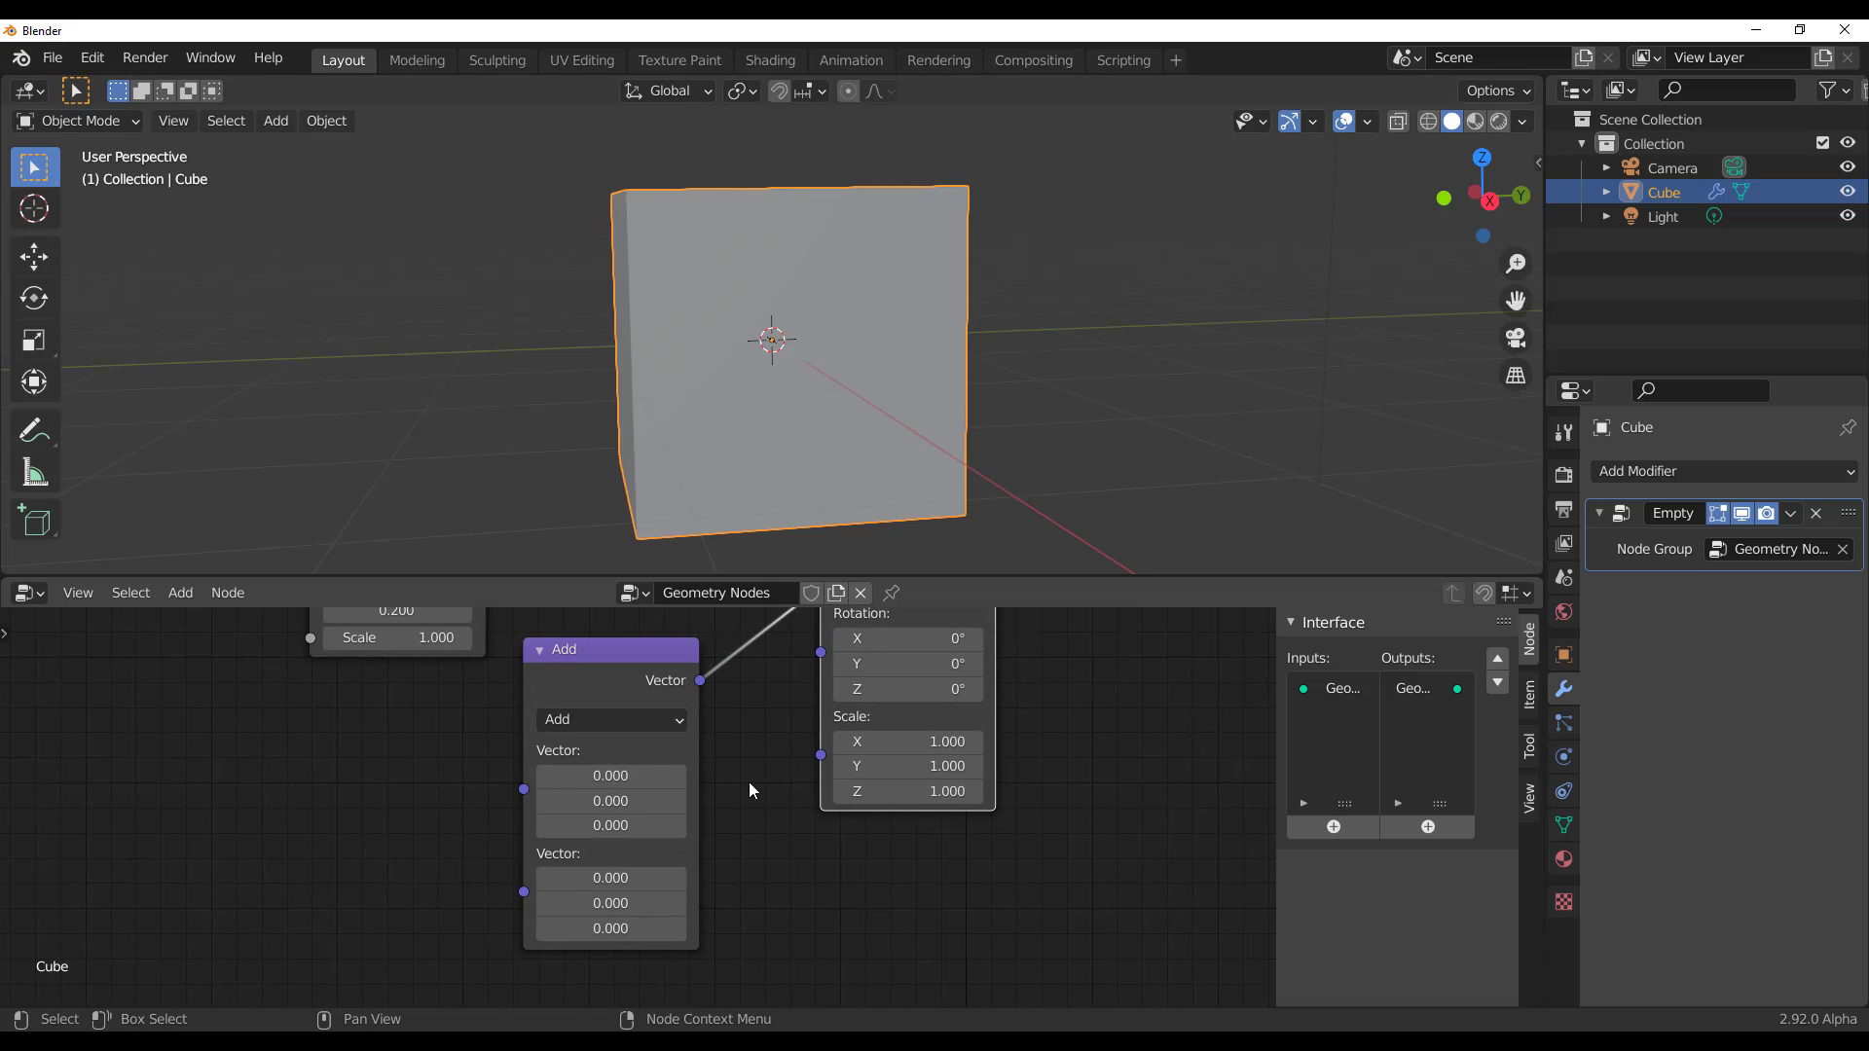
middle_drag(711, 794, 703, 904)
click(573, 828)
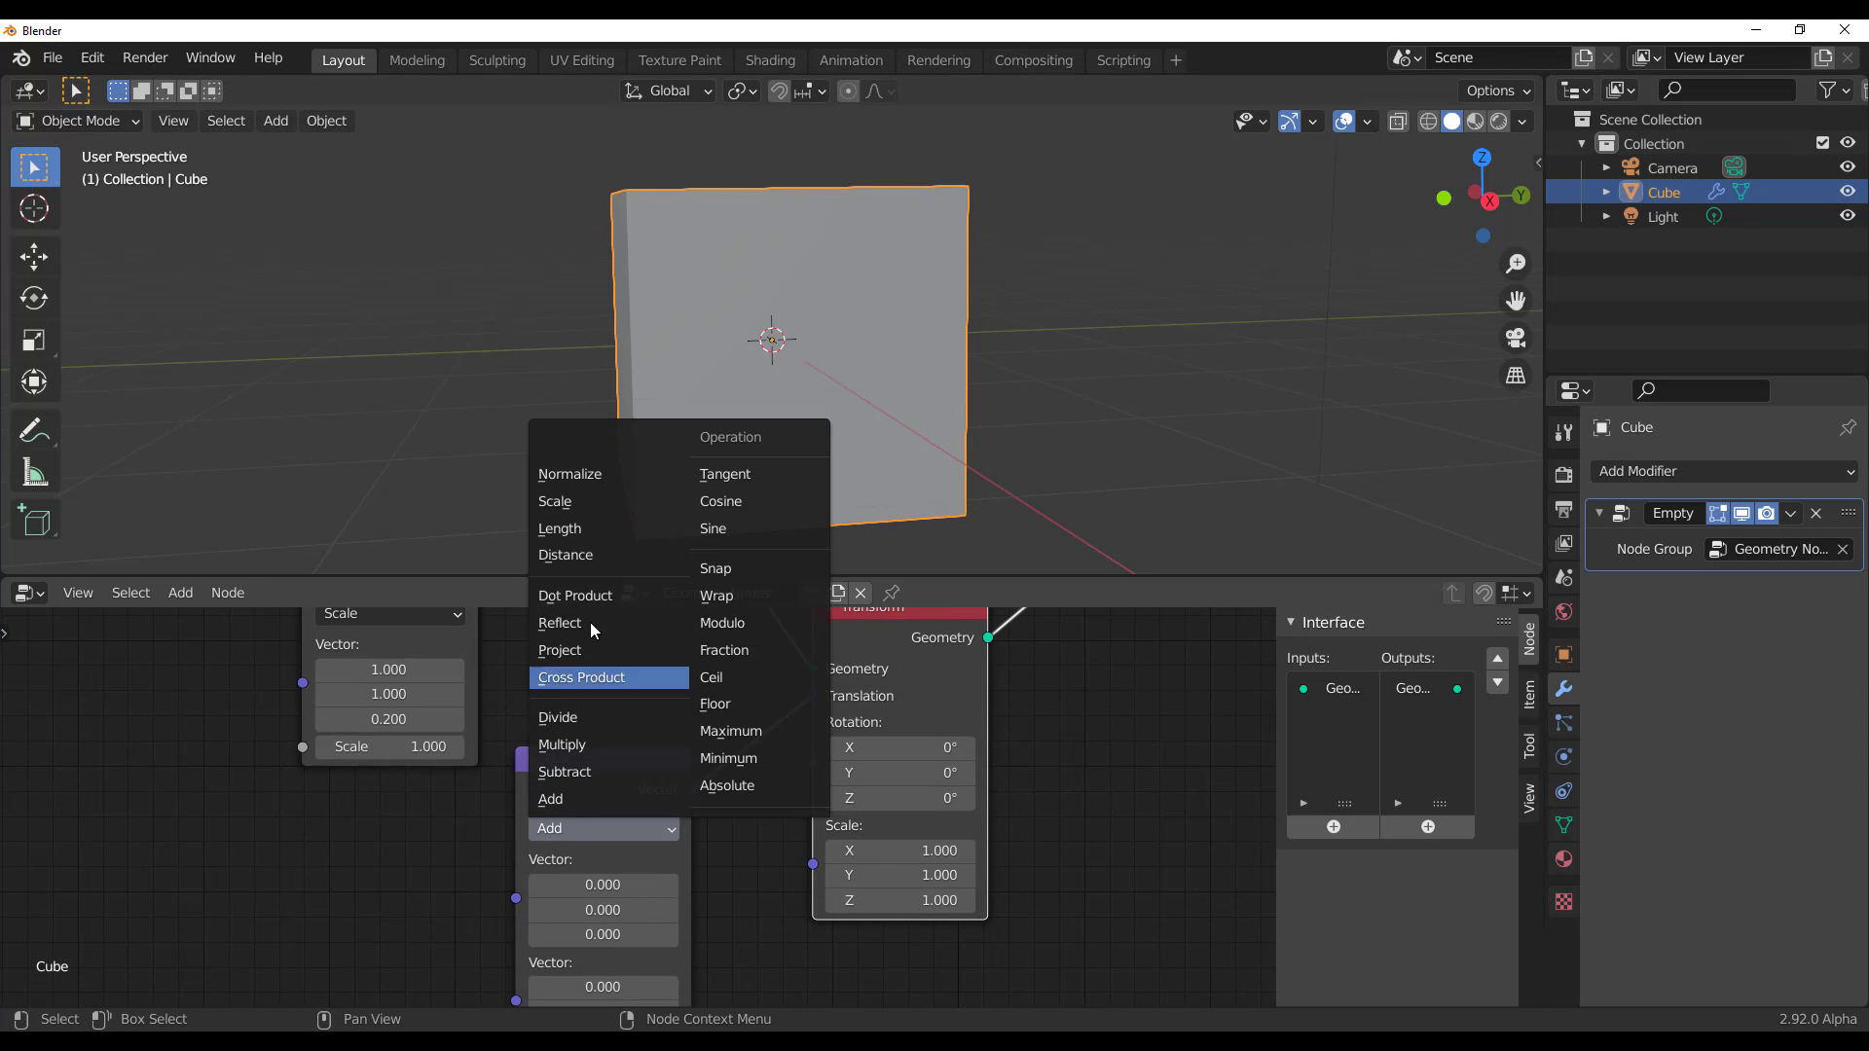
click(584, 772)
Set the Subtract node's first vector to 1, 1 and 0.2, matching the table top's Scale vector
middle_drag(555, 418, 687, 501)
scroll(769, 490, down, 5)
middle_drag(759, 336, 793, 523)
scroll(814, 405, up, 5)
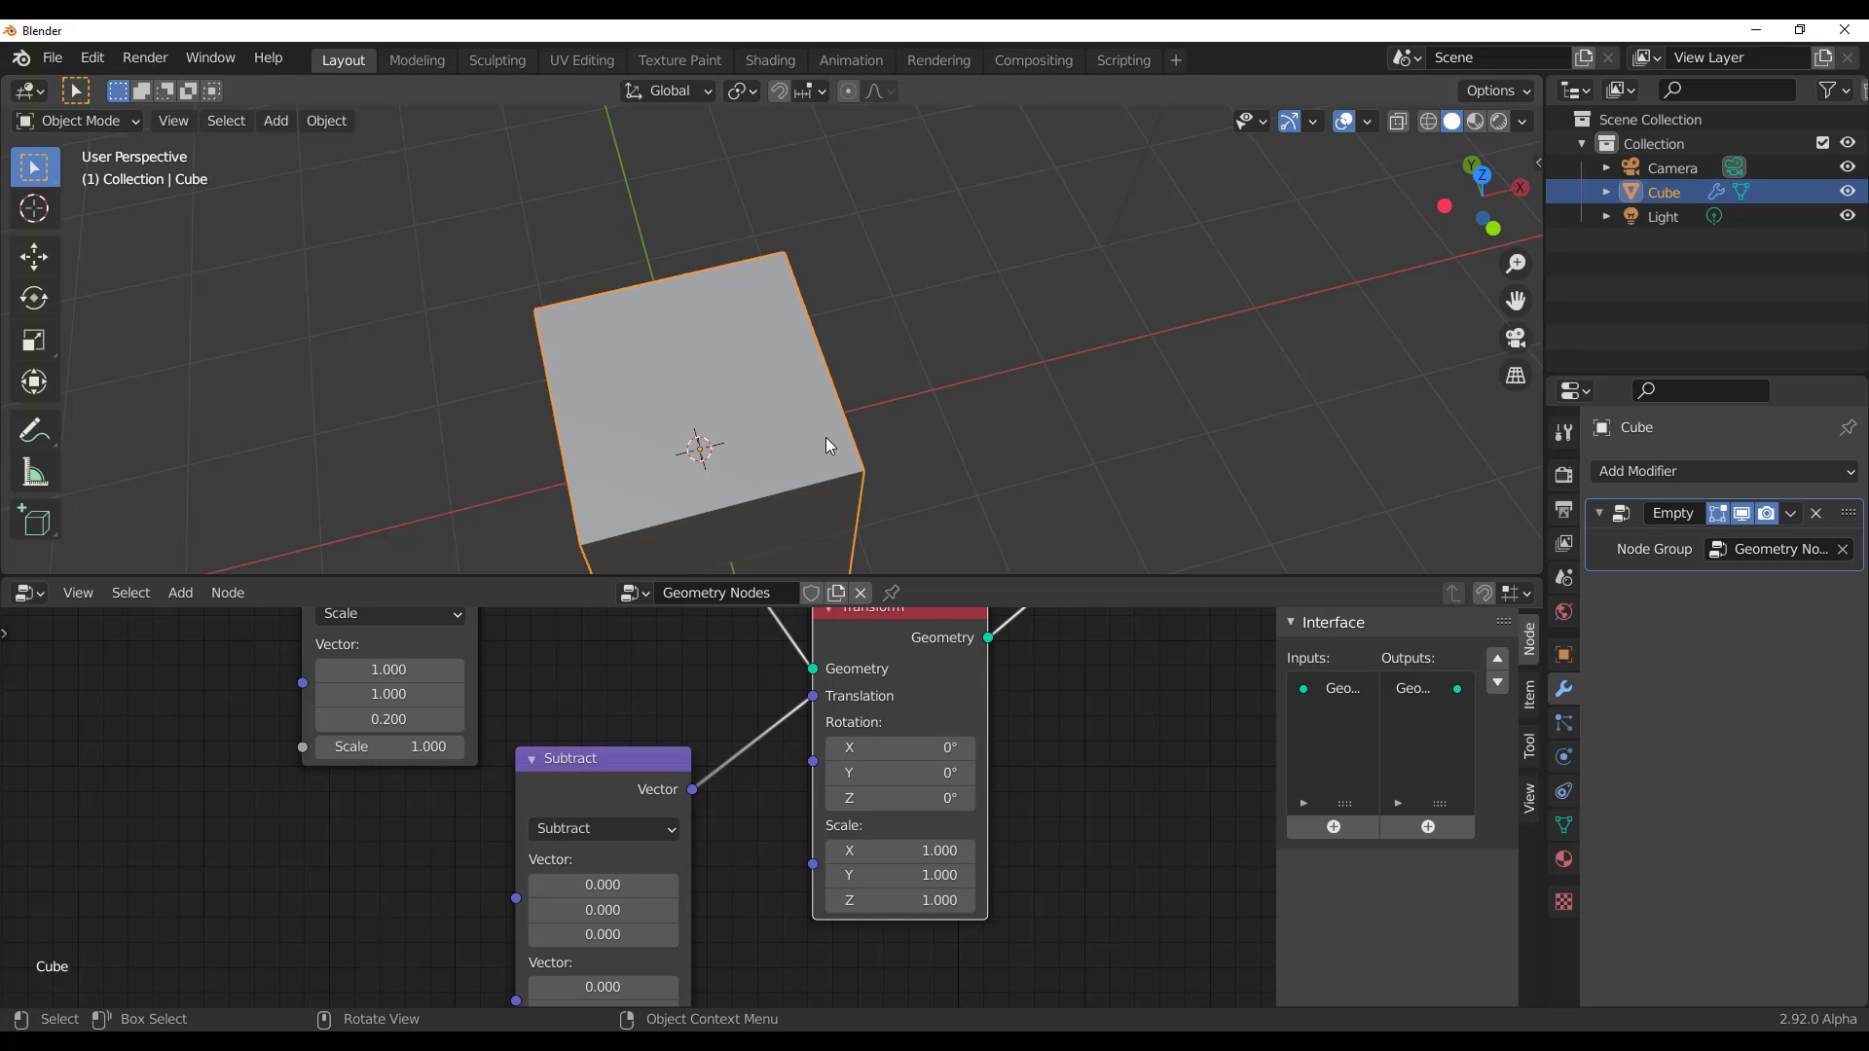
middle_drag(453, 870, 559, 922)
scroll(581, 812, down, 2)
scroll(580, 820, down, 1)
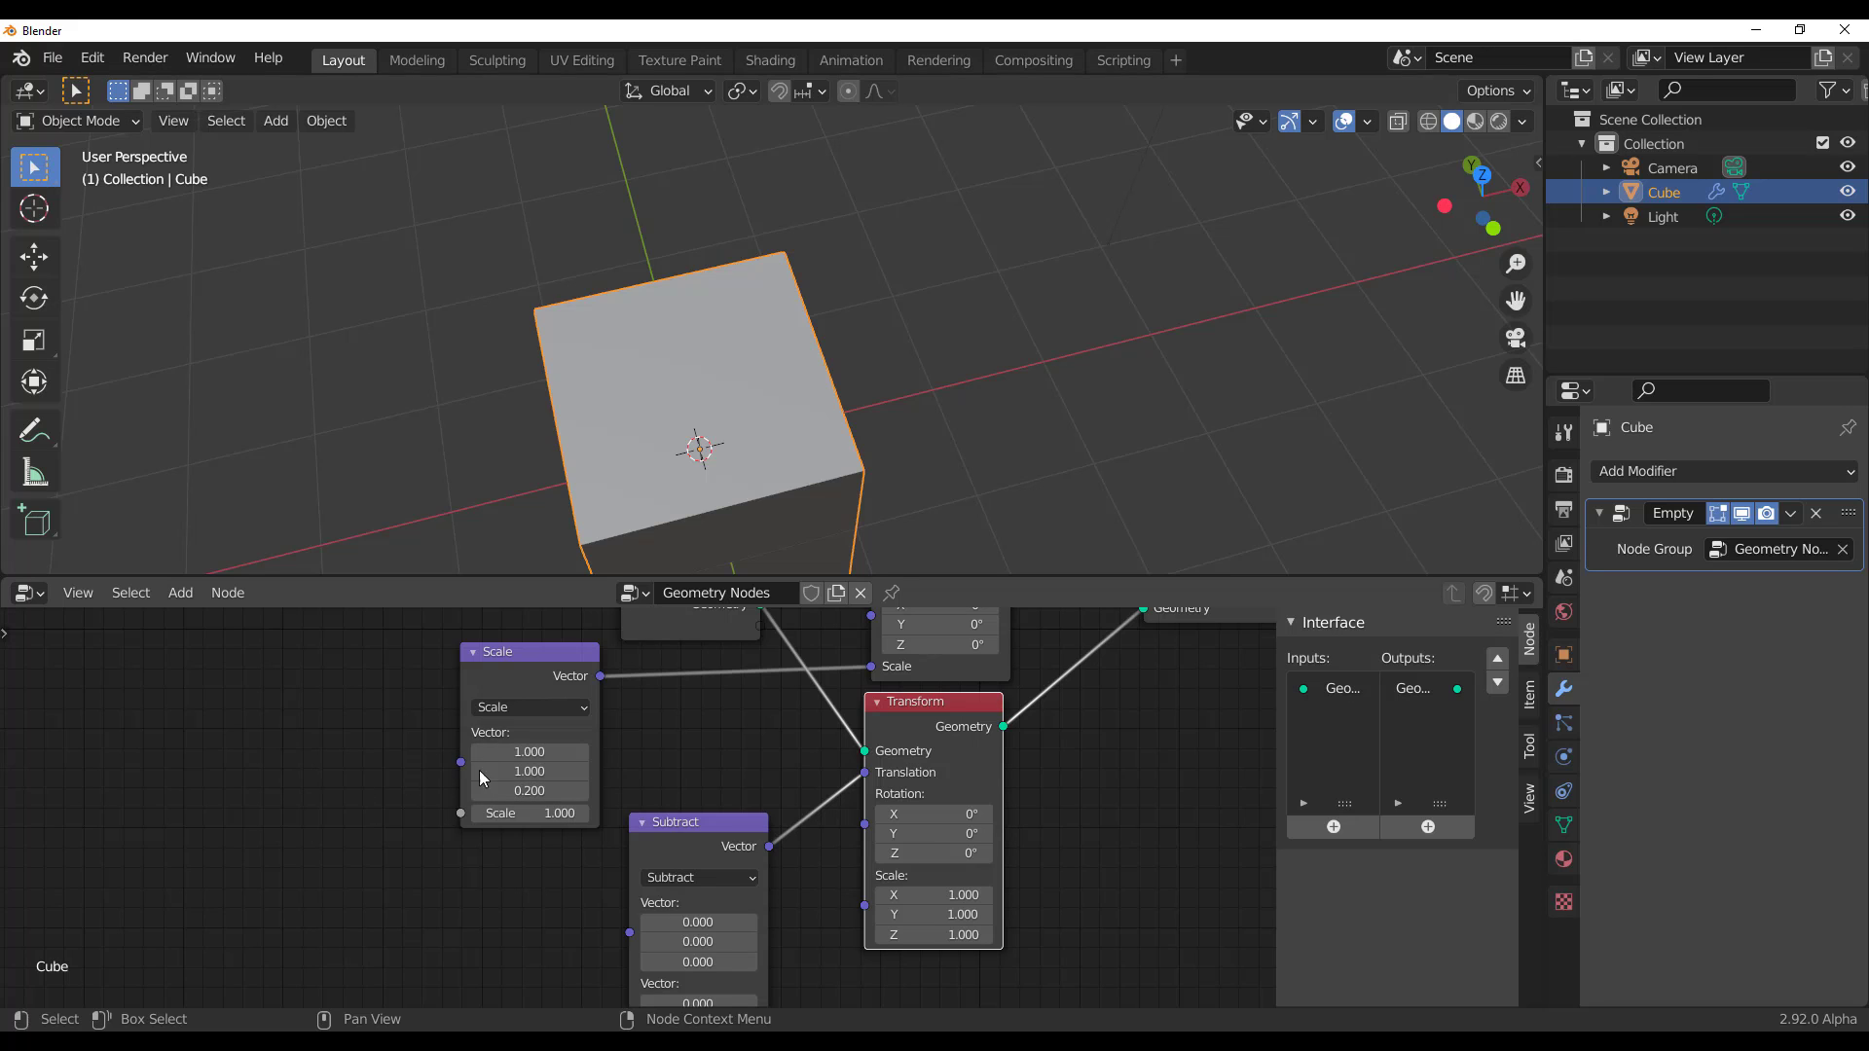
middle_drag(365, 936, 312, 856)
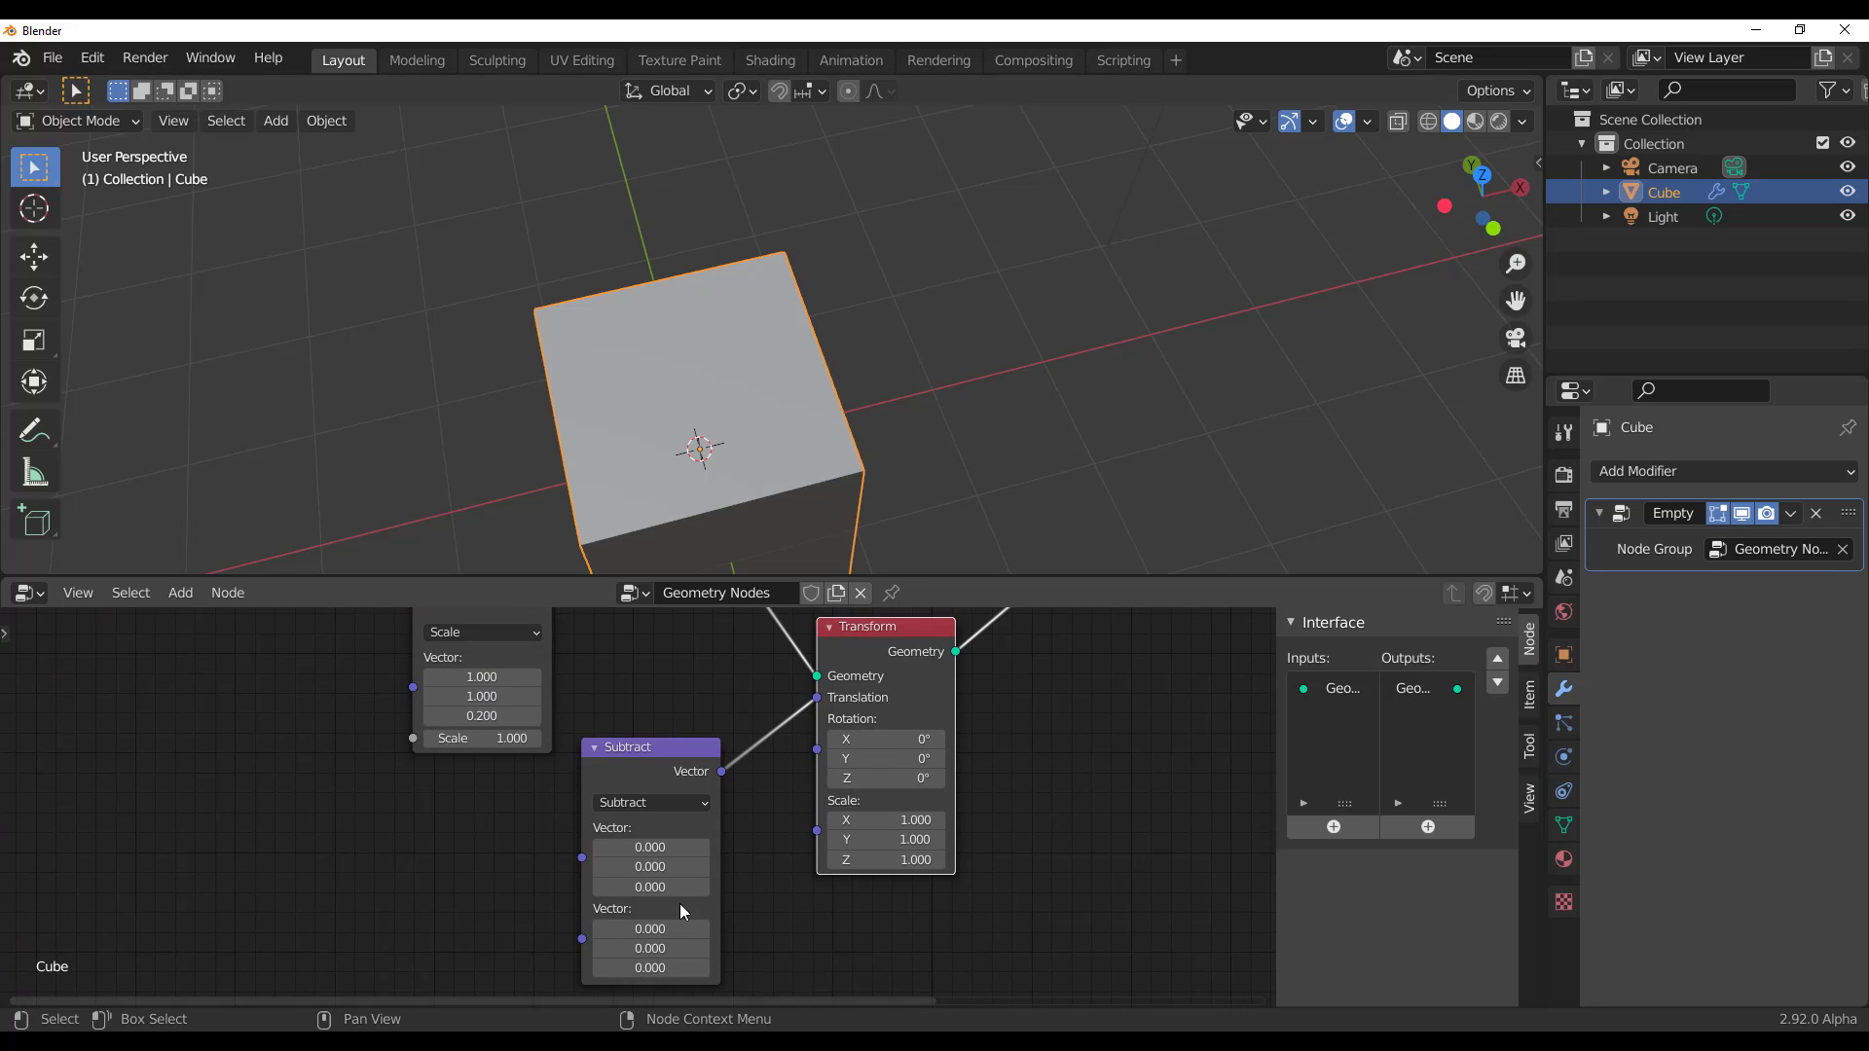
click(650, 847)
text(0.0)
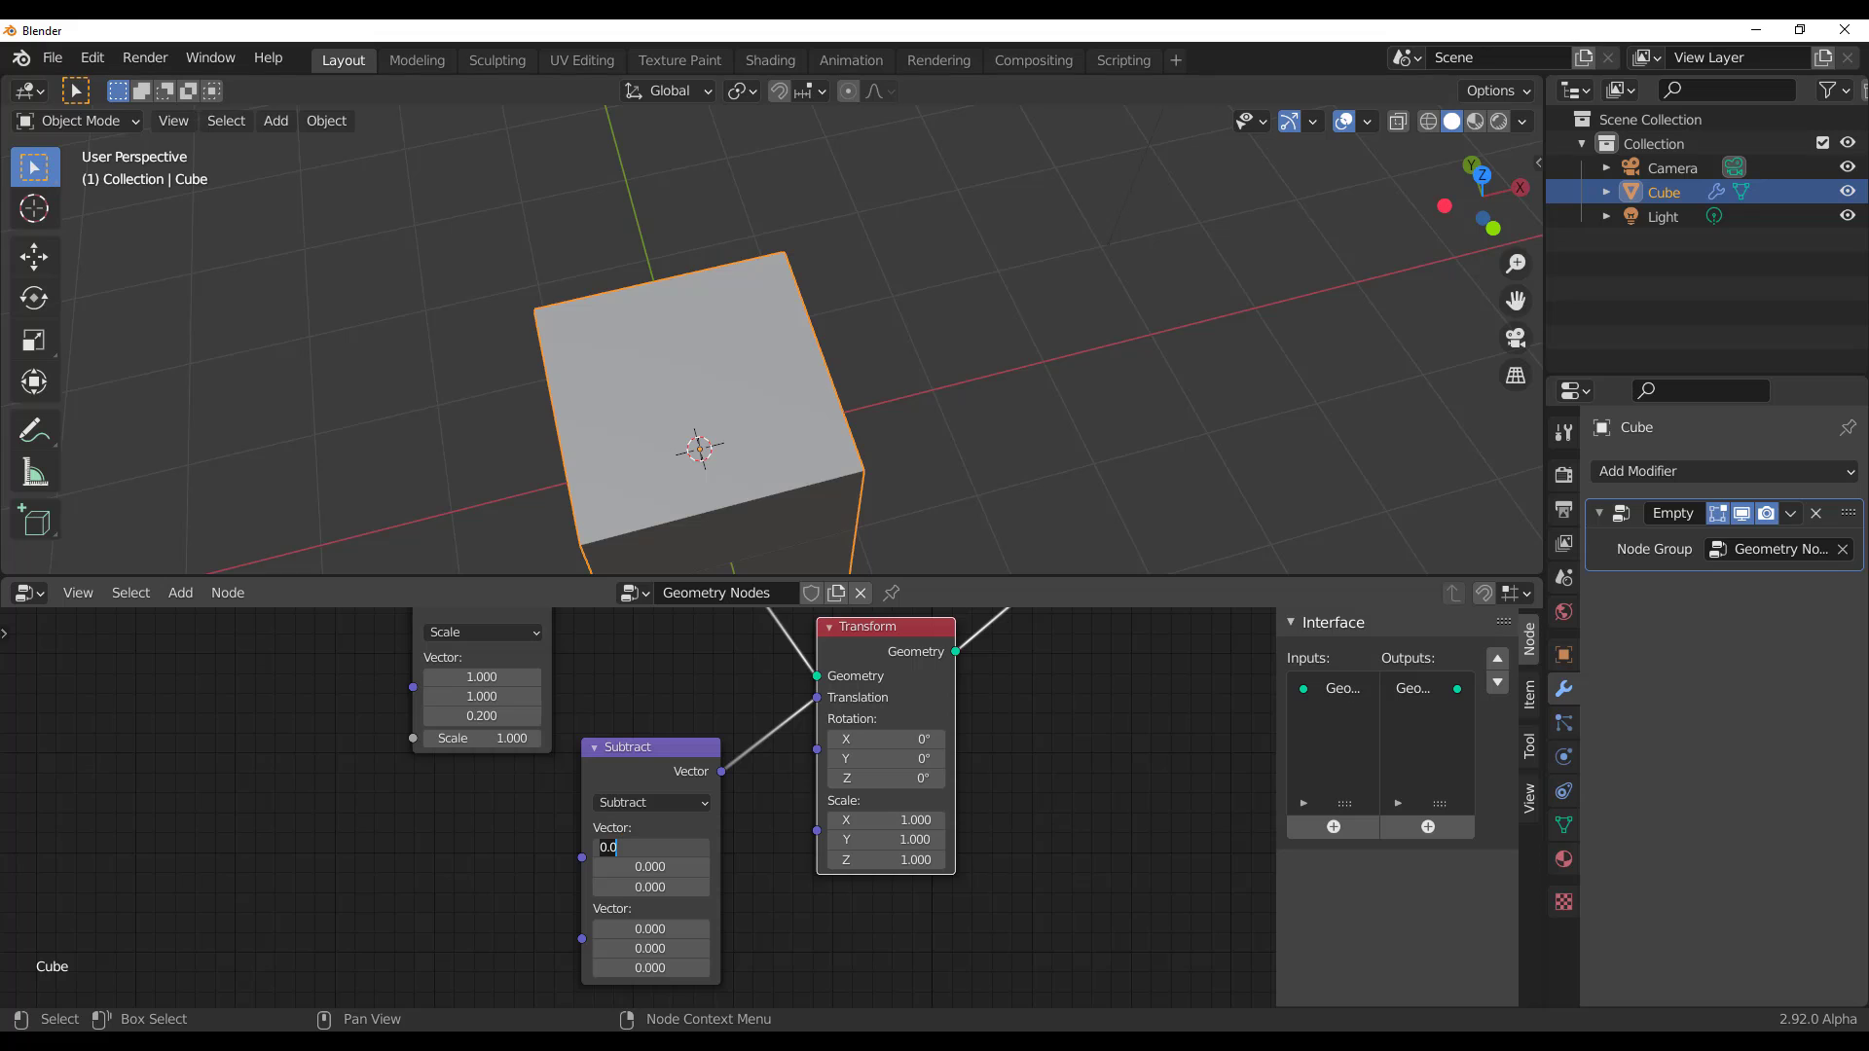
text(1)
key(Tab)
text(1)
key(Tab)
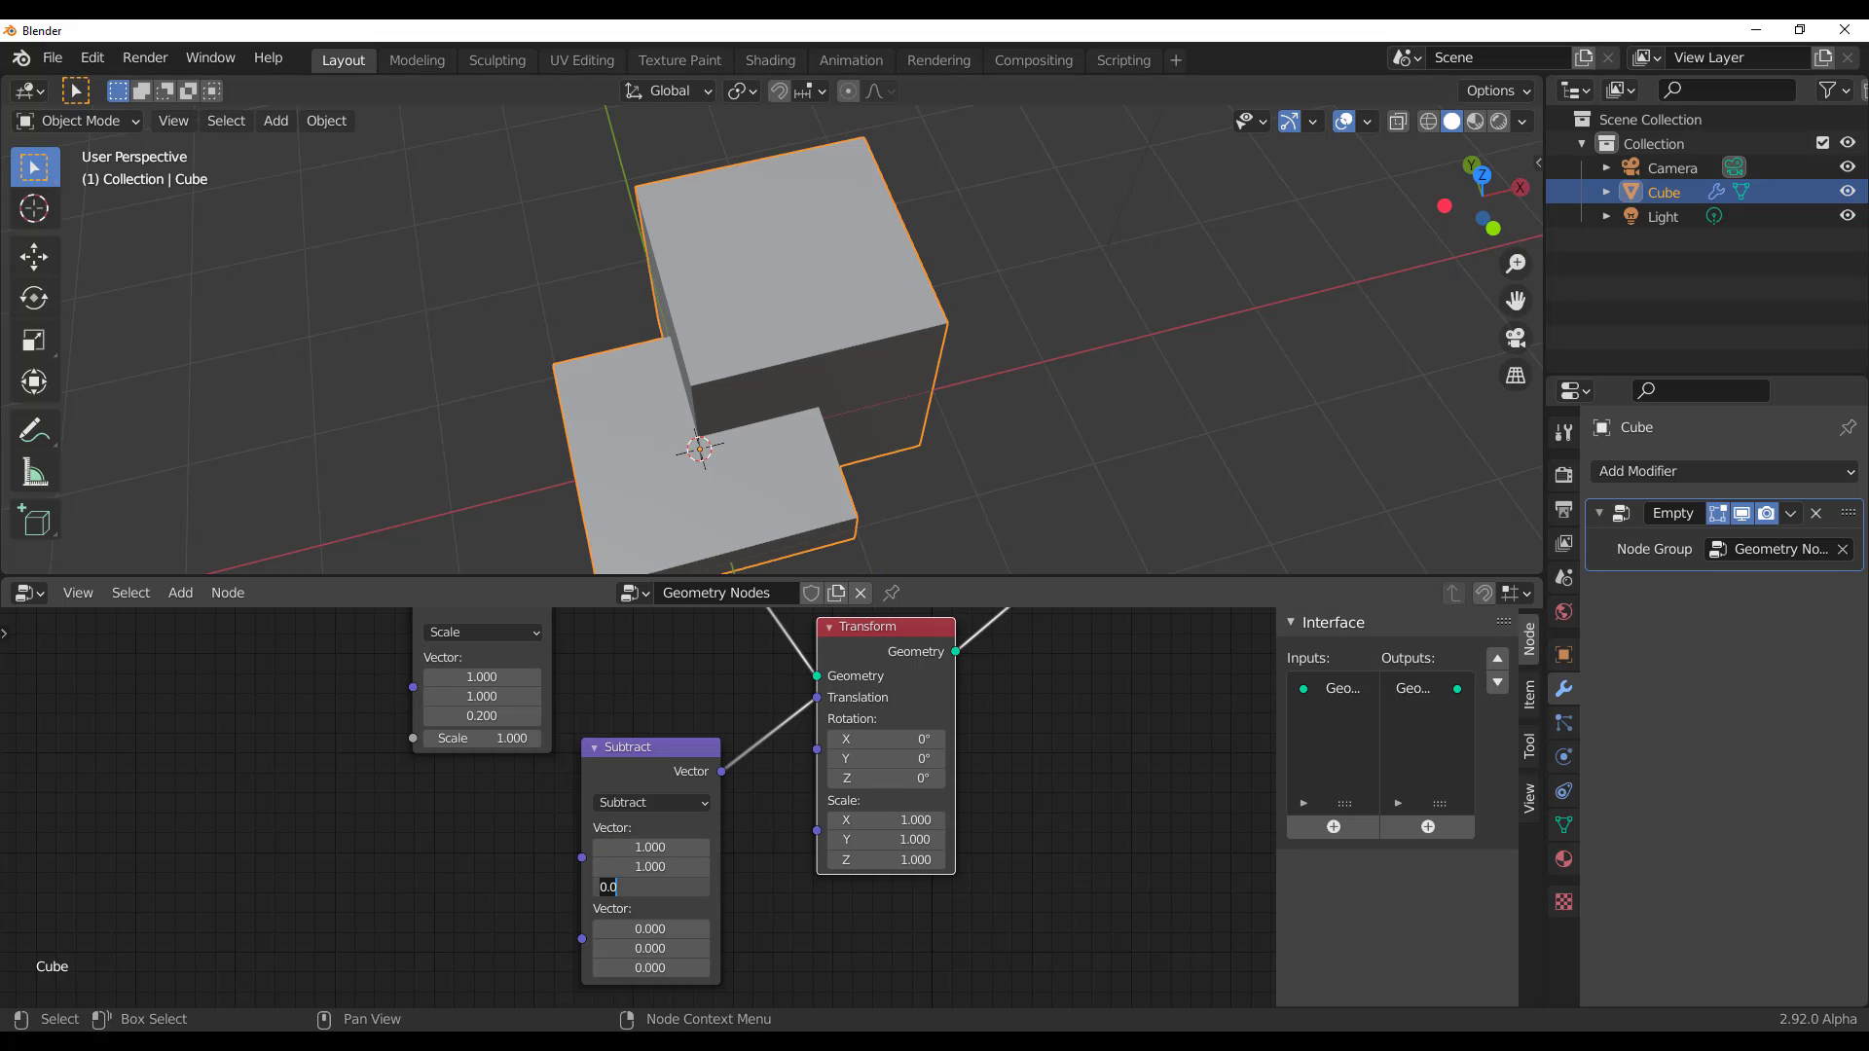
text(0.5)
key(BackSpace)
text(2)
key(Return)
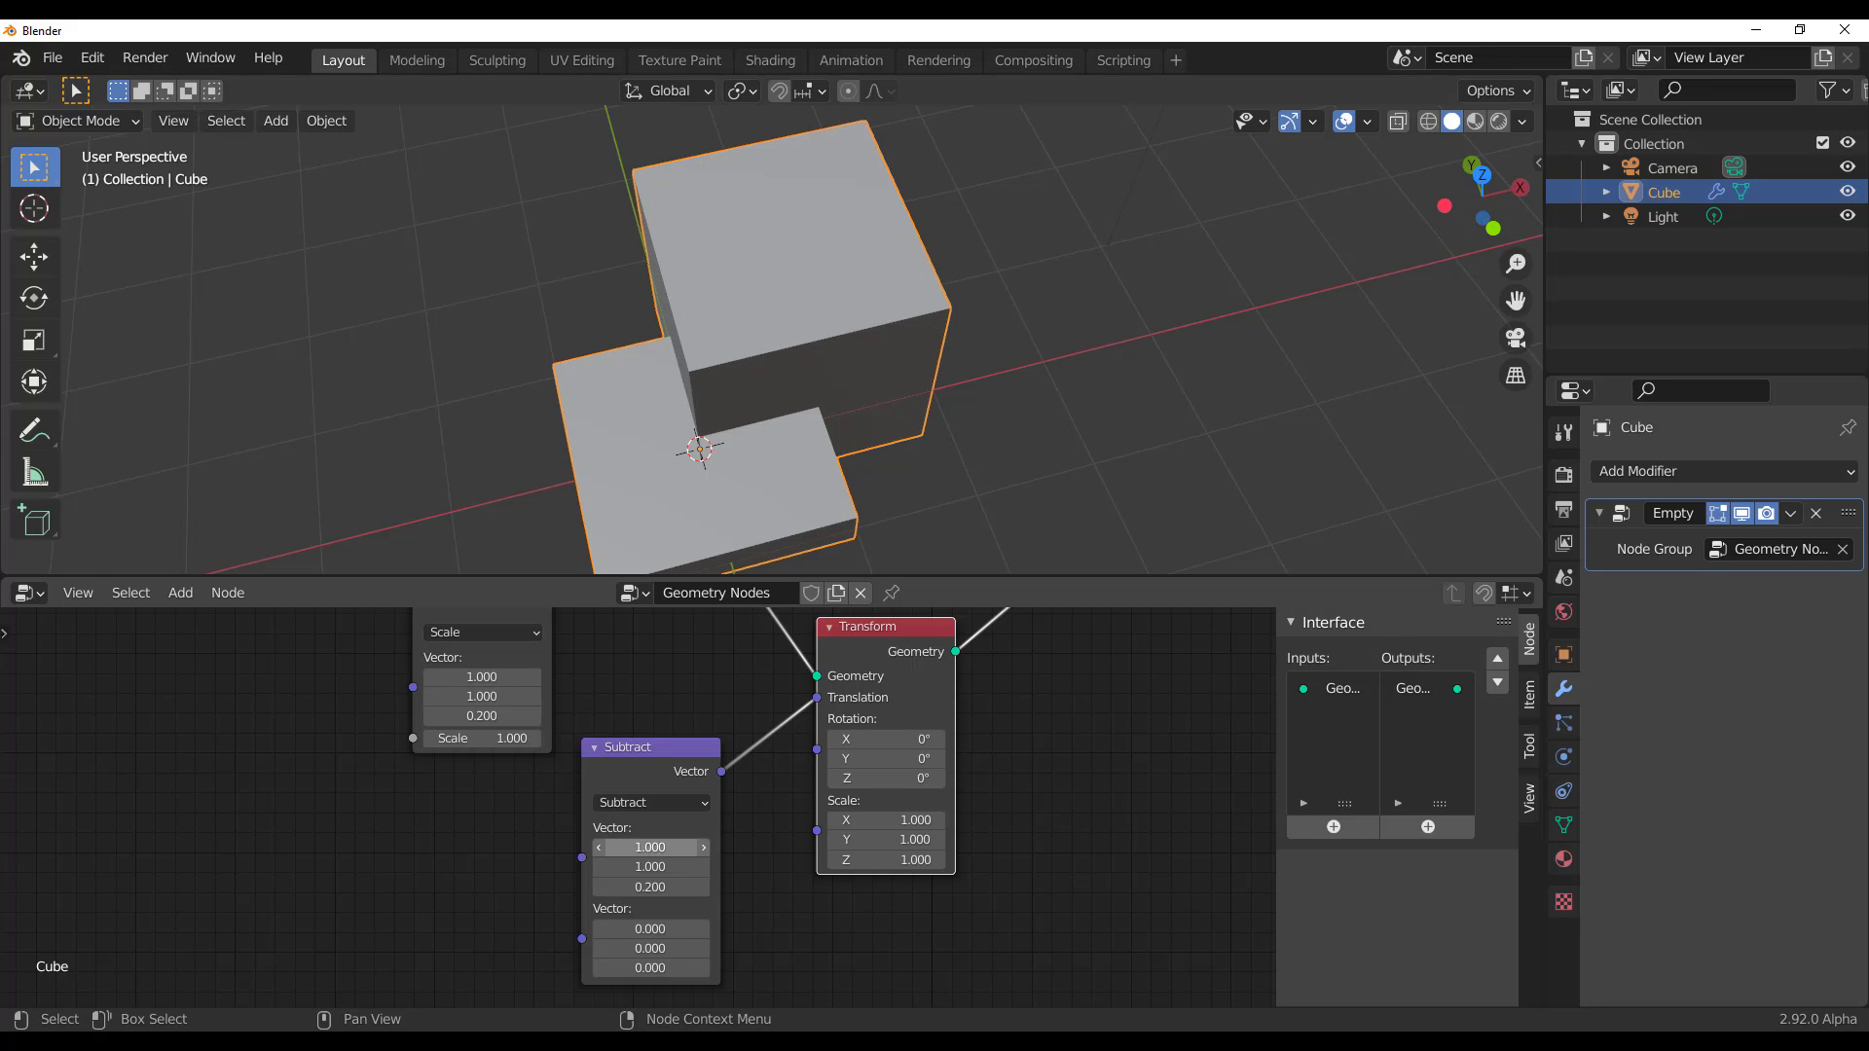
Add a Combine XYZ node and link its Vector output to the first vector inputs of the Scale and Subtract nodes
middle_drag(1010, 450, 804, 324)
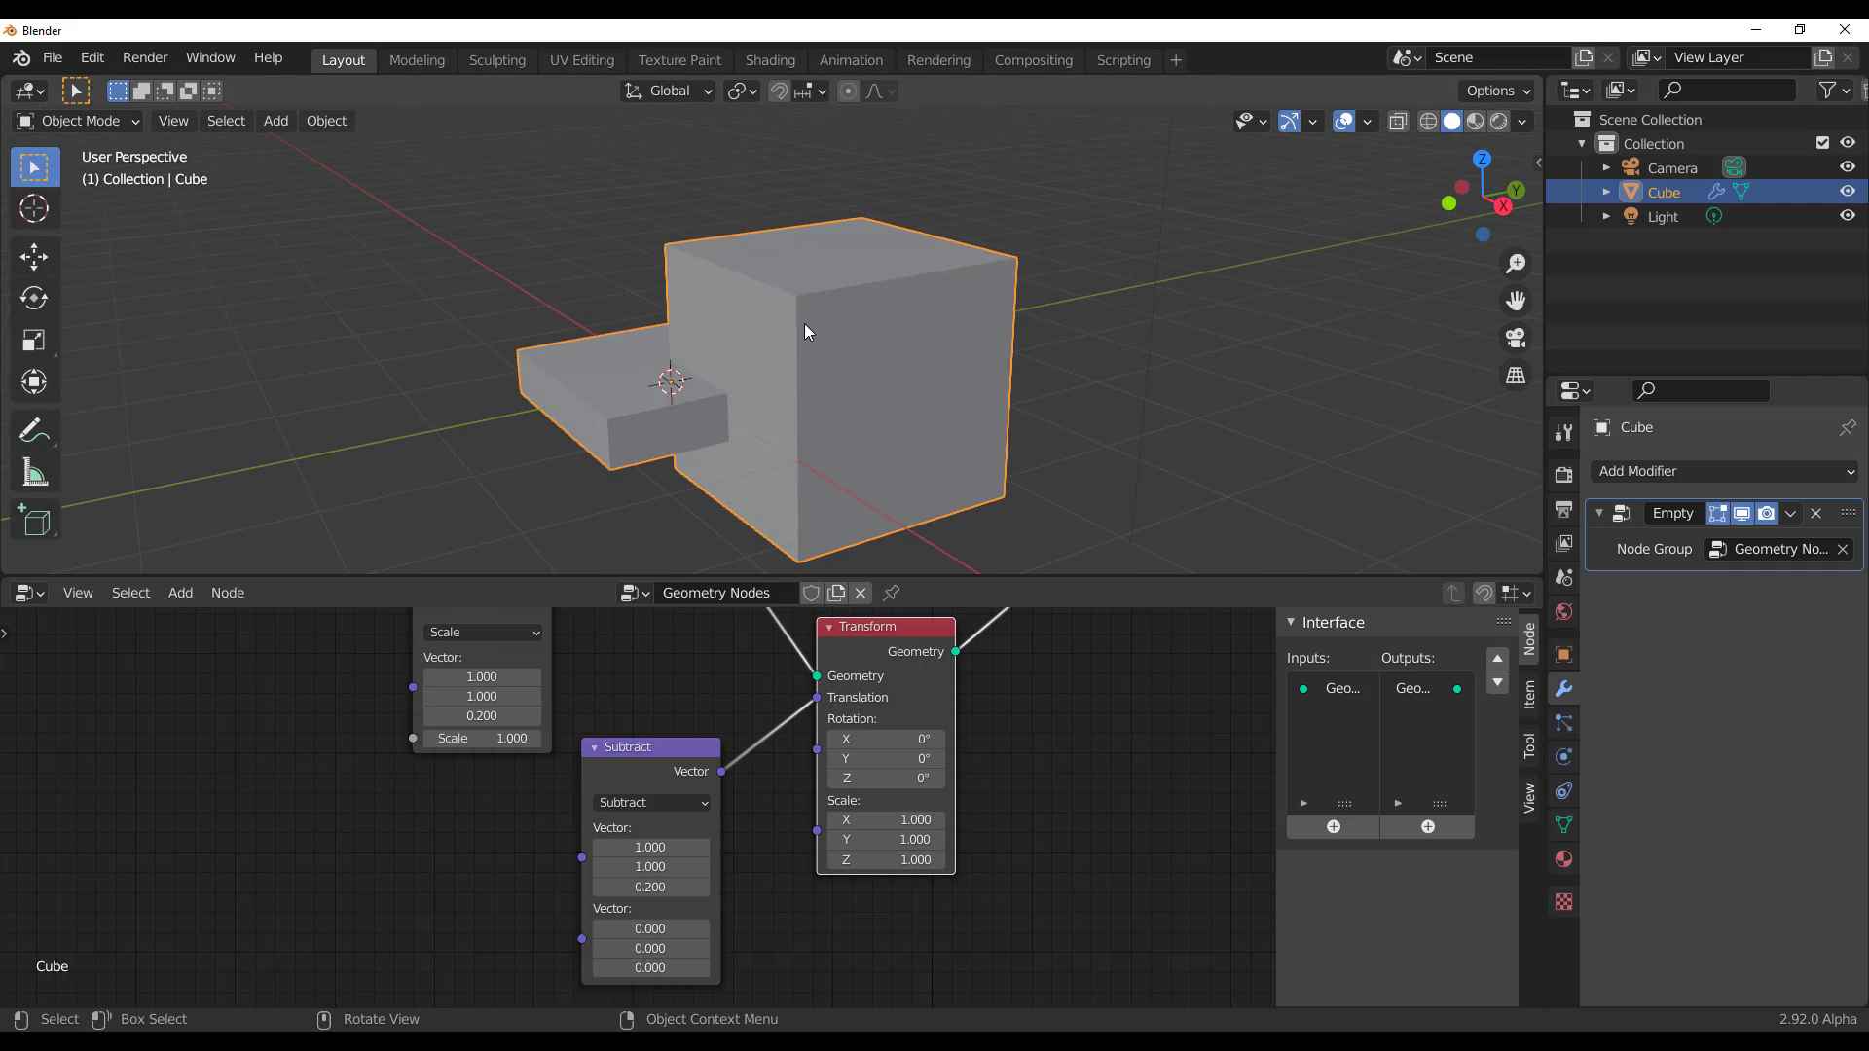
scroll(804, 323, up, 3)
middle_drag(792, 405, 925, 434)
scroll(926, 434, down, 2)
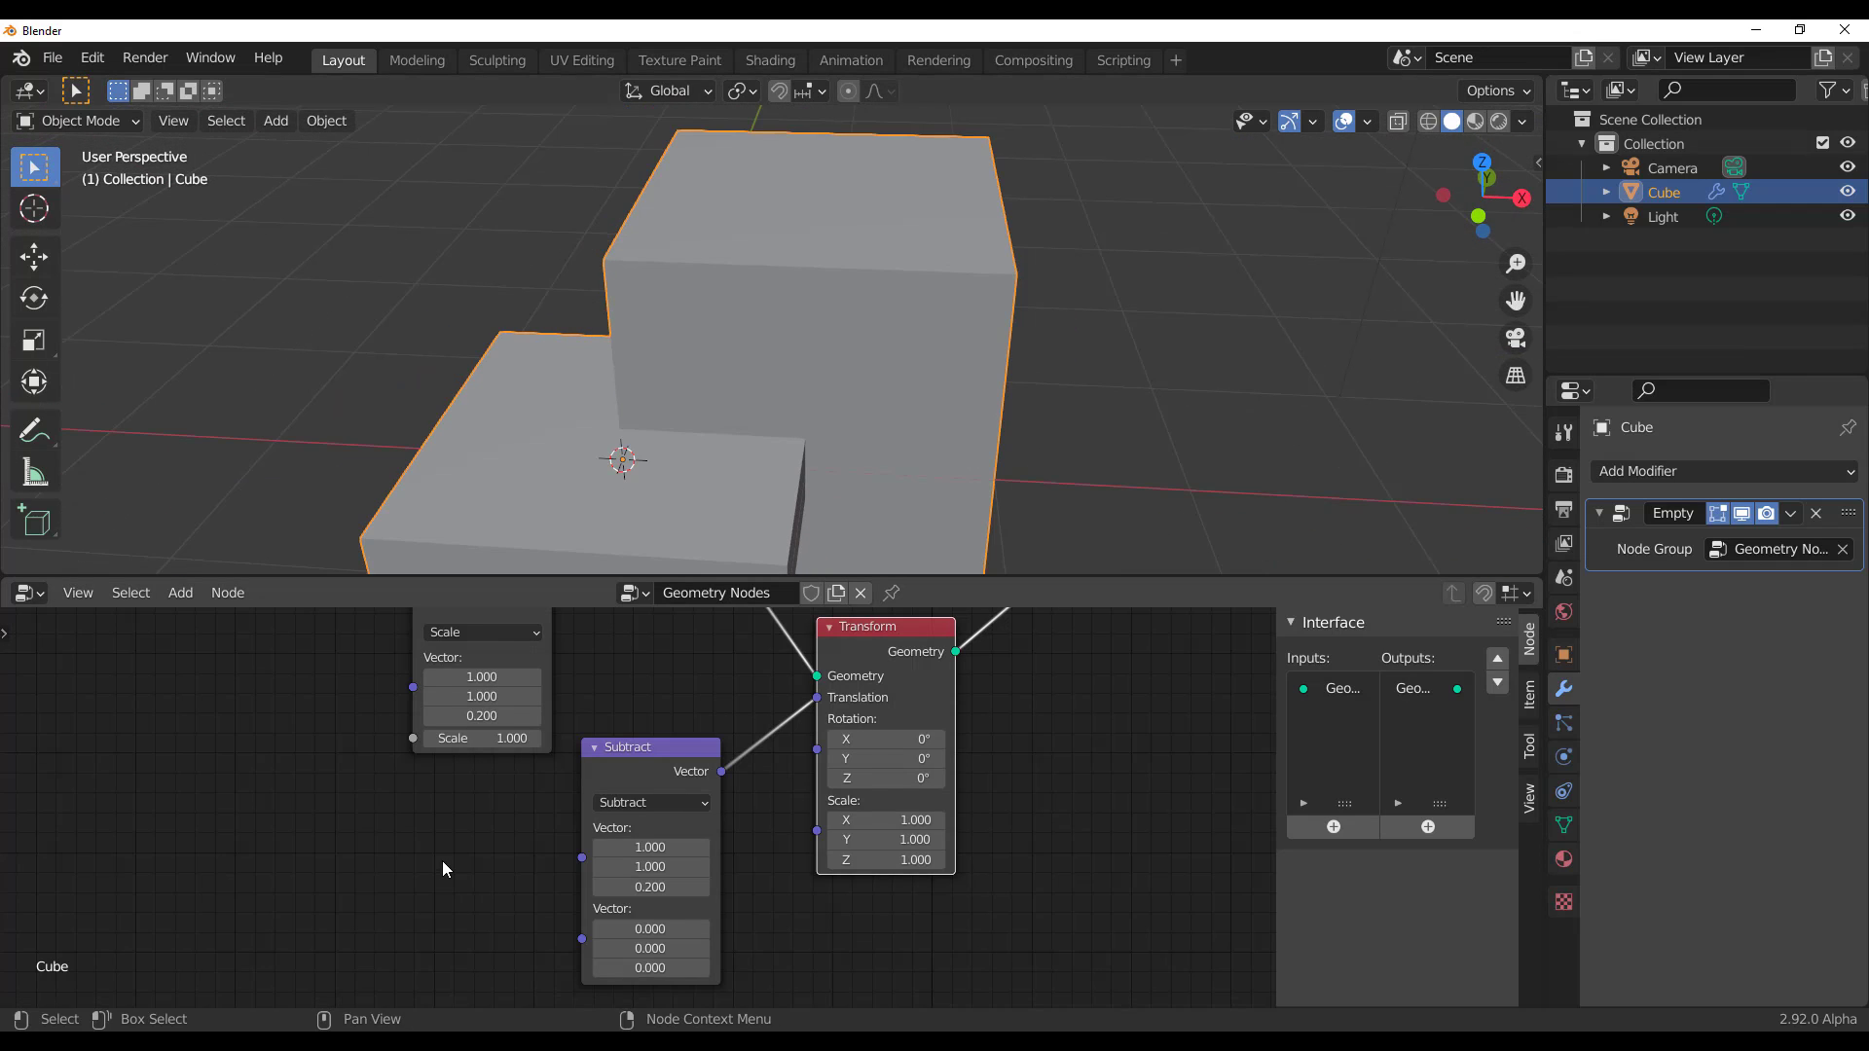
middle_drag(442, 861, 563, 885)
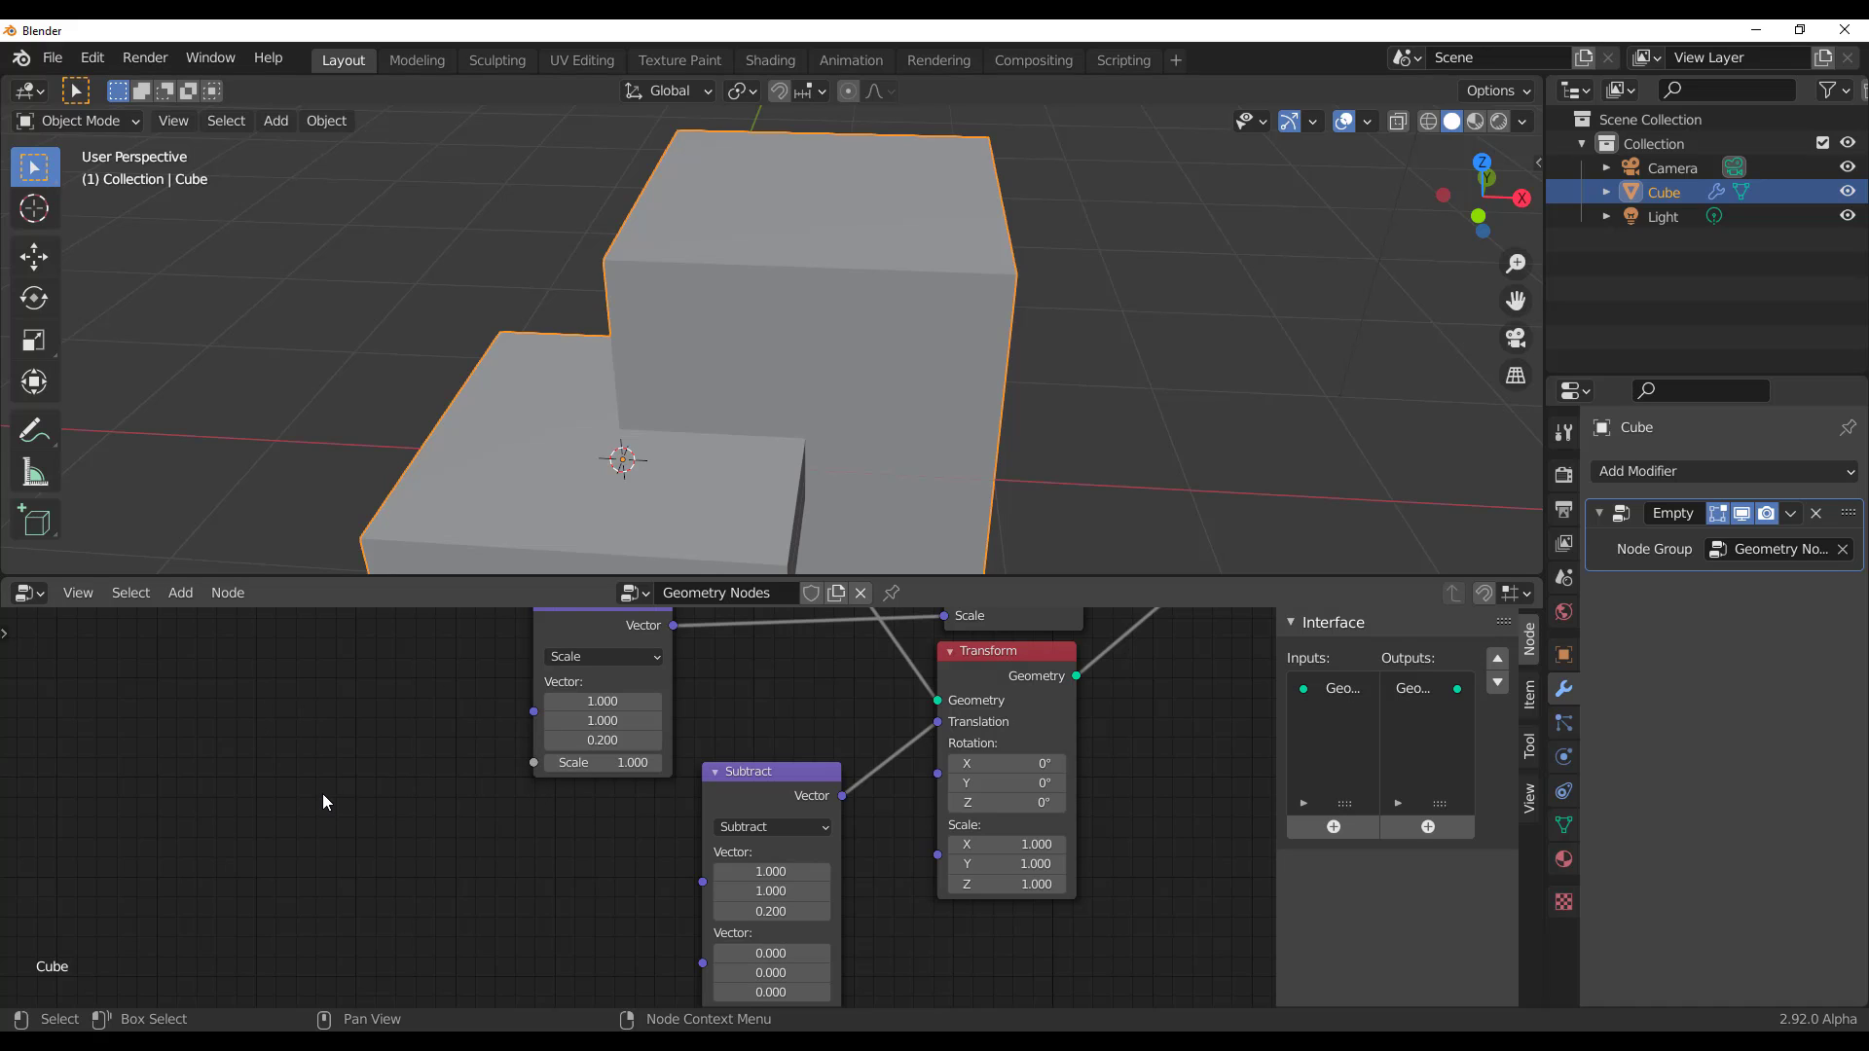
key(shift+a)
click(298, 751)
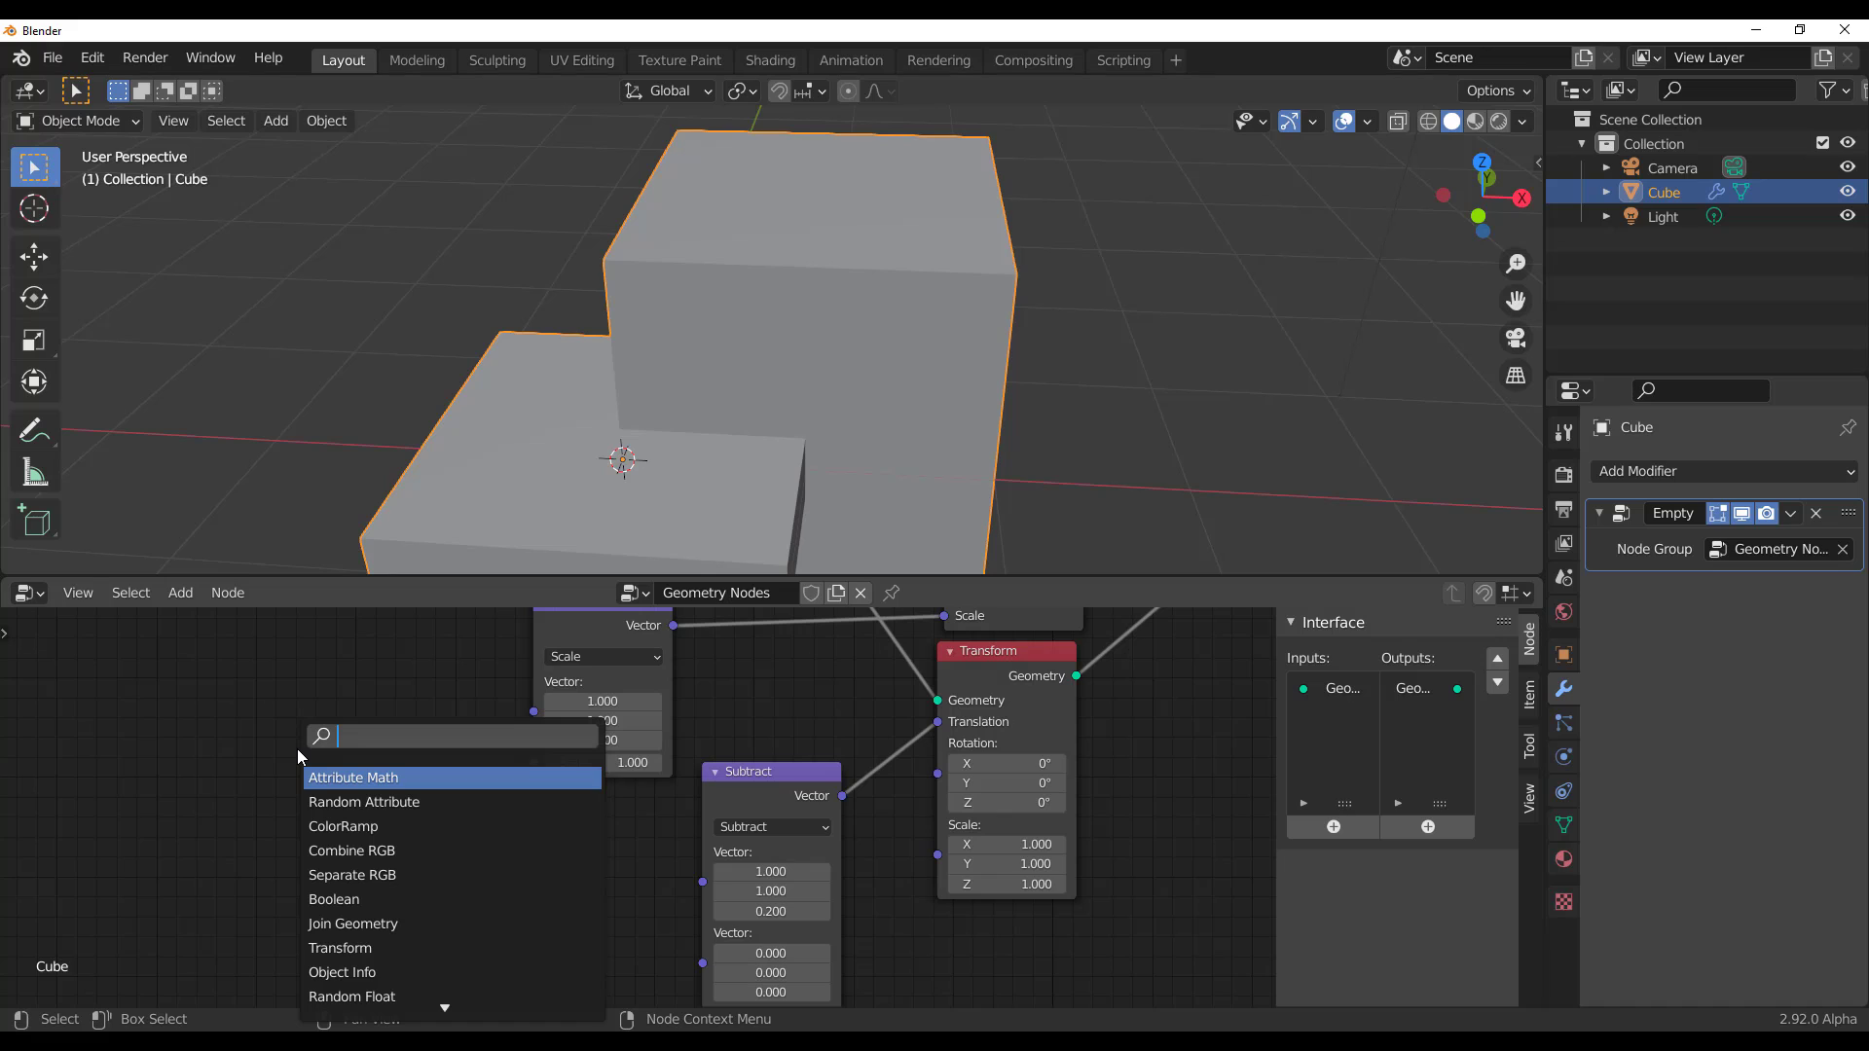
text(com)
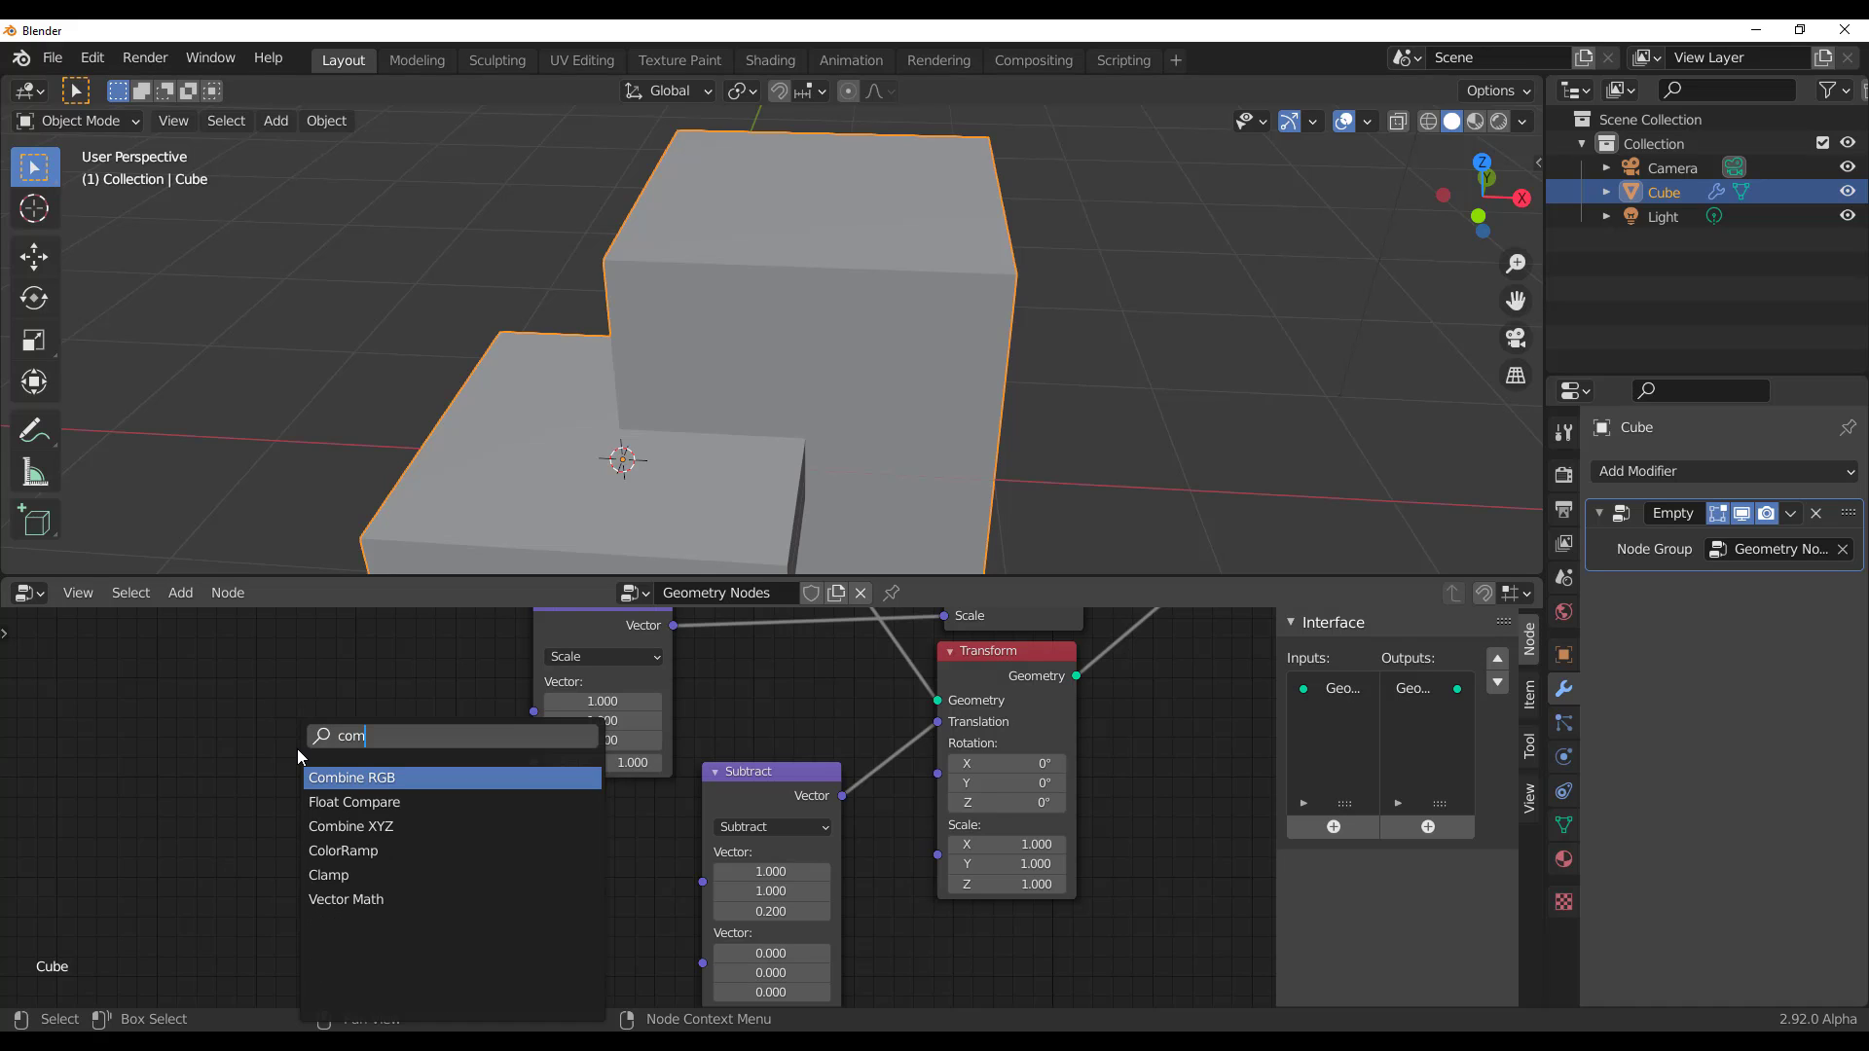
key(Down)
key(Down)
key(Return)
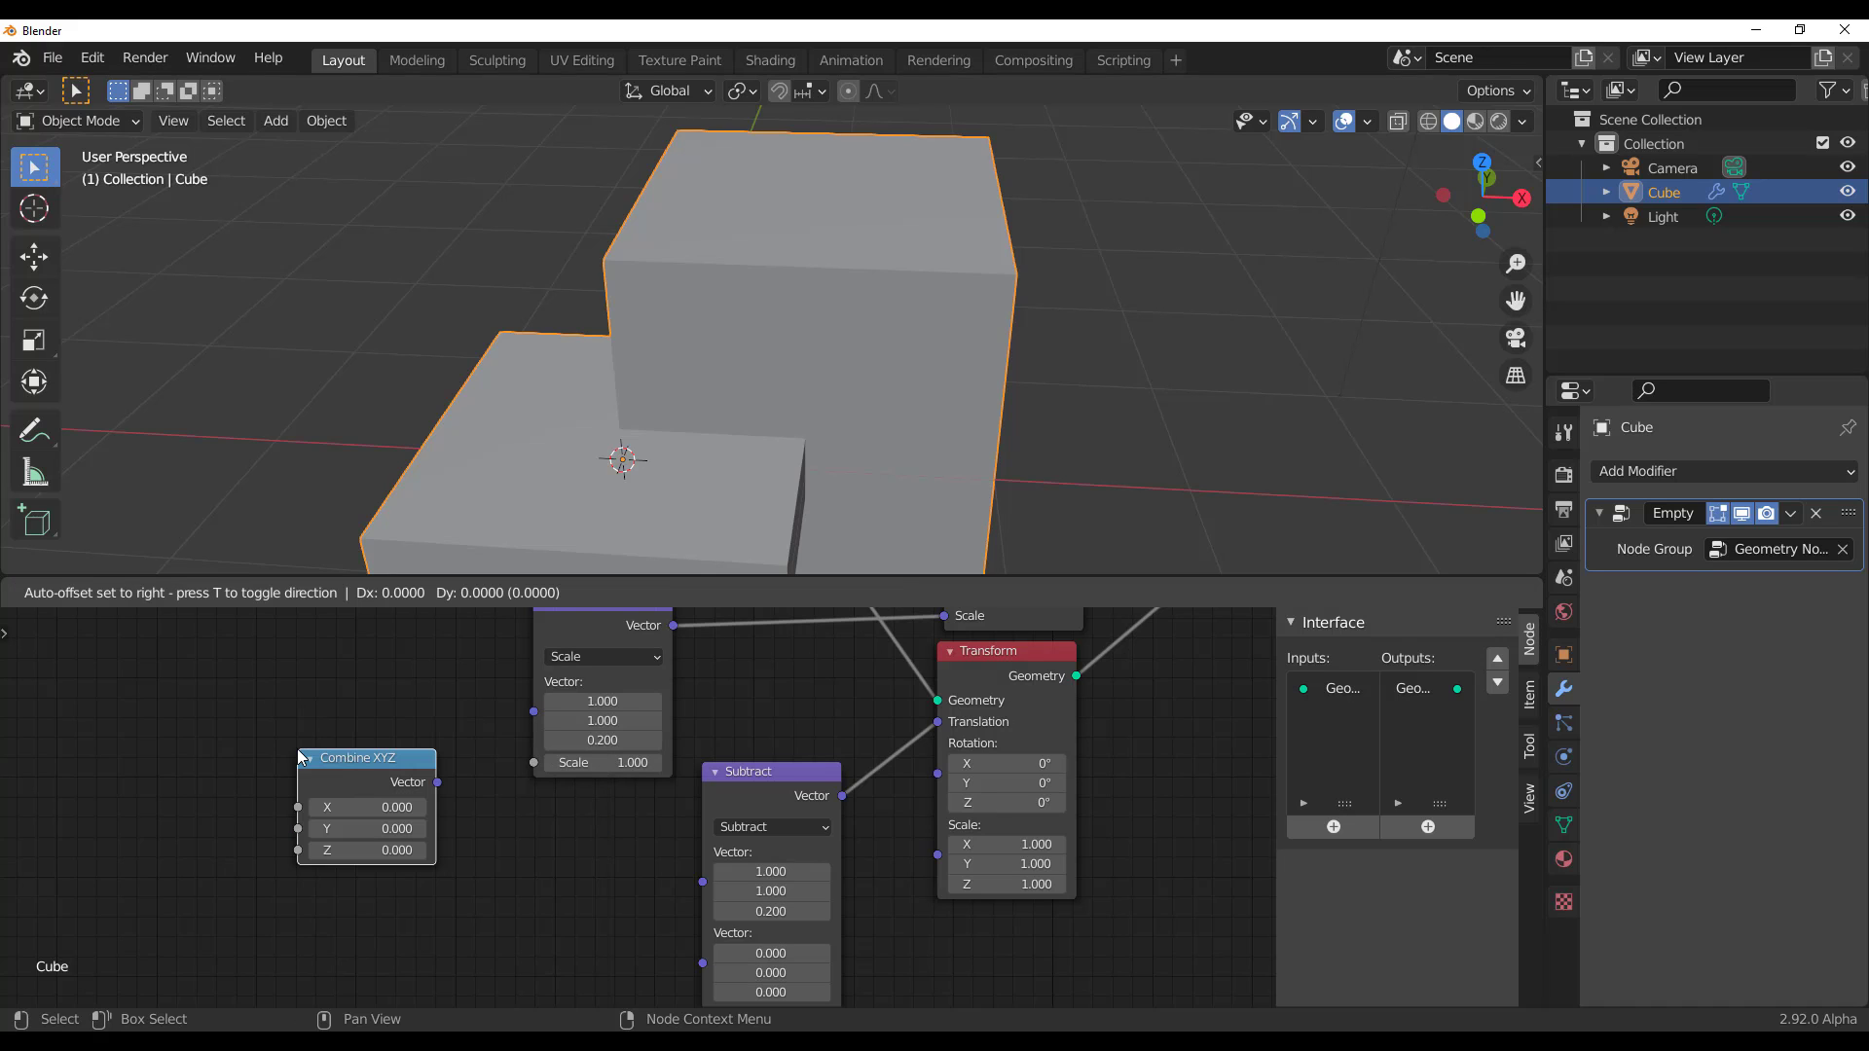
click(275, 721)
drag(411, 746, 703, 884)
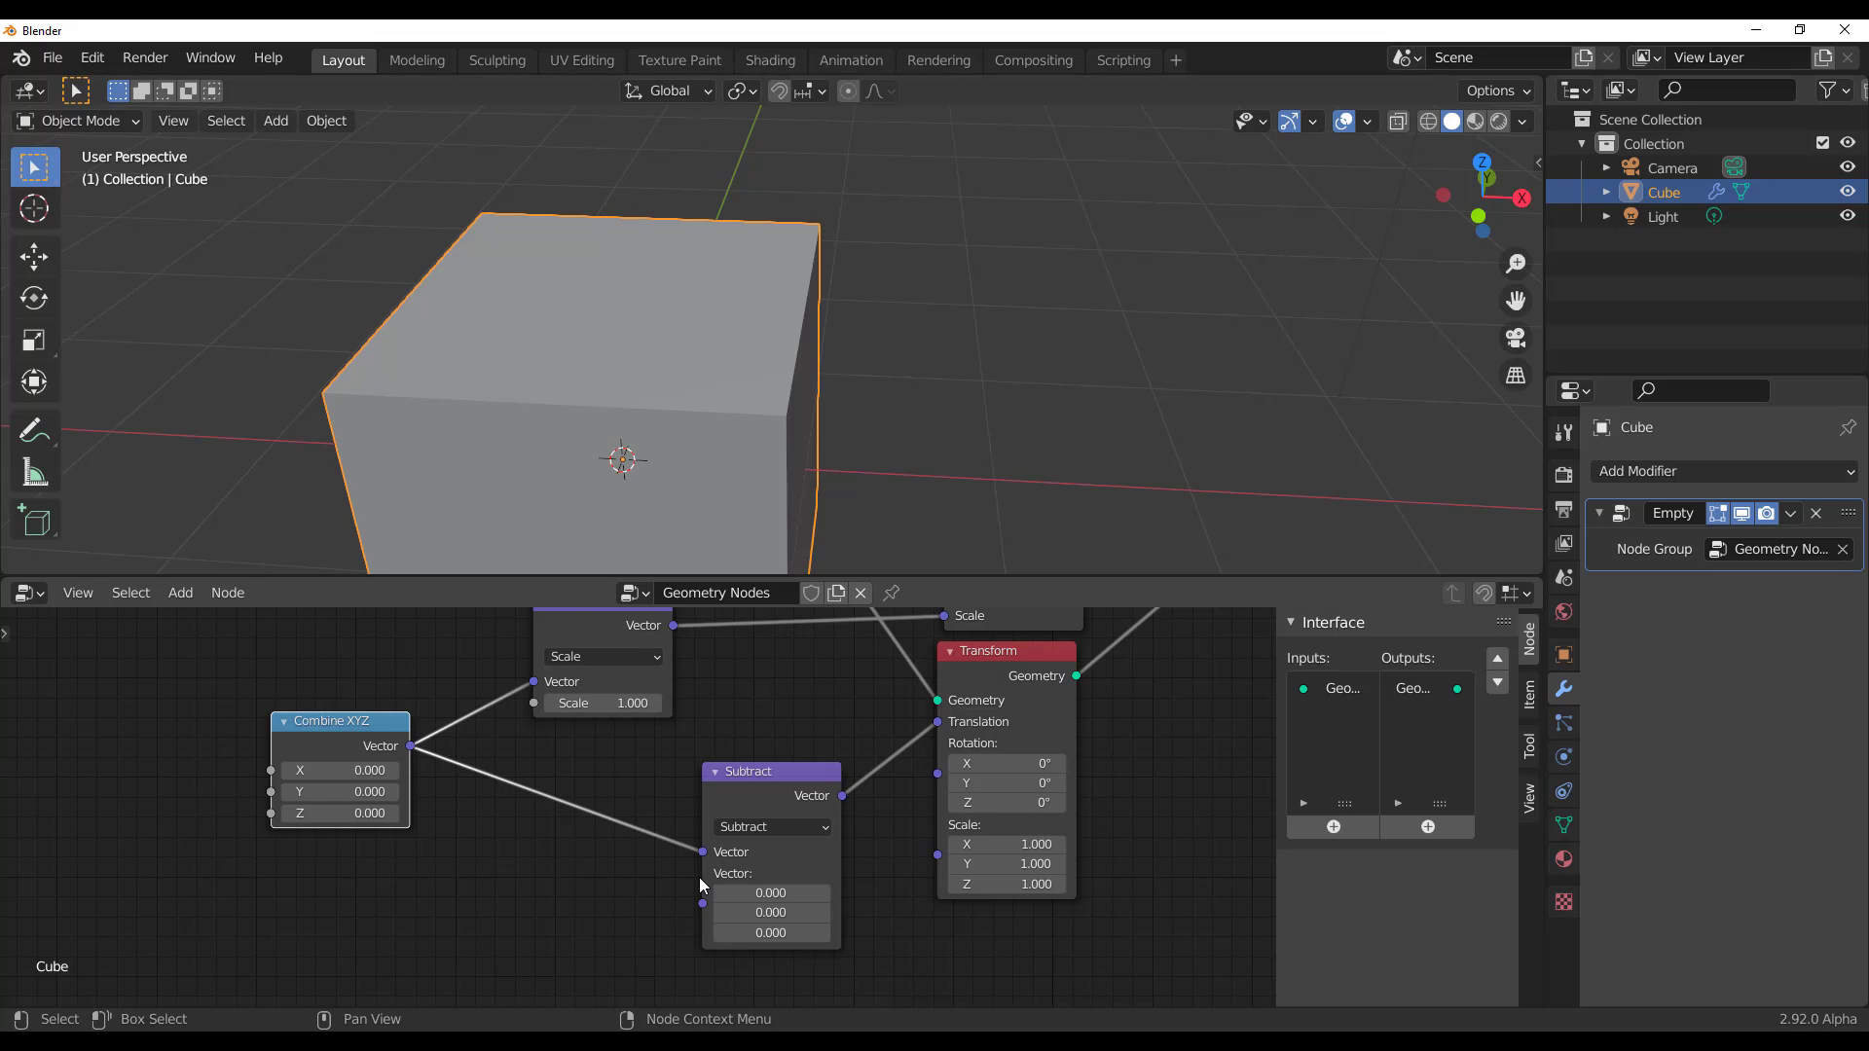
Set the Combine XYZ node's X to 1, Y to 1 and Z to 0.2
click(331, 770)
text(1)
key(Tab)
text(1)
key(Tab)
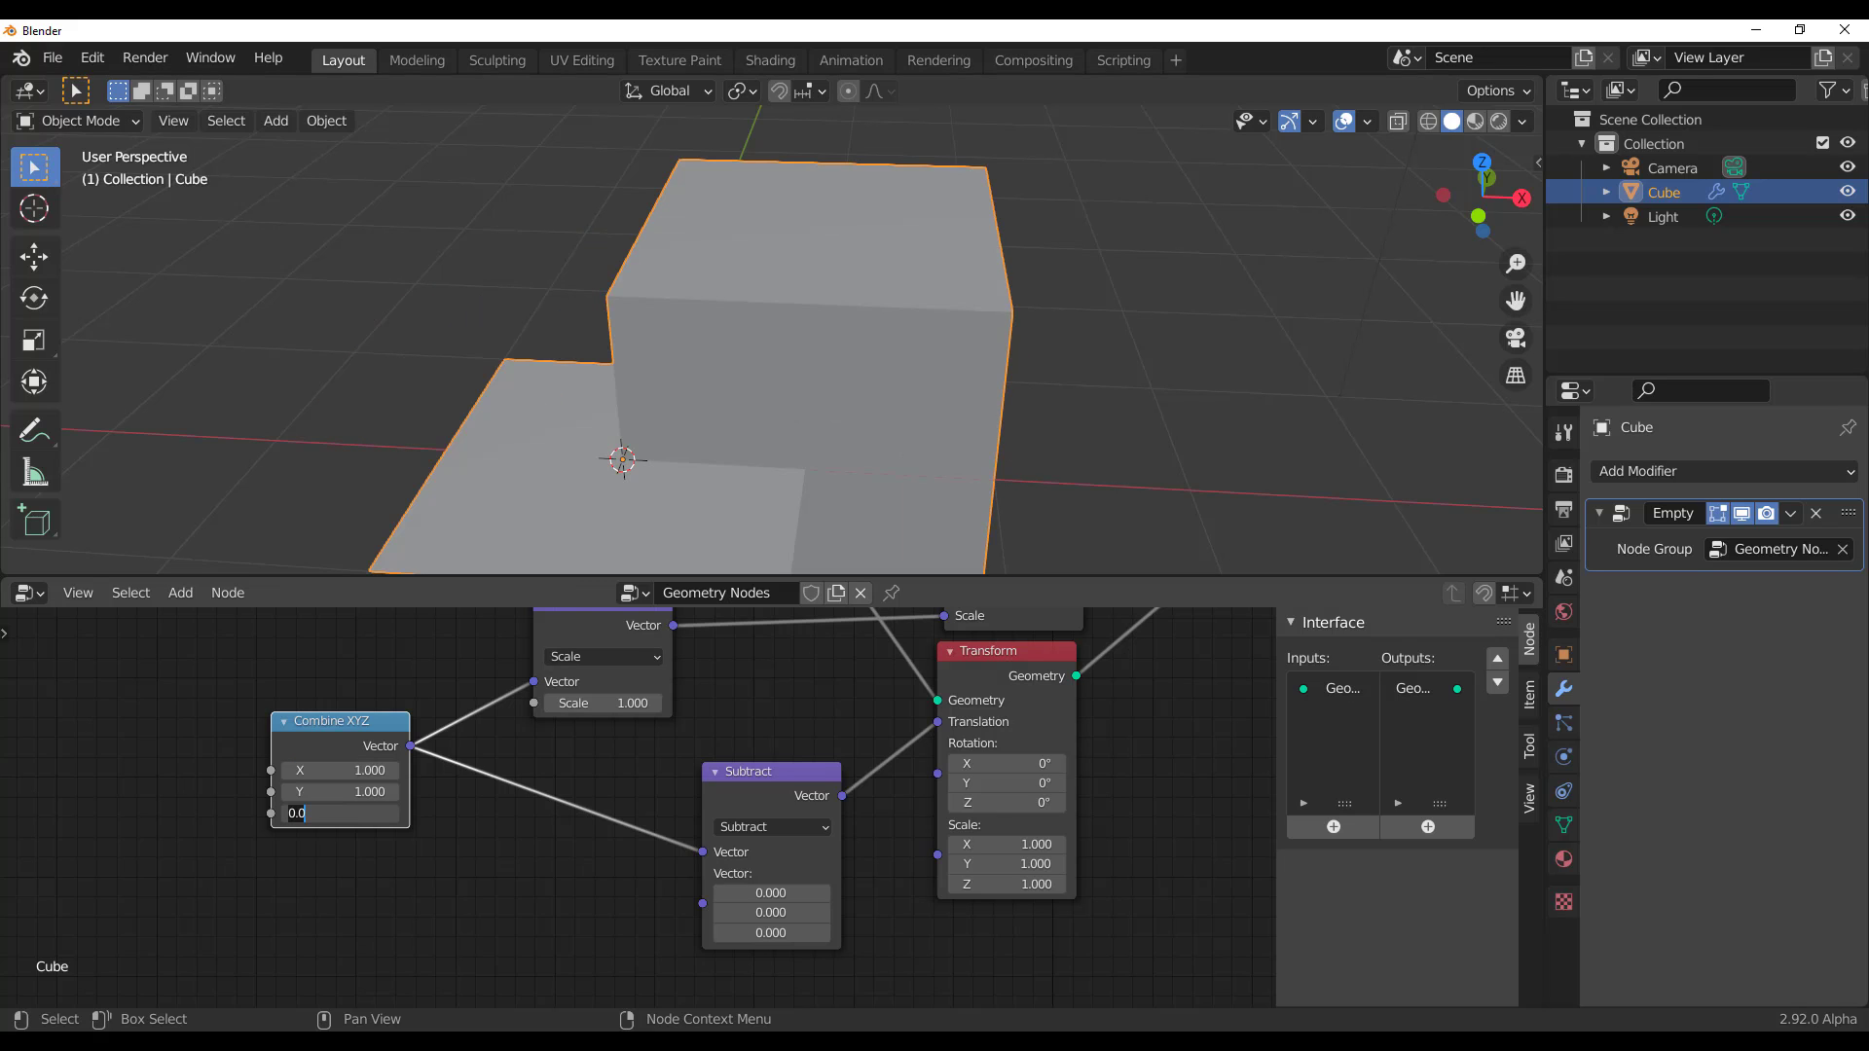
text(0.2)
key(Return)
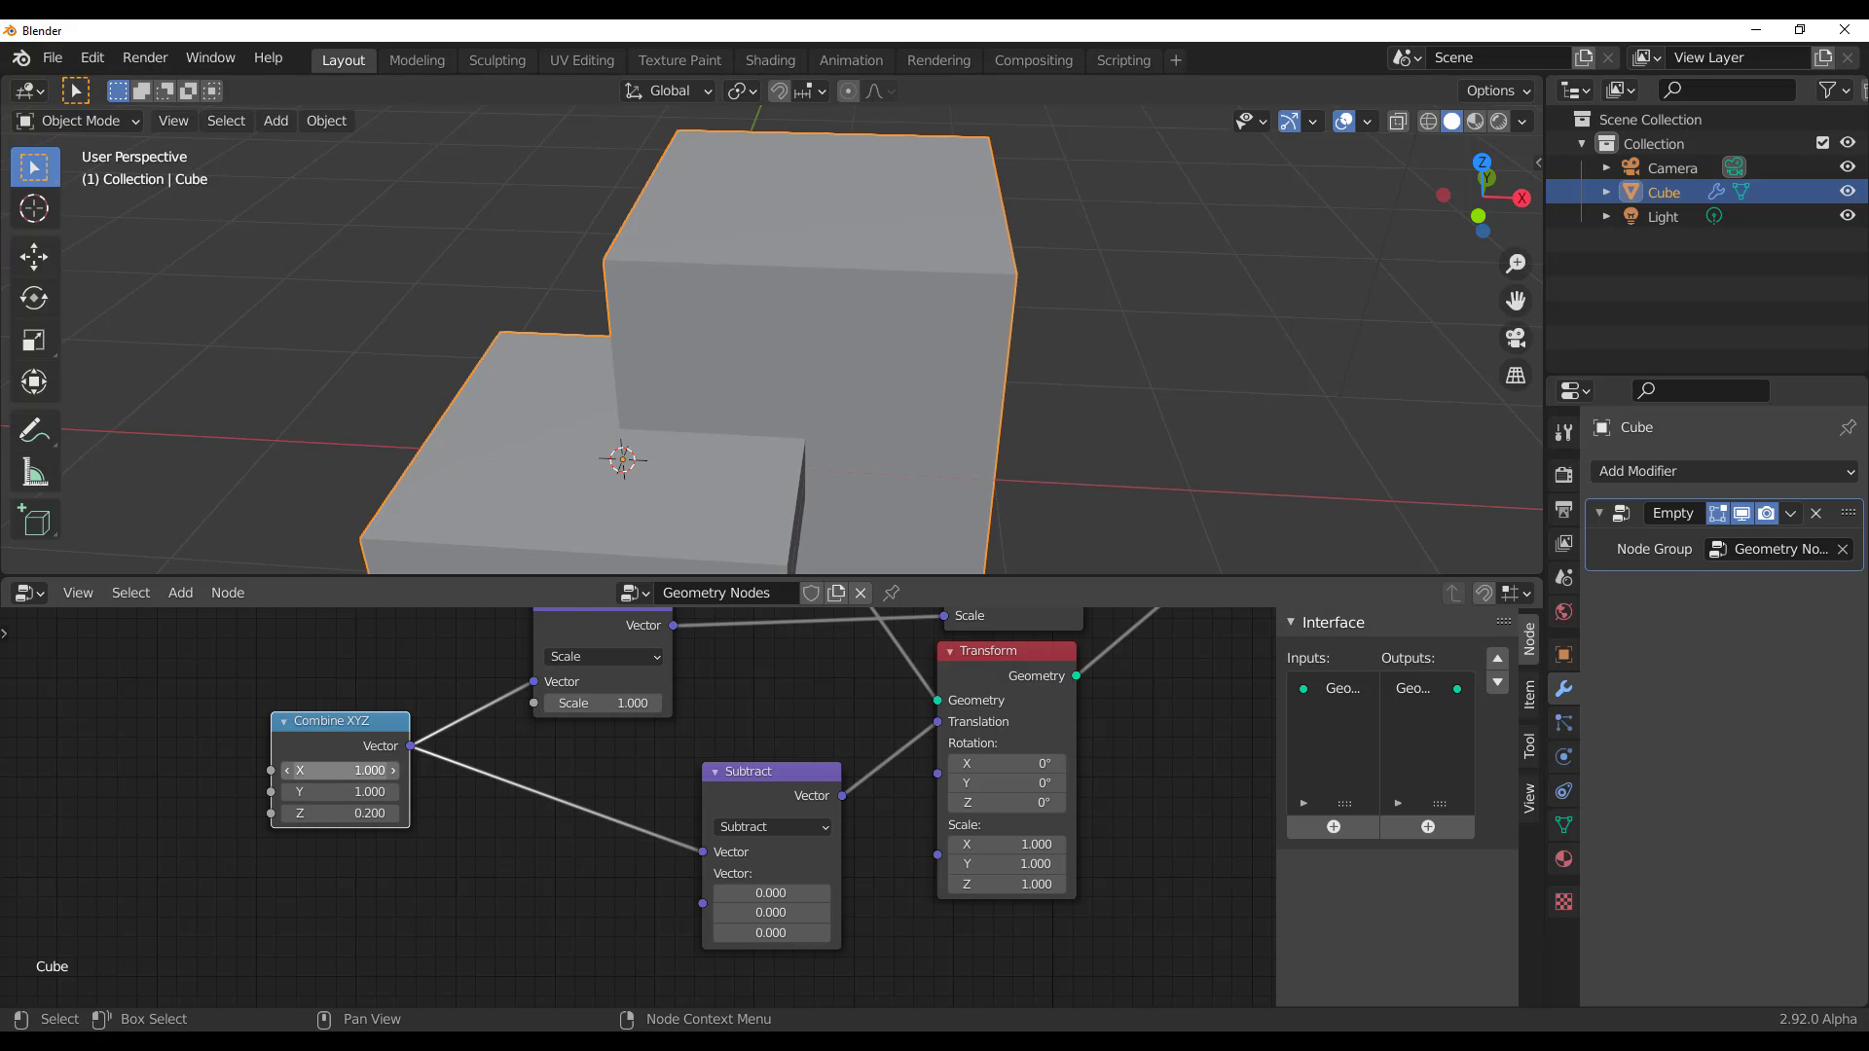
Move the Combine XYZ node slightly closer to the Scale and Subtract nodes
scroll(693, 389, down, 5)
middle_drag(693, 389, 849, 399)
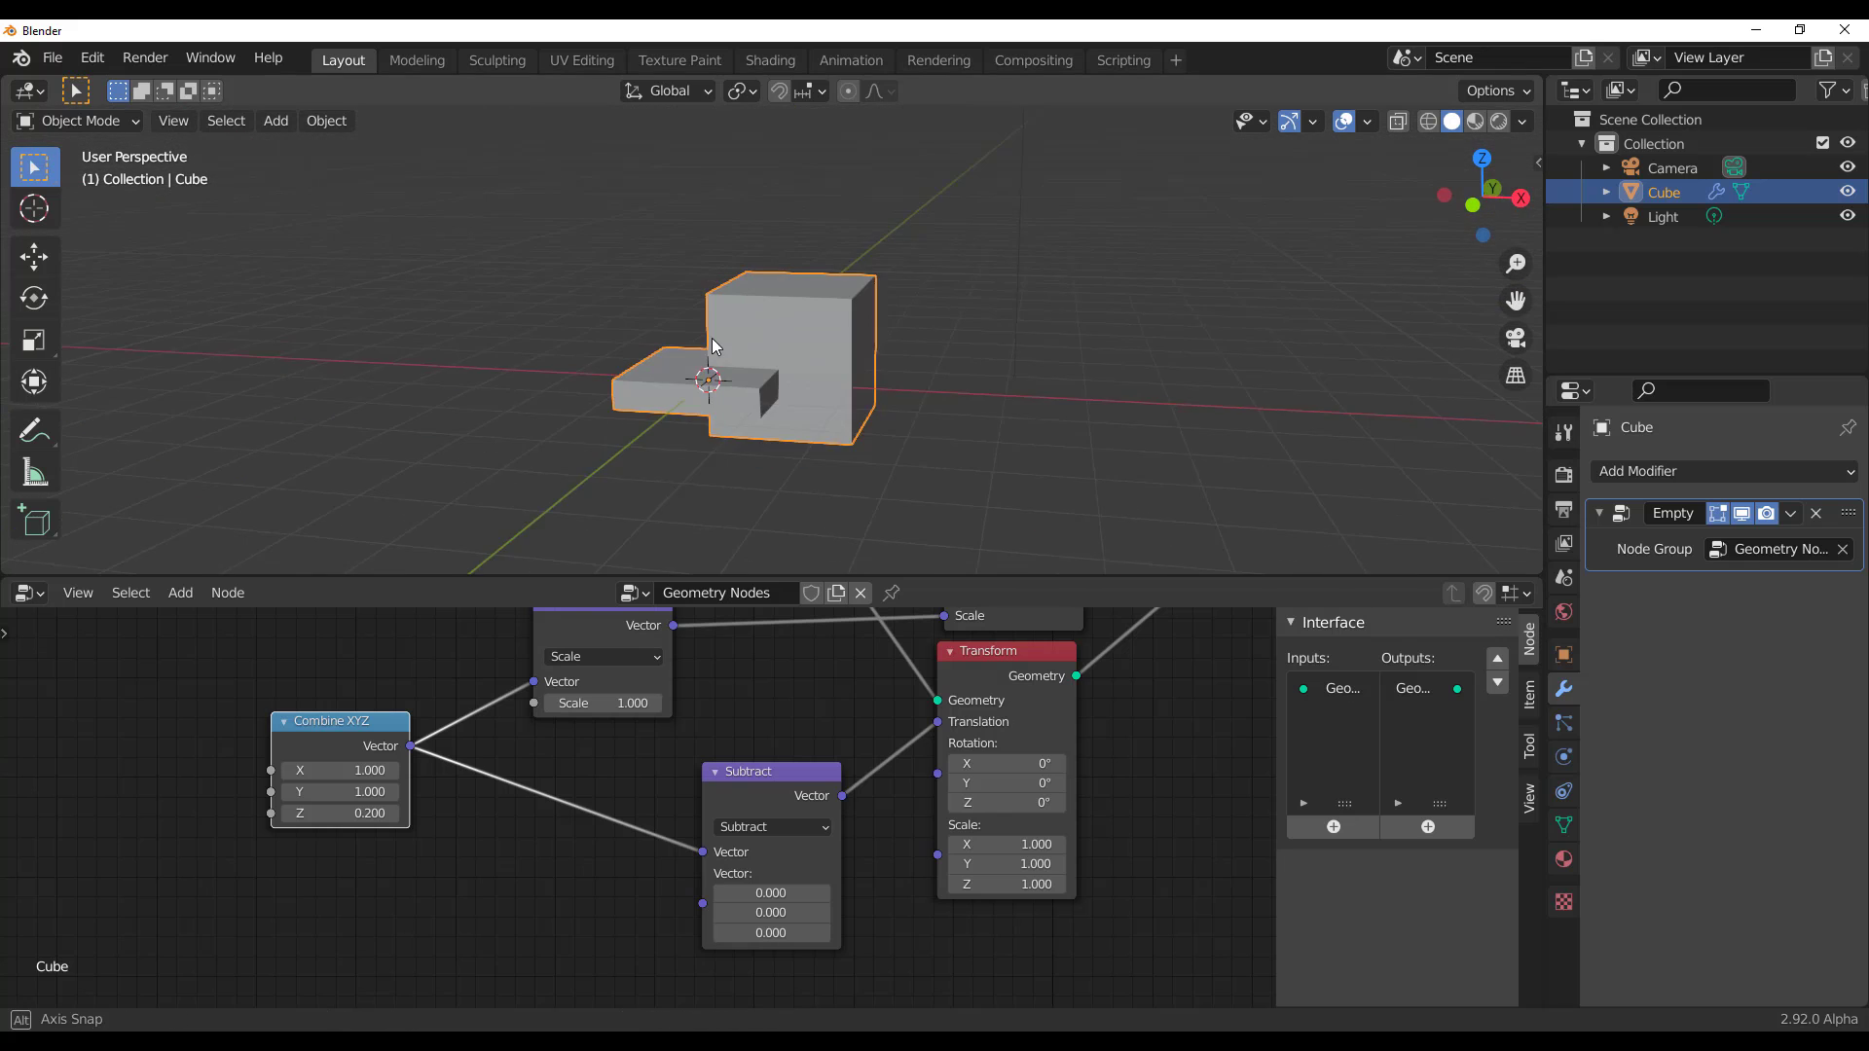
scroll(849, 399, up, 5)
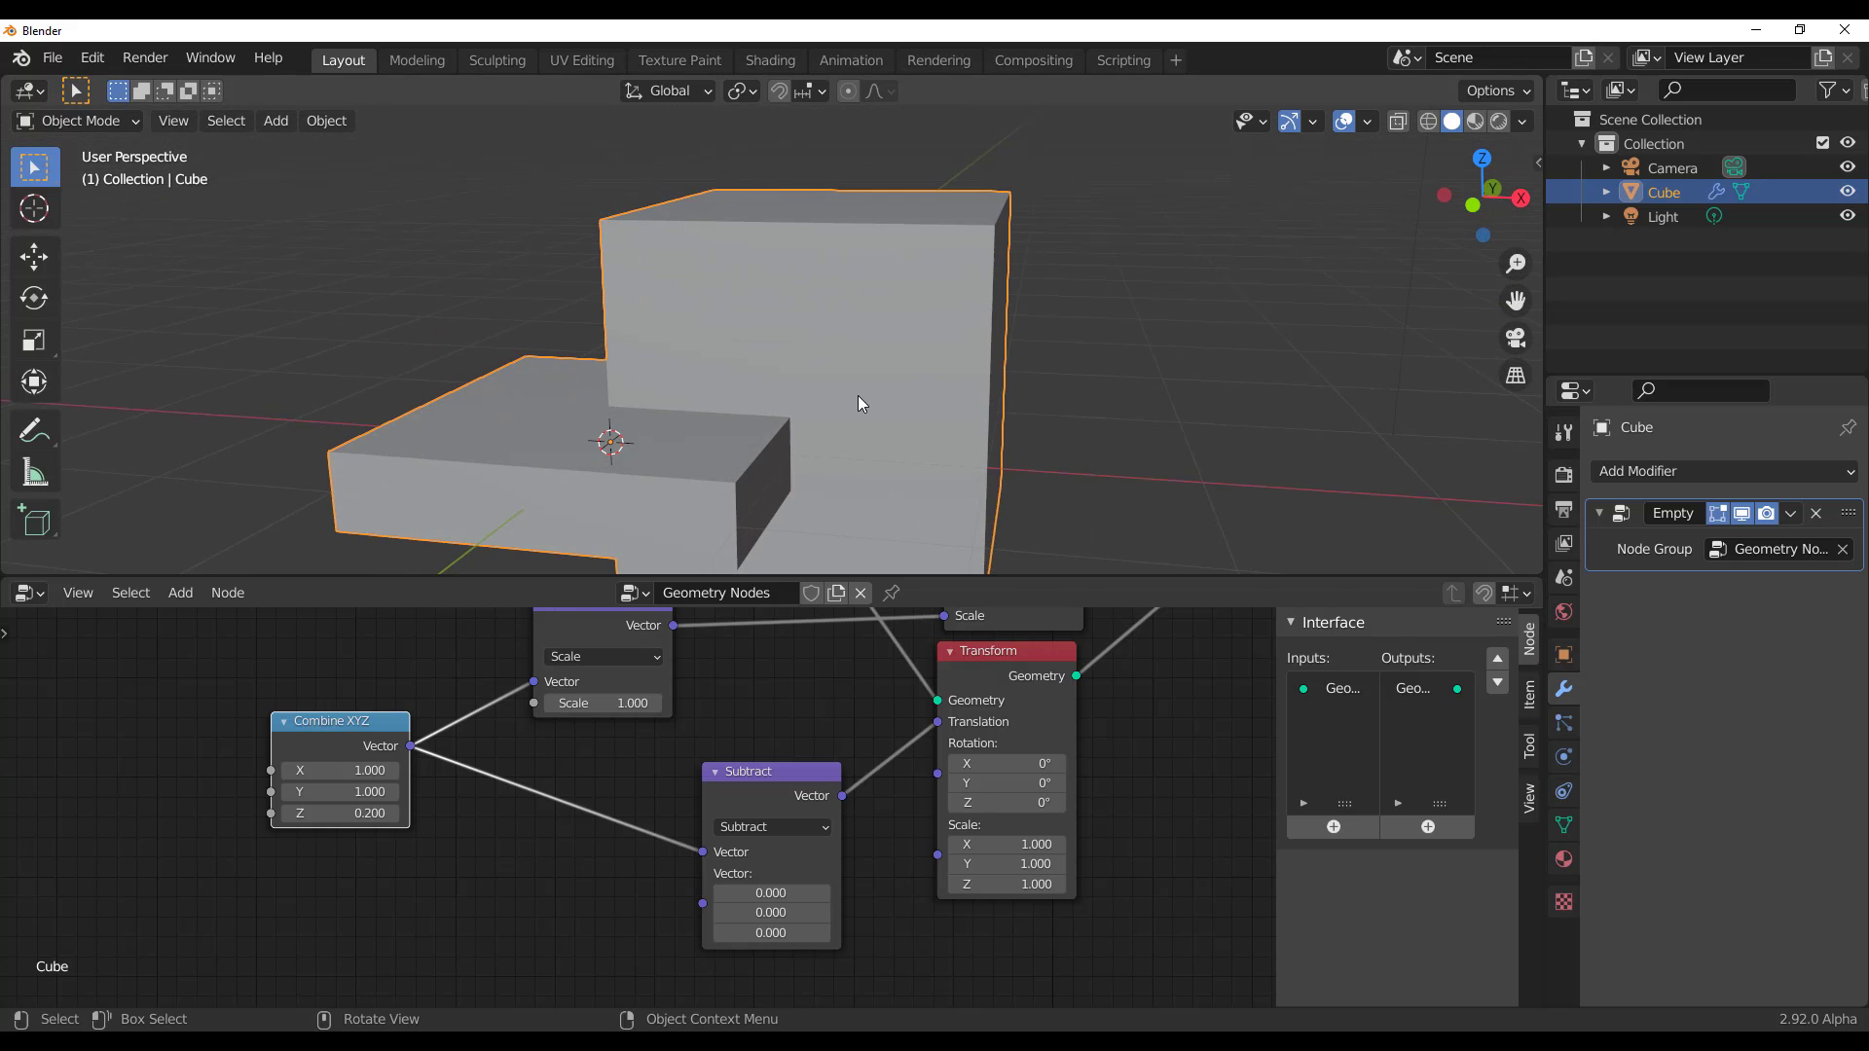
scroll(1008, 942, down, 1)
middle_drag(1135, 860, 948, 953)
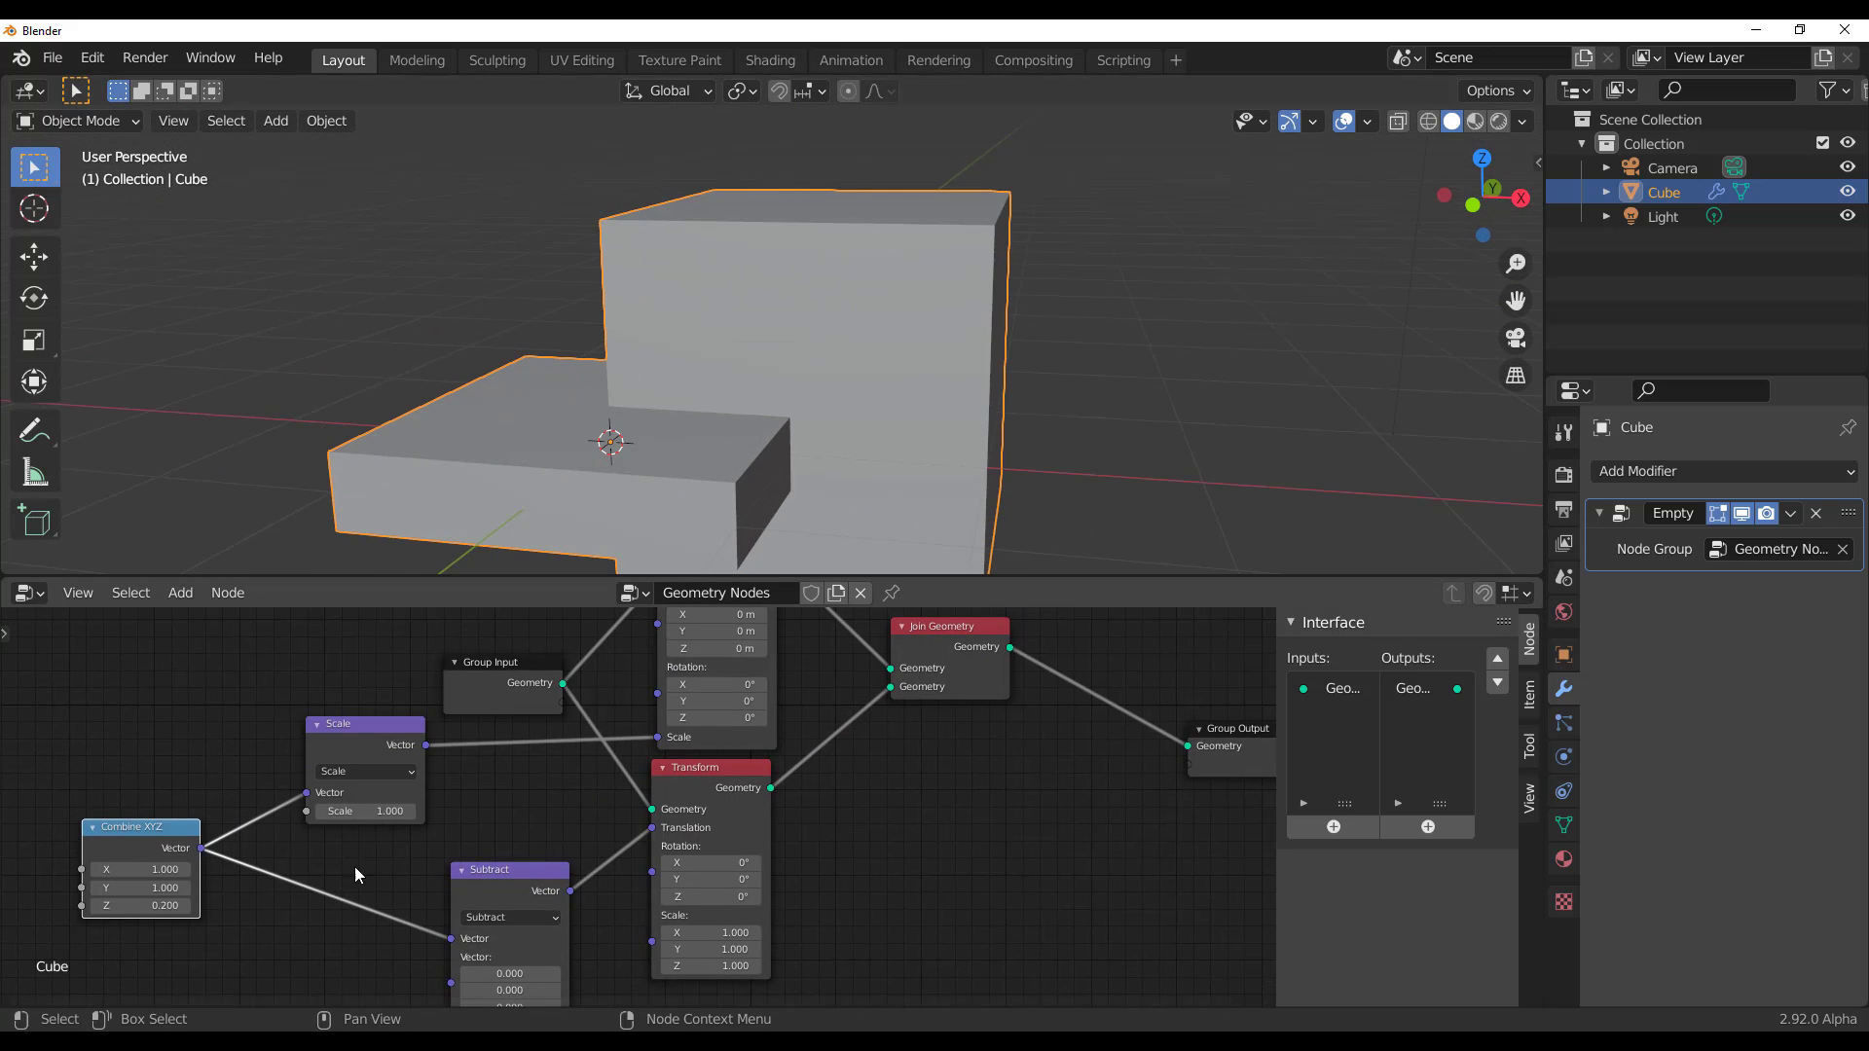
middle_drag(951, 847, 812, 858)
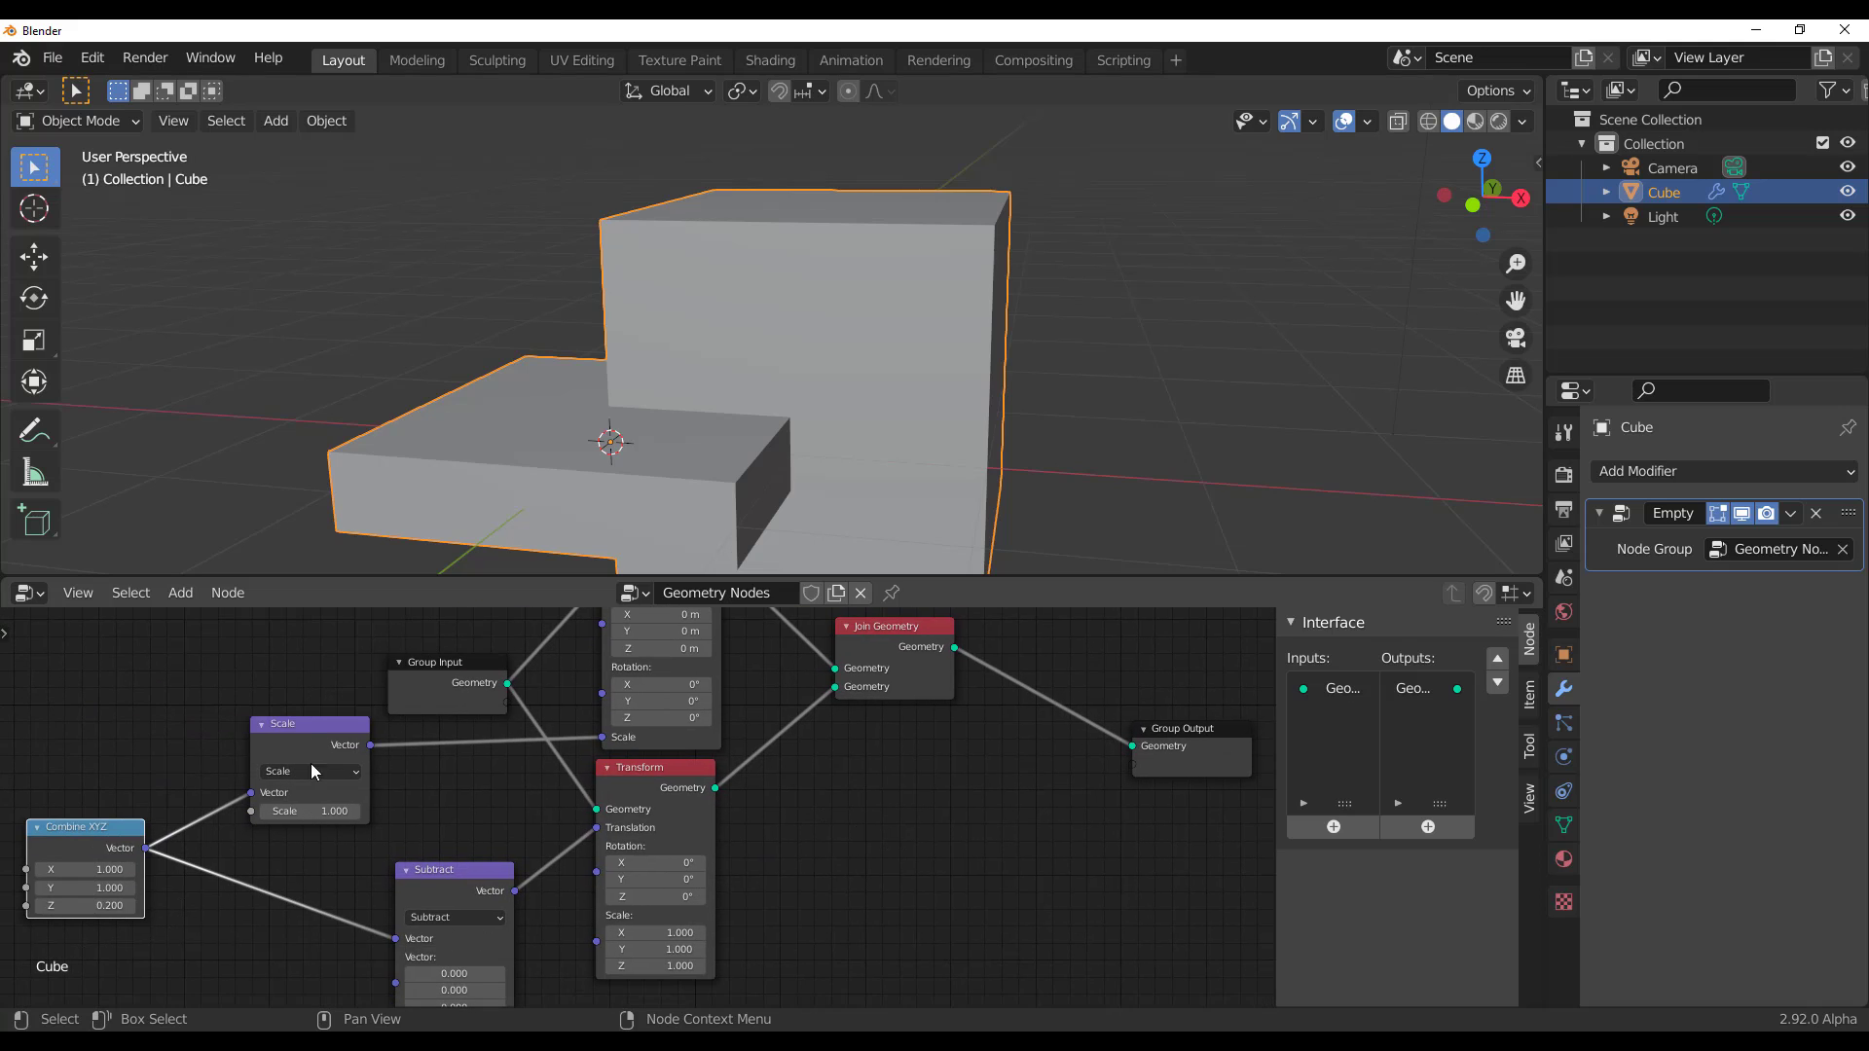
middle_drag(409, 829, 558, 764)
drag(230, 787, 257, 783)
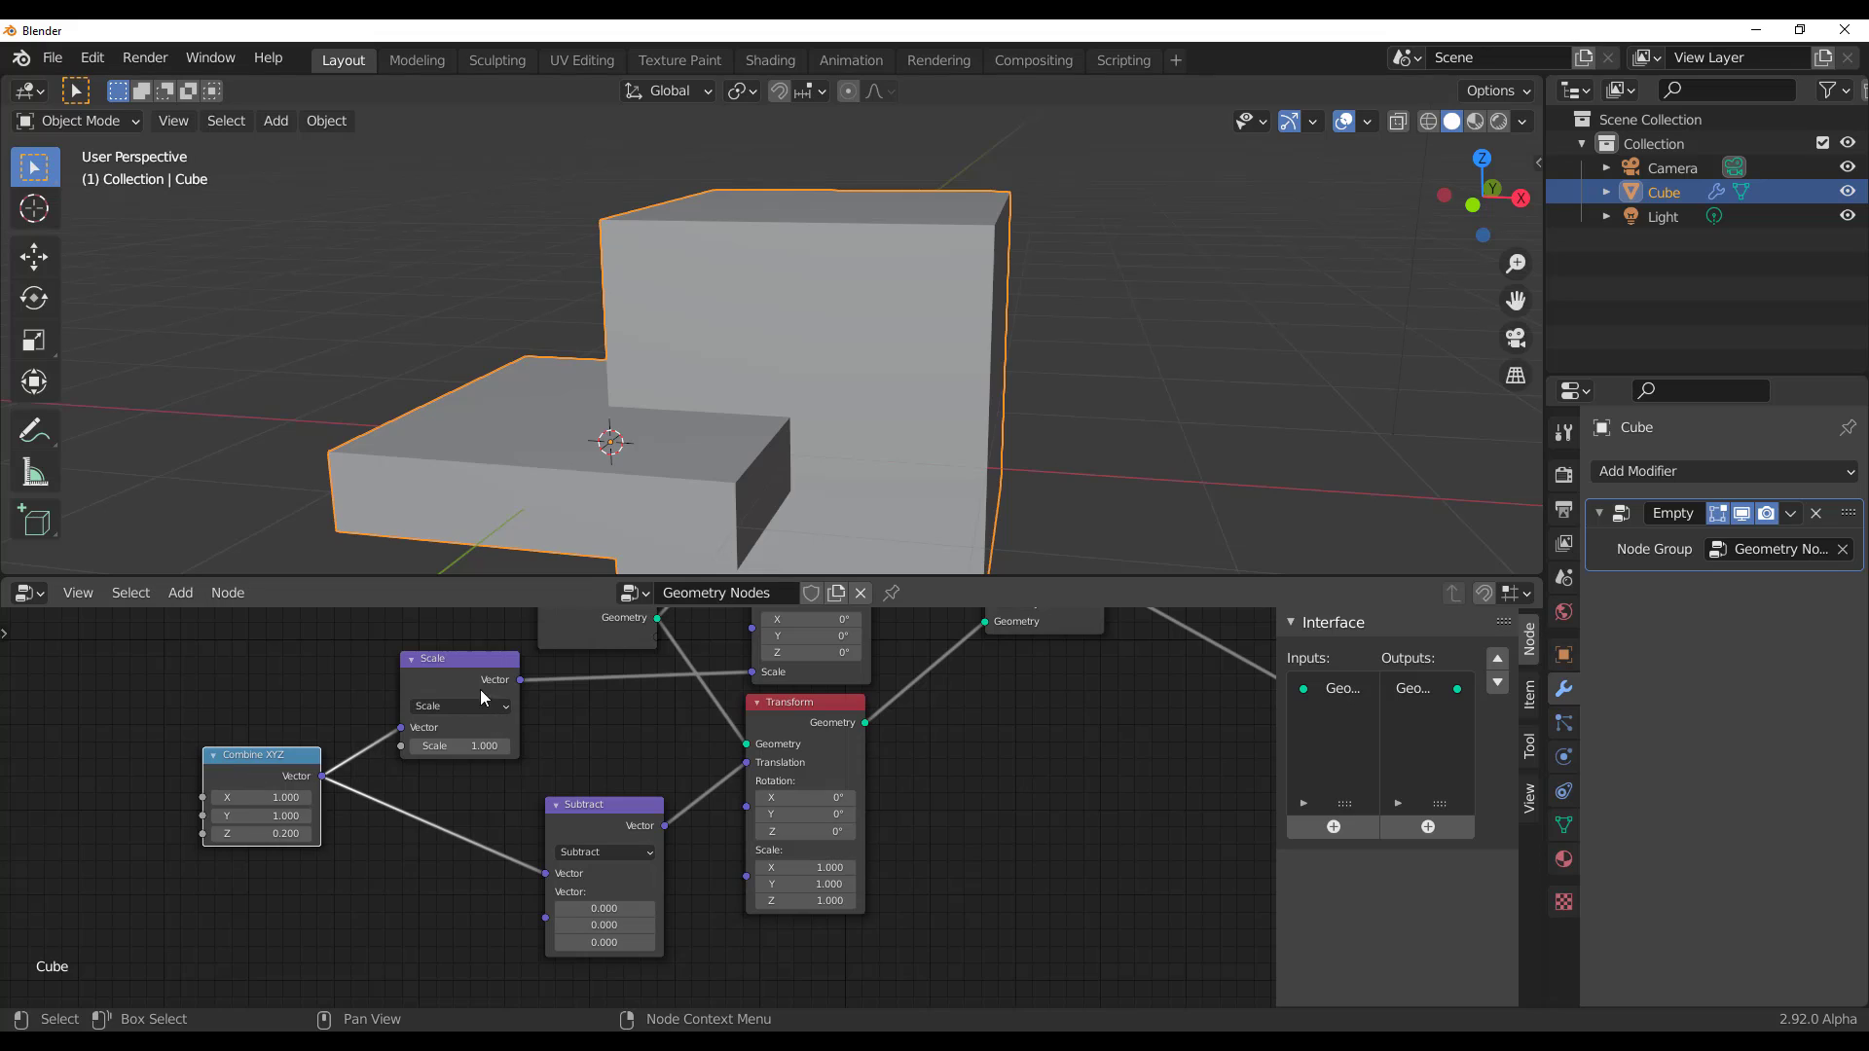
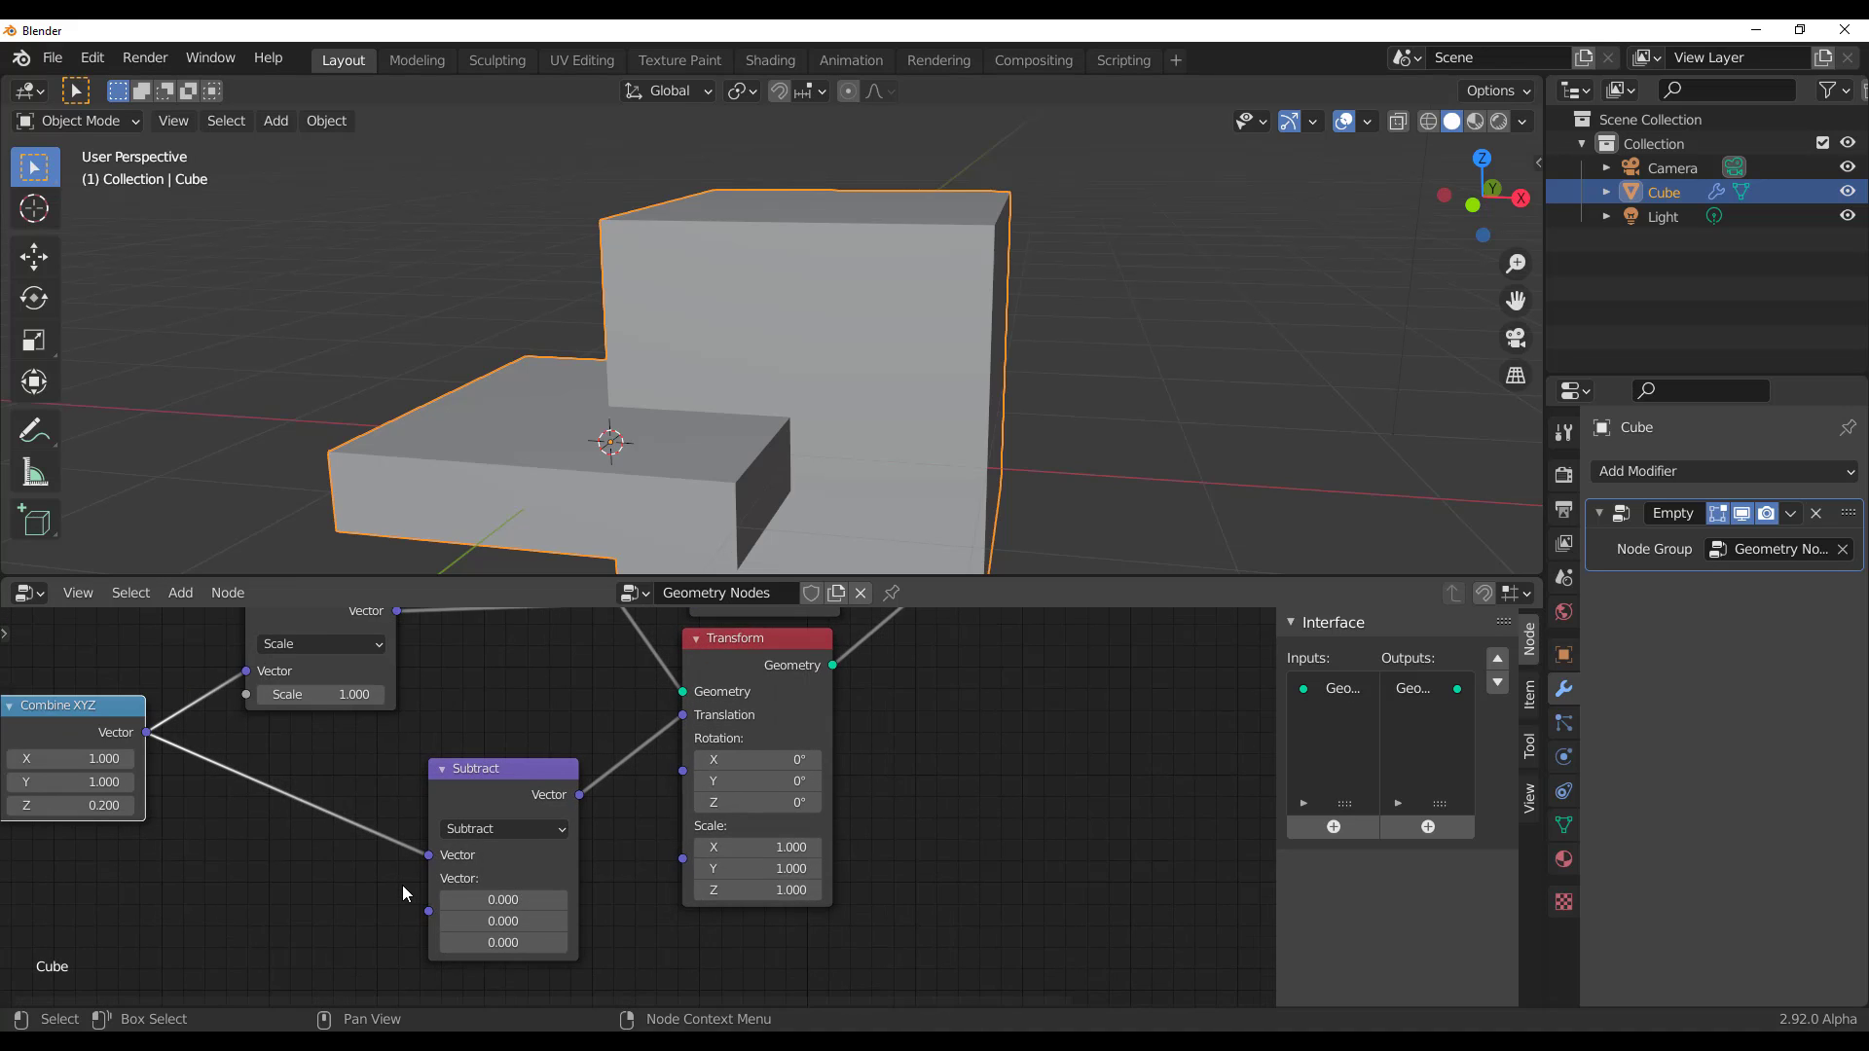
Set the X and Y of the Subtract node's second vector to 0.5
middle_drag(931, 397, 825, 510)
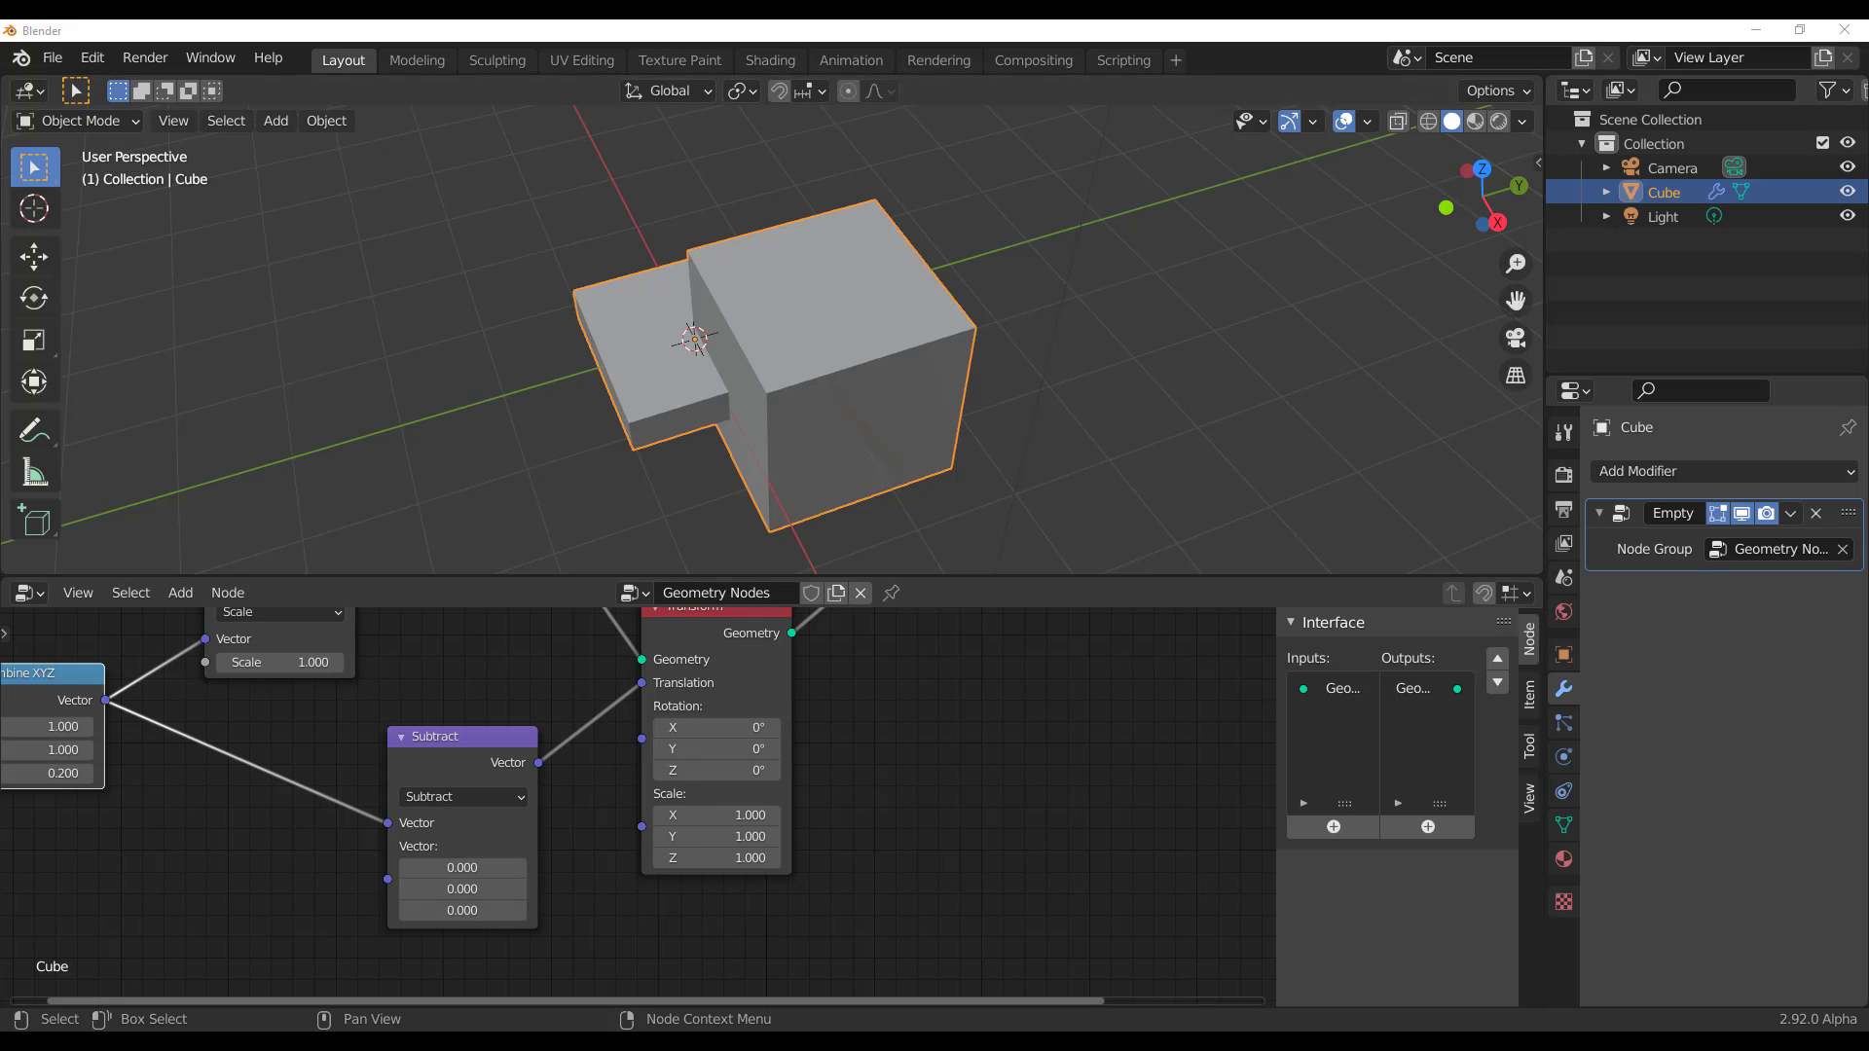
middle_drag(658, 890, 864, 885)
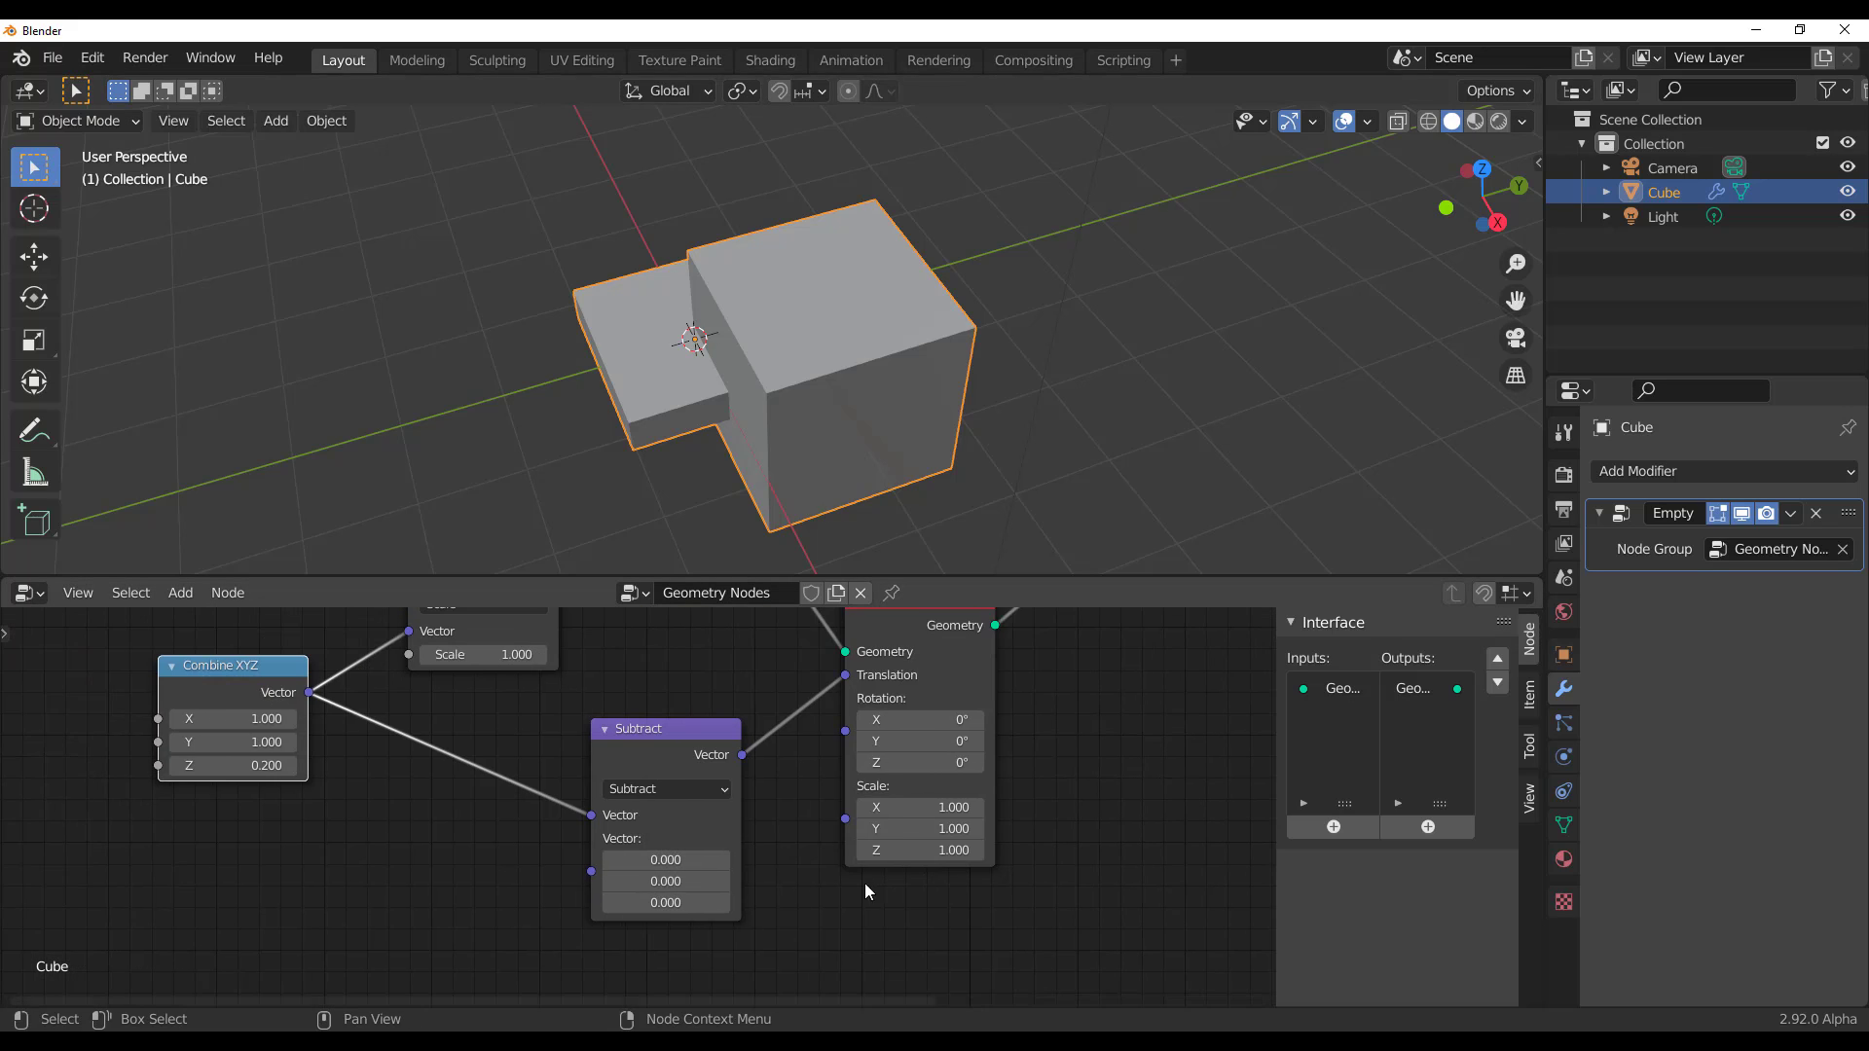
scroll(808, 887, up, 2)
middle_drag(752, 890, 760, 815)
click(684, 803)
text(0.0)
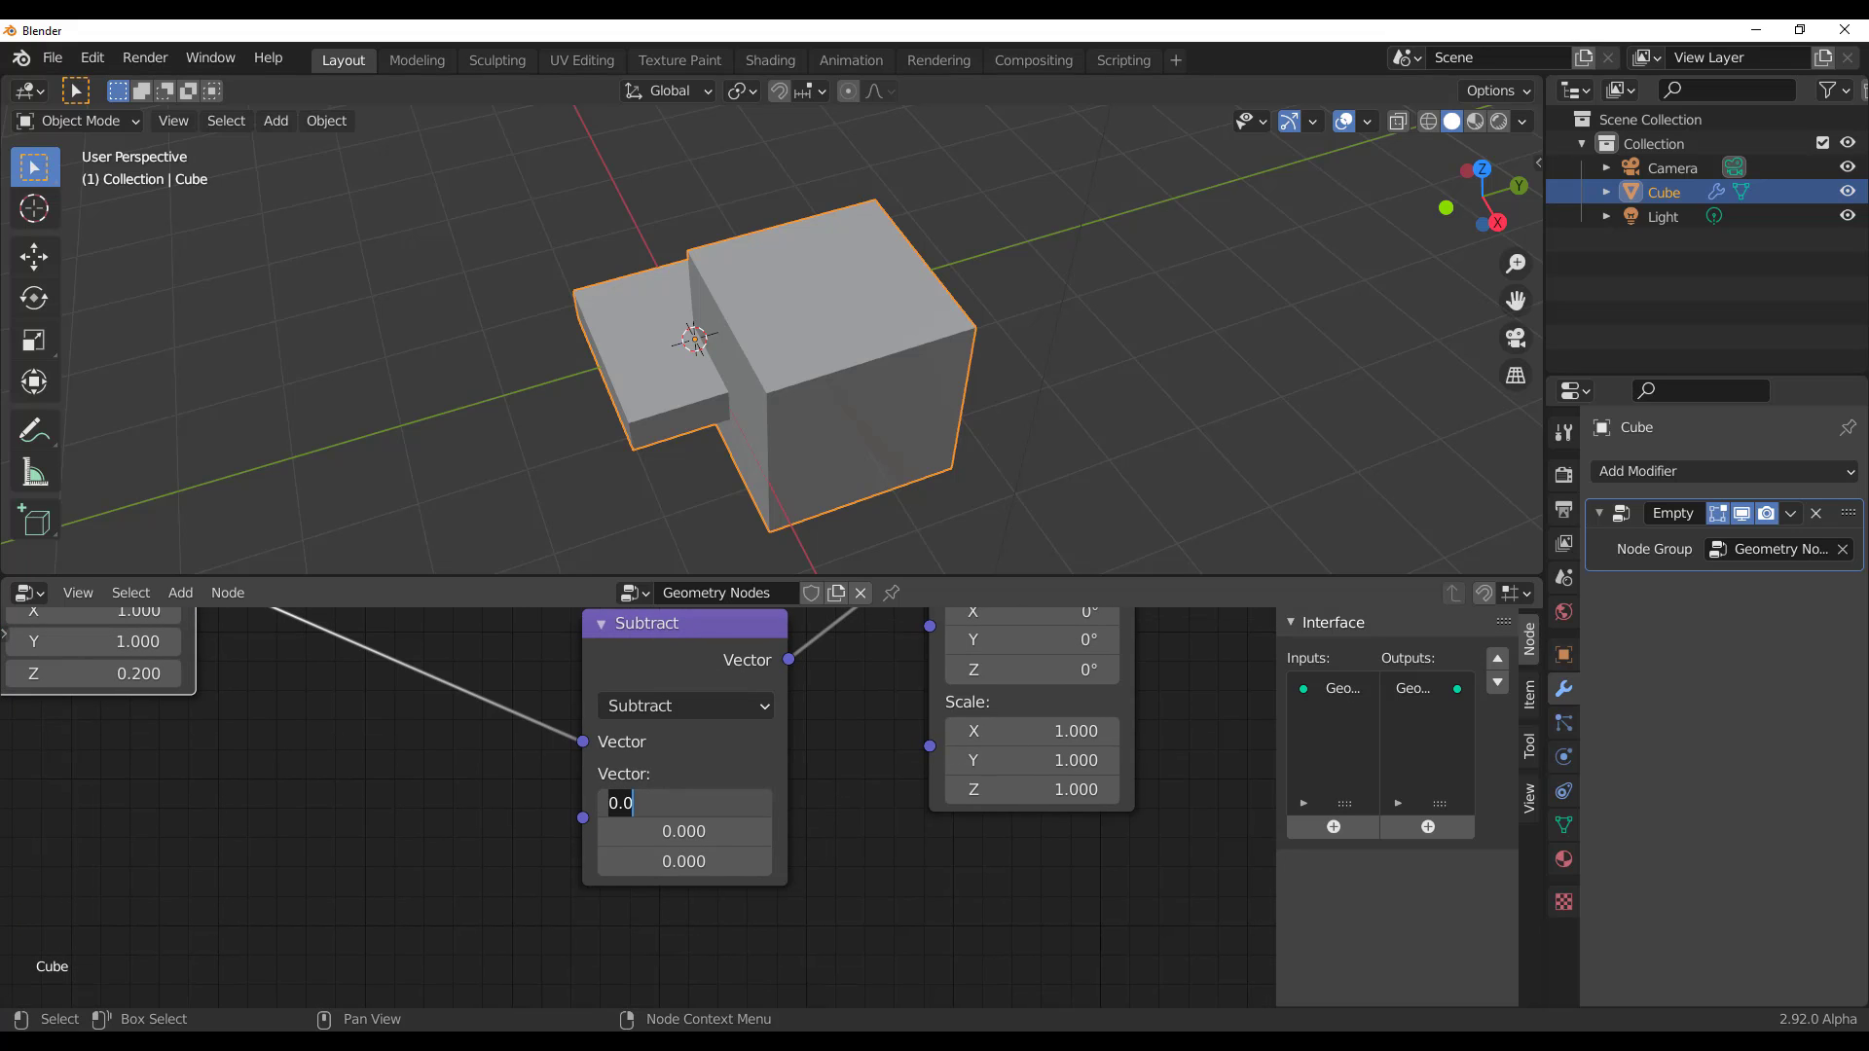
text(0)
key(Tab)
text(0.)
key(Return)
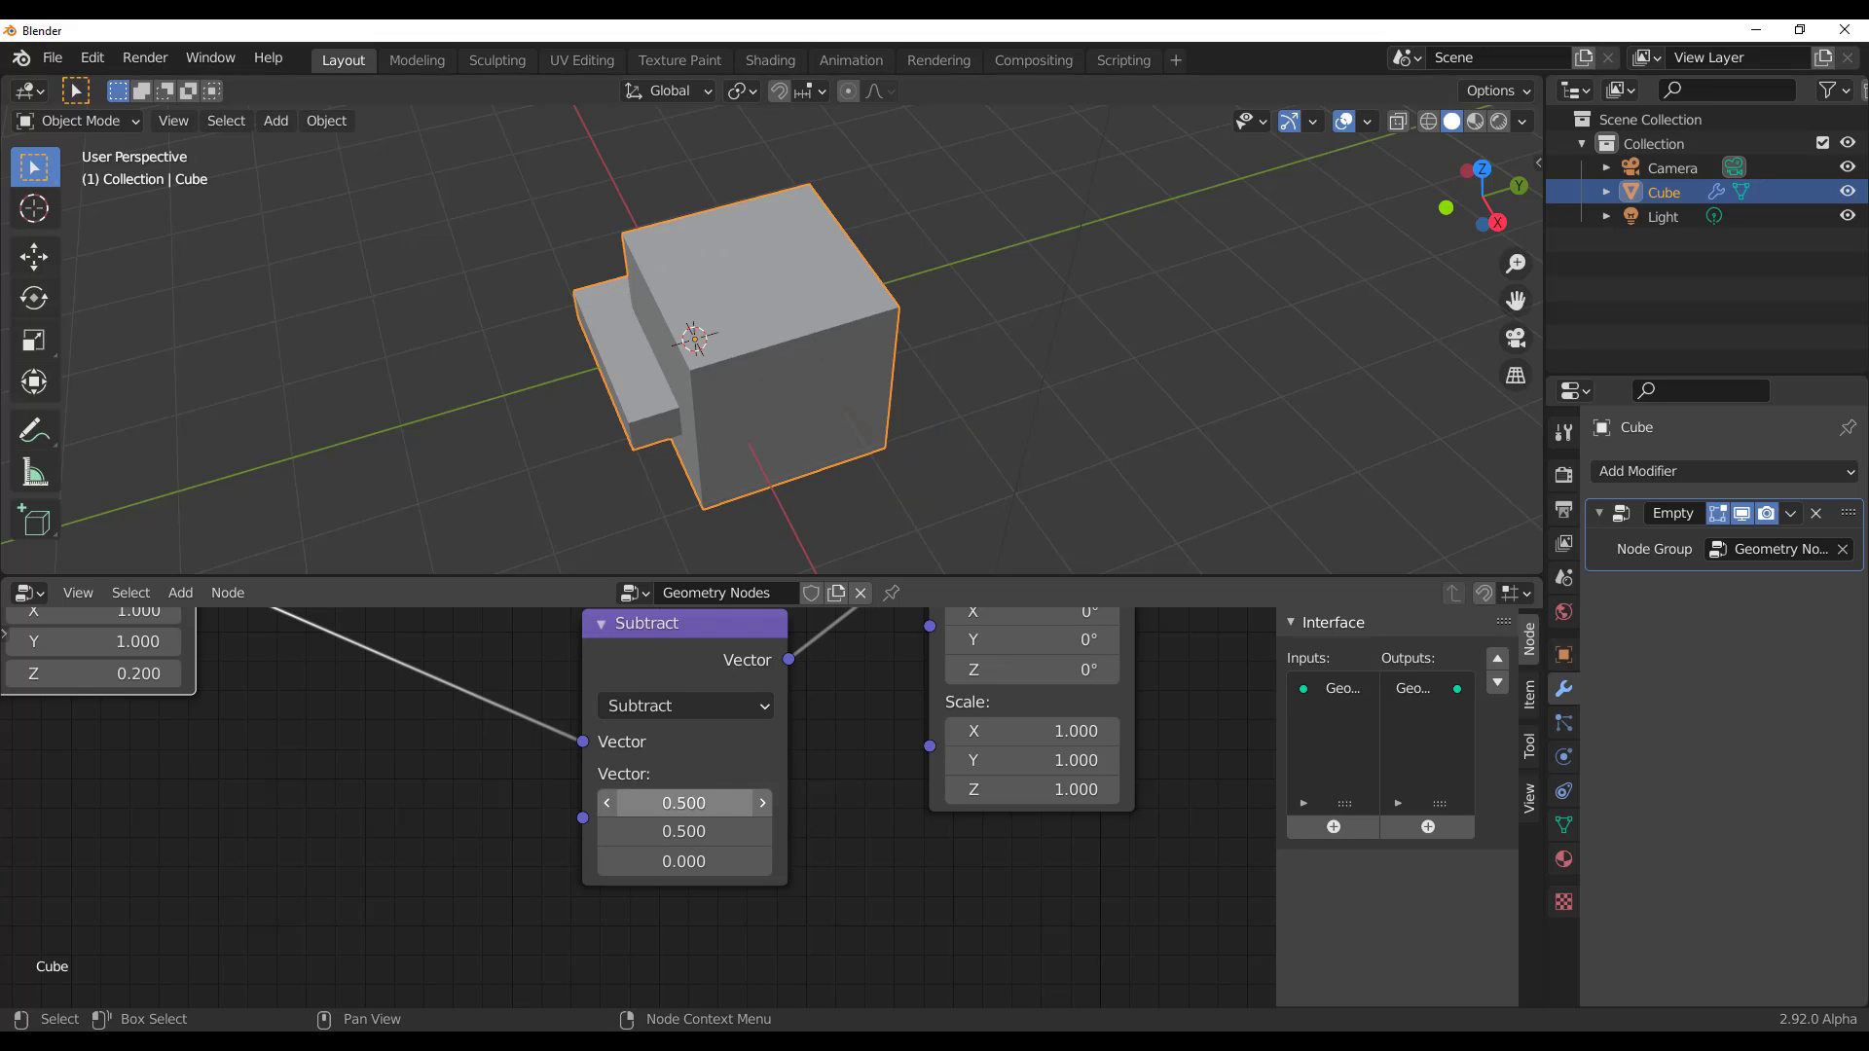
Set the Z of the Subtract node's second vector to 1 to lower the leg block
click(615, 862)
text(1)
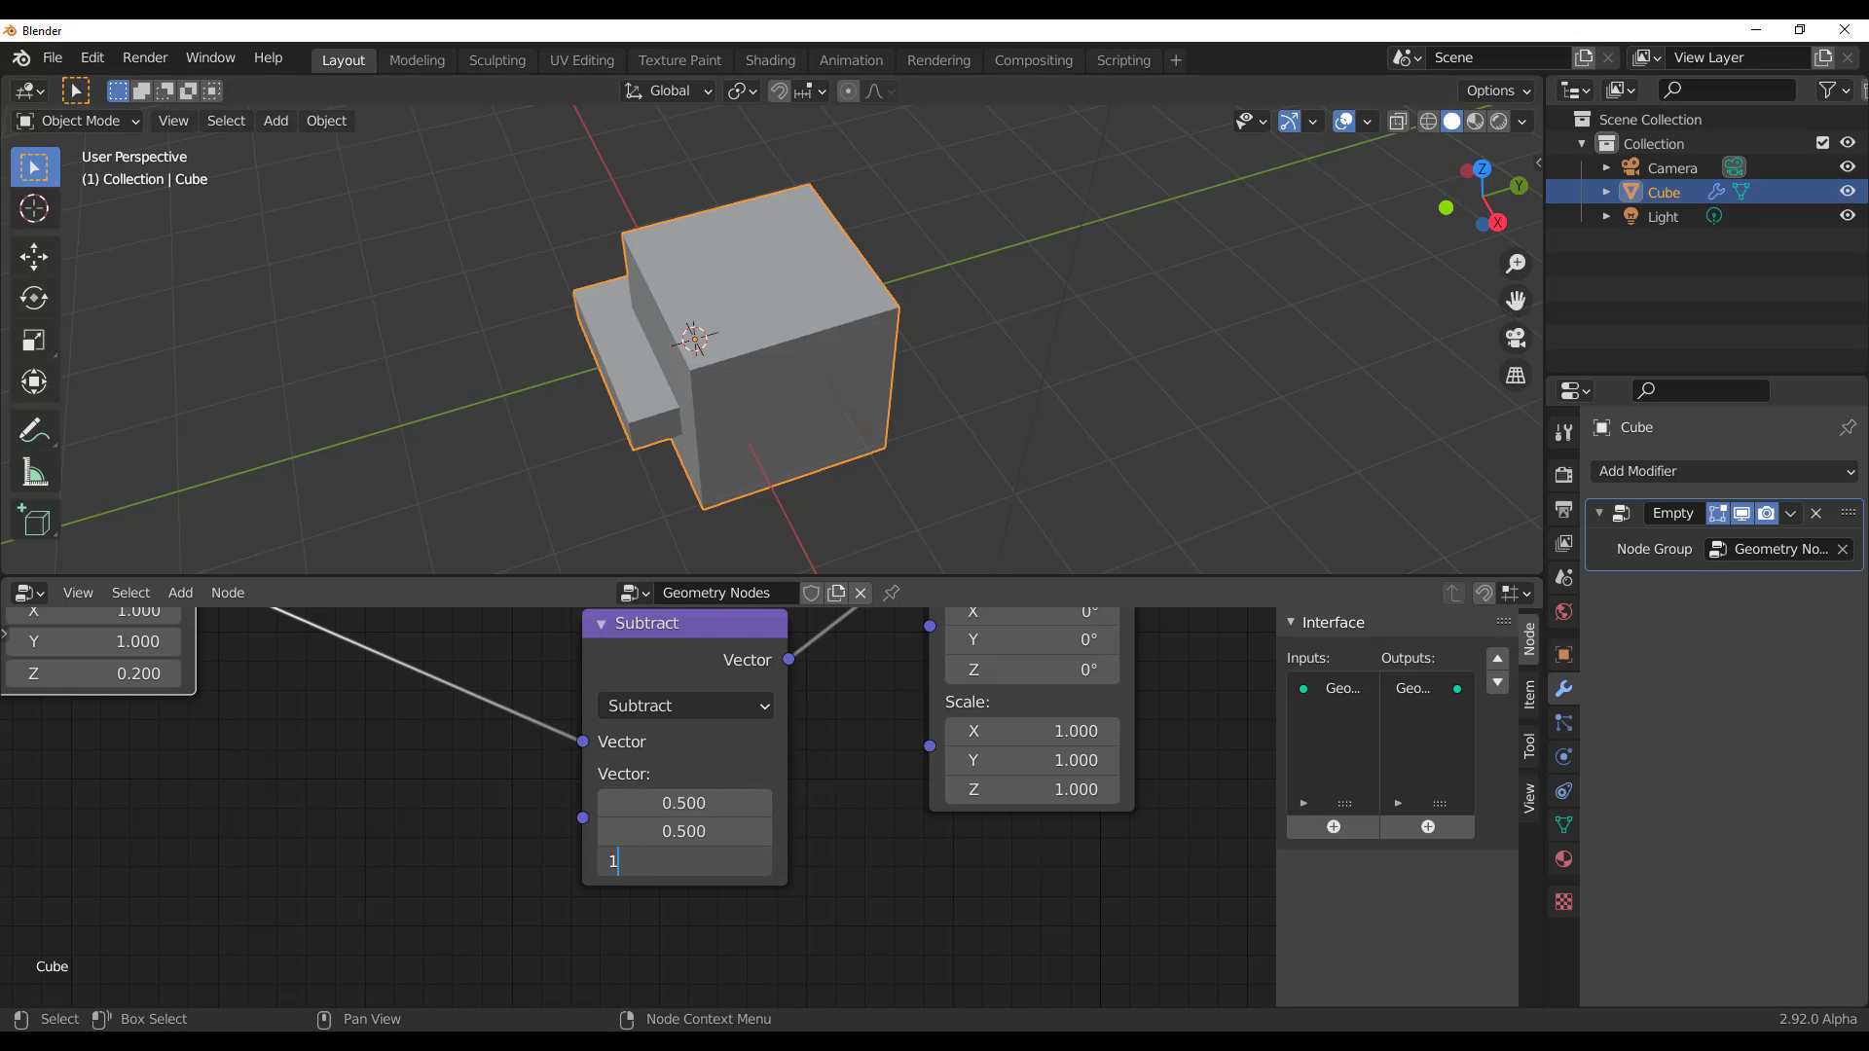
key(Return)
middle_drag(756, 542, 860, 532)
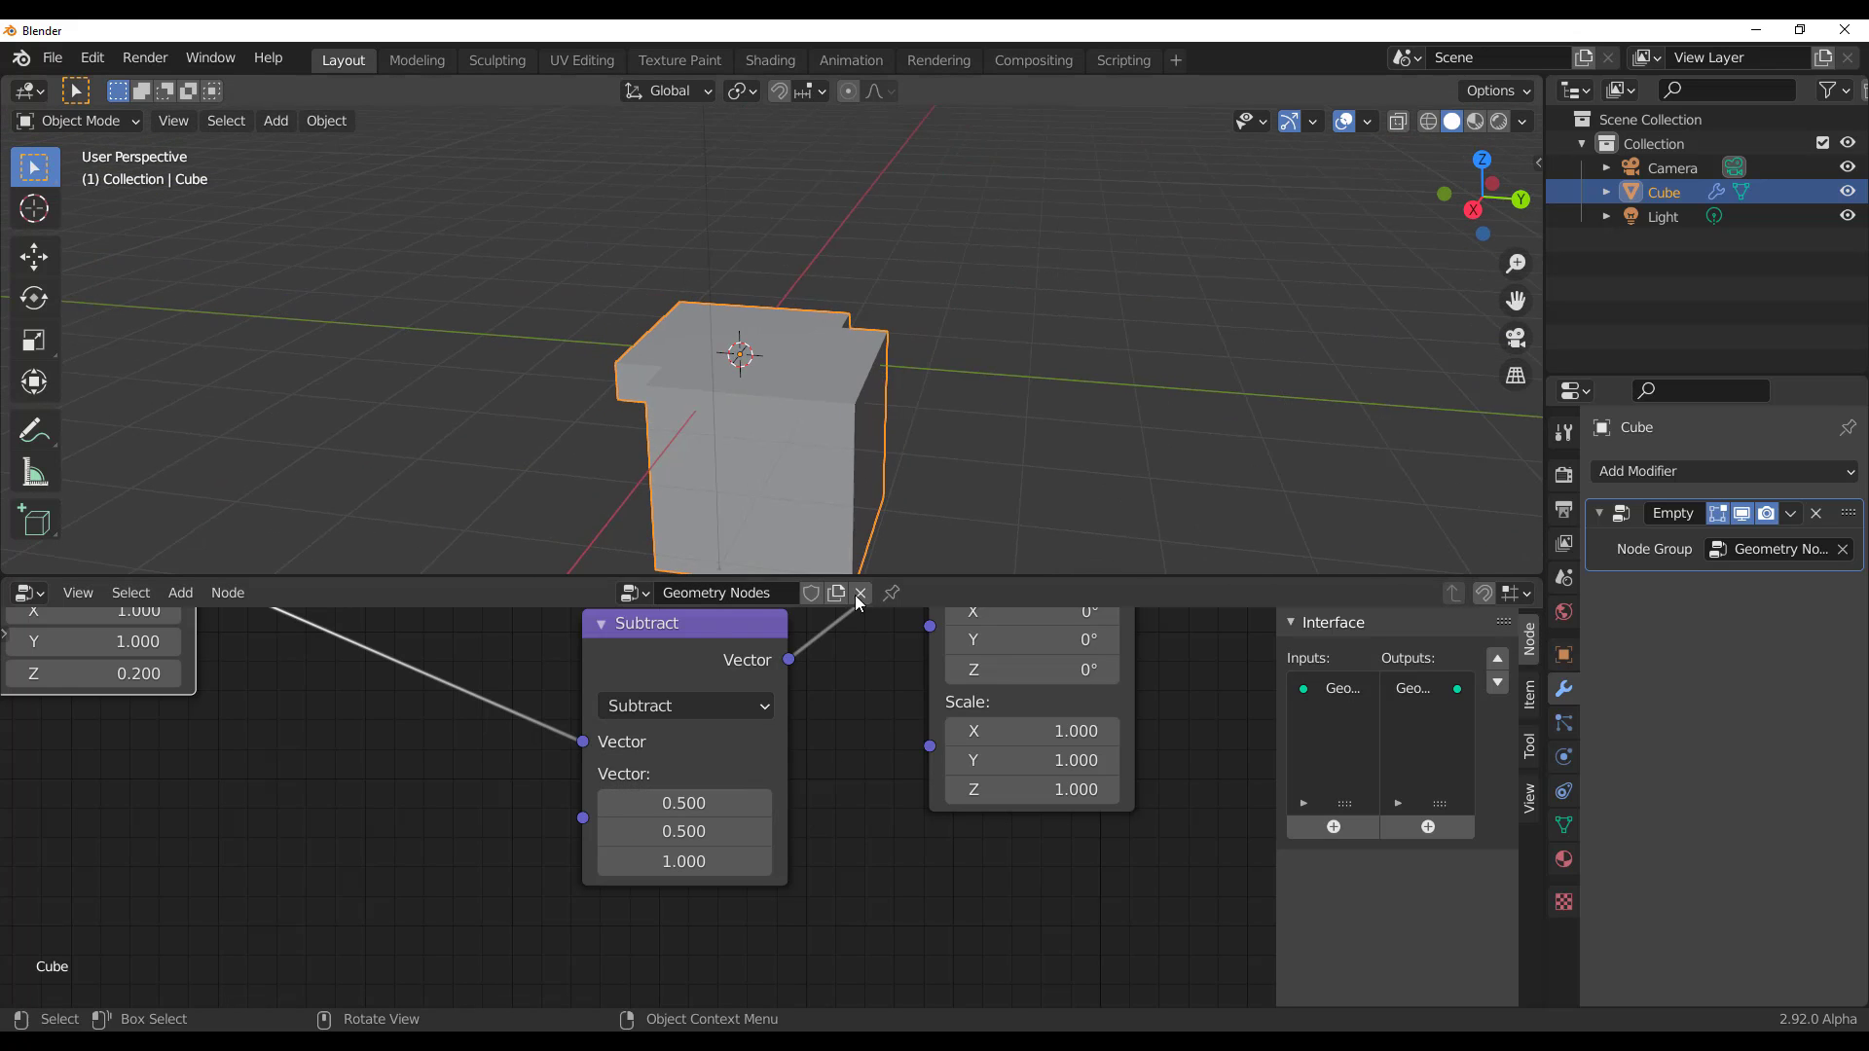
Set the X and Y of the Subtract node's second vector to 0.2
click(623, 802)
text(0.2)
key(Return)
click(701, 832)
text(0)
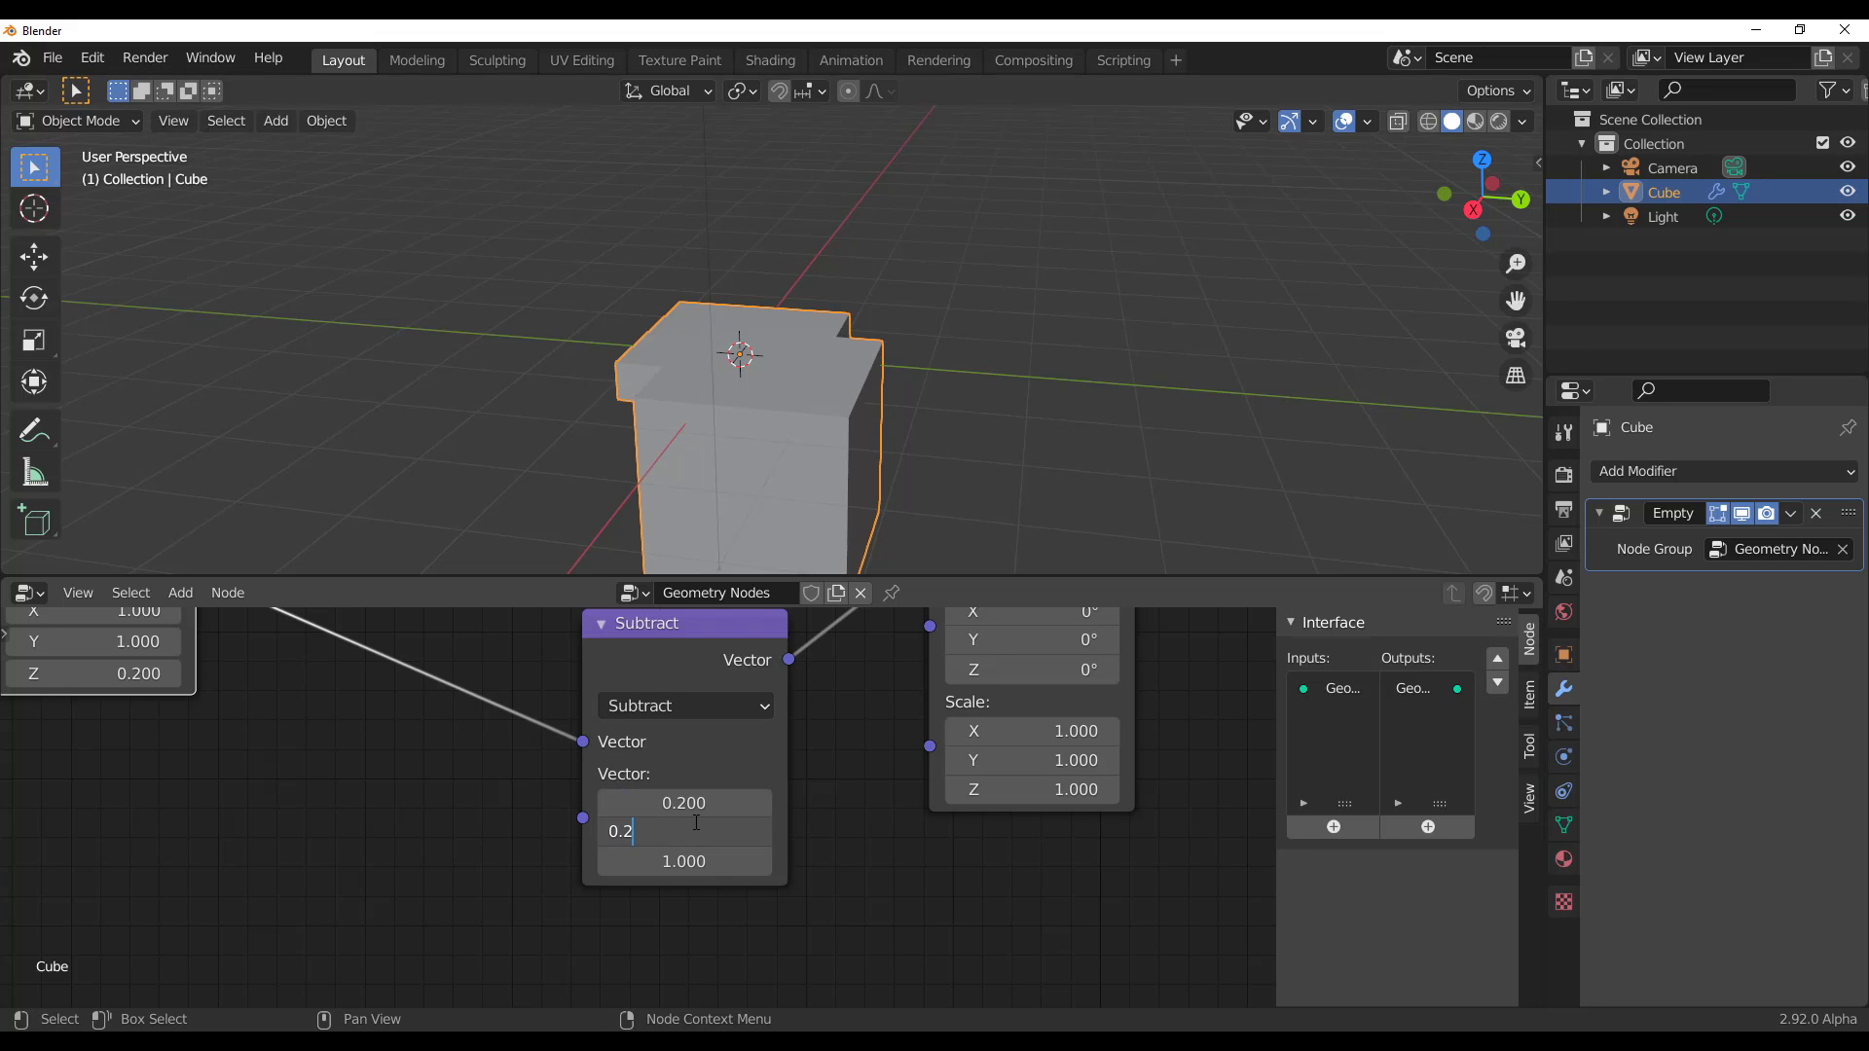
text(.2)
key(Return)
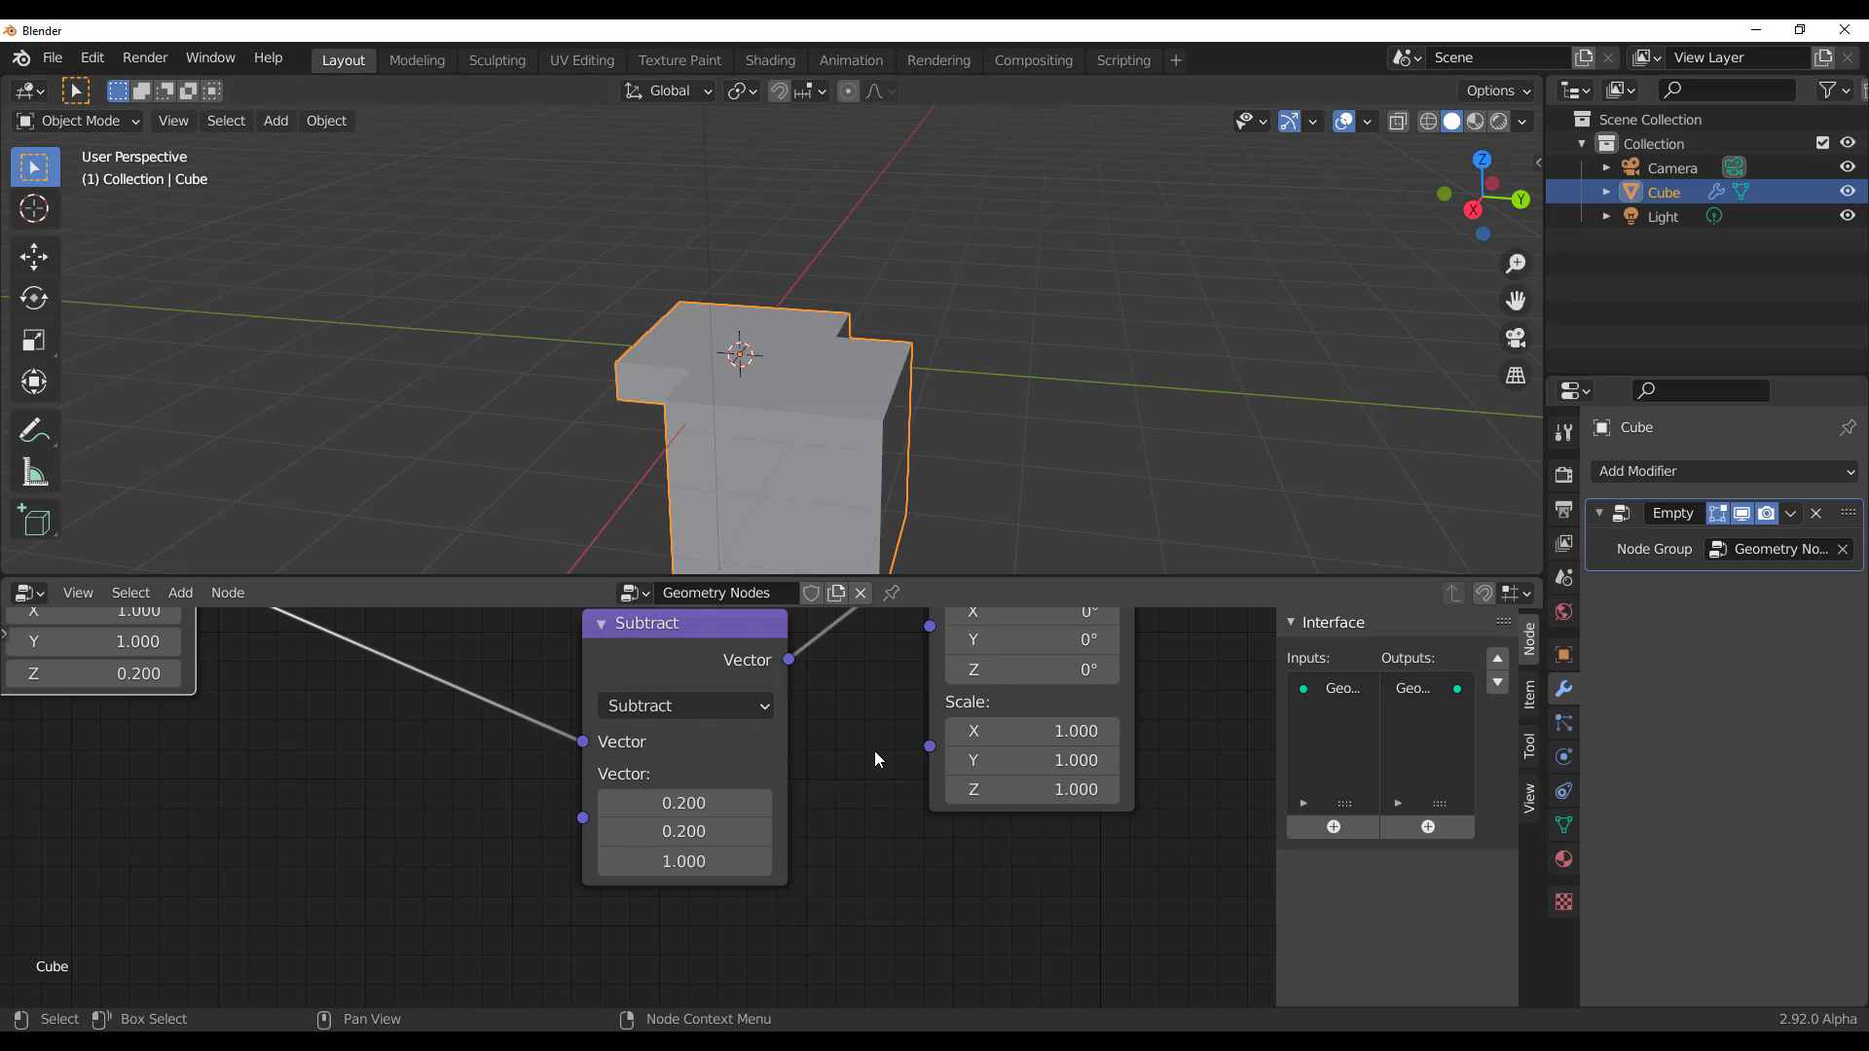
Examine from several angles how the leg block sits against the table top
middle_drag(1043, 460, 1042, 412)
scroll(1042, 412, down, 5)
middle_drag(857, 800, 779, 925)
middle_drag(874, 542, 786, 366)
scroll(787, 366, up, 5)
shift+middle_drag(818, 456, 691, 255)
scroll(691, 255, up, 4)
shift+middle_drag(750, 388, 706, 513)
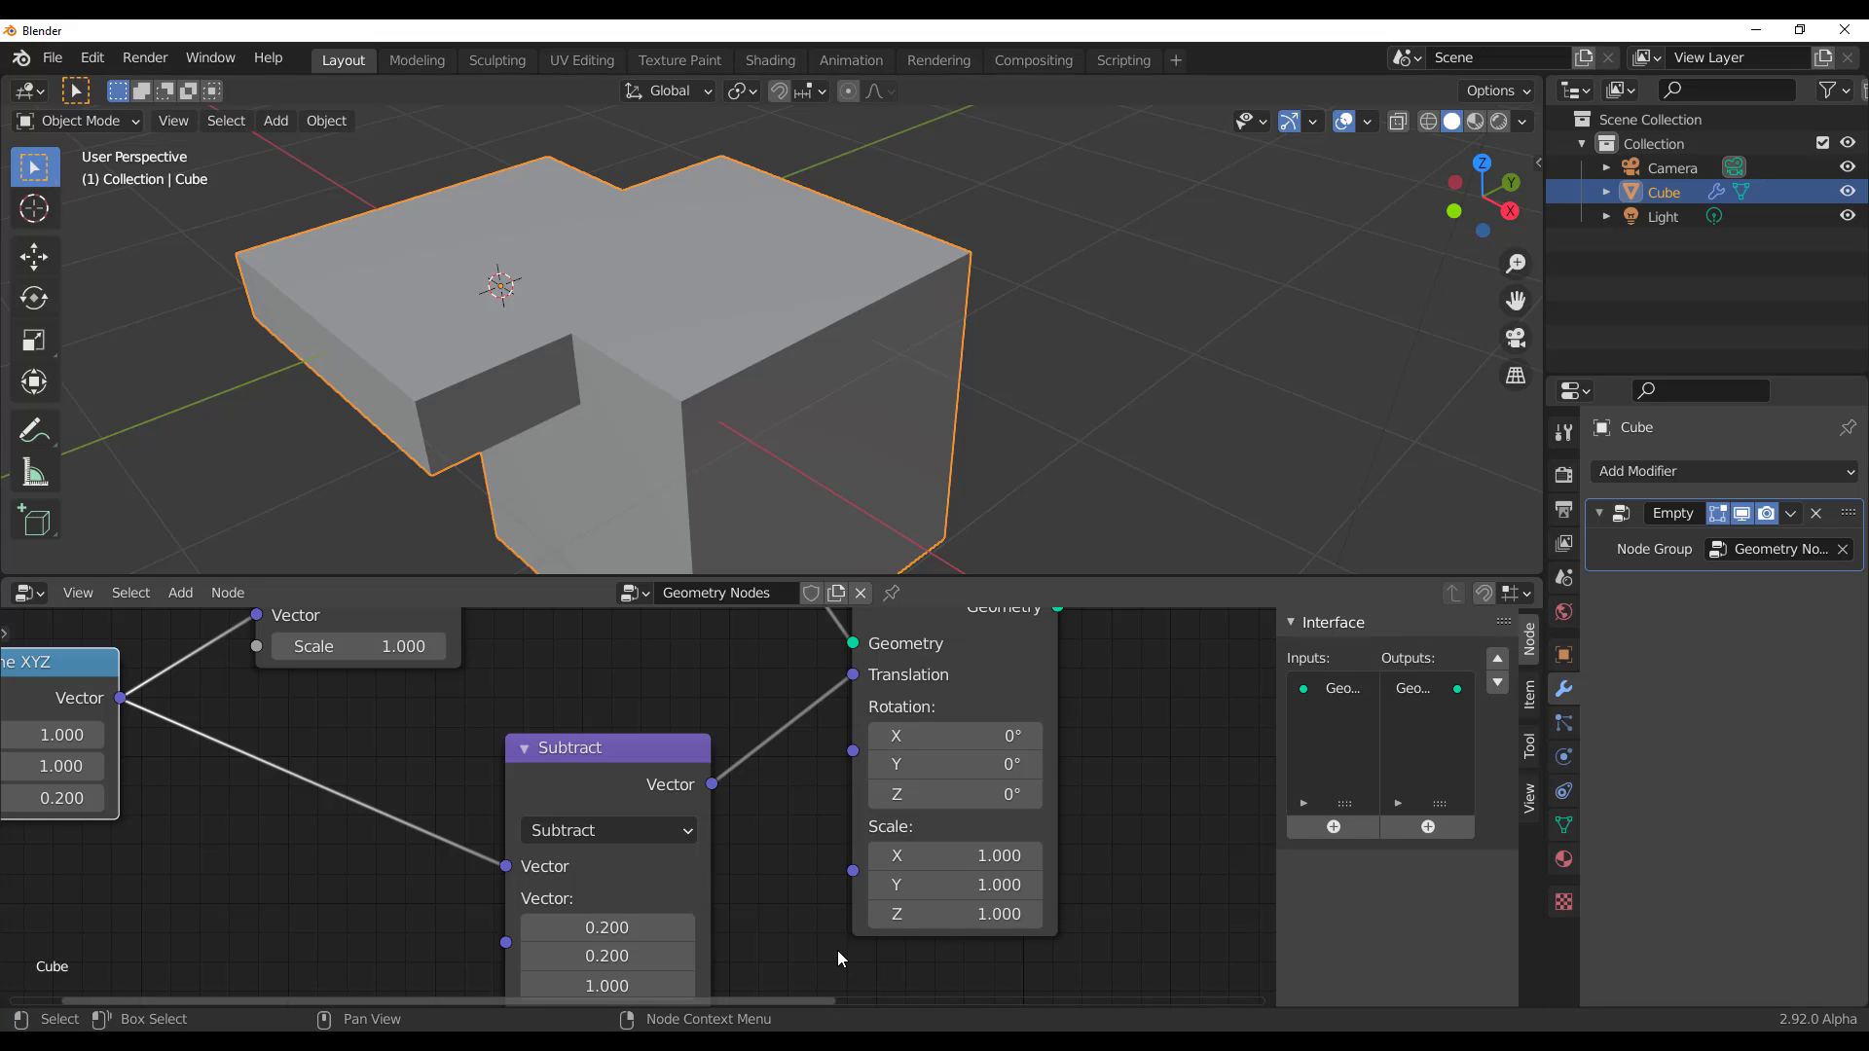
Set the lower Transform node's Scale to 0.1 in X and Y to form a thin table leg
click(954, 855)
text(1.0)
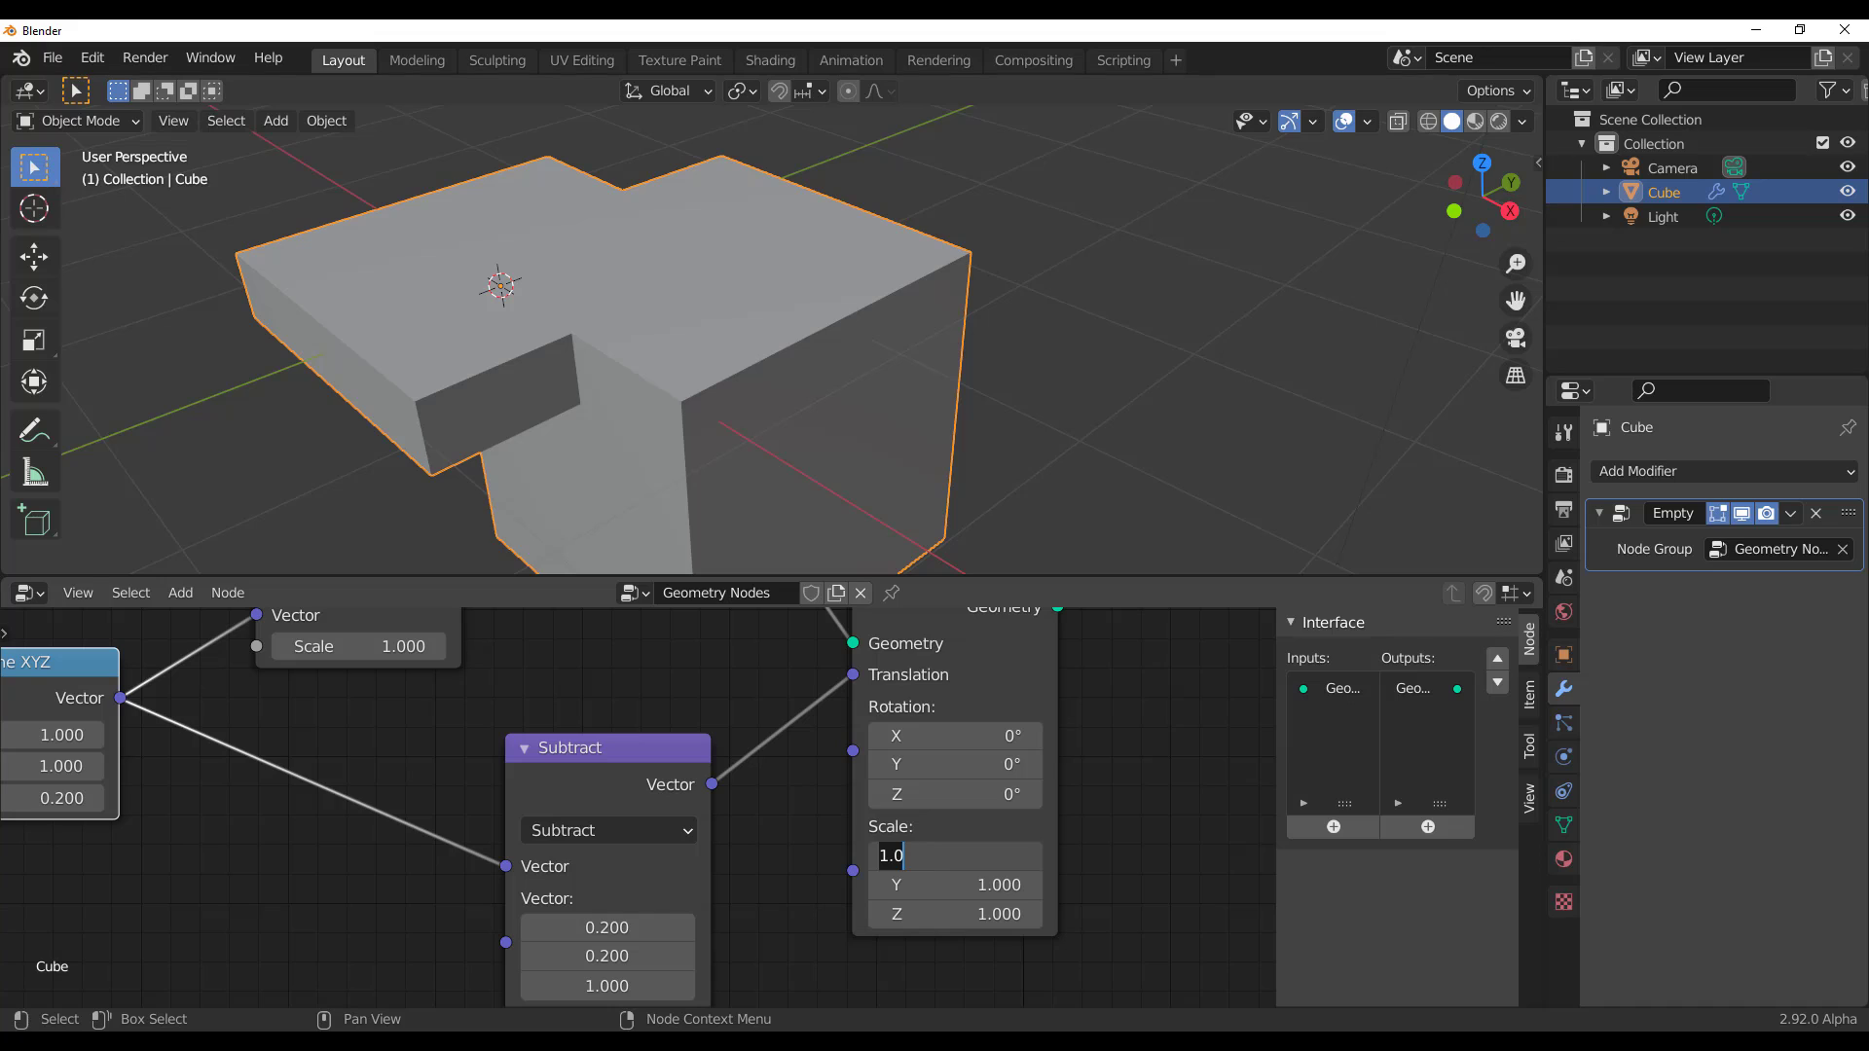
text(0)
key(Tab)
text(0.)
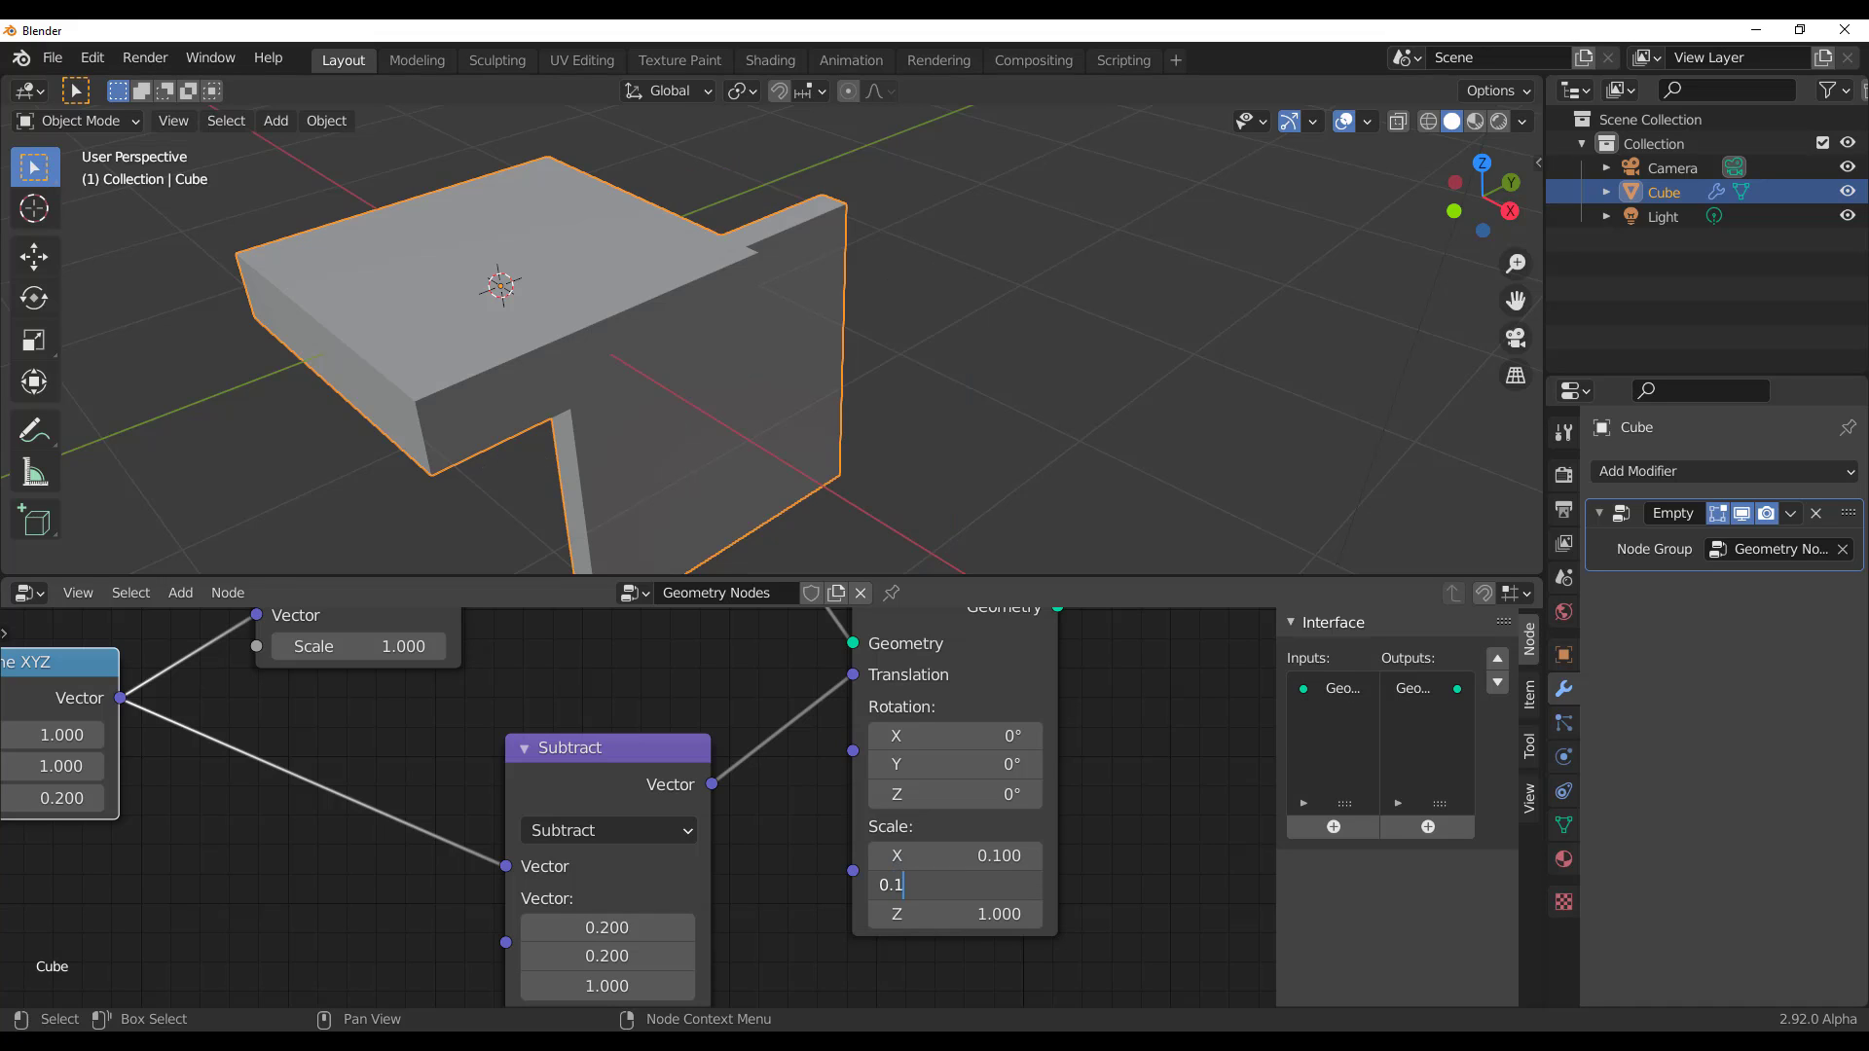
text(1)
key(Return)
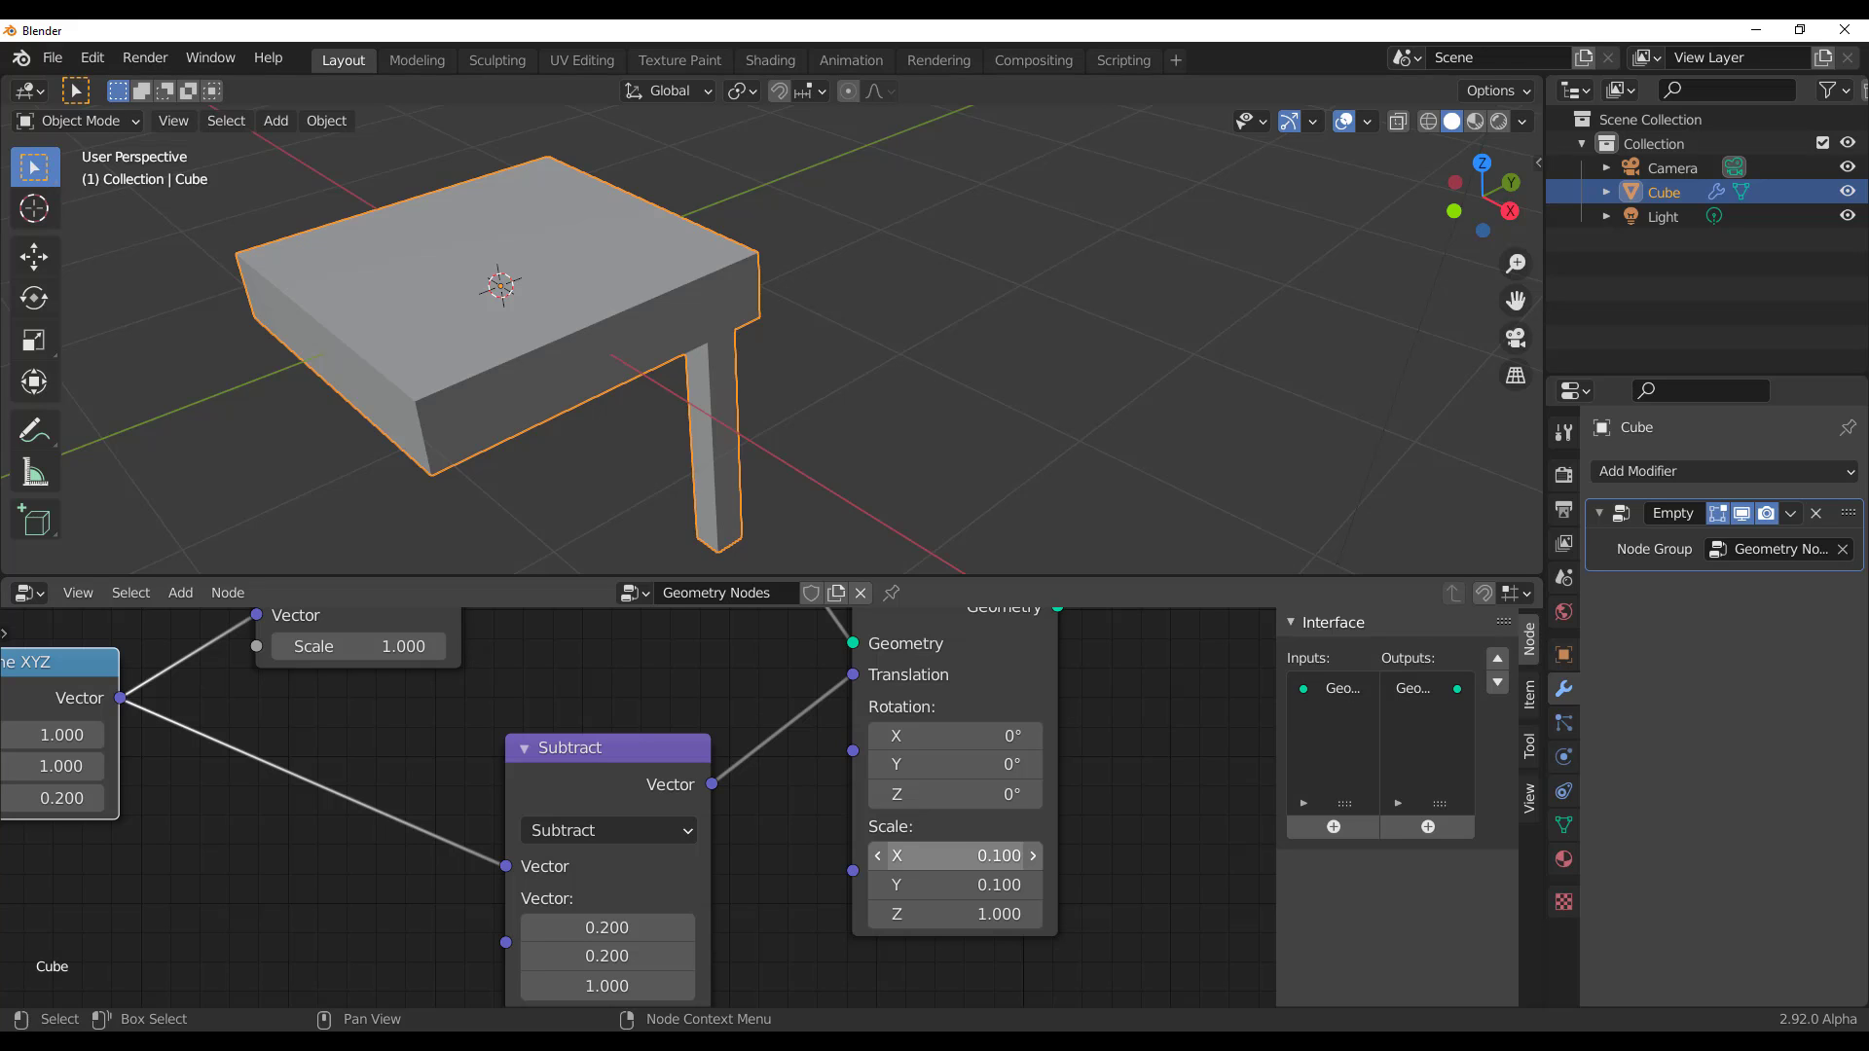
Test the table's proportions by varying the Combine XYZ node's X between -0.4 and 2 and raising its Y to 2.4
scroll(937, 382, down, 5)
middle_drag(936, 383, 882, 370)
scroll(886, 404, up, 3)
scroll(851, 351, down, 5)
scroll(744, 347, up, 6)
middle_drag(118, 839, 545, 869)
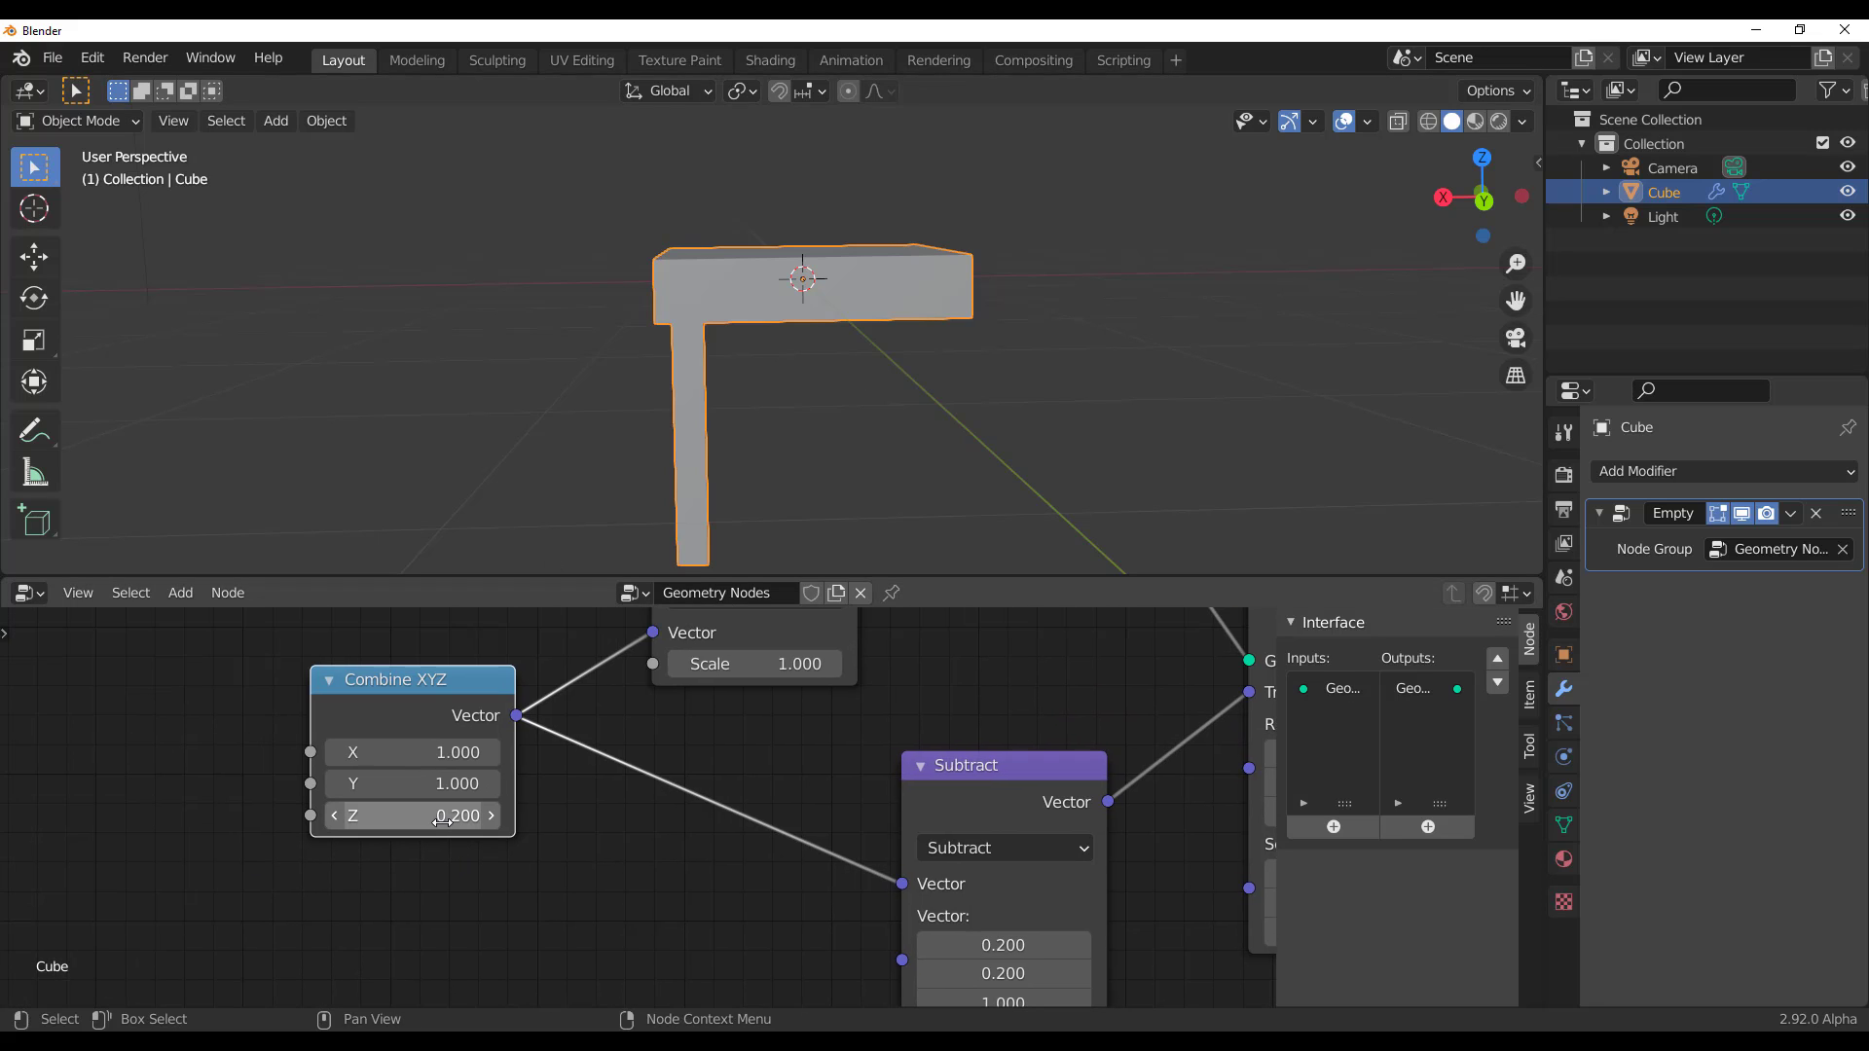
drag(387, 755, 474, 721)
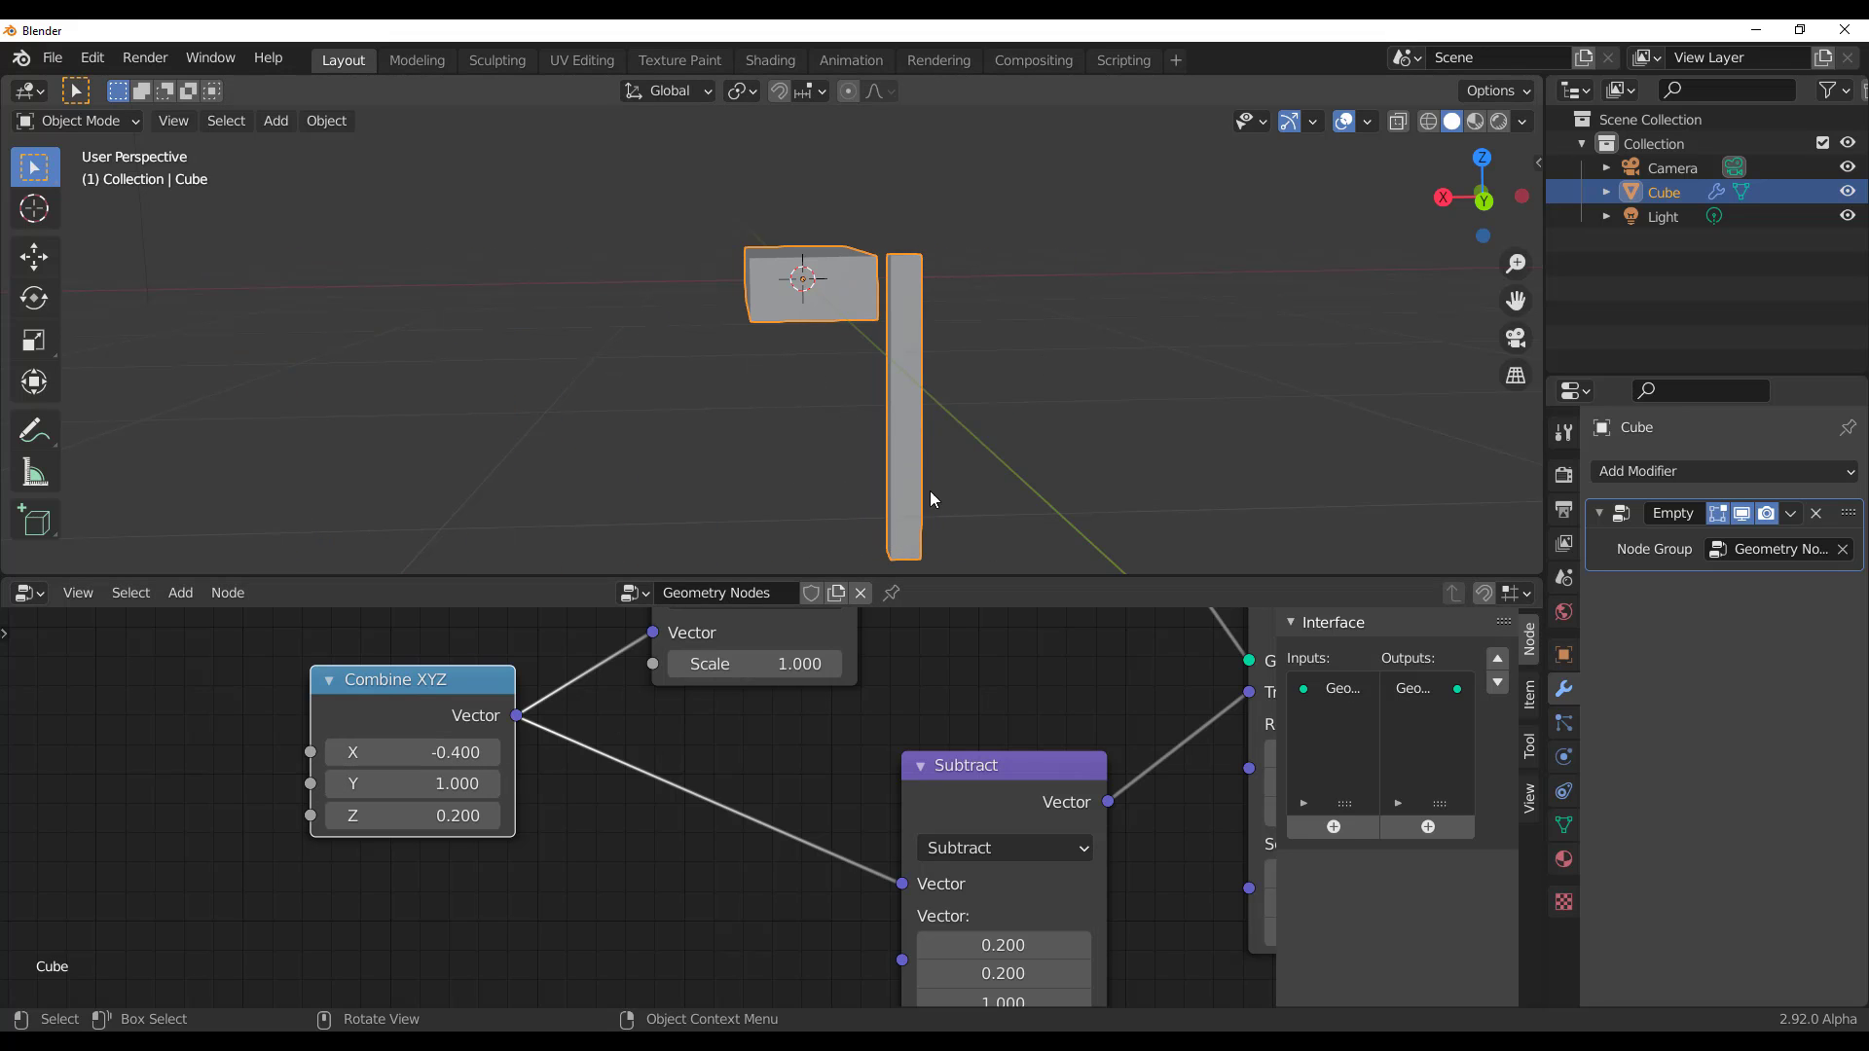
drag(397, 752, 489, 752)
scroll(434, 406, down, 4)
middle_drag(434, 406, 574, 468)
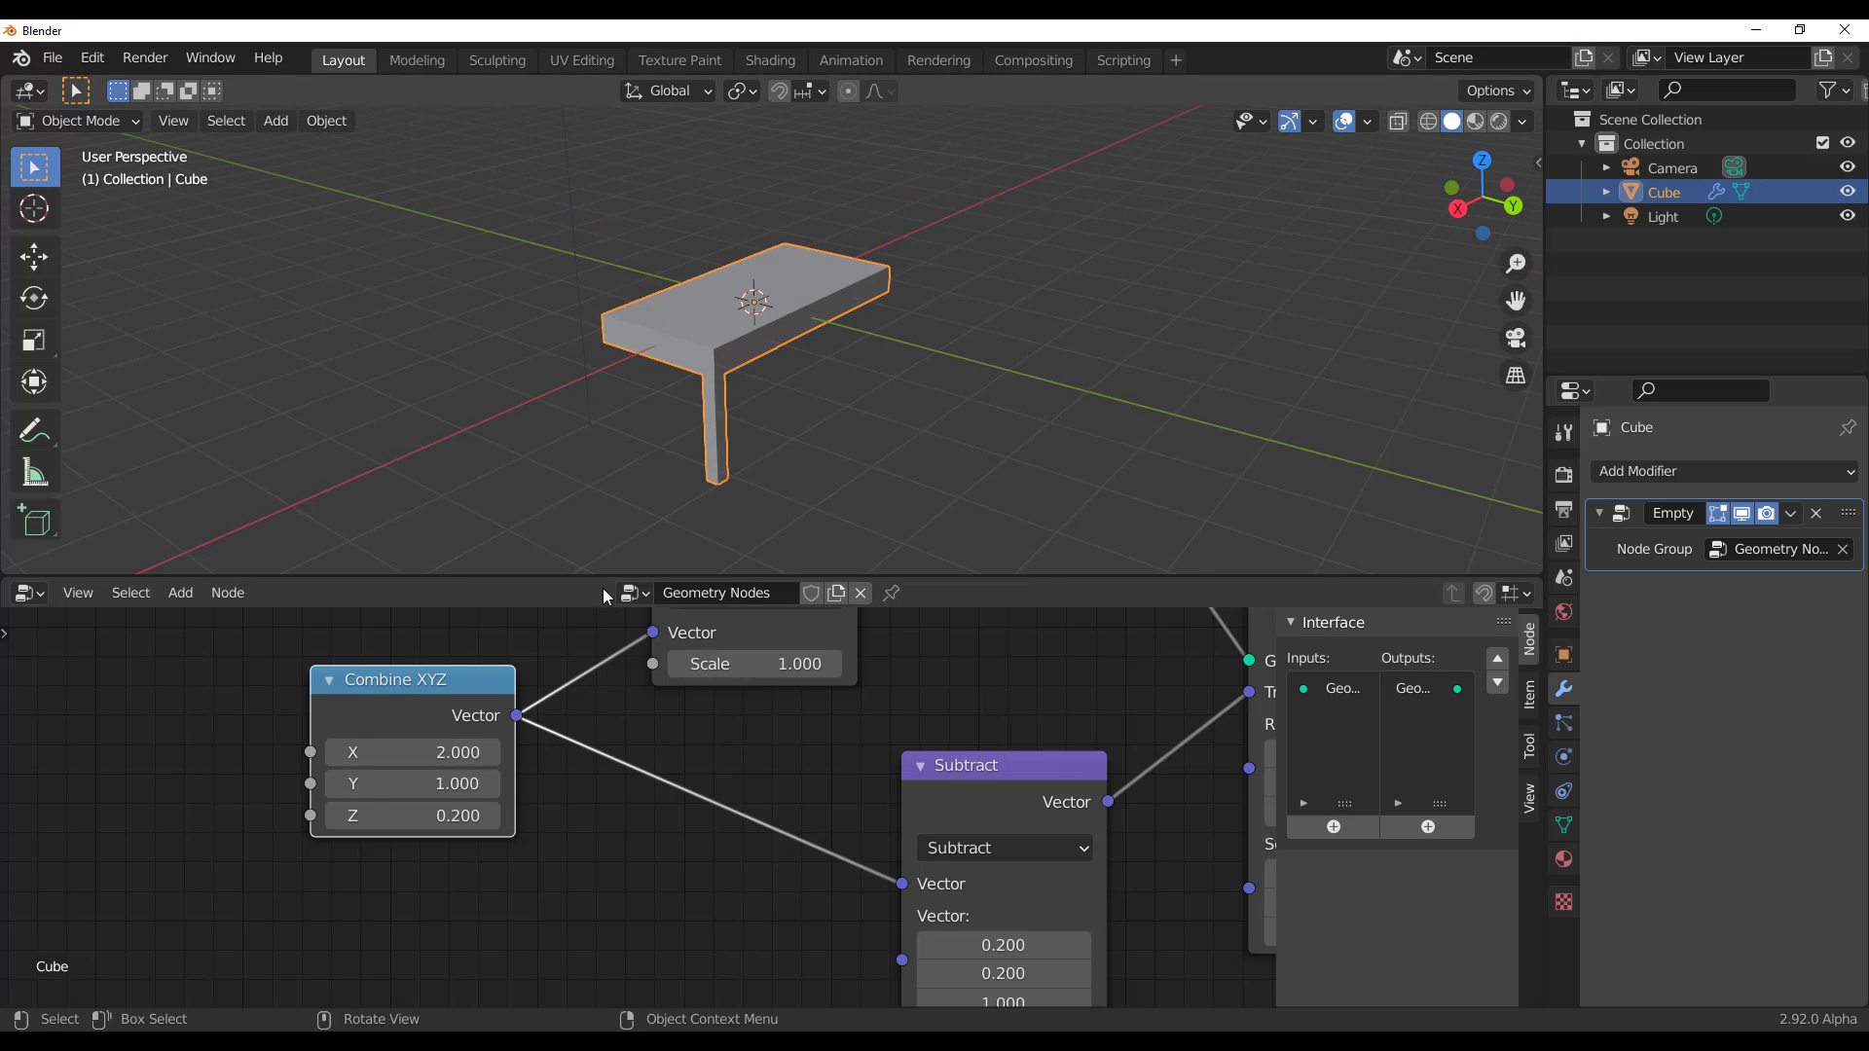
mouse_move(405, 783)
mouse_down()
mouse_move(462, 752)
mouse_move(415, 751)
mouse_up()
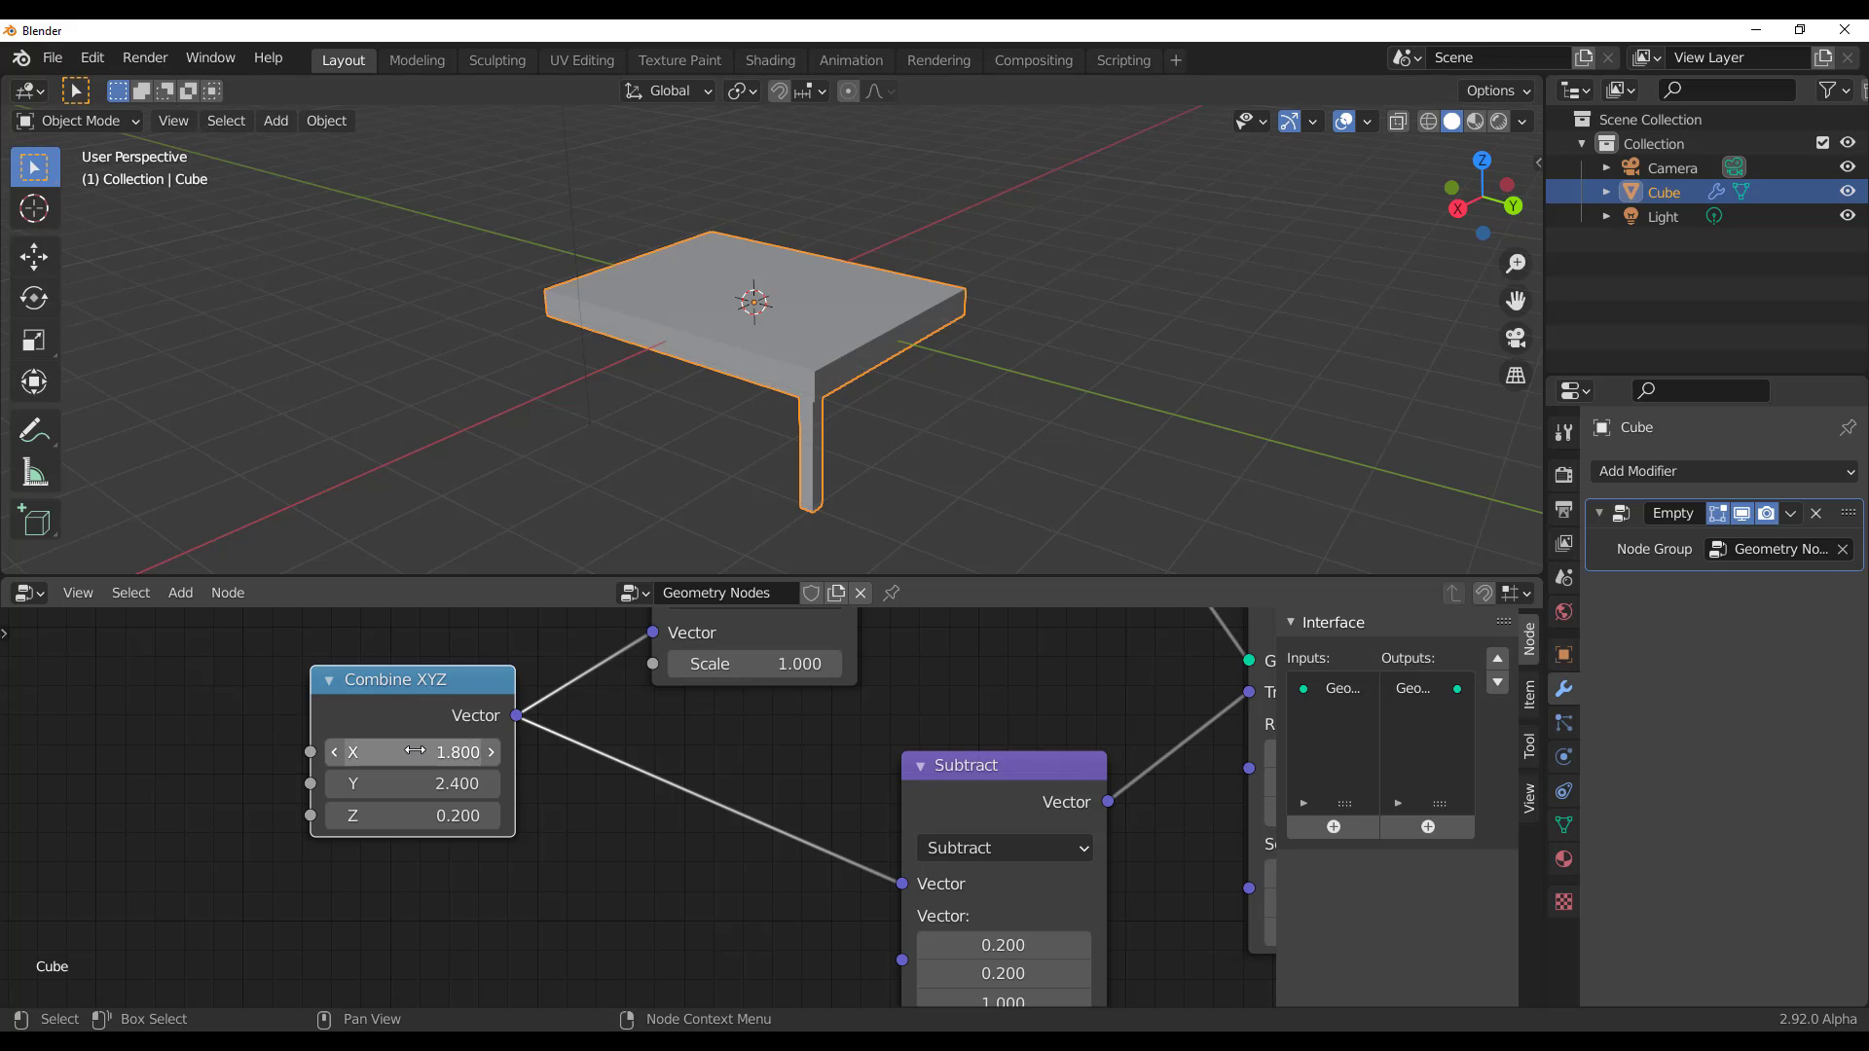
Reset the Combine XYZ node's X and Y to 1
click(415, 752)
text(1)
key(Tab)
text(1)
key(Return)
middle_drag(909, 266, 845, 383)
middle_drag(668, 757, 296, 741)
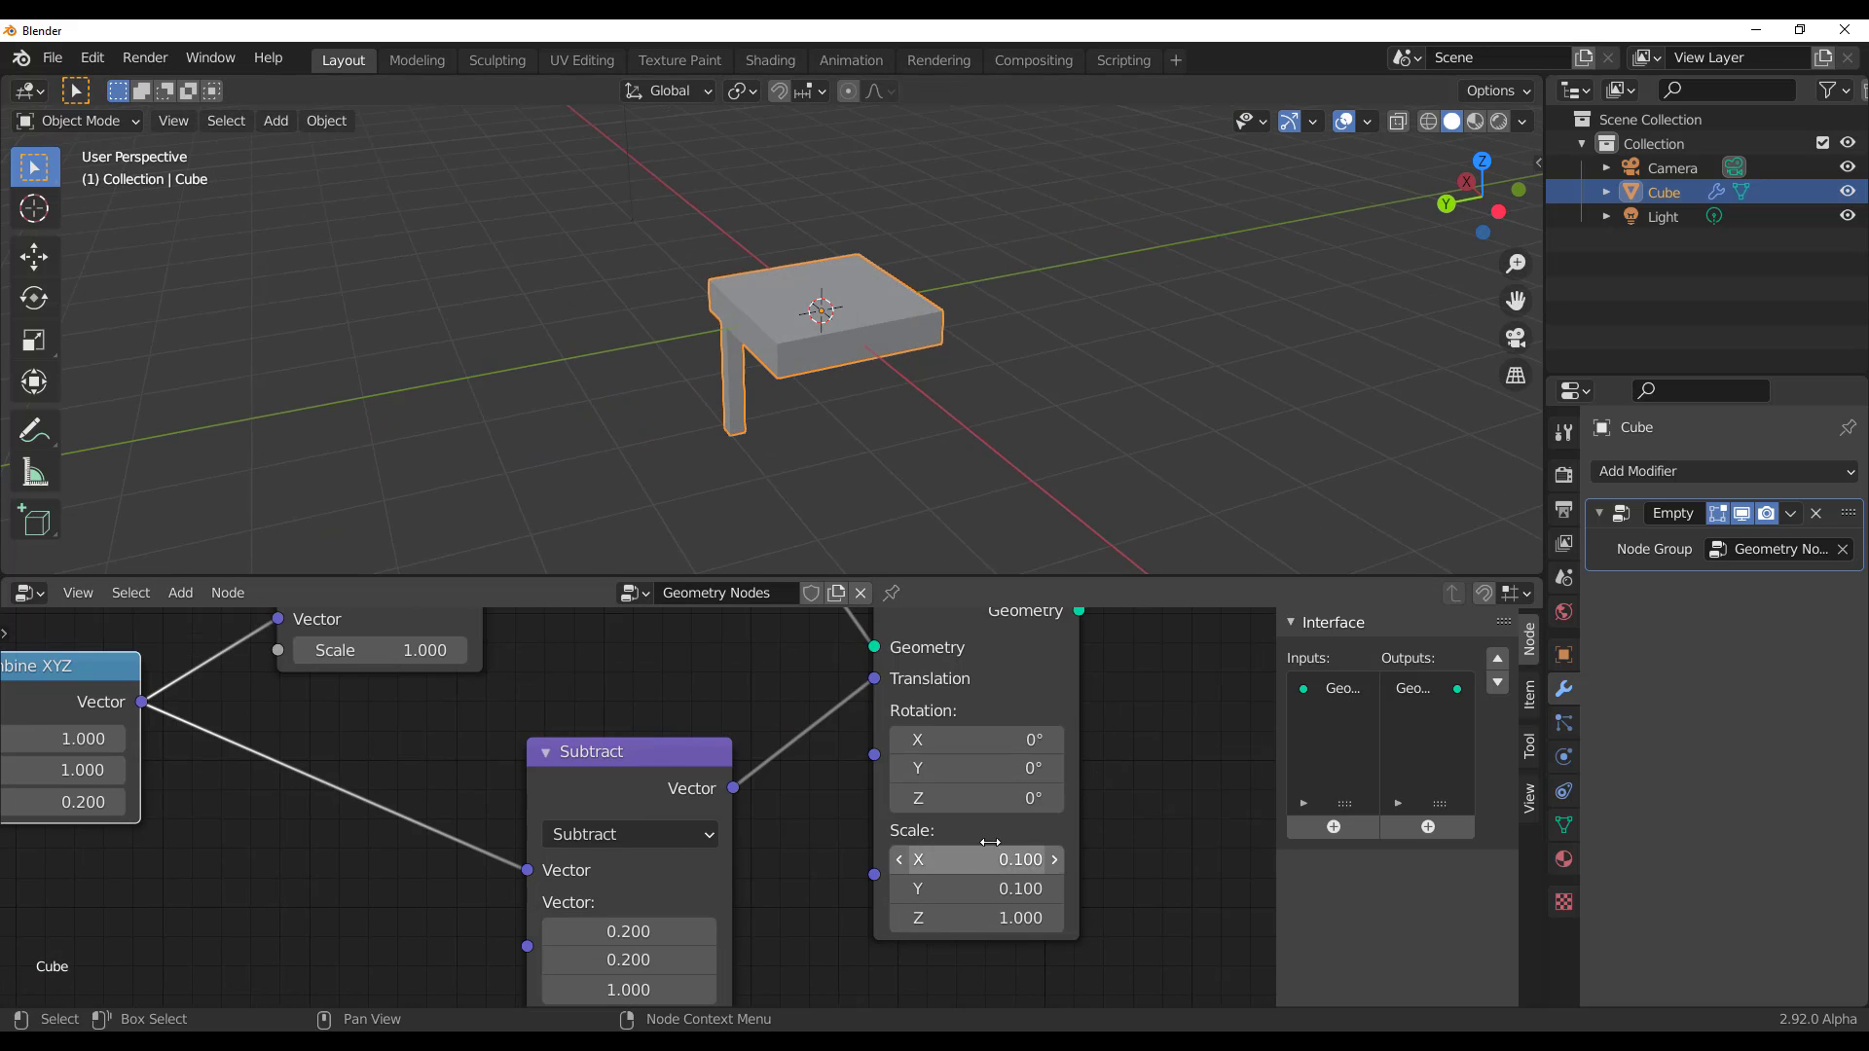
Move the Group Output node farther from the Join Geometry node to make room for more nodes between them
middle_drag(1087, 794, 804, 852)
middle_drag(864, 380, 833, 303)
scroll(931, 358, up, 3)
scroll(868, 711, down, 4)
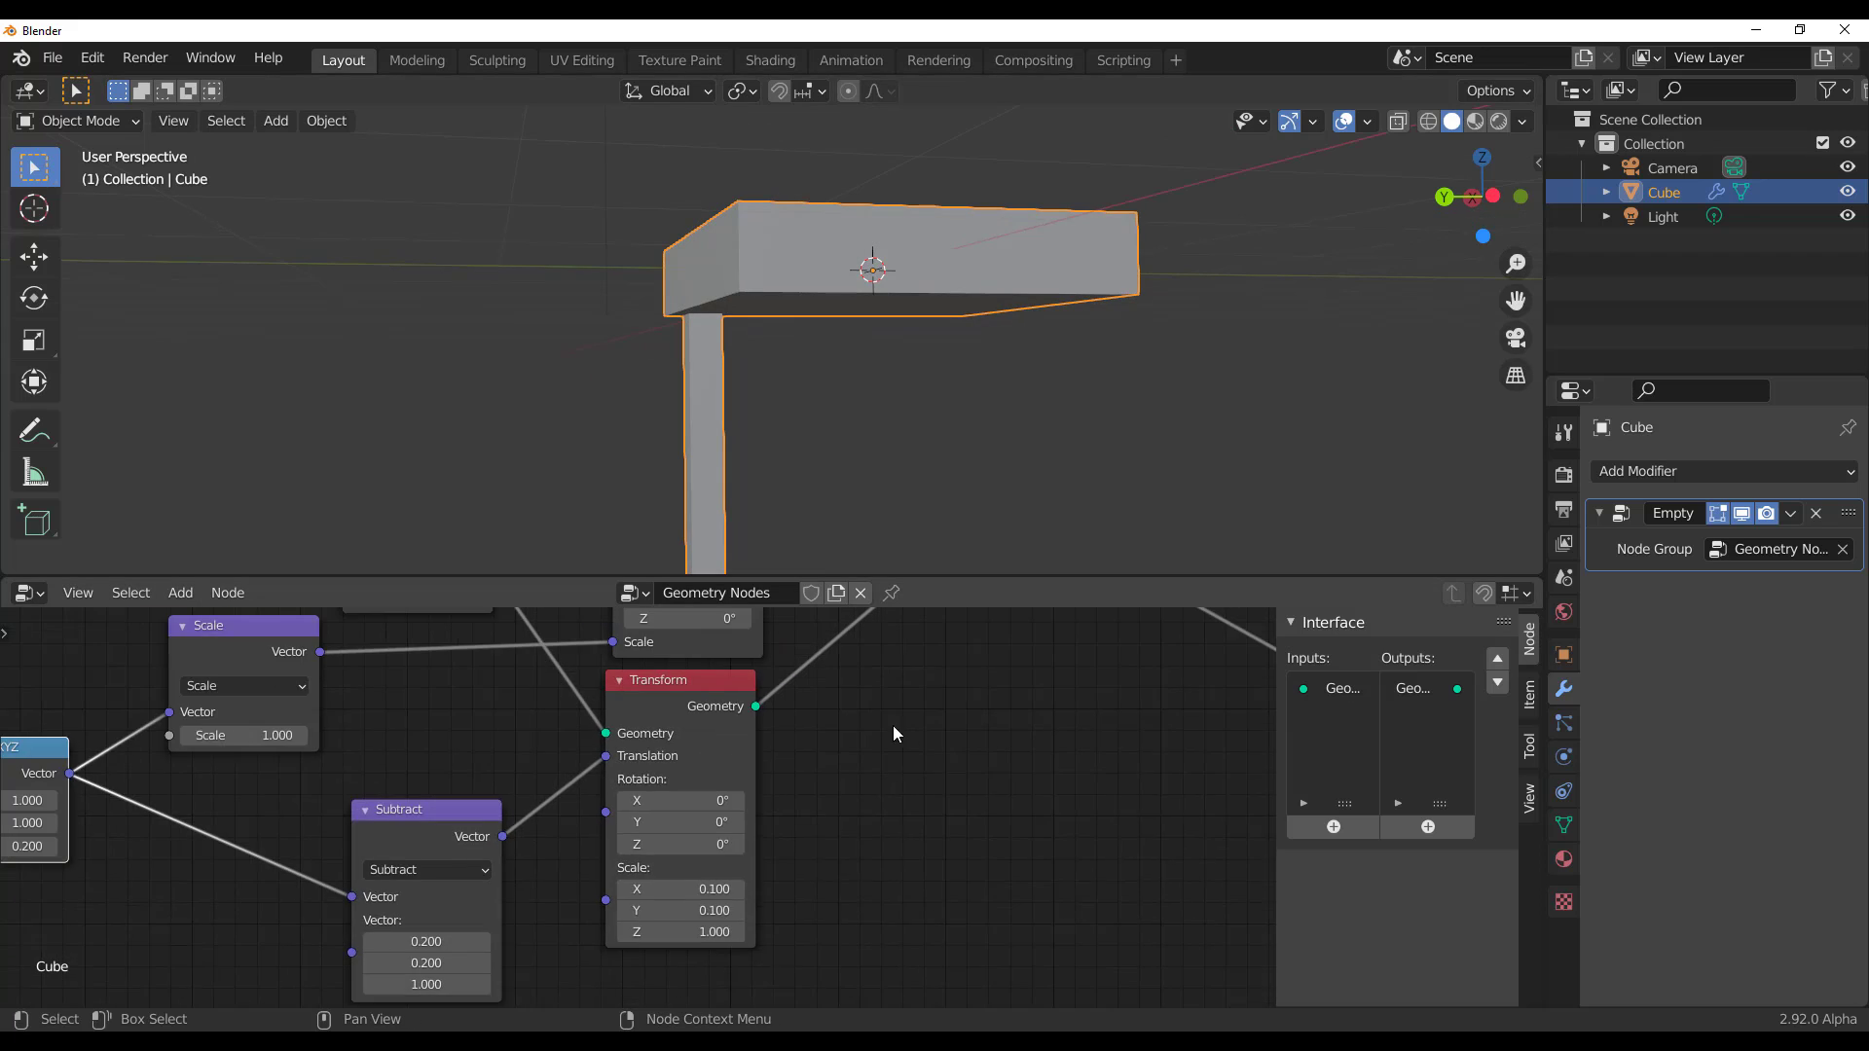
middle_drag(894, 755, 701, 901)
scroll(1061, 913, up, 1)
middle_drag(1061, 914, 808, 913)
drag(974, 837, 1139, 799)
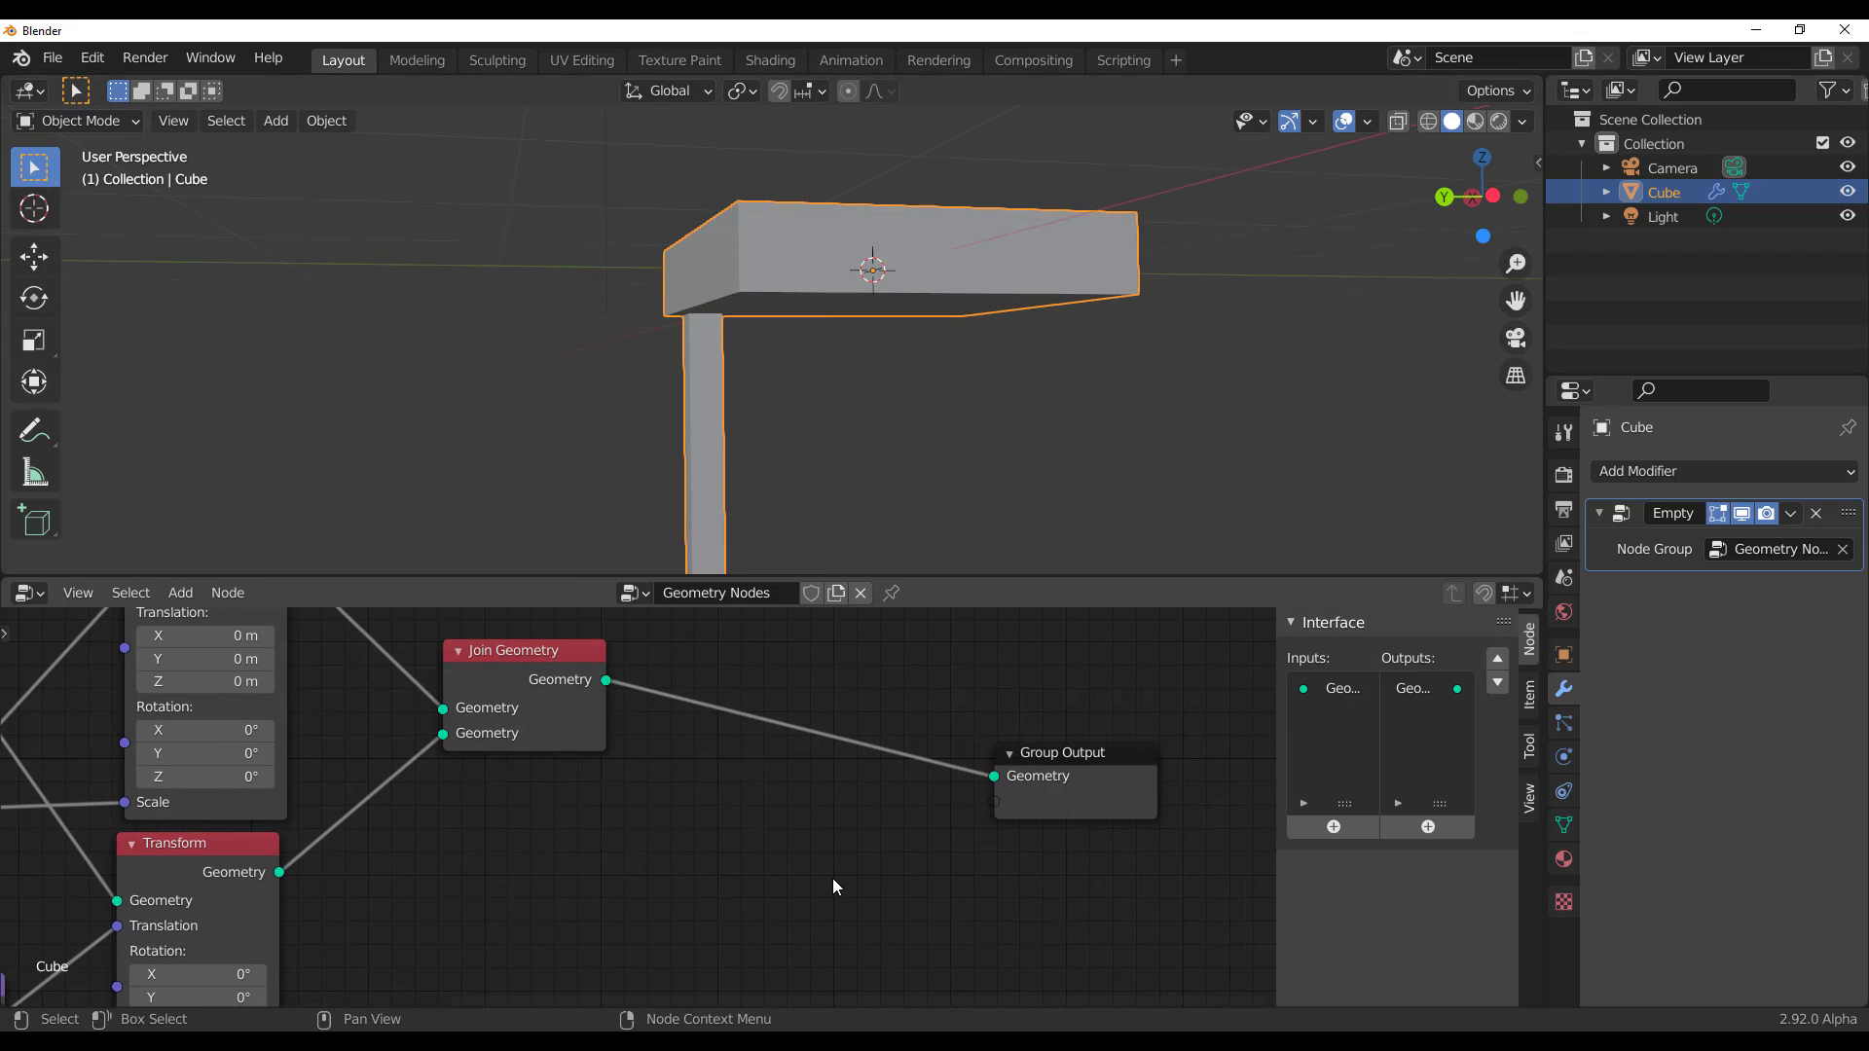
Add a new Transform node below the link between Join Geometry and Group Output
key(shift+a)
click(745, 751)
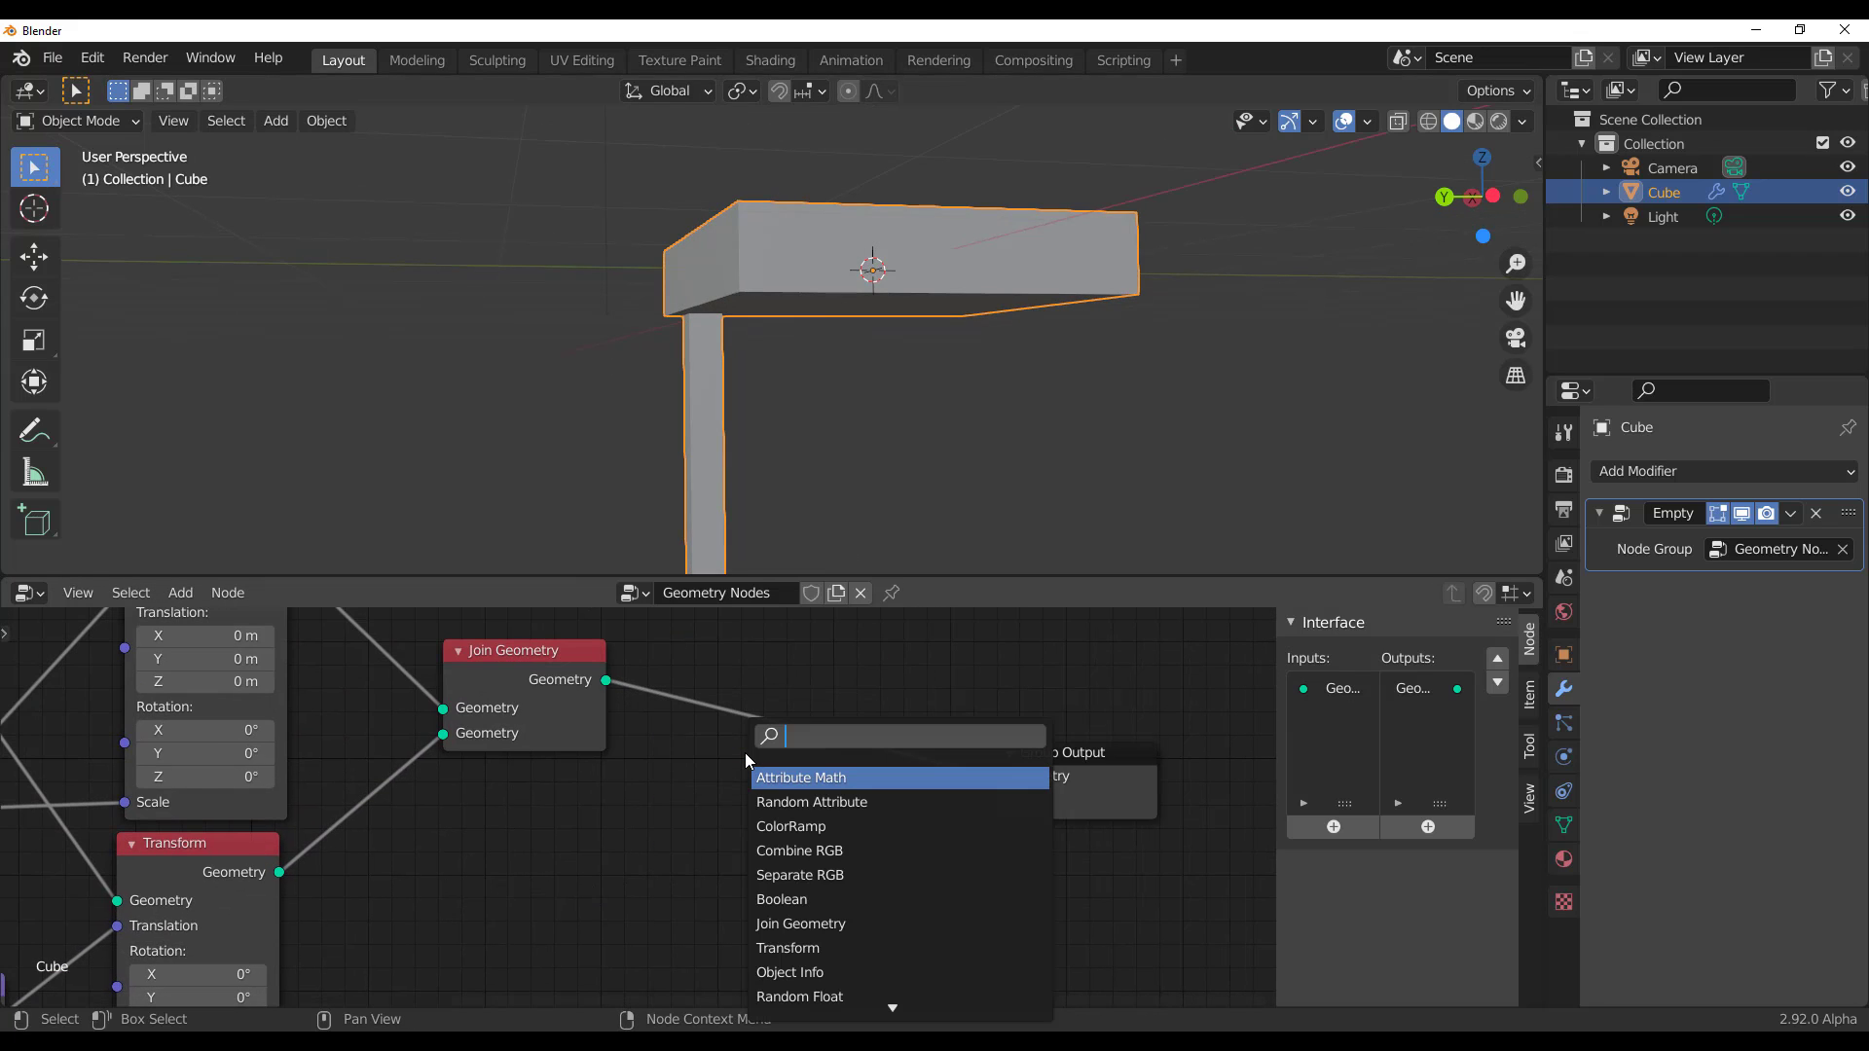
text(tra)
key(Return)
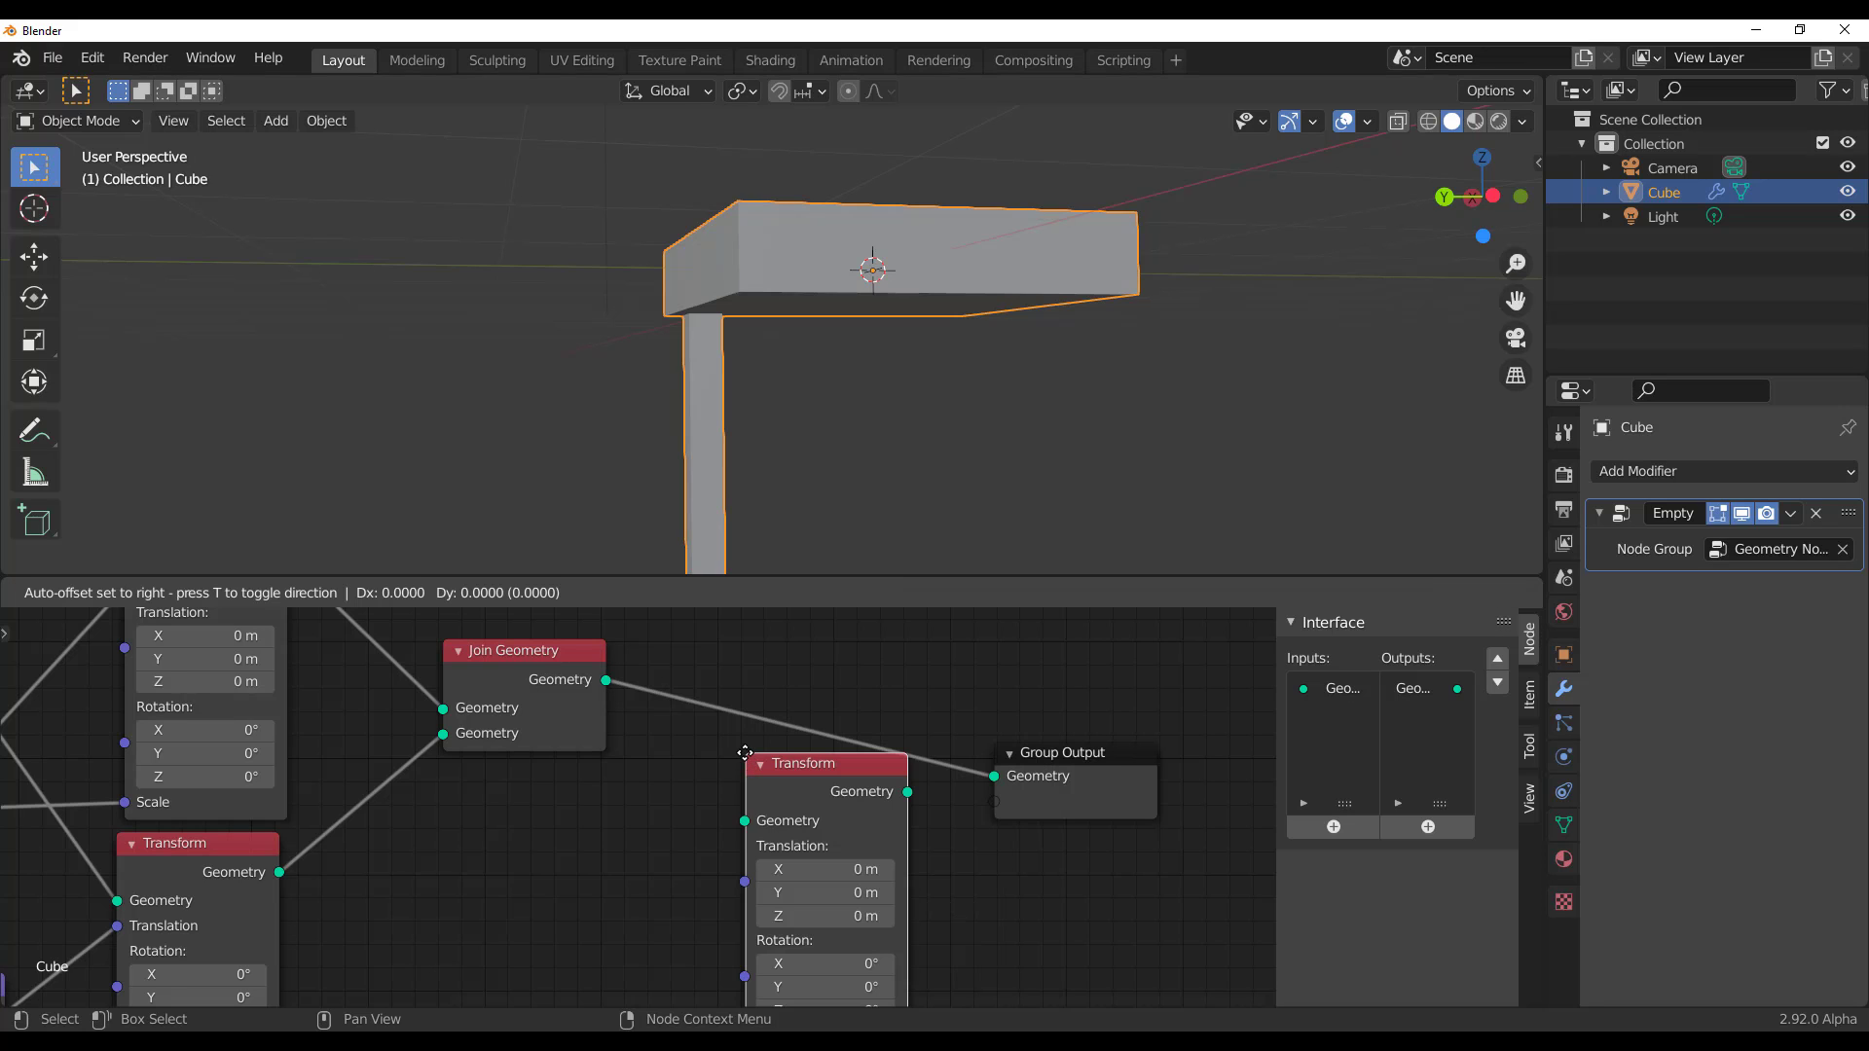
click(636, 790)
Insert a second Join Geometry node before Group Output, and link the first join through the new Transform into its second input
key(shift+a)
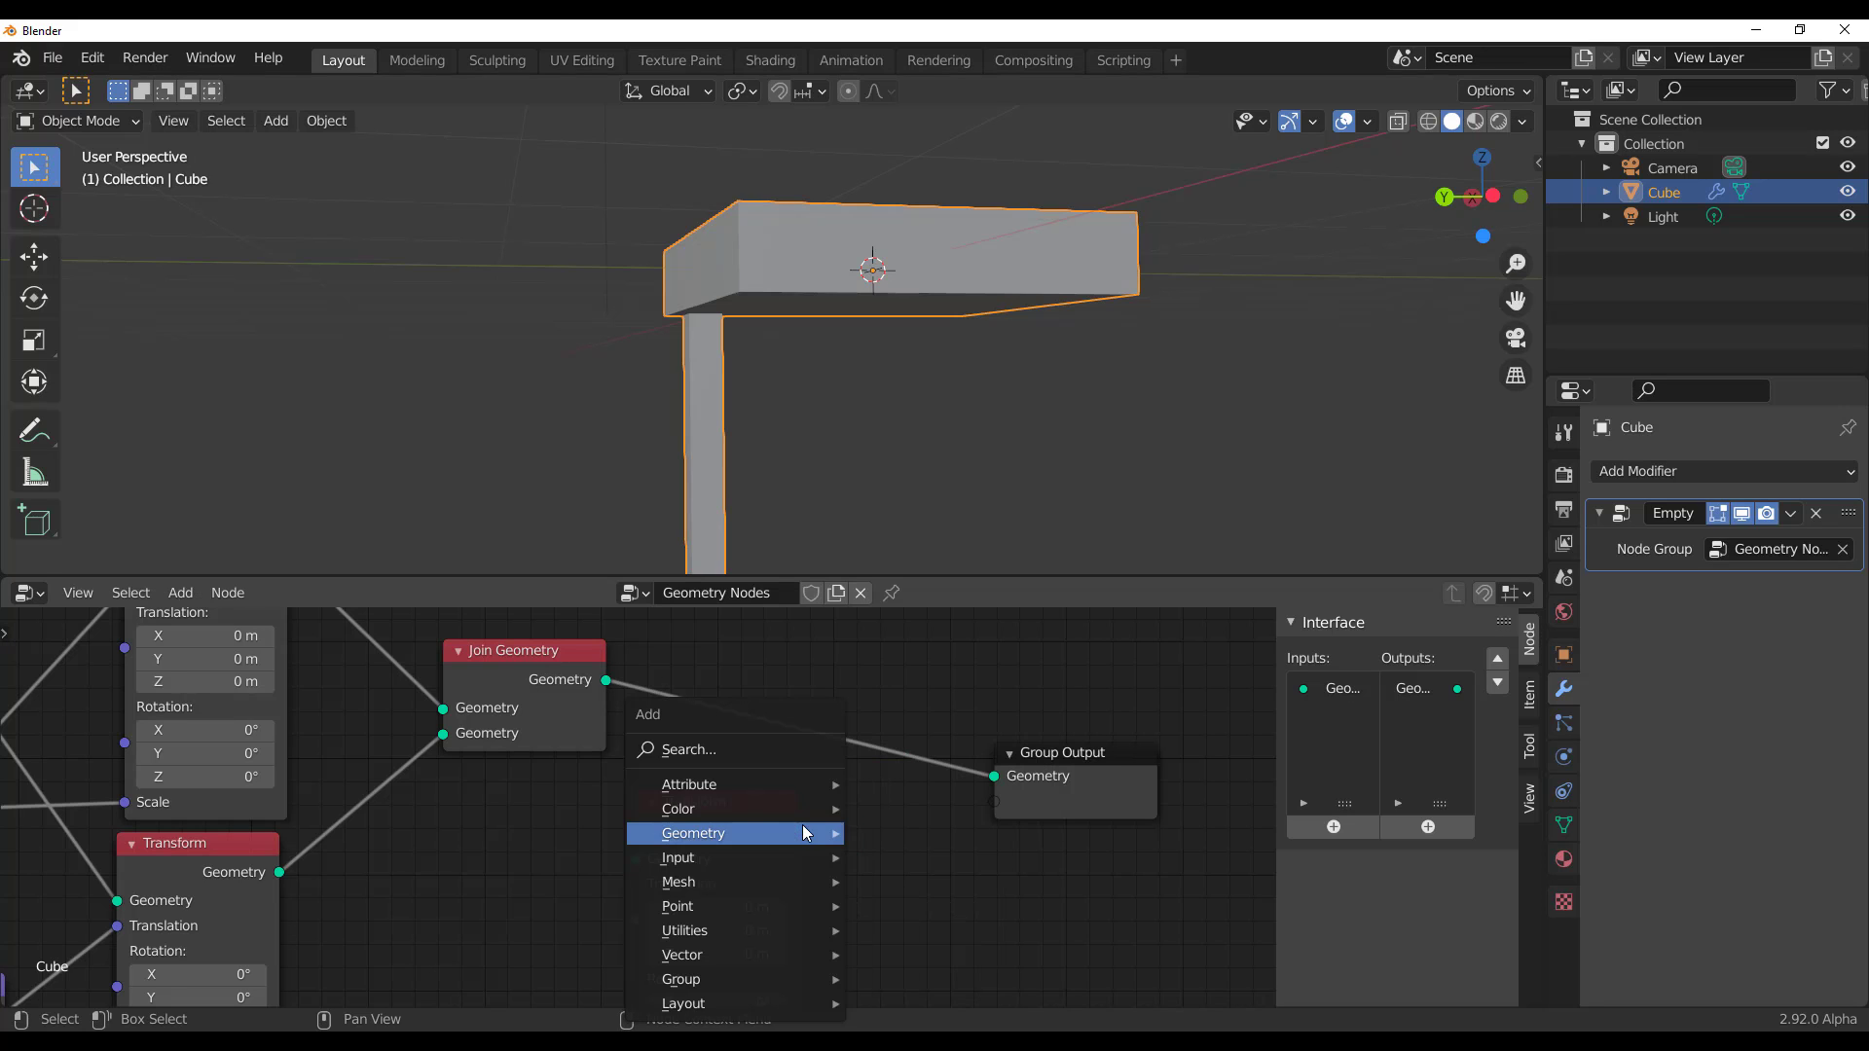
click(783, 744)
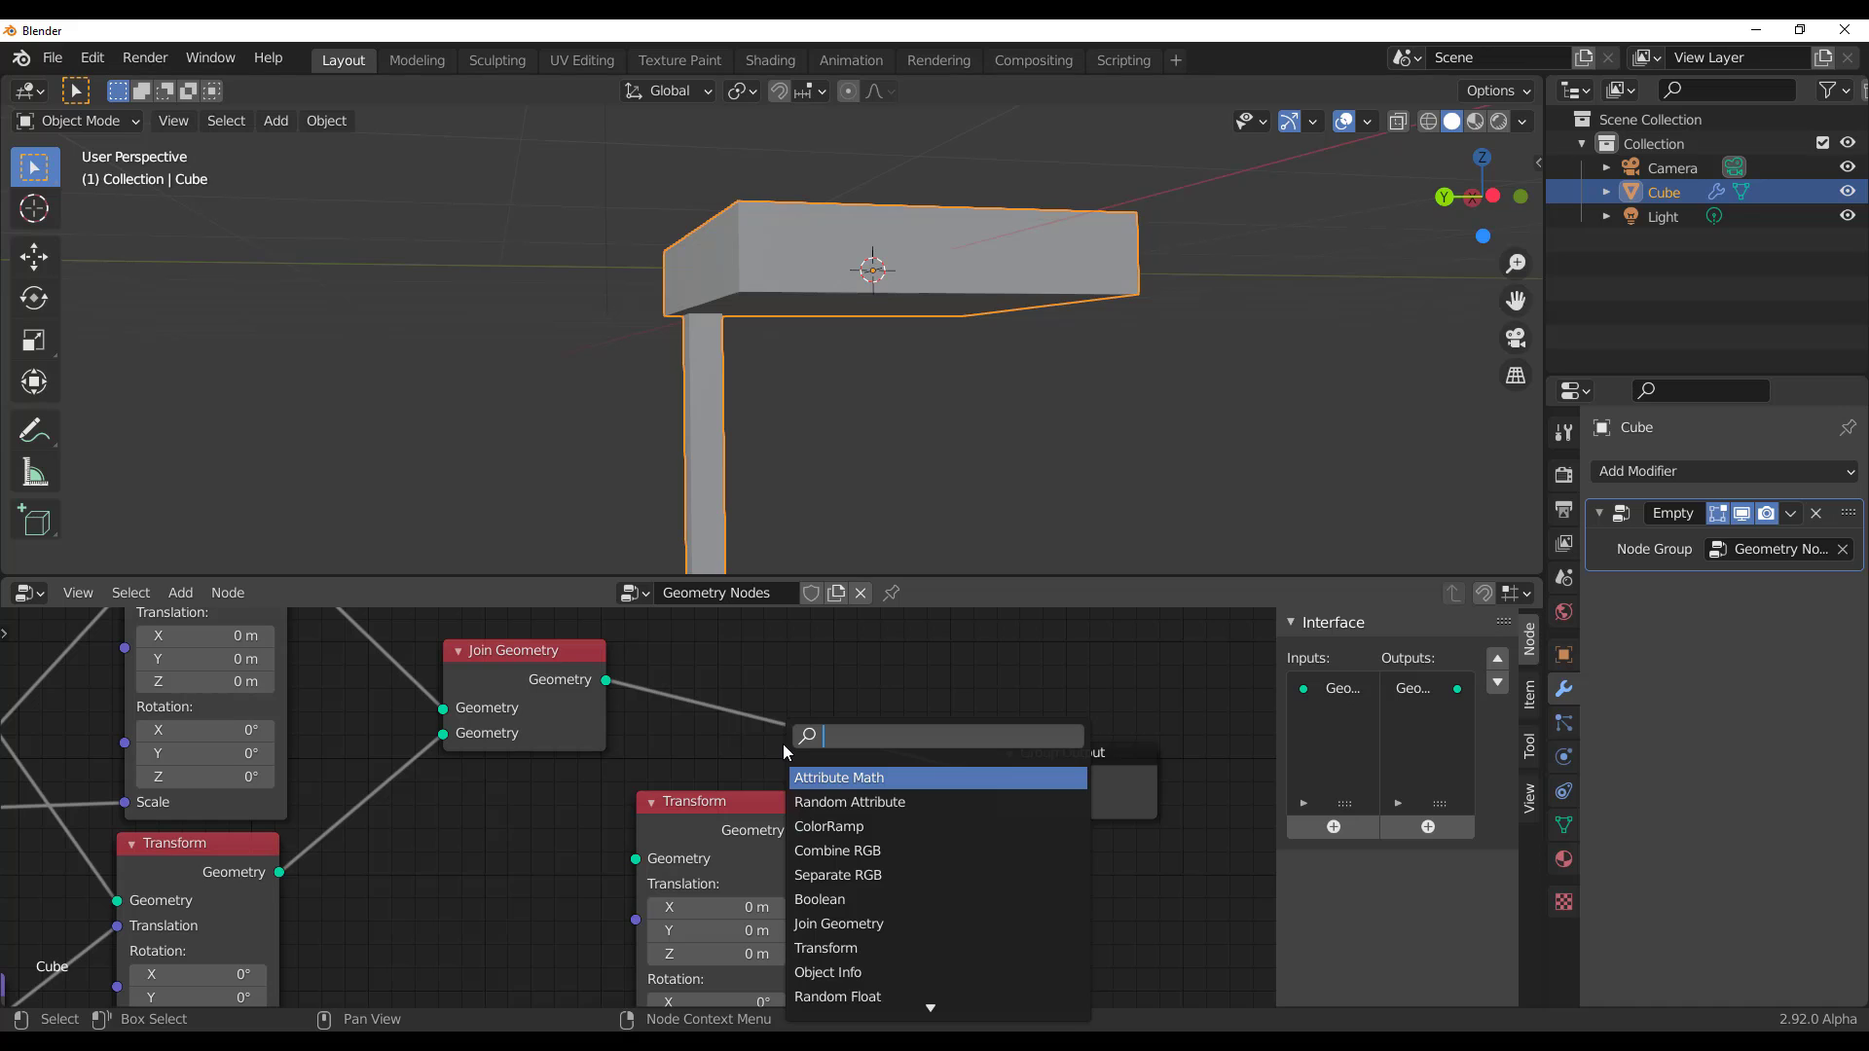
text(join)
key(Return)
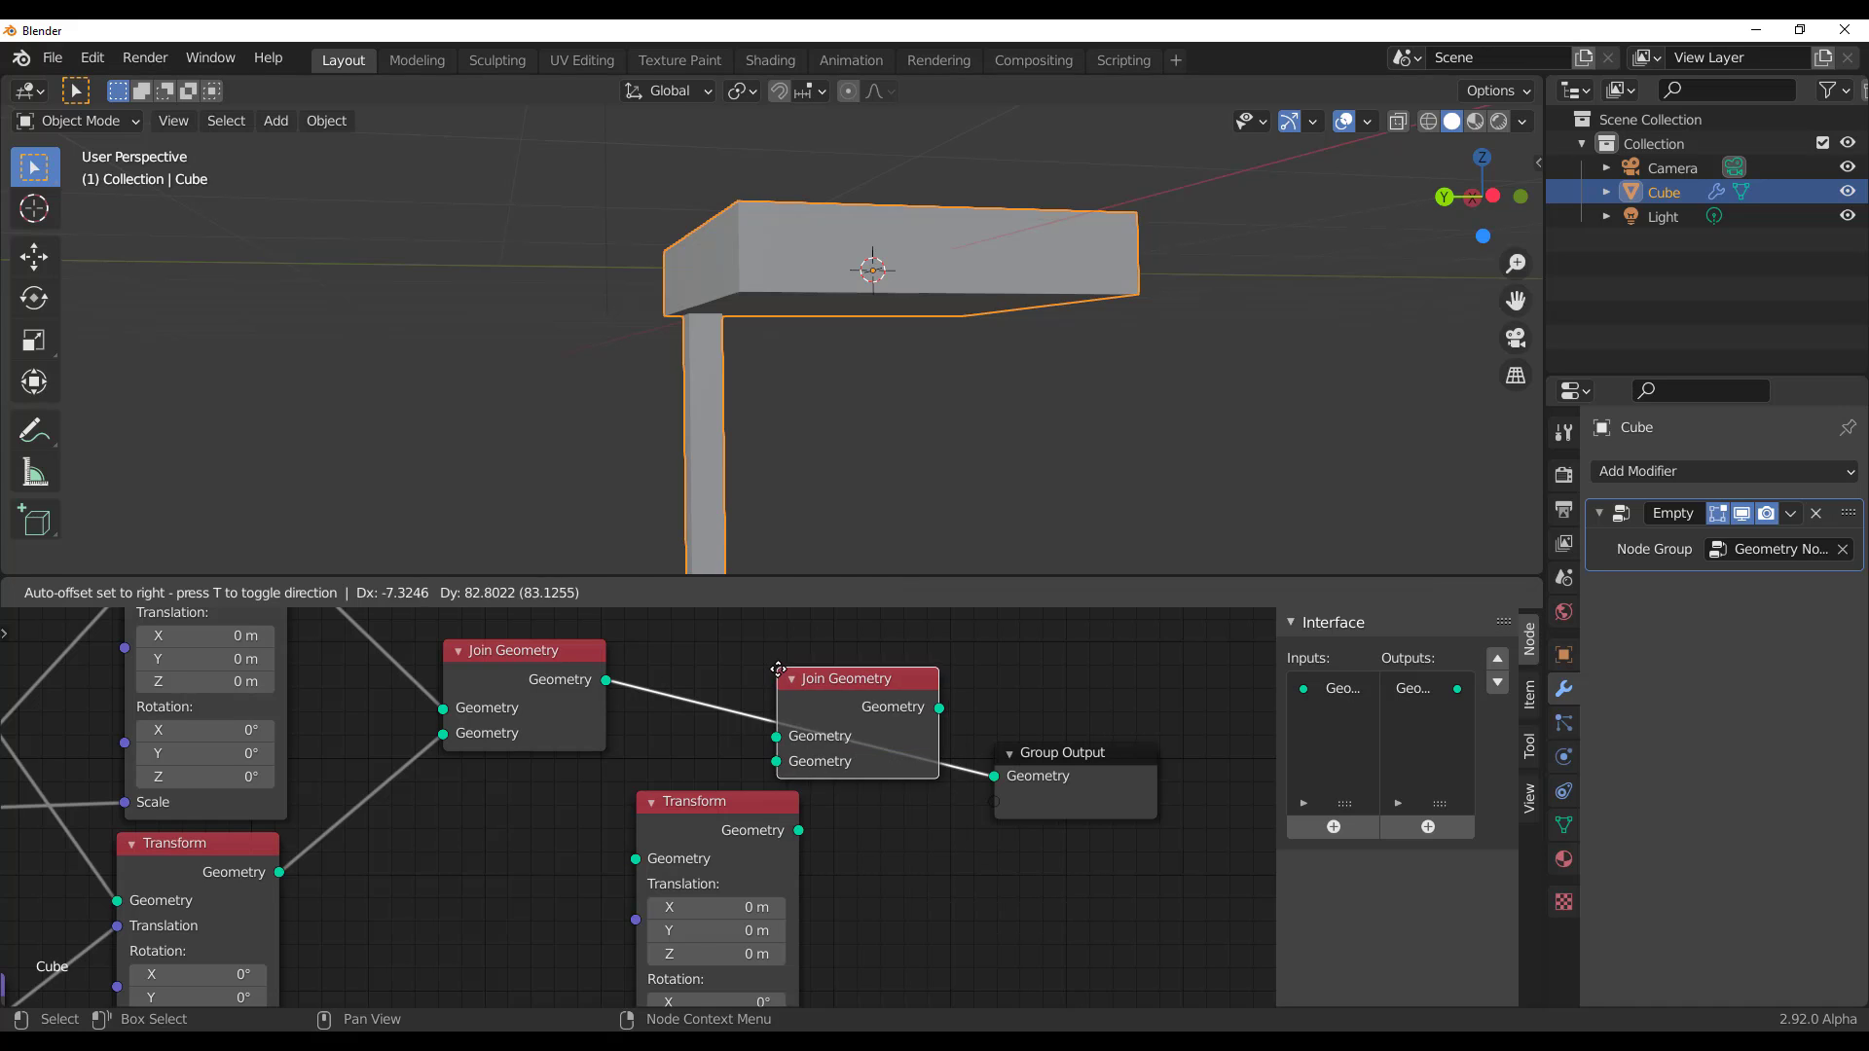
click(779, 669)
drag(605, 680, 739, 763)
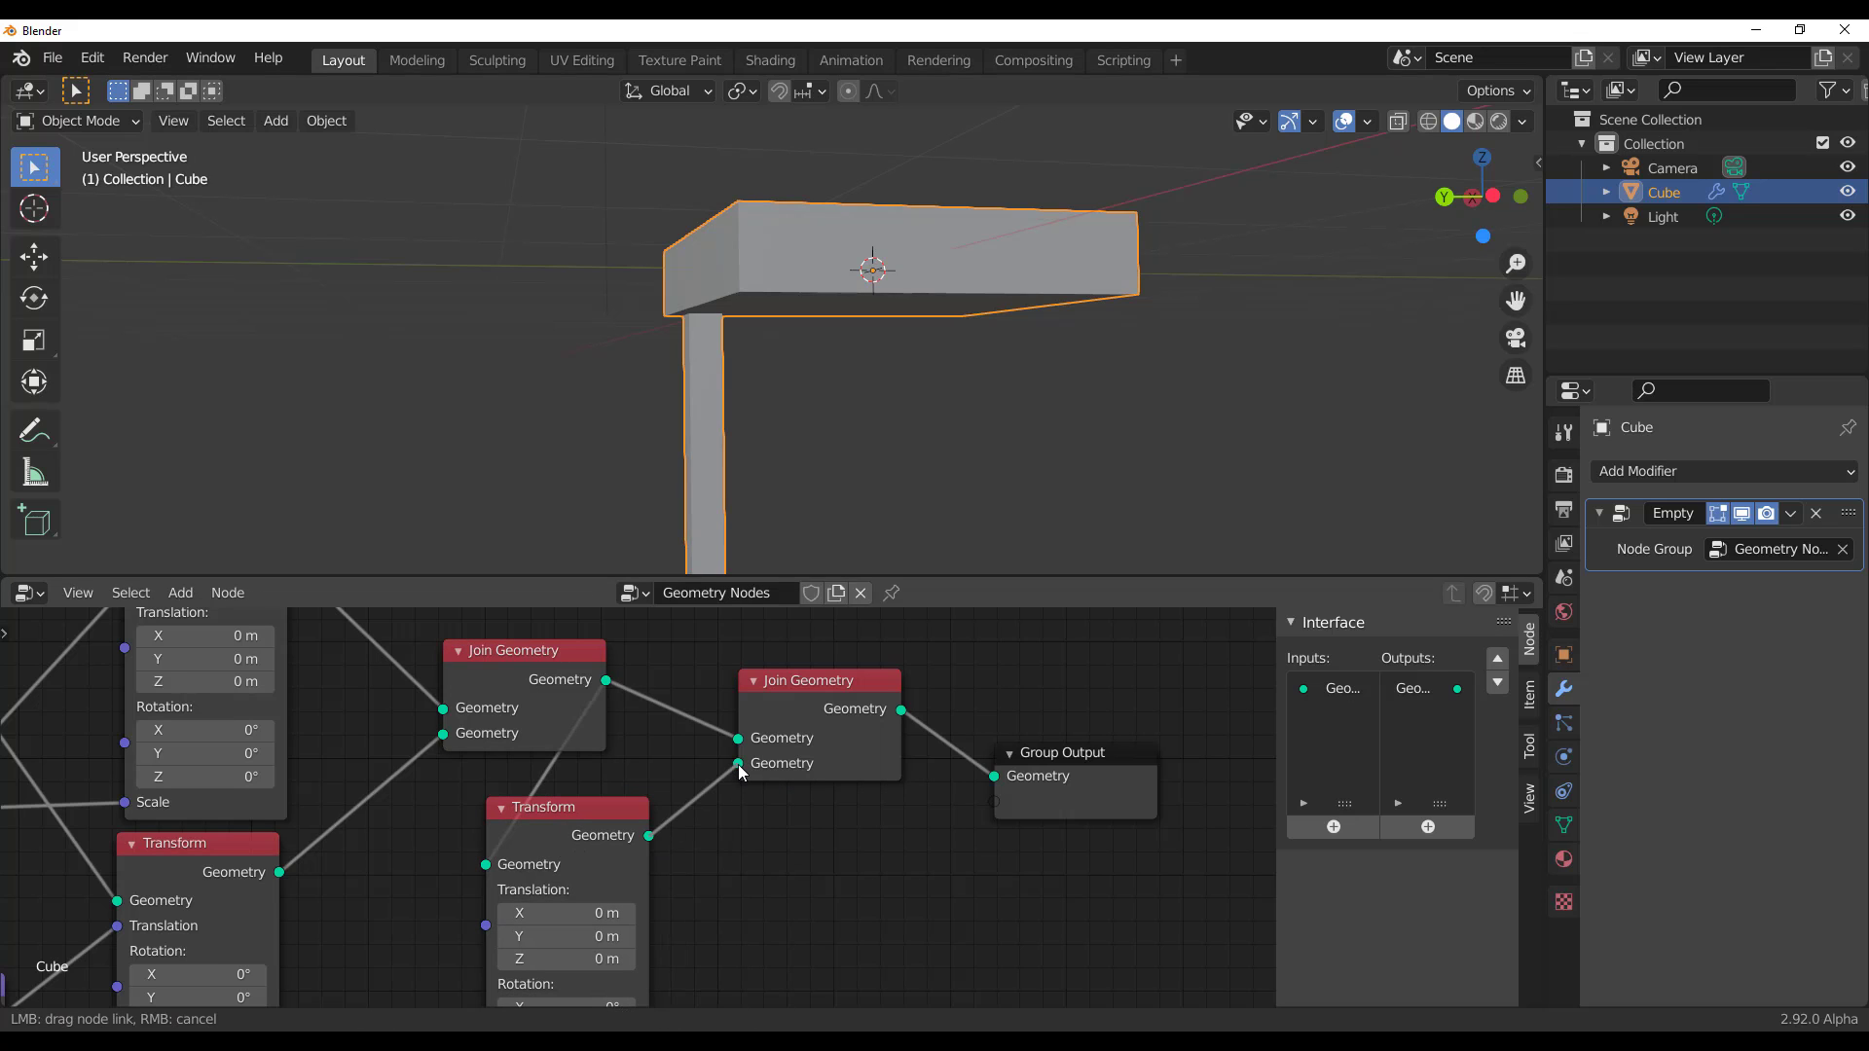
Try creating the second leg by setting the new Transform node's Z rotation to 90°
middle_drag(915, 273, 1070, 341)
ctrl+middle_drag(841, 409, 840, 617)
middle_drag(799, 807, 891, 594)
click(661, 842)
text(90)
key(Return)
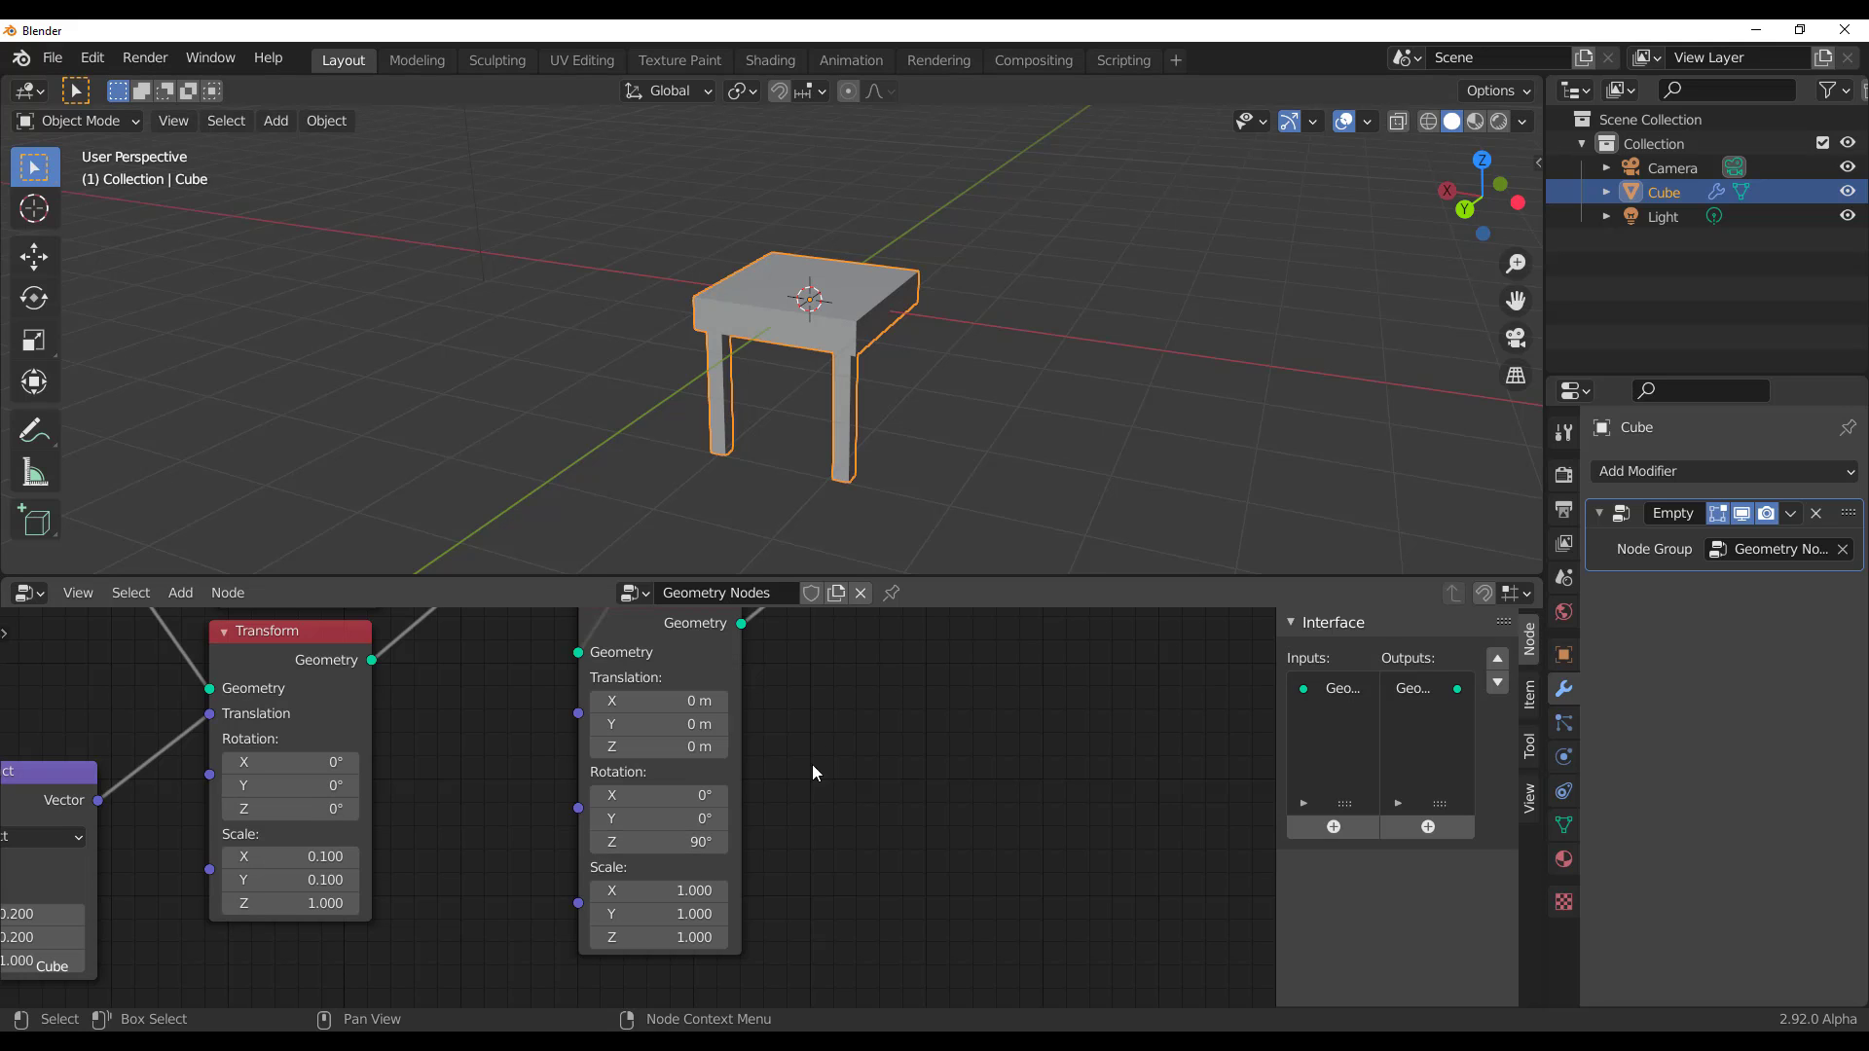
Check the rotated leg against the table top and the Combine XYZ node's X value
middle_drag(950, 374, 935, 487)
scroll(876, 693, down, 2)
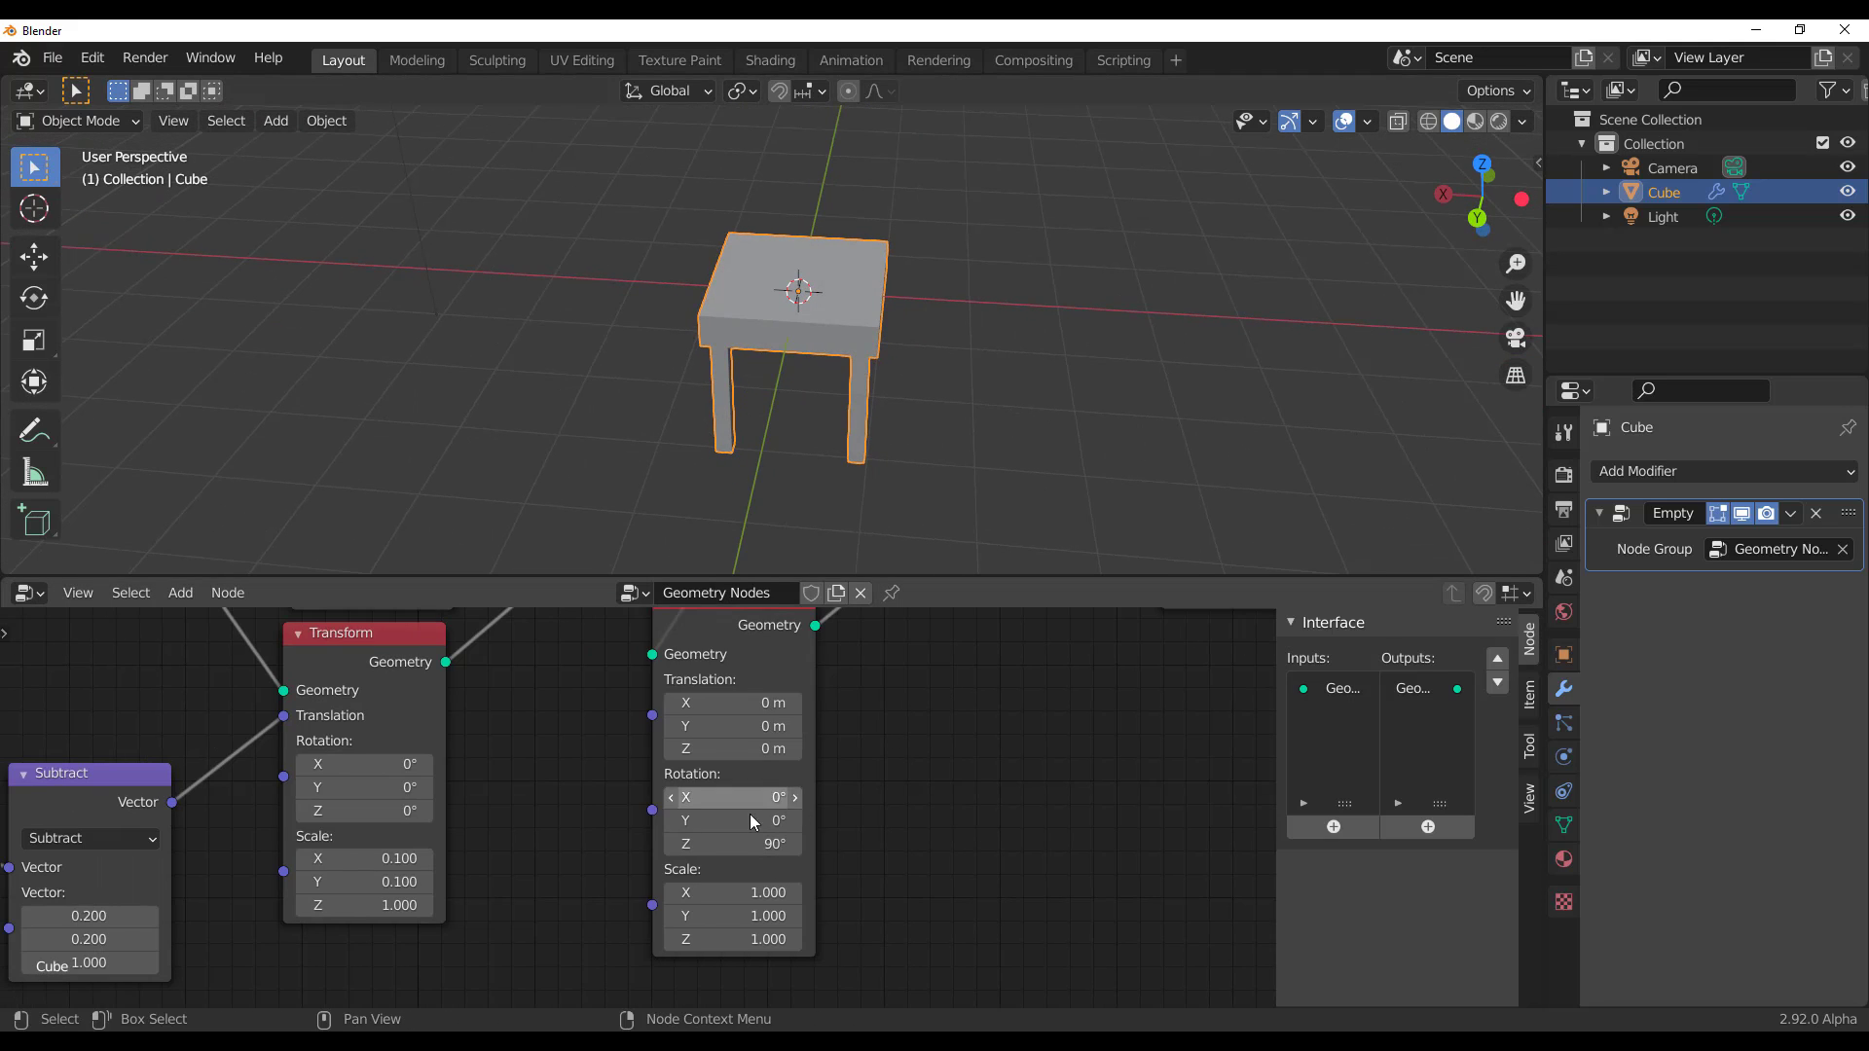
scroll(609, 815, down, 3)
scroll(800, 850, up, 1)
scroll(381, 800, up, 2)
middle_drag(453, 814, 623, 831)
mouse_move(342, 844)
mouse_down()
mouse_move(438, 844)
mouse_move(302, 844)
mouse_move(336, 844)
mouse_up()
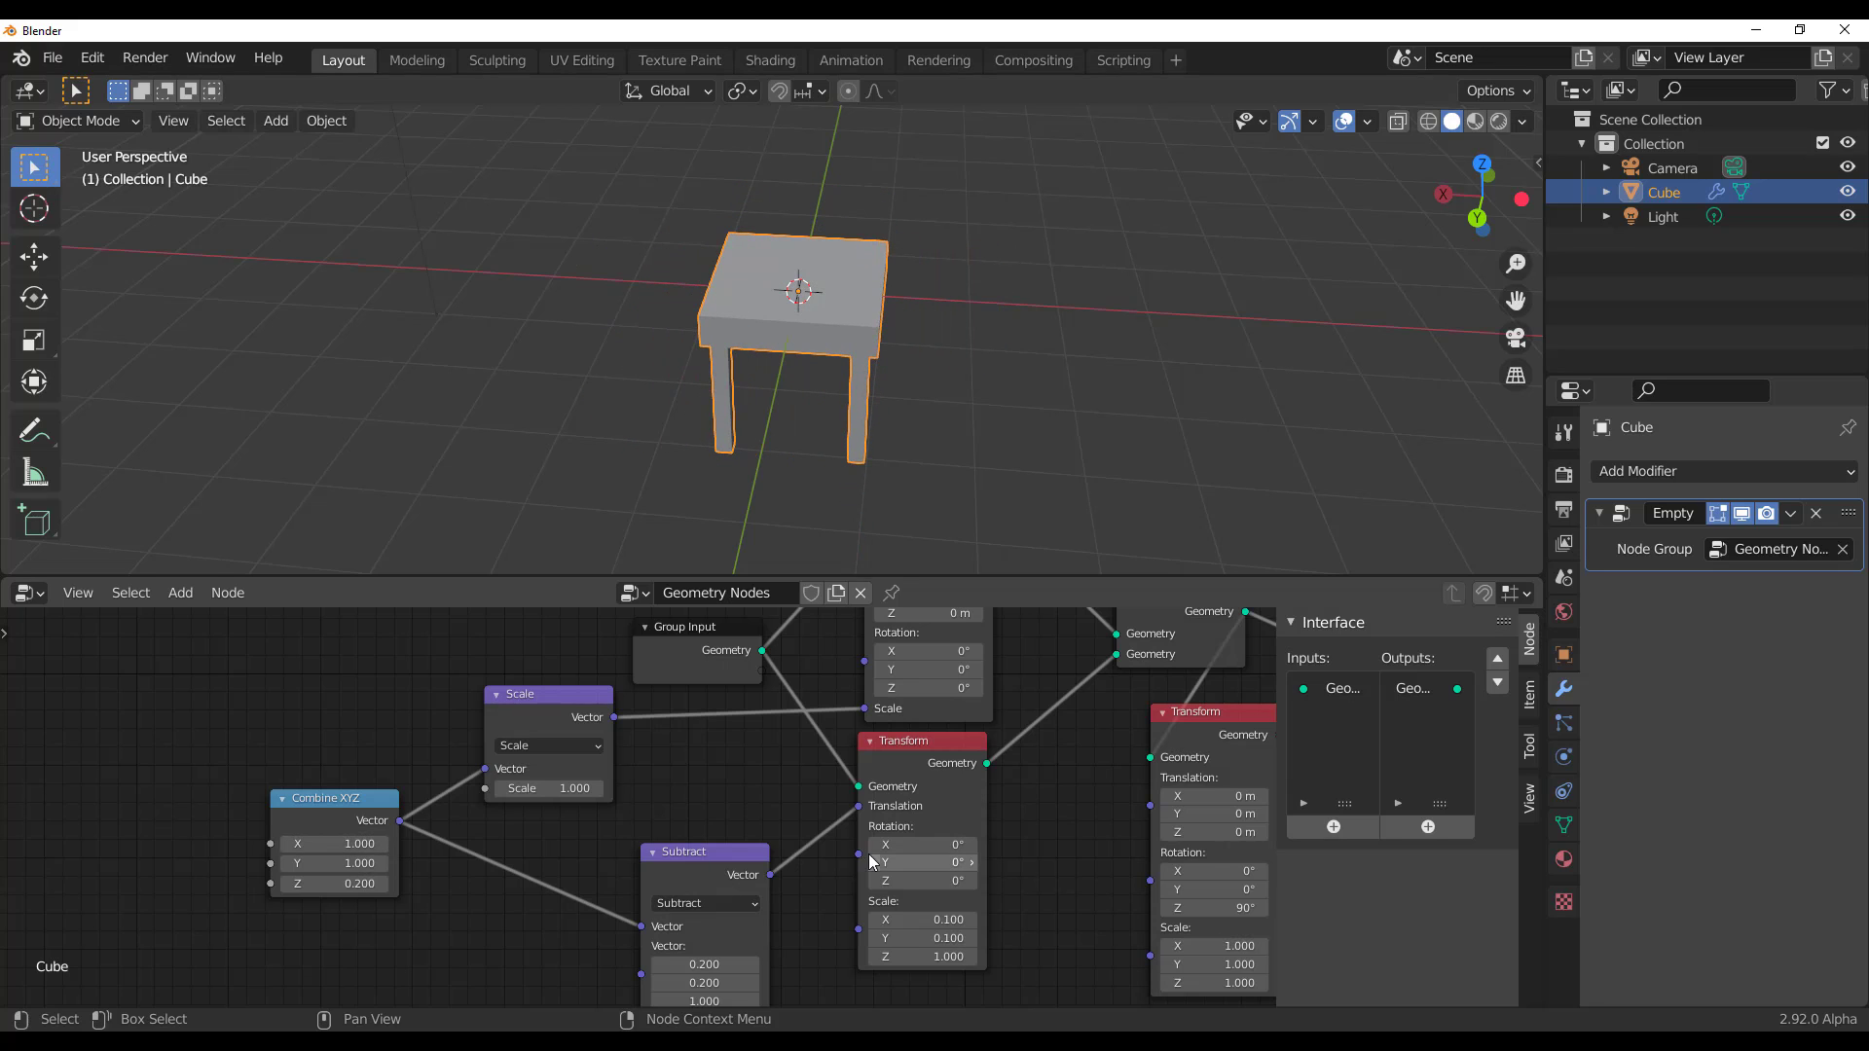
middle_drag(1025, 872, 553, 871)
scroll(904, 902, up, 5)
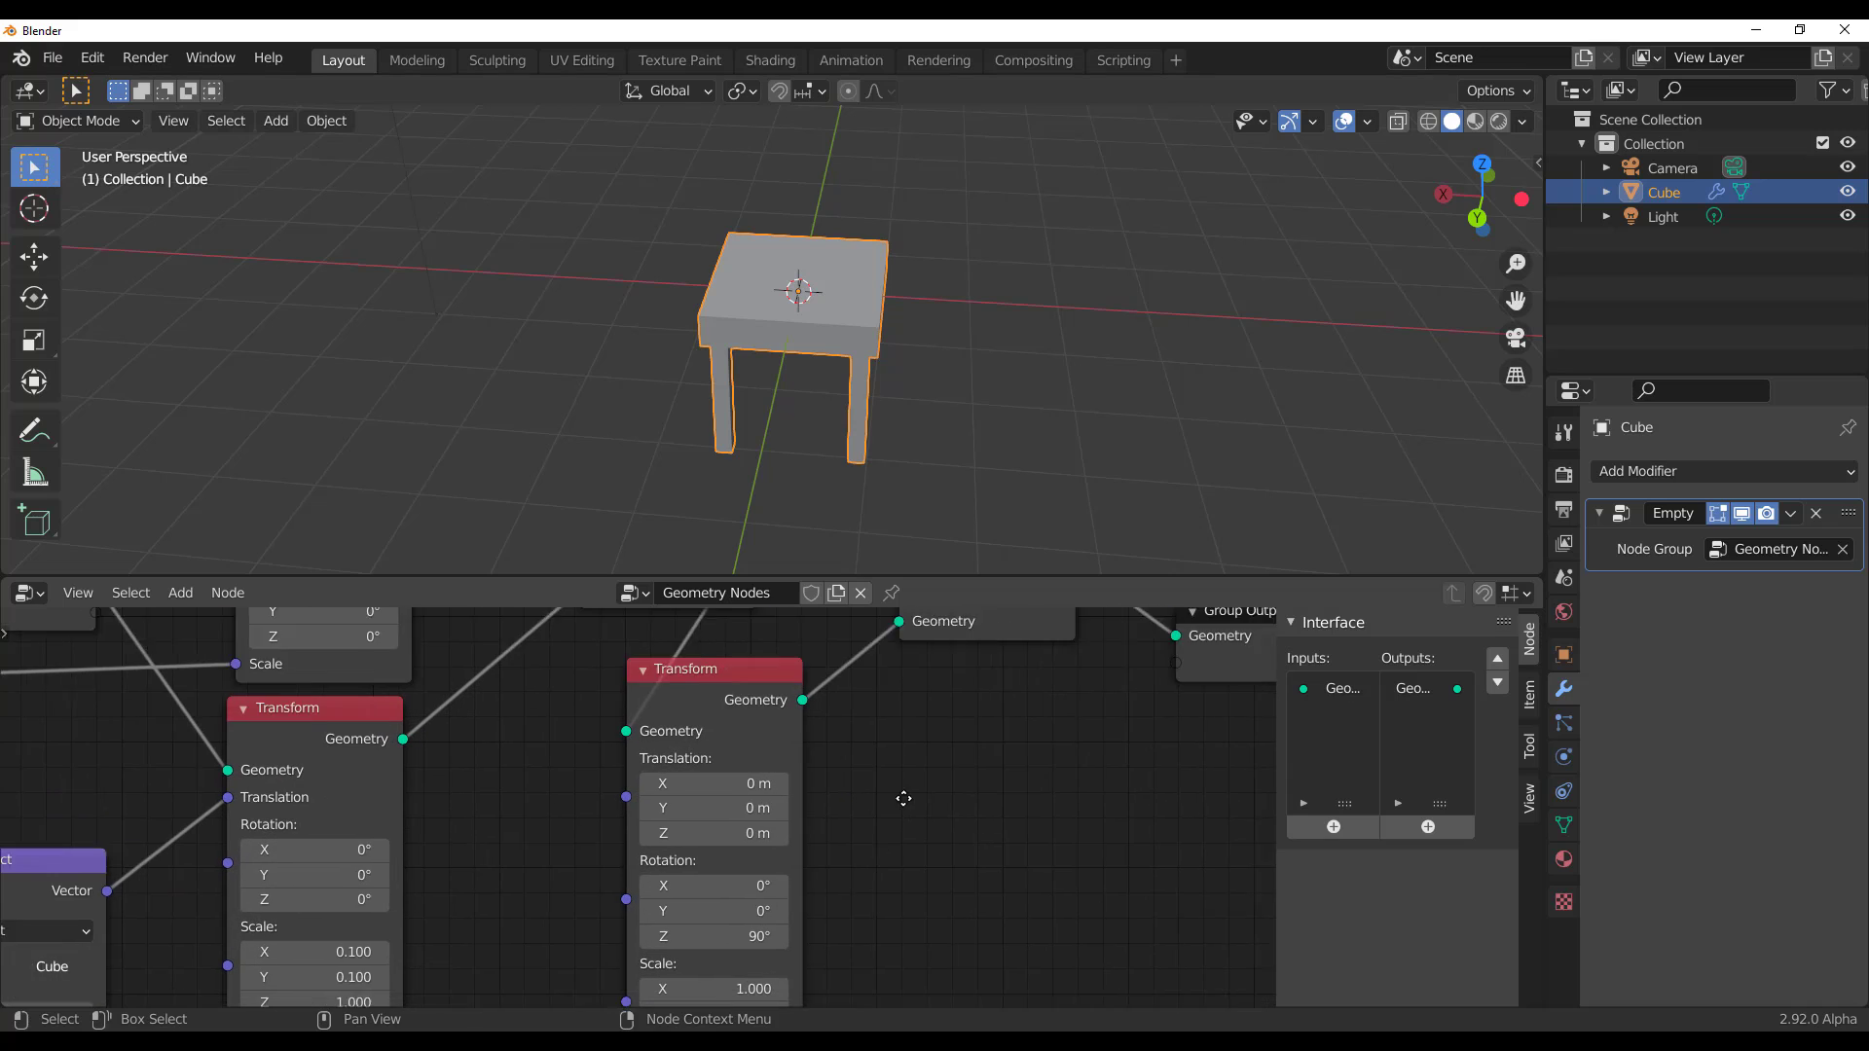
Reset the new Transform node's Z rotation to 0° and set its Scale X to -1 to mirror the leg
click(671, 801)
text(0)
key(Return)
middle_drag(866, 833, 945, 741)
click(720, 784)
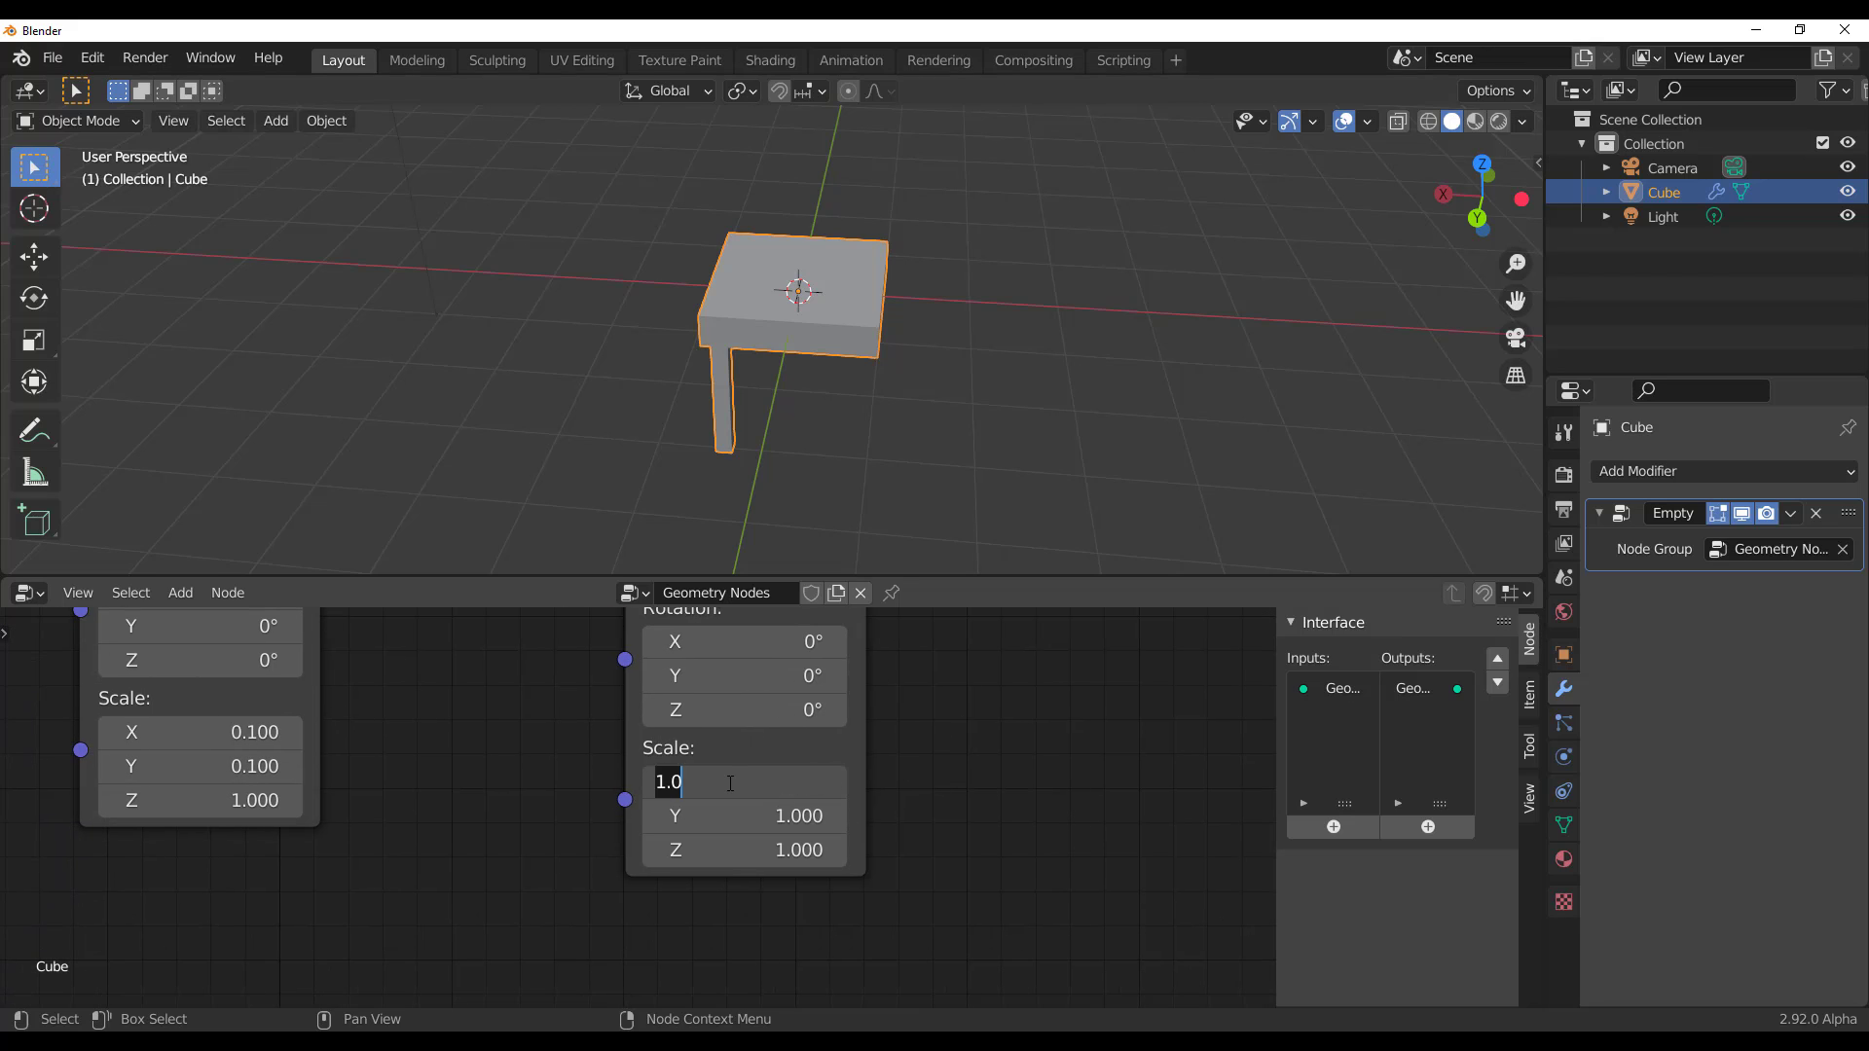
text(-)
text(1)
key(Return)
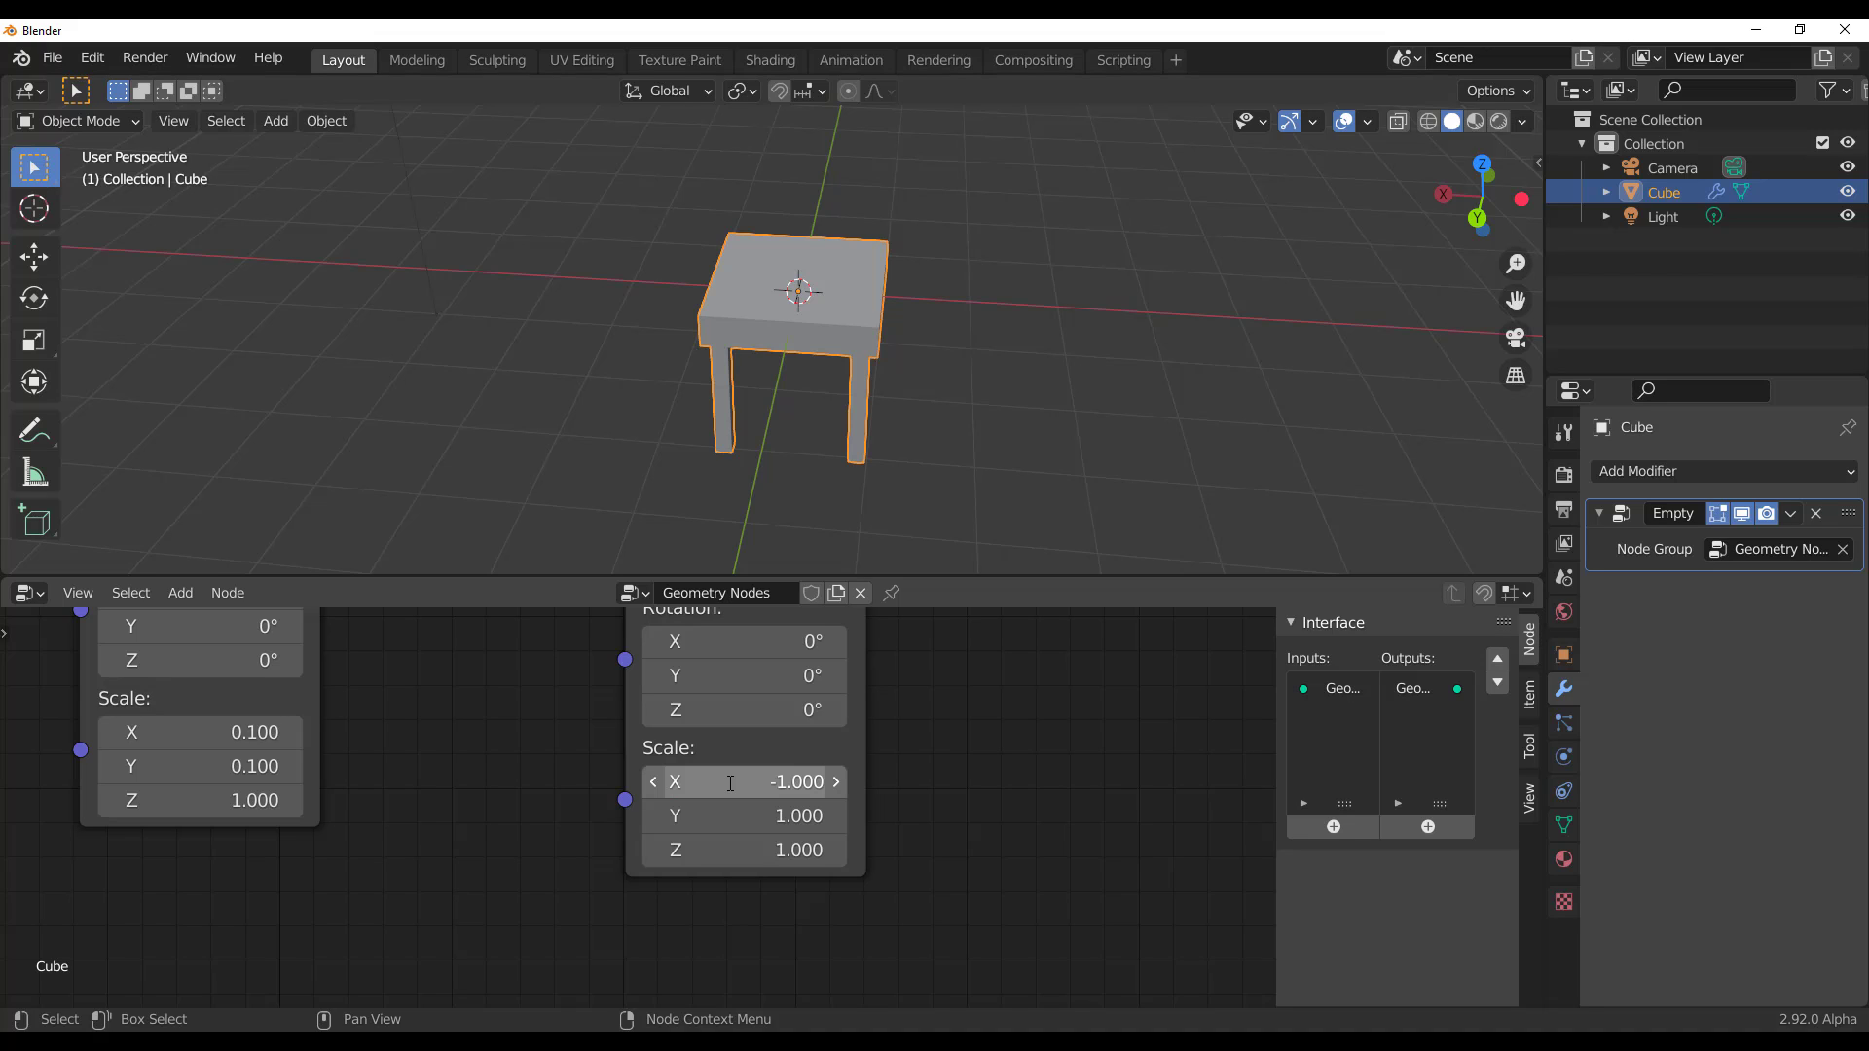
Set the Combine XYZ node's X to 1.7 and Y to 1.3 to enlarge the table
scroll(493, 812, down, 5)
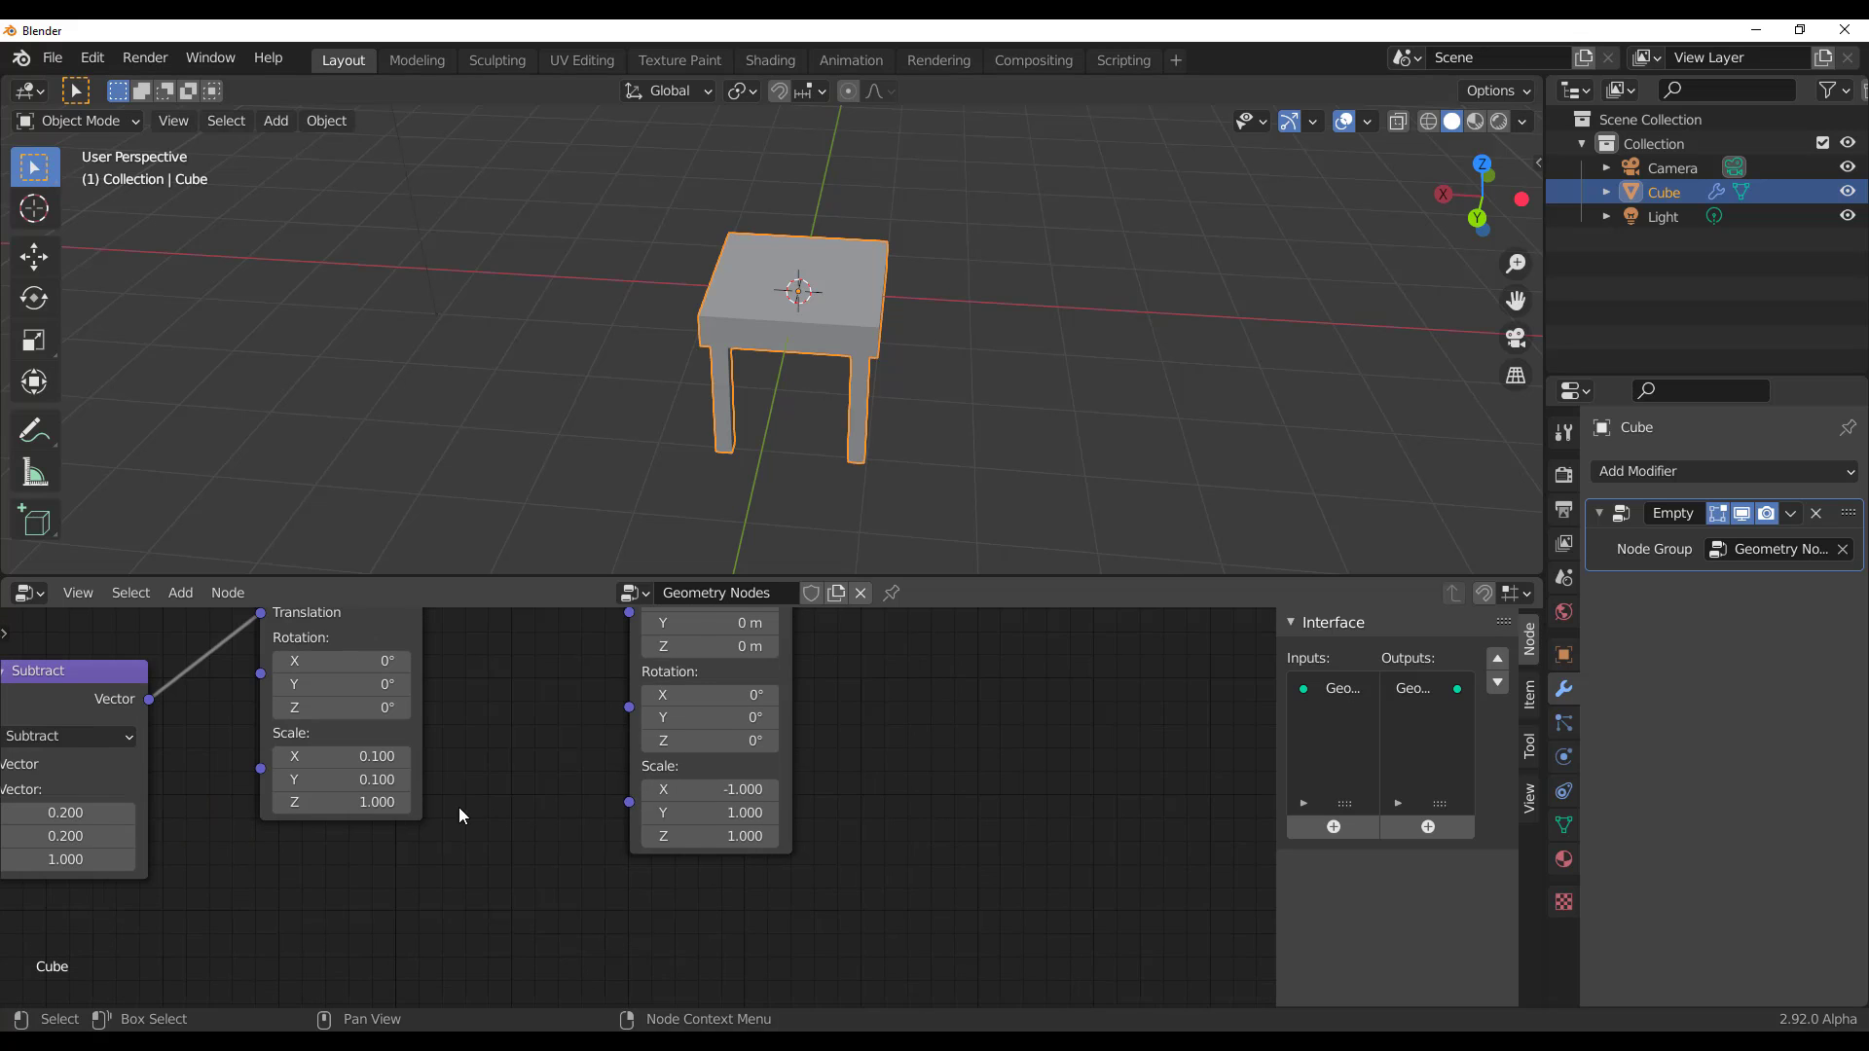
middle_drag(493, 812, 755, 845)
scroll(654, 814, down, 5)
middle_drag(292, 678, 619, 693)
scroll(297, 693, up, 2)
scroll(459, 814, up, 3)
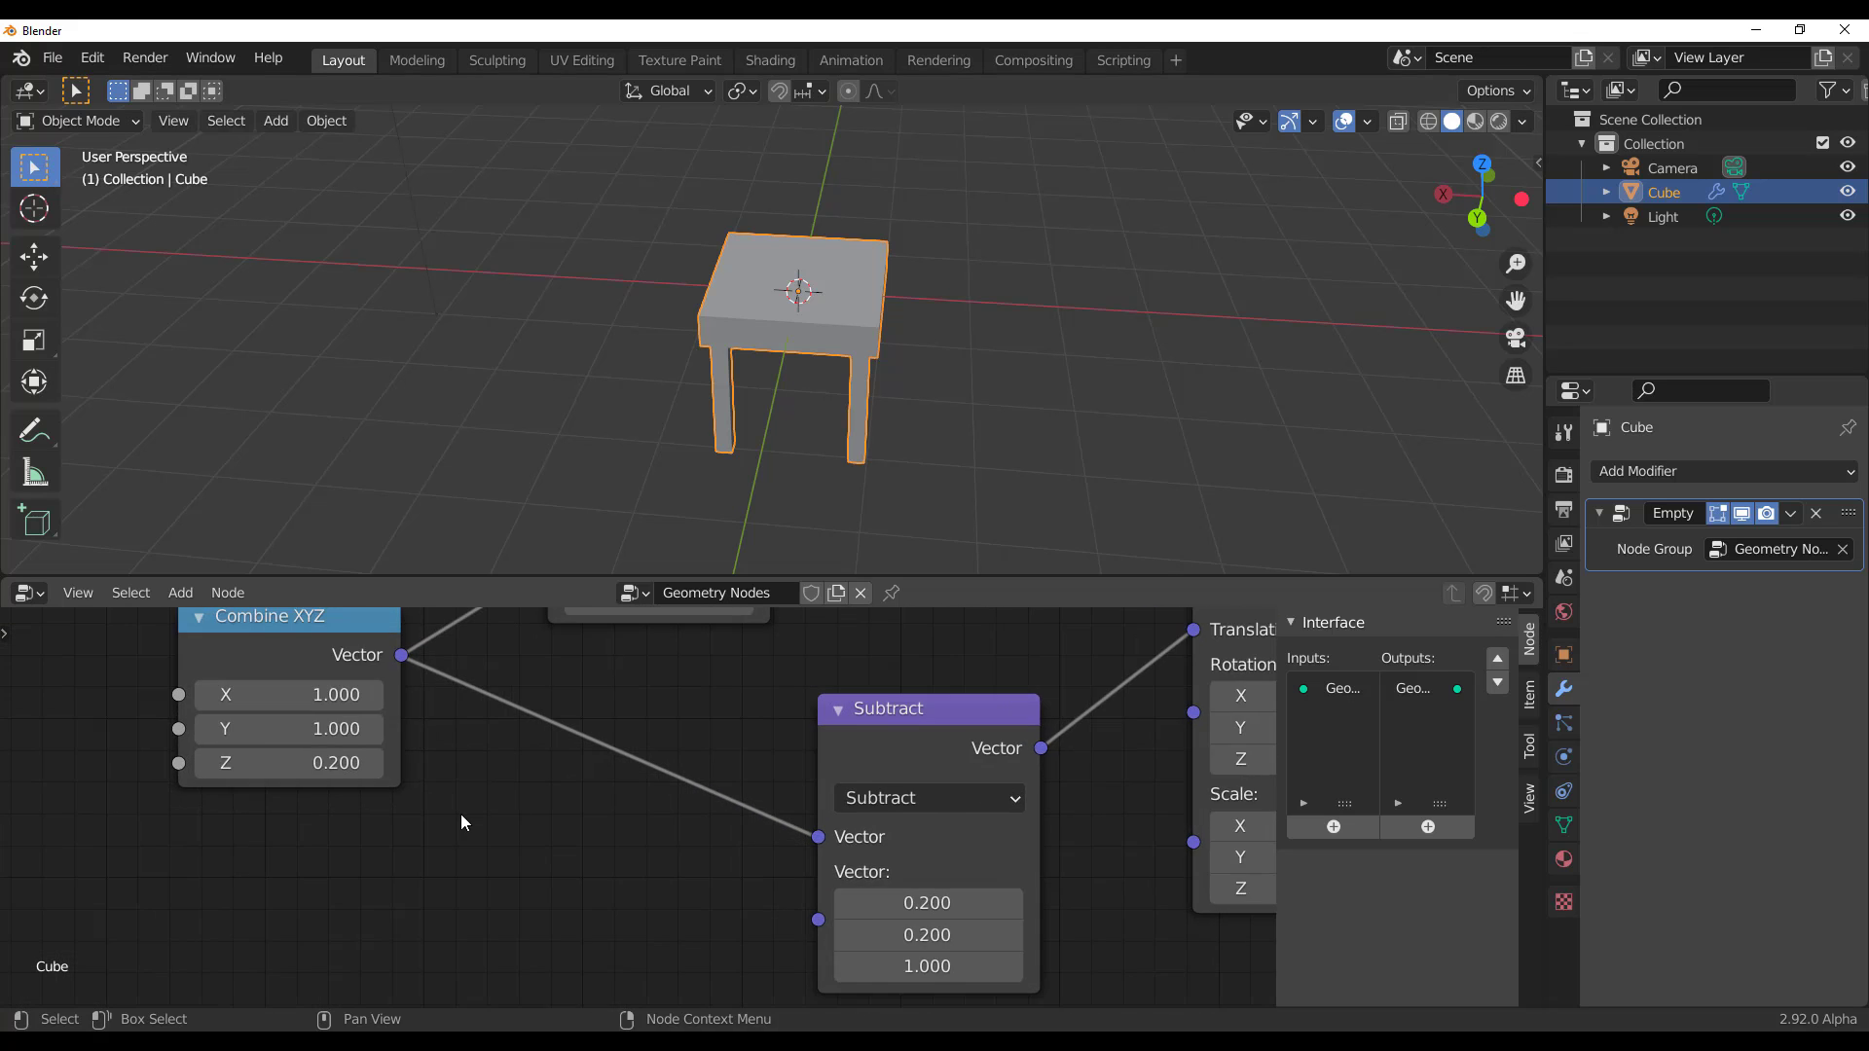
ctrl+scroll(460, 814, up, 4)
drag(545, 742, 613, 743)
mouse_move(545, 777)
mouse_down()
mouse_move(857, 777)
mouse_move(575, 777)
mouse_up()
Move the Group Output node farther away from the second Join Geometry node
scroll(901, 752, down, 4)
middle_drag(901, 753, 409, 792)
middle_drag(1083, 825, 400, 844)
scroll(622, 926, up, 4)
middle_drag(871, 810, 454, 1017)
drag(715, 805, 1036, 740)
Duplicate the mirroring Transform node together with its Join Geometry node and place the copies before Group Output
key(shift+a)
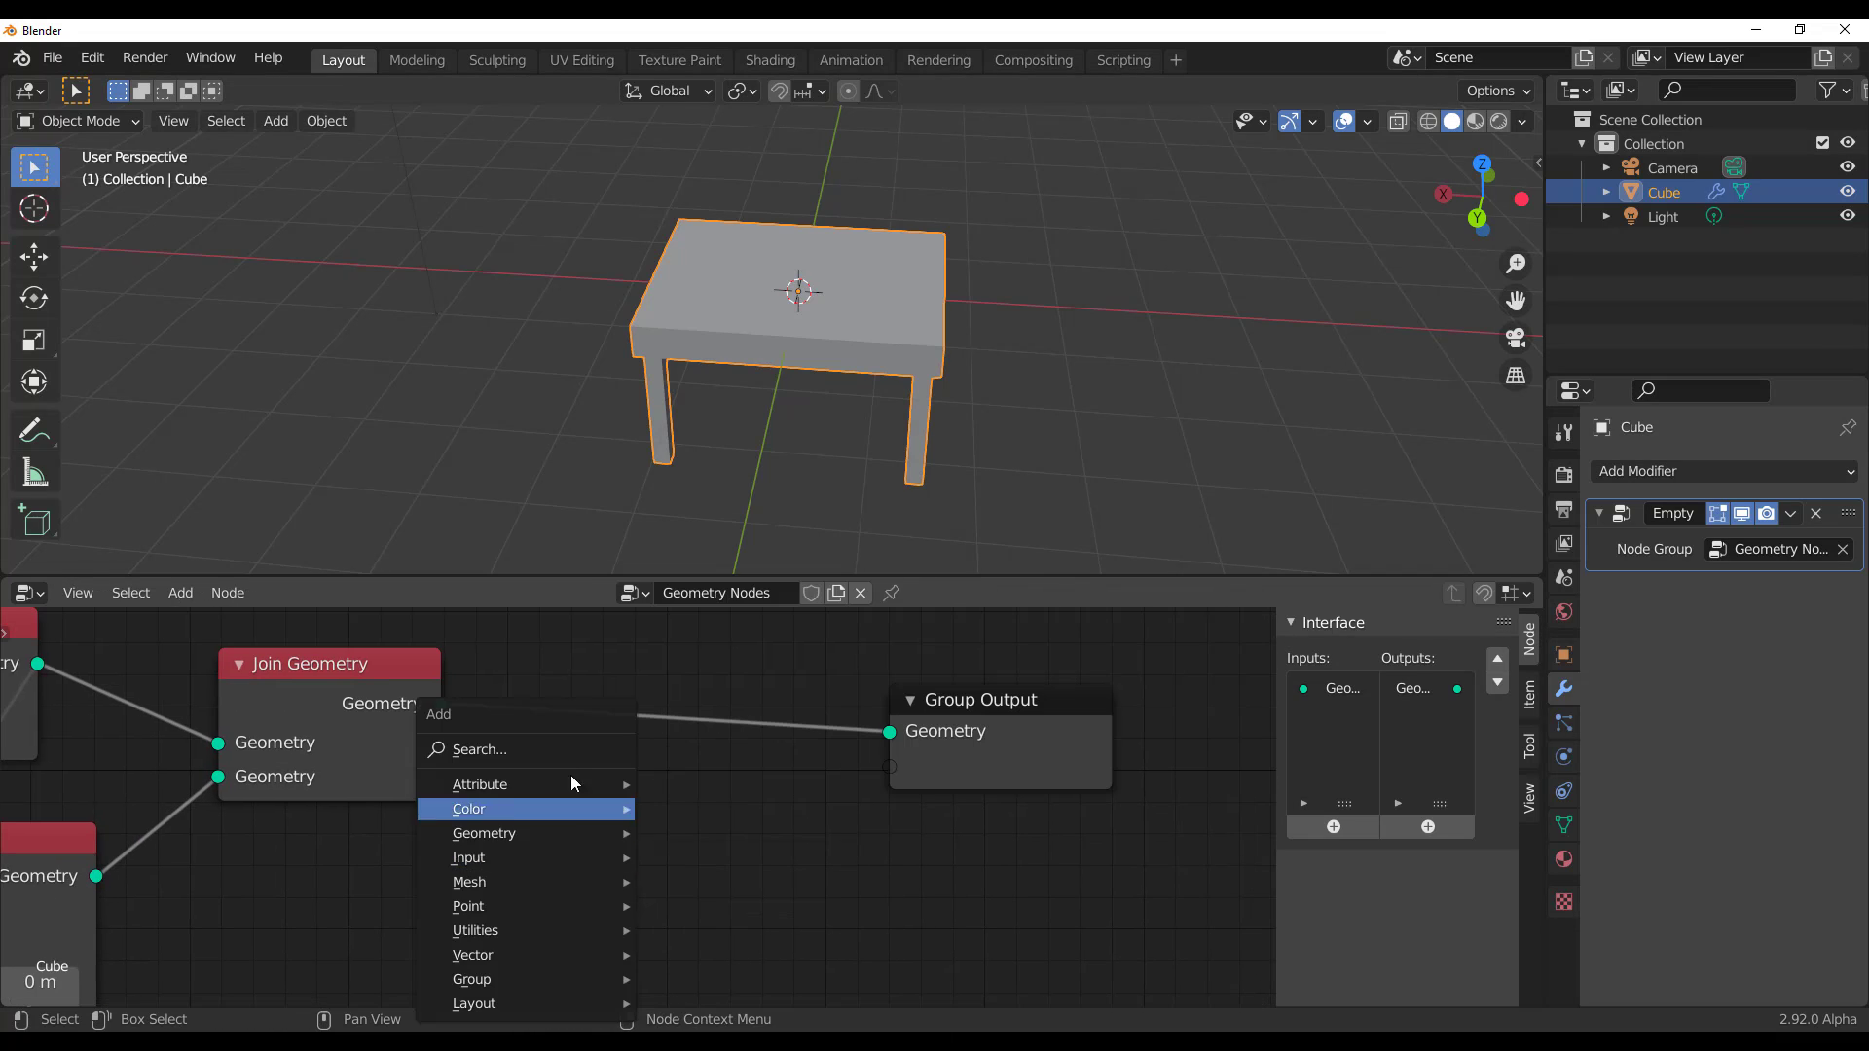
key(Escape)
scroll(358, 932, down, 1)
middle_drag(359, 932, 794, 871)
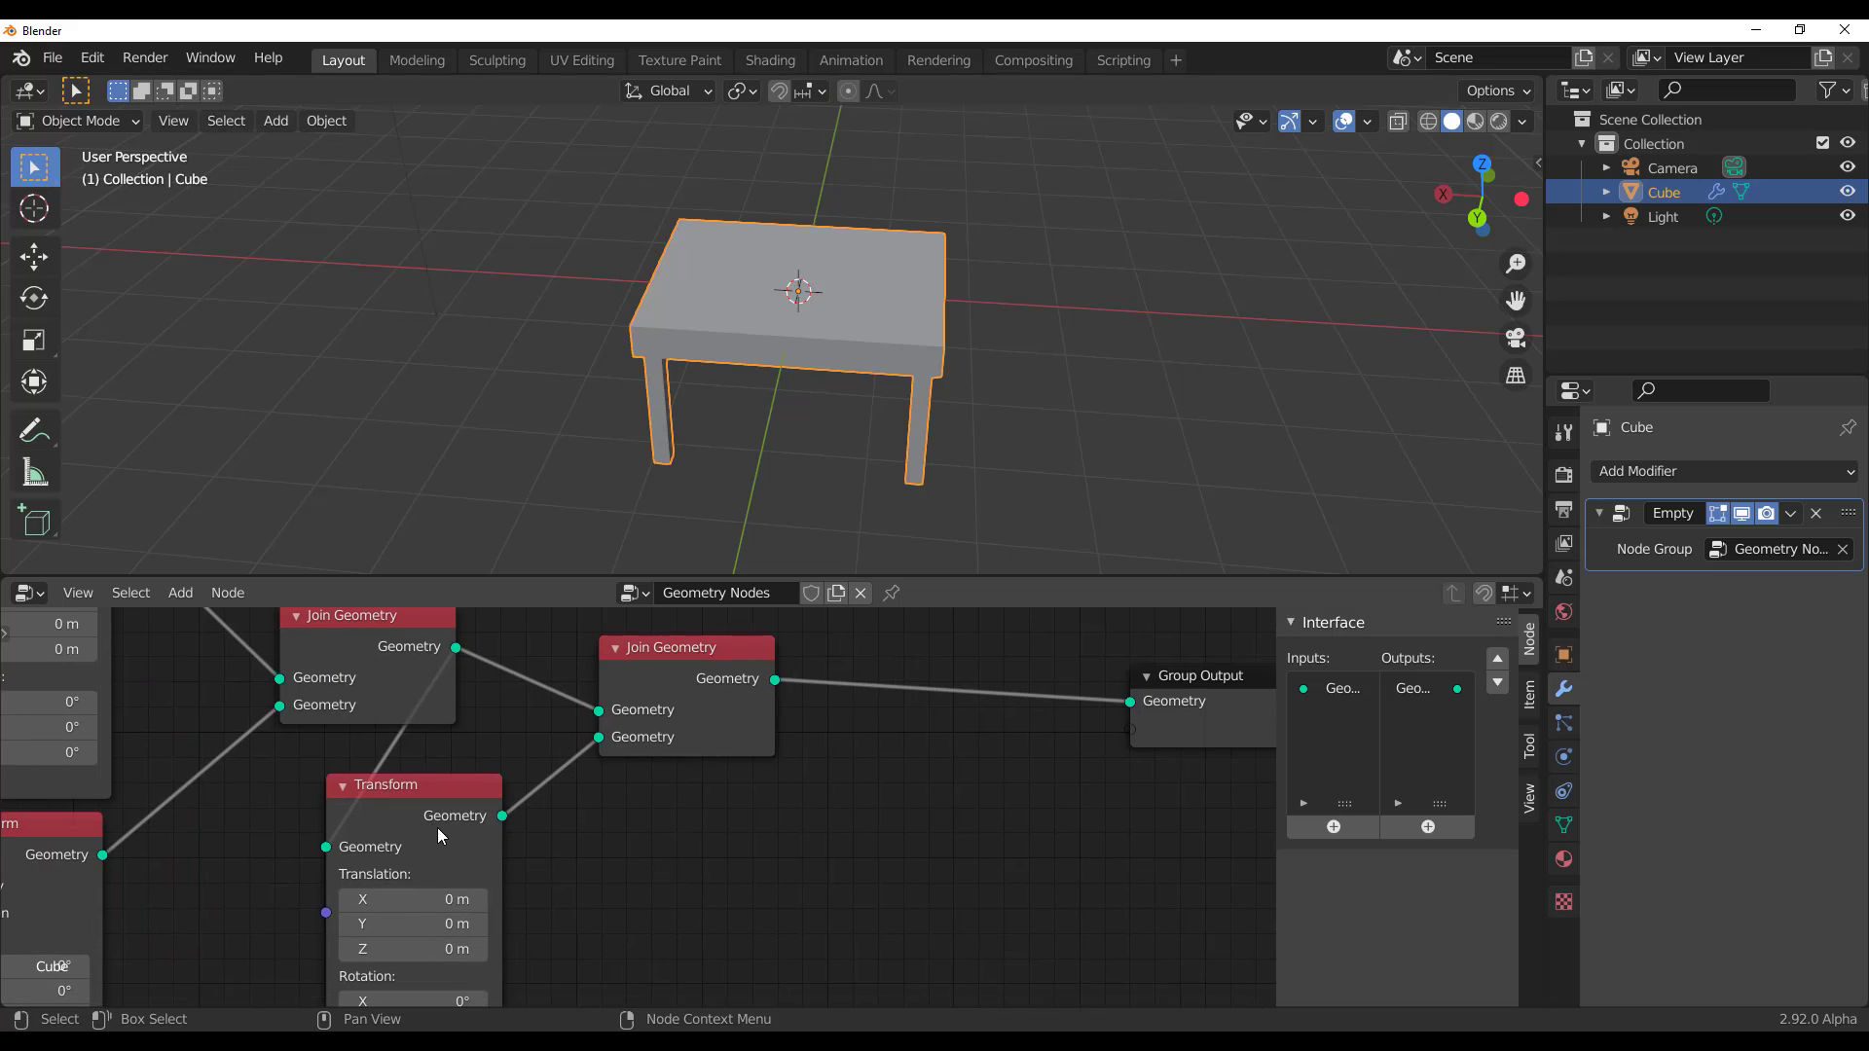
click(422, 820)
click(676, 740)
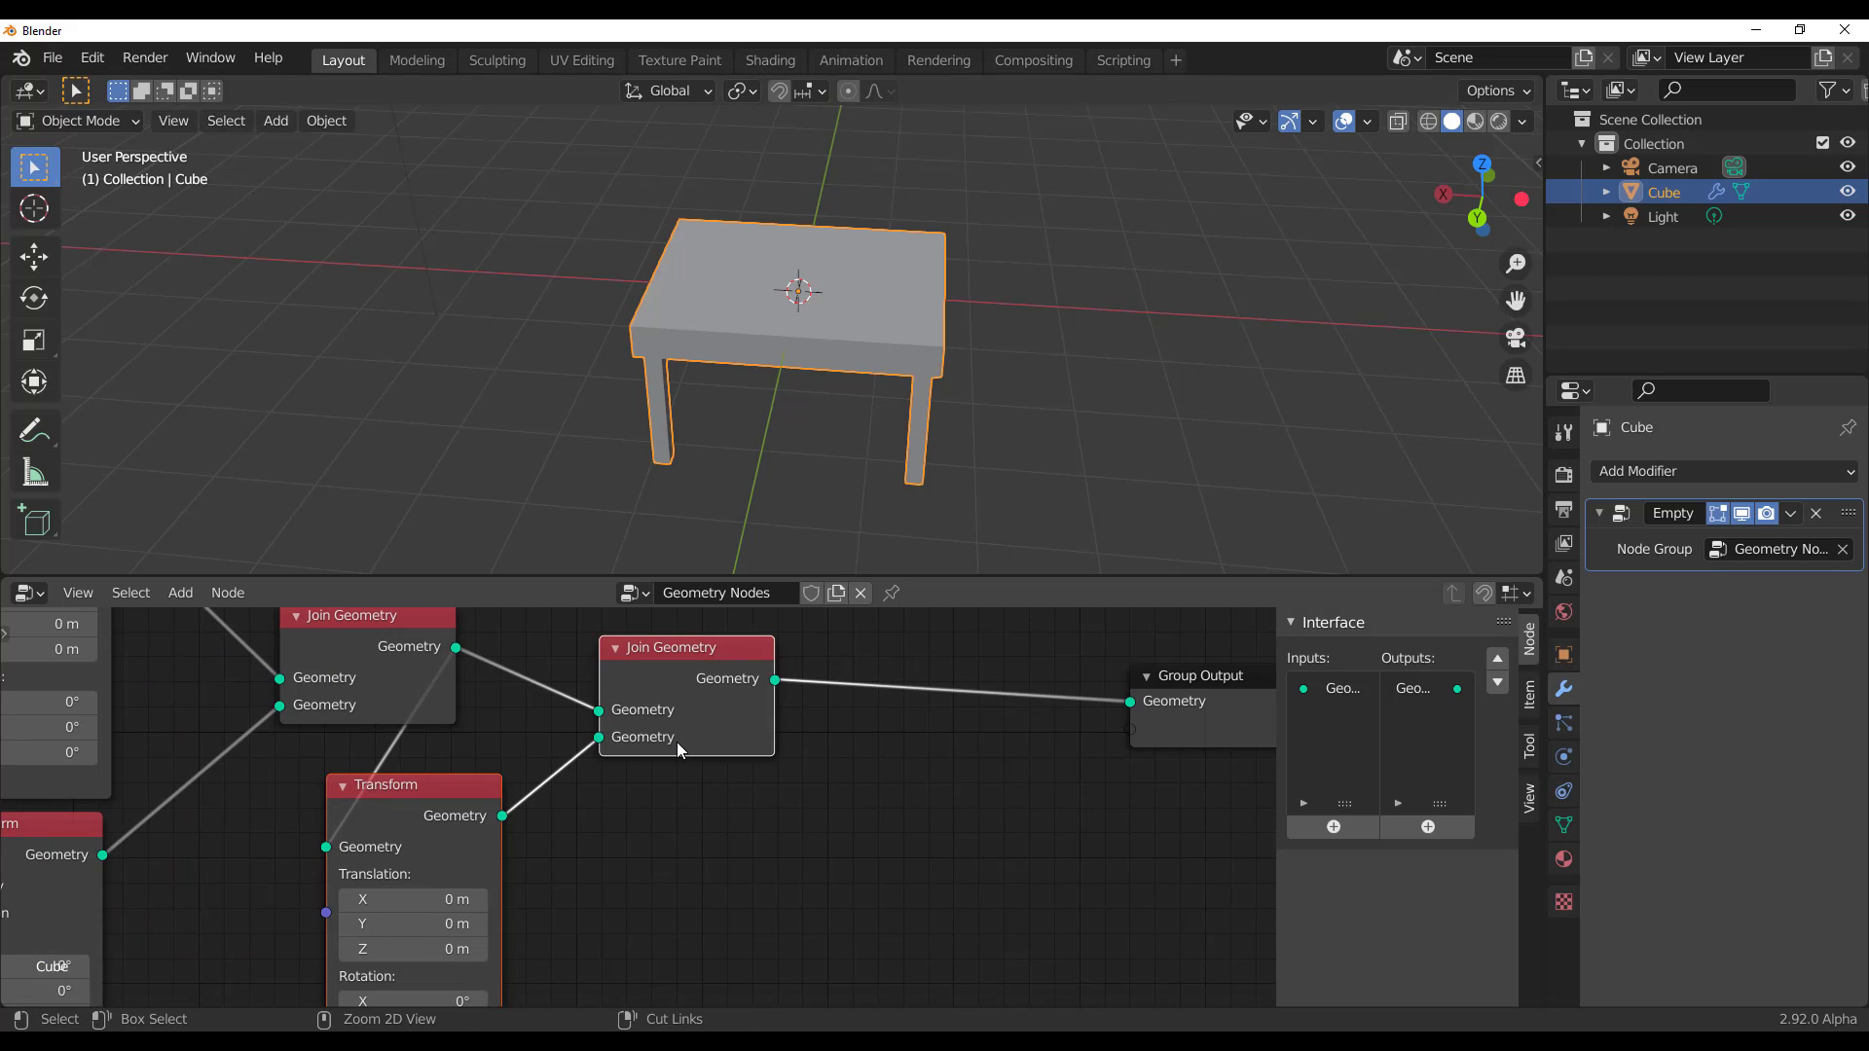
click(861, 876)
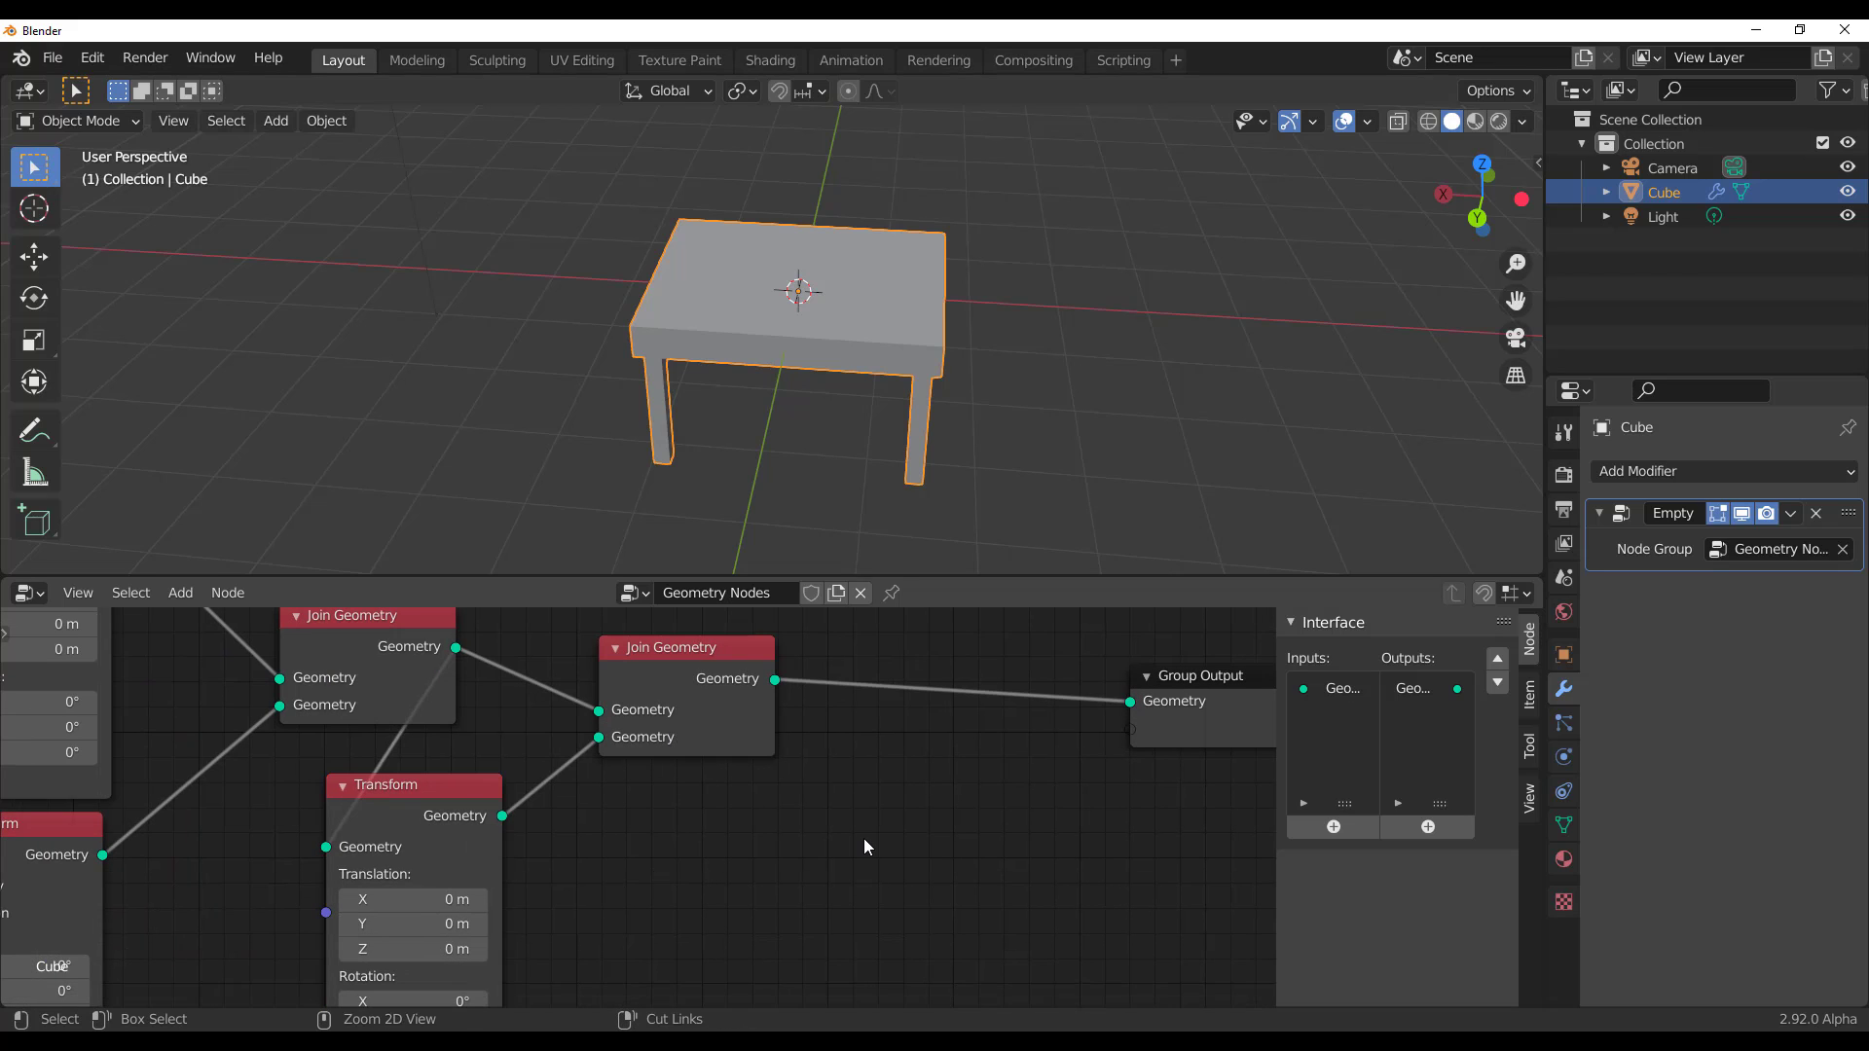
key(ctrl+z)
key(shift+d)
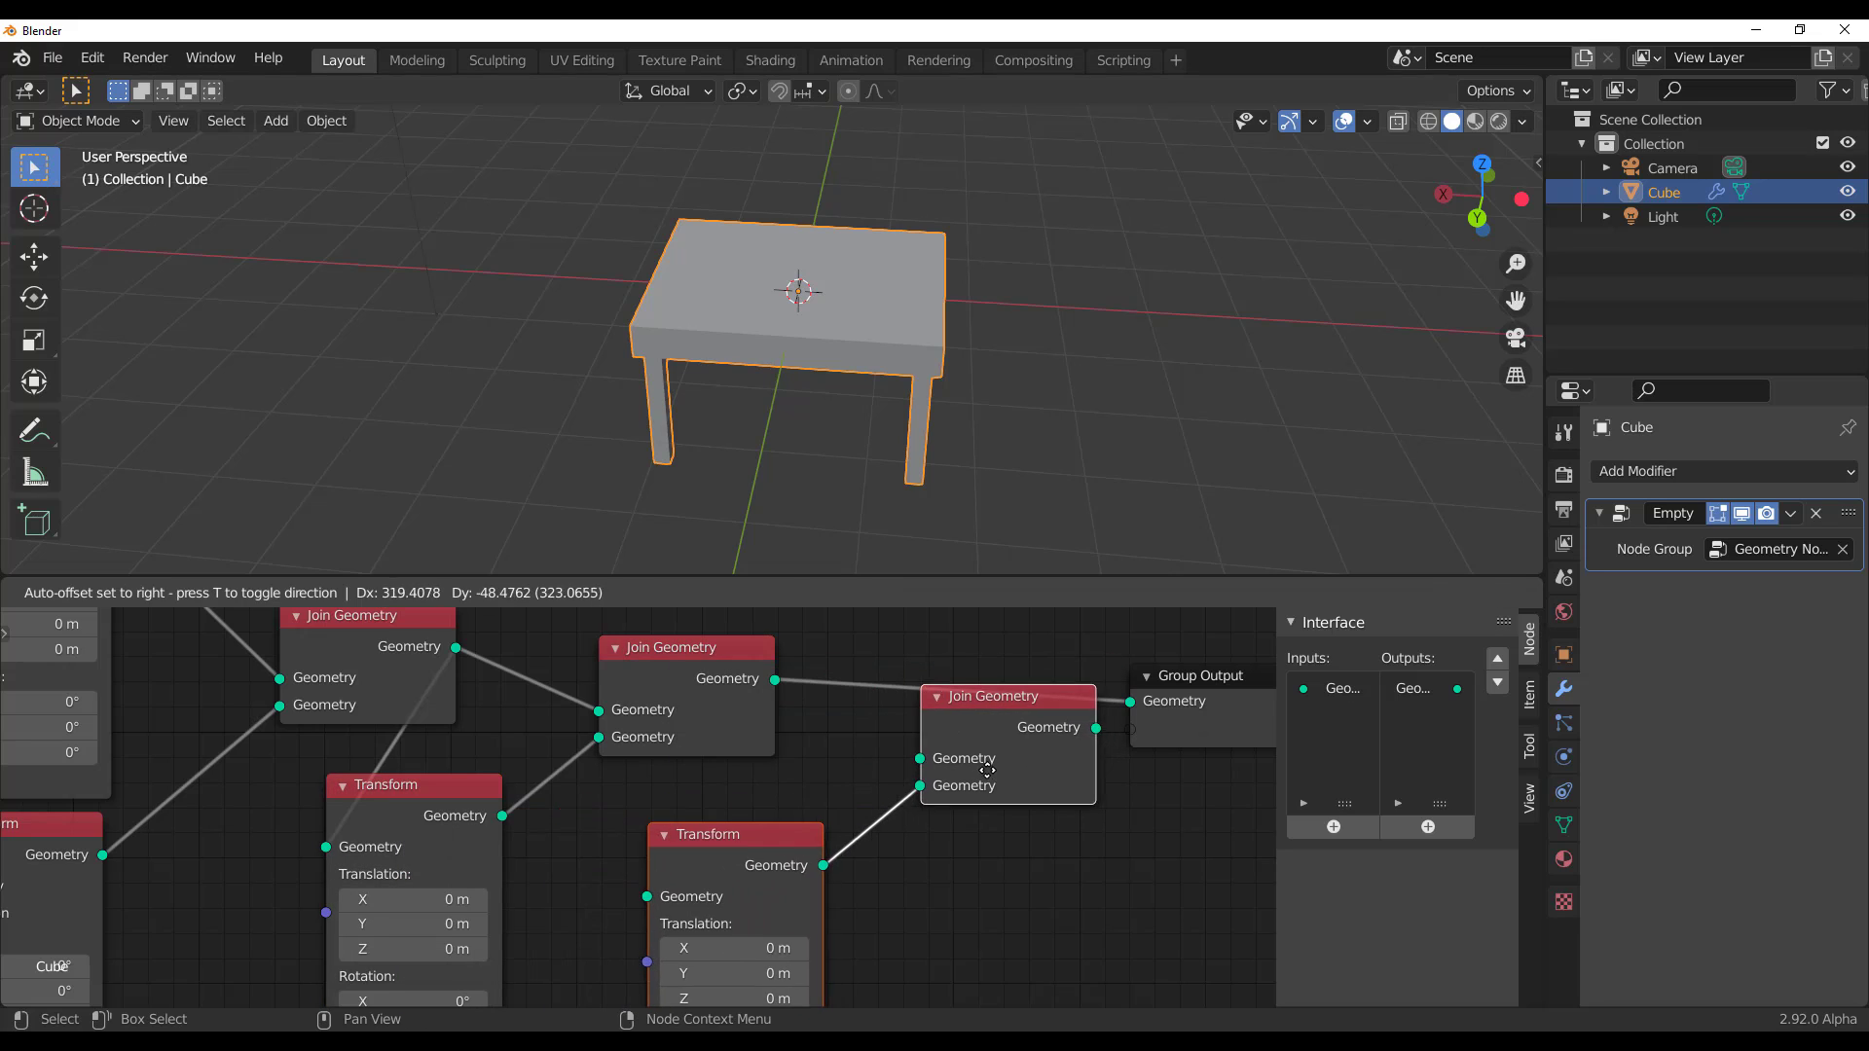
click(1020, 771)
Link the second Join Geometry node into the duplicated Join Geometry node, and the duplicate's output to Group Output
drag(775, 682, 911, 755)
middle_drag(961, 847, 807, 845)
drag(931, 719, 995, 703)
middle_drag(812, 853, 914, 797)
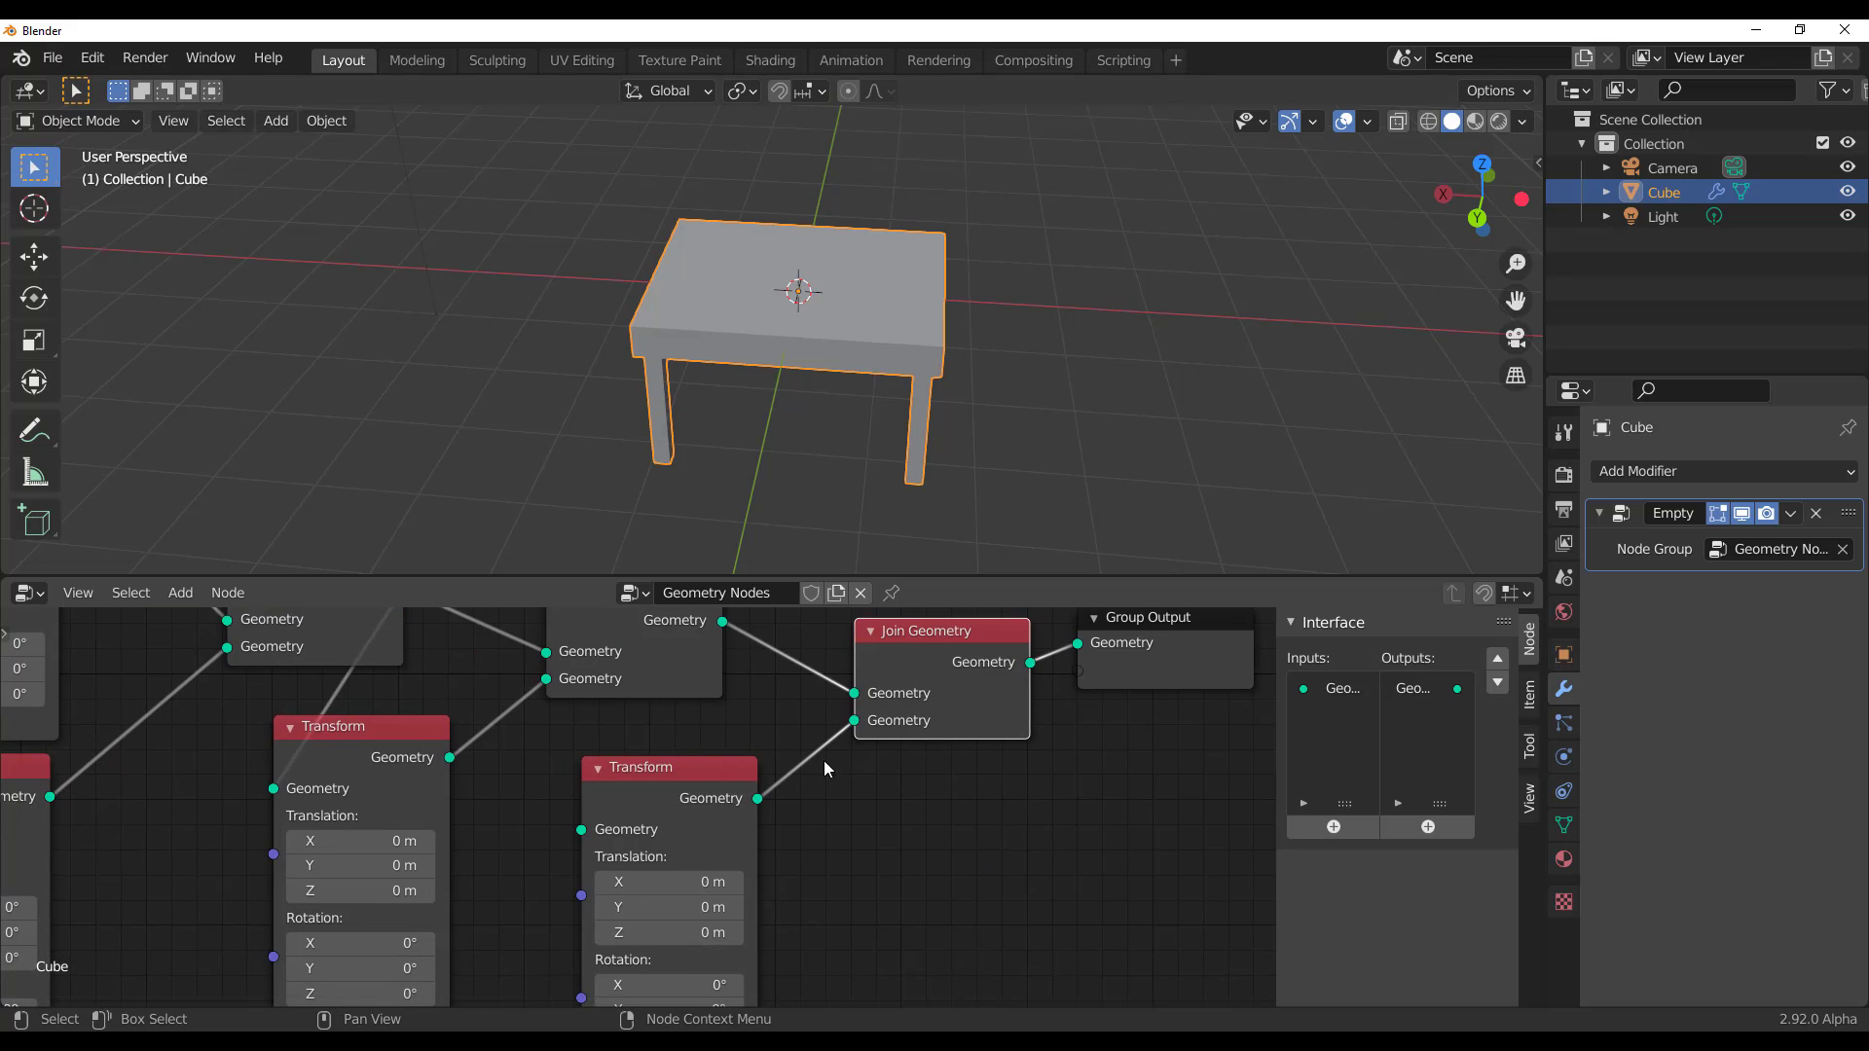
Space out the duplicated nodes and Group Output, and connect the second Join Geometry's output to the duplicated Transform's Geometry input
scroll(847, 879, down, 3)
middle_drag(968, 910, 592, 935)
drag(751, 744, 872, 745)
drag(711, 718, 872, 707)
drag(513, 725, 684, 690)
drag(318, 834, 519, 806)
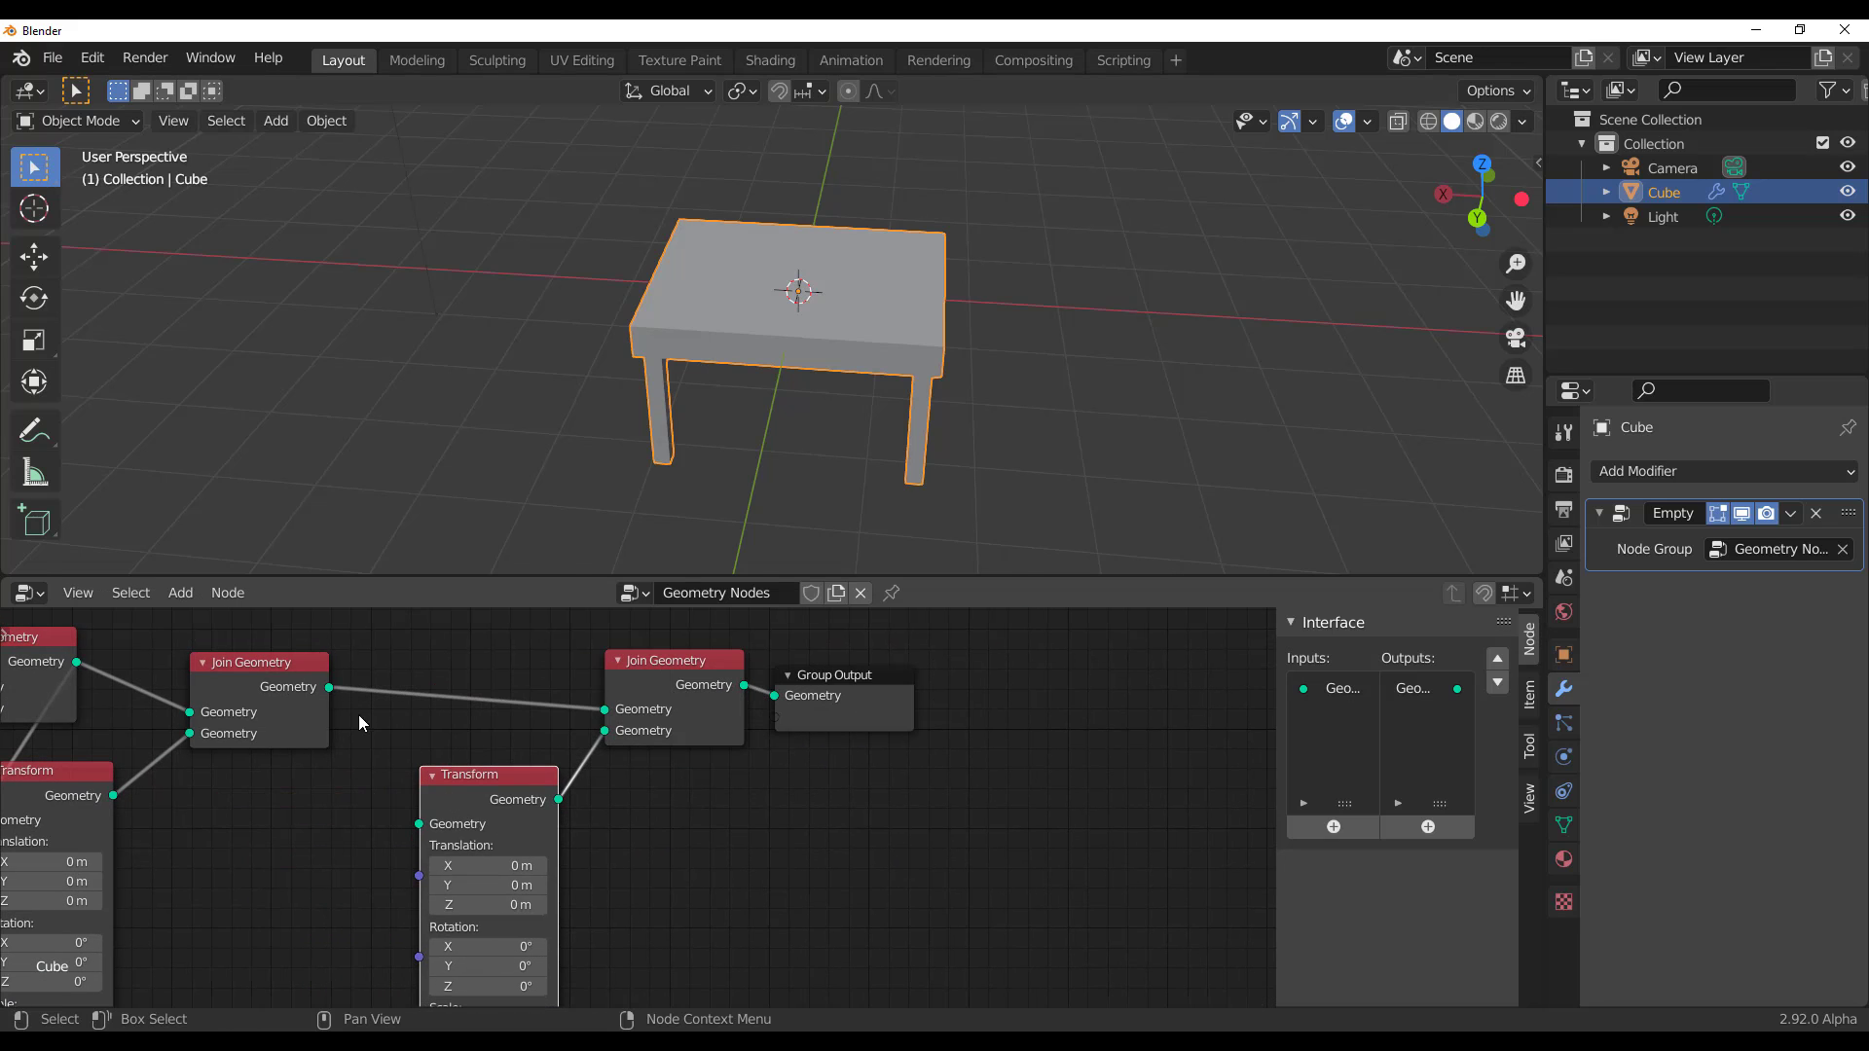
drag(329, 689, 420, 829)
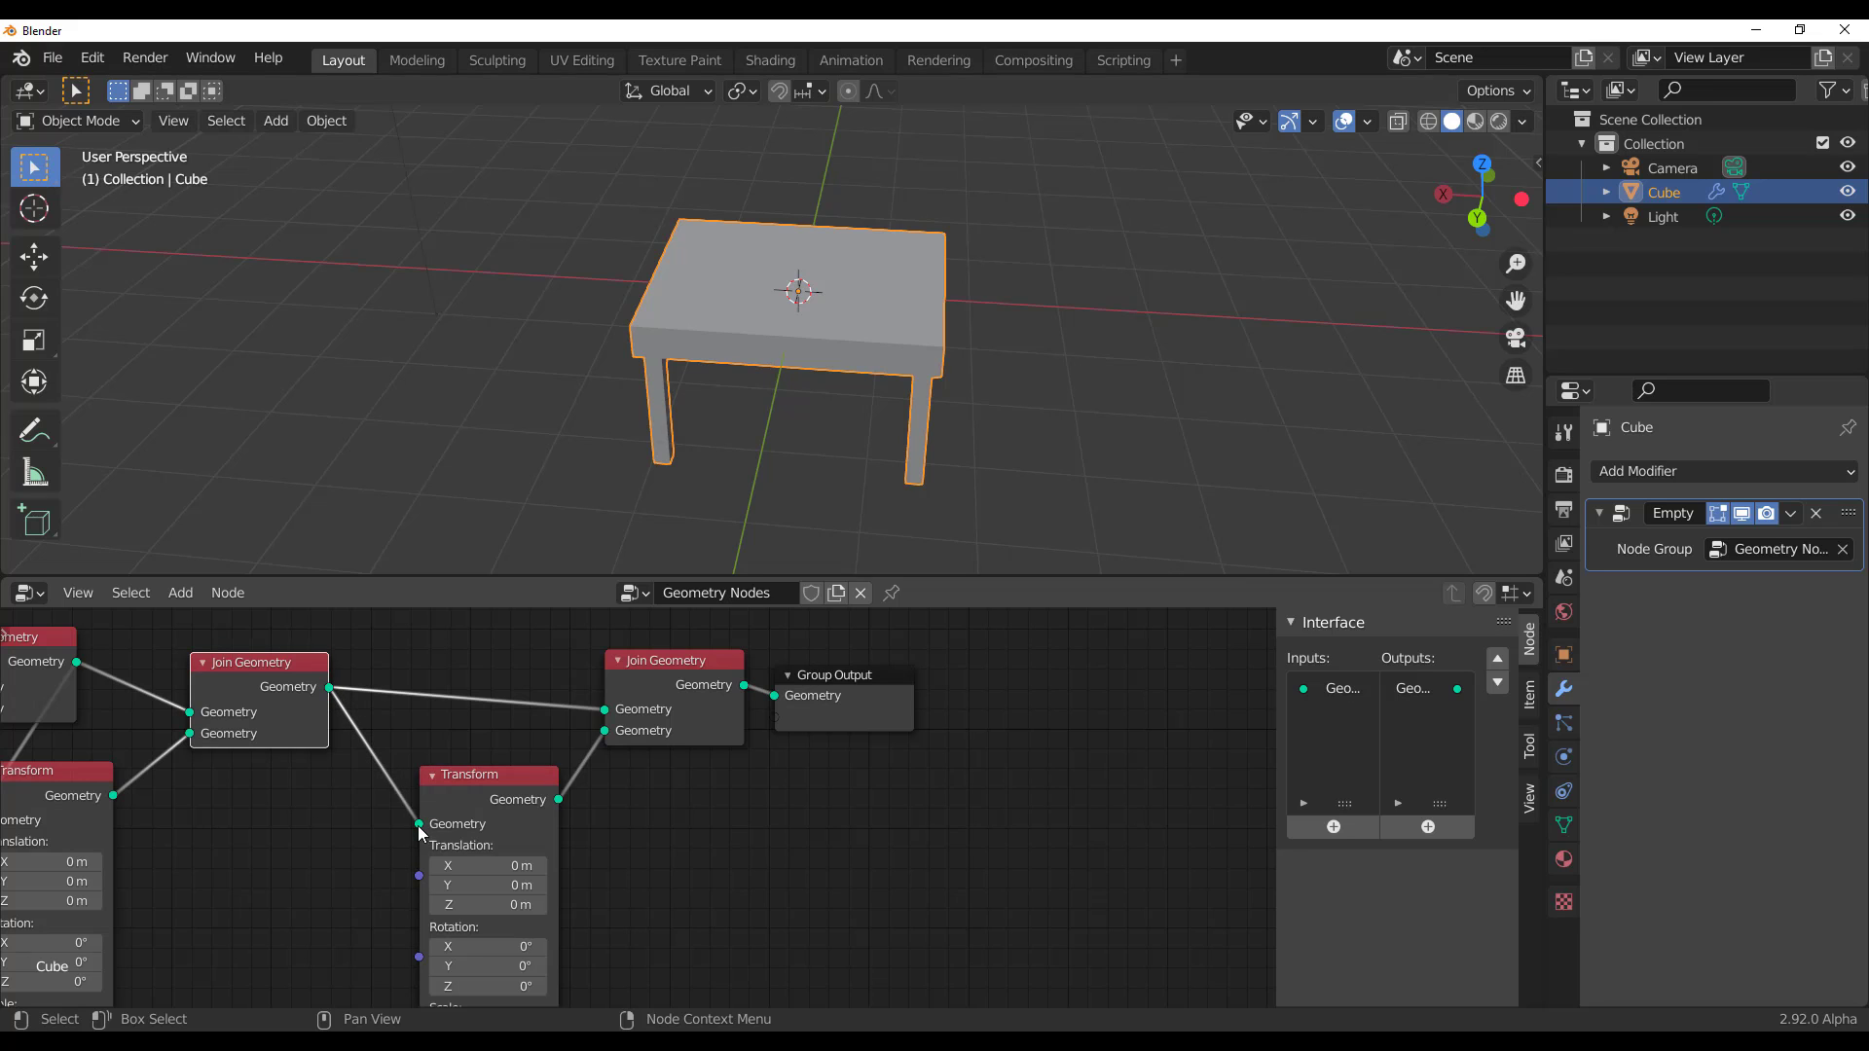
Set the duplicated Transform node's Scale to 1 in X and -1 in Y to mirror both legs across the table
middle_drag(778, 351, 672, 275)
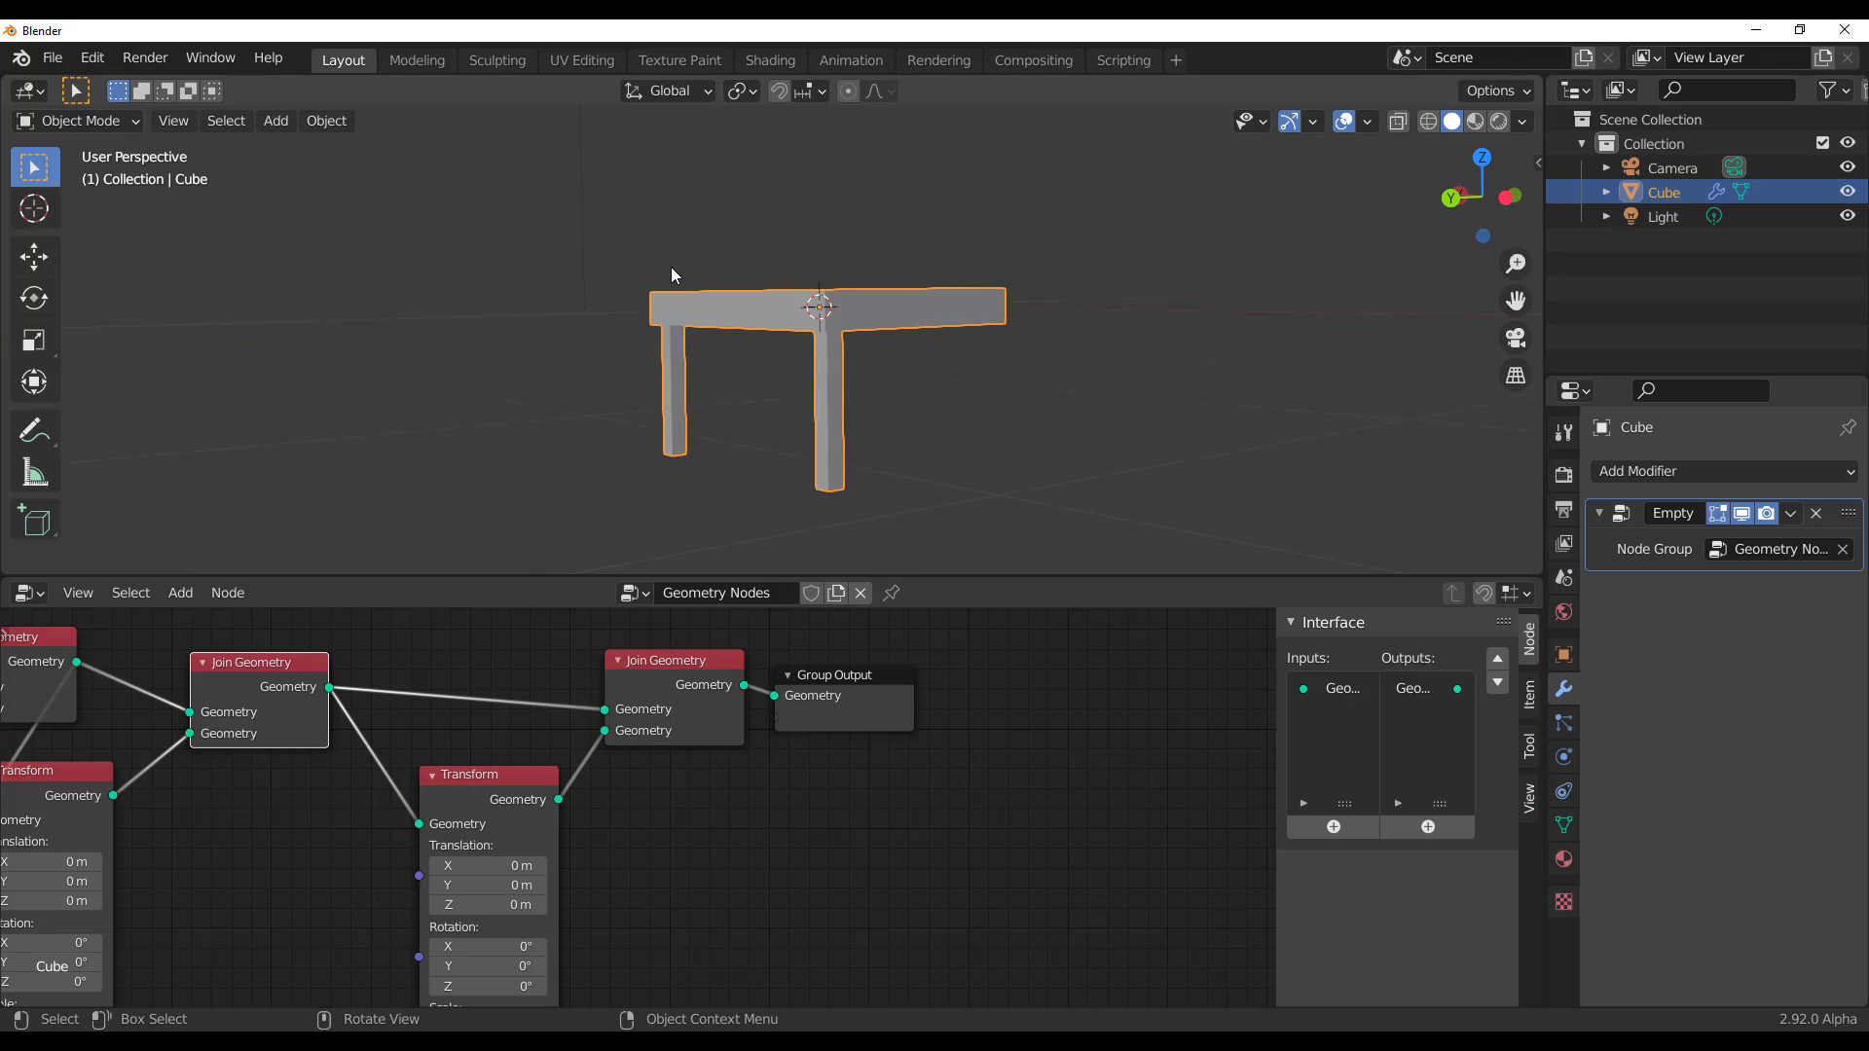
scroll(589, 981, up, 4)
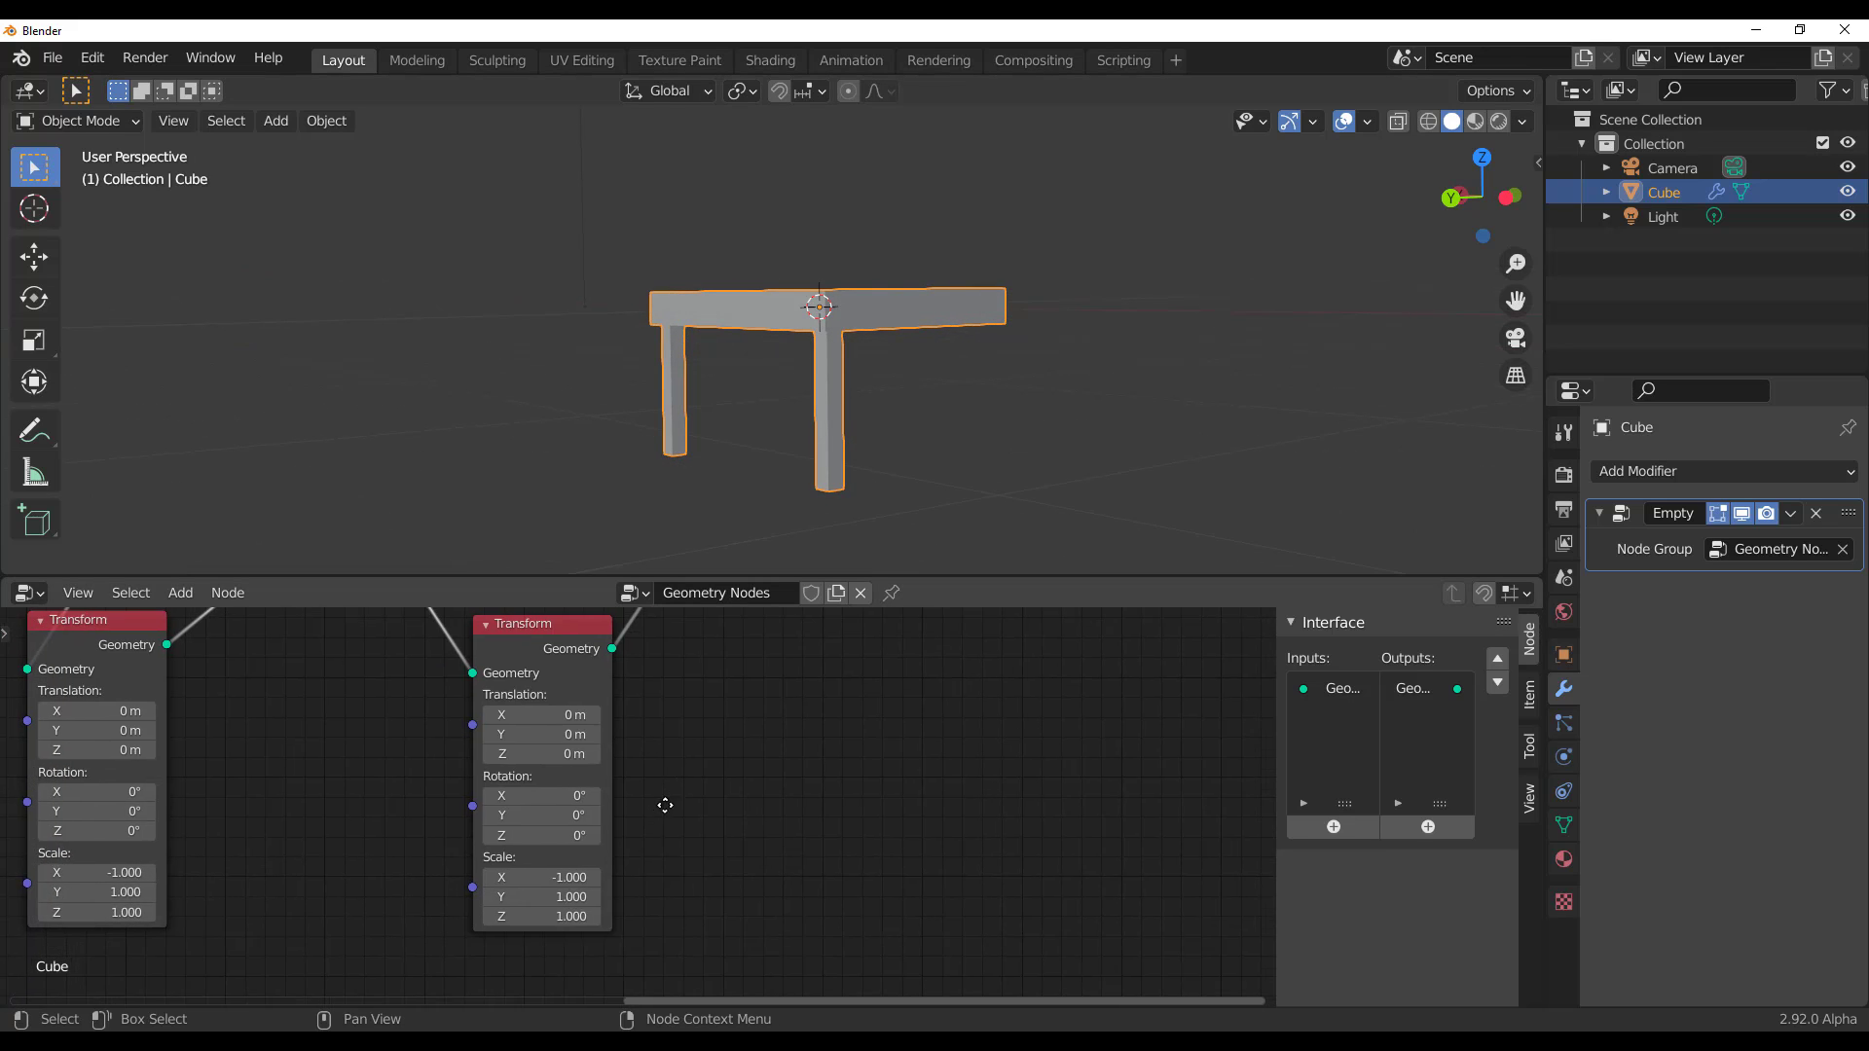
scroll(594, 903, up, 1)
click(580, 871)
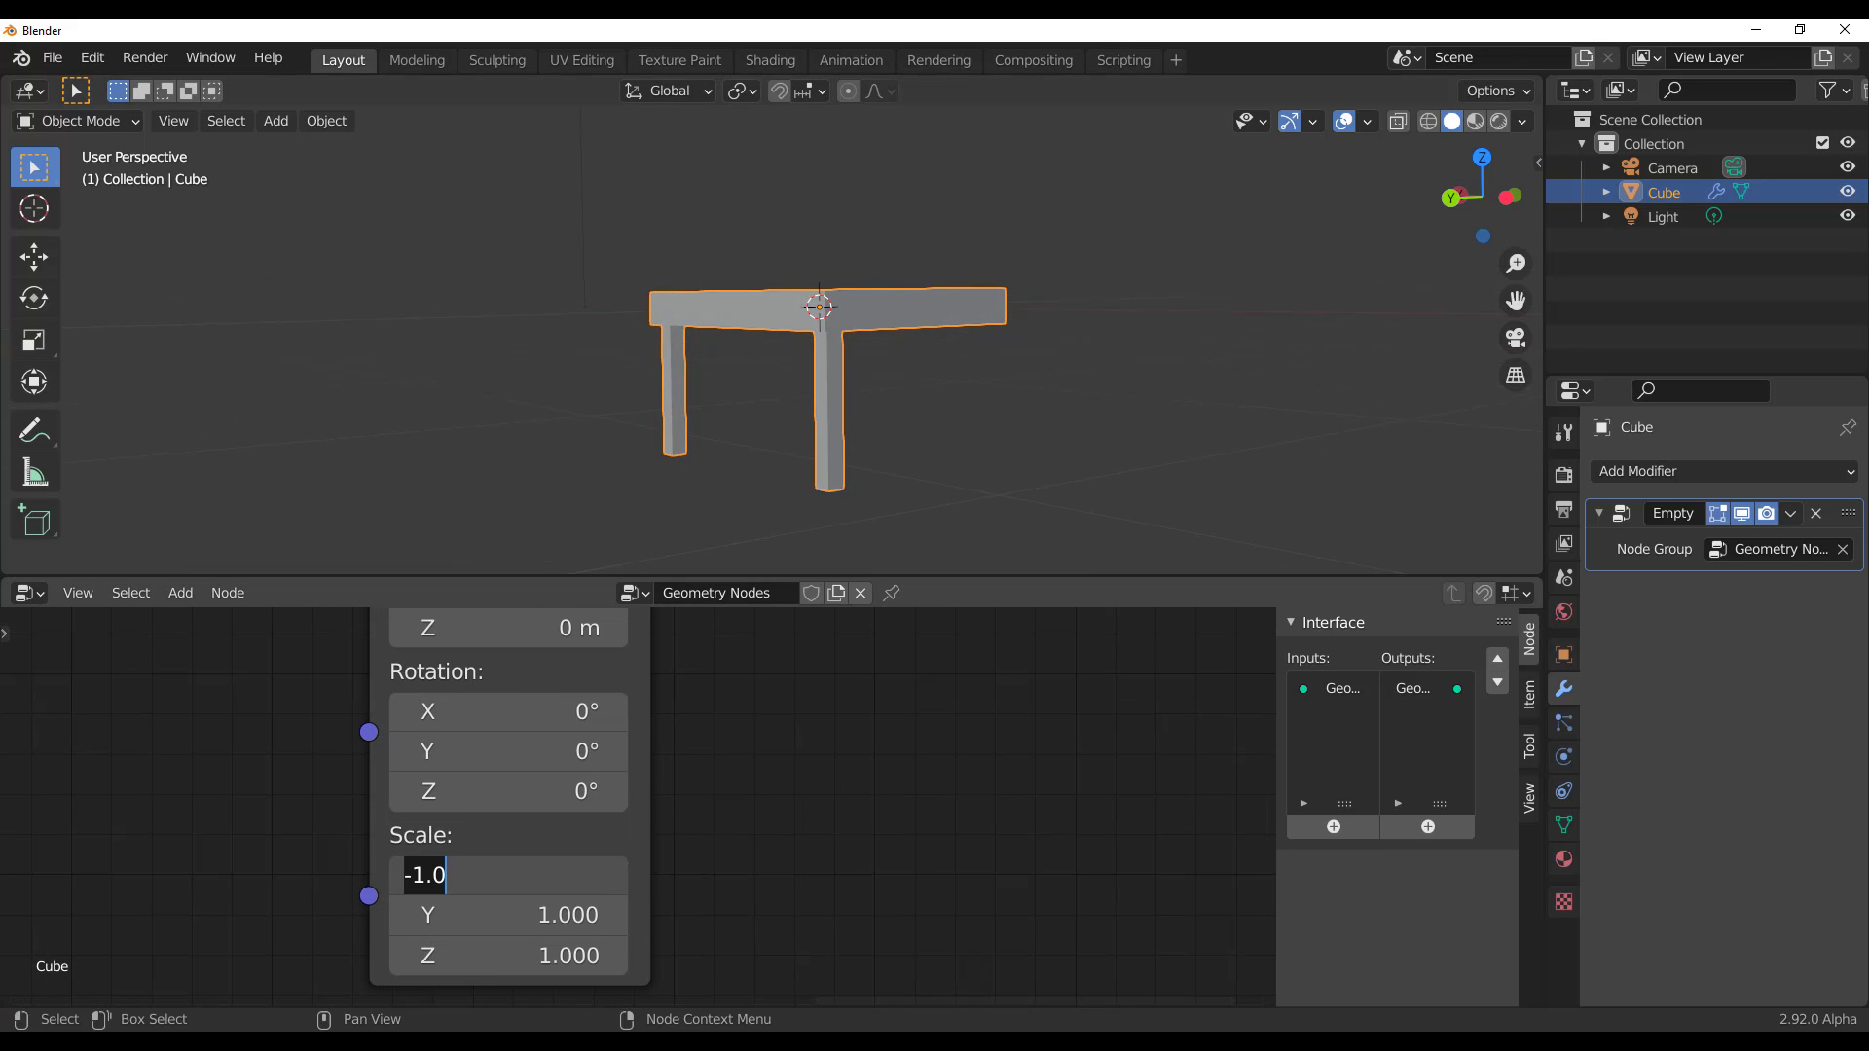
text(1)
key(Return)
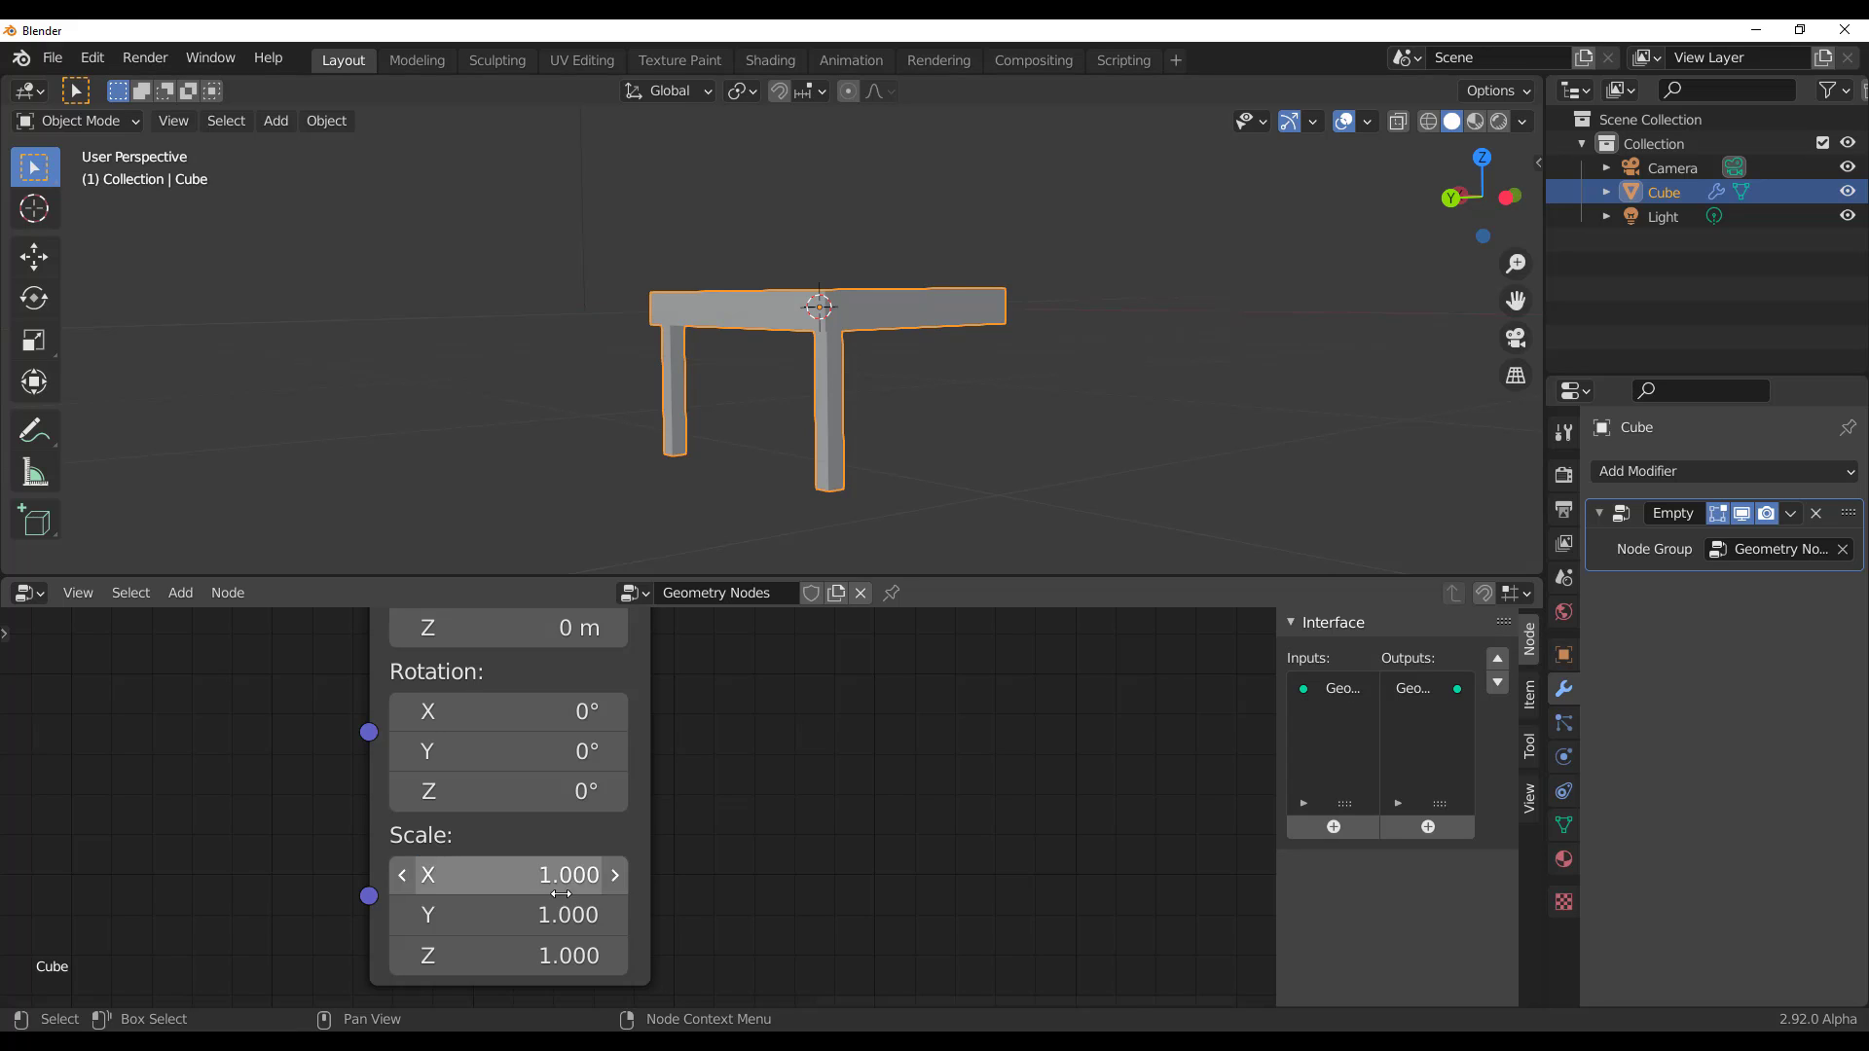
click(604, 915)
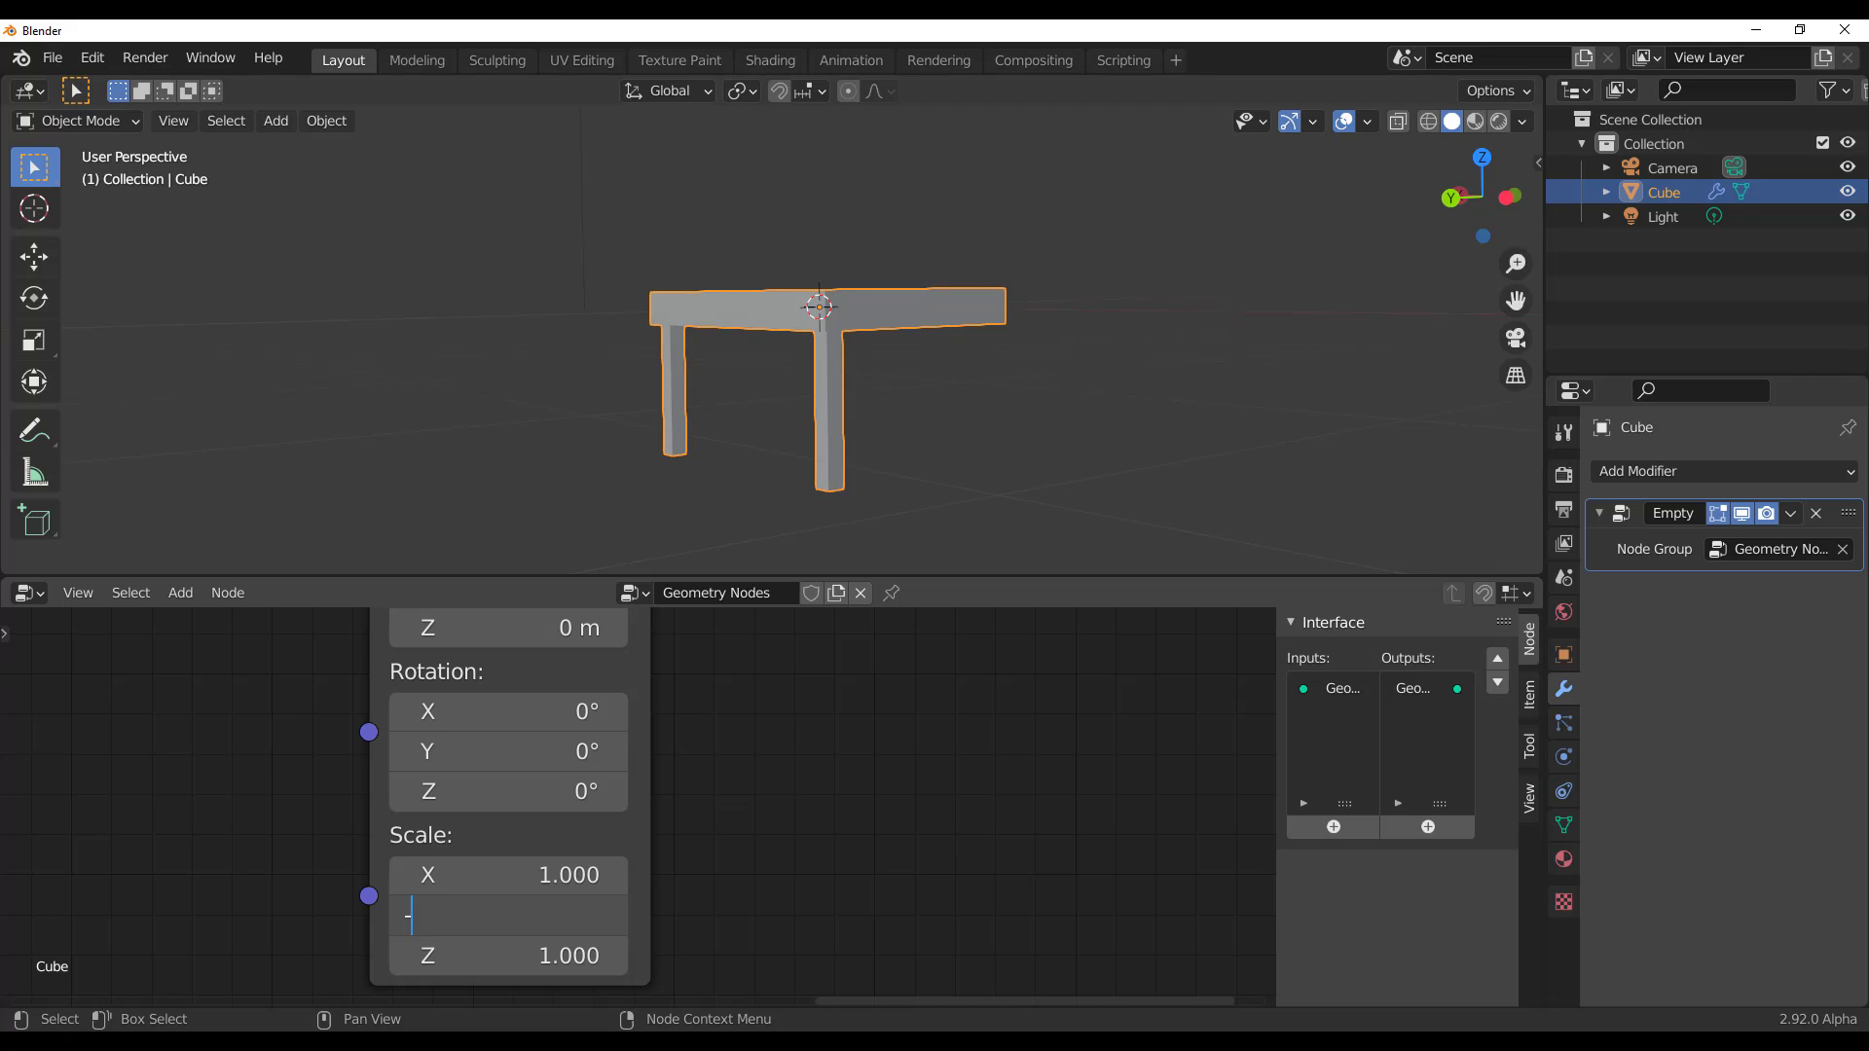
key(Return)
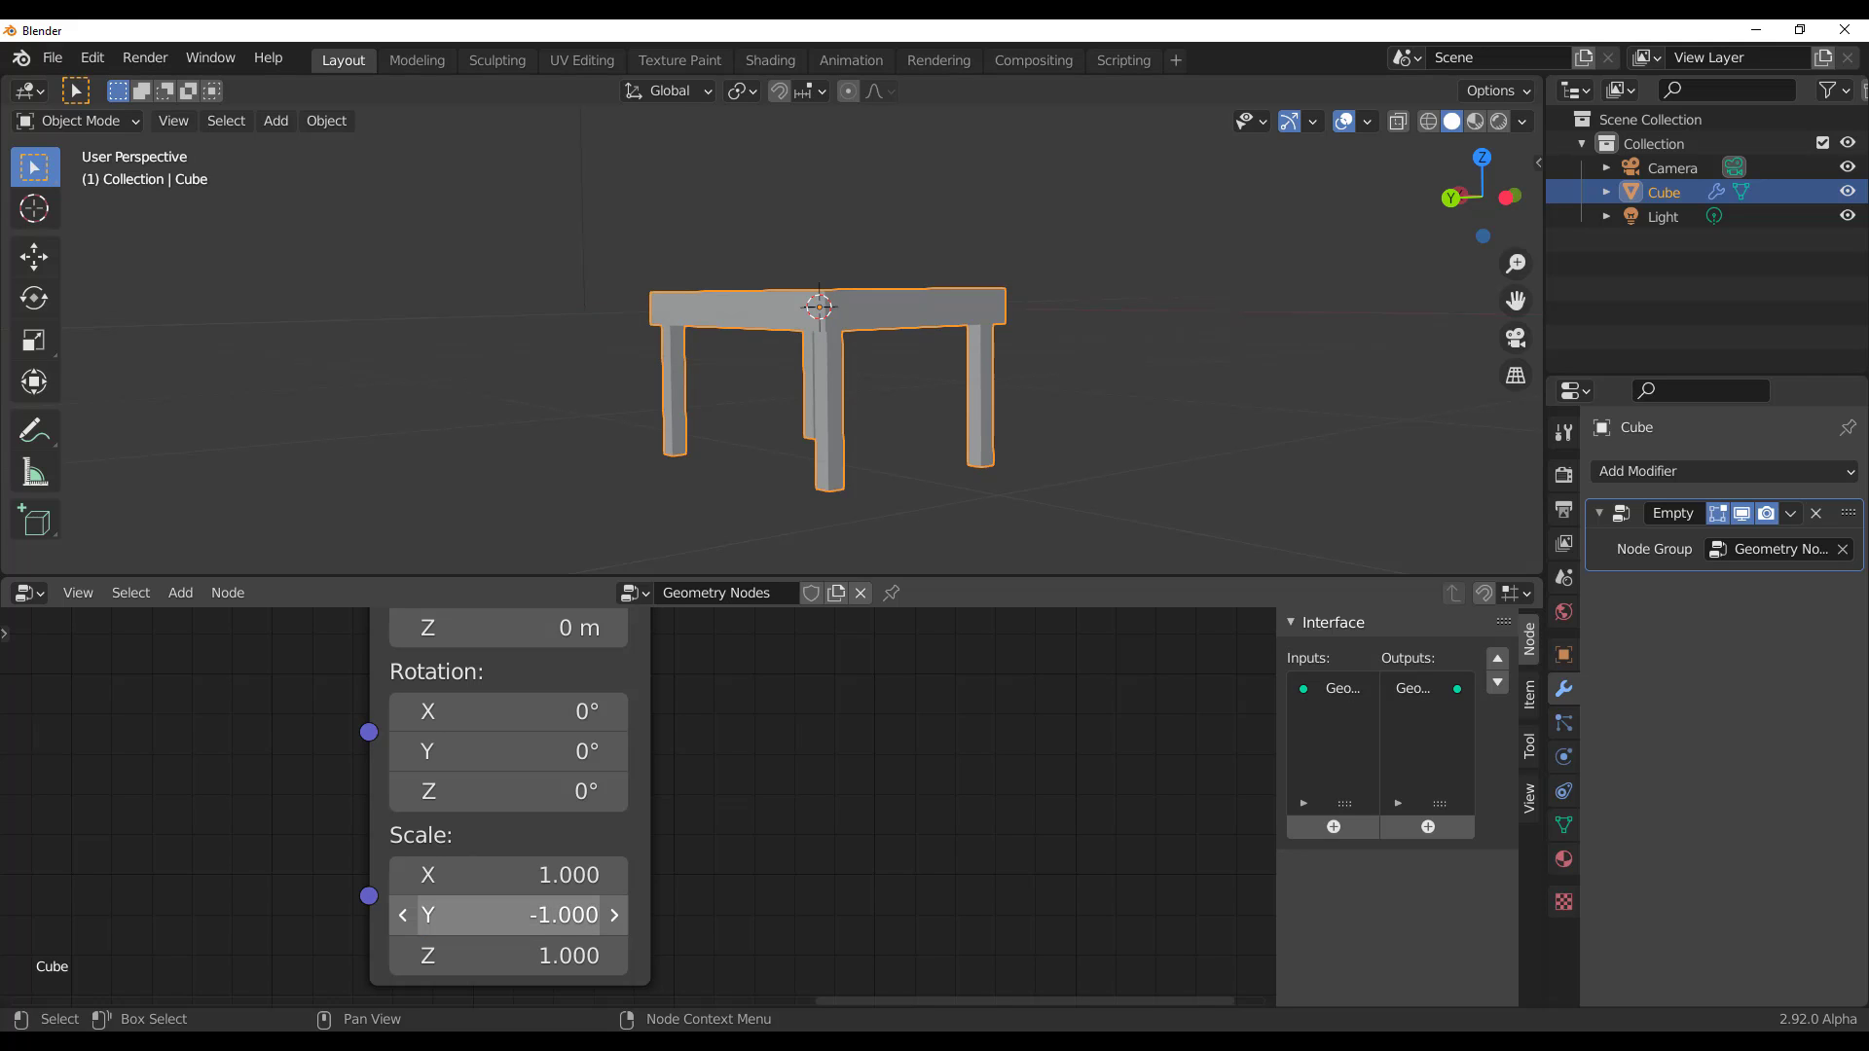
Set the Combine XYZ node's X to 2.6 and Y to 3.7, and inspect the four-legged table from several angles
scroll(609, 337, down, 2)
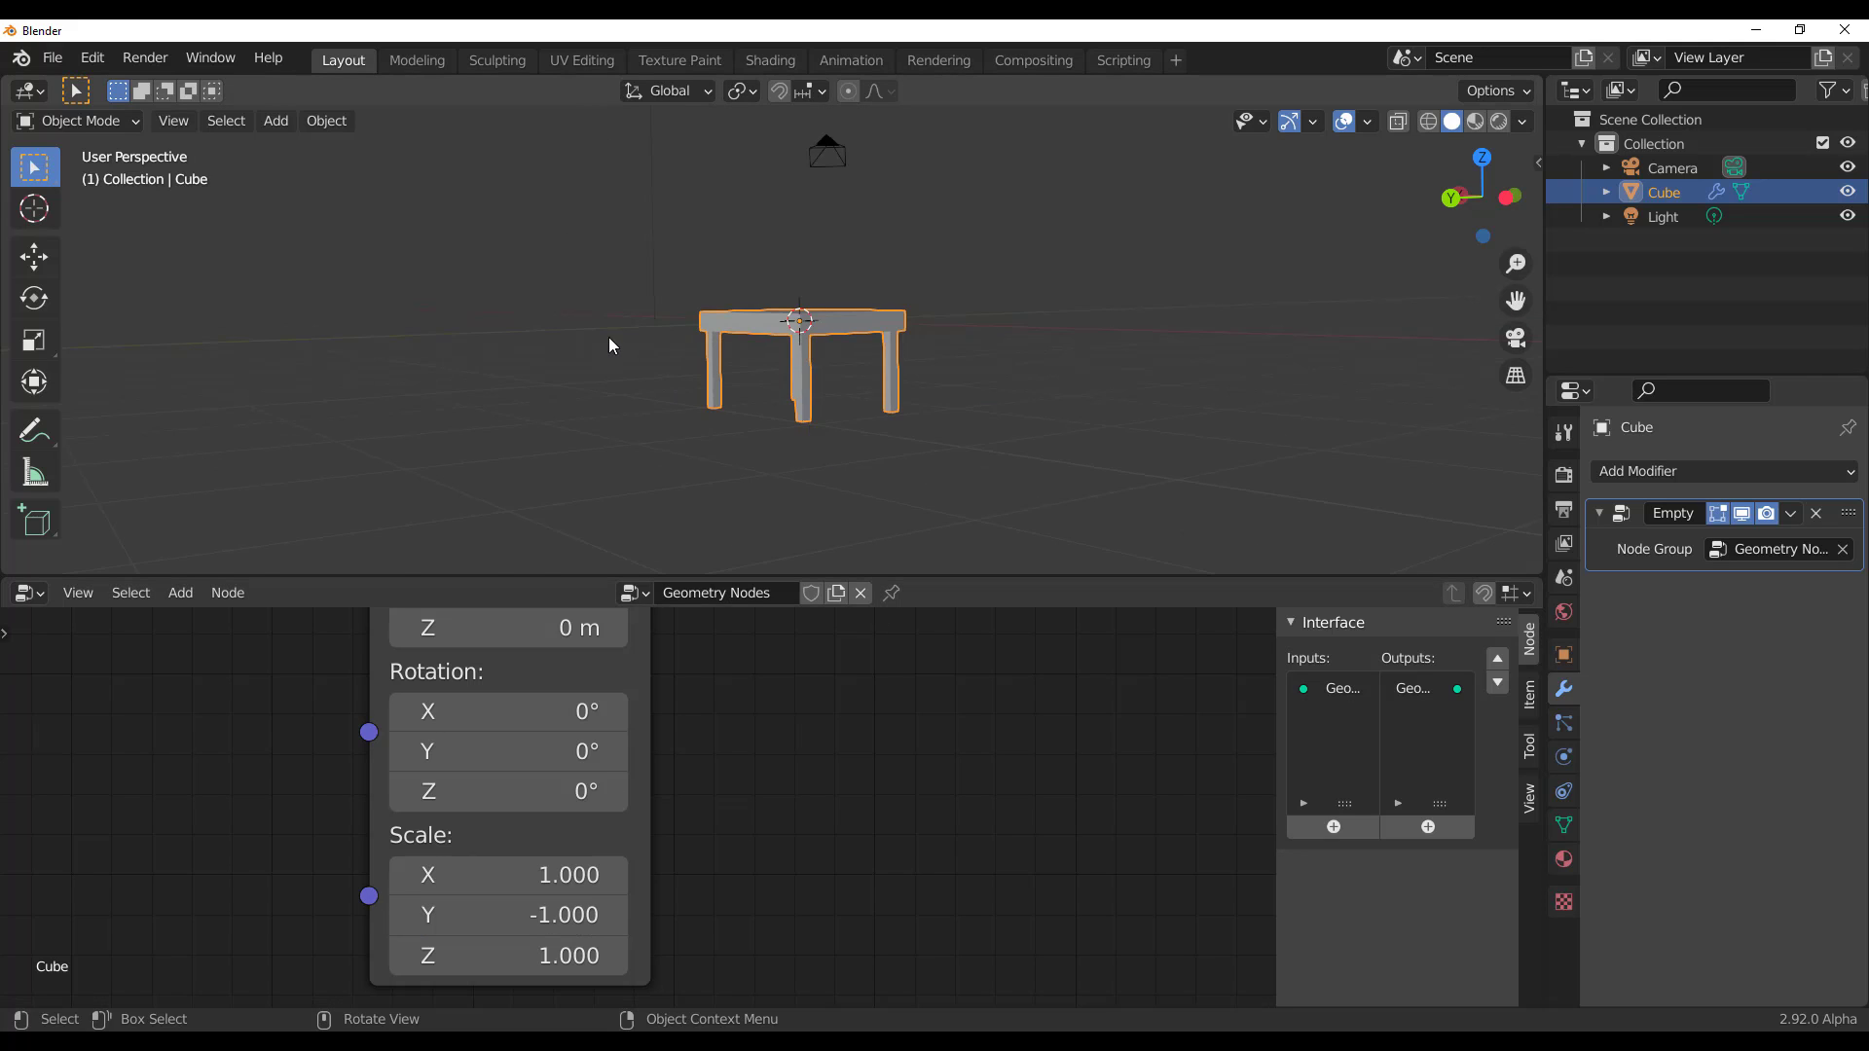
middle_drag(609, 336, 931, 434)
scroll(708, 793, down, 4)
scroll(709, 792, down, 5)
middle_drag(136, 865, 945, 940)
middle_drag(272, 899, 684, 902)
scroll(549, 833, up, 14)
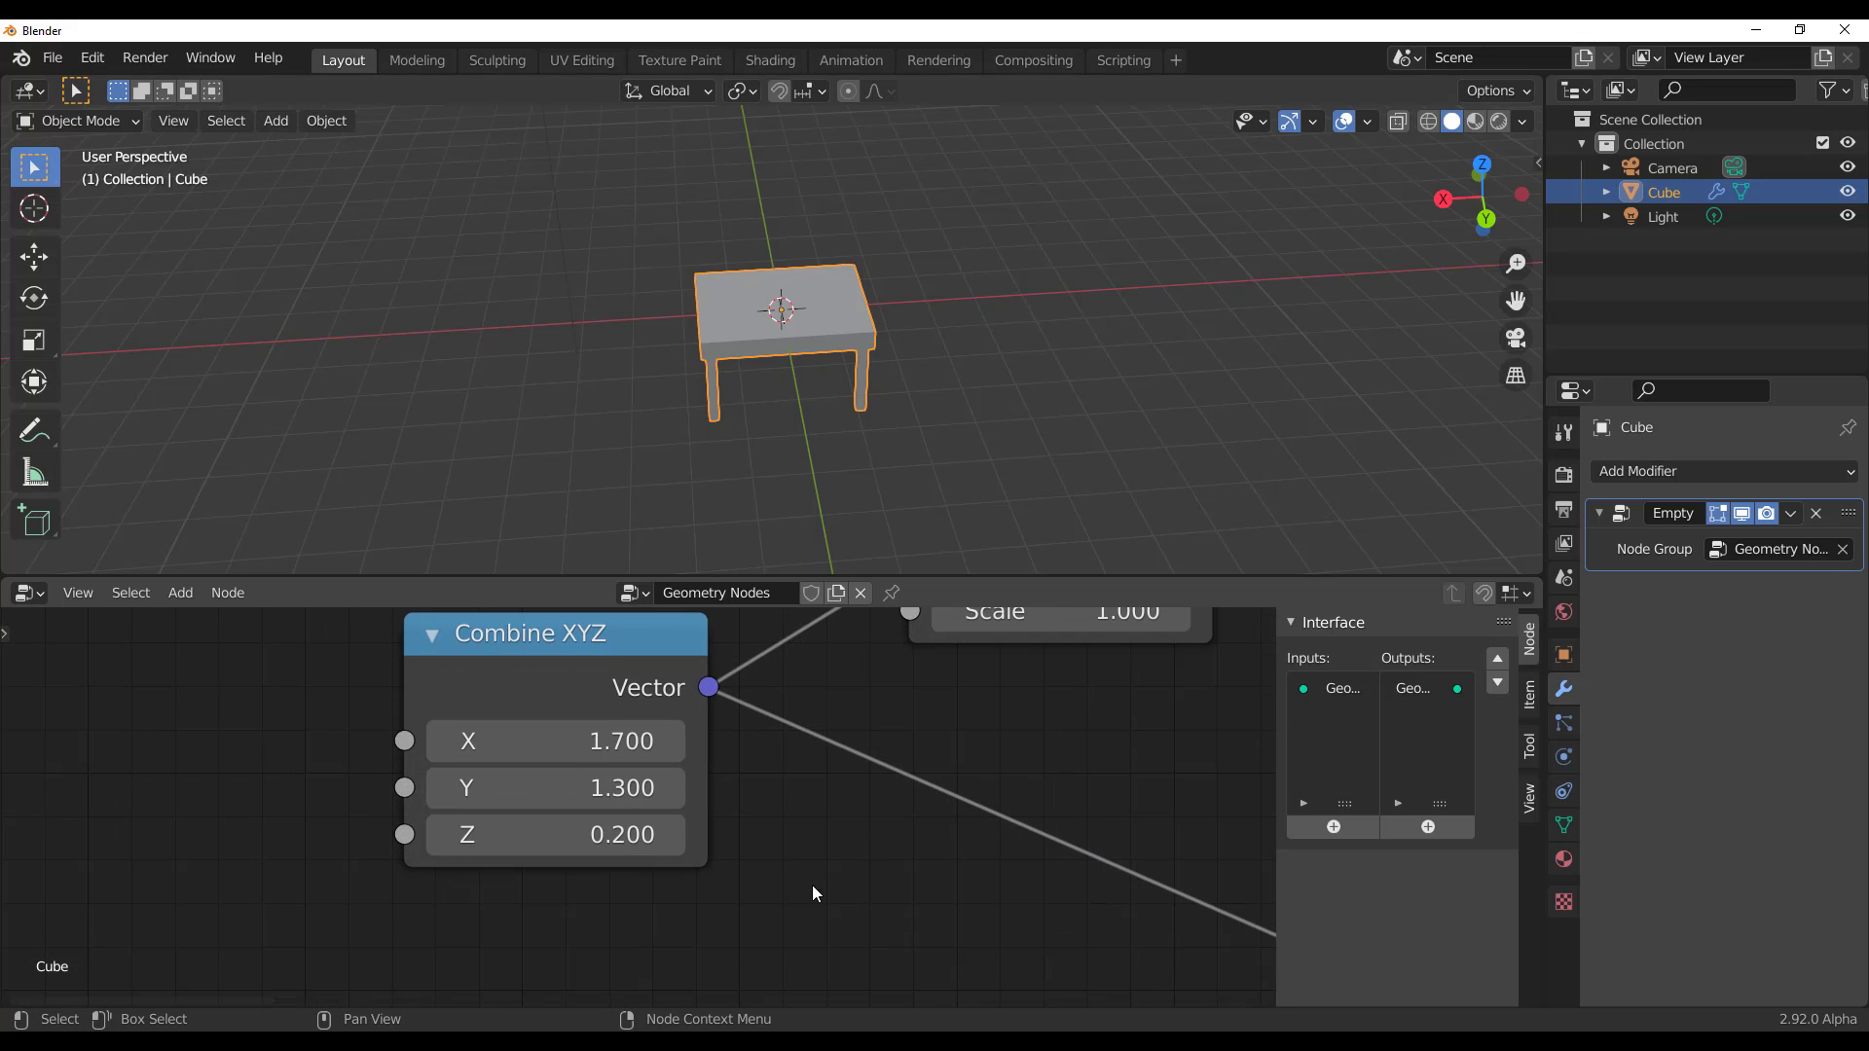
middle_drag(820, 869, 768, 938)
ctrl+drag(475, 796, 522, 849)
middle_drag(451, 292, 704, 237)
middle_drag(679, 504, 826, 471)
scroll(776, 422, up, 3)
scroll(892, 414, down, 5)
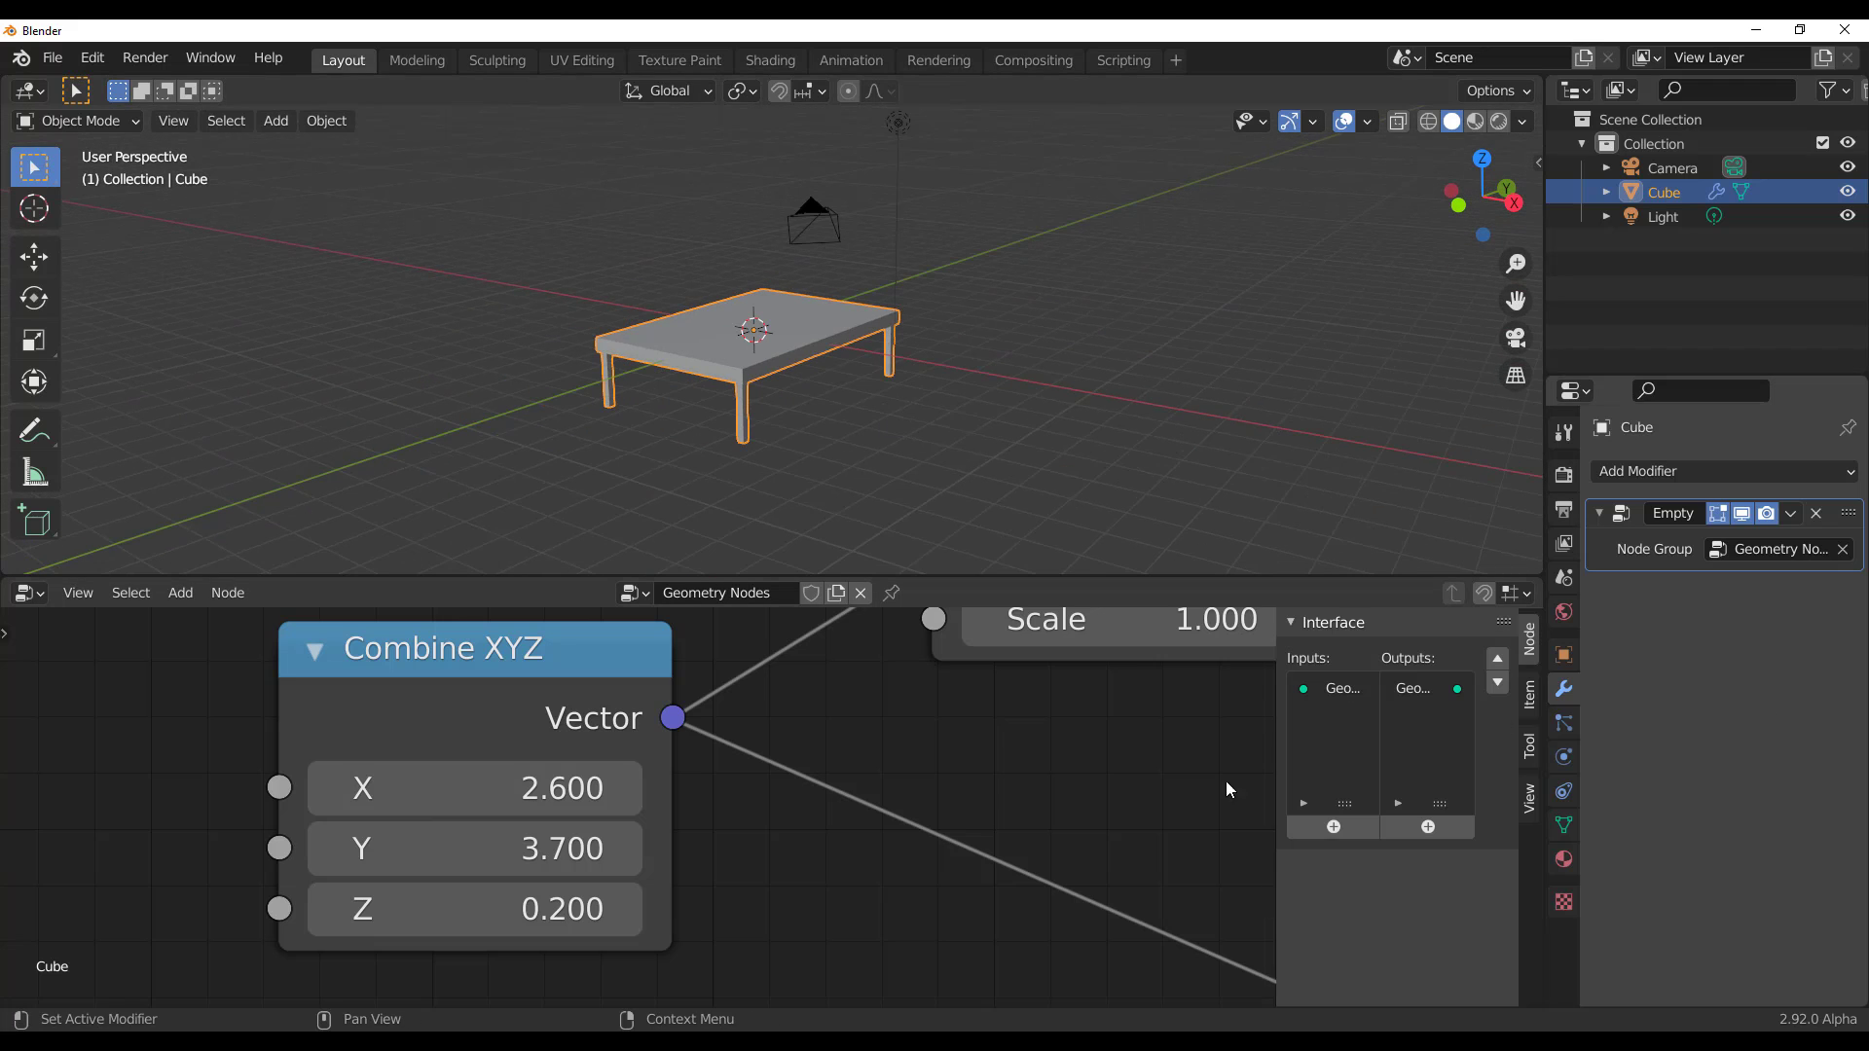
Test resizing the table by setting the Combine XYZ node's X to 4.6 and Y to 5.5
middle_drag(1026, 796, 744, 833)
scroll(821, 787, down, 4)
scroll(823, 787, down, 1)
scroll(1060, 947, down, 1)
middle_drag(980, 945, 921, 969)
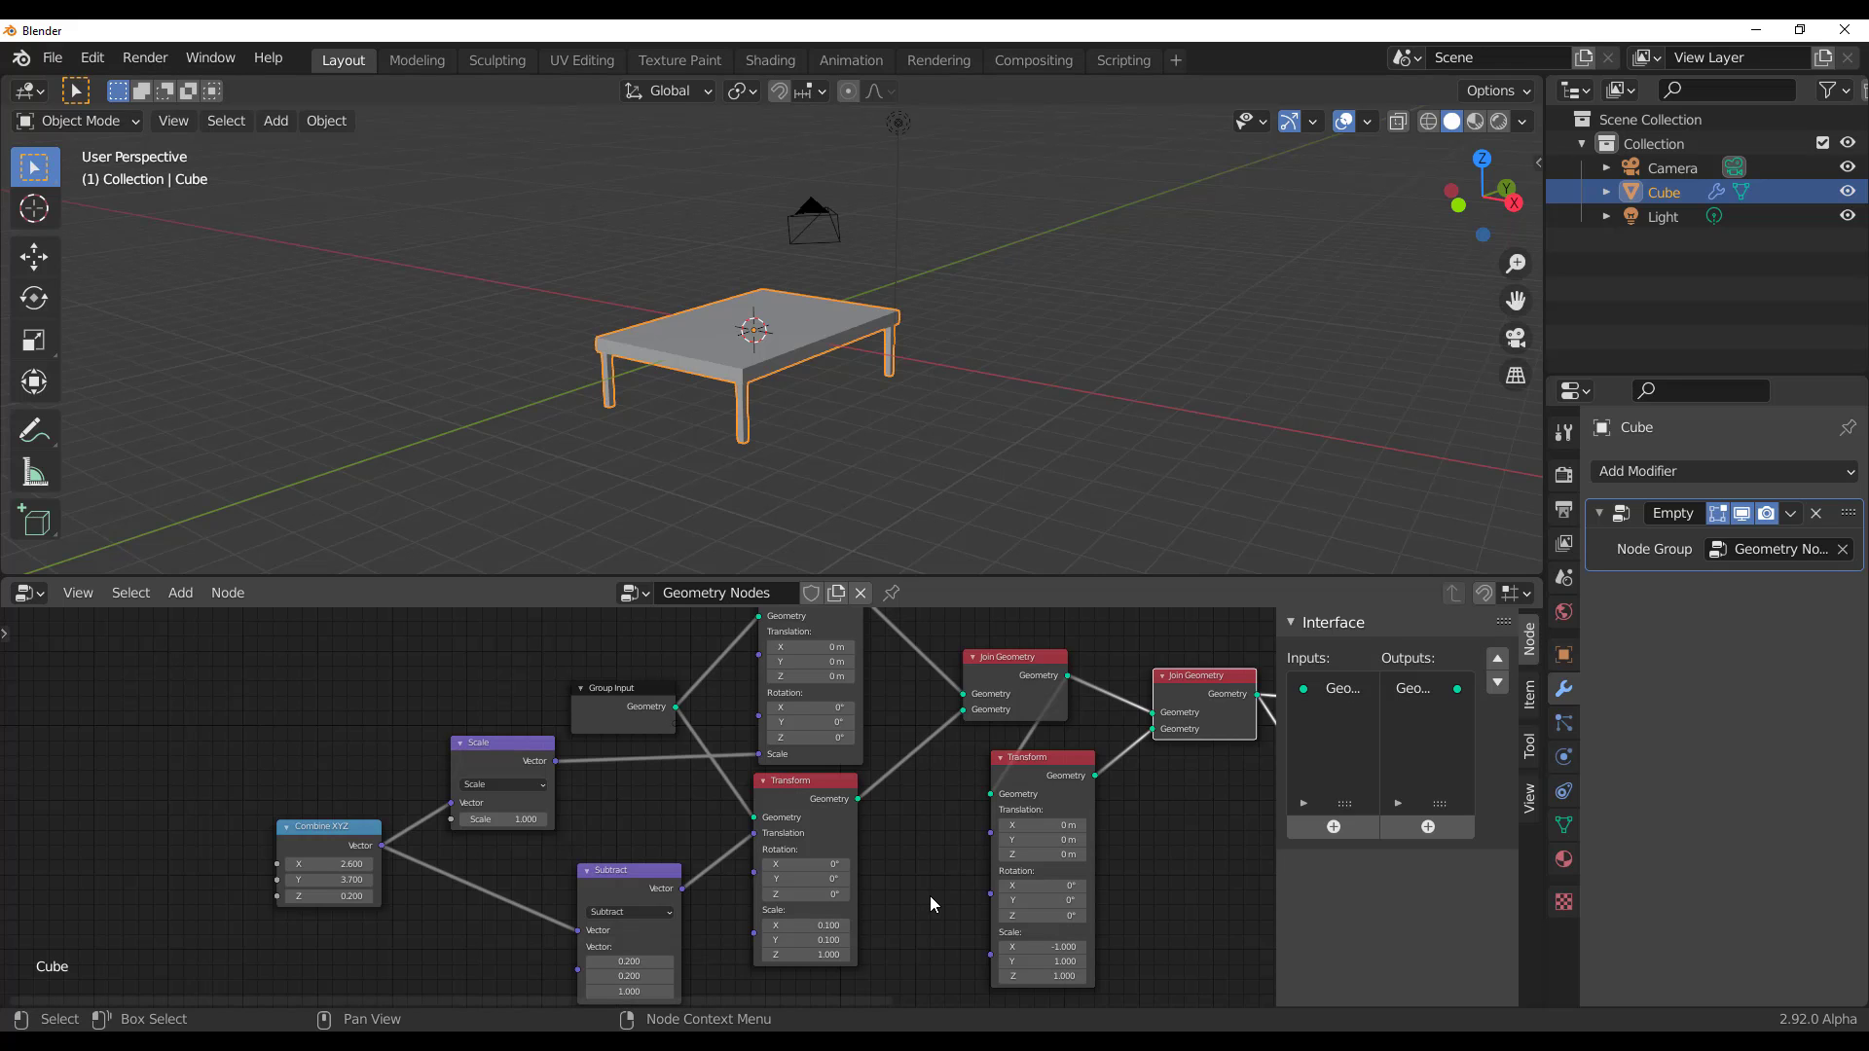
mouse_move(870, 889)
middle_down()
mouse_move(747, 867)
mouse_move(509, 875)
middle_up()
middle_drag(806, 888, 638, 883)
ctrl+scroll(552, 913, left, 4)
scroll(708, 796, up, 6)
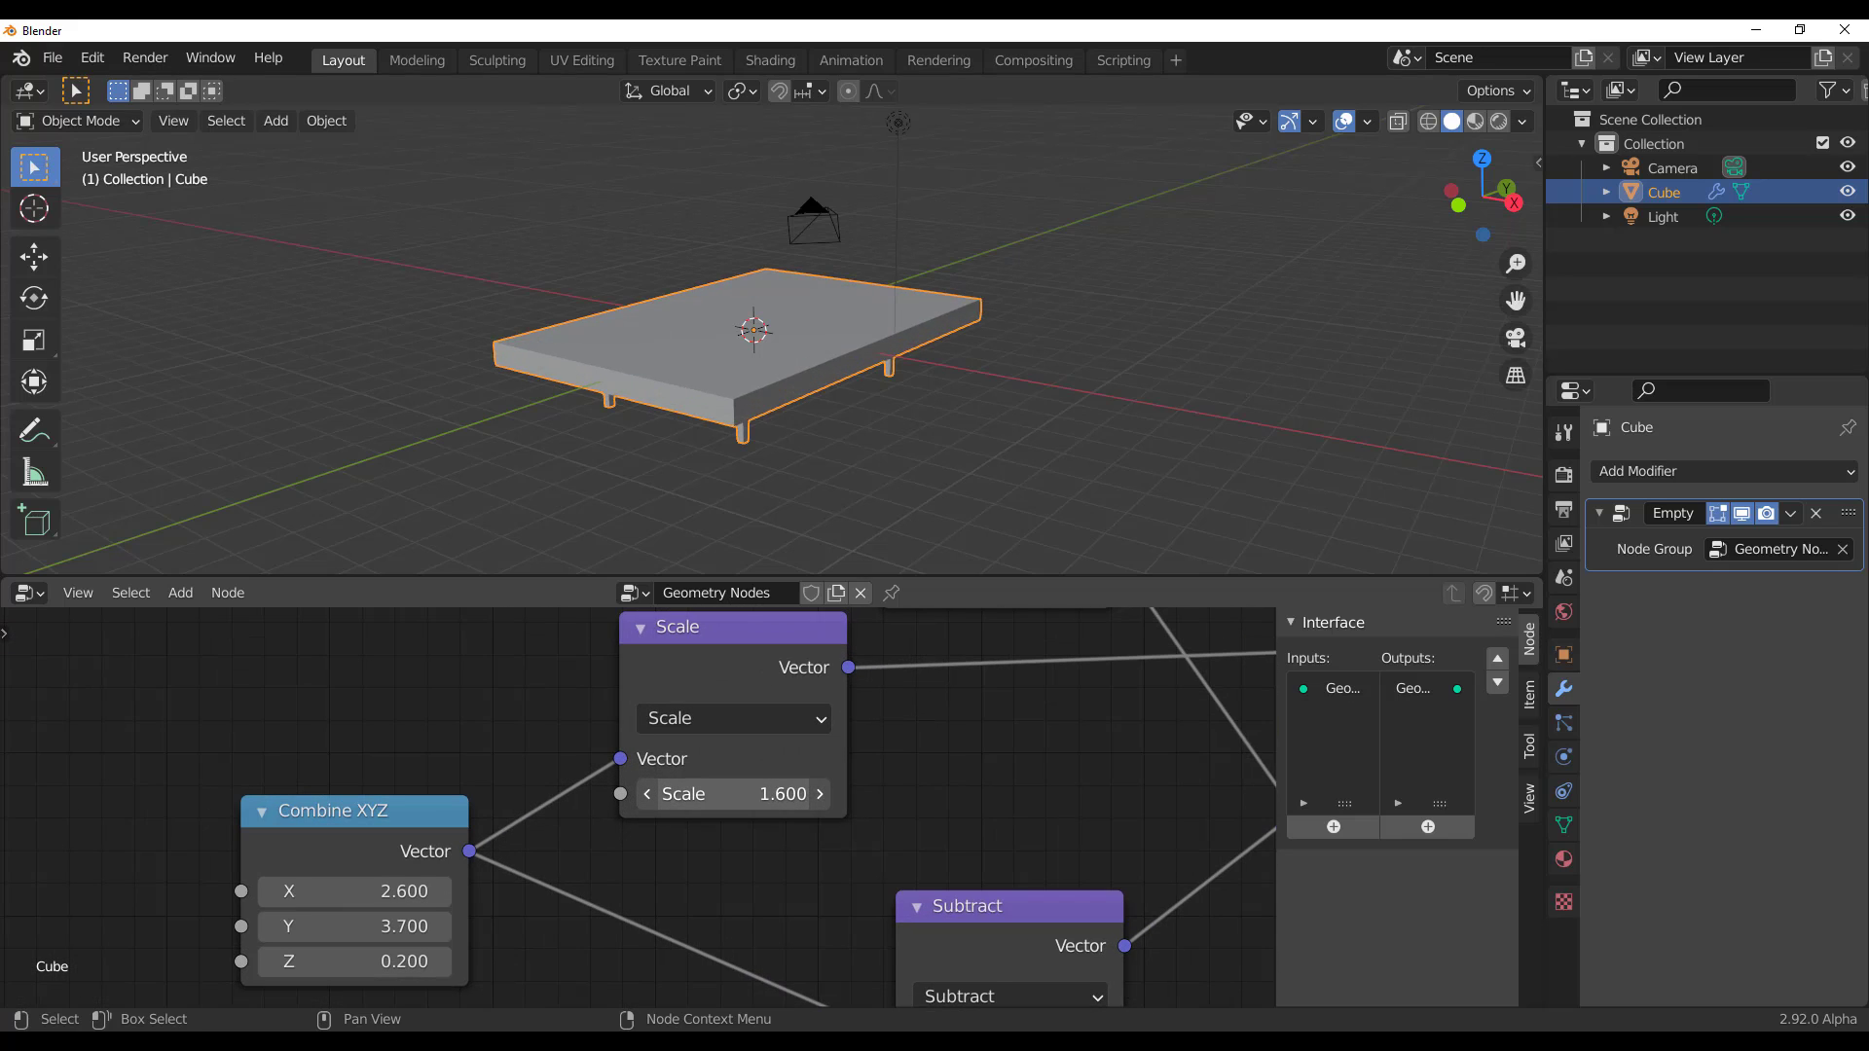
drag(370, 892, 457, 926)
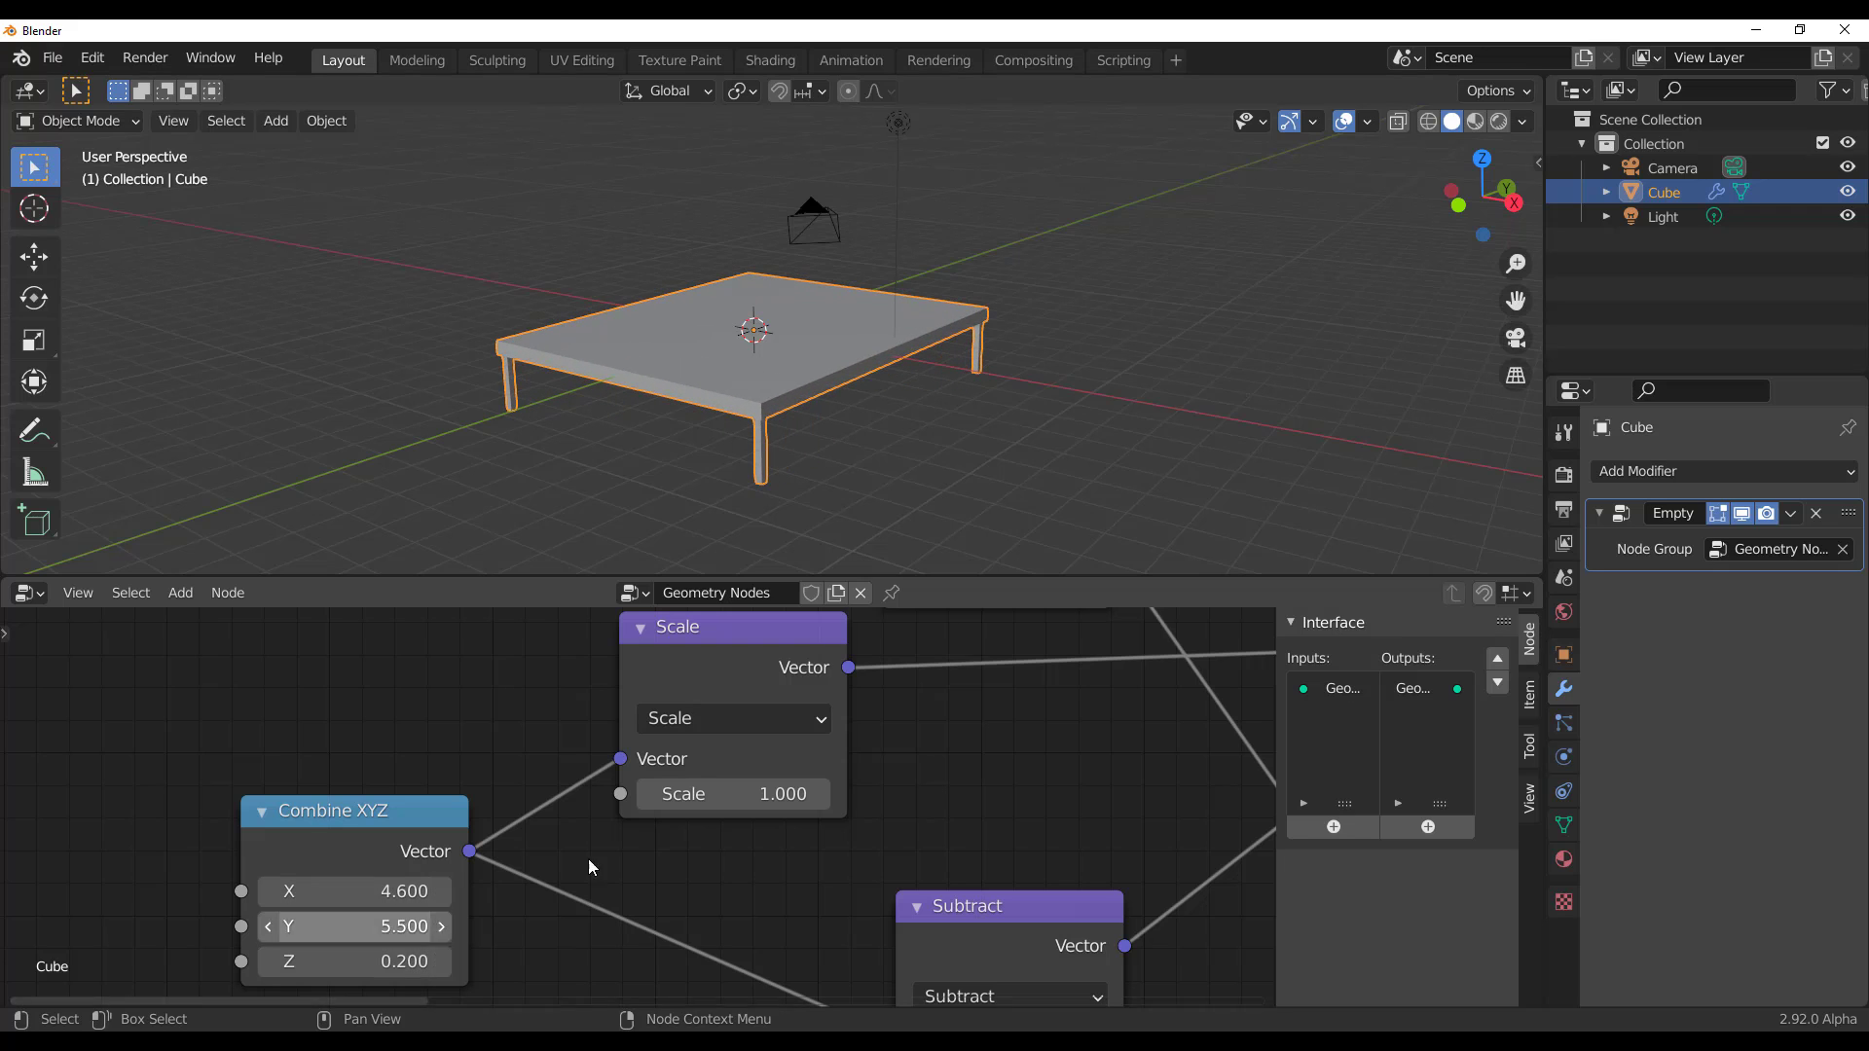
Move the Group Input node well ahead of the Combine XYZ node in the node graph
middle_drag(835, 856, 697, 830)
scroll(697, 831, down, 5)
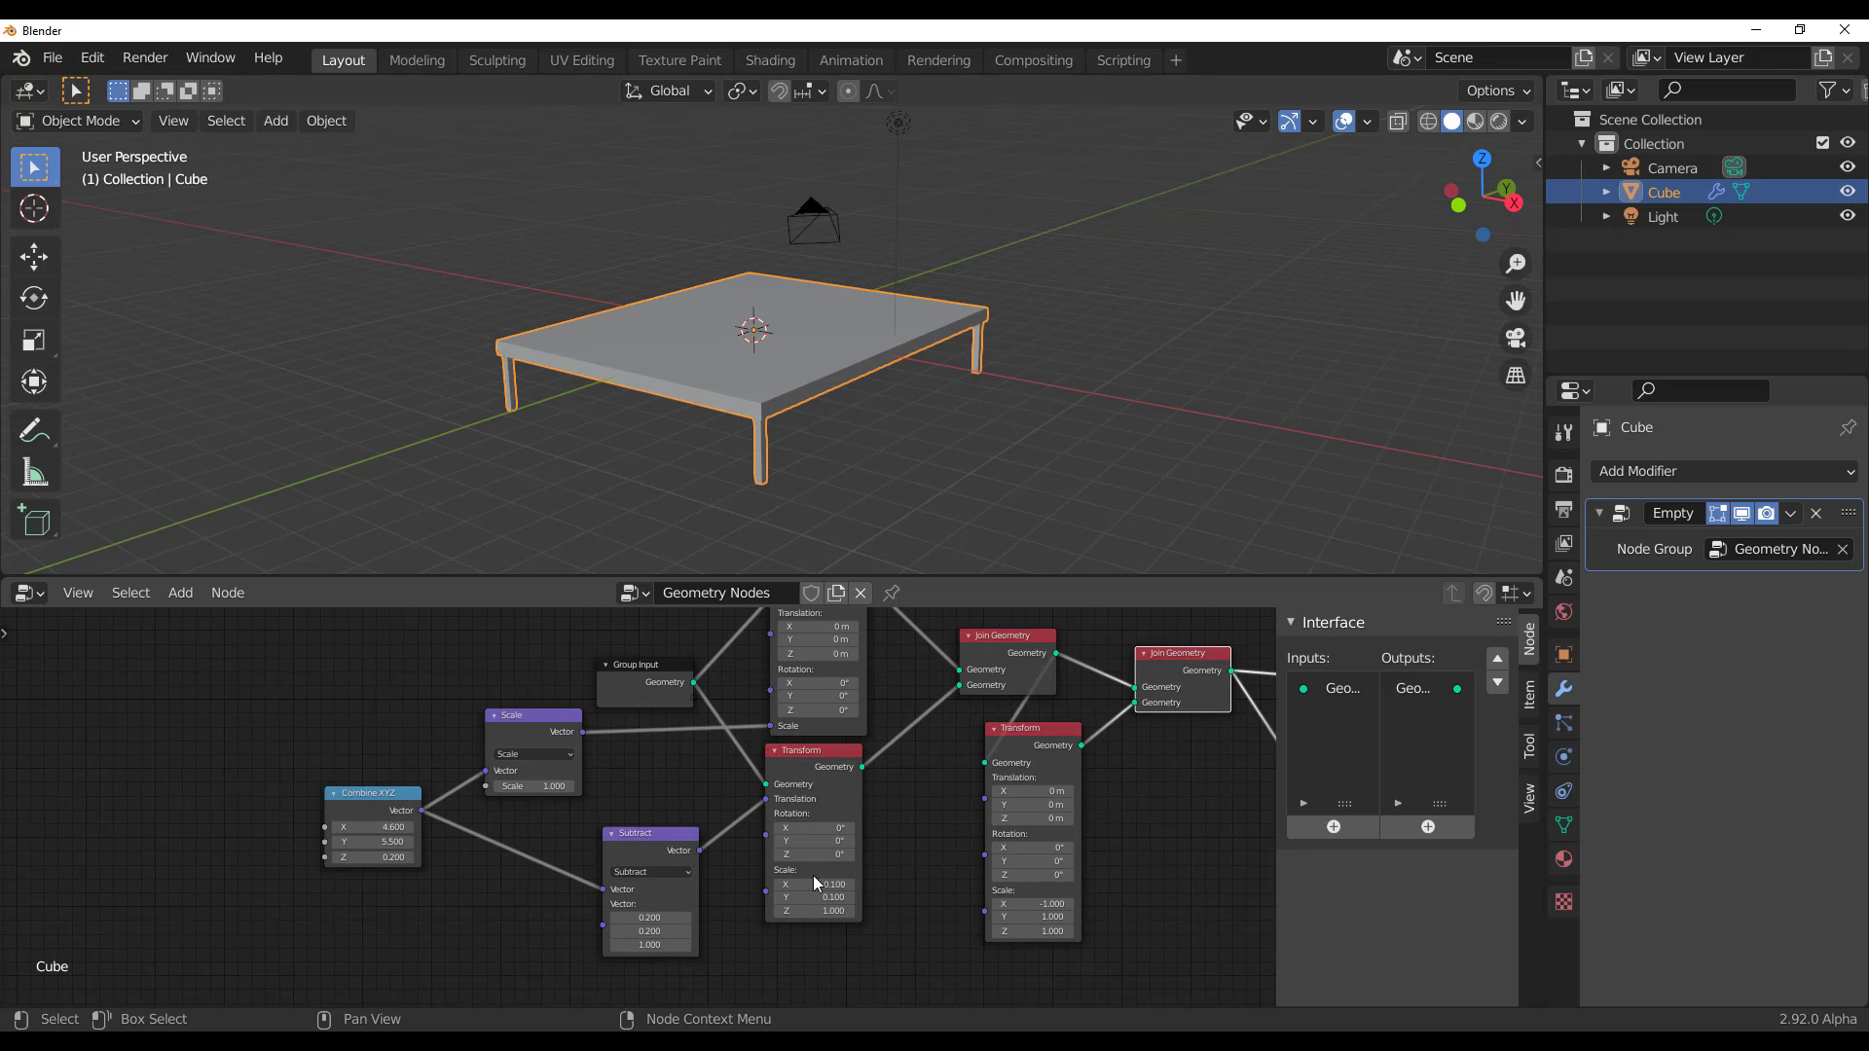
drag(658, 693, 183, 718)
Set the Combine XYZ node's X and Y both to 1
scroll(194, 866, up, 6)
middle_drag(195, 869, 784, 901)
scroll(737, 783, up, 4)
click(945, 896)
text(1)
key(Tab)
text(1)
key(Tab)
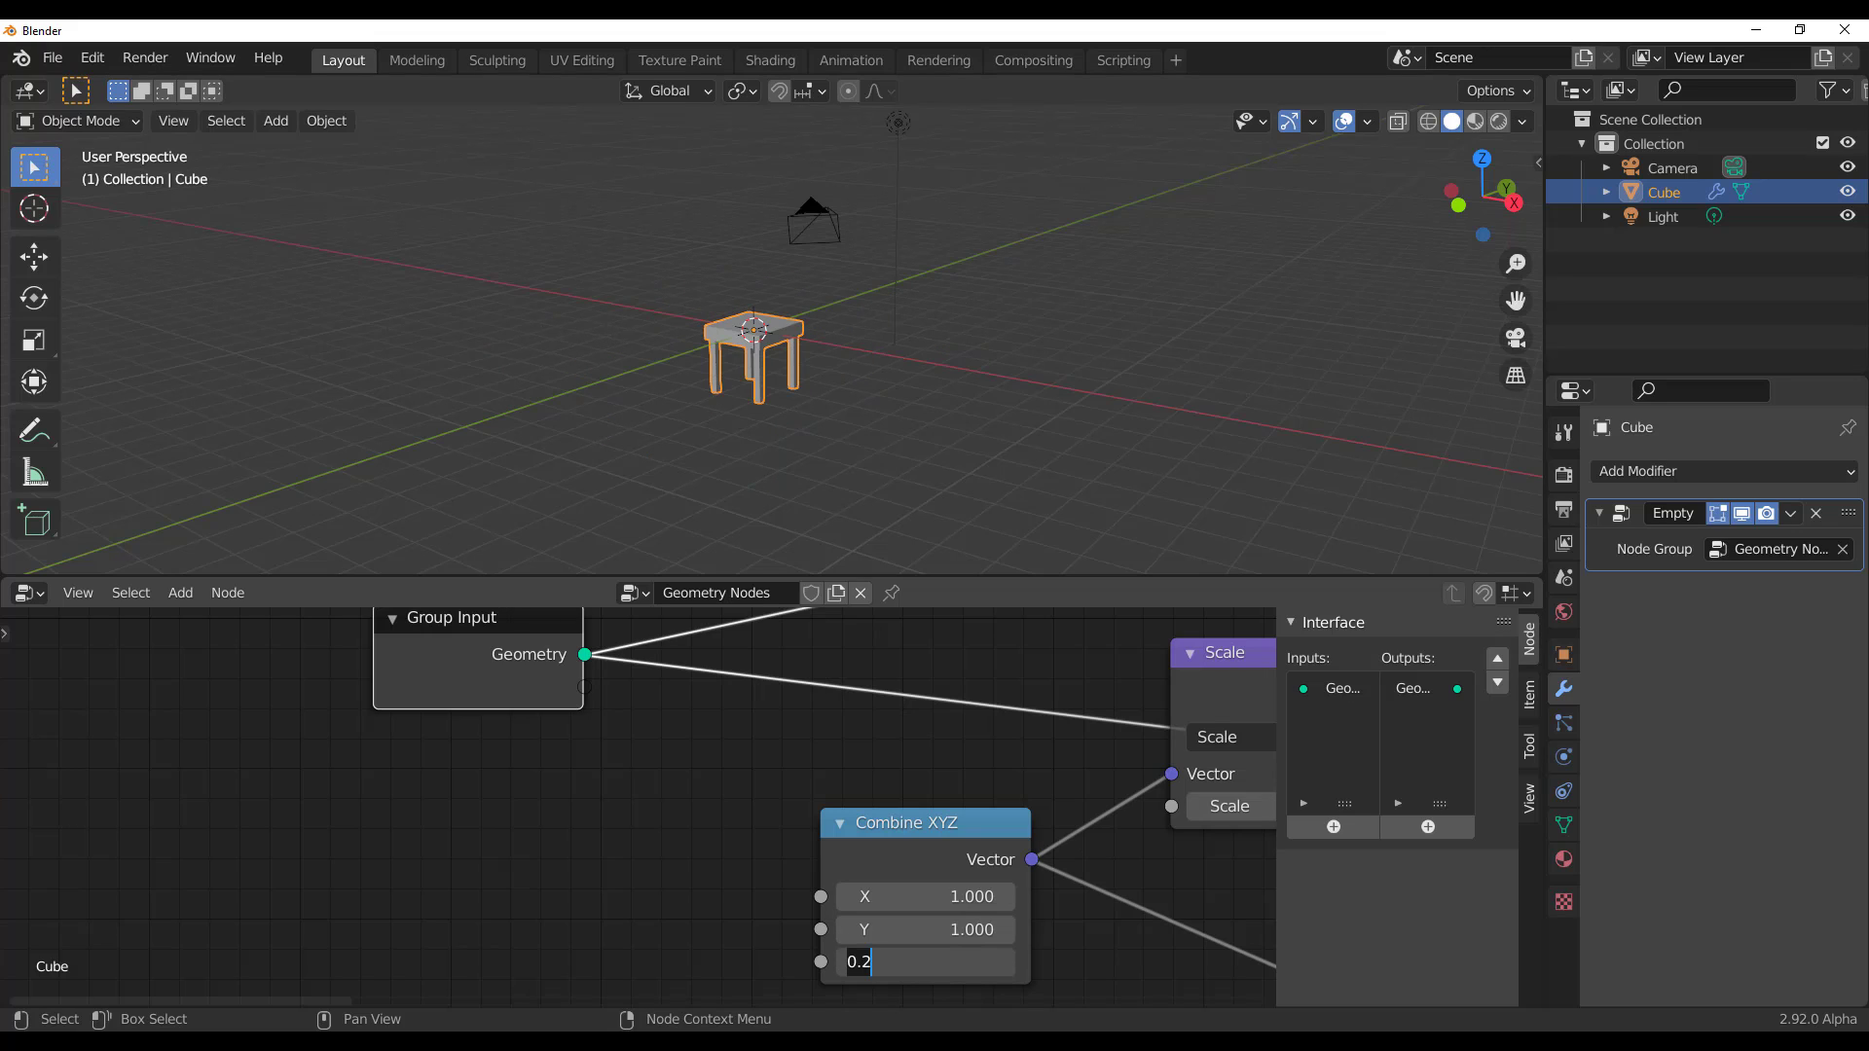
key(Return)
Space out the Group Input and Combine XYZ nodes to make room for new links between them
middle_drag(573, 772, 670, 791)
scroll(642, 786, up, 4)
drag(557, 687, 318, 872)
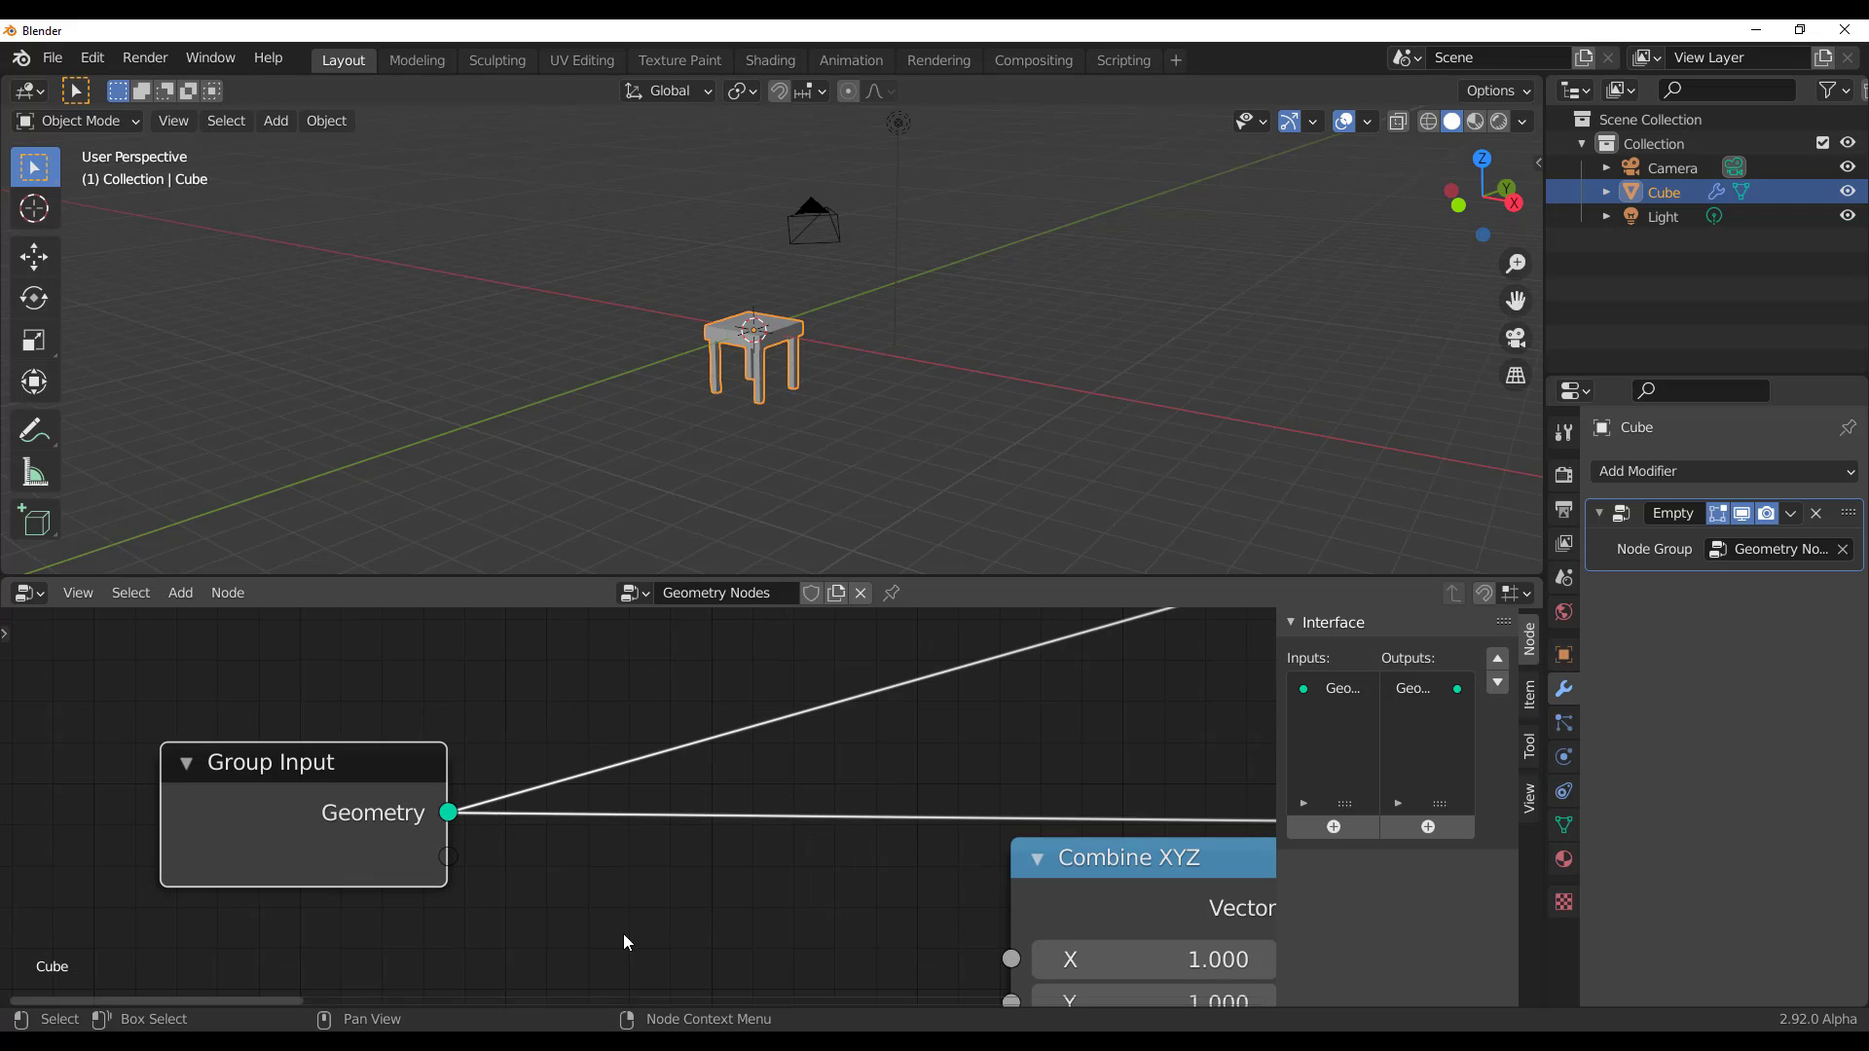
middle_drag(689, 899, 709, 835)
scroll(709, 834, down, 3)
drag(960, 881, 816, 850)
drag(547, 808, 749, 881)
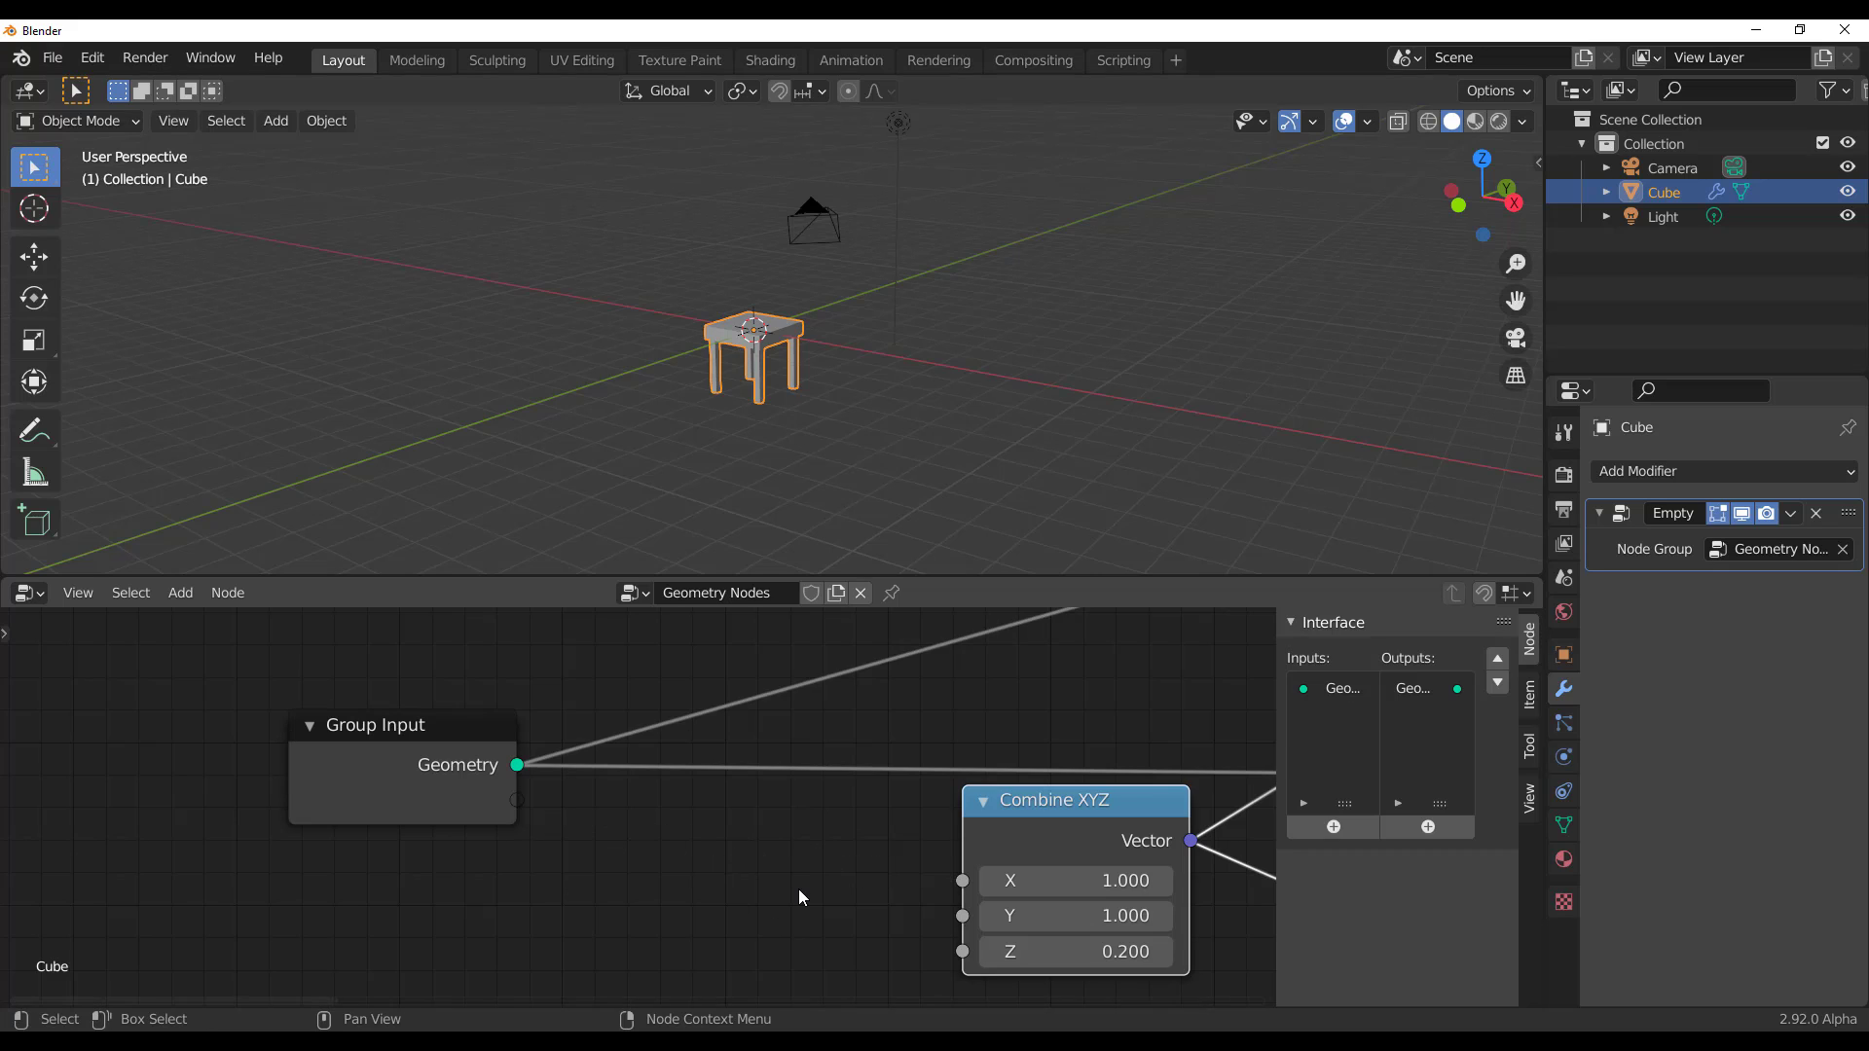
Shift the Scale node slightly, and expose its Scale value and the Combine XYZ node's X as new Group Input sockets
scroll(798, 890, down, 1)
ctrl+scroll(604, 896, right, 2)
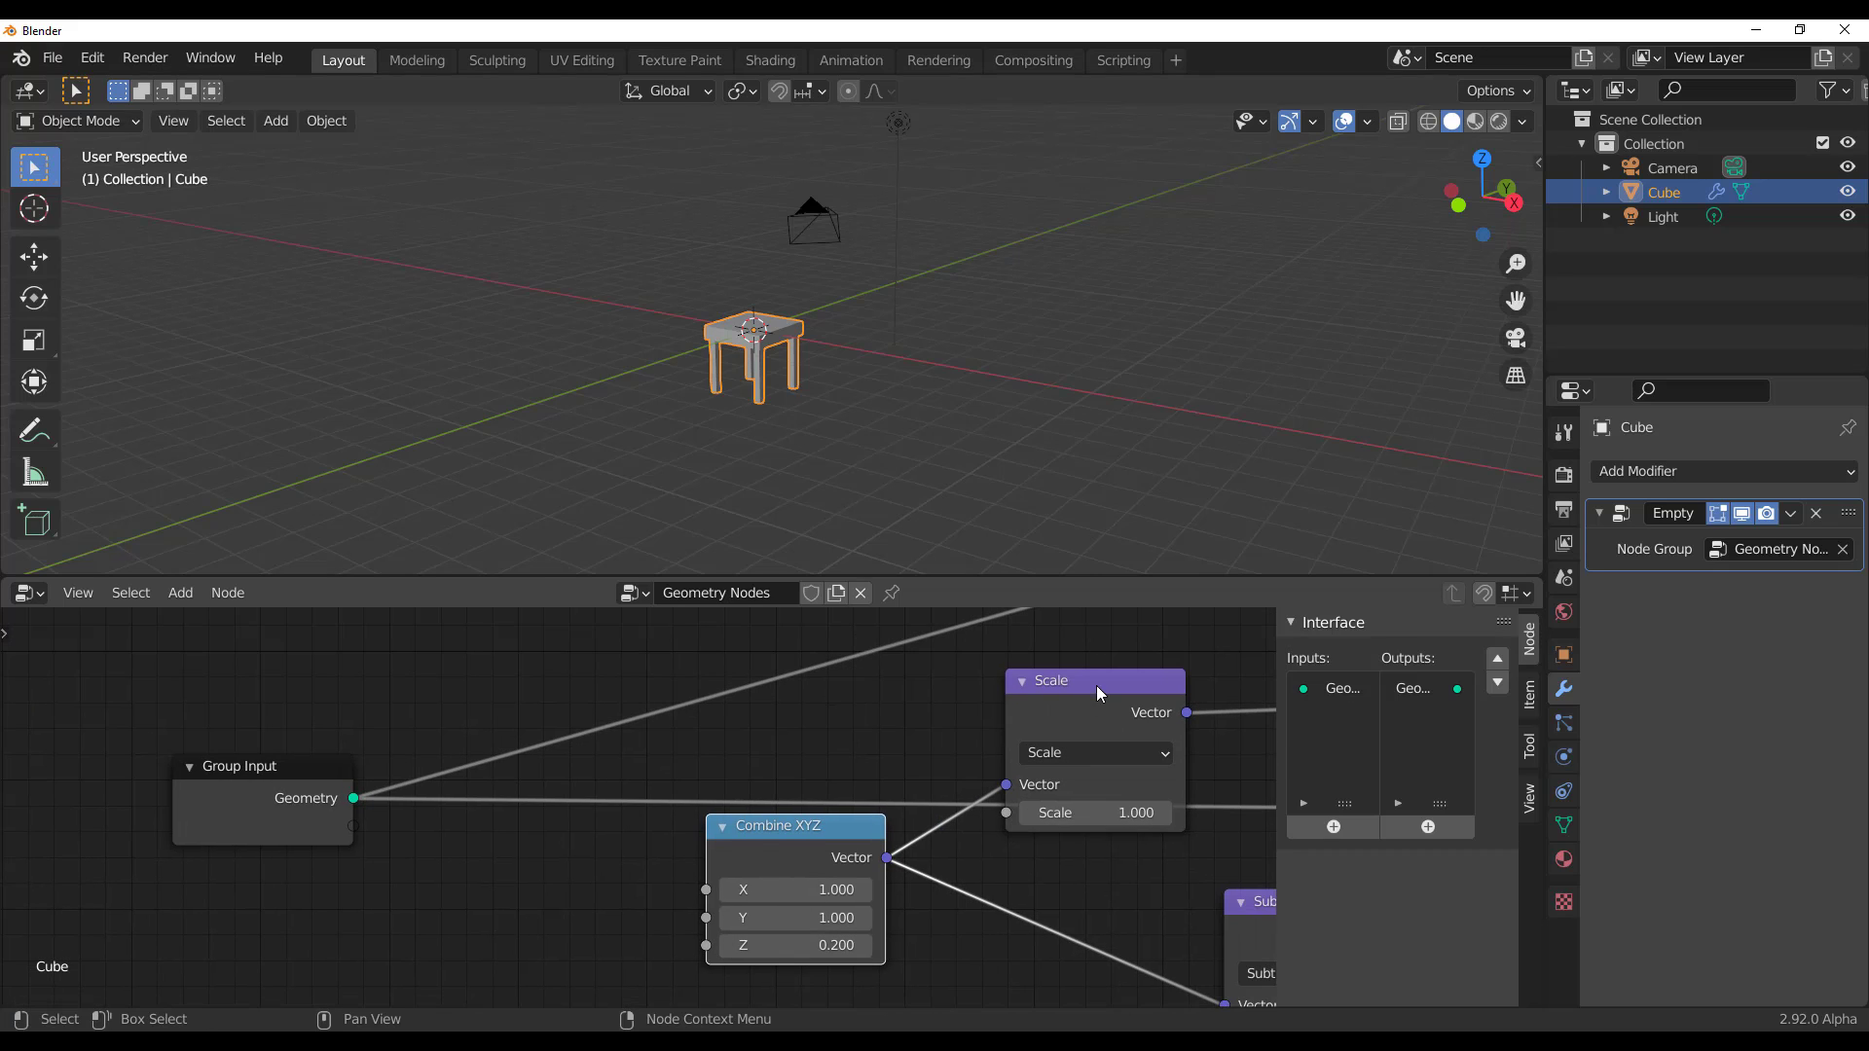
drag(1096, 685, 1106, 722)
drag(1024, 851, 359, 827)
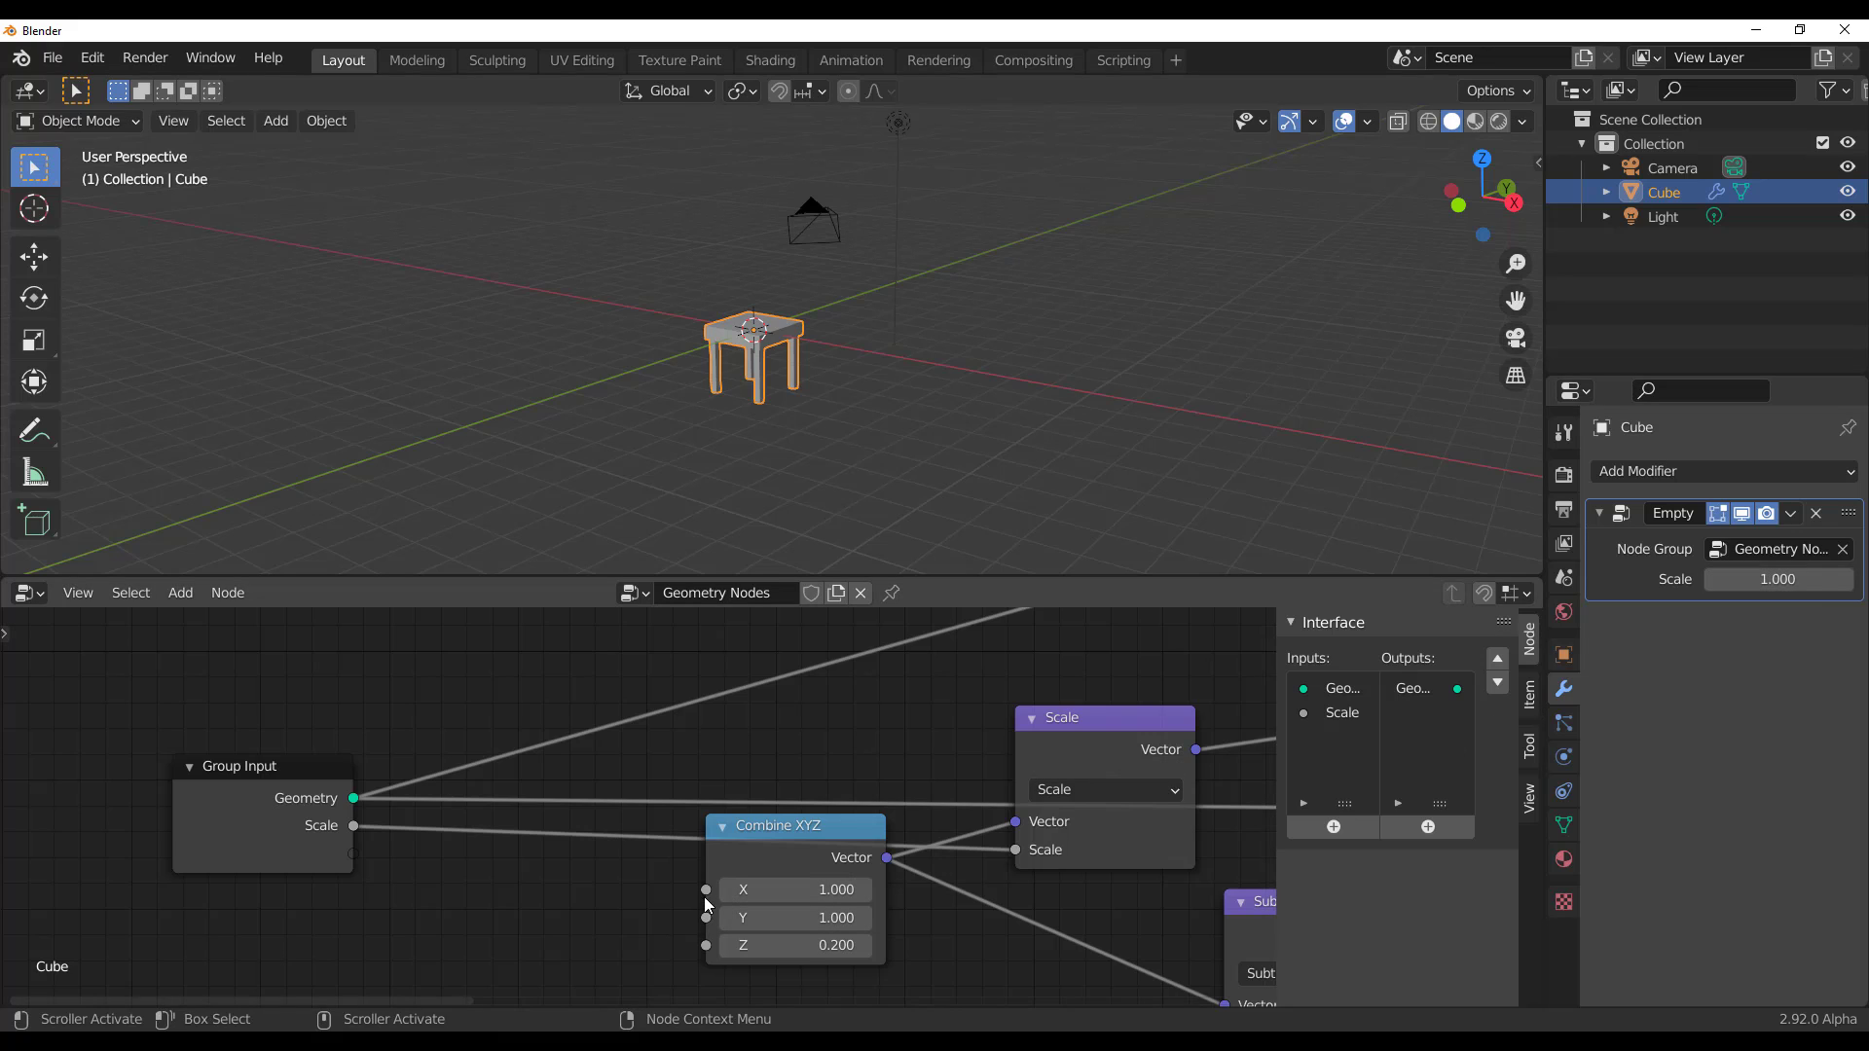
drag(707, 891, 341, 854)
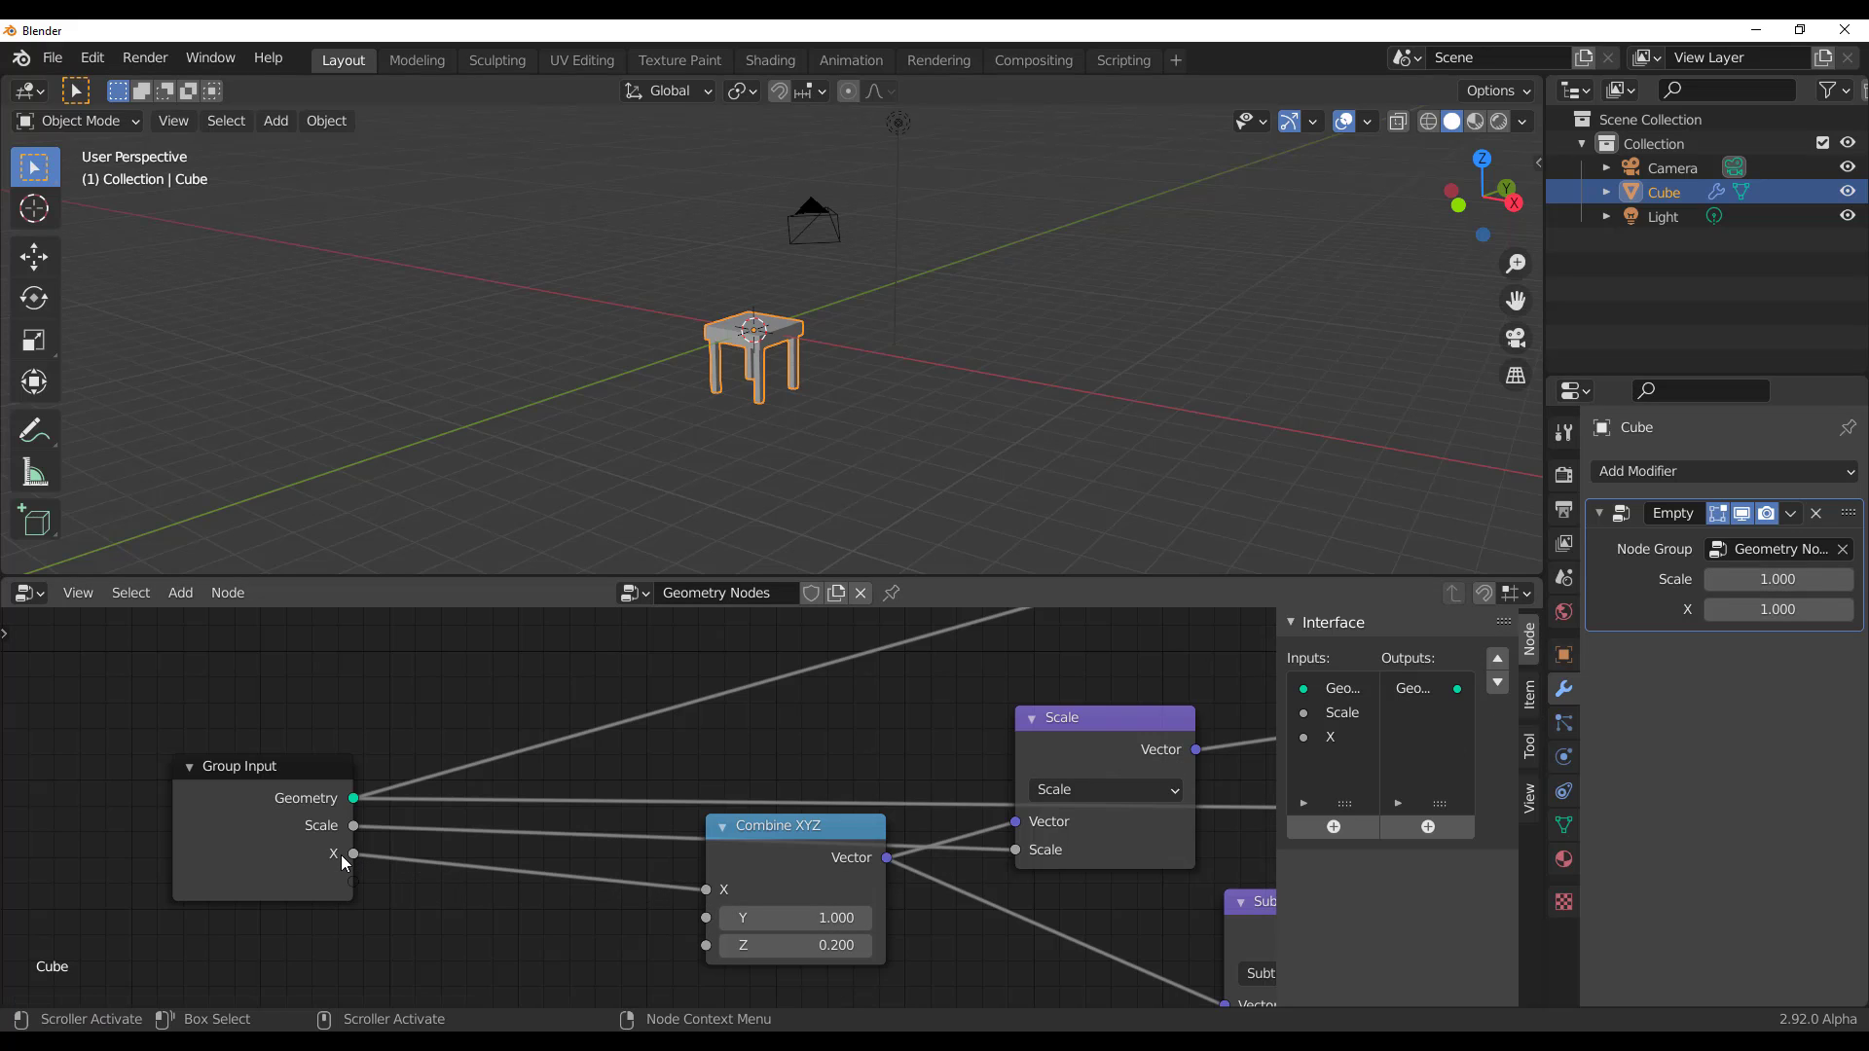
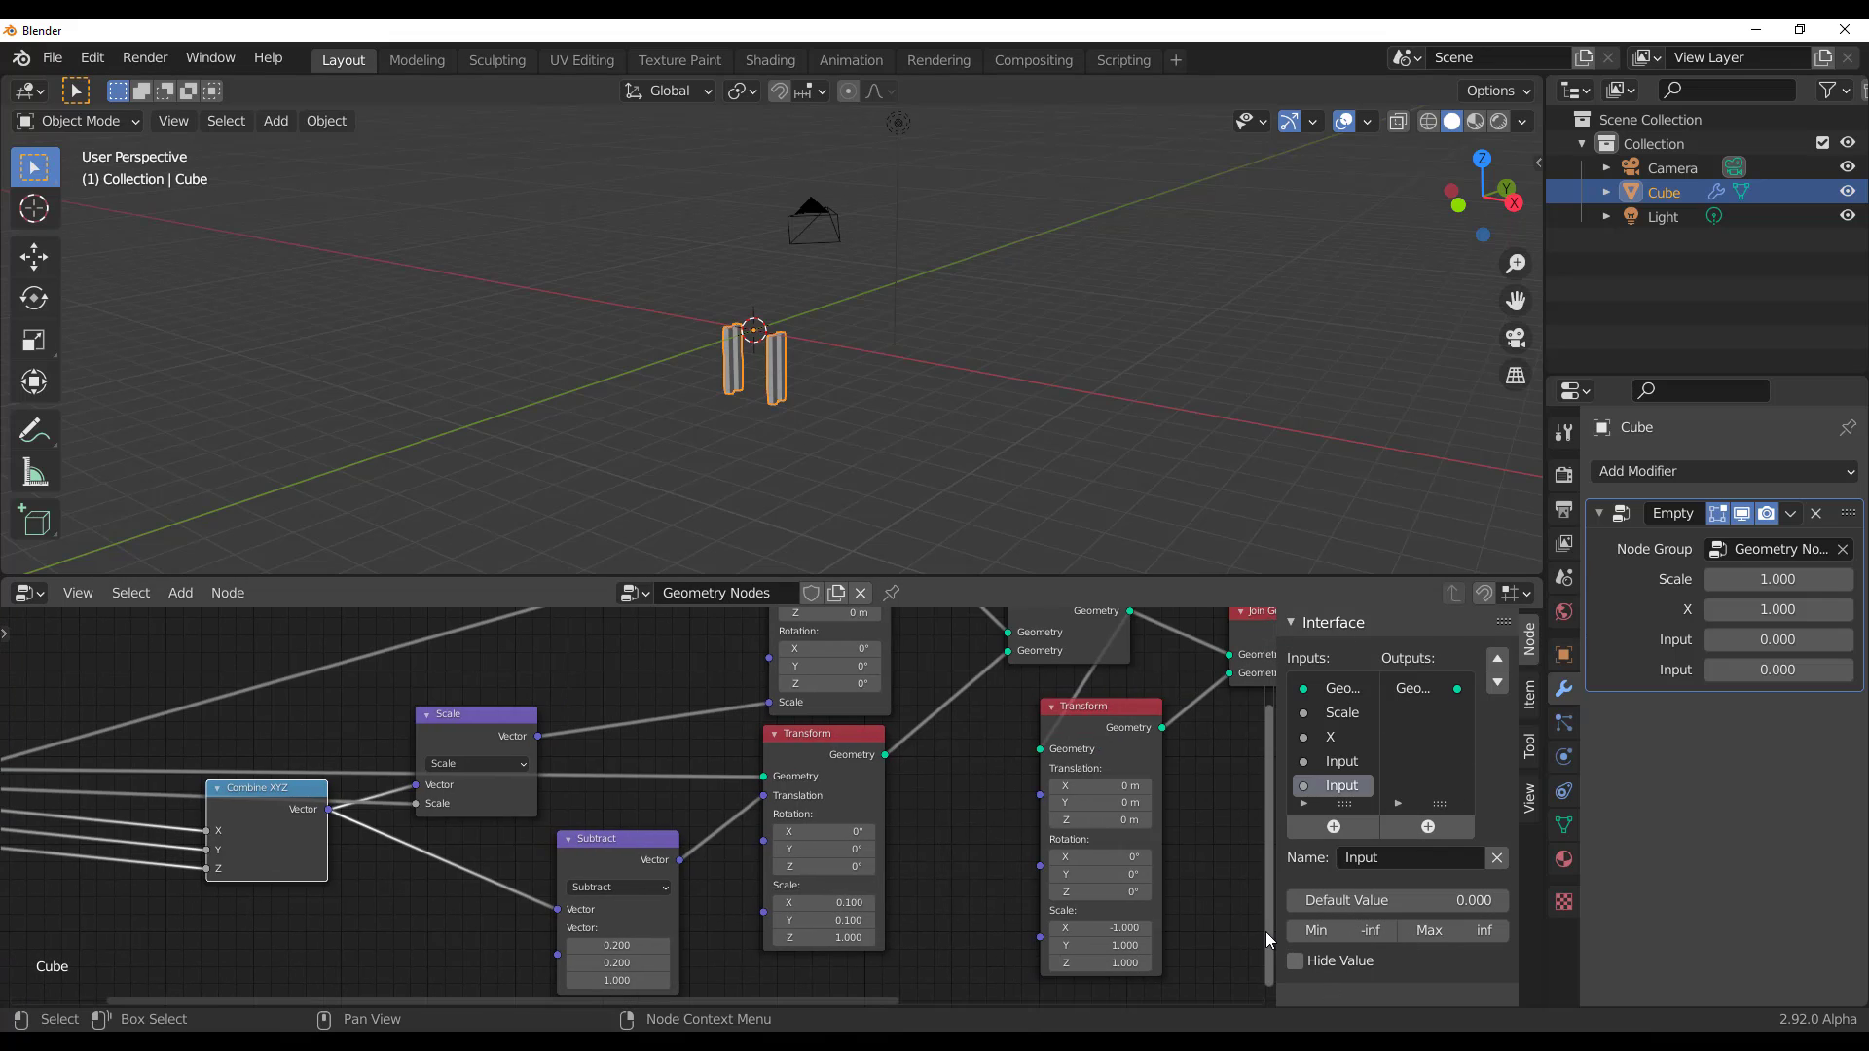
Limit the Scale group input to a minimum of 0.9 and a maximum of 10
middle_drag(965, 877, 777, 815)
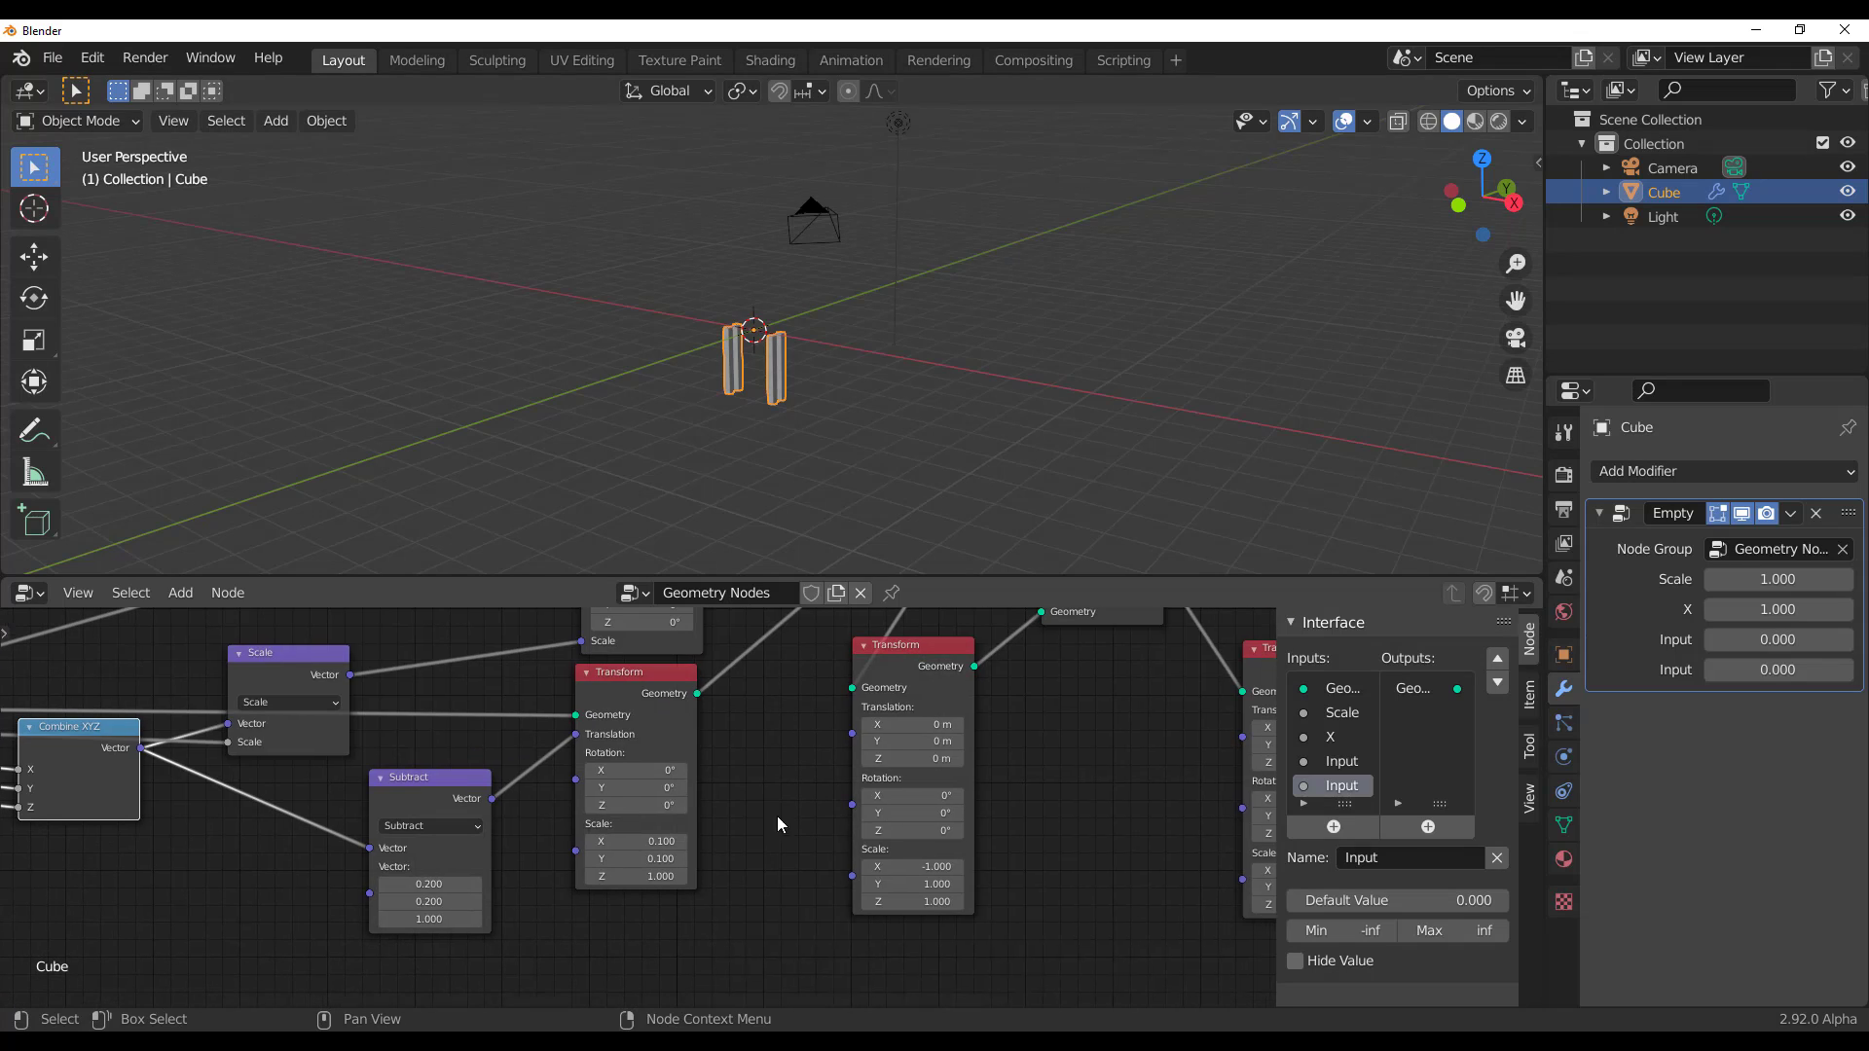
click(1348, 712)
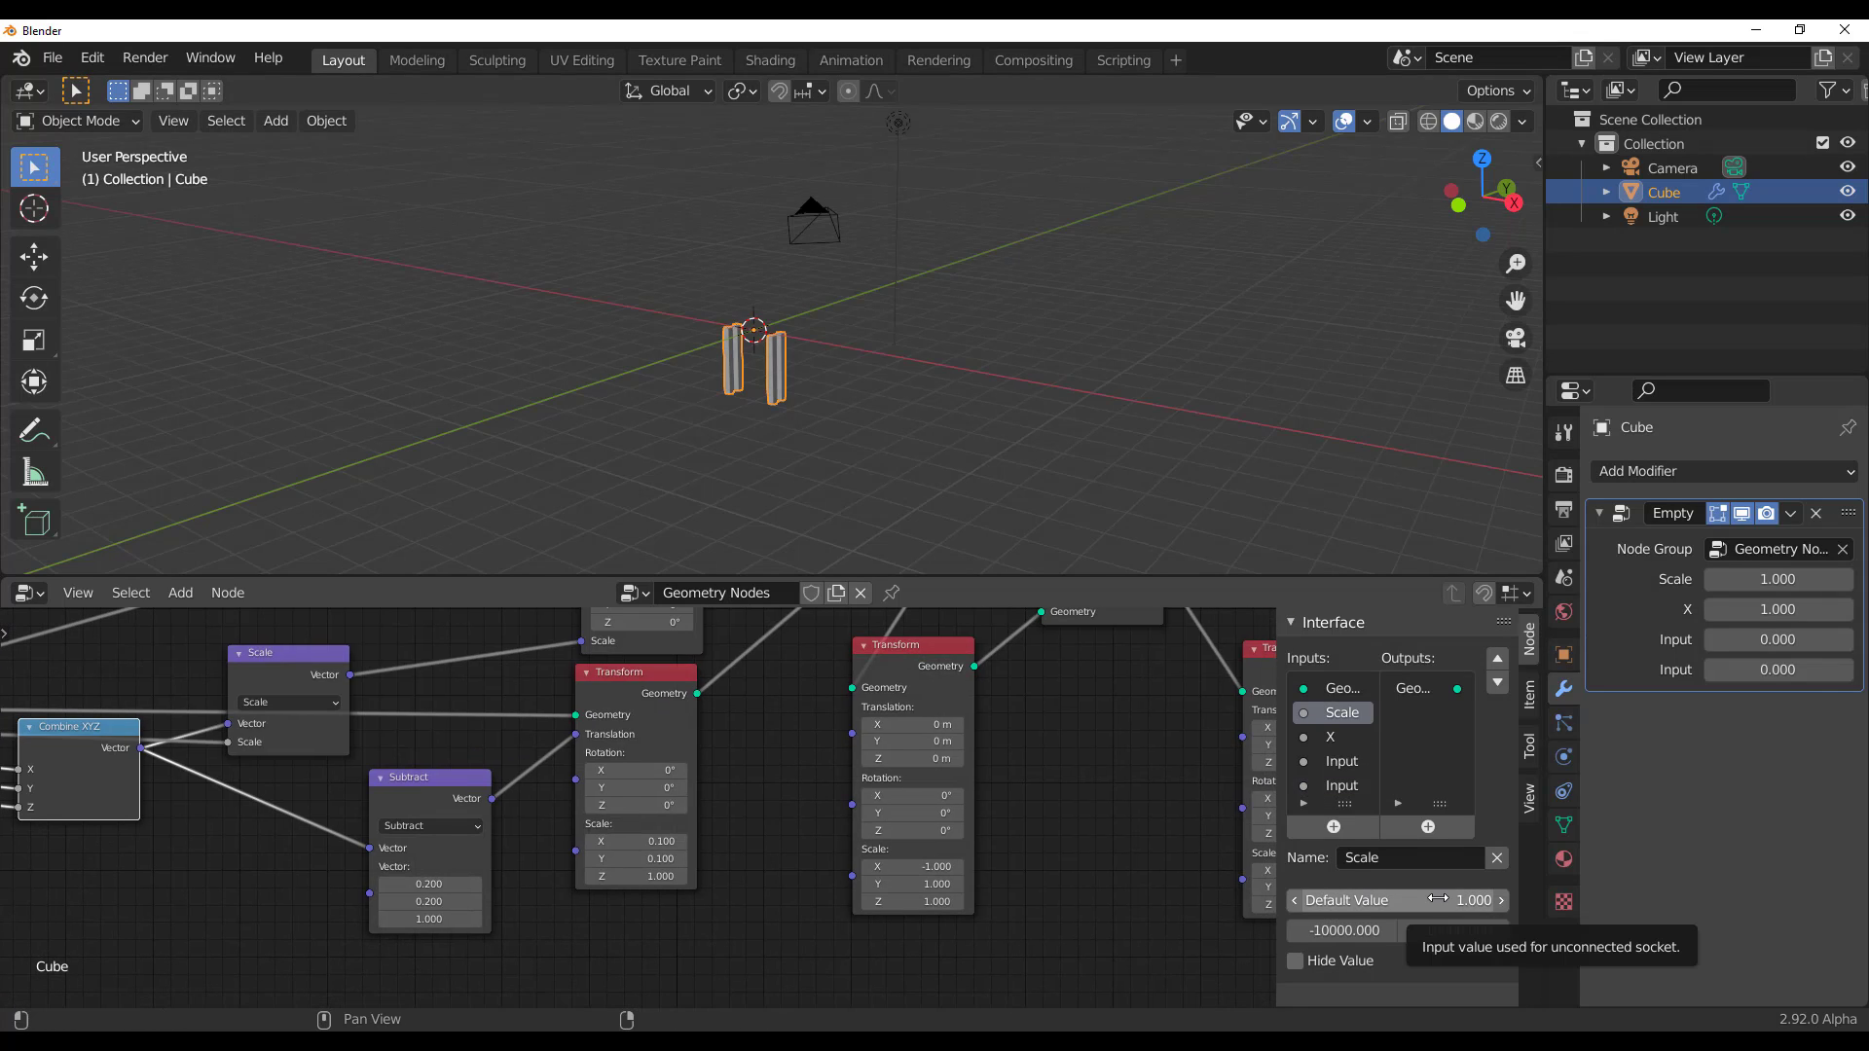
click(1345, 931)
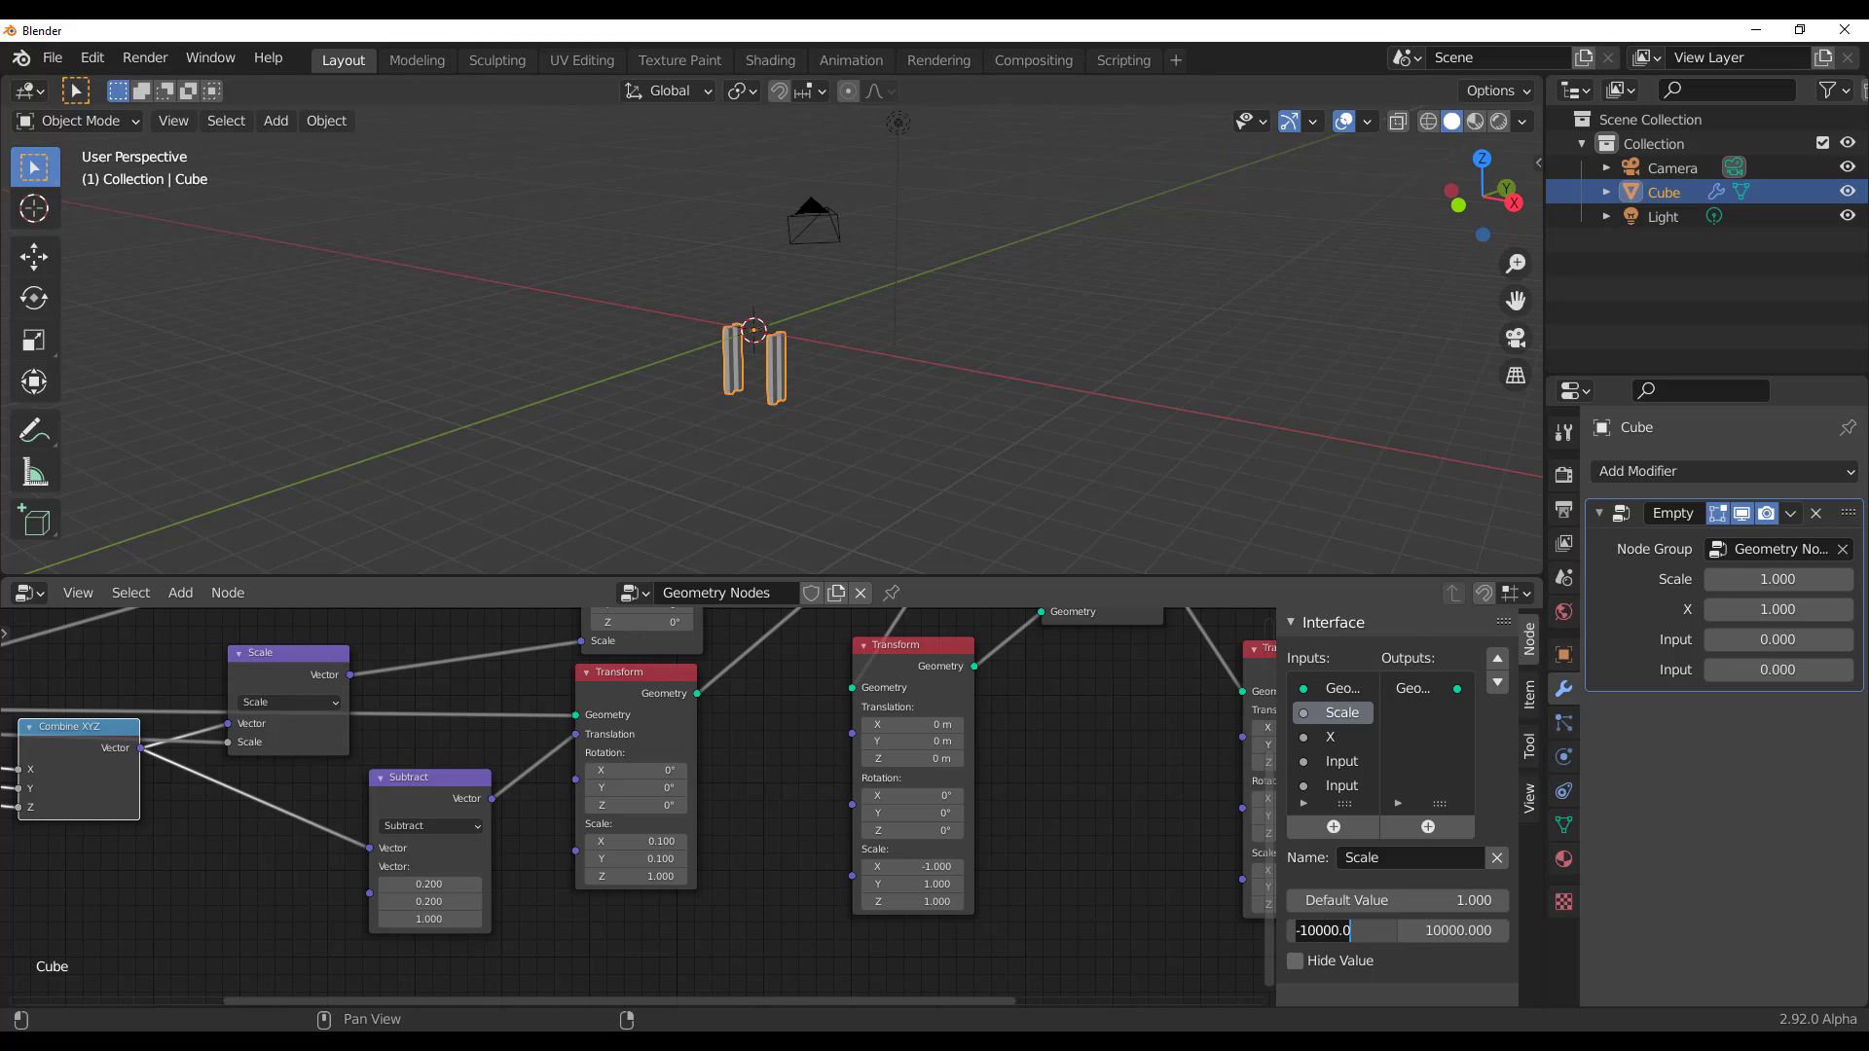
text(0.9)
key(Return)
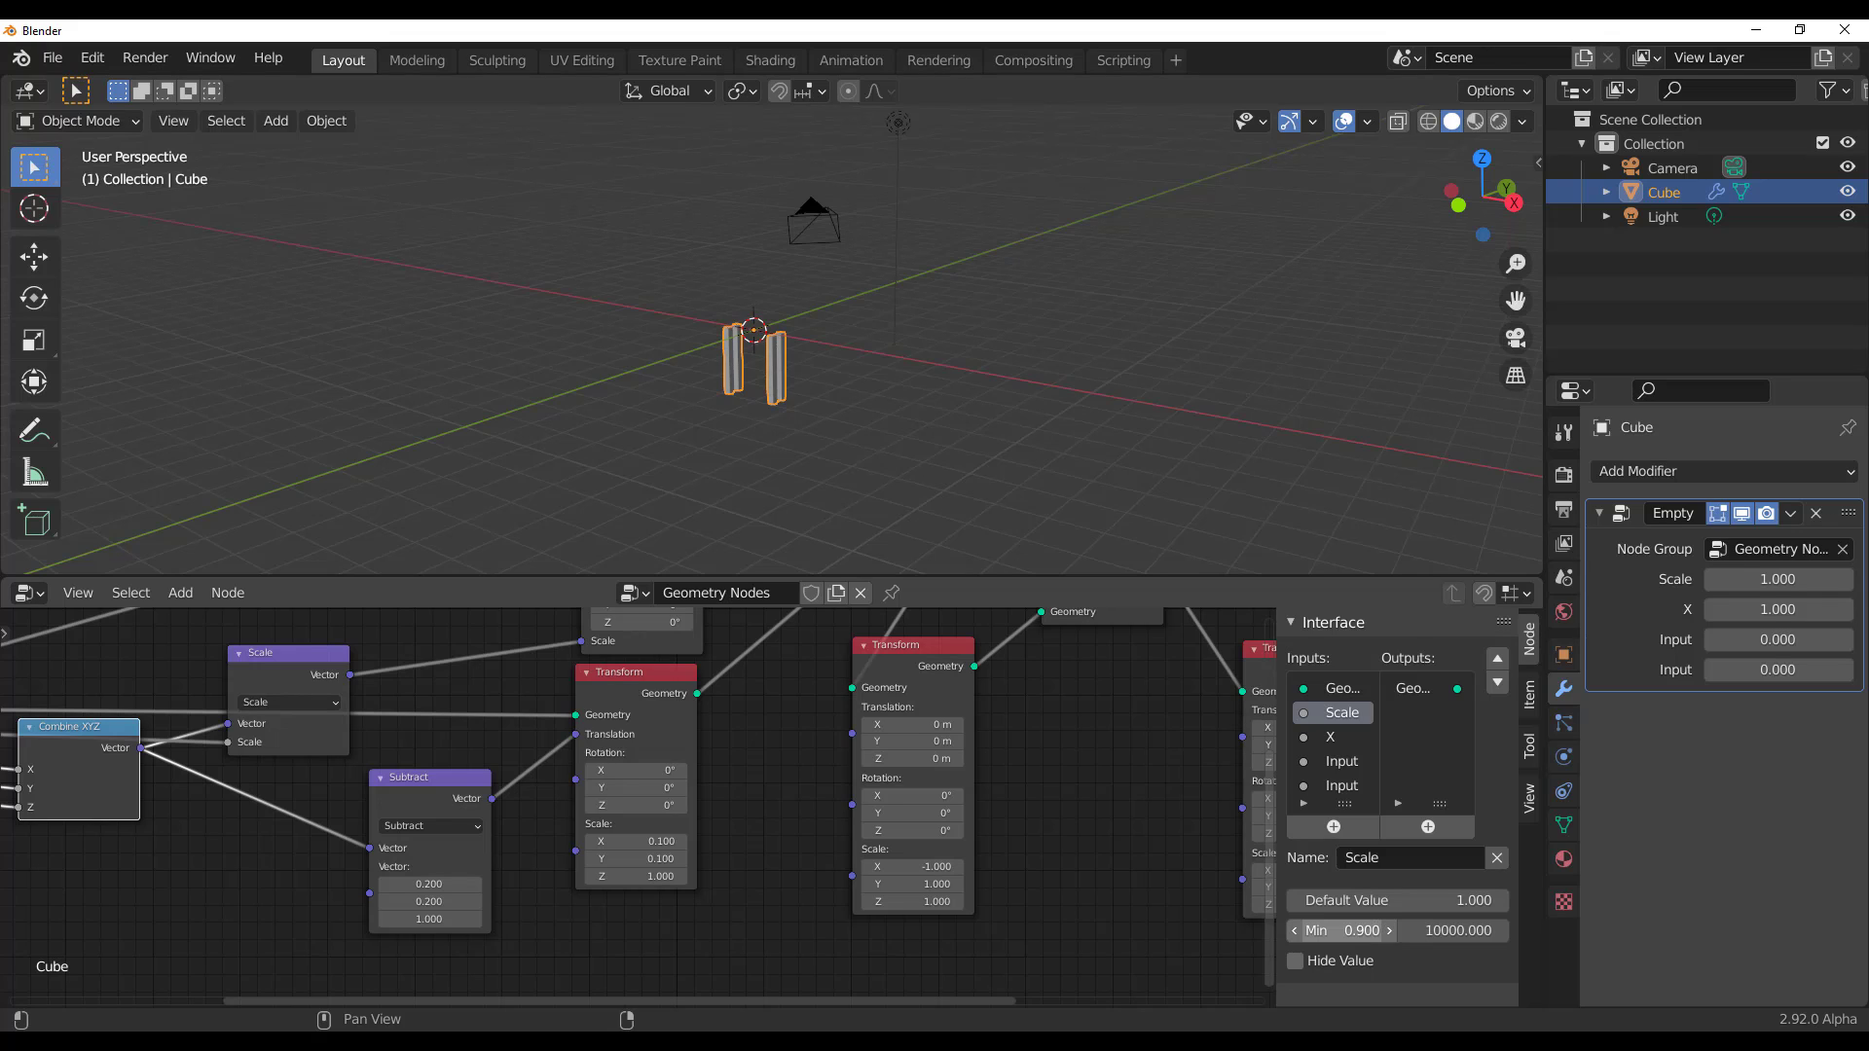
click(1450, 931)
text(1)
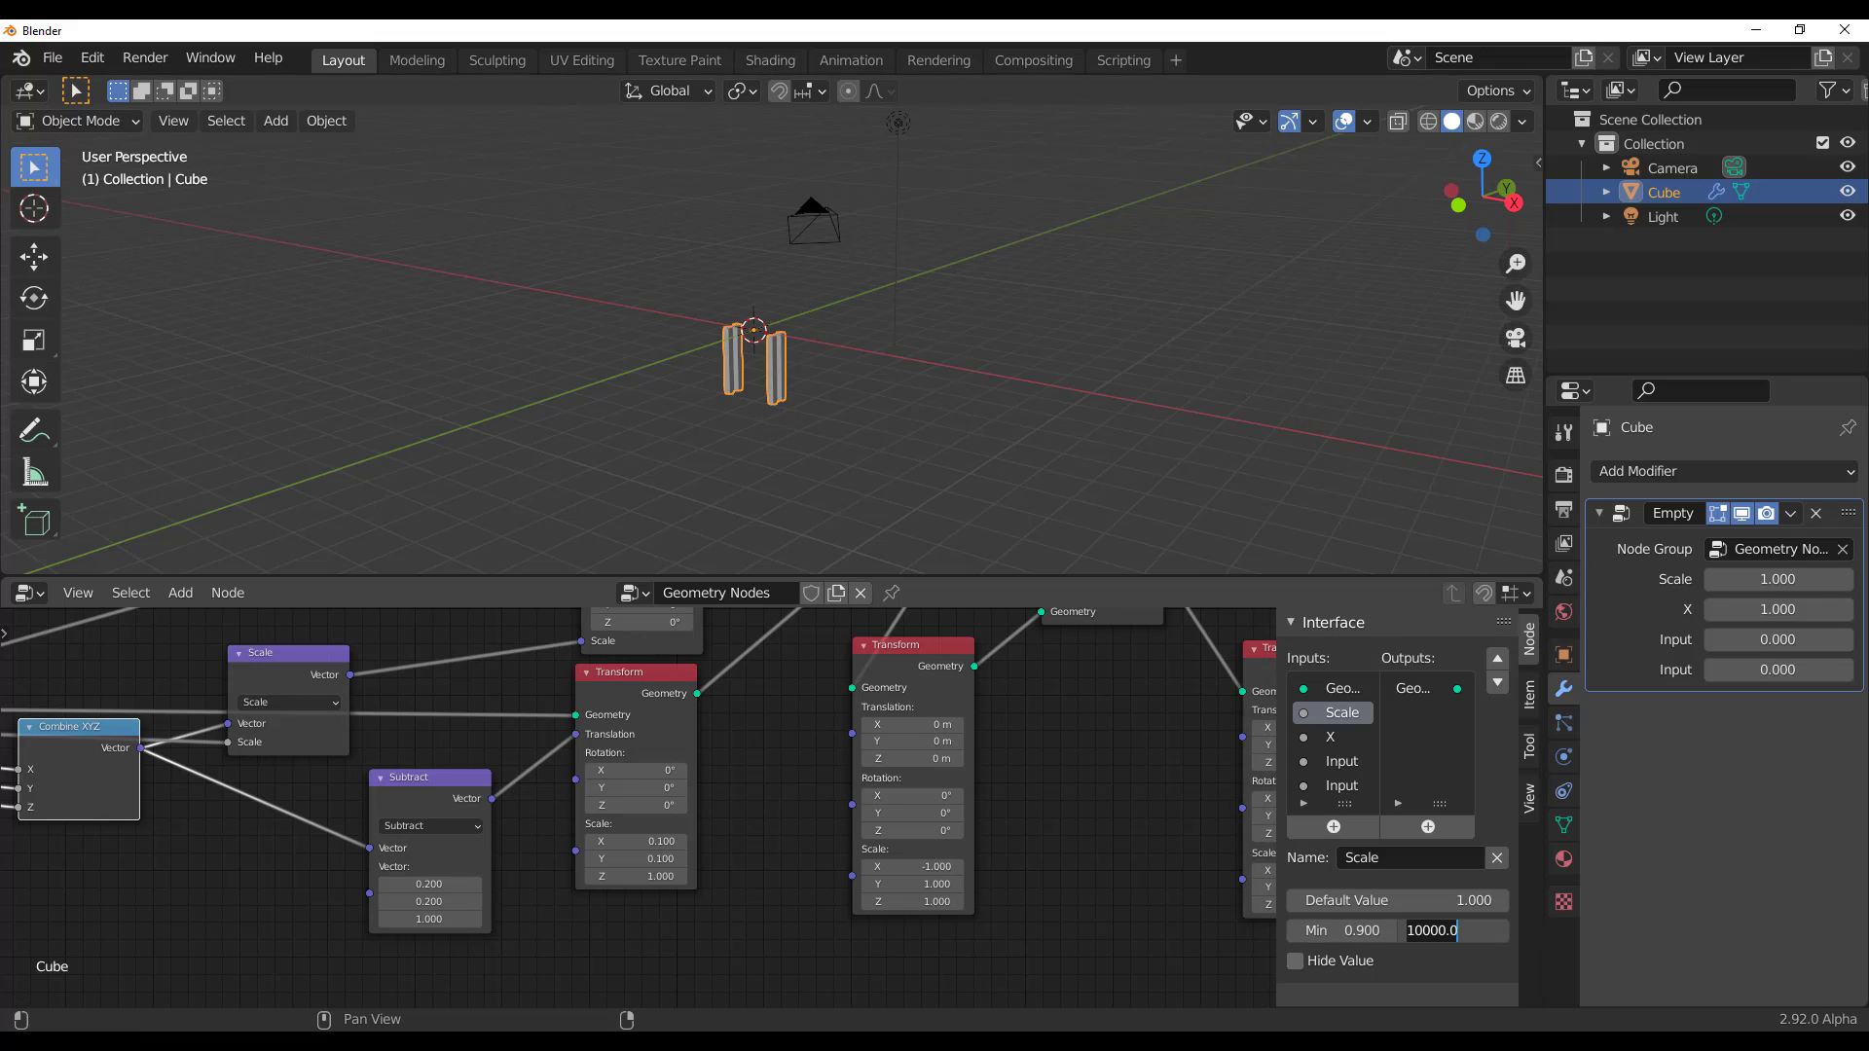
text(0)
key(Return)
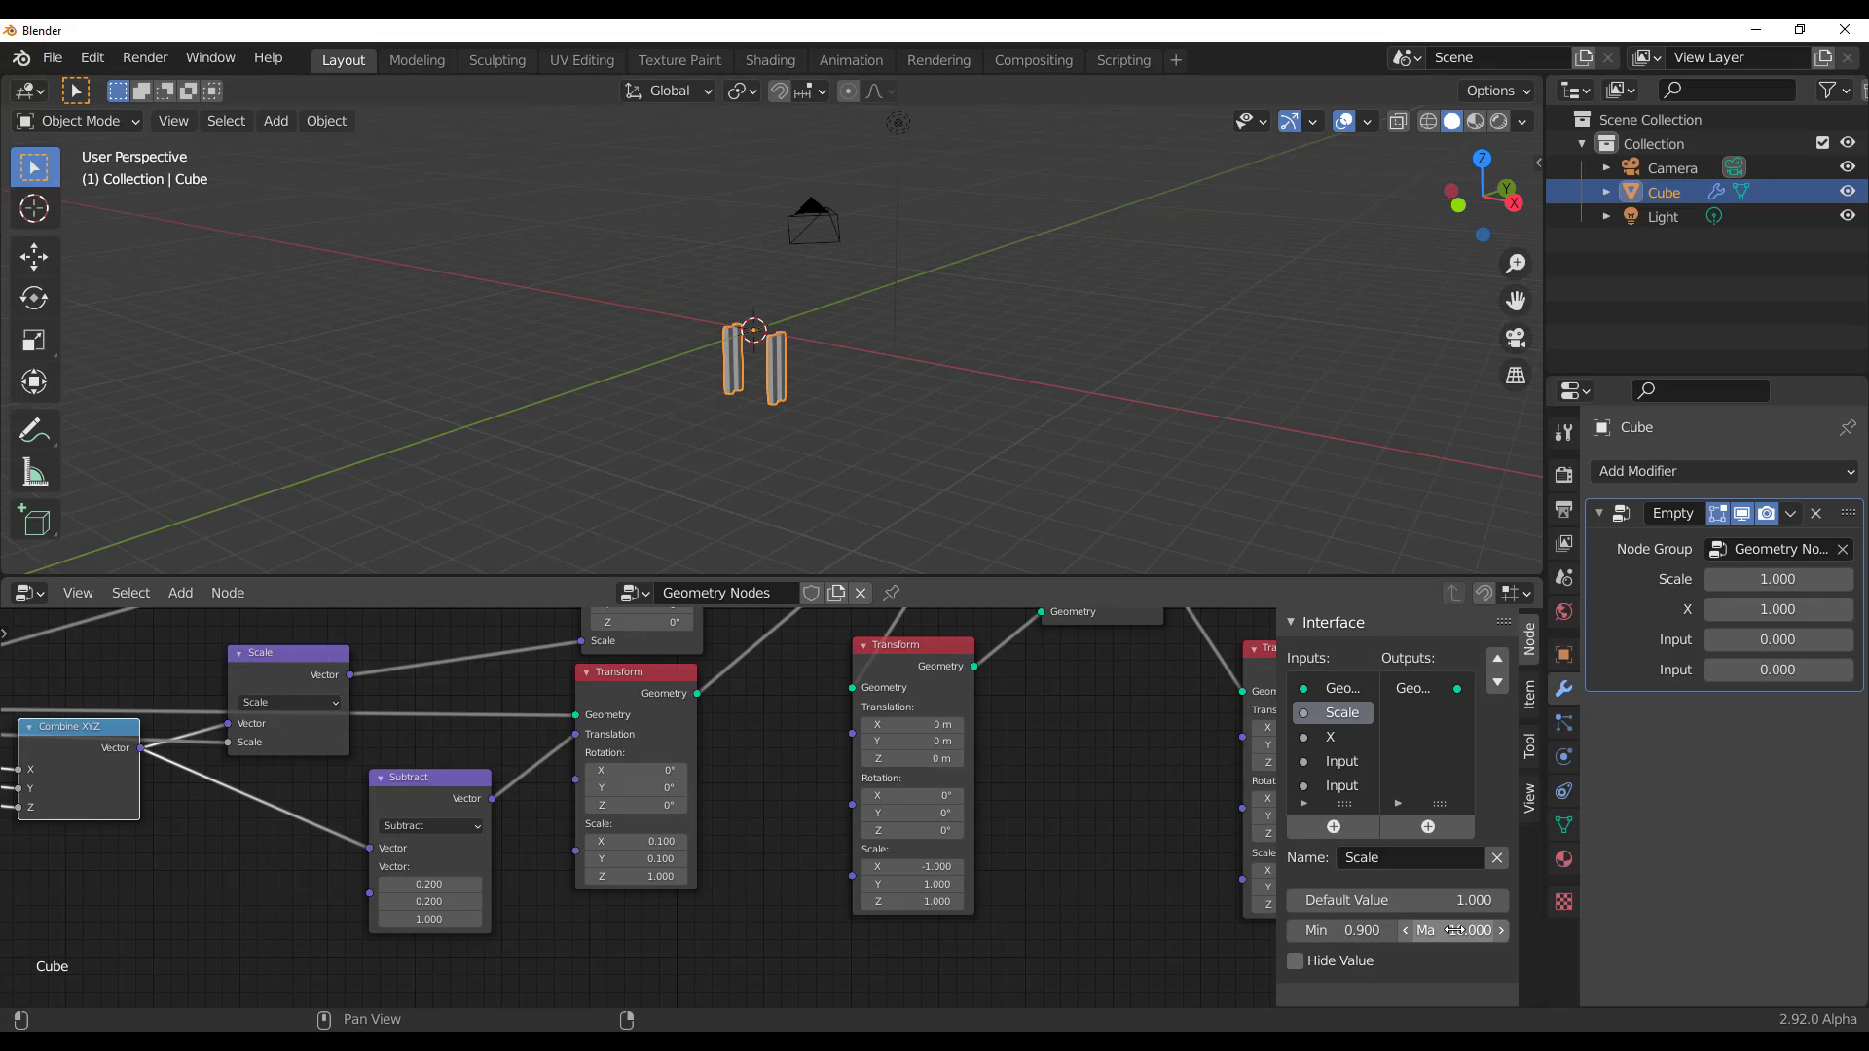
Rename the Scale group input as Table Top Scale
click(1353, 861)
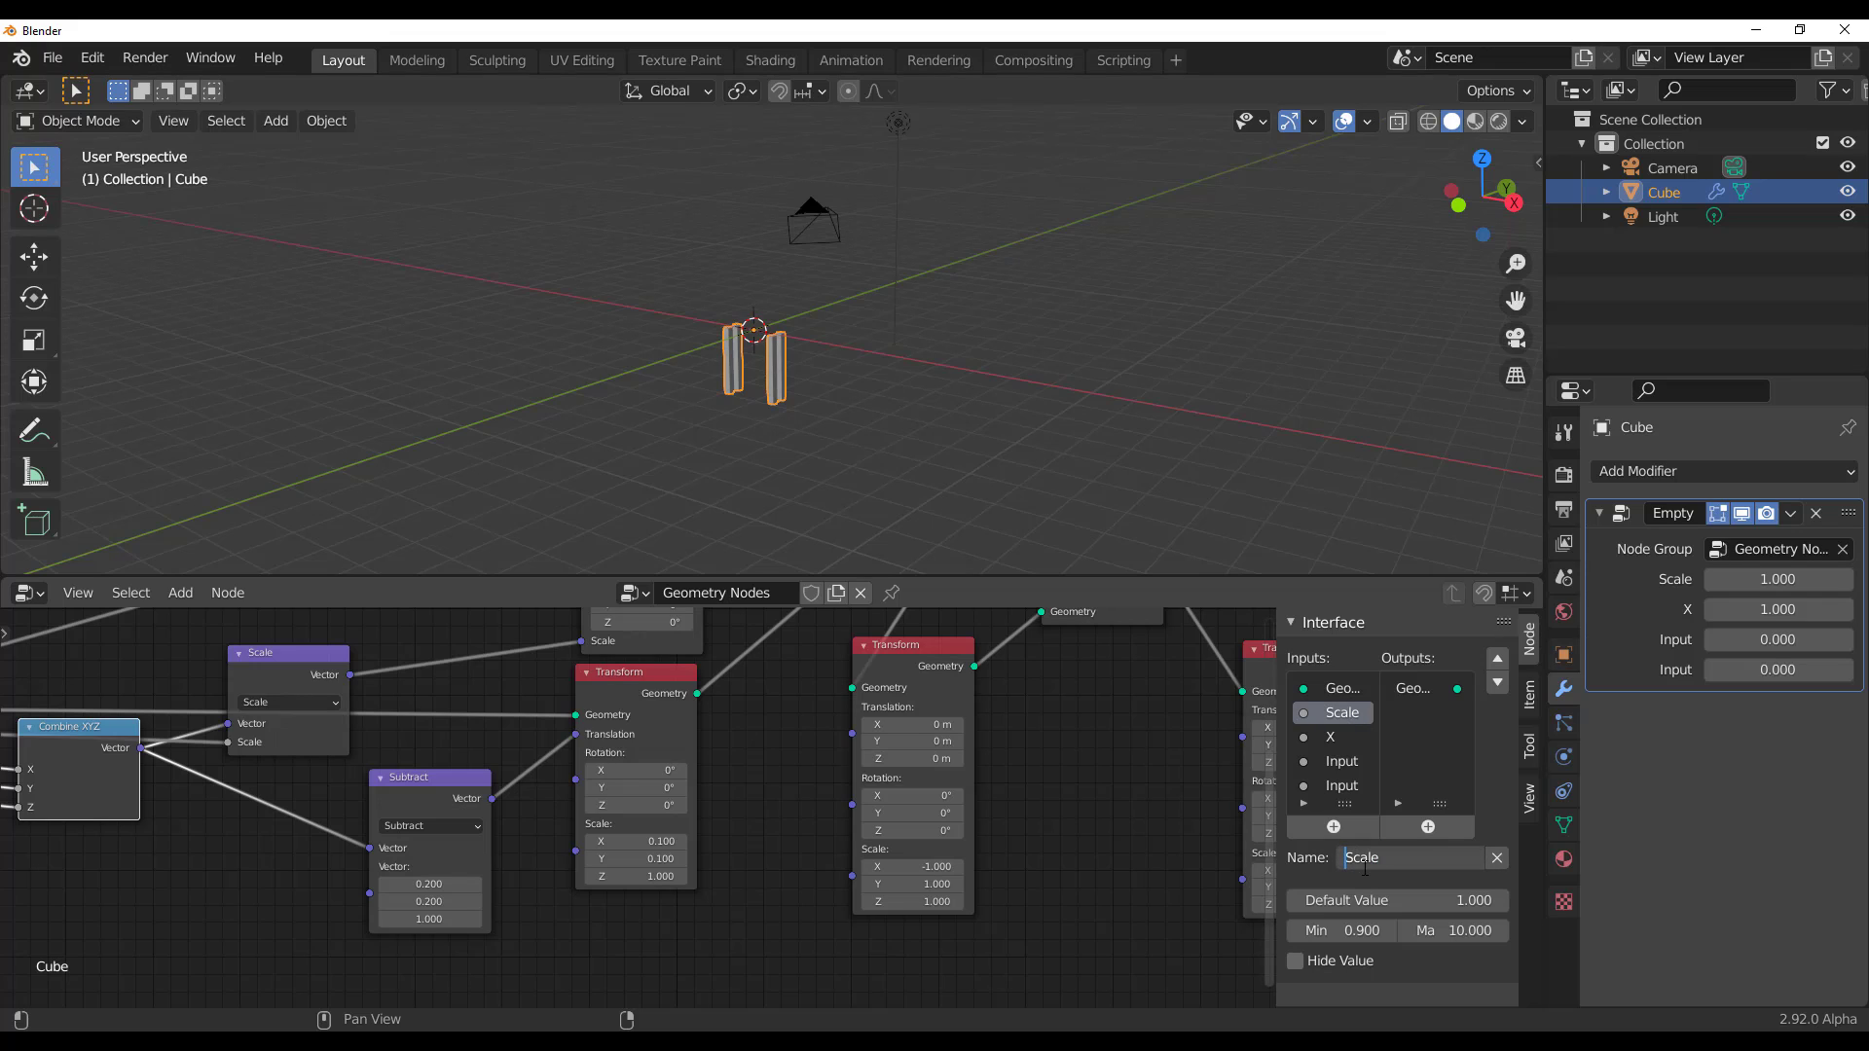
text(Table Top)
key(Return)
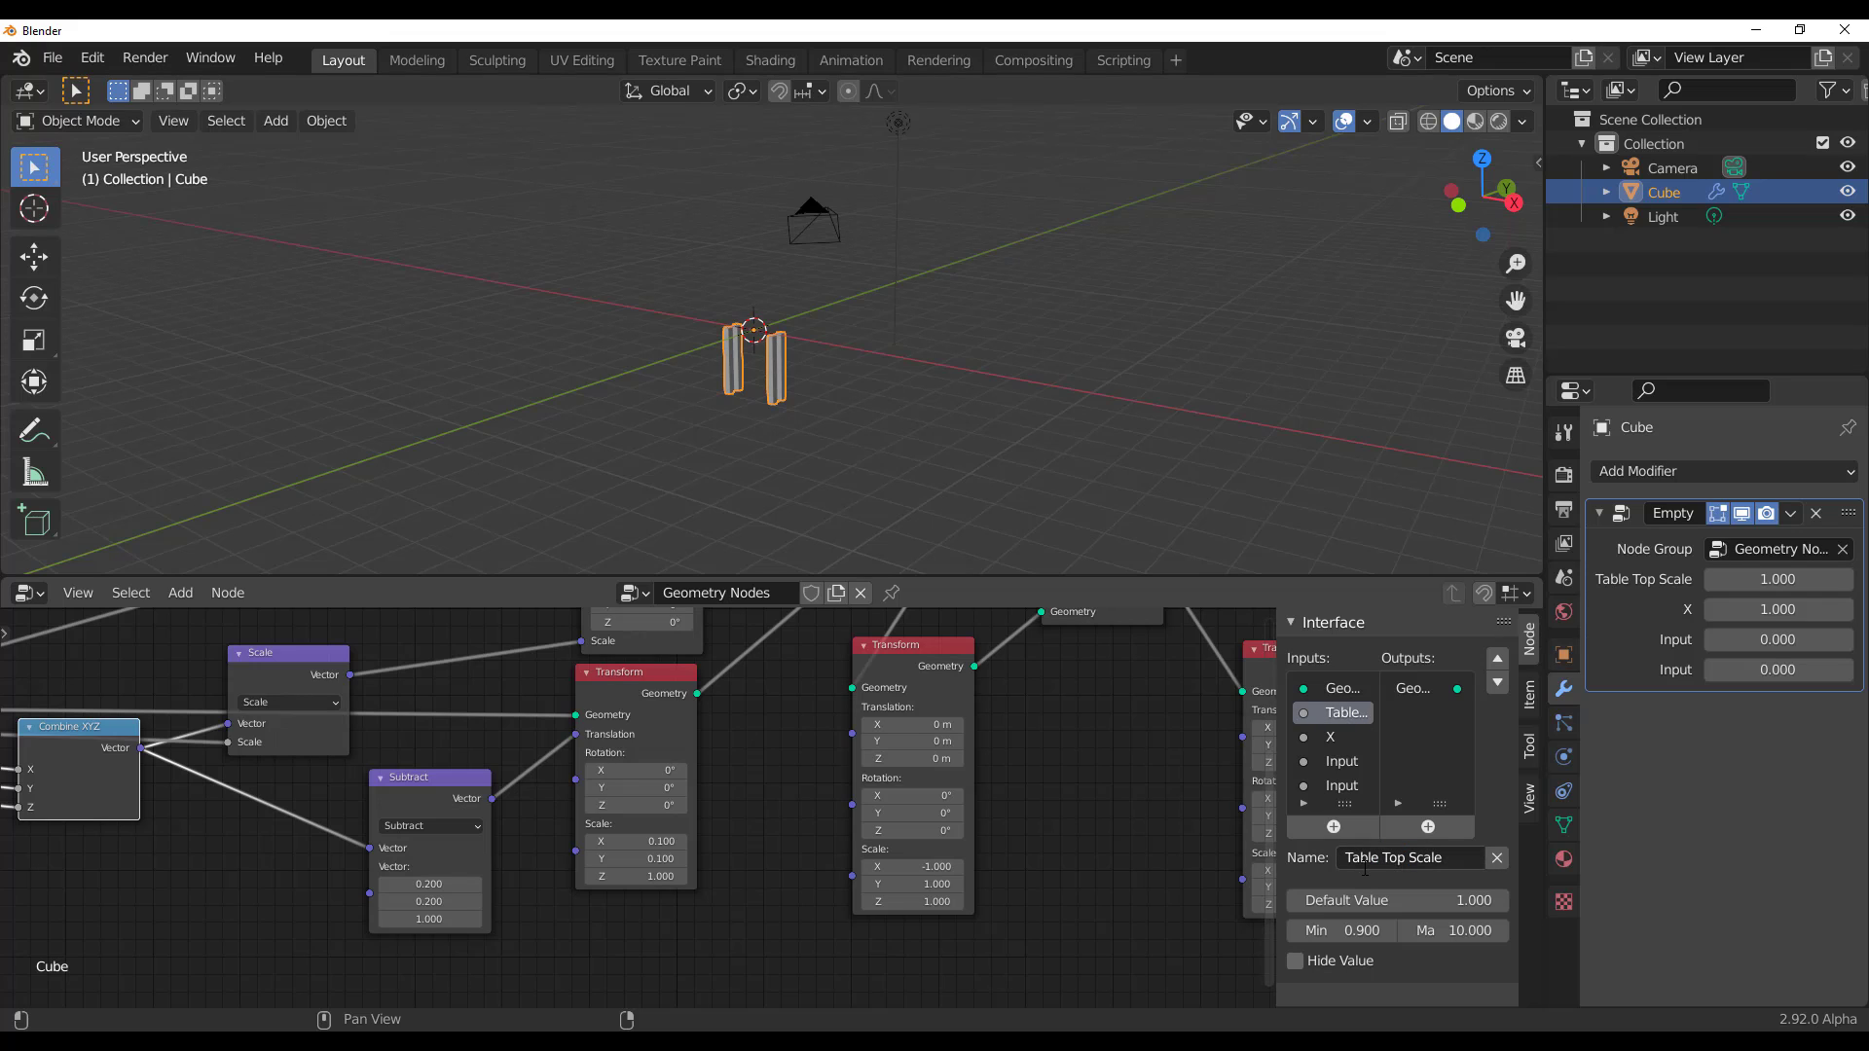
Try a default value of 5.2 for the X group input and restore it to 1
click(1337, 738)
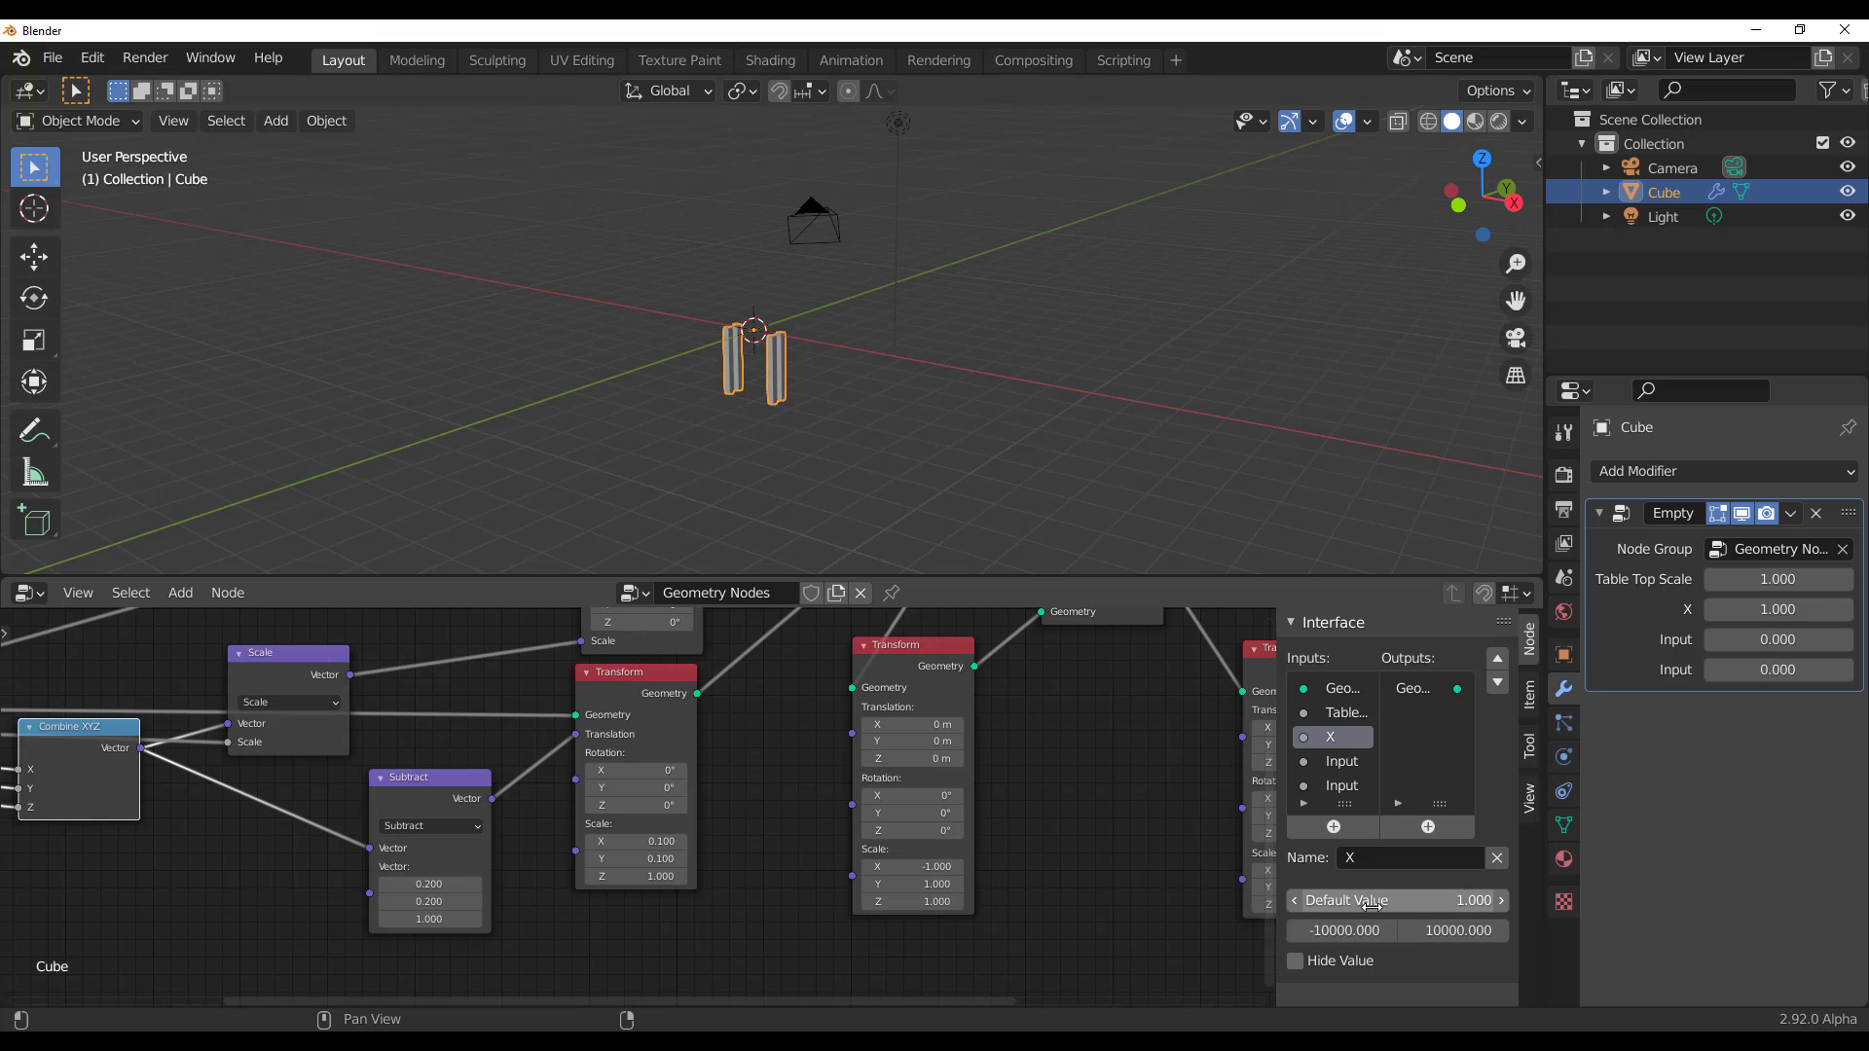
drag(1371, 900, 1441, 900)
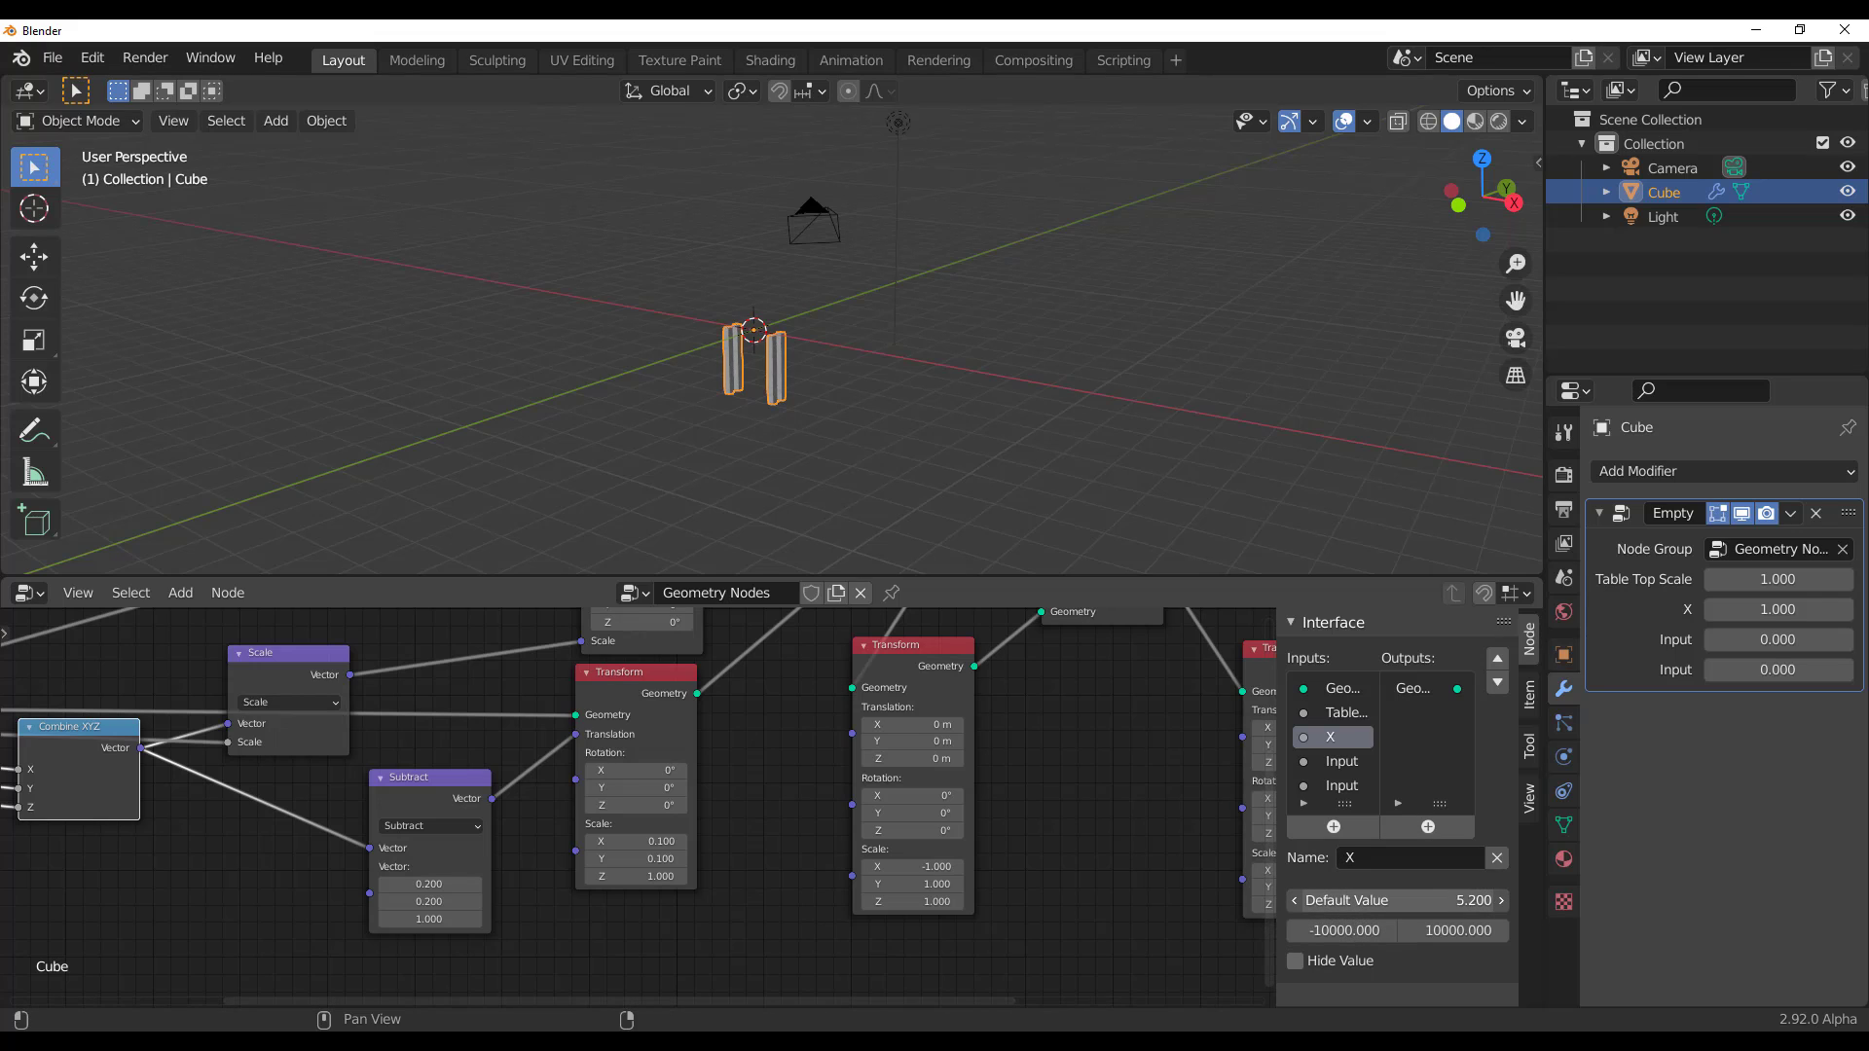
click(1425, 905)
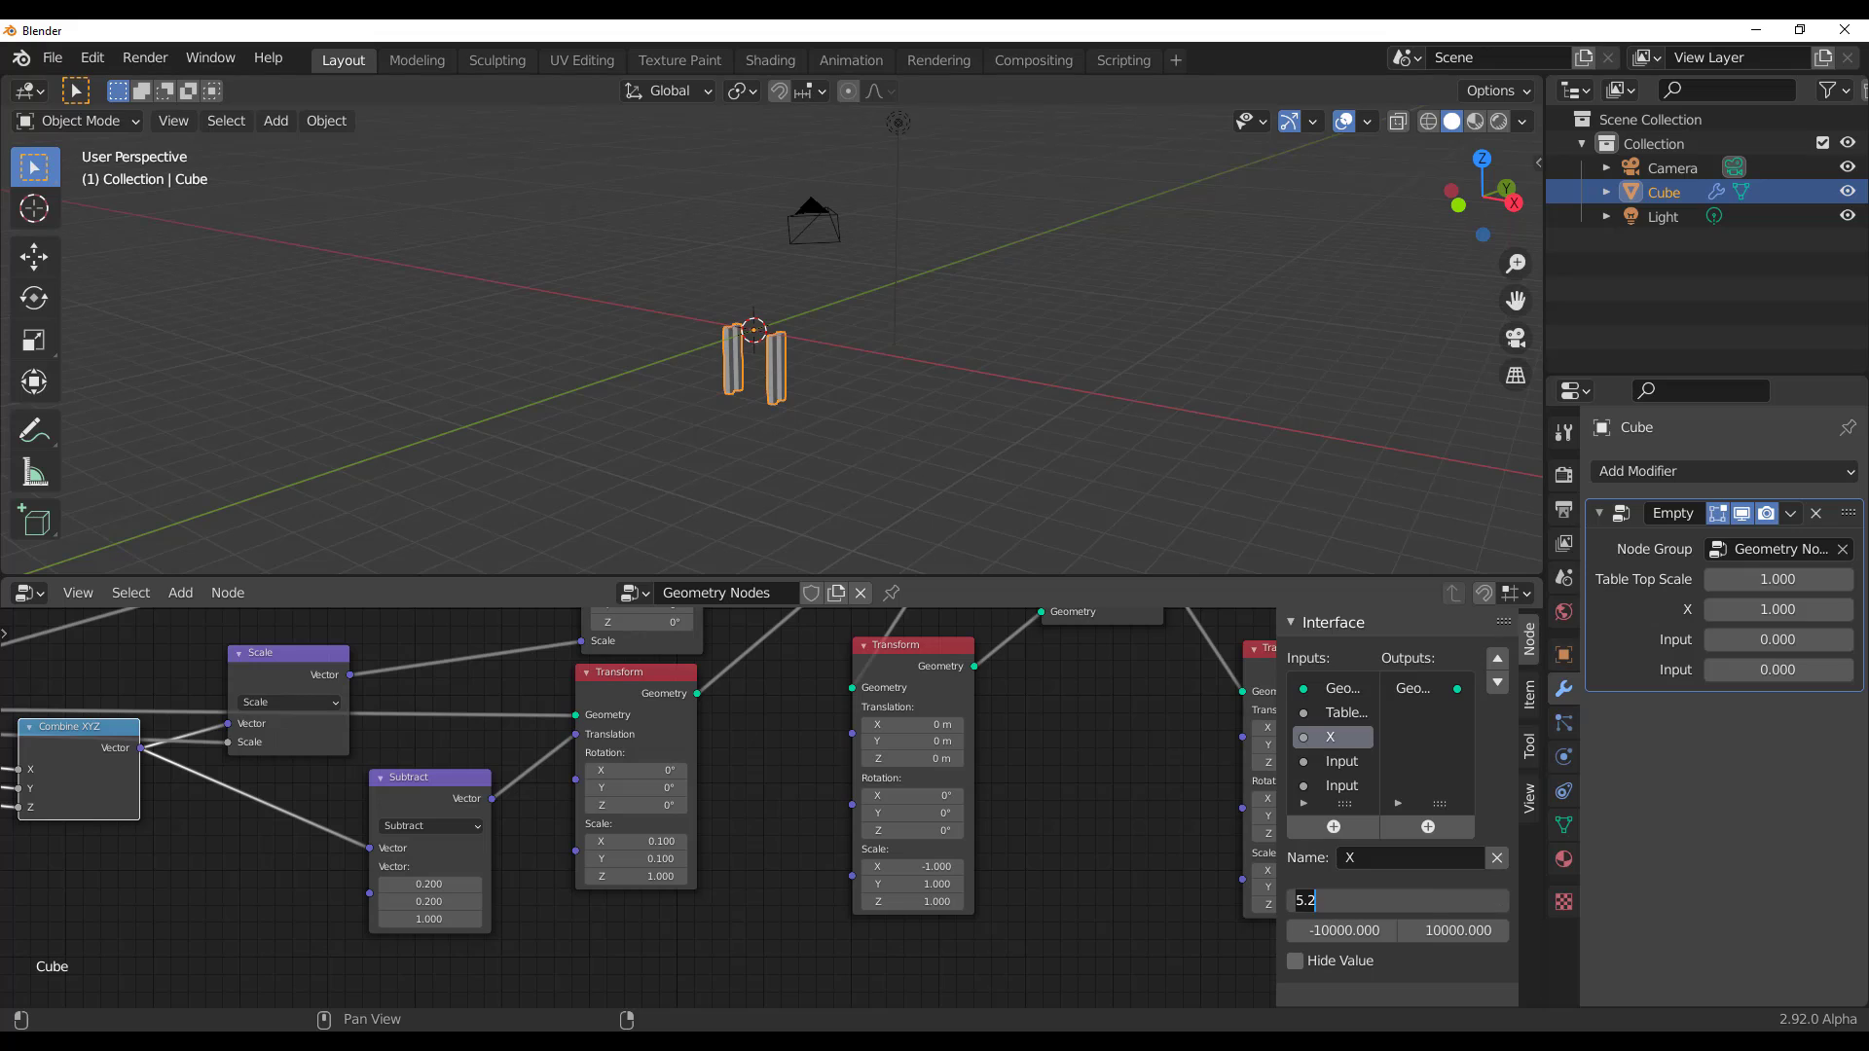
click(1361, 928)
click(1363, 902)
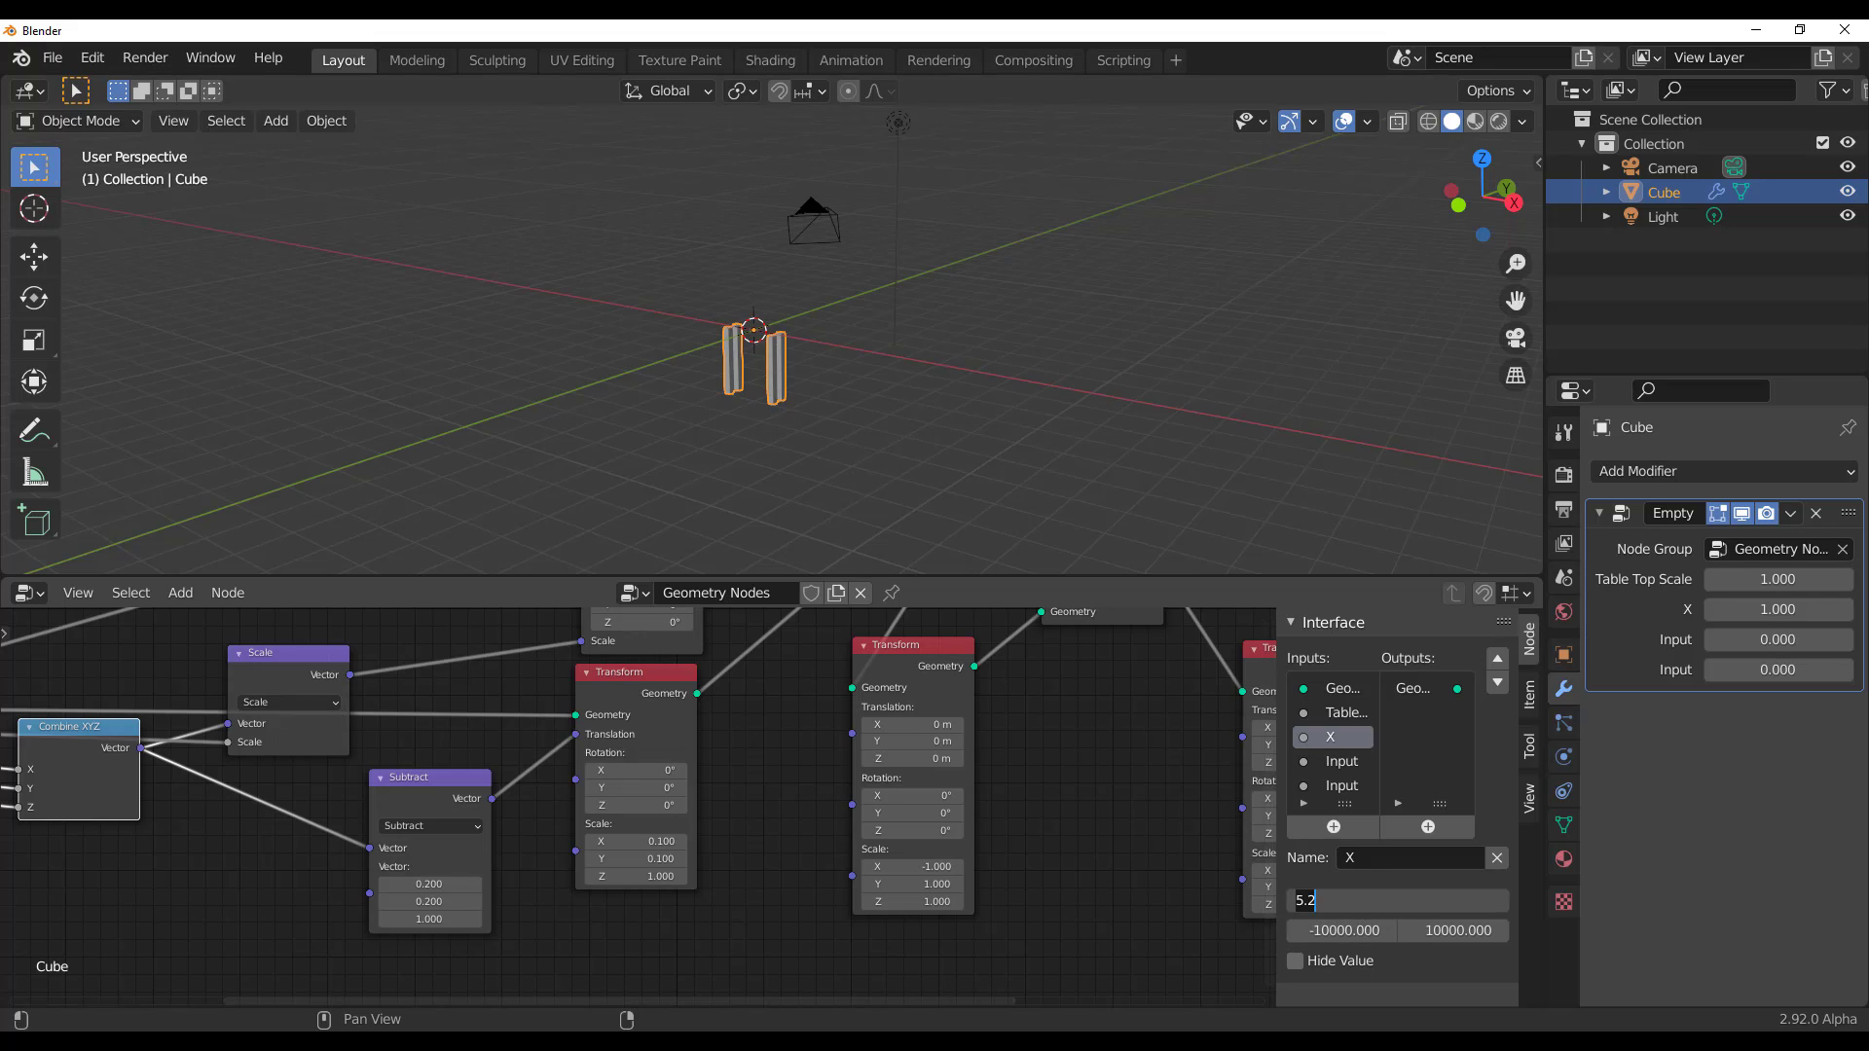
key(ctrl+a)
text(1)
key(Return)
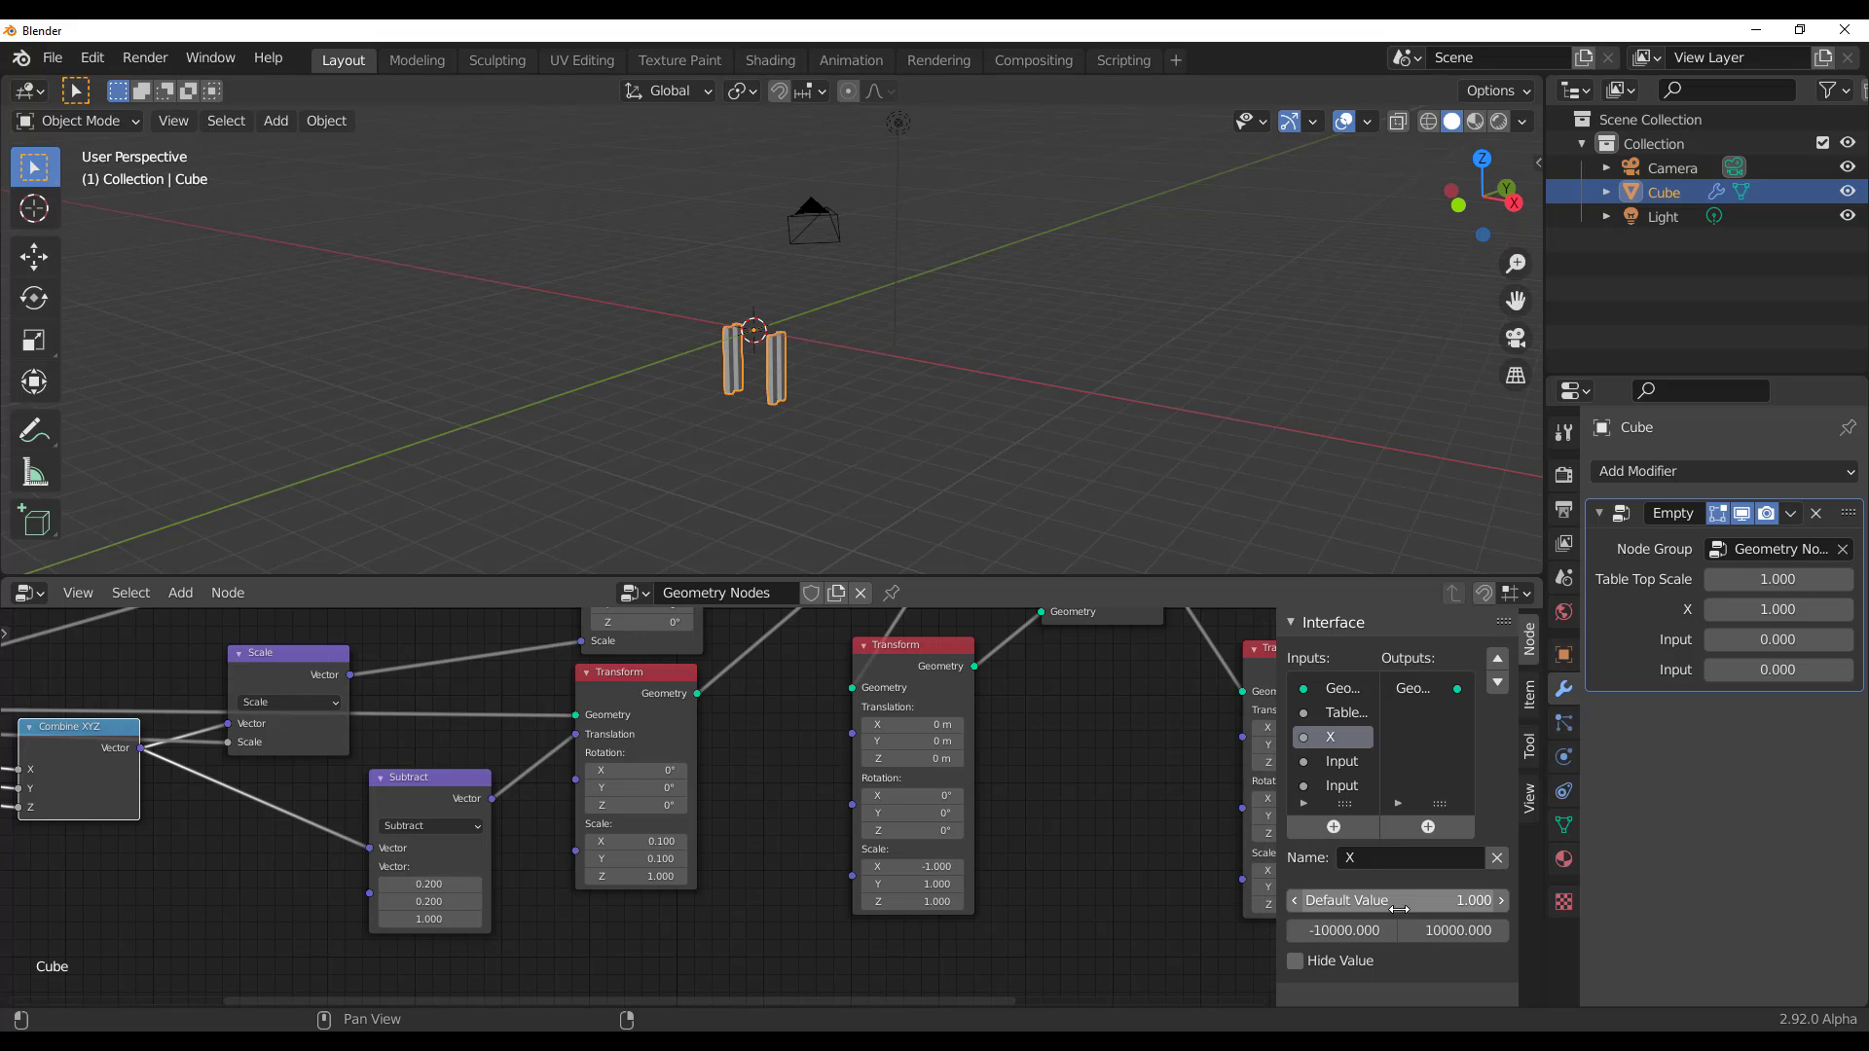
Set the default value of both group inputs named Input to 1
click(1349, 768)
click(1395, 899)
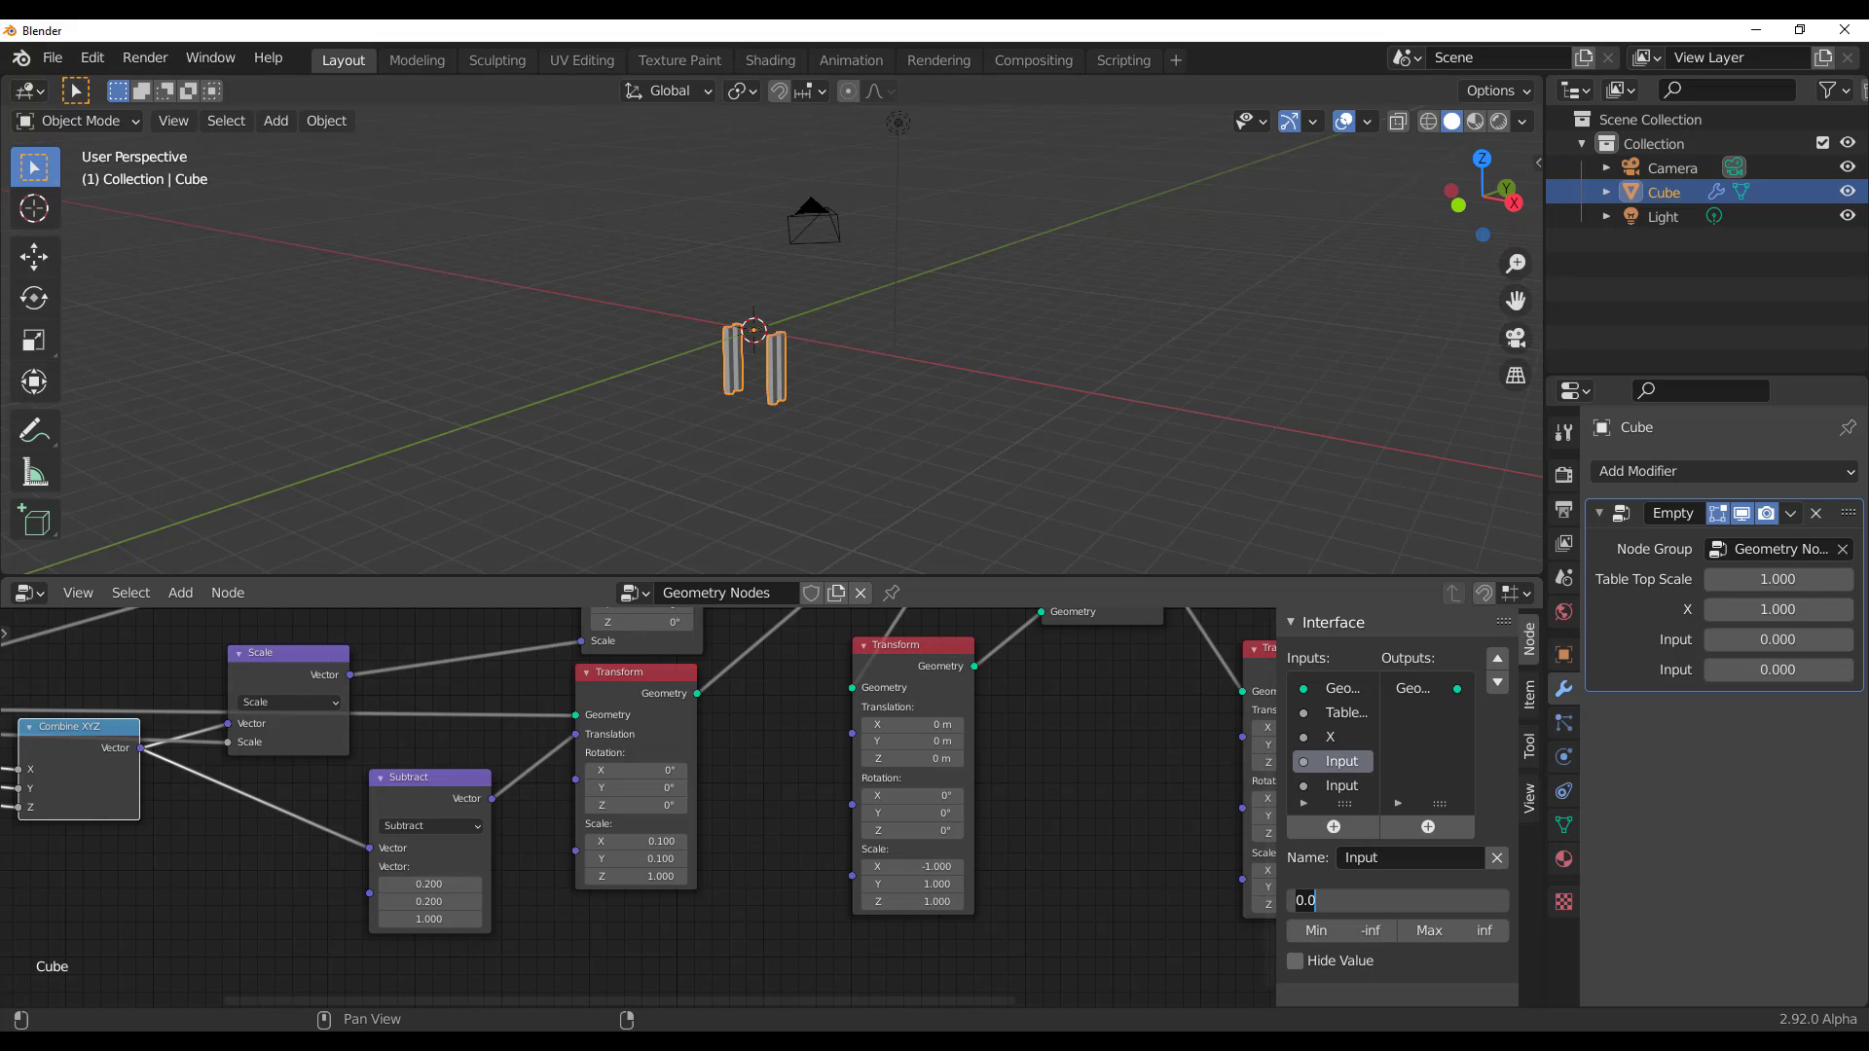
key(Return)
click(1345, 786)
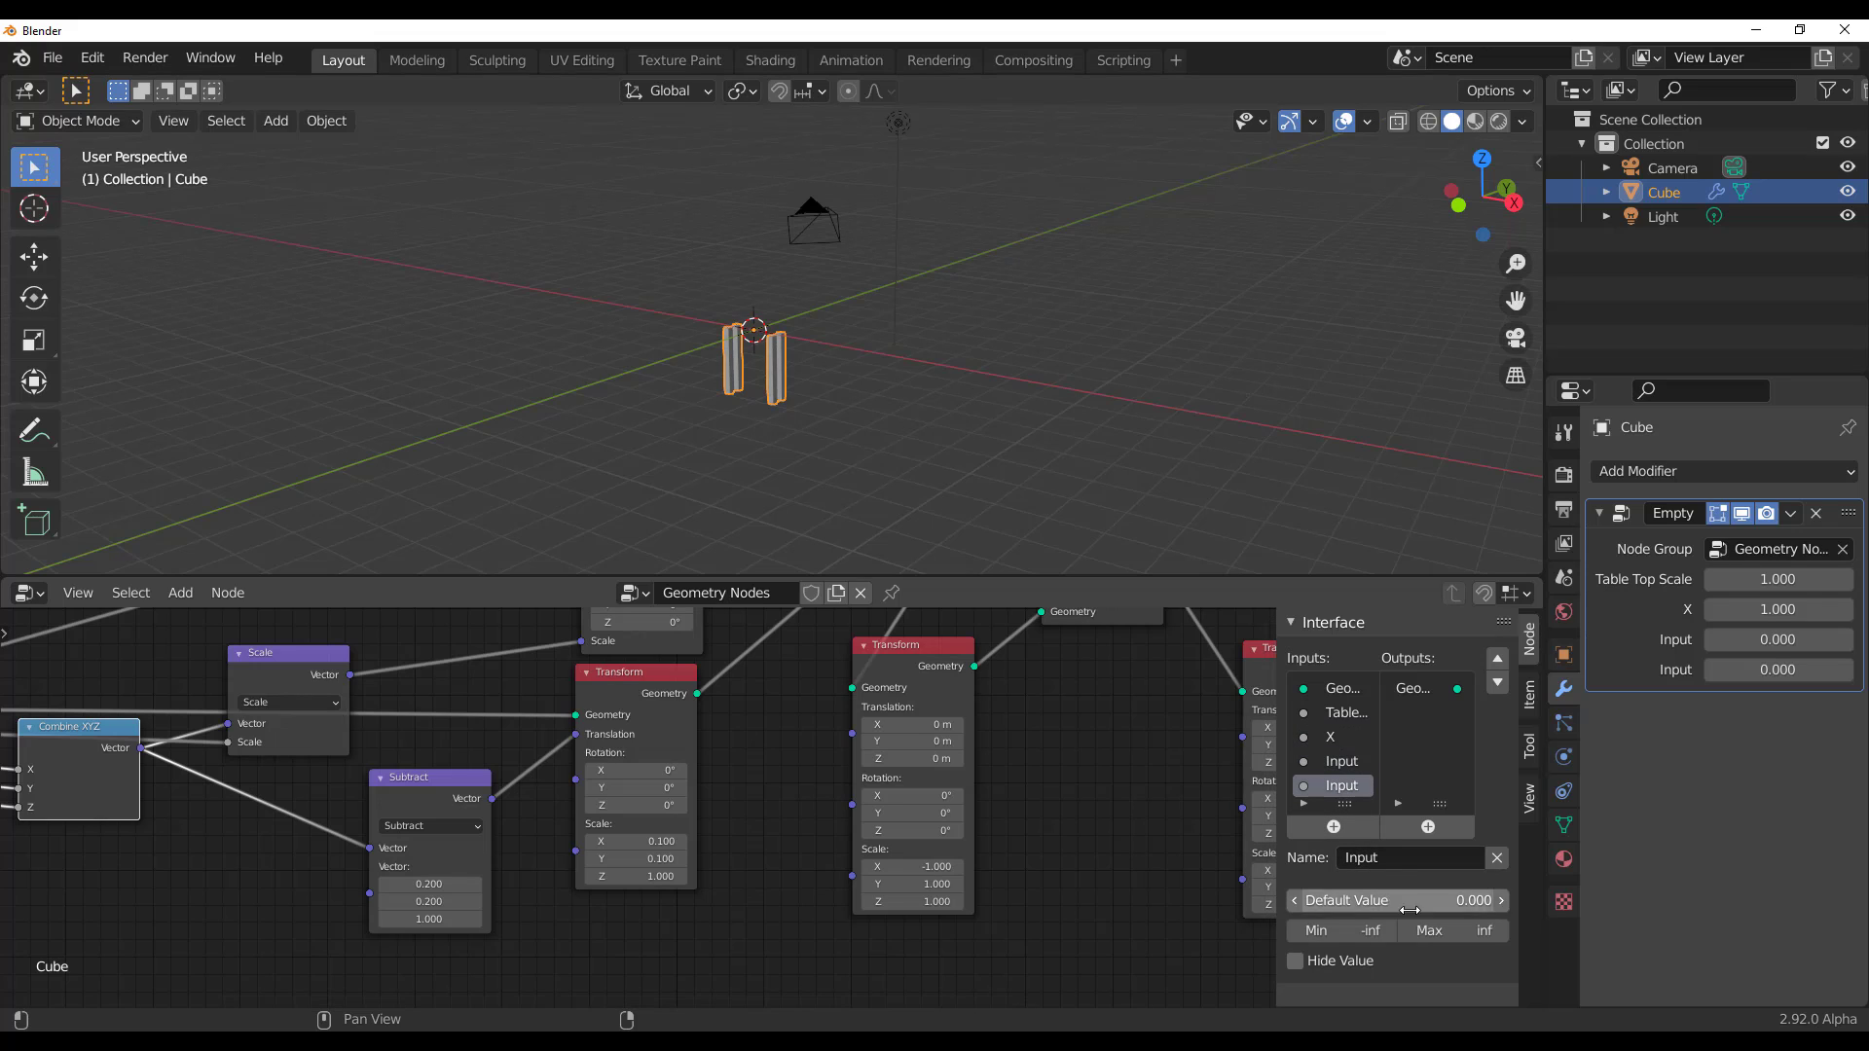
click(1383, 900)
text(1)
key(Return)
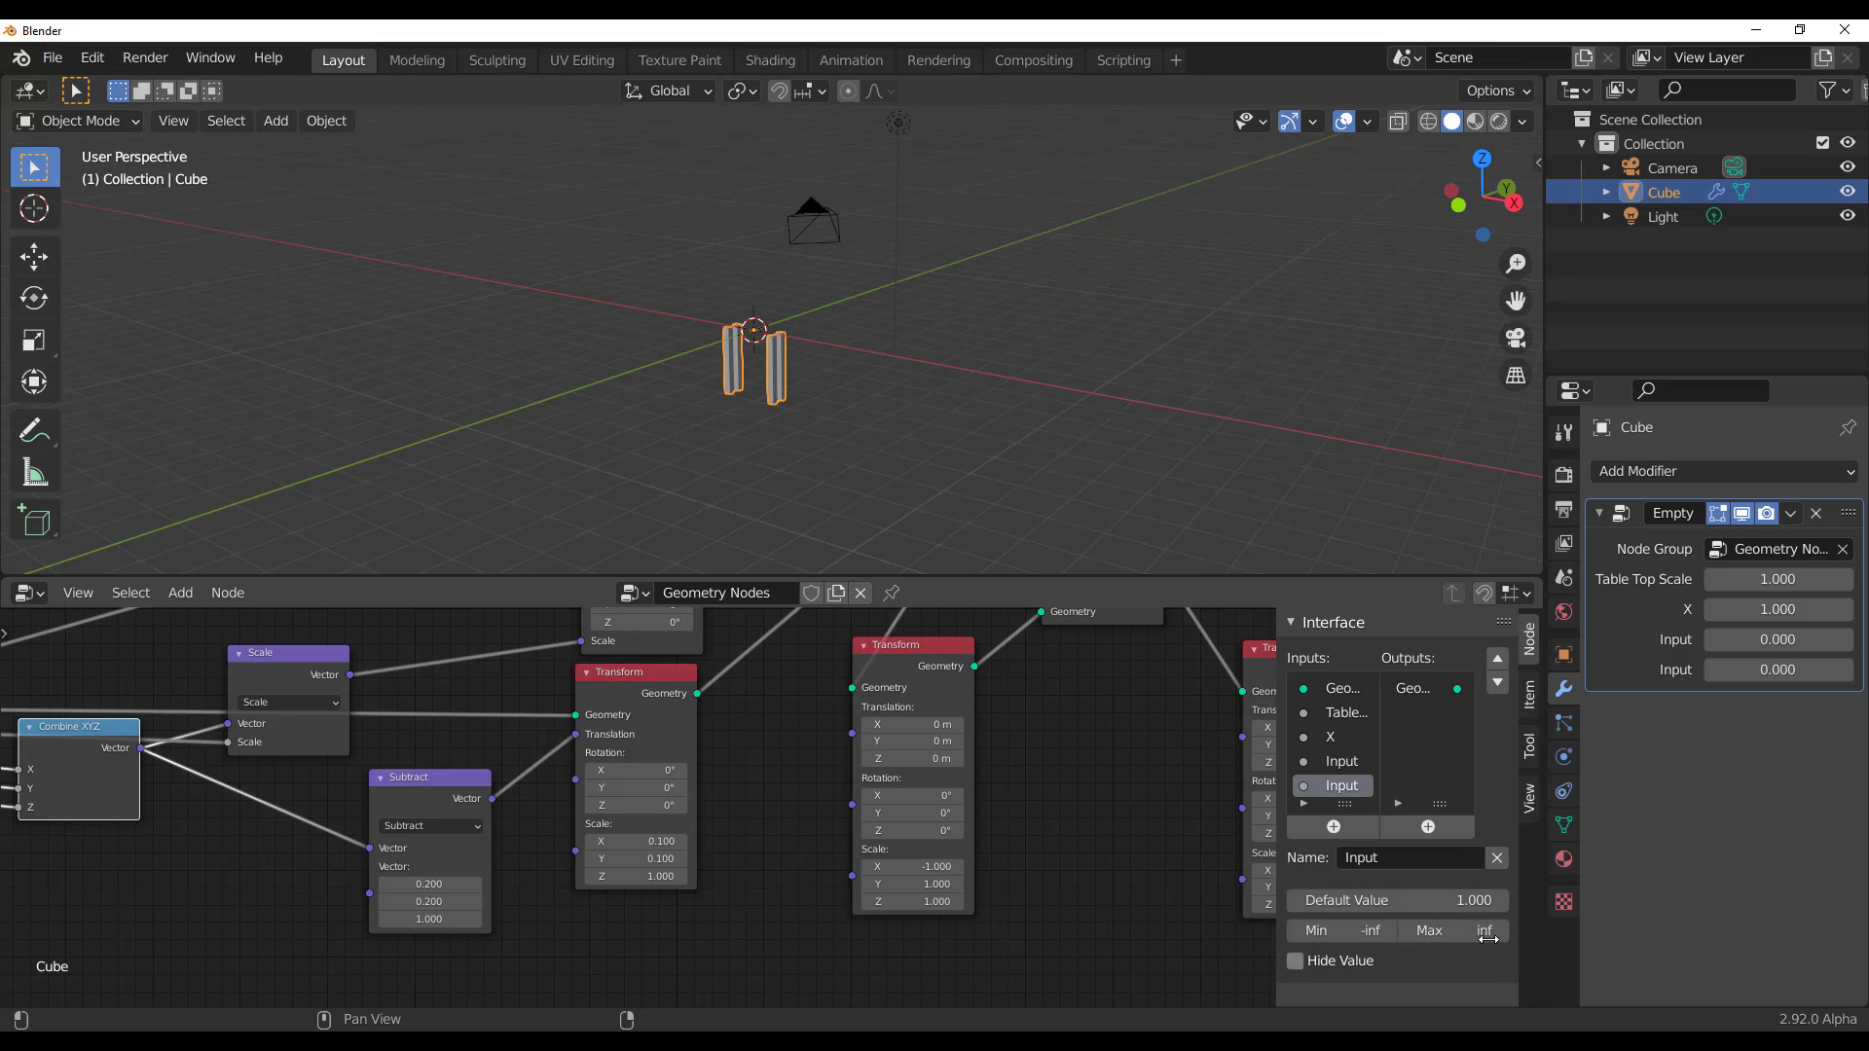
Limit the first group input named Input to a minimum of -1 and a maximum of 1.0
click(1334, 738)
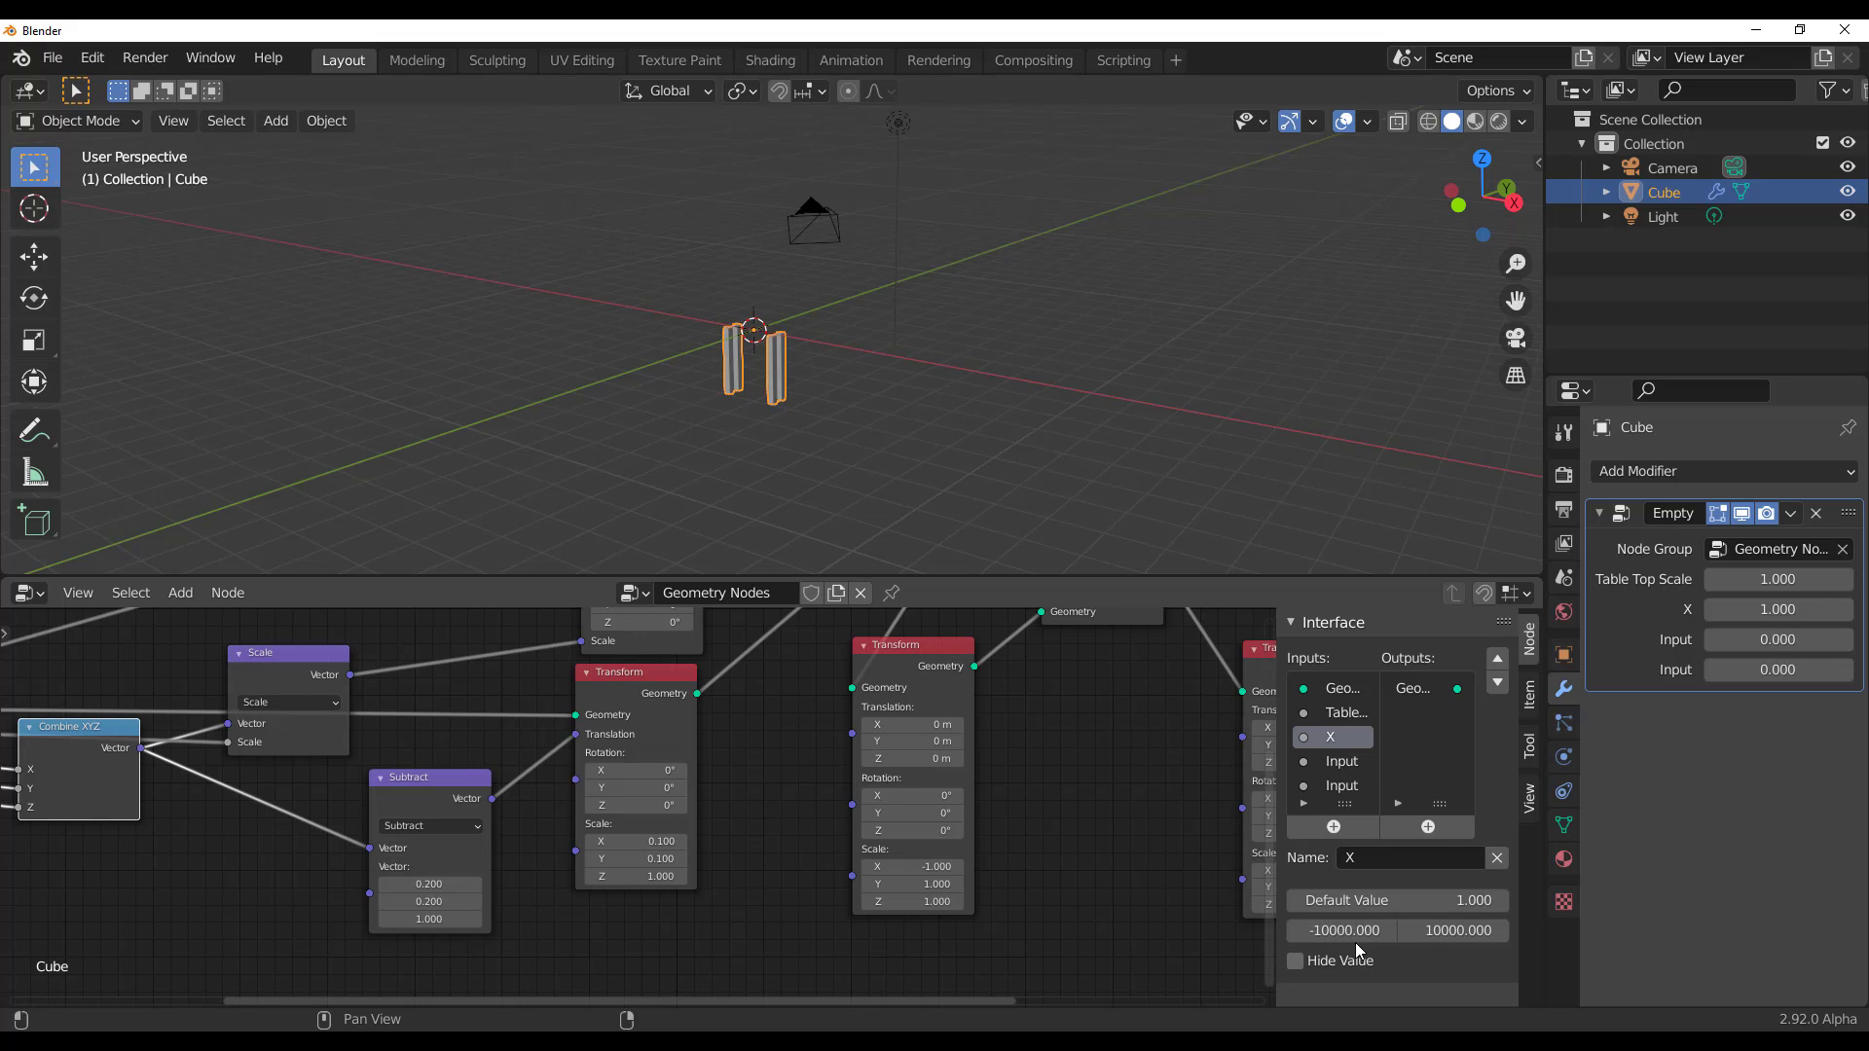
click(1348, 762)
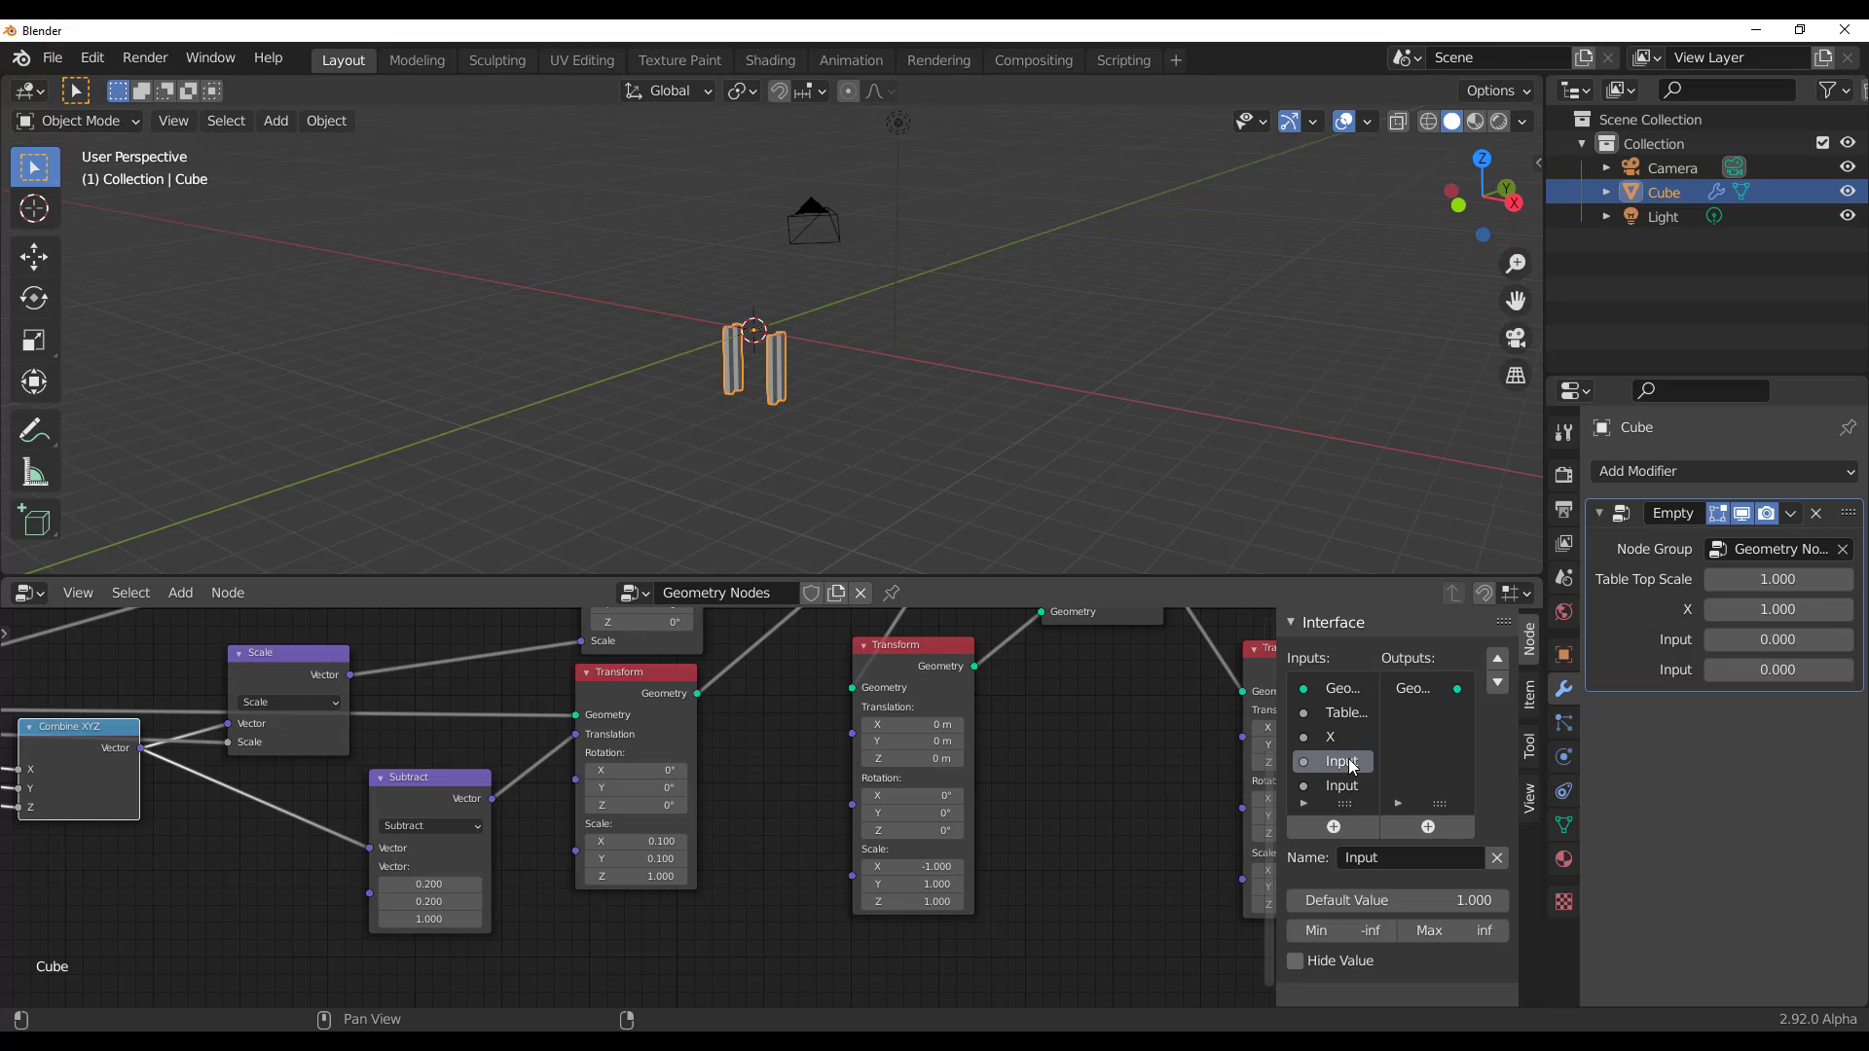
click(1338, 932)
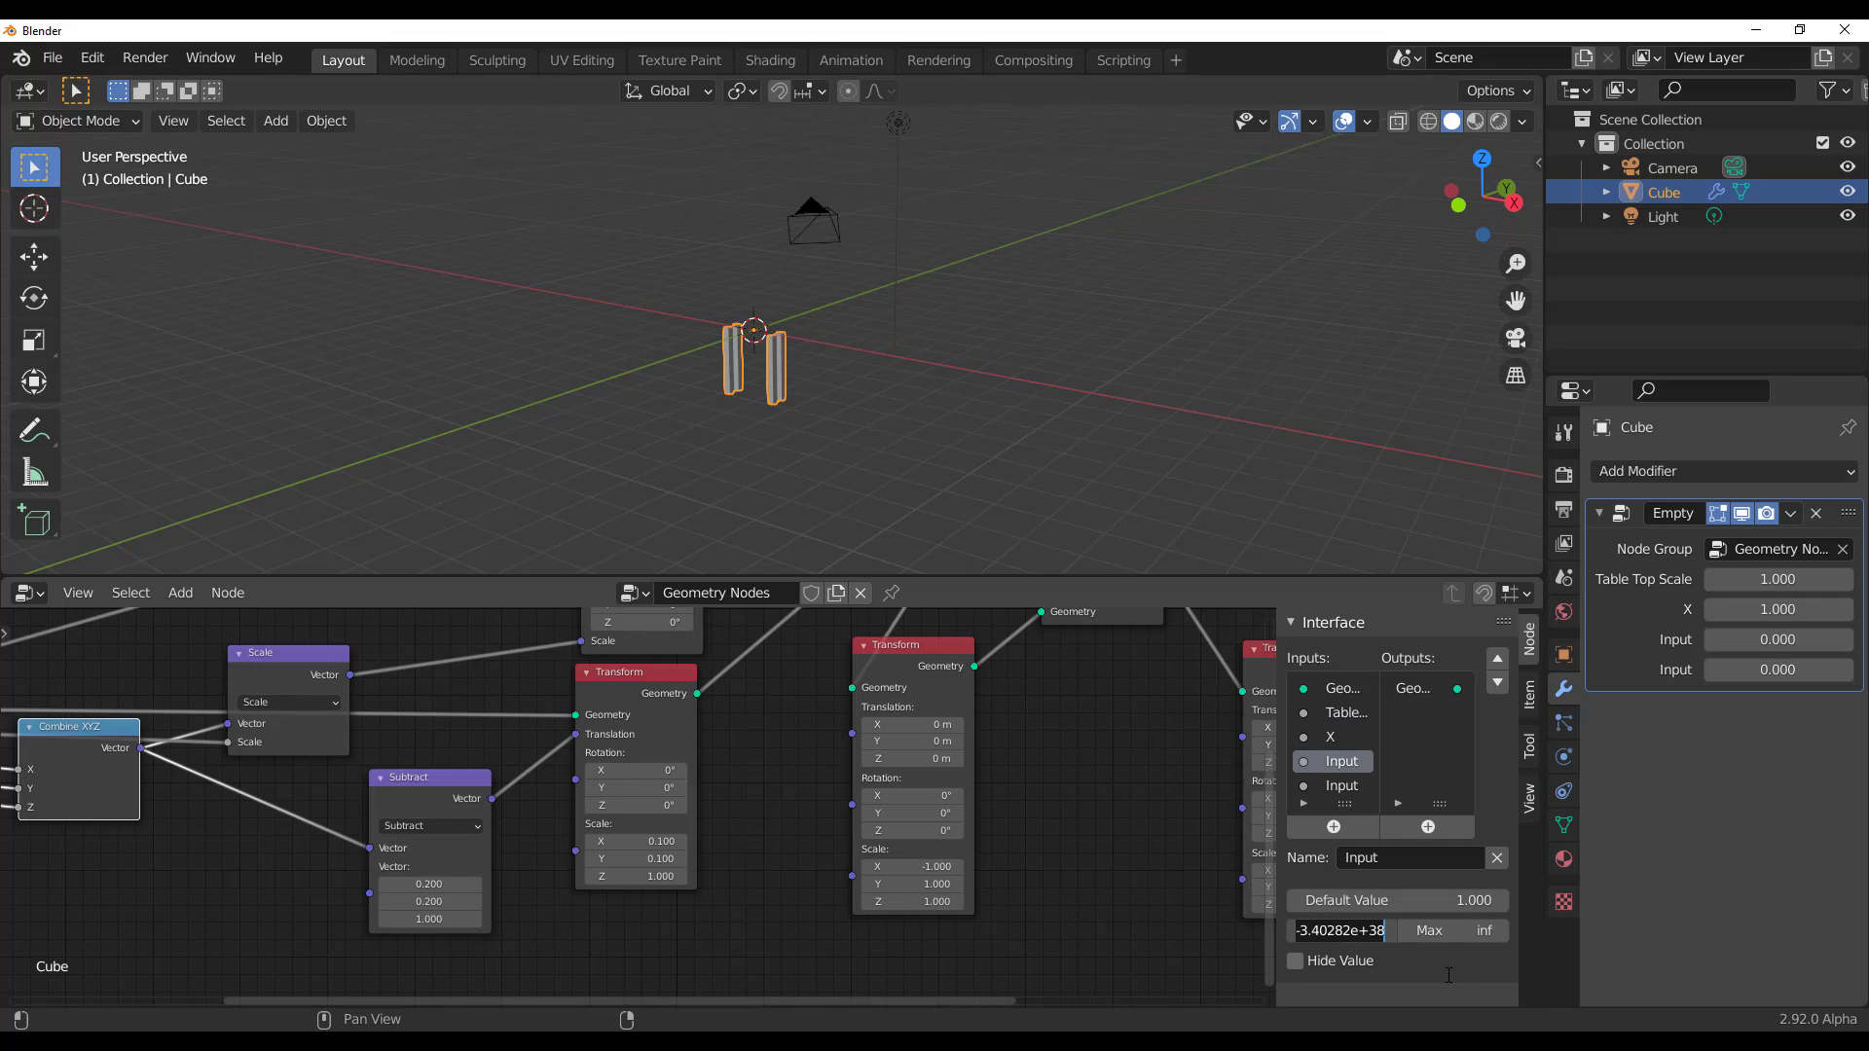
key(BackSpace)
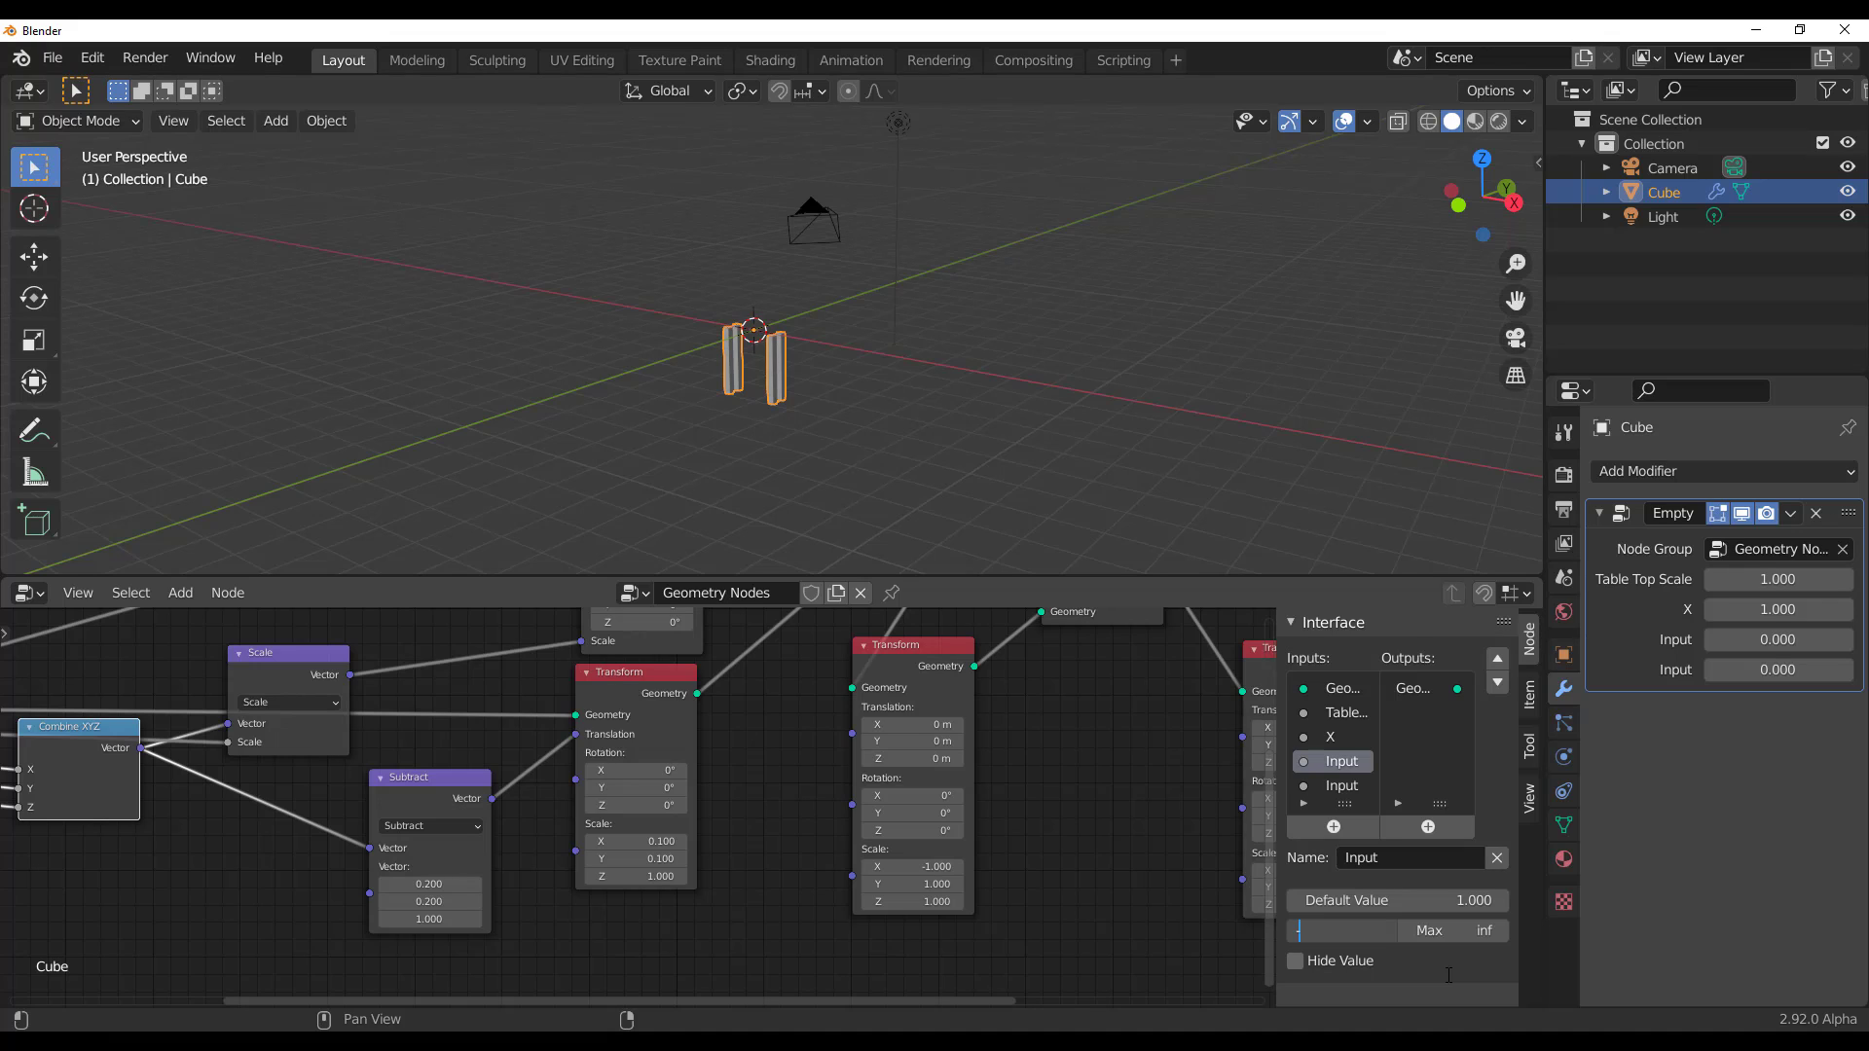
text(-1)
key(Tab)
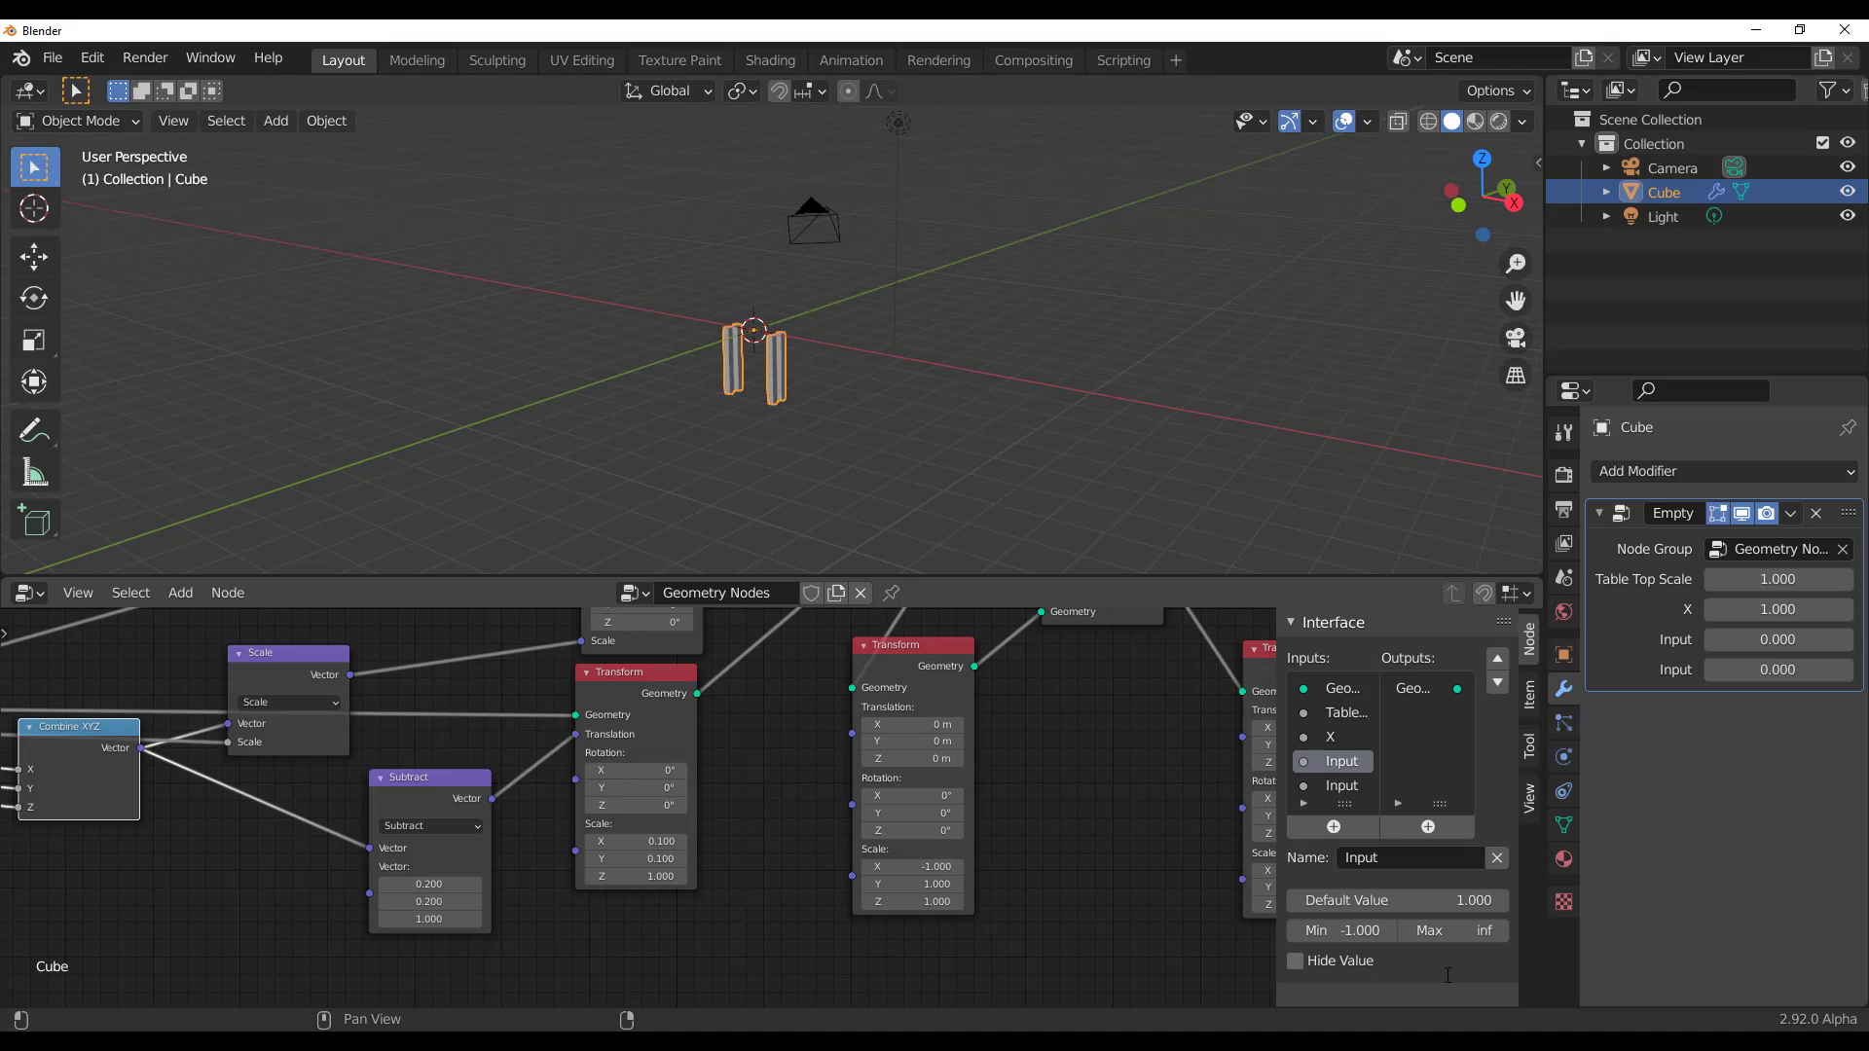
text(1.)
text(0)
key(Return)
Limit the second group input named Input to a minimum of -1 and a maximum of 10
click(1360, 790)
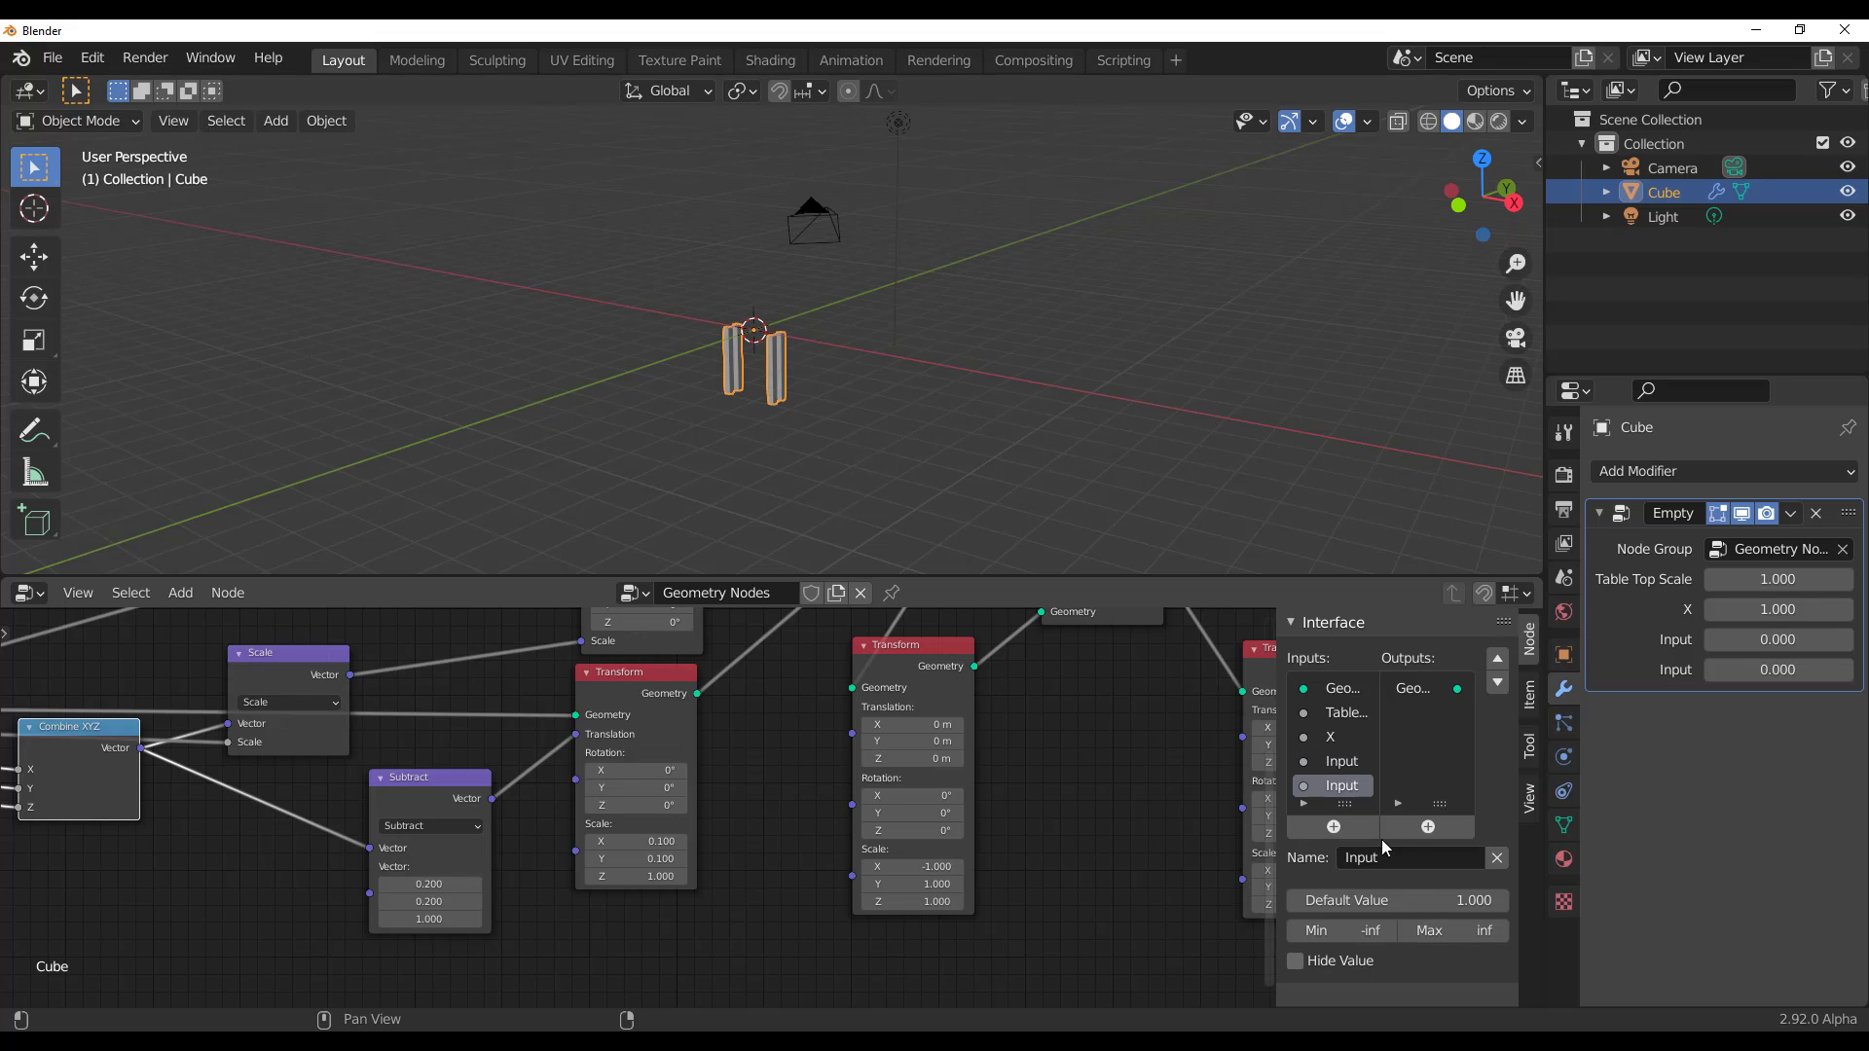
click(1335, 931)
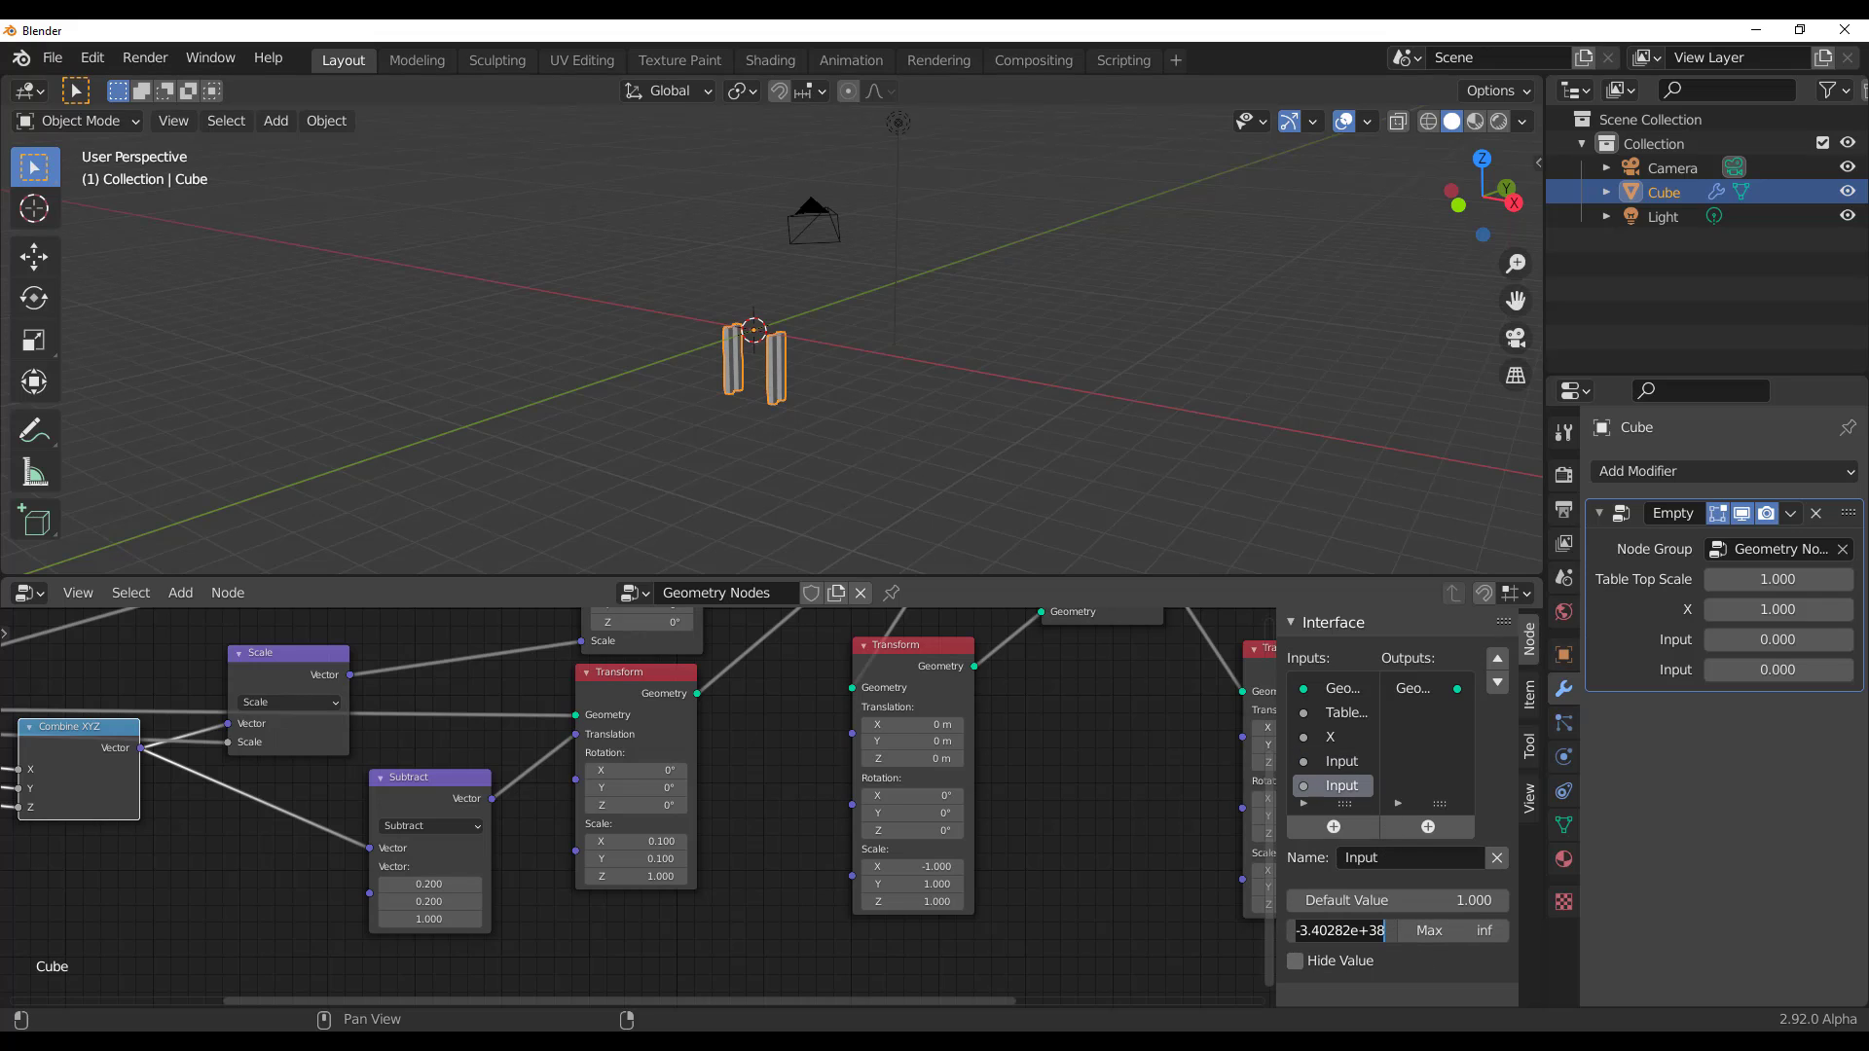
key(ctrl+a)
key(BackSpace)
text(-1)
click(1434, 931)
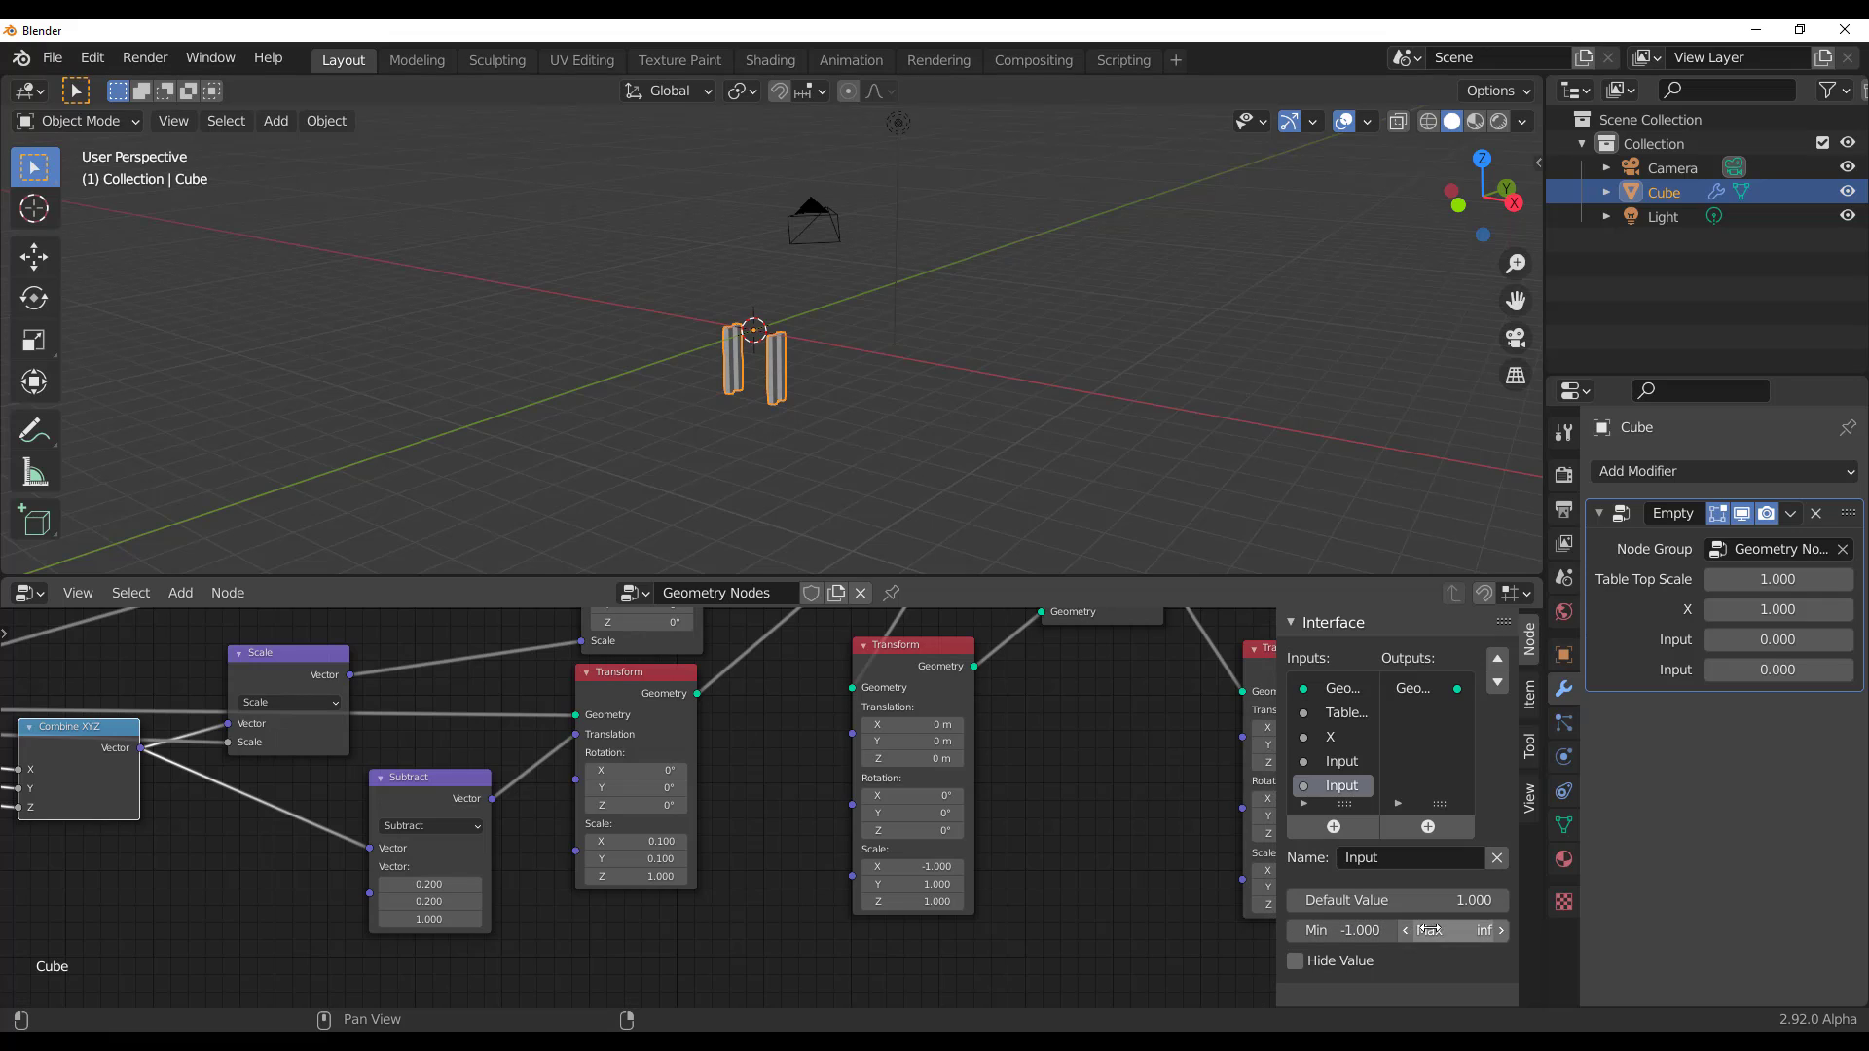
double_click(1468, 931)
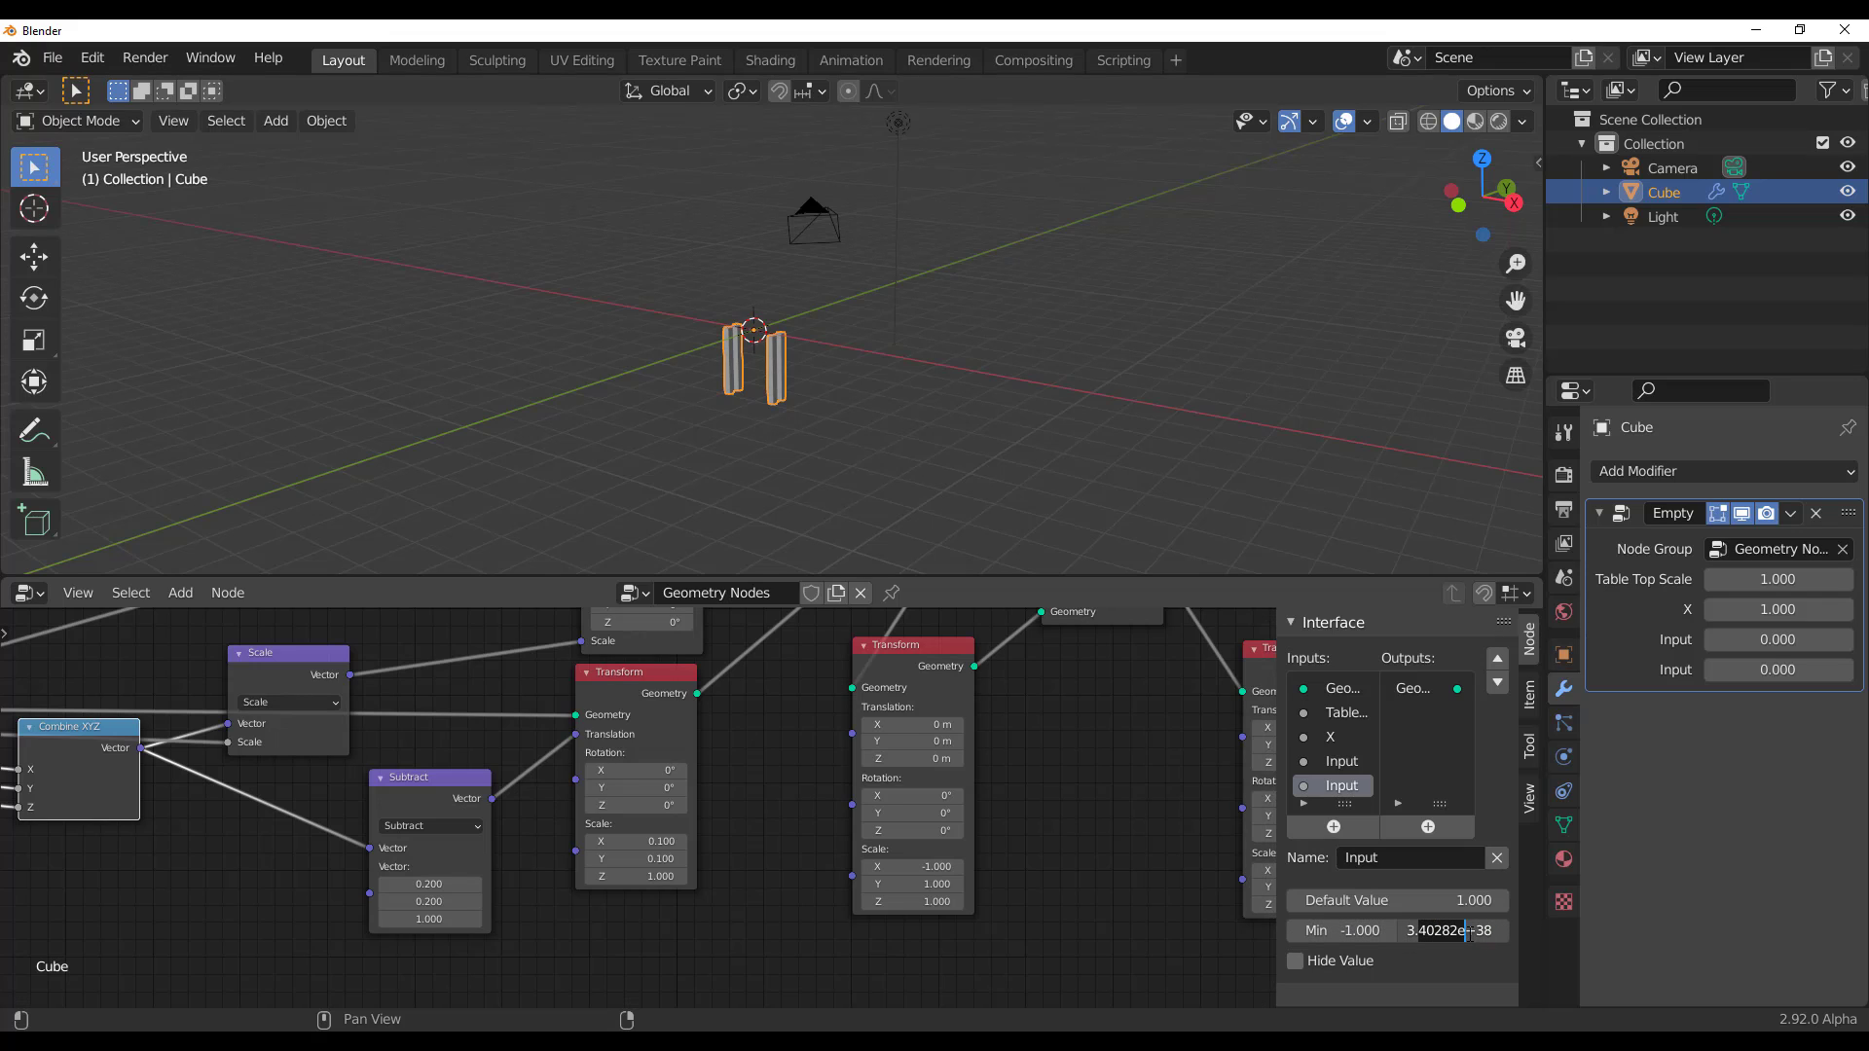
key(ctrl+a)
key(BackSpace)
text(10)
key(Return)
Move the Scale vector math node slightly upward, away from the Combine XYZ node
middle_drag(259, 863, 765, 911)
scroll(598, 828, up, 2)
drag(919, 761, 892, 667)
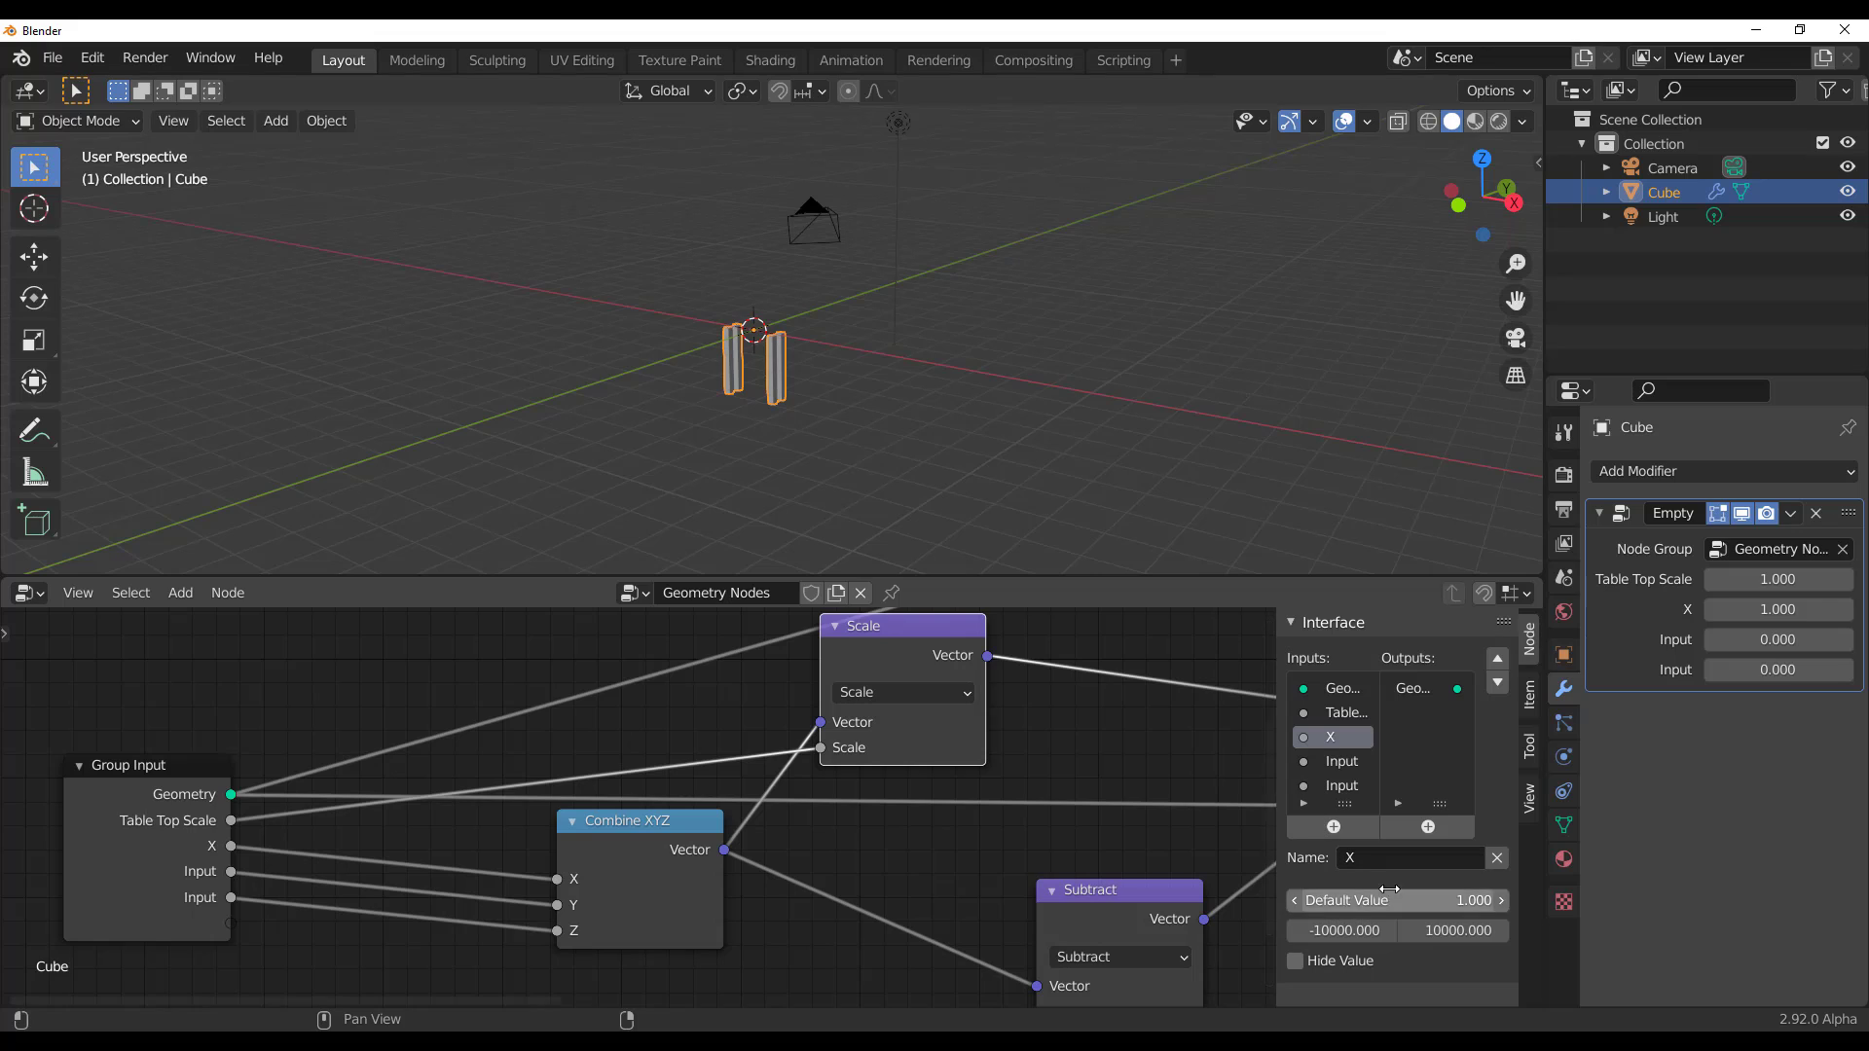
Limit the X group input to a minimum of -1 and a maximum of 10, and compare its limits with both Input sockets
click(1341, 761)
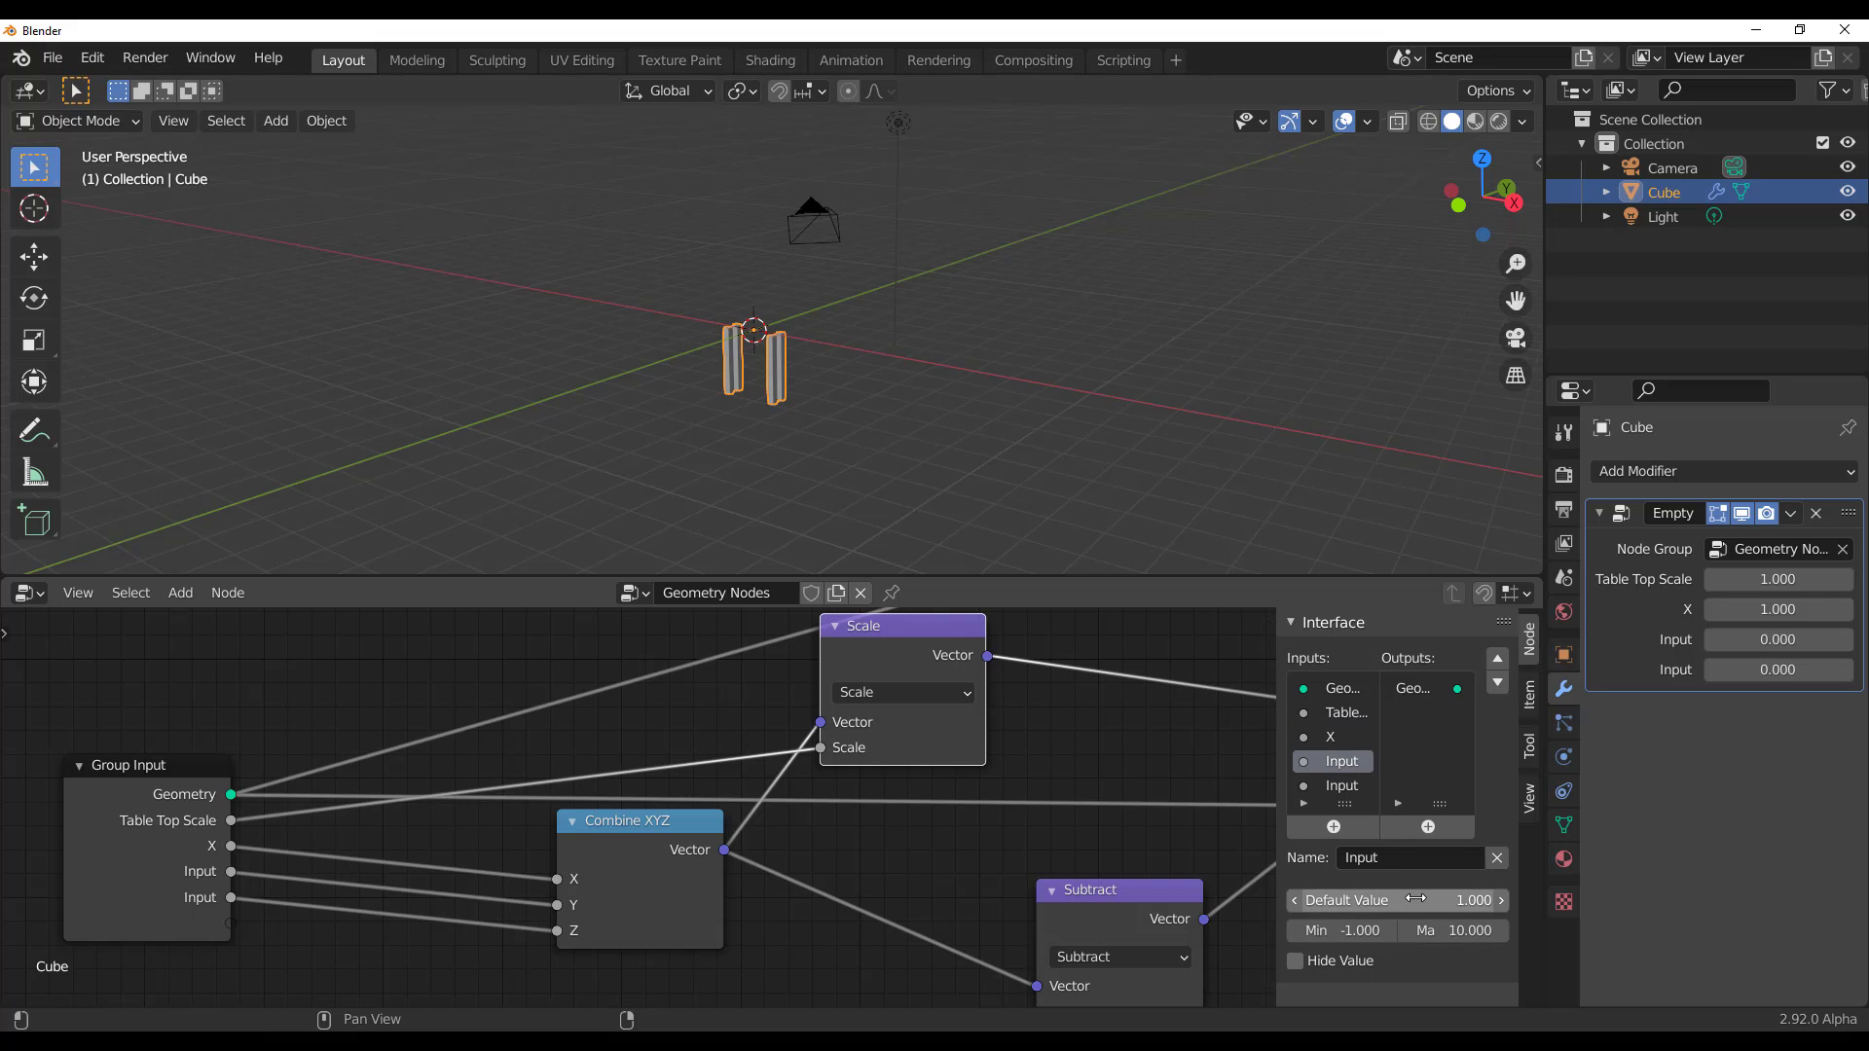
click(1342, 786)
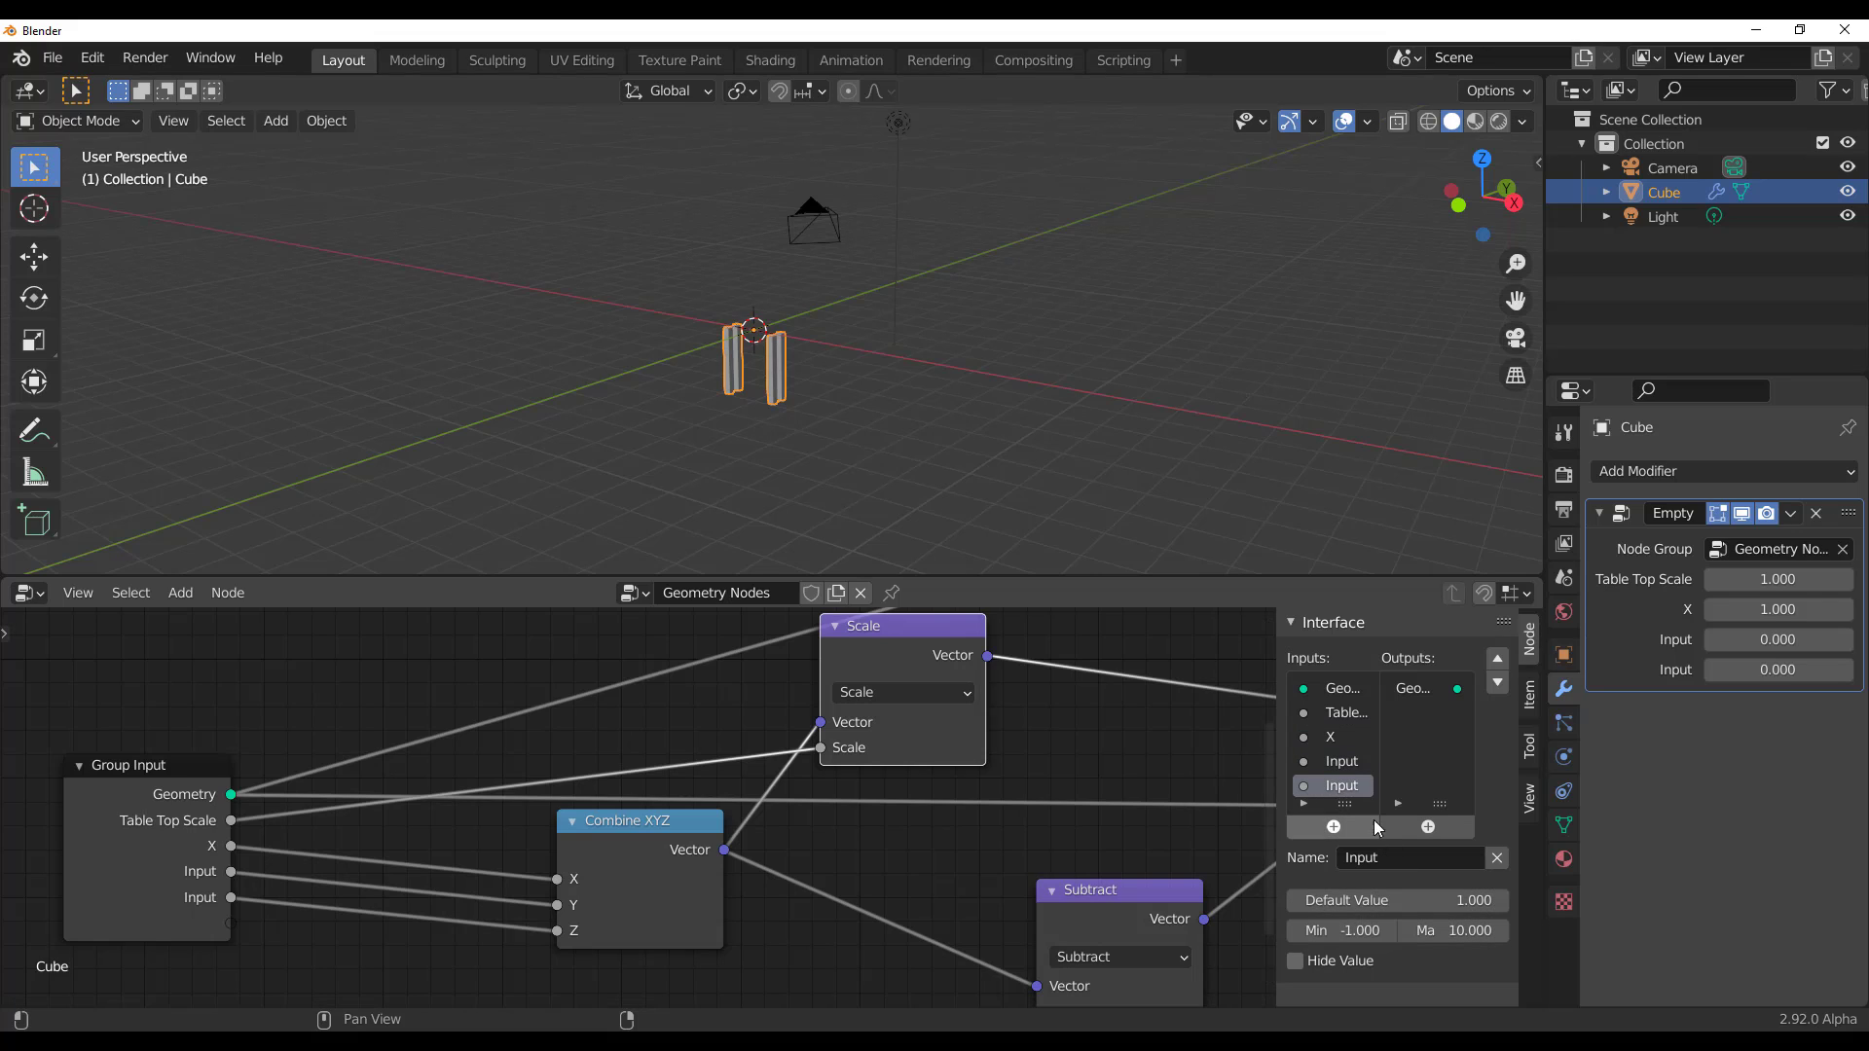
click(1339, 740)
click(1344, 930)
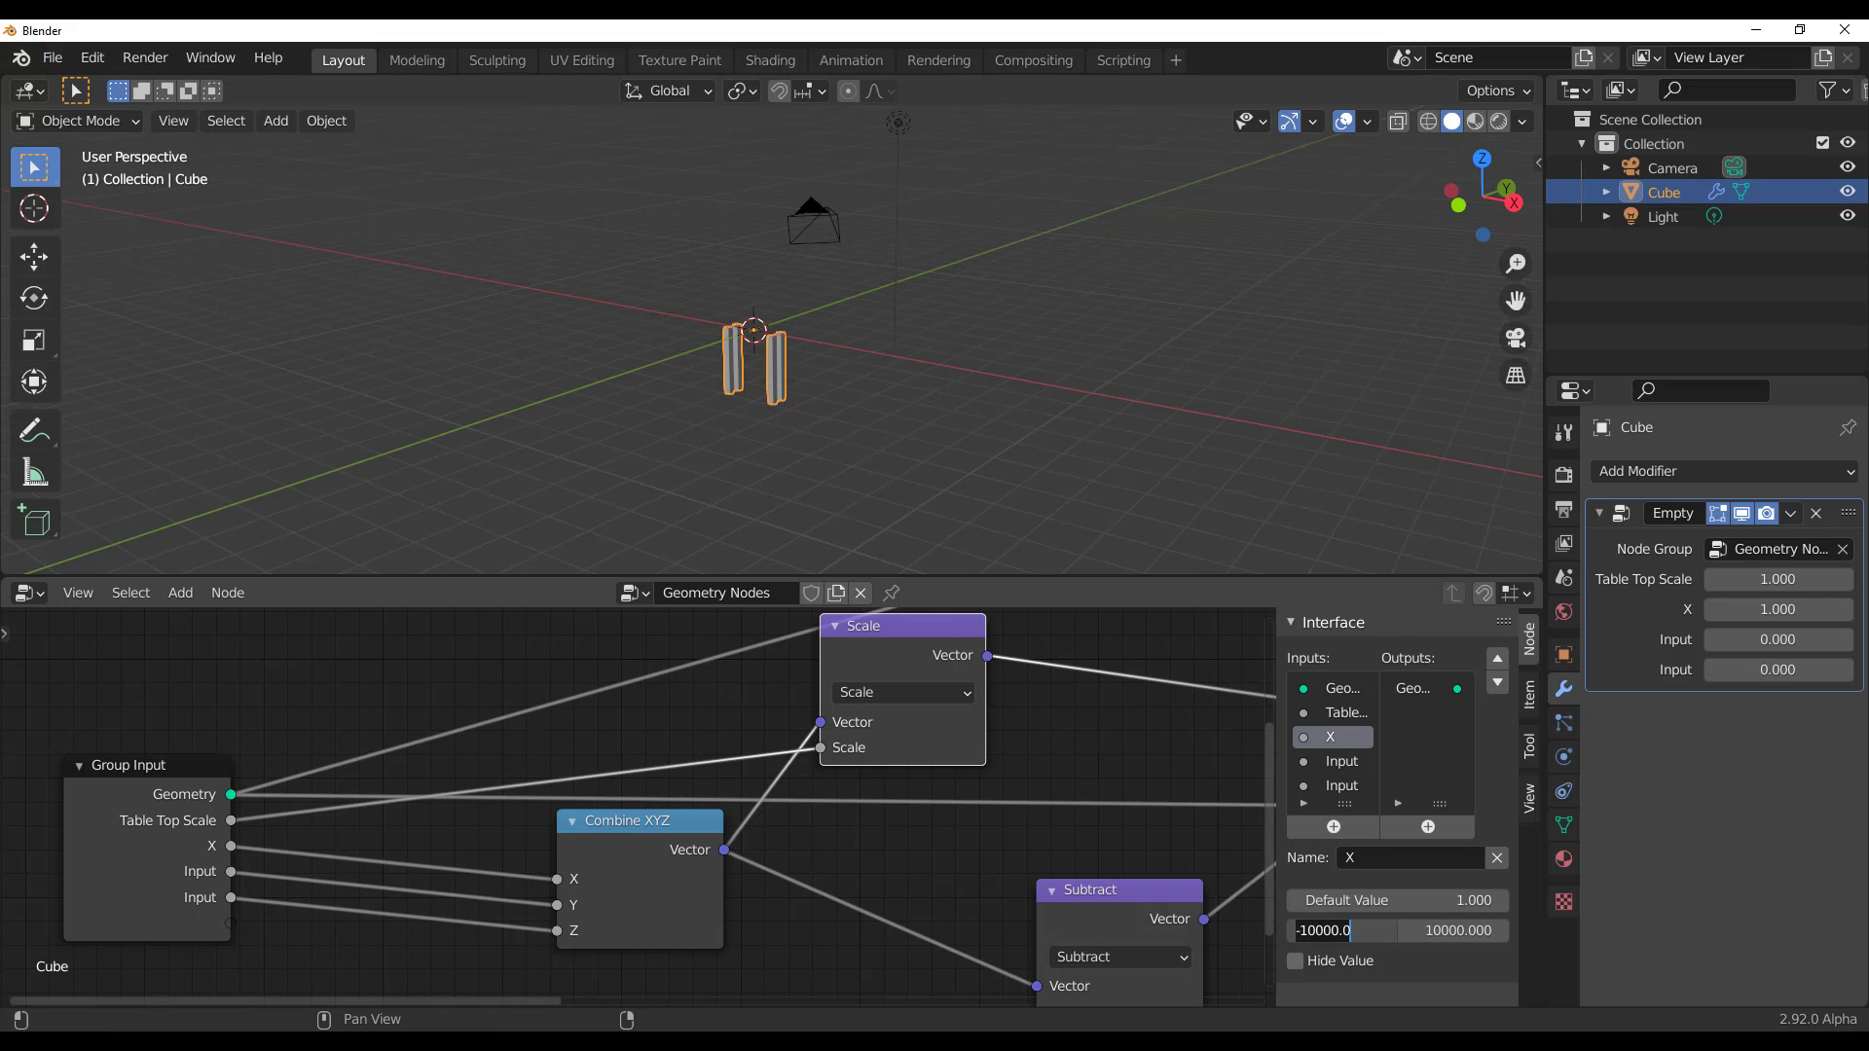
text(--1)
key(Tab)
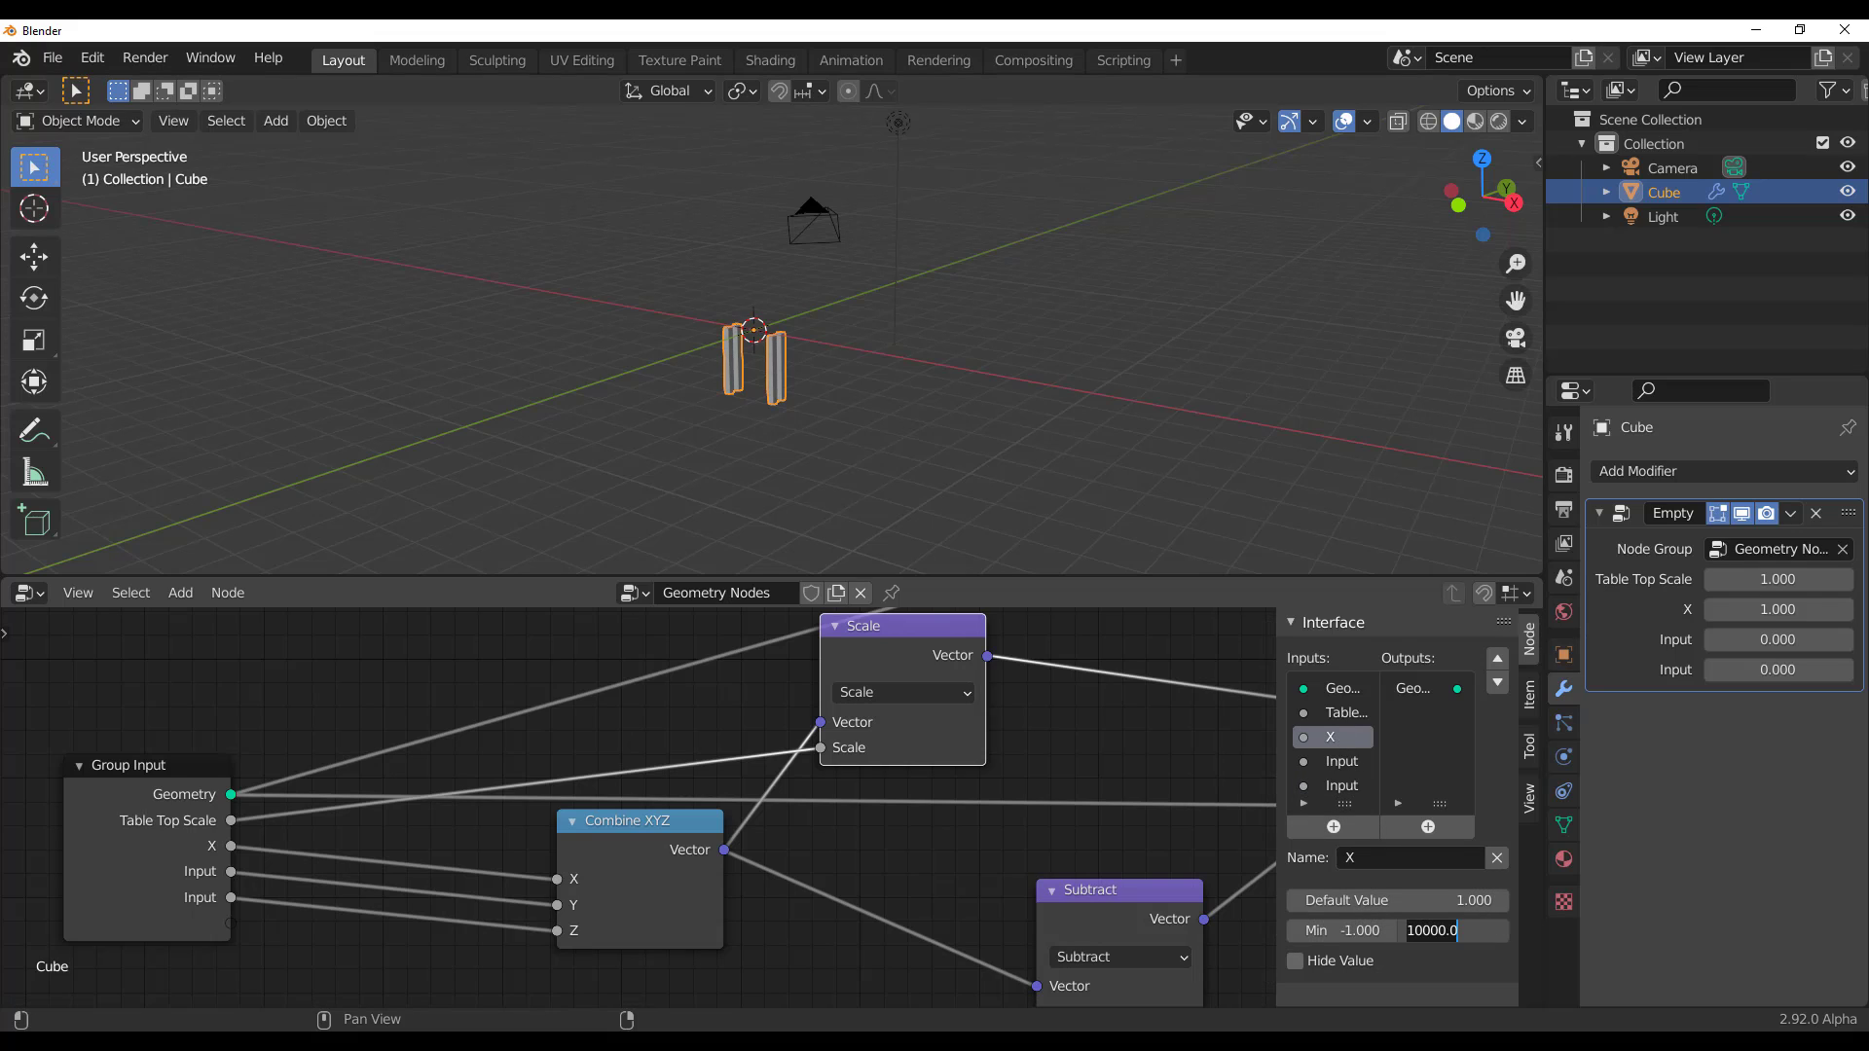
text(10)
key(Return)
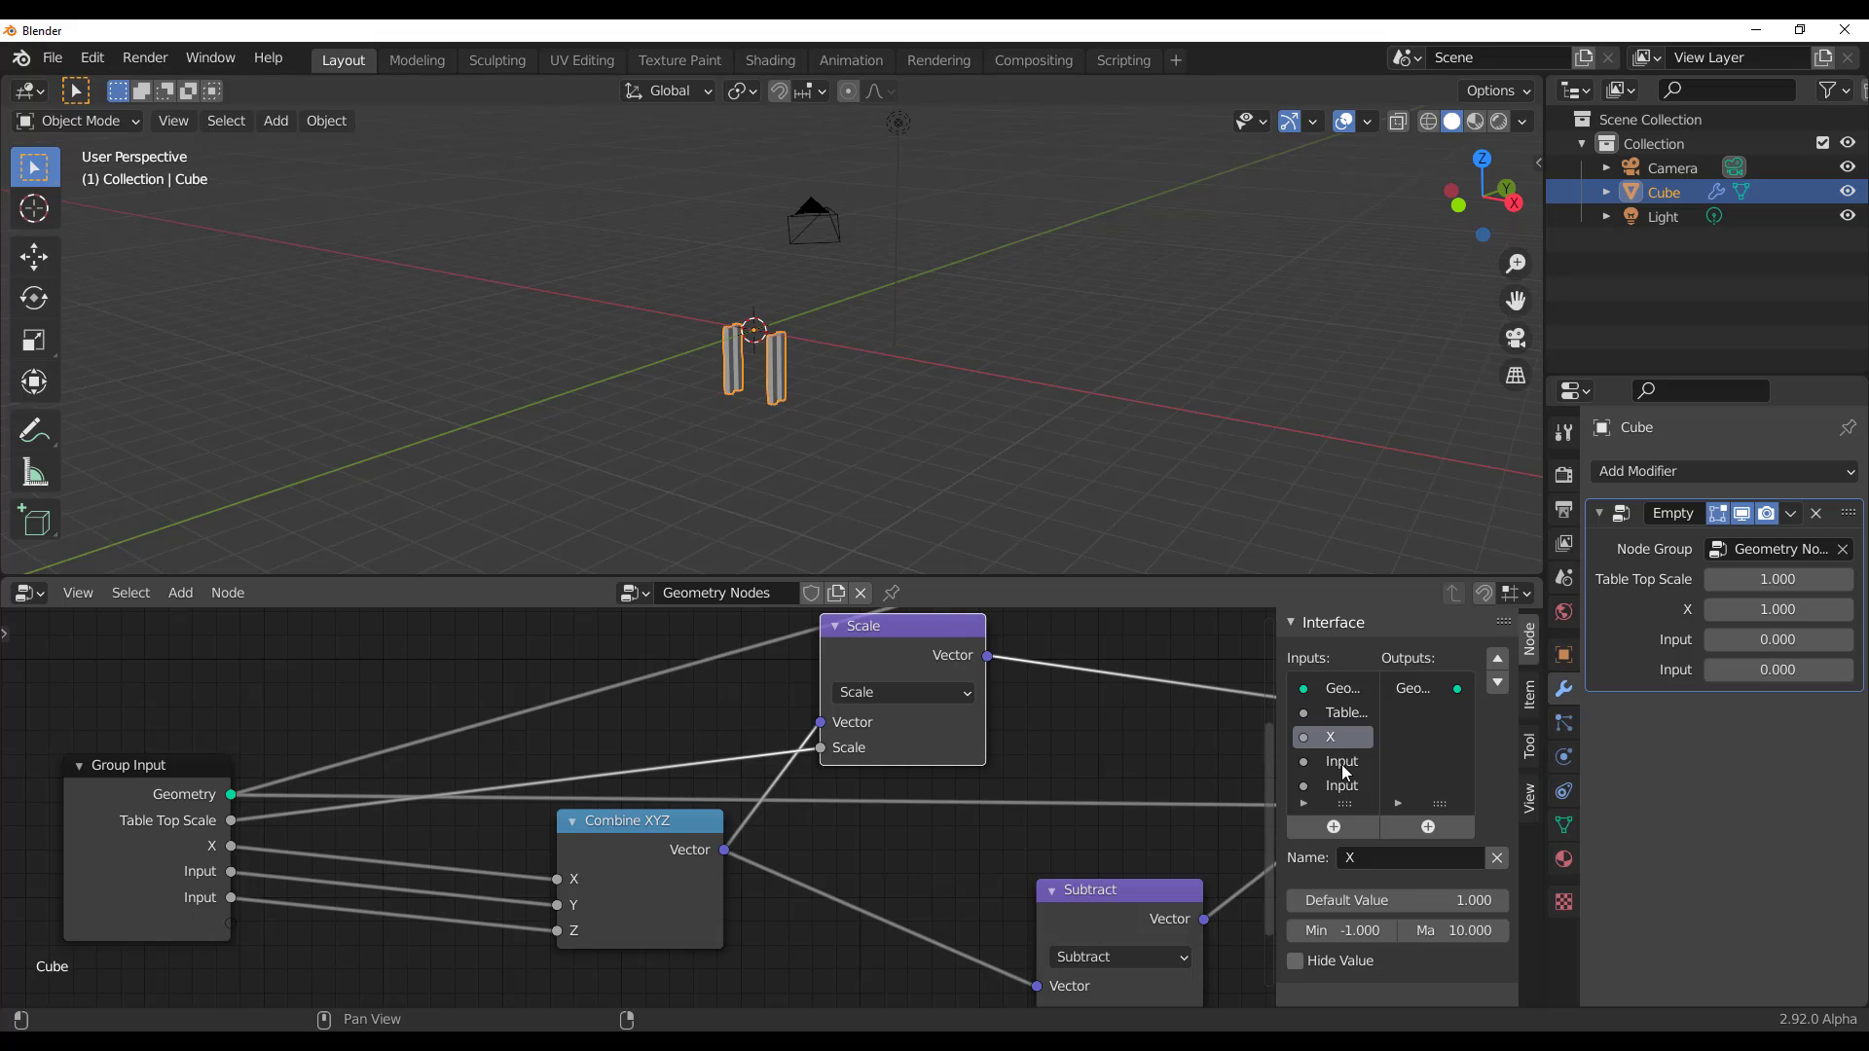
click(1345, 765)
click(1348, 786)
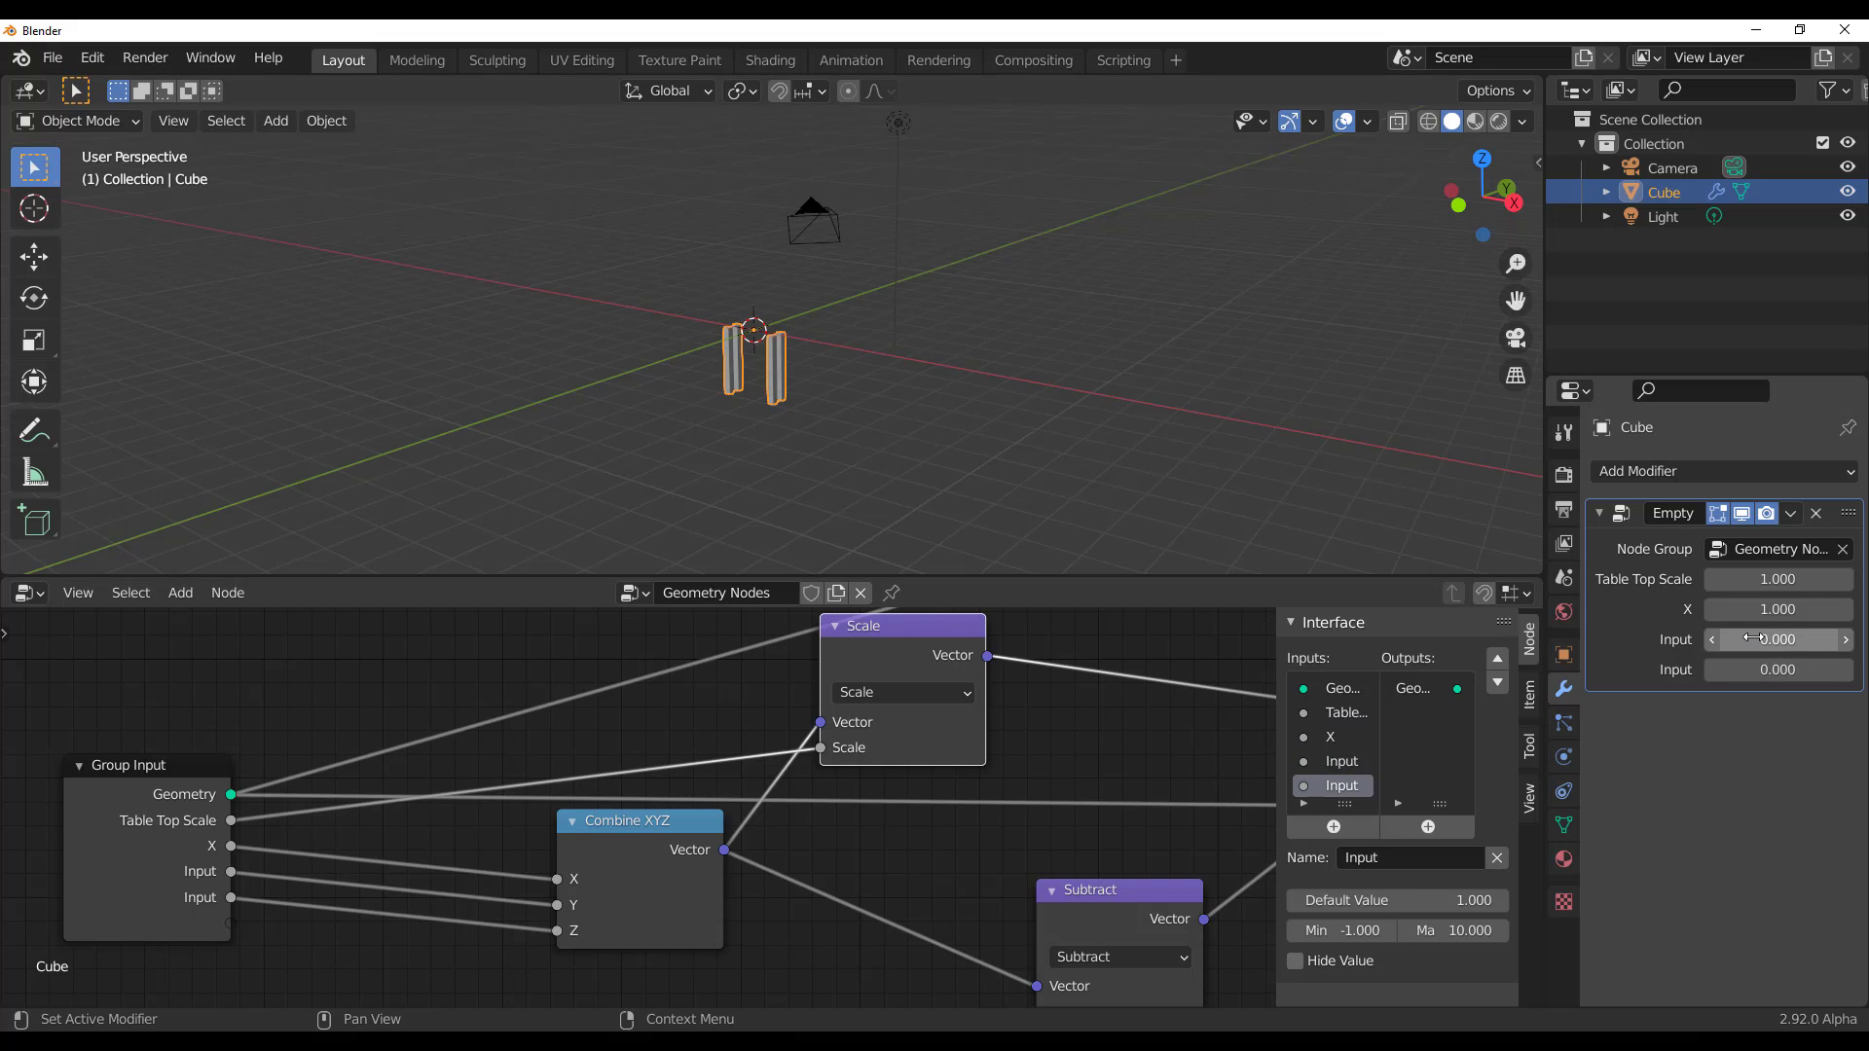
Try values of 1.73 and 0.67 for the modifier's two Input fields and view the resulting table up close
drag(1753, 639, 1819, 669)
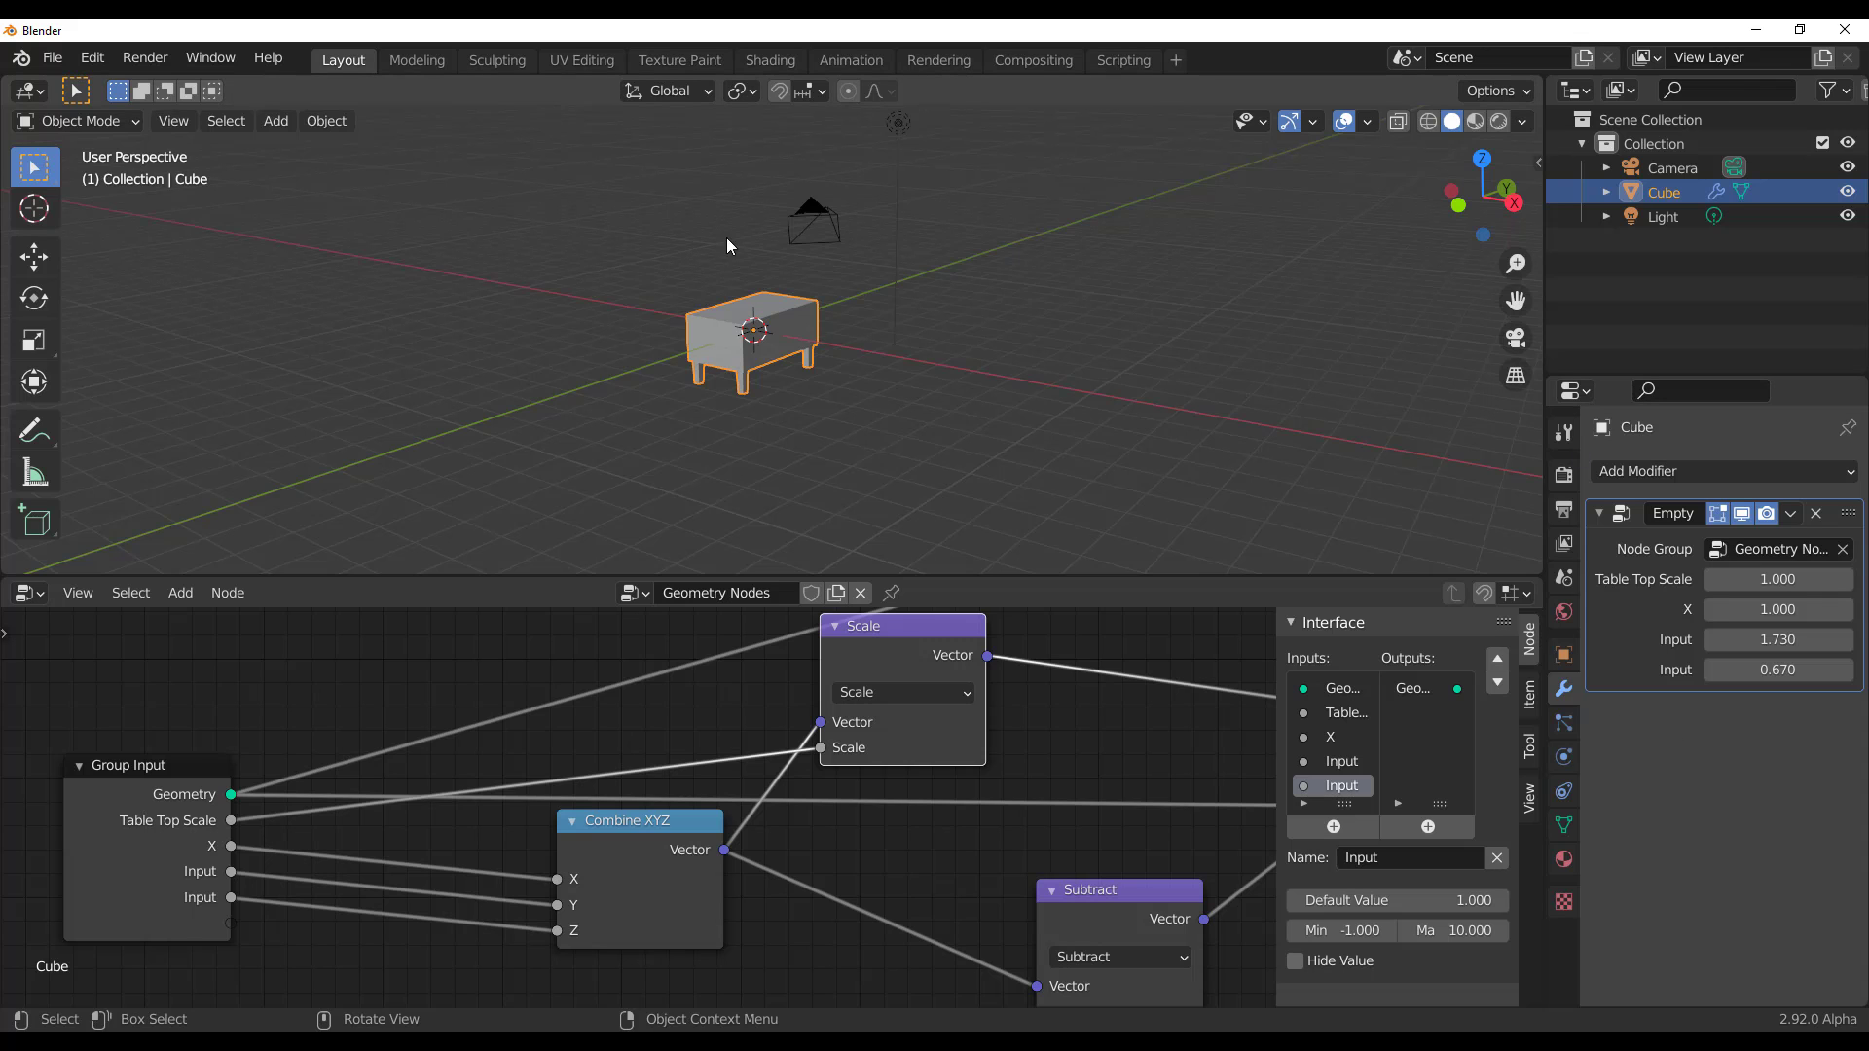
scroll(727, 237, up, 5)
middle_drag(726, 238, 868, 283)
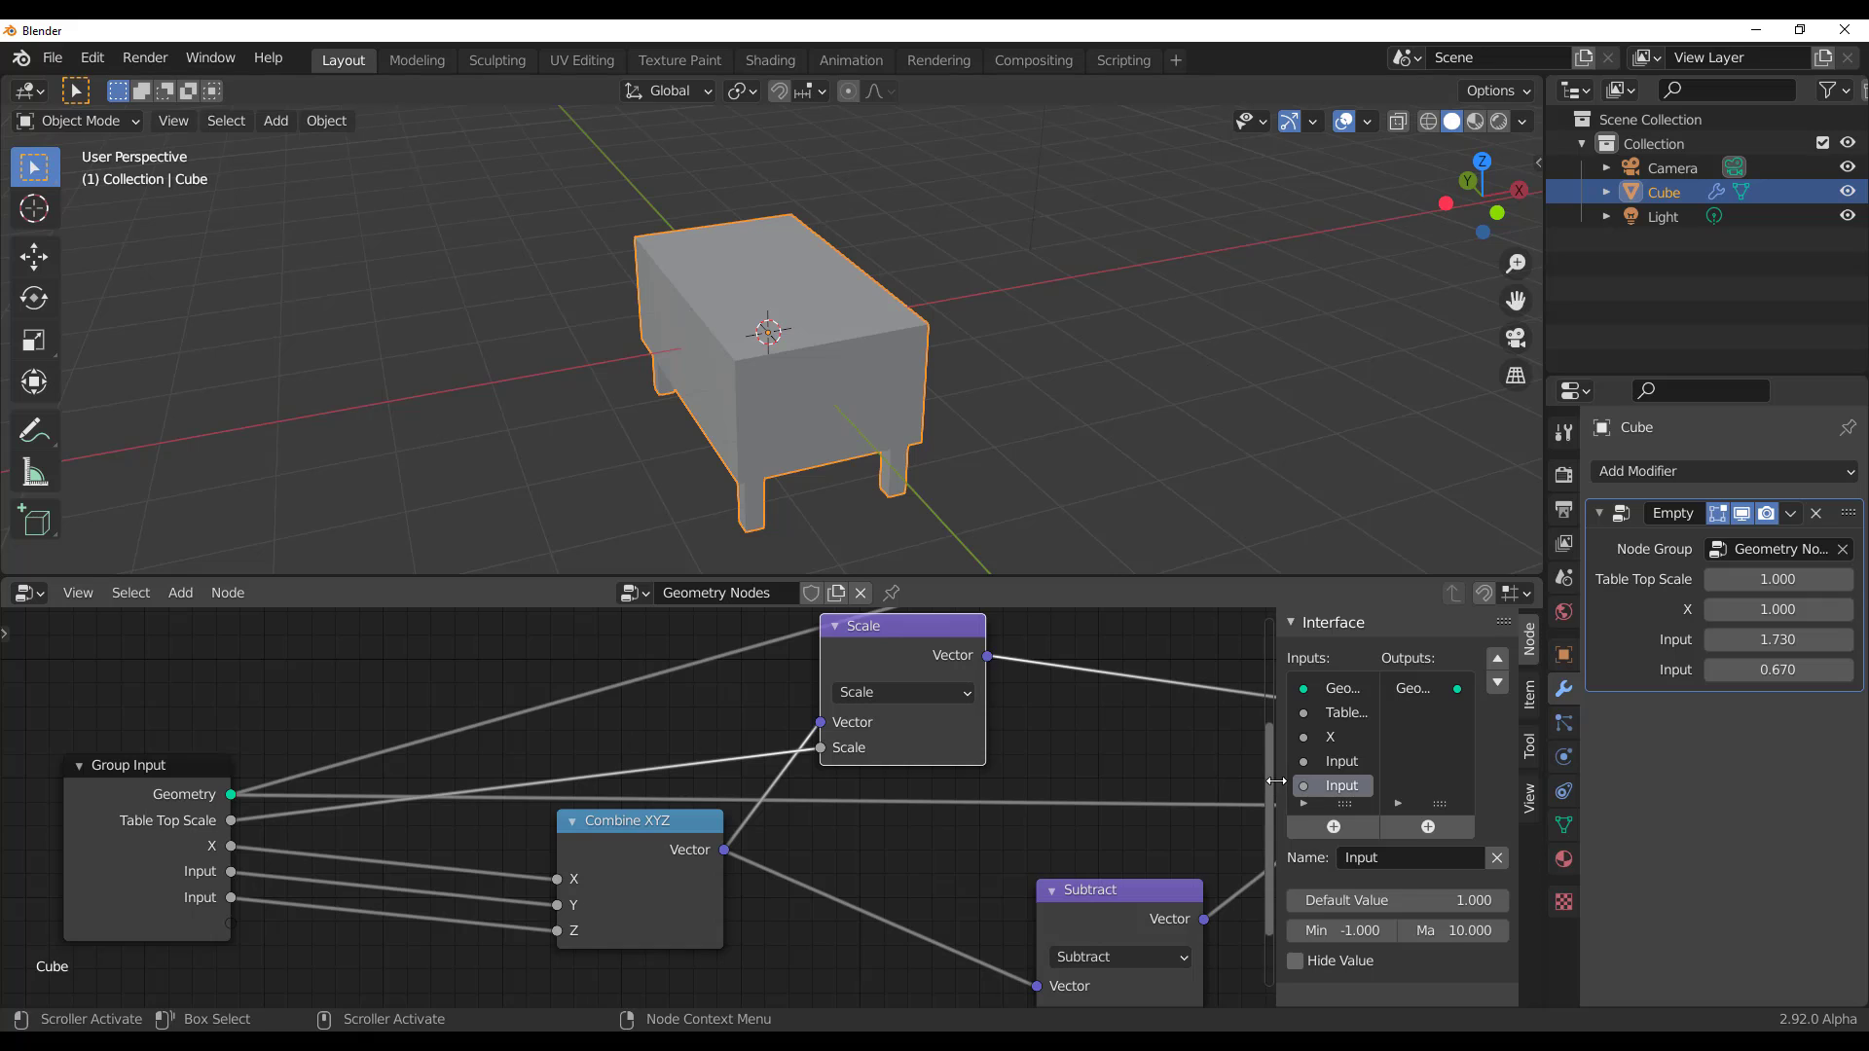
Widen the node editor's sidebar and rename the X, Input and Input group inputs as Lenght, Width and Height
drag(1271, 779, 989, 779)
click(1055, 739)
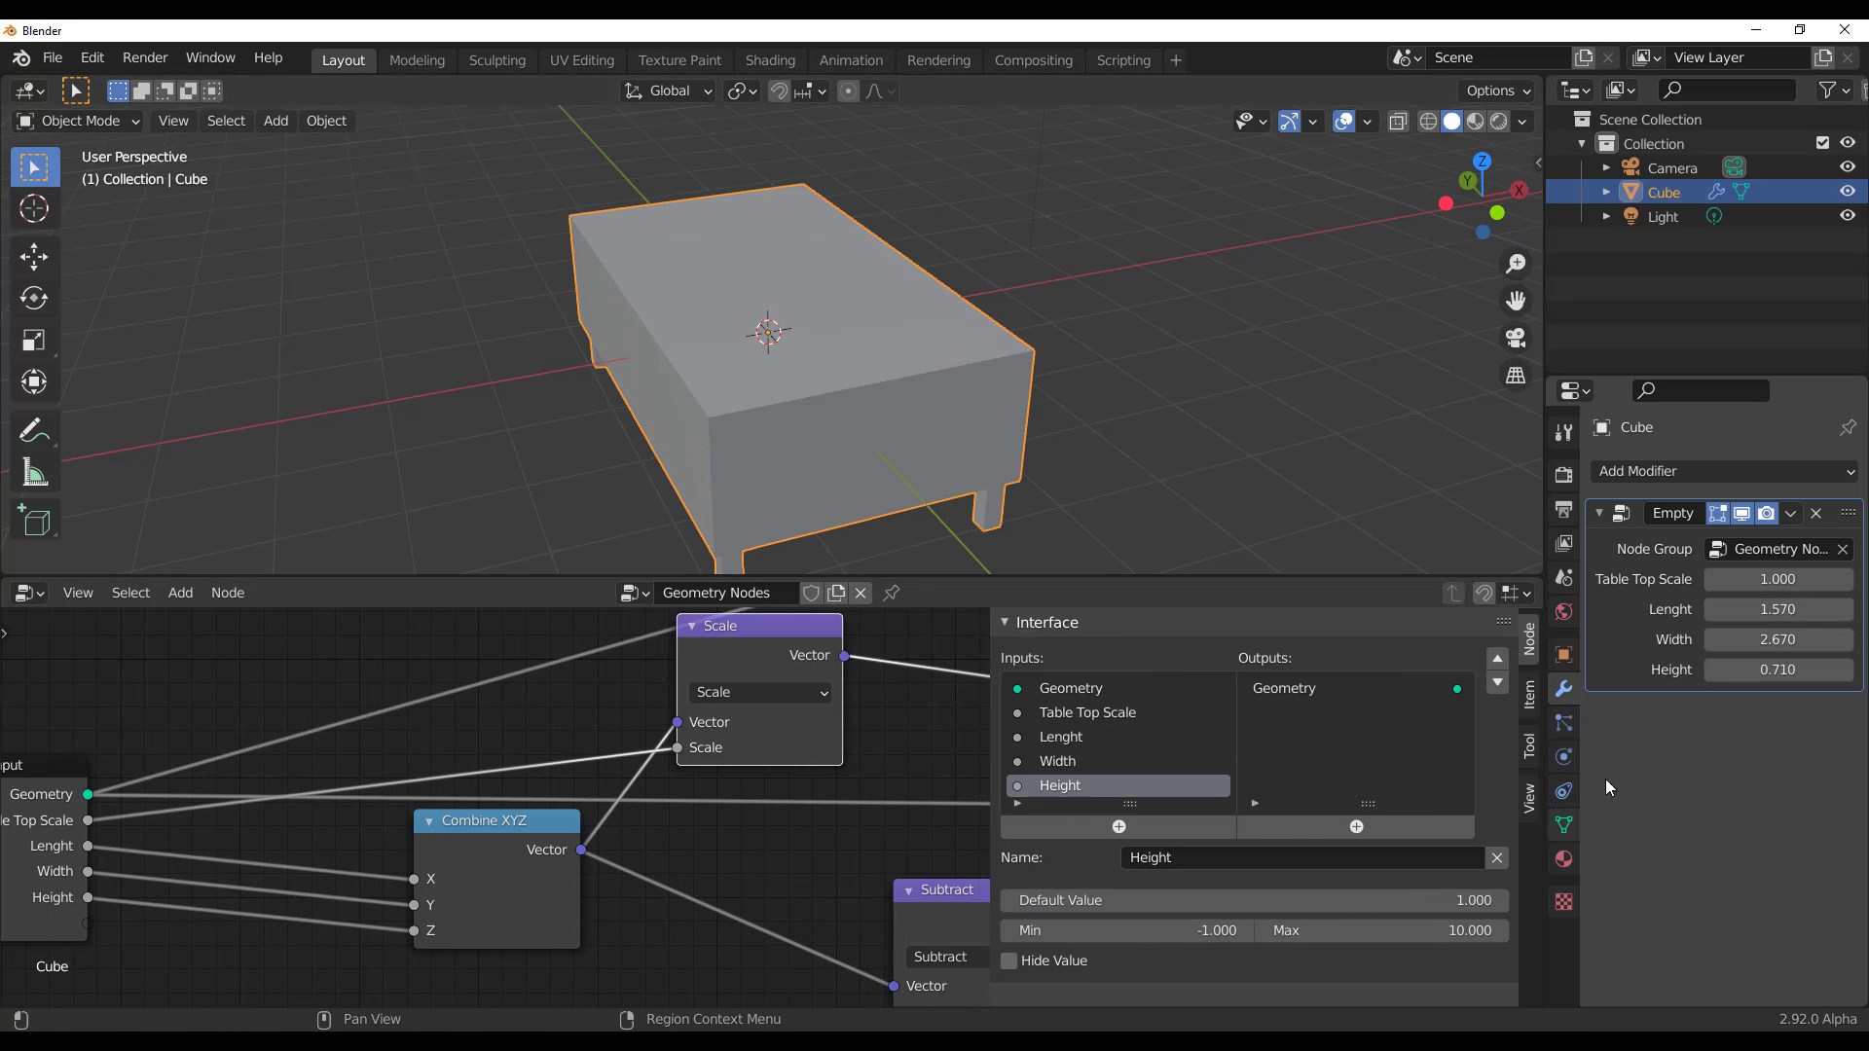
Try several Height values on the modifier, ending at 0.9, while viewing the legs from below
drag(1760, 670, 1789, 670)
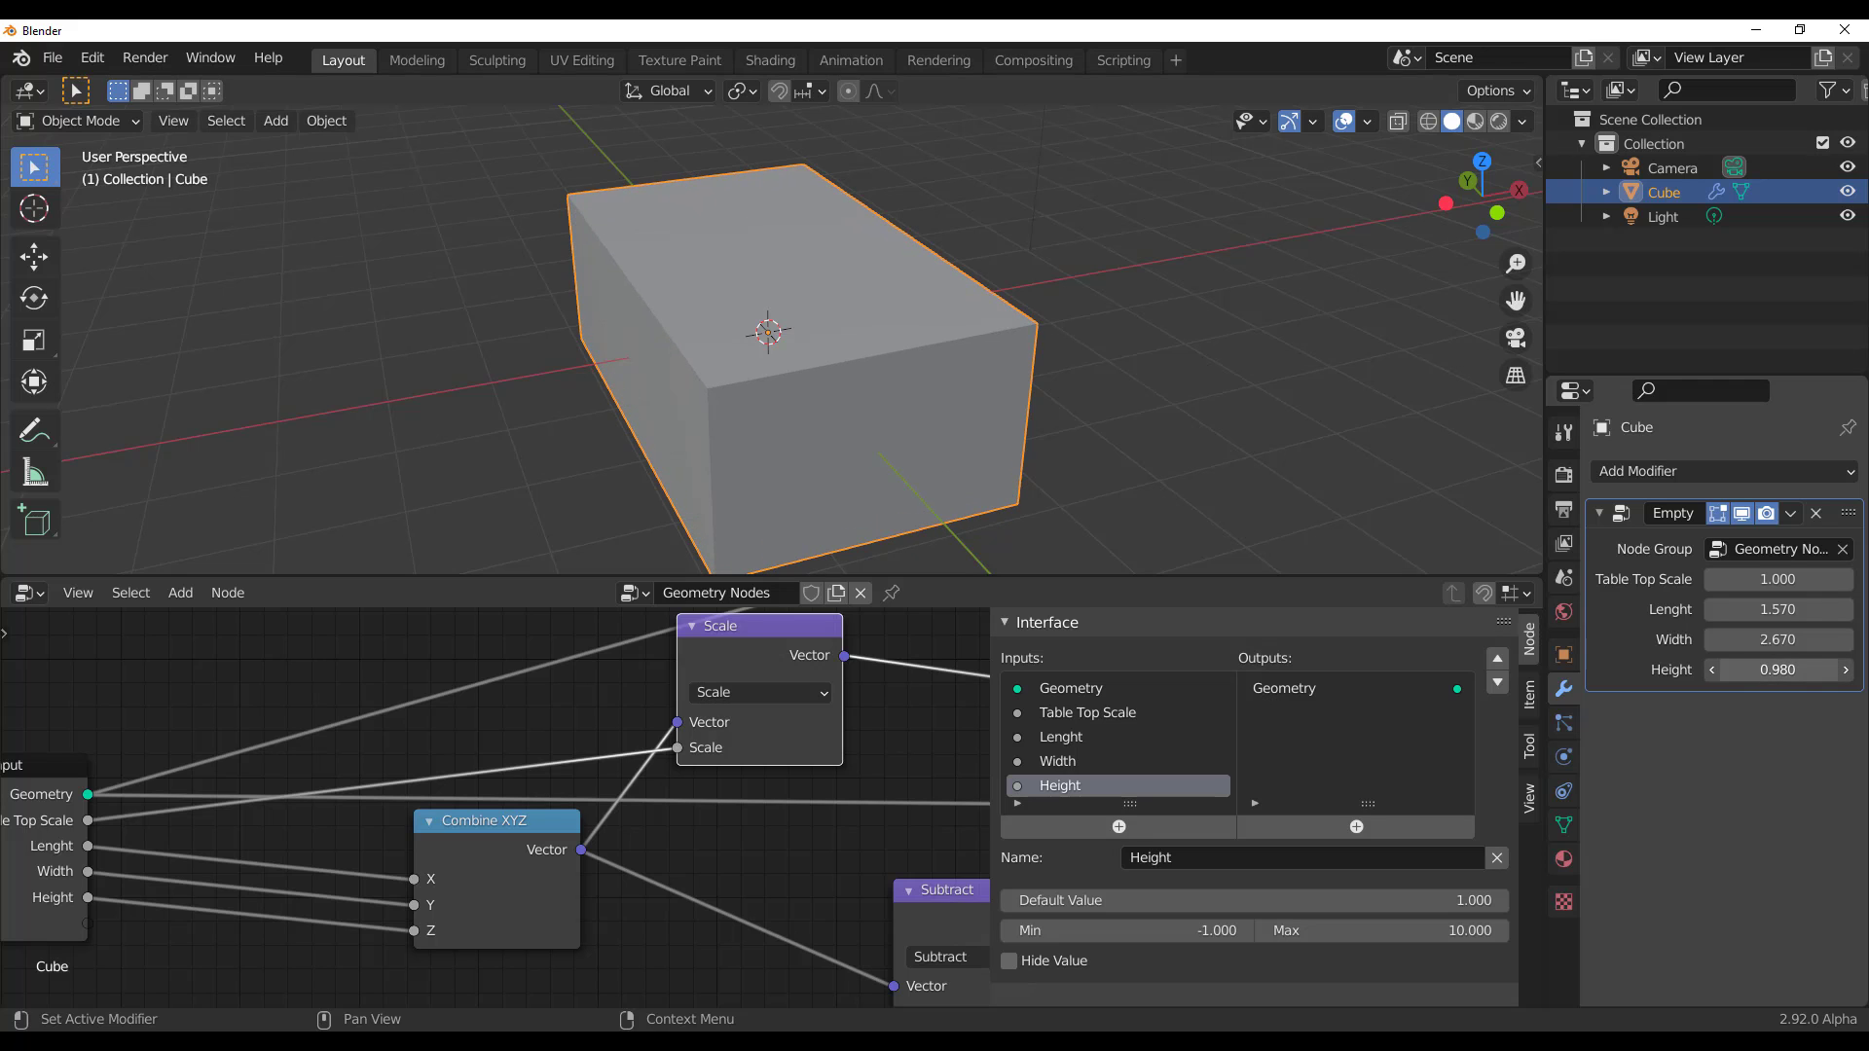
middle_drag(1059, 438, 1082, 326)
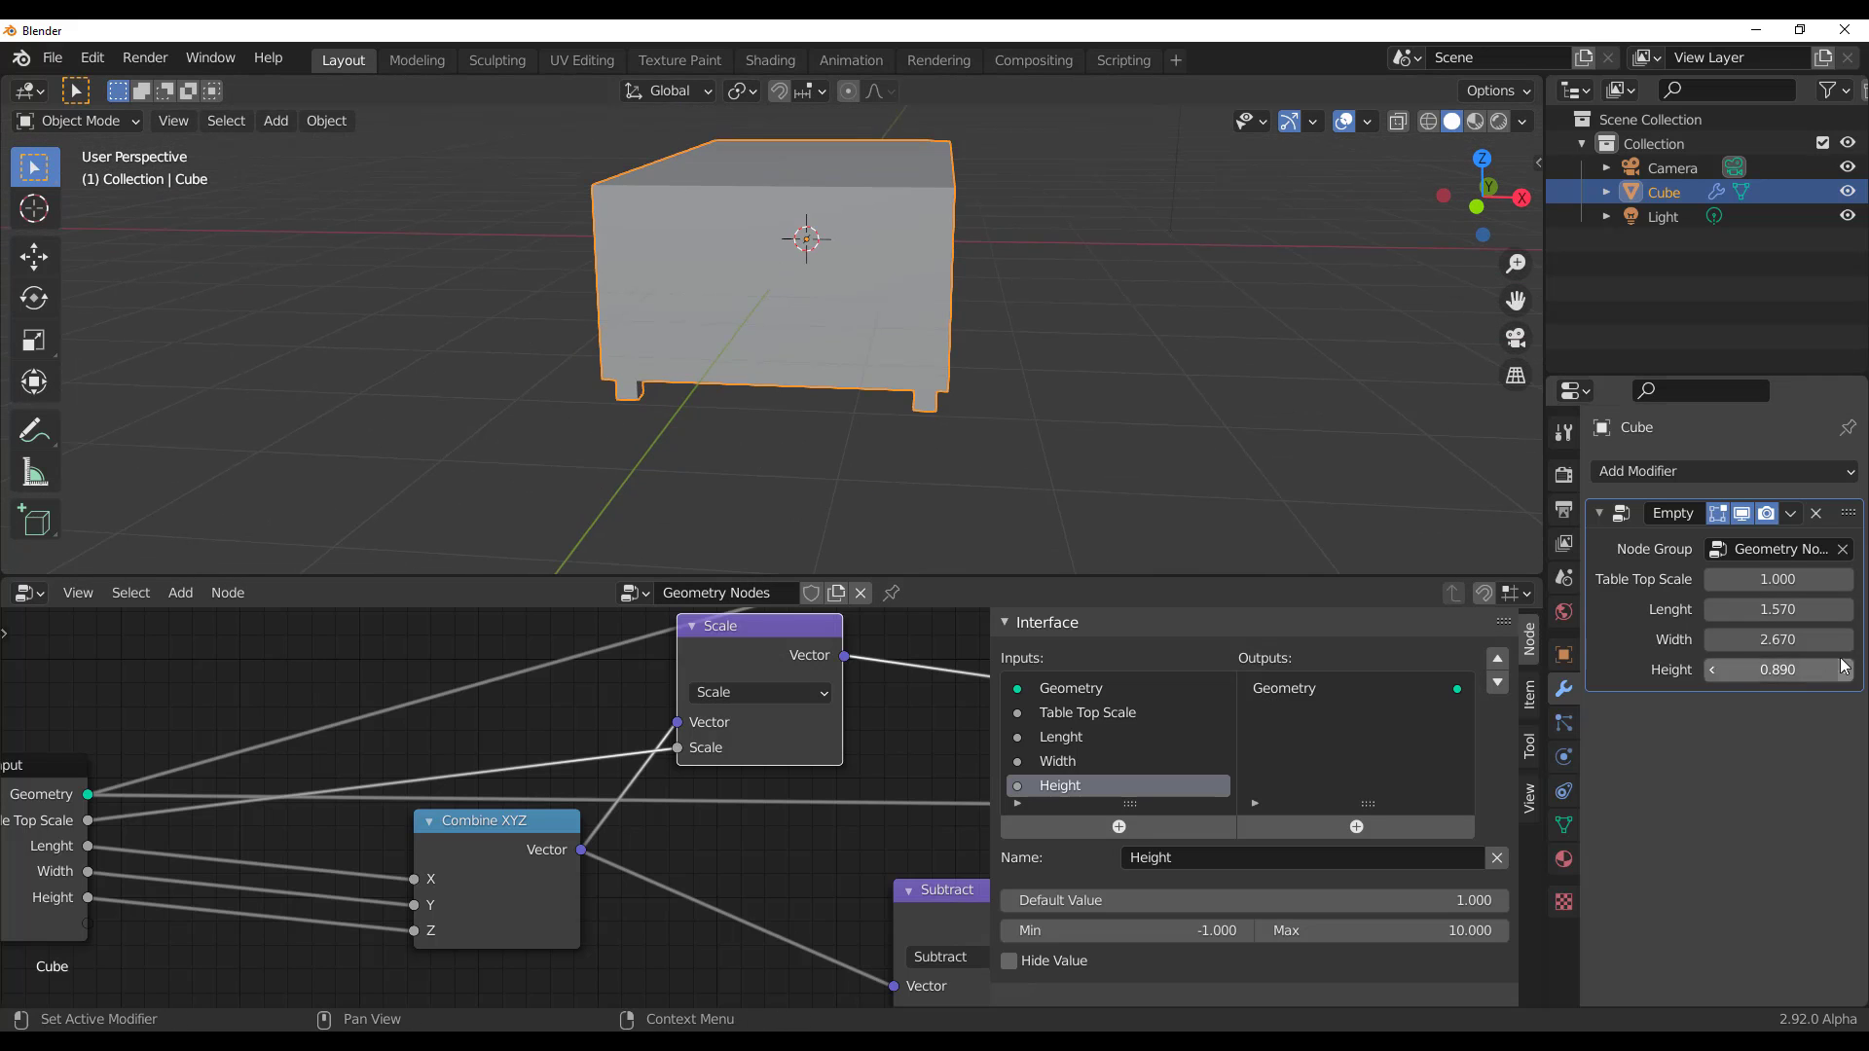
click(1777, 669)
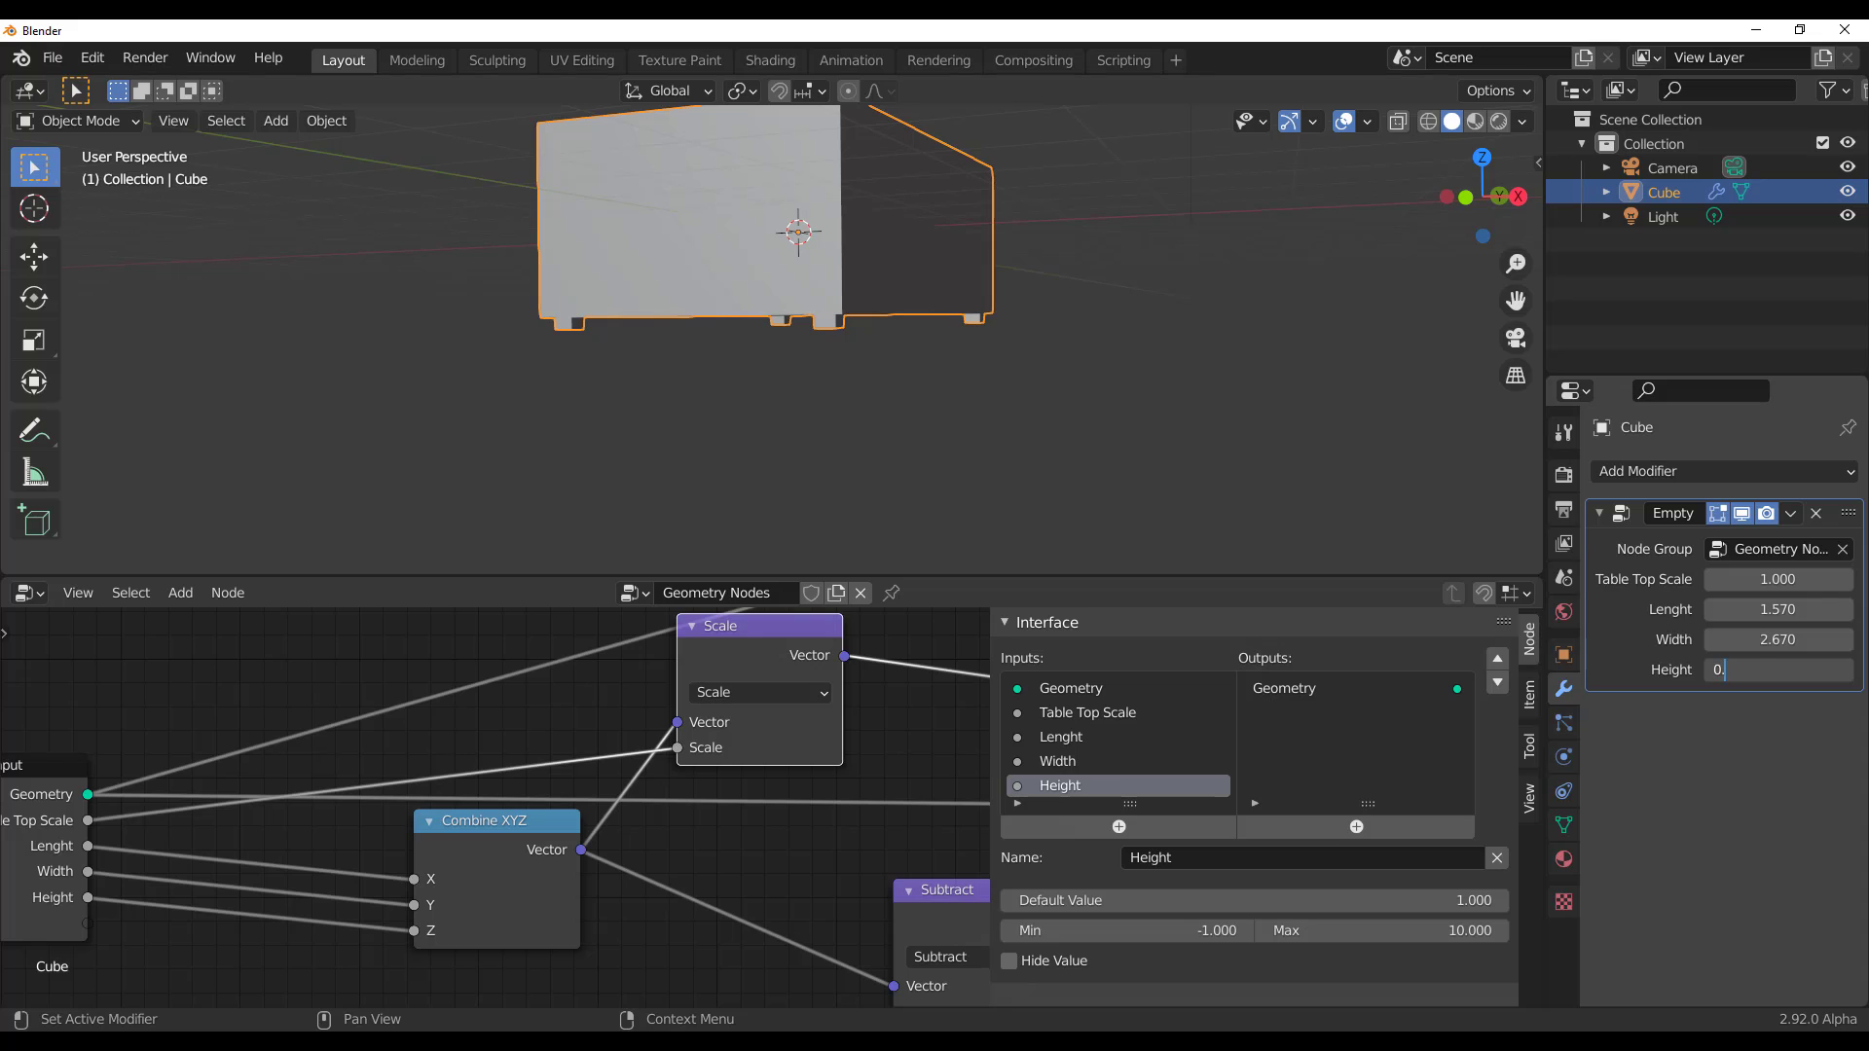
key(Return)
Limit the Height group input to a maximum of 0.9
click(1383, 931)
text(0)
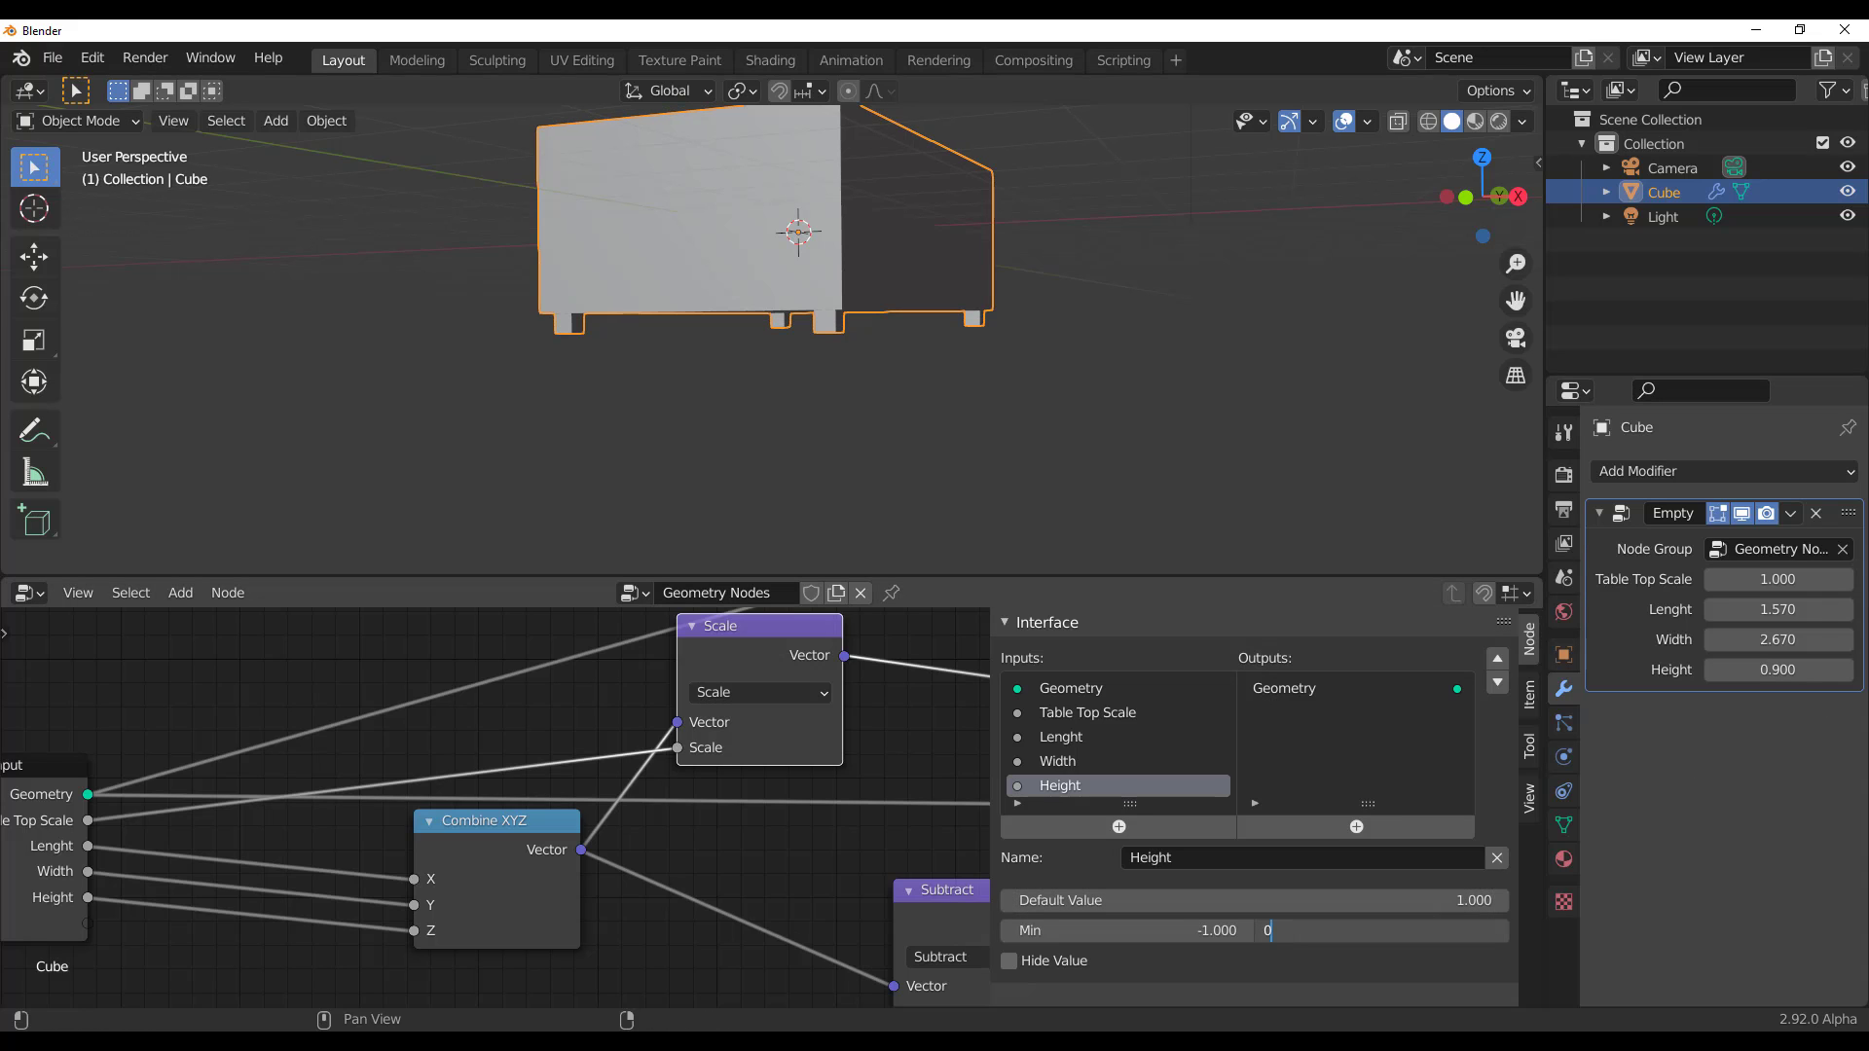
text(.9)
key(Return)
Try lowering the modifier's Height to 0.02 to test how thin the table top gets
middle_drag(857, 441, 948, 441)
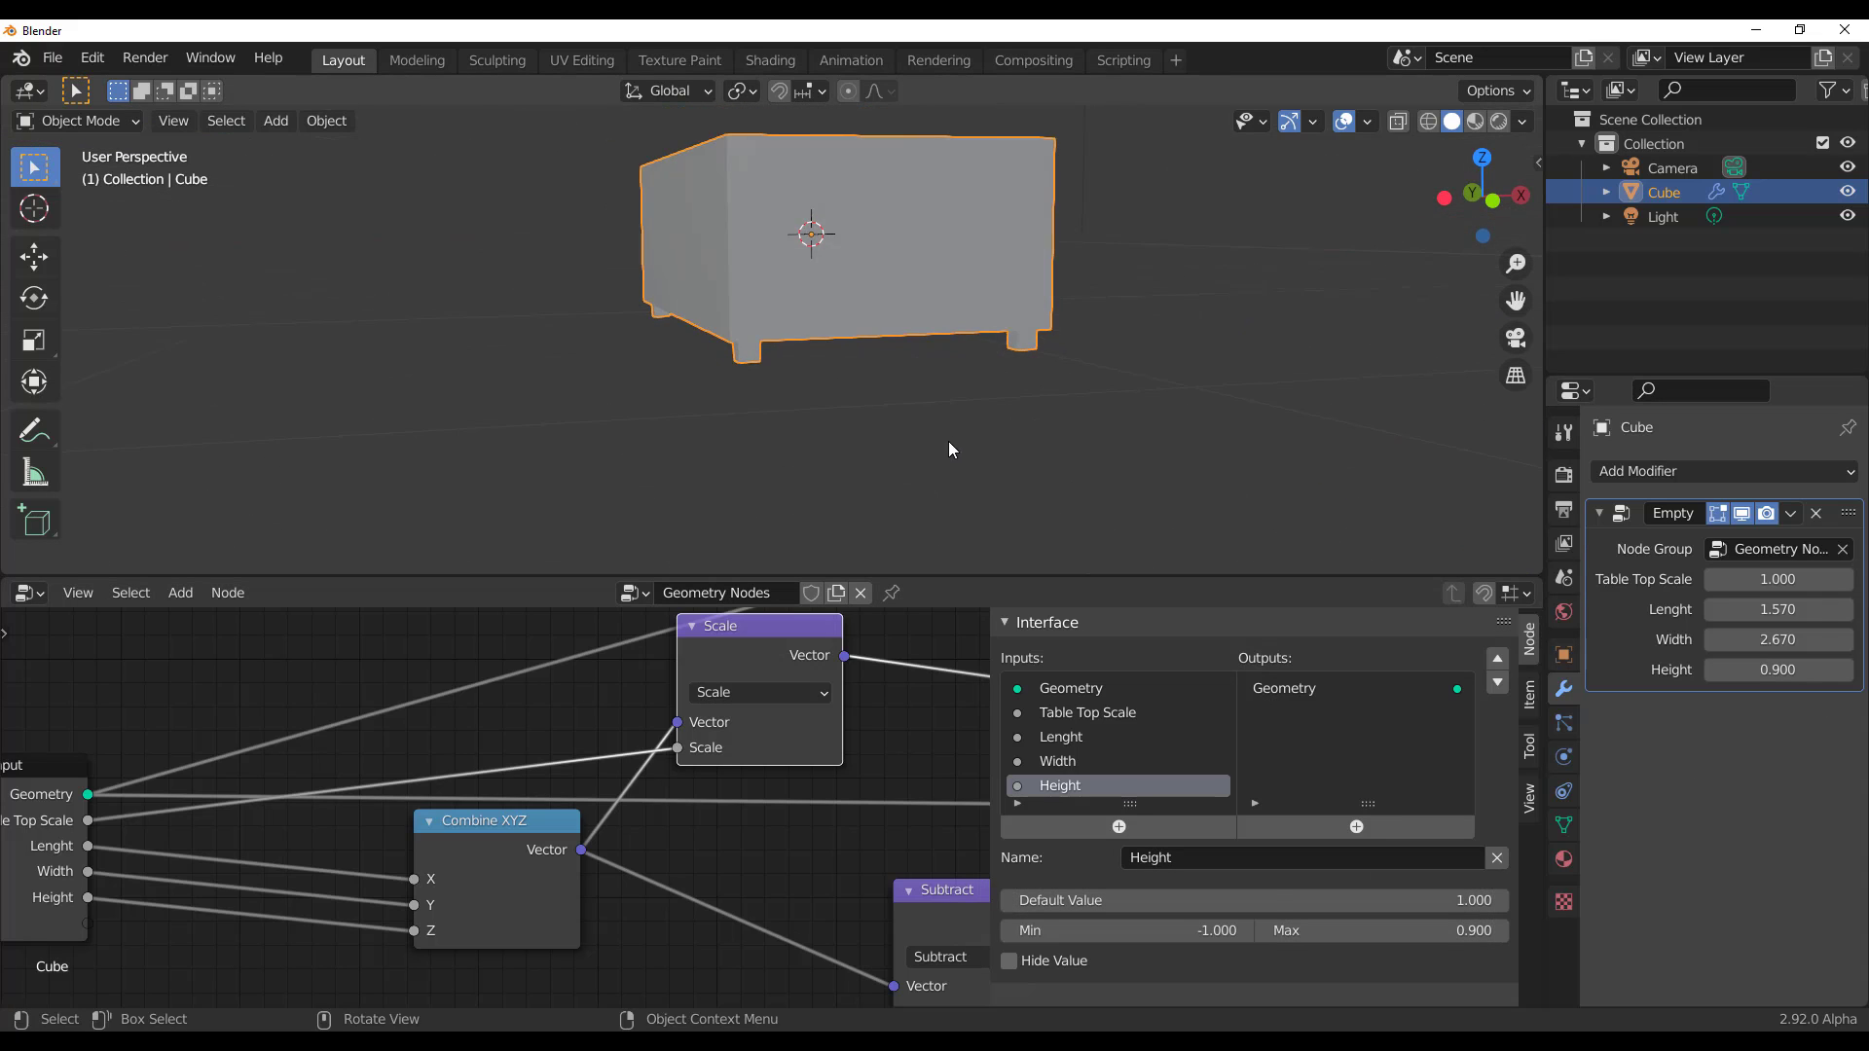
scroll(948, 441, up, 3)
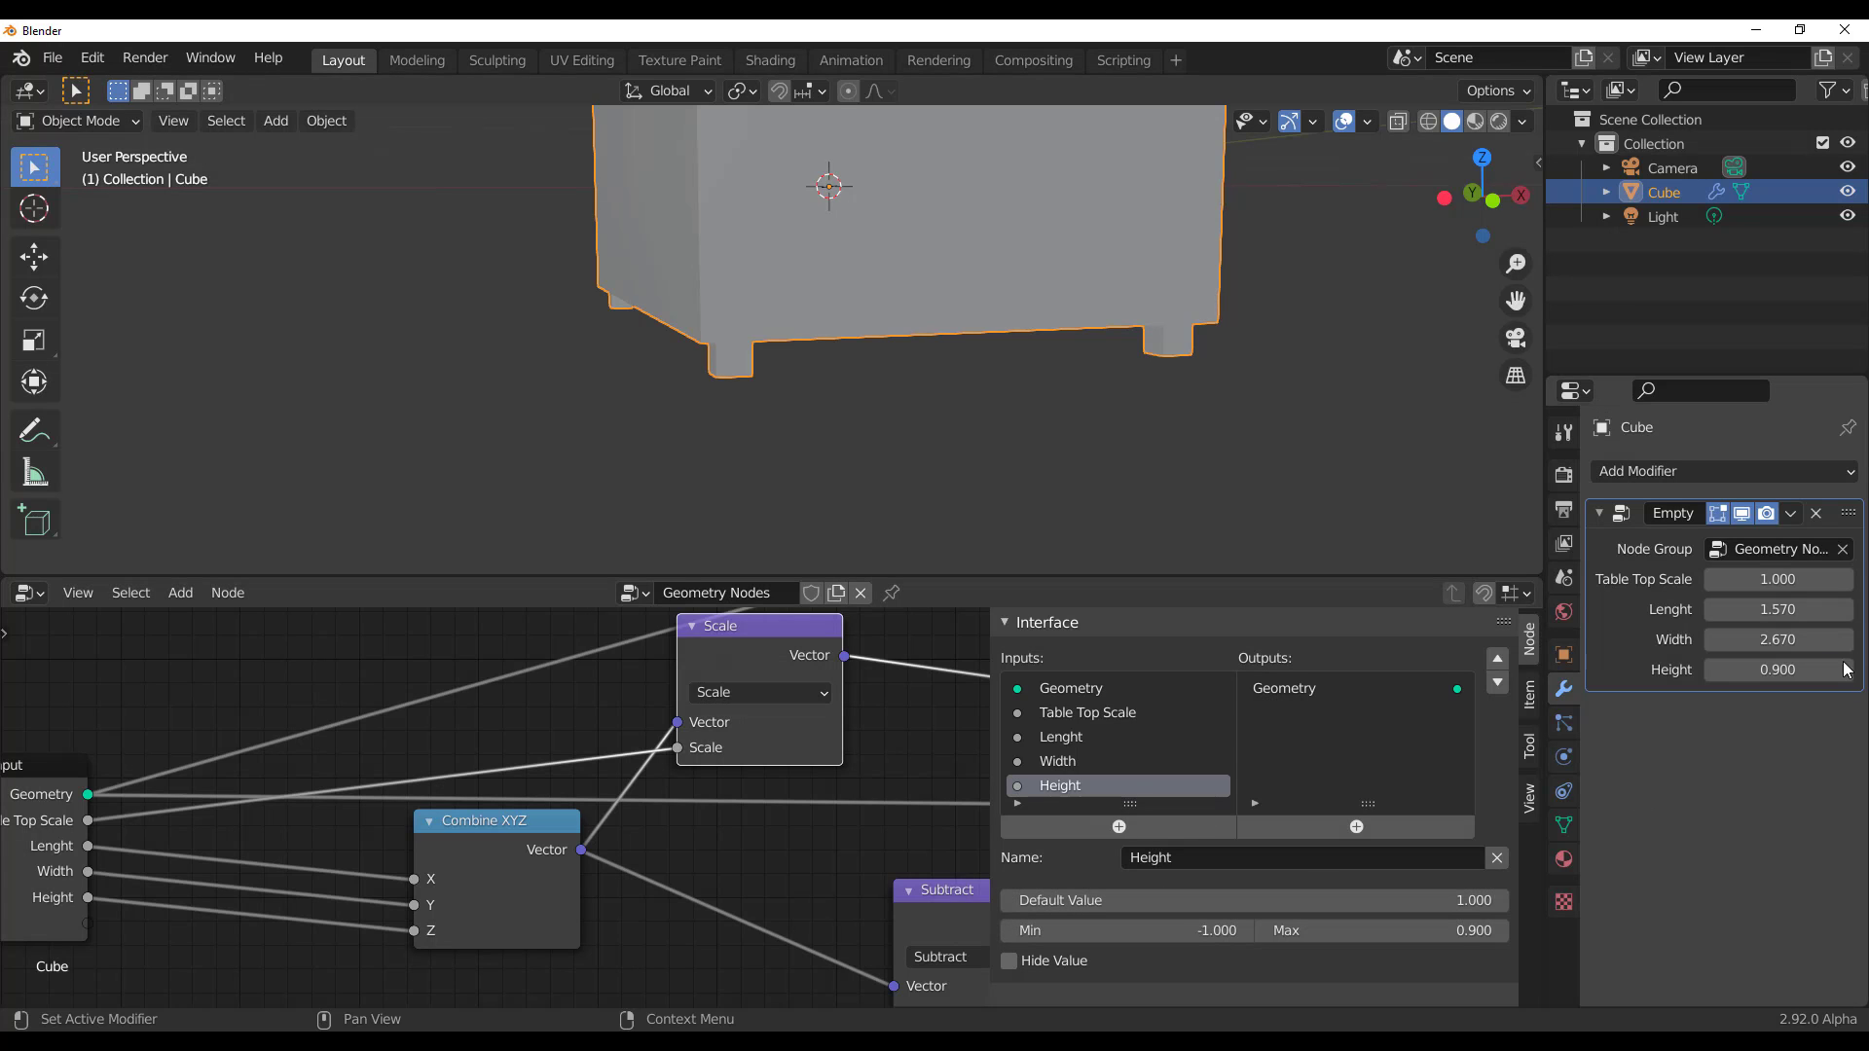
drag(1791, 670, 1548, 670)
drag(1714, 670, 1717, 670)
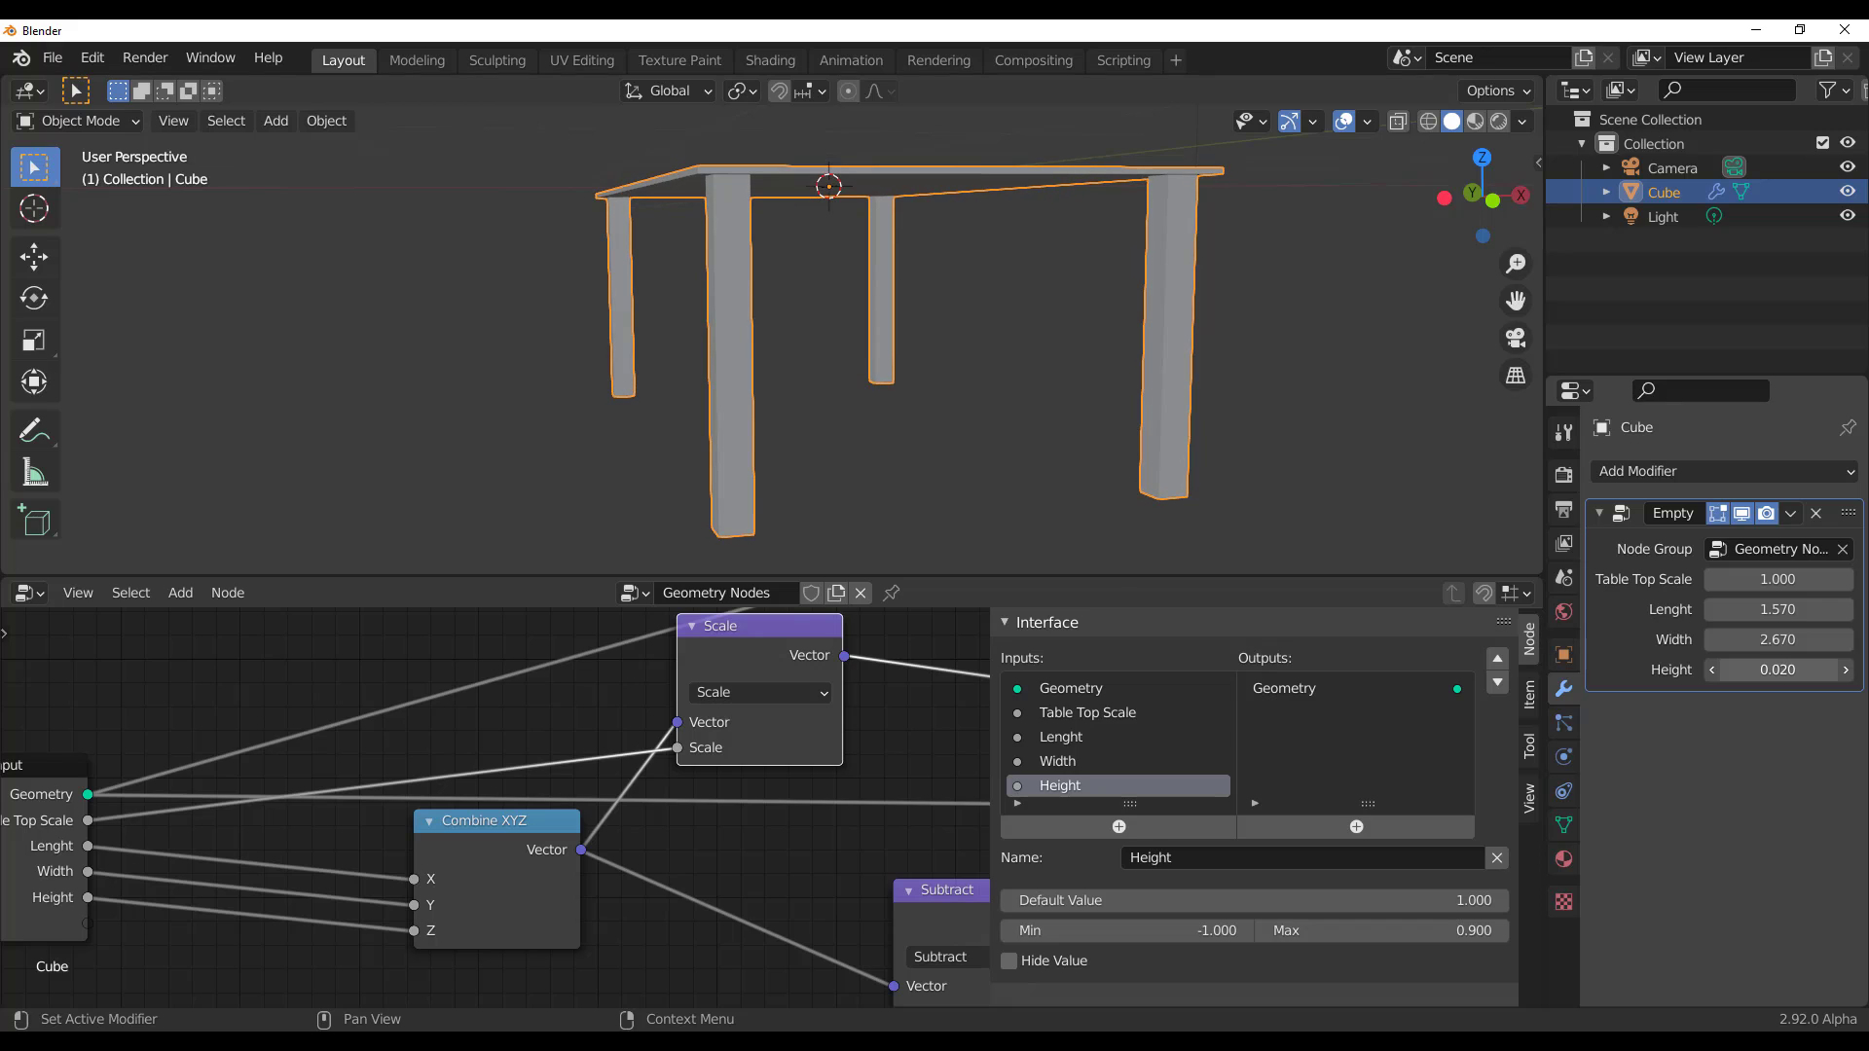
Try a minimum of 0.5 for the Height group input and settle on 0.2
click(1171, 930)
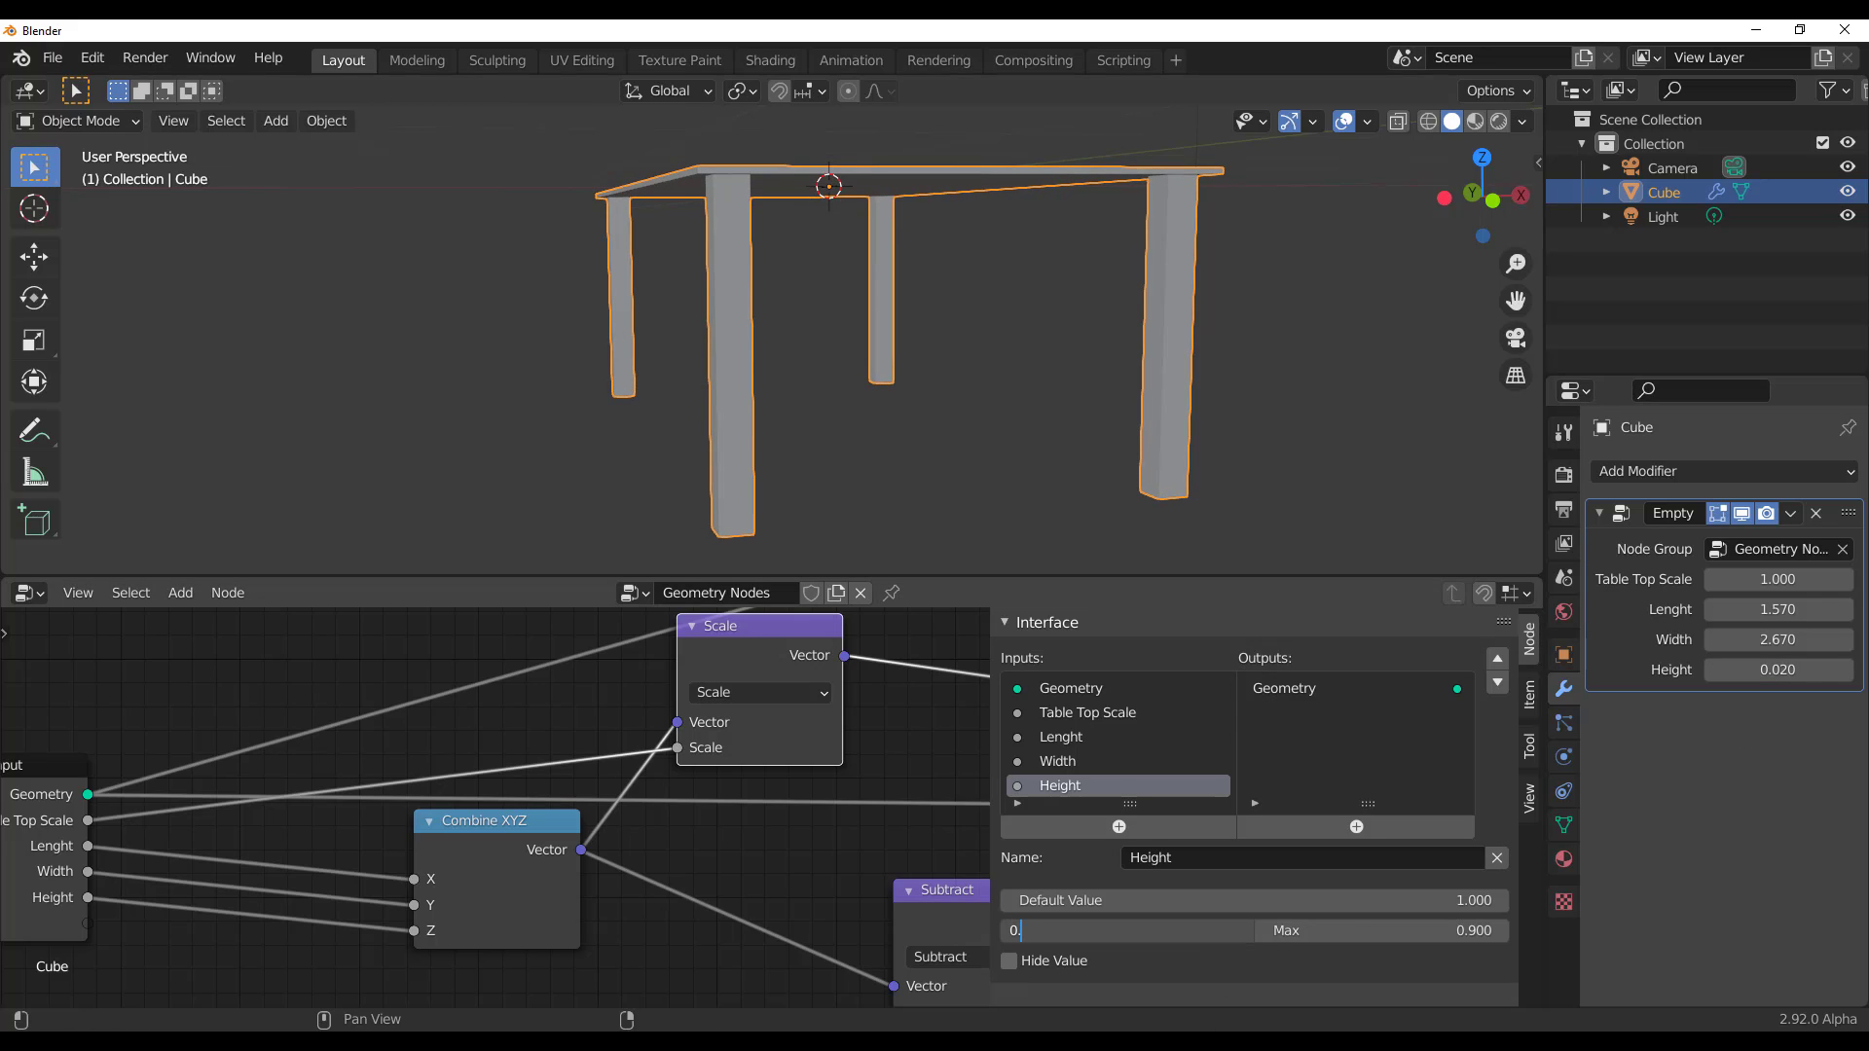
key(Return)
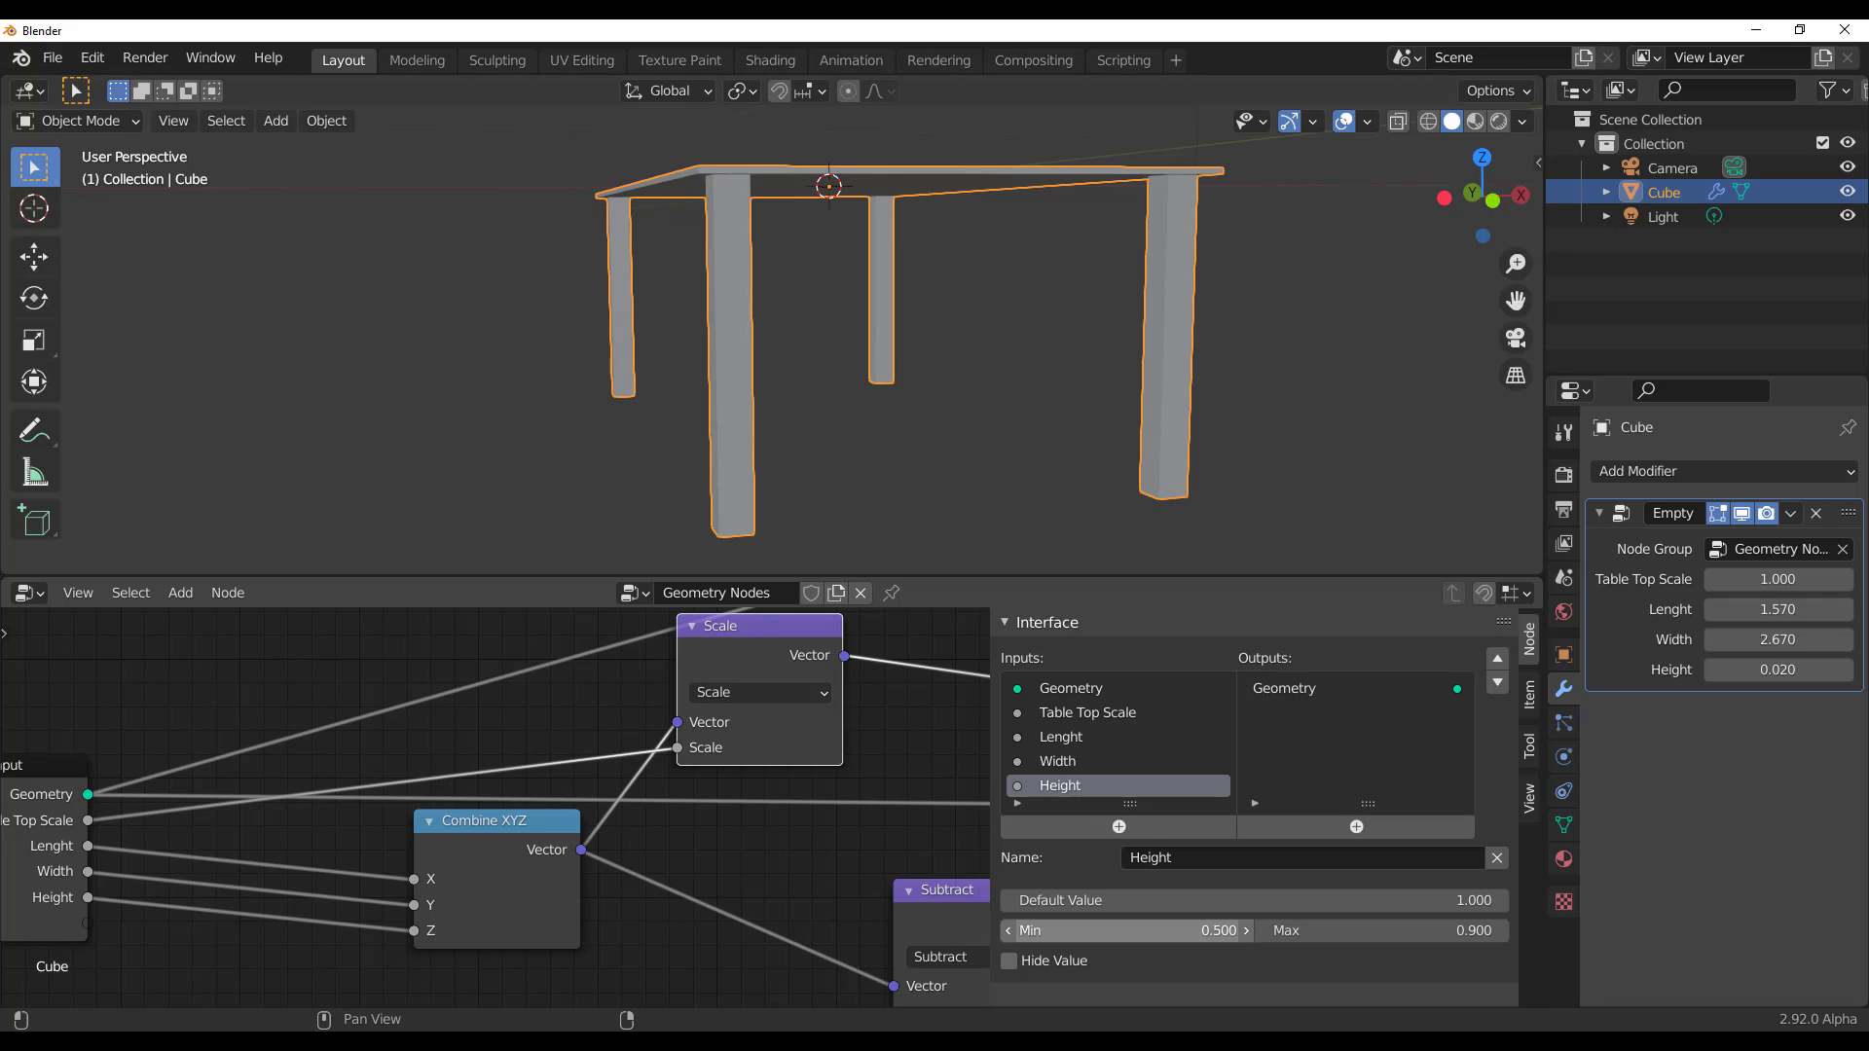
click(1171, 930)
key(Return)
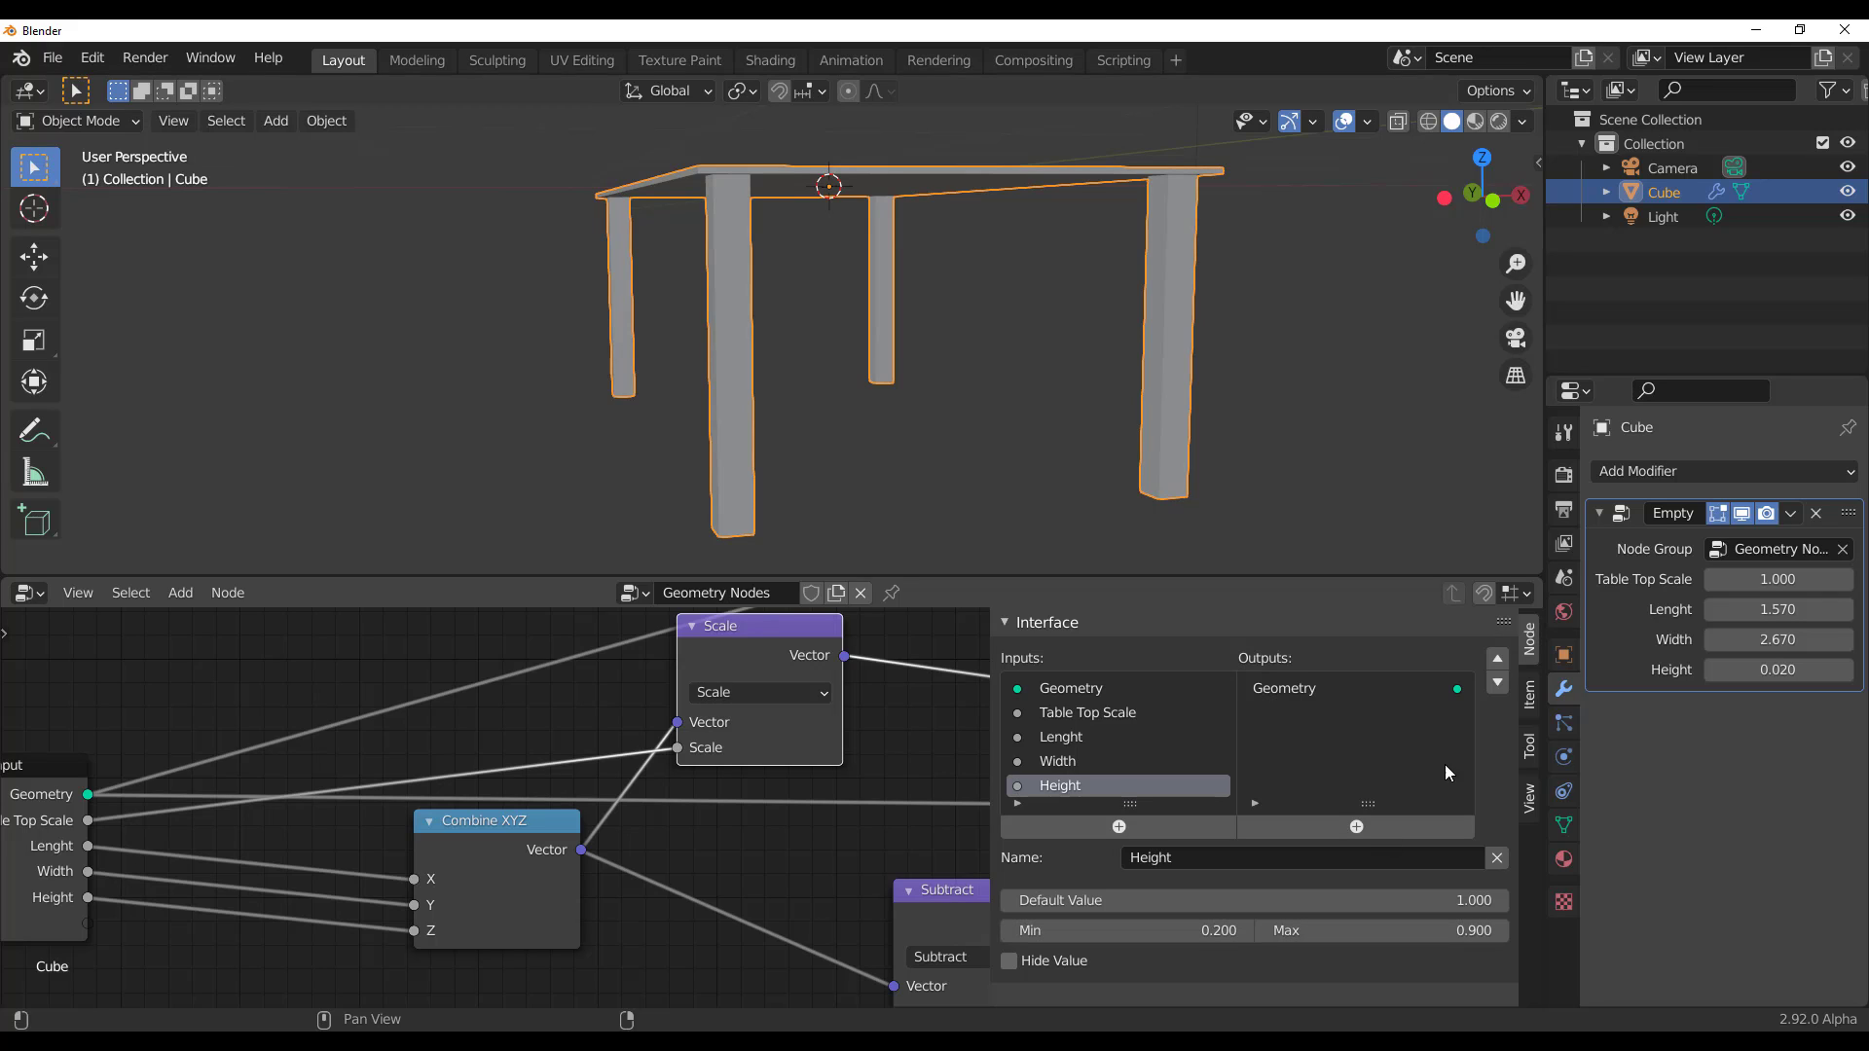
Set the modifier's Height to 0.2 and inspect where the legs meet the table top
mouse_move(1766, 668)
mouse_down()
mouse_move(1841, 669)
mouse_move(1768, 669)
mouse_up()
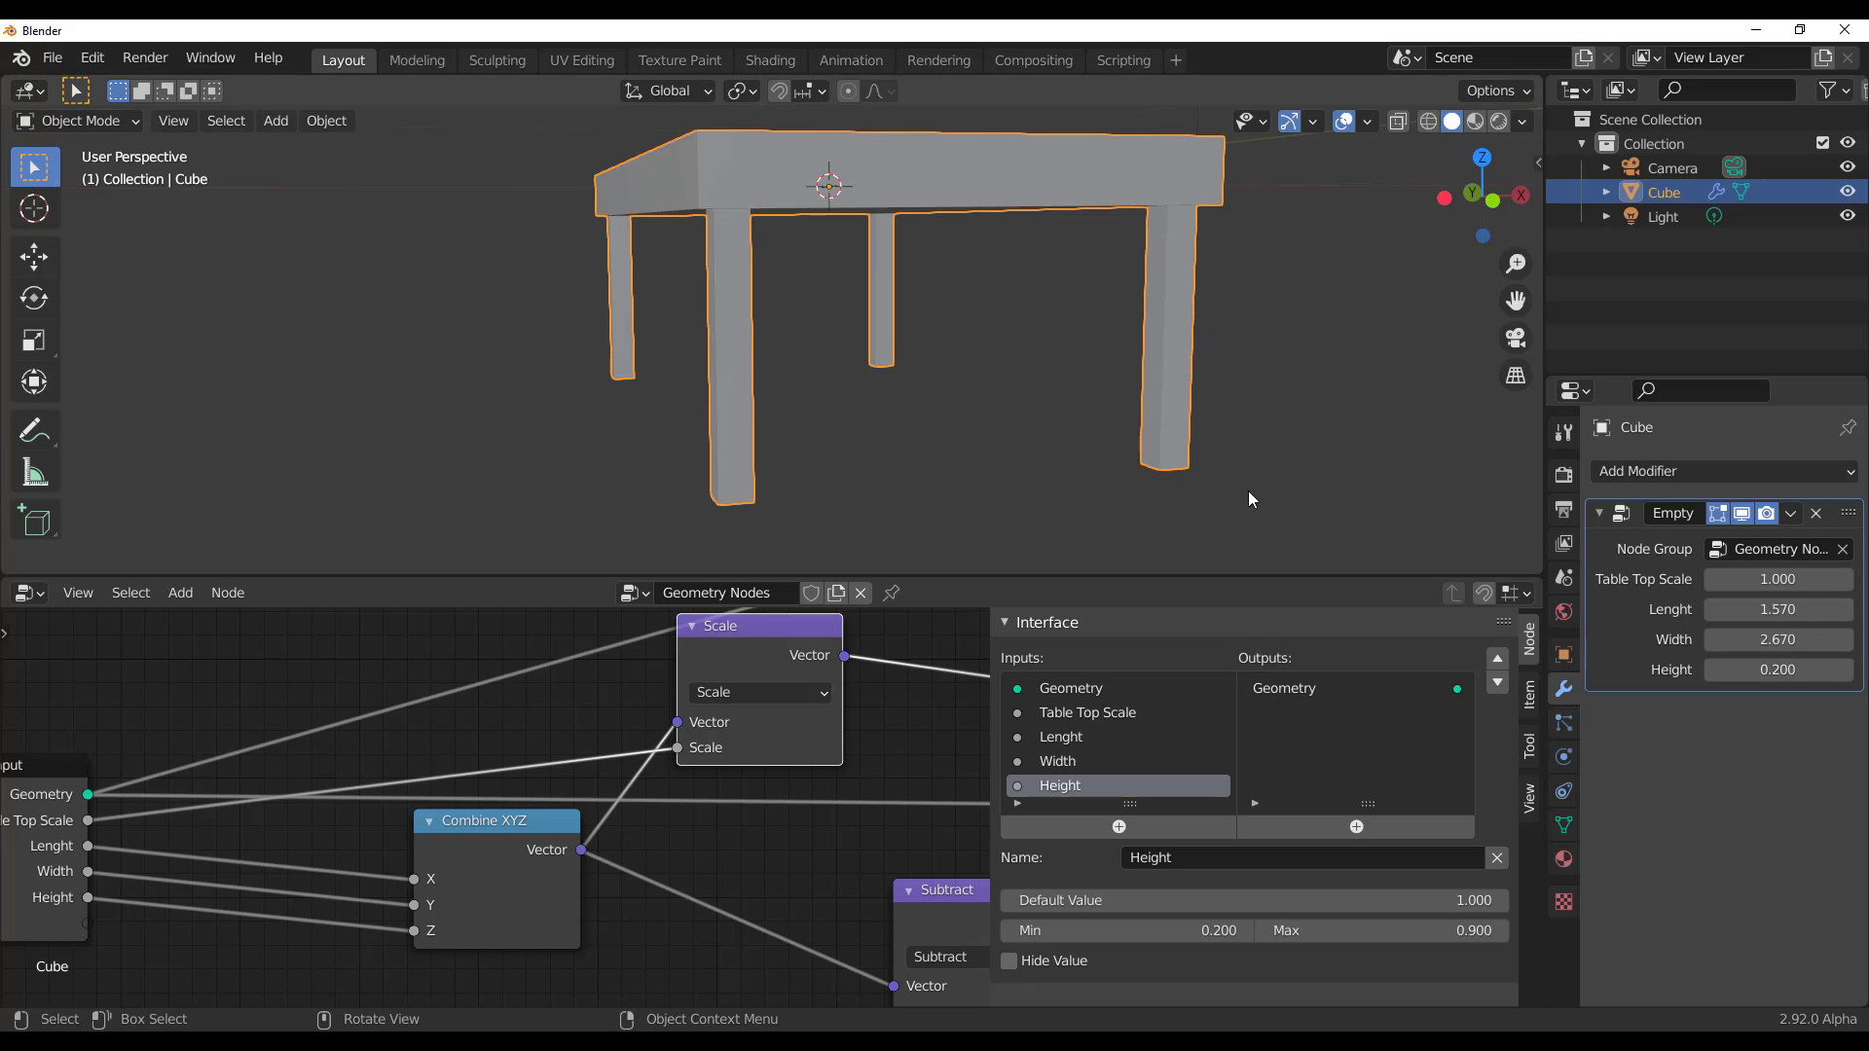
scroll(1061, 433, down, 3)
middle_drag(1057, 428, 872, 458)
scroll(872, 457, up, 4)
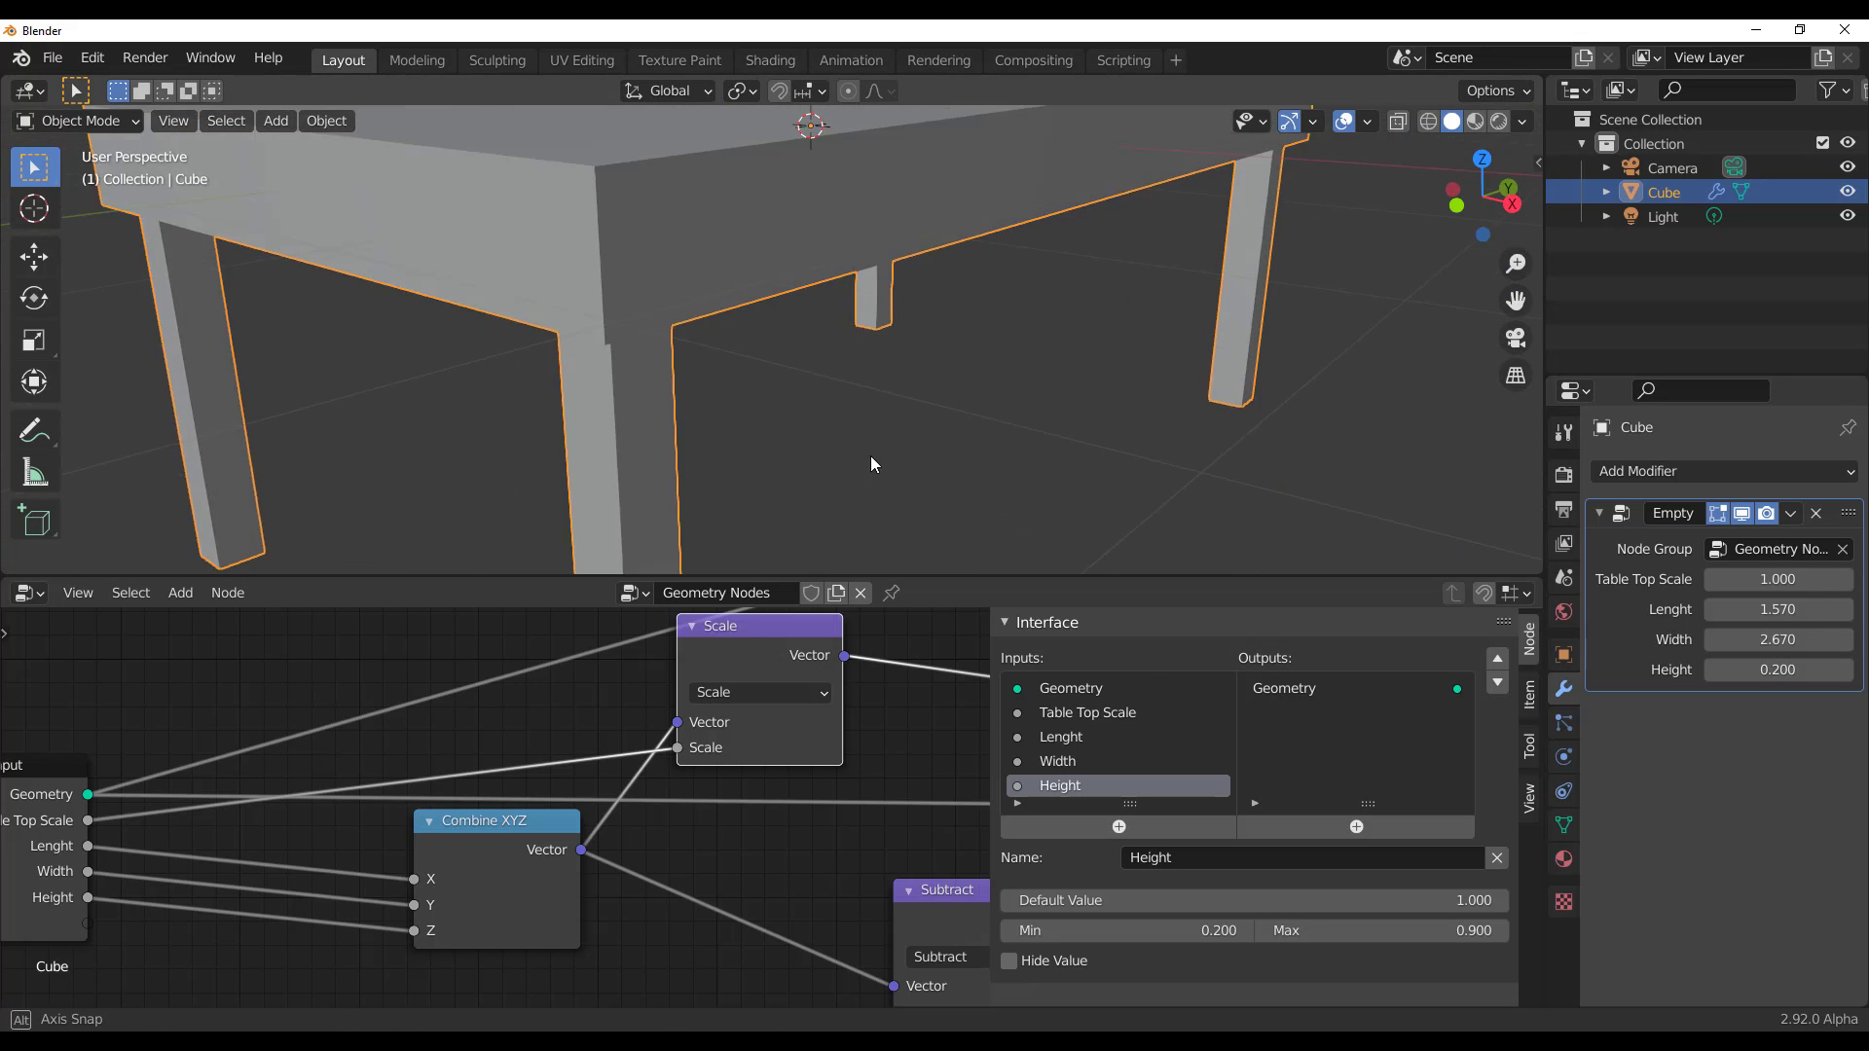
scroll(874, 455, down, 4)
Set the Lenght group input's minimum to 0.4 and enlarge the table to Lenght 3.63 and Width 4.68 in the modifier
drag(1778, 639, 1839, 640)
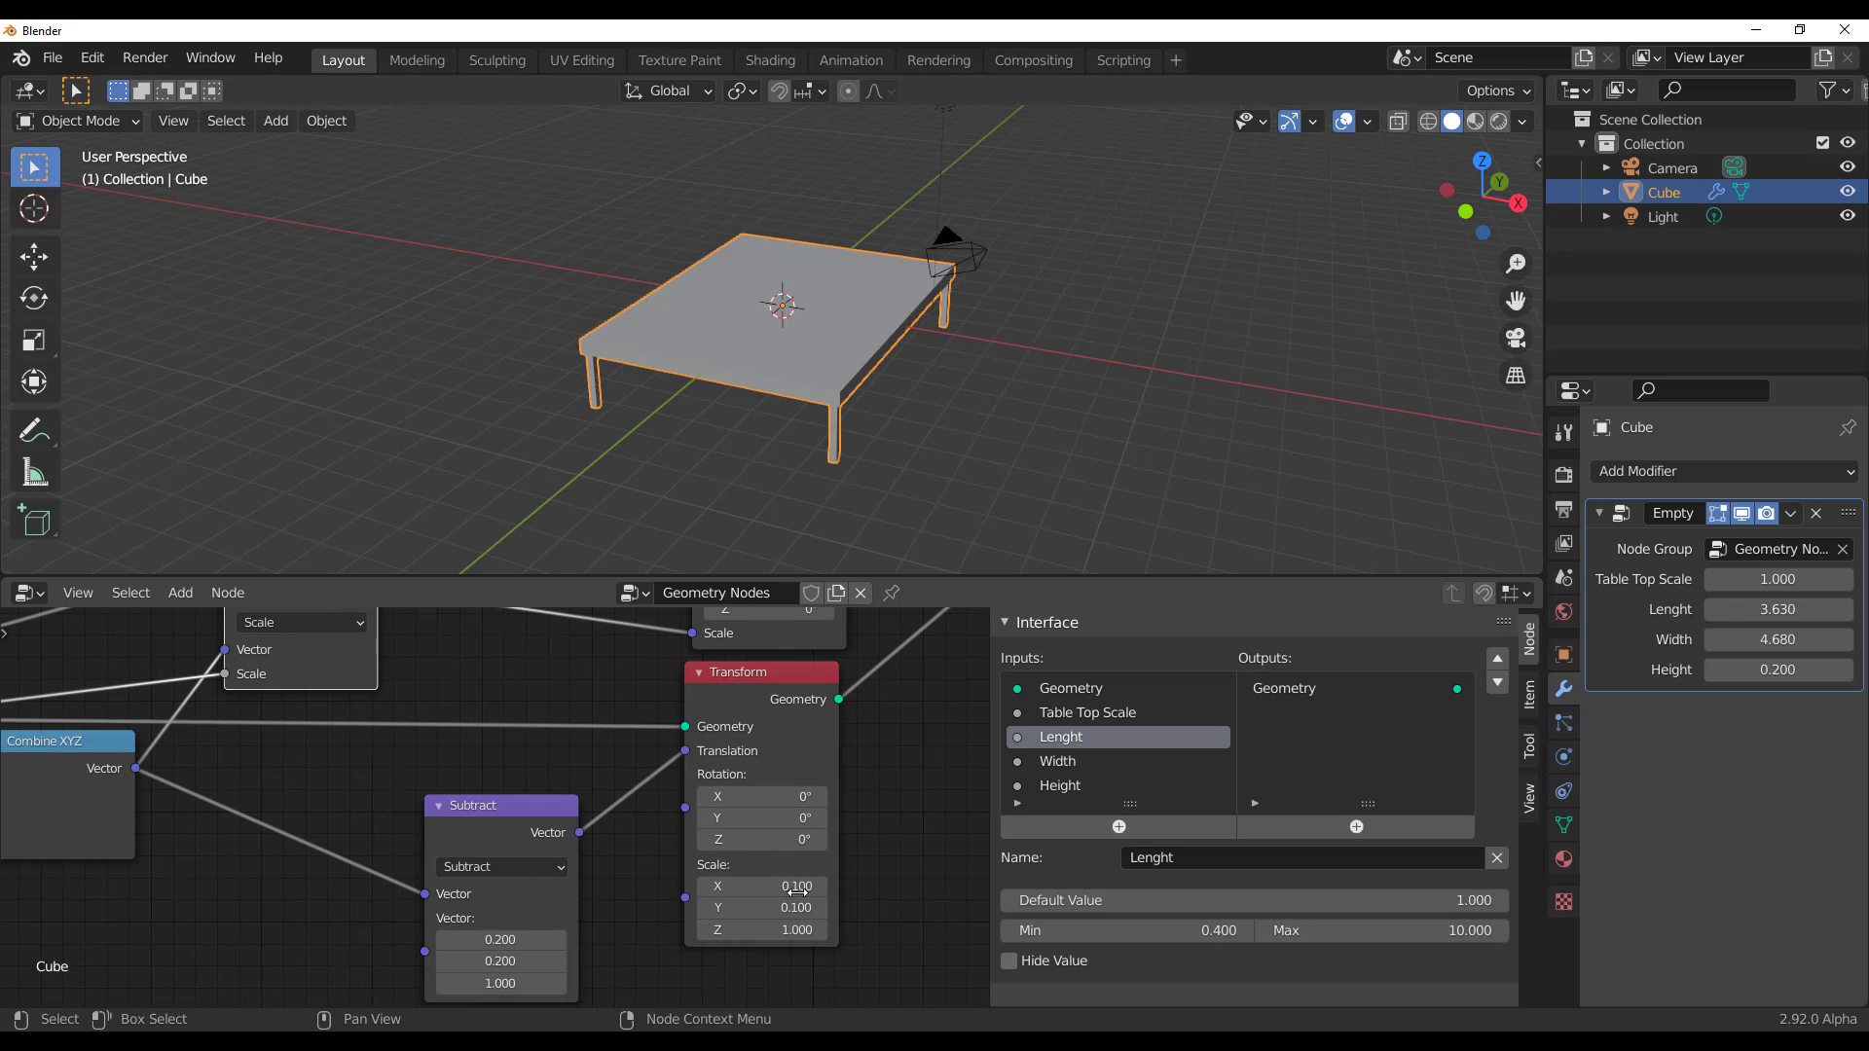
scroll(834, 888, down, 3)
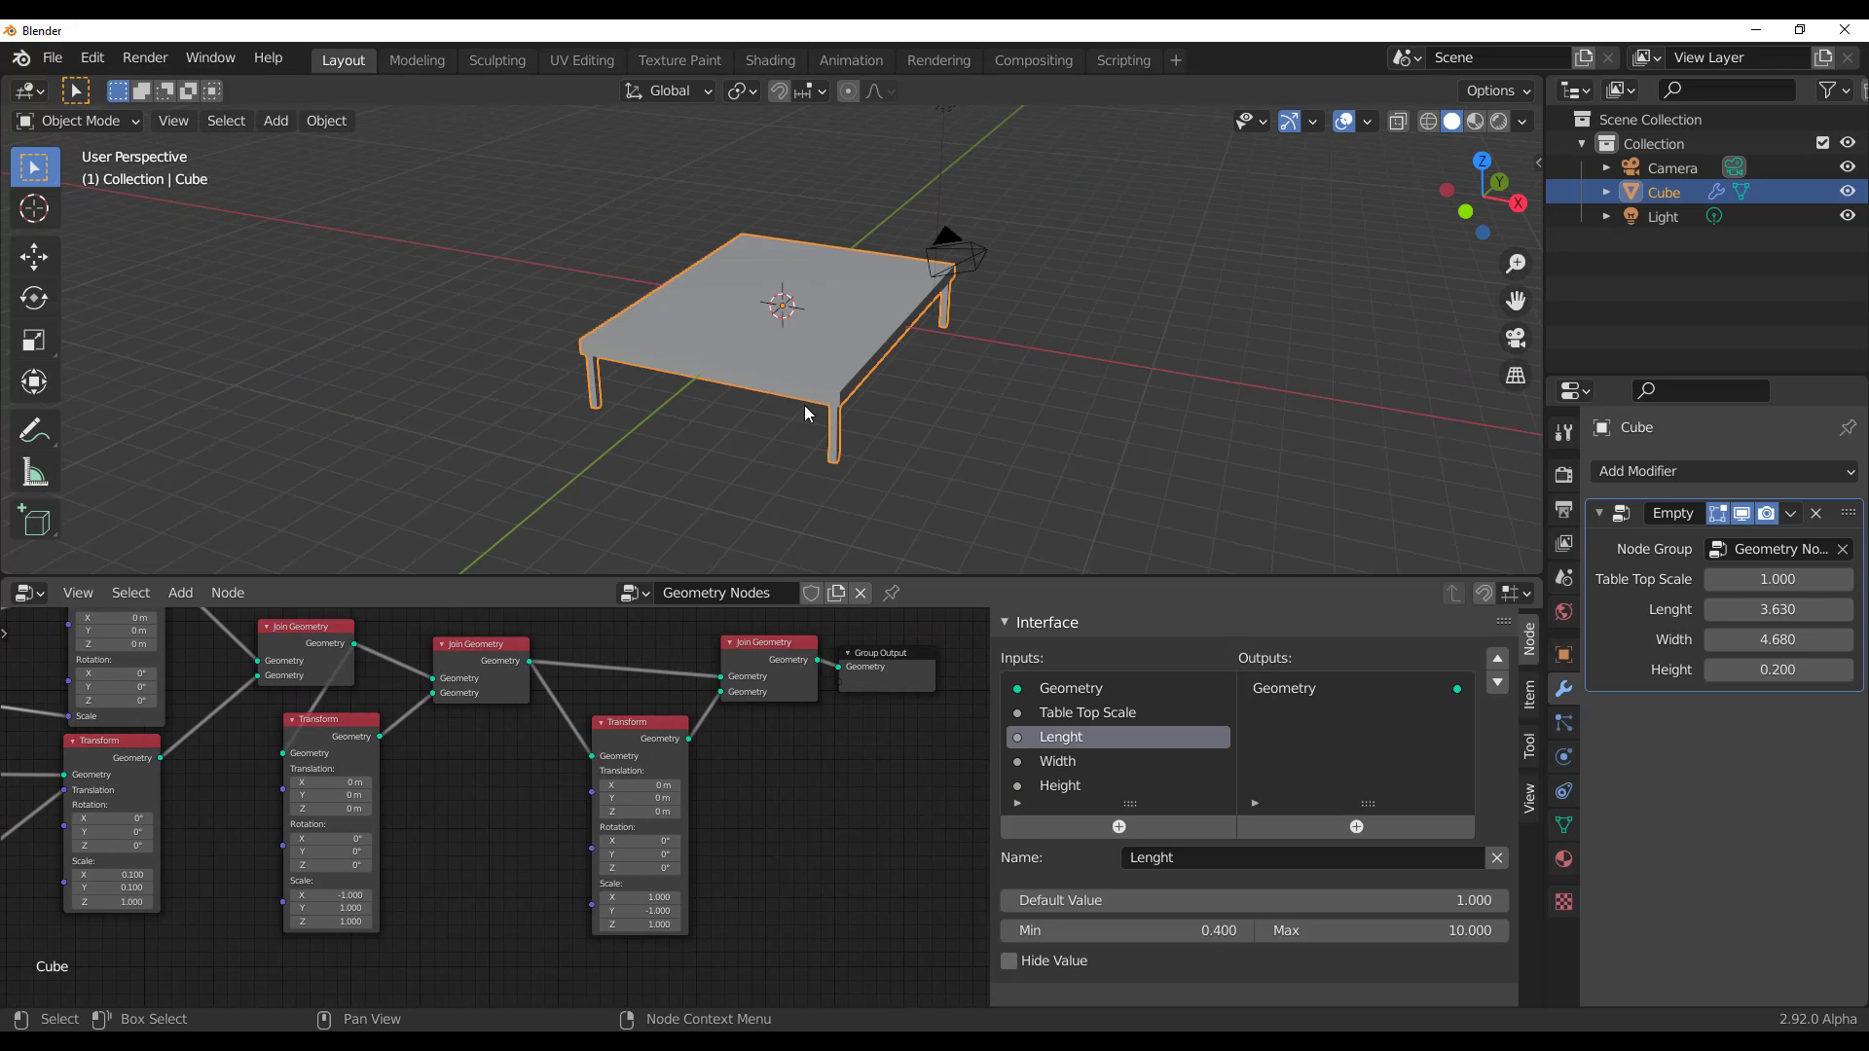
alt+middle_drag(804, 405, 697, 290)
middle_drag(787, 391, 820, 433)
scroll(820, 432, up, 3)
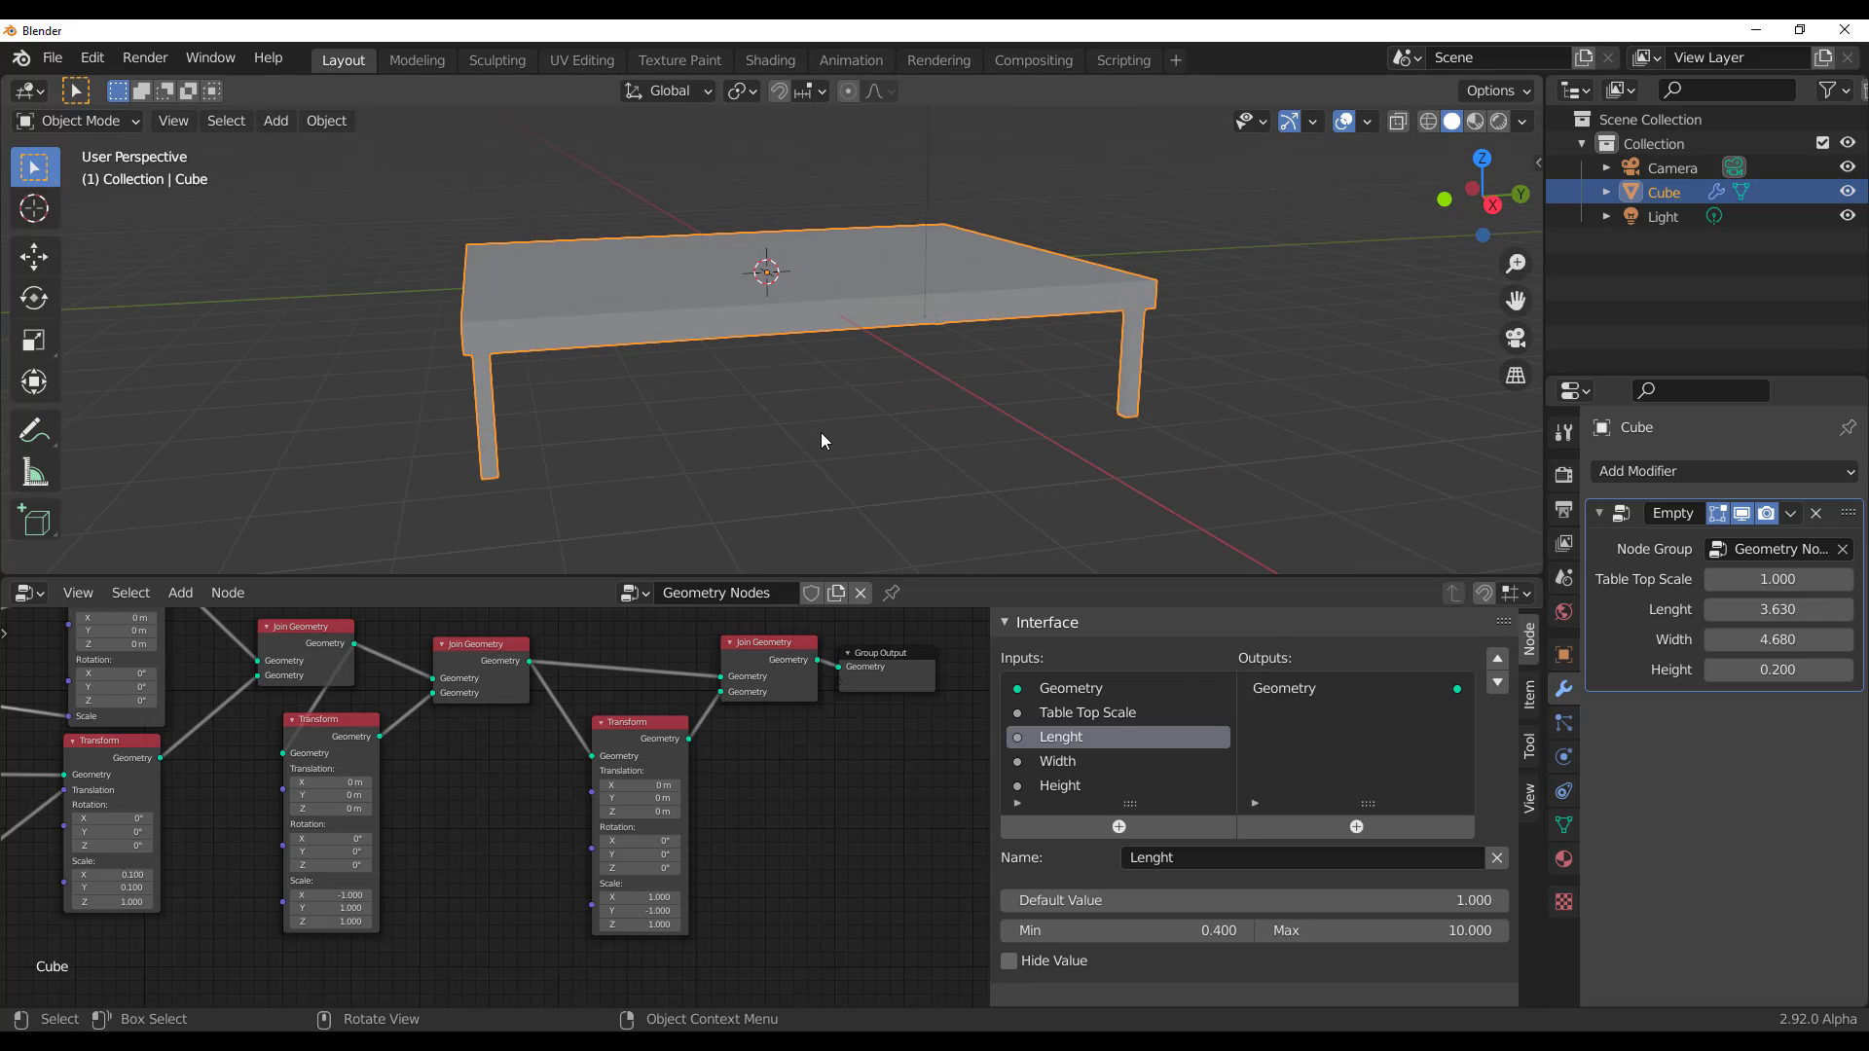
Move the Group Output node farther from the last Join Geometry node to make room for another node
middle_drag(845, 773, 742, 645)
drag(742, 644, 967, 699)
click(724, 775)
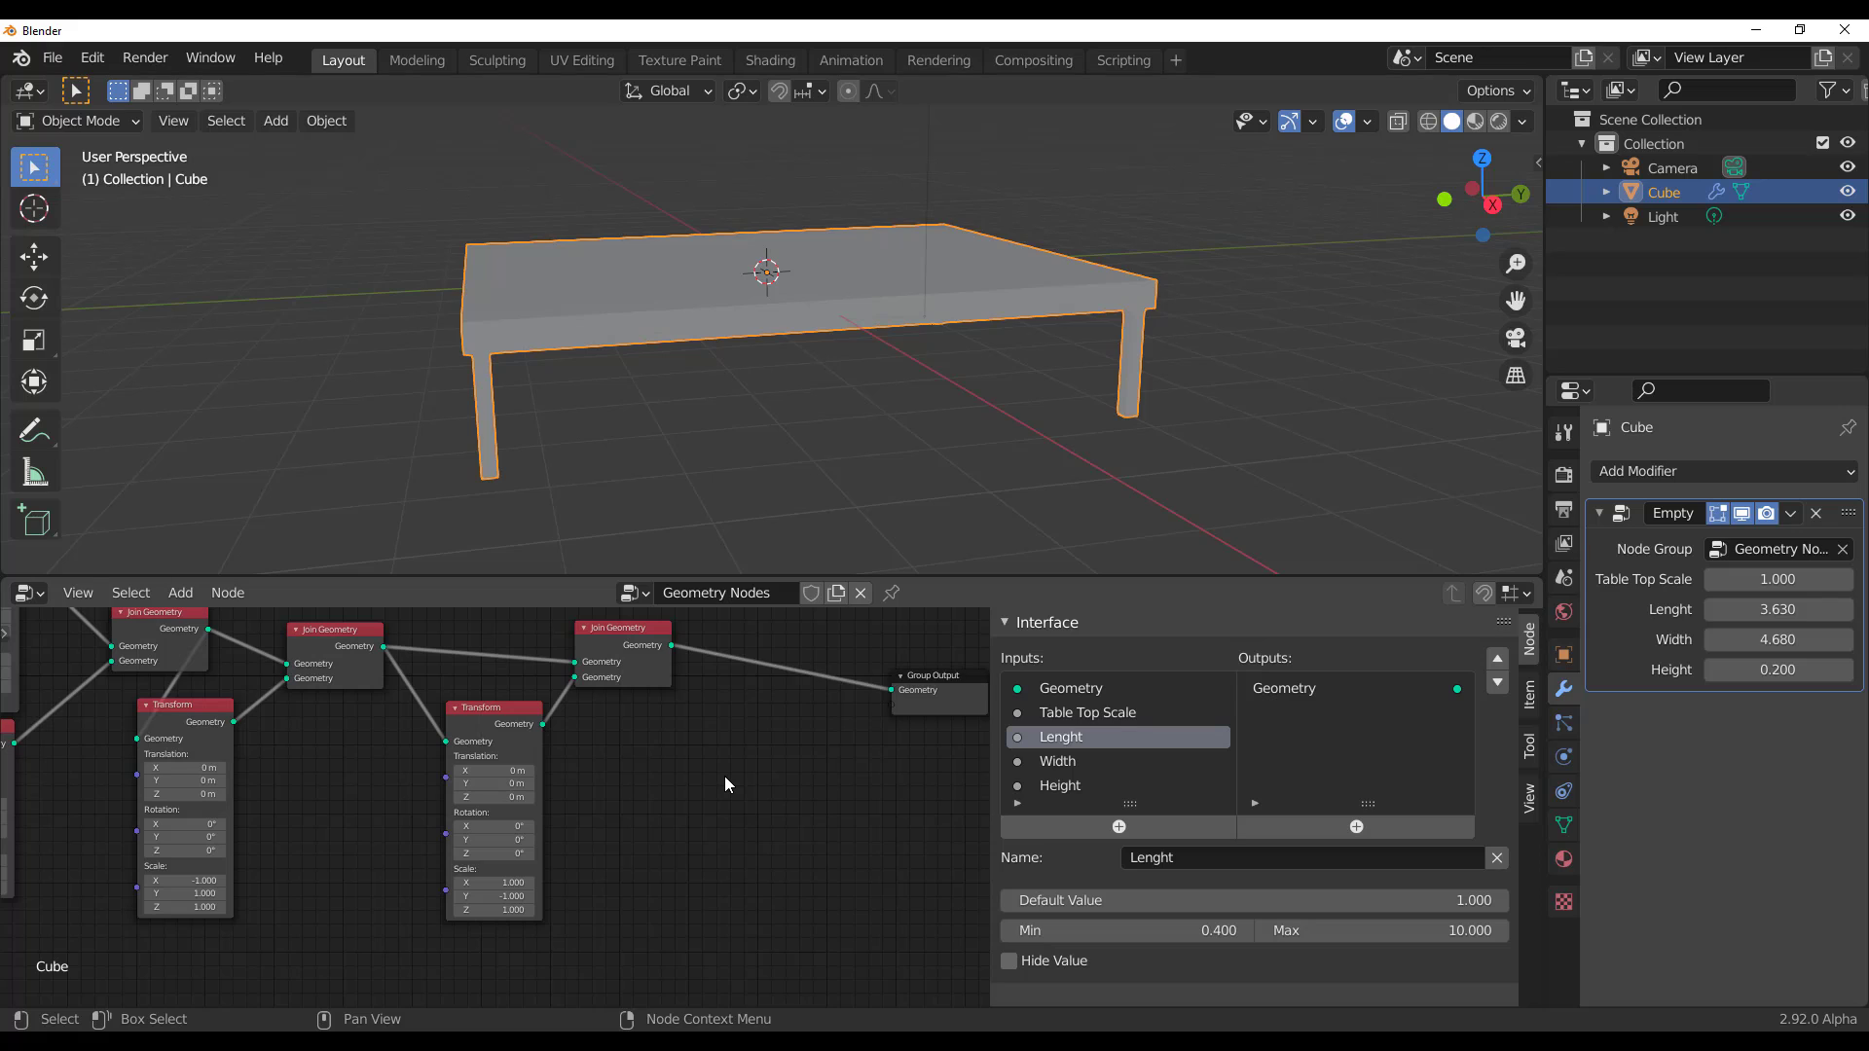
Add a Transform node and insert it on the link between the last Join Geometry and the Group Output
key(shift+a)
click(695, 756)
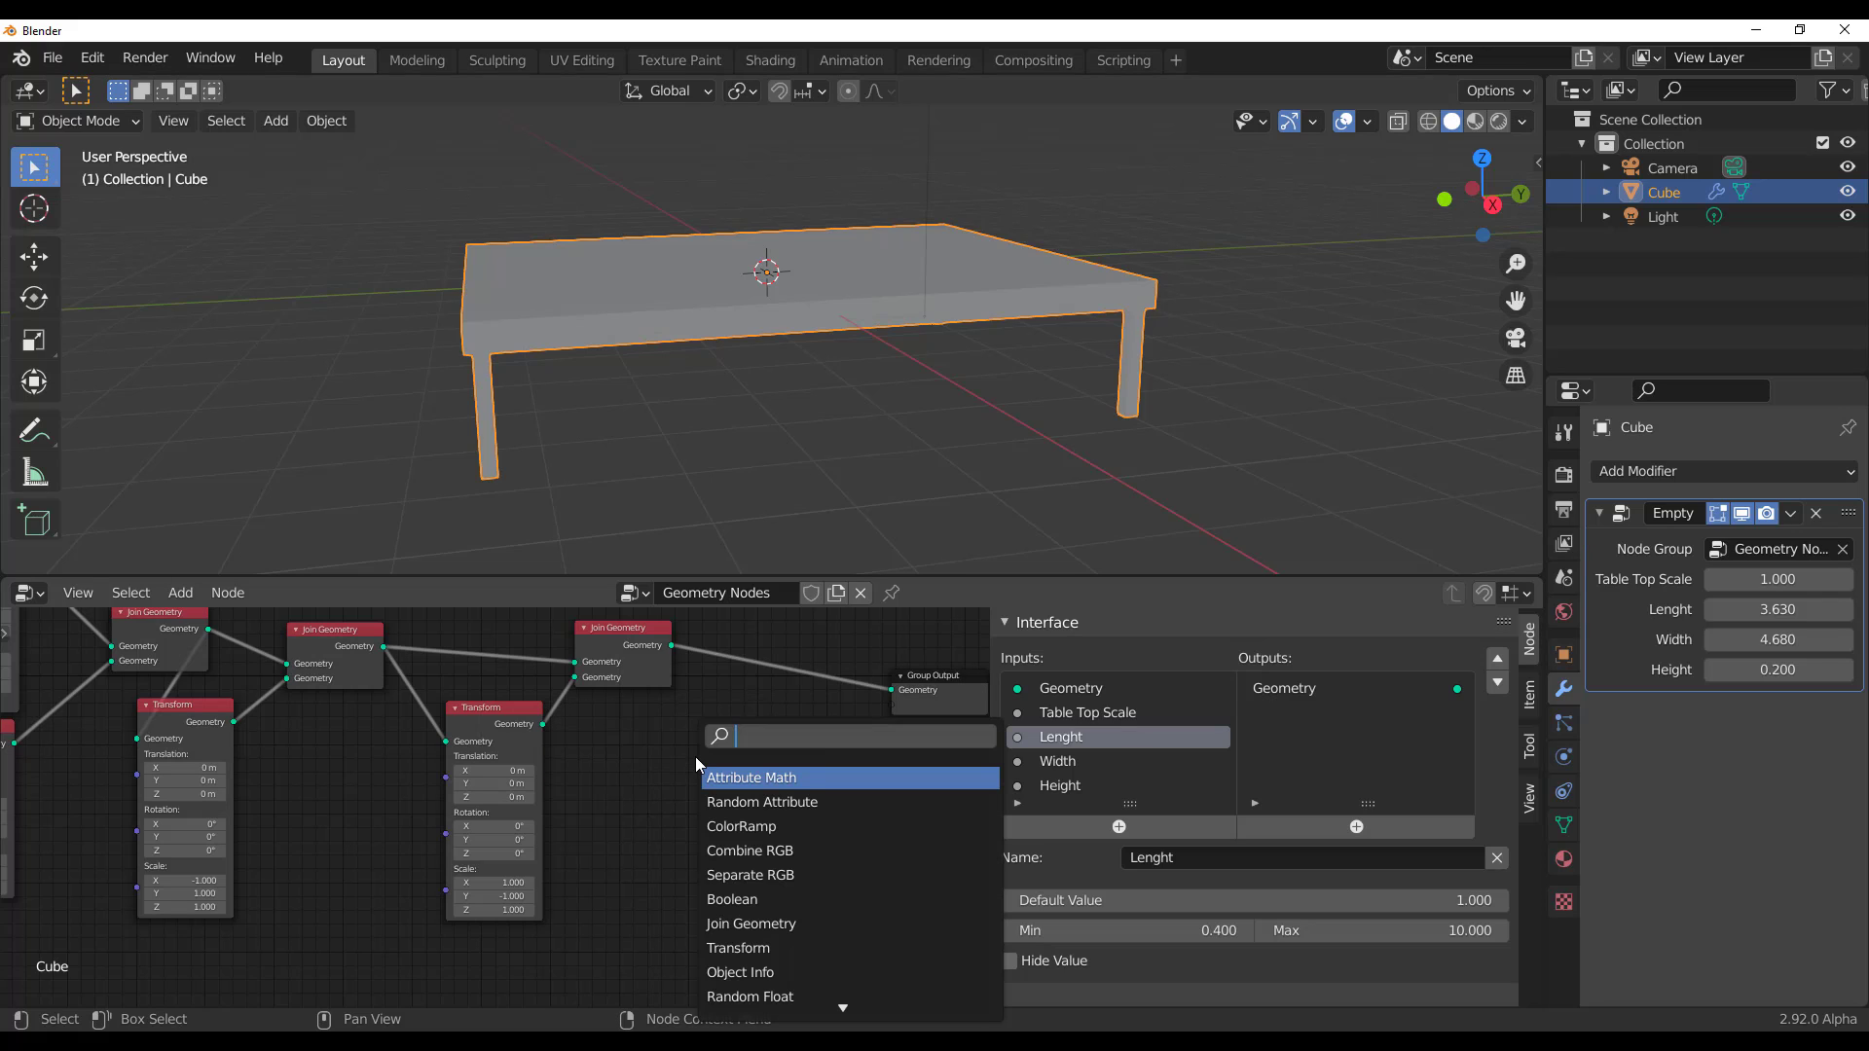
text(r)
key(BackSpace)
text(tra)
key(Return)
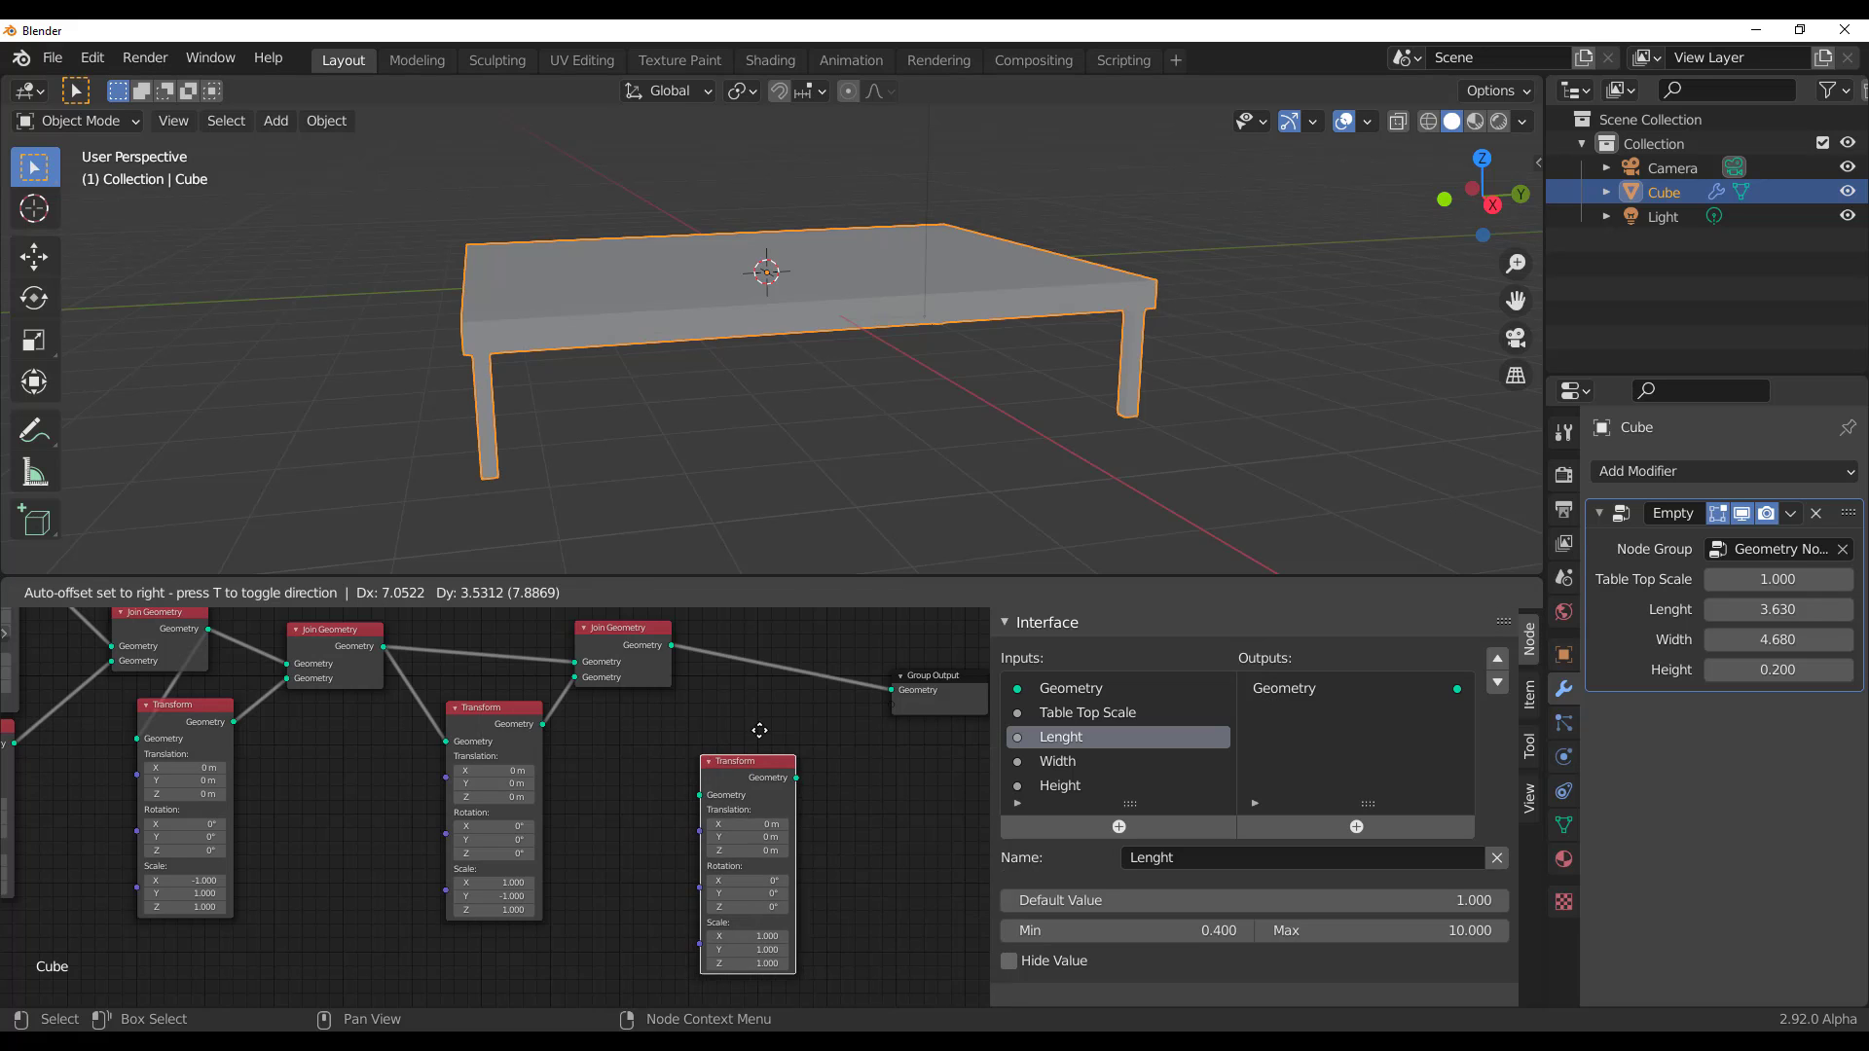
click(804, 674)
Move the Group Input node across the tree to below the mirroring Transform nodes, nearer the newly added Transform
scroll(814, 868, down, 4)
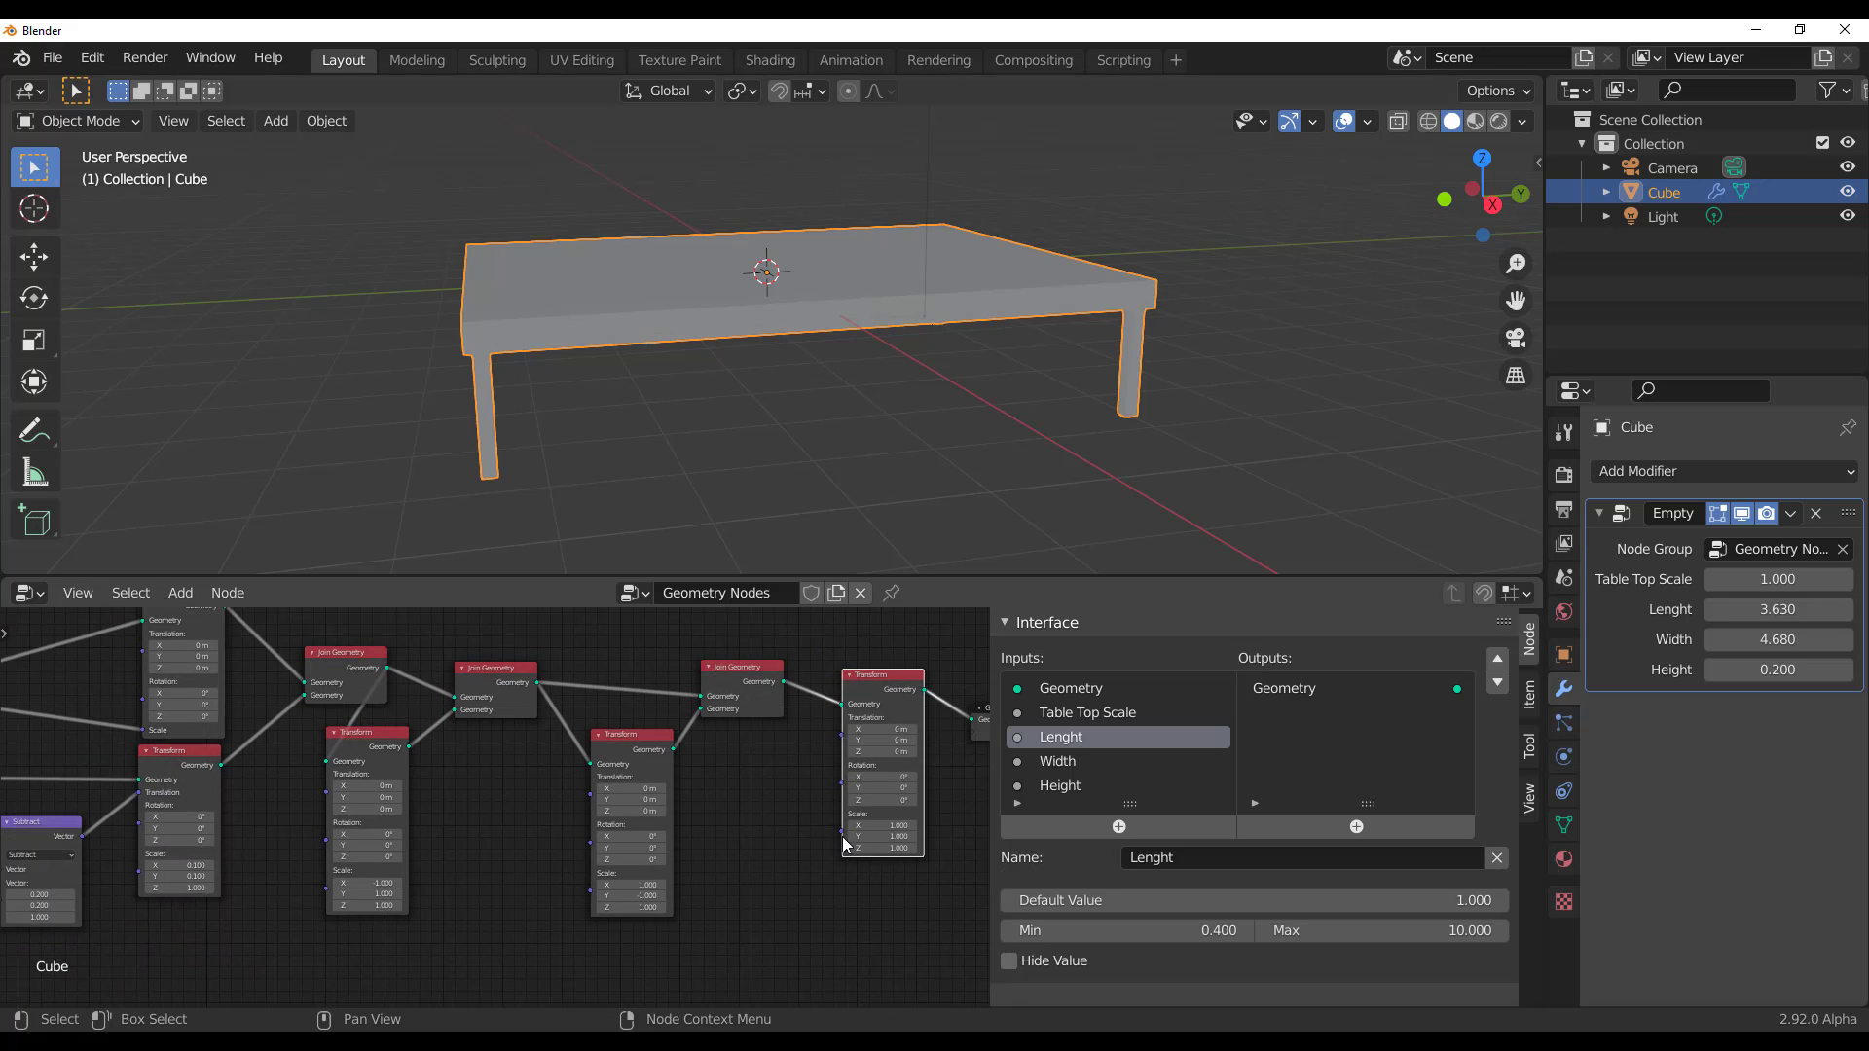
middle_drag(781, 882, 939, 875)
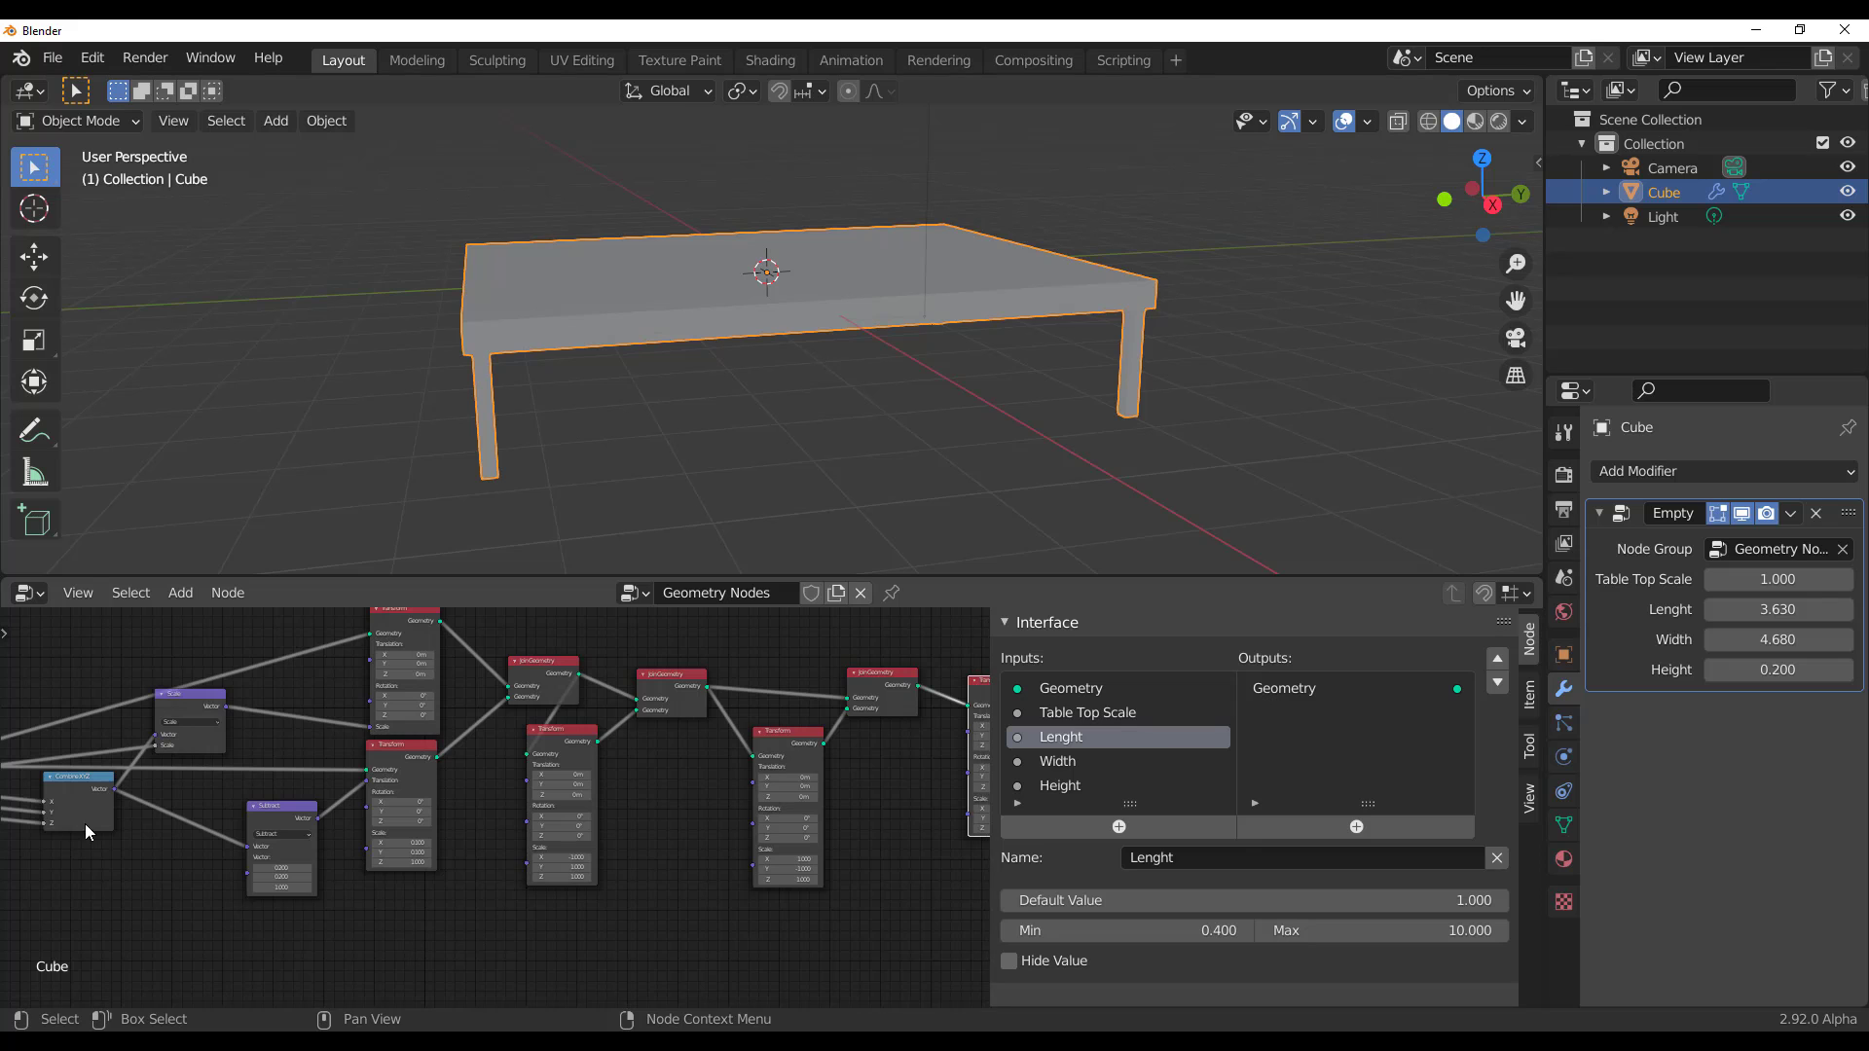
middle_drag(171, 878, 388, 872)
drag(90, 793, 876, 911)
middle_drag(875, 912, 486, 833)
scroll(658, 860, up, 4)
mouse_move(680, 794)
middle_down()
mouse_move(636, 936)
mouse_move(670, 803)
middle_up()
scroll(636, 927, up, 3)
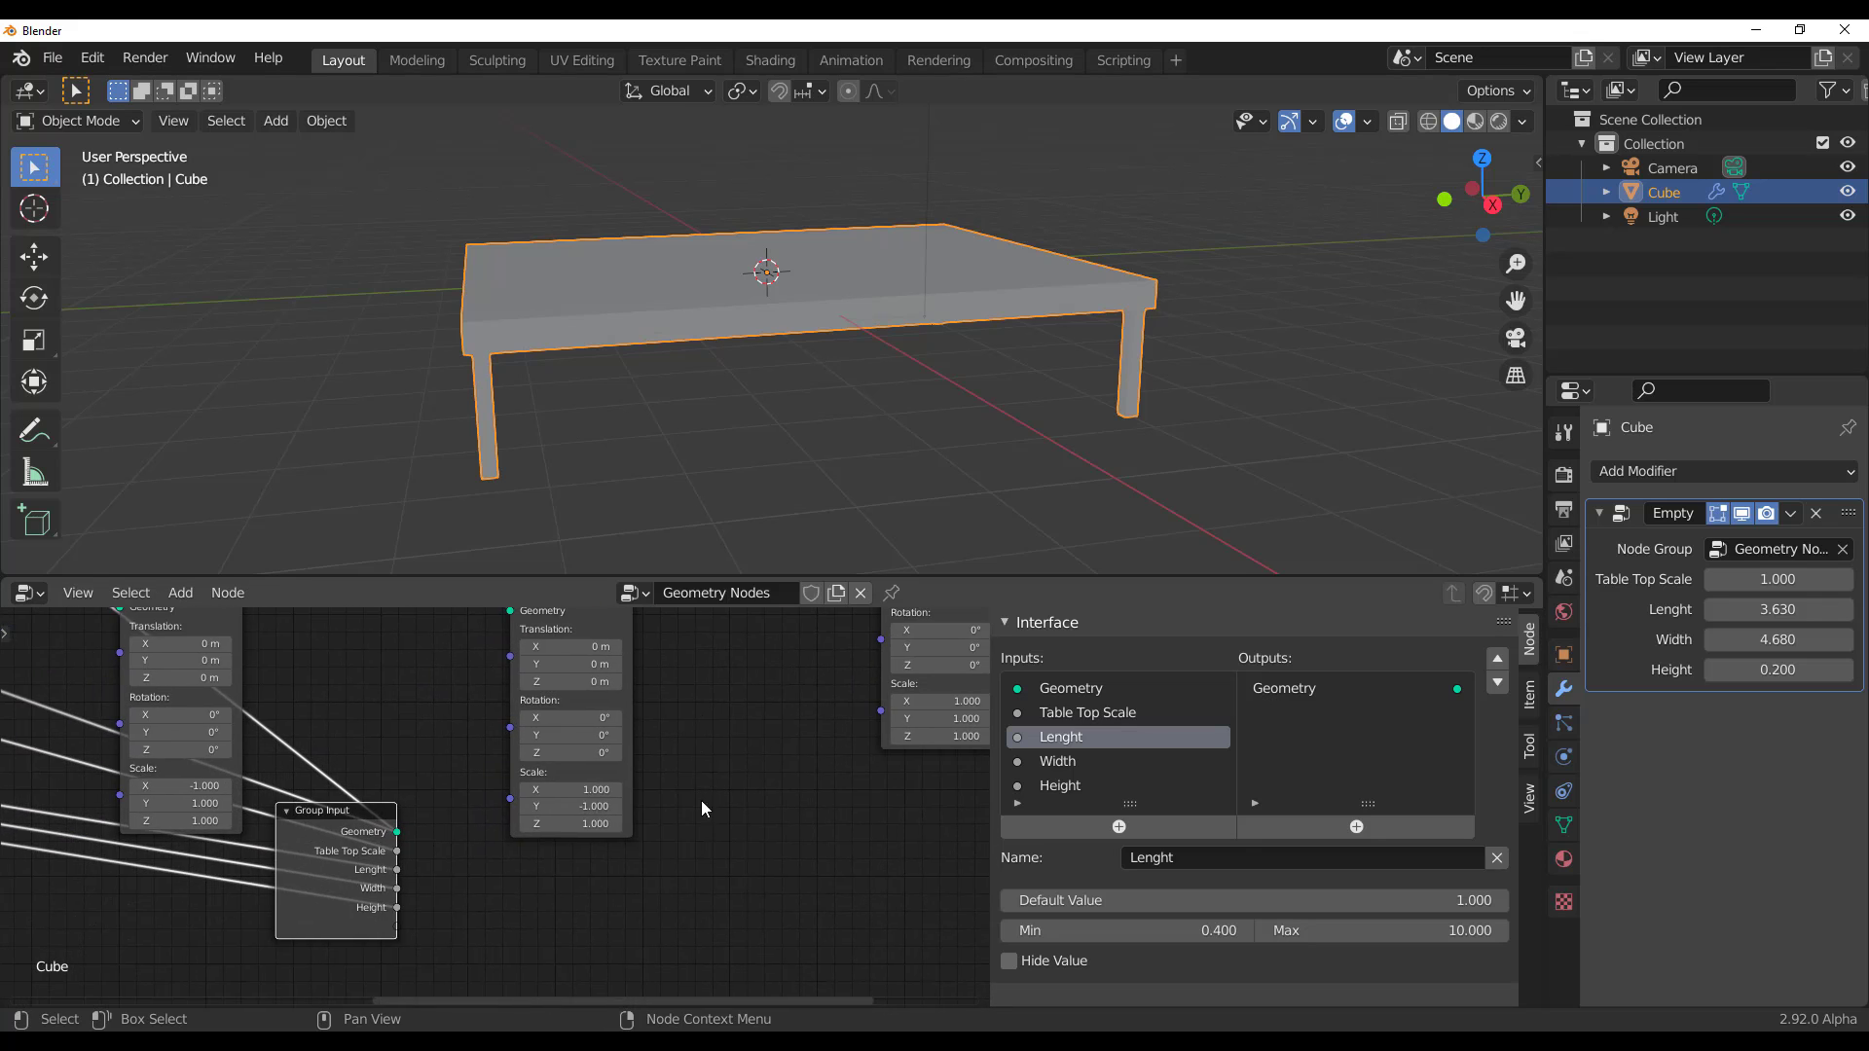
Reposition the Group Input node, try exposing the new Transform's Scale vector as a group input, and undo that link
drag(325, 917, 377, 952)
drag(880, 712, 446, 961)
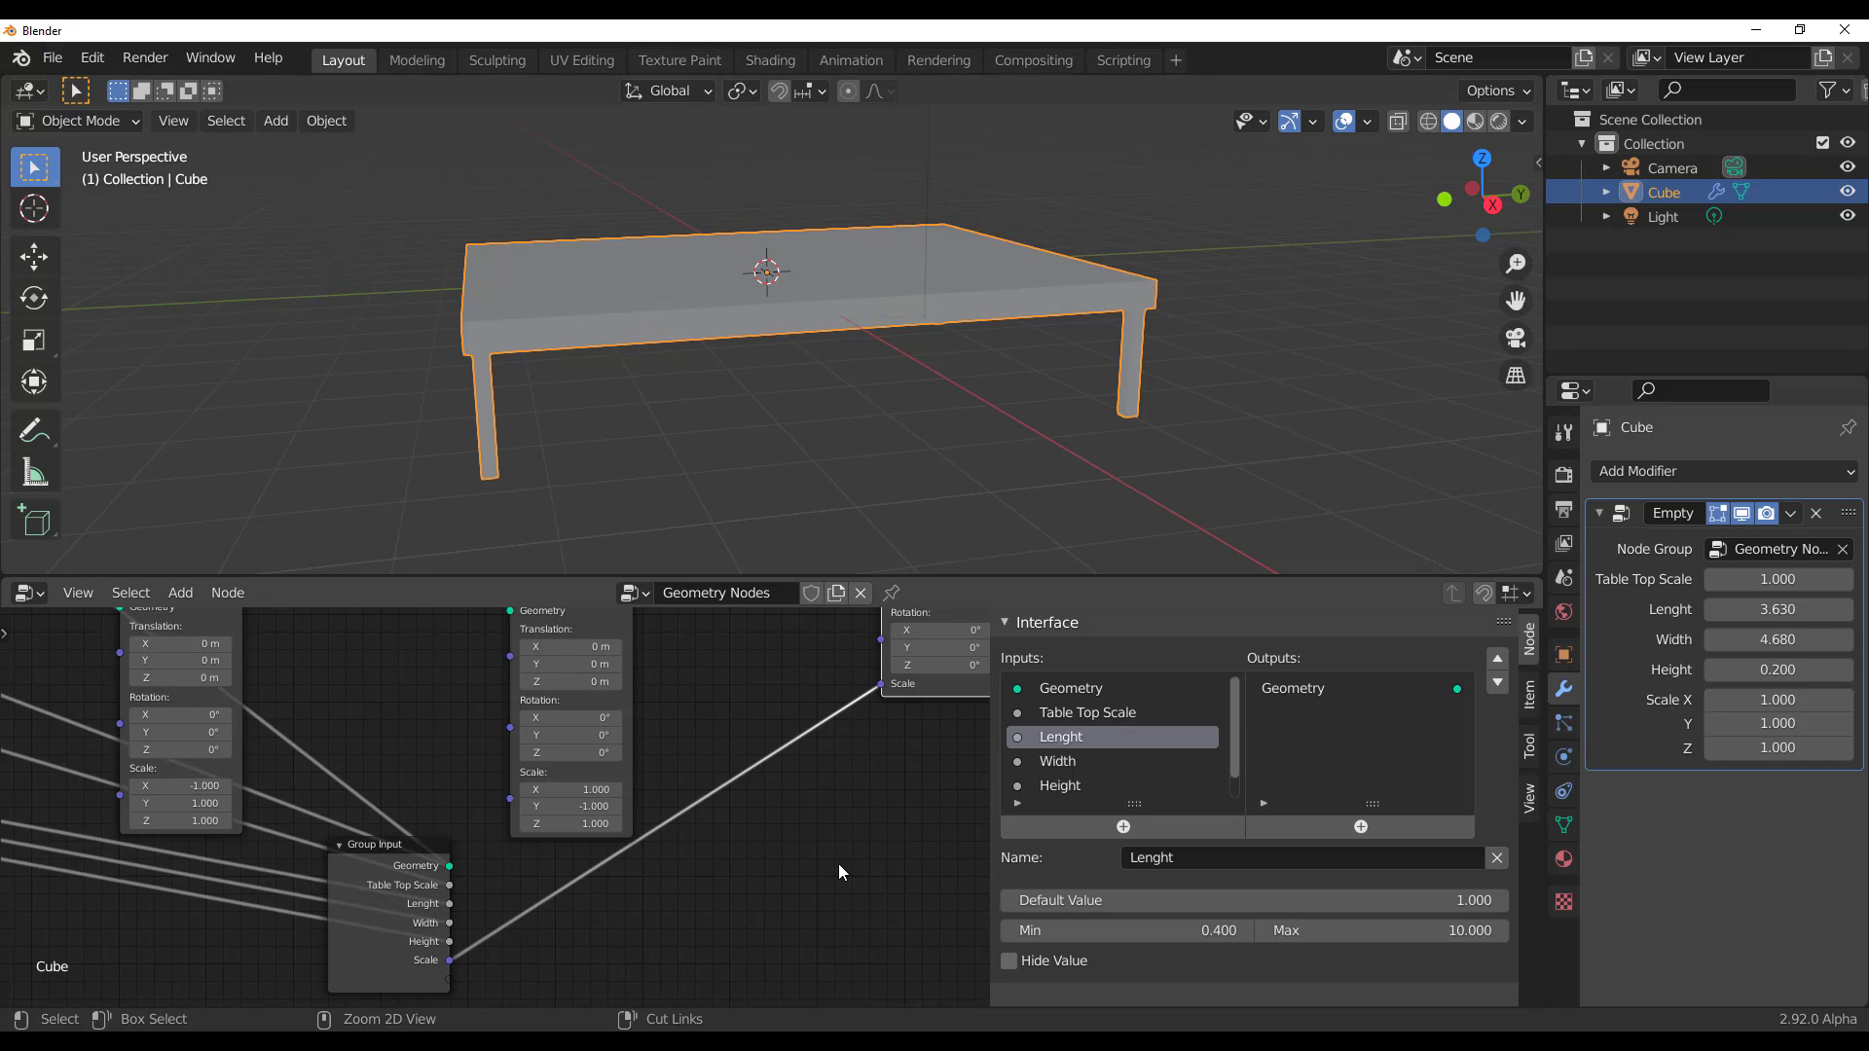
key(ctrl+z)
Add a Vector Math node beside the last Transform node and feed its Vector output into the Transform's Scale
key(shift+a)
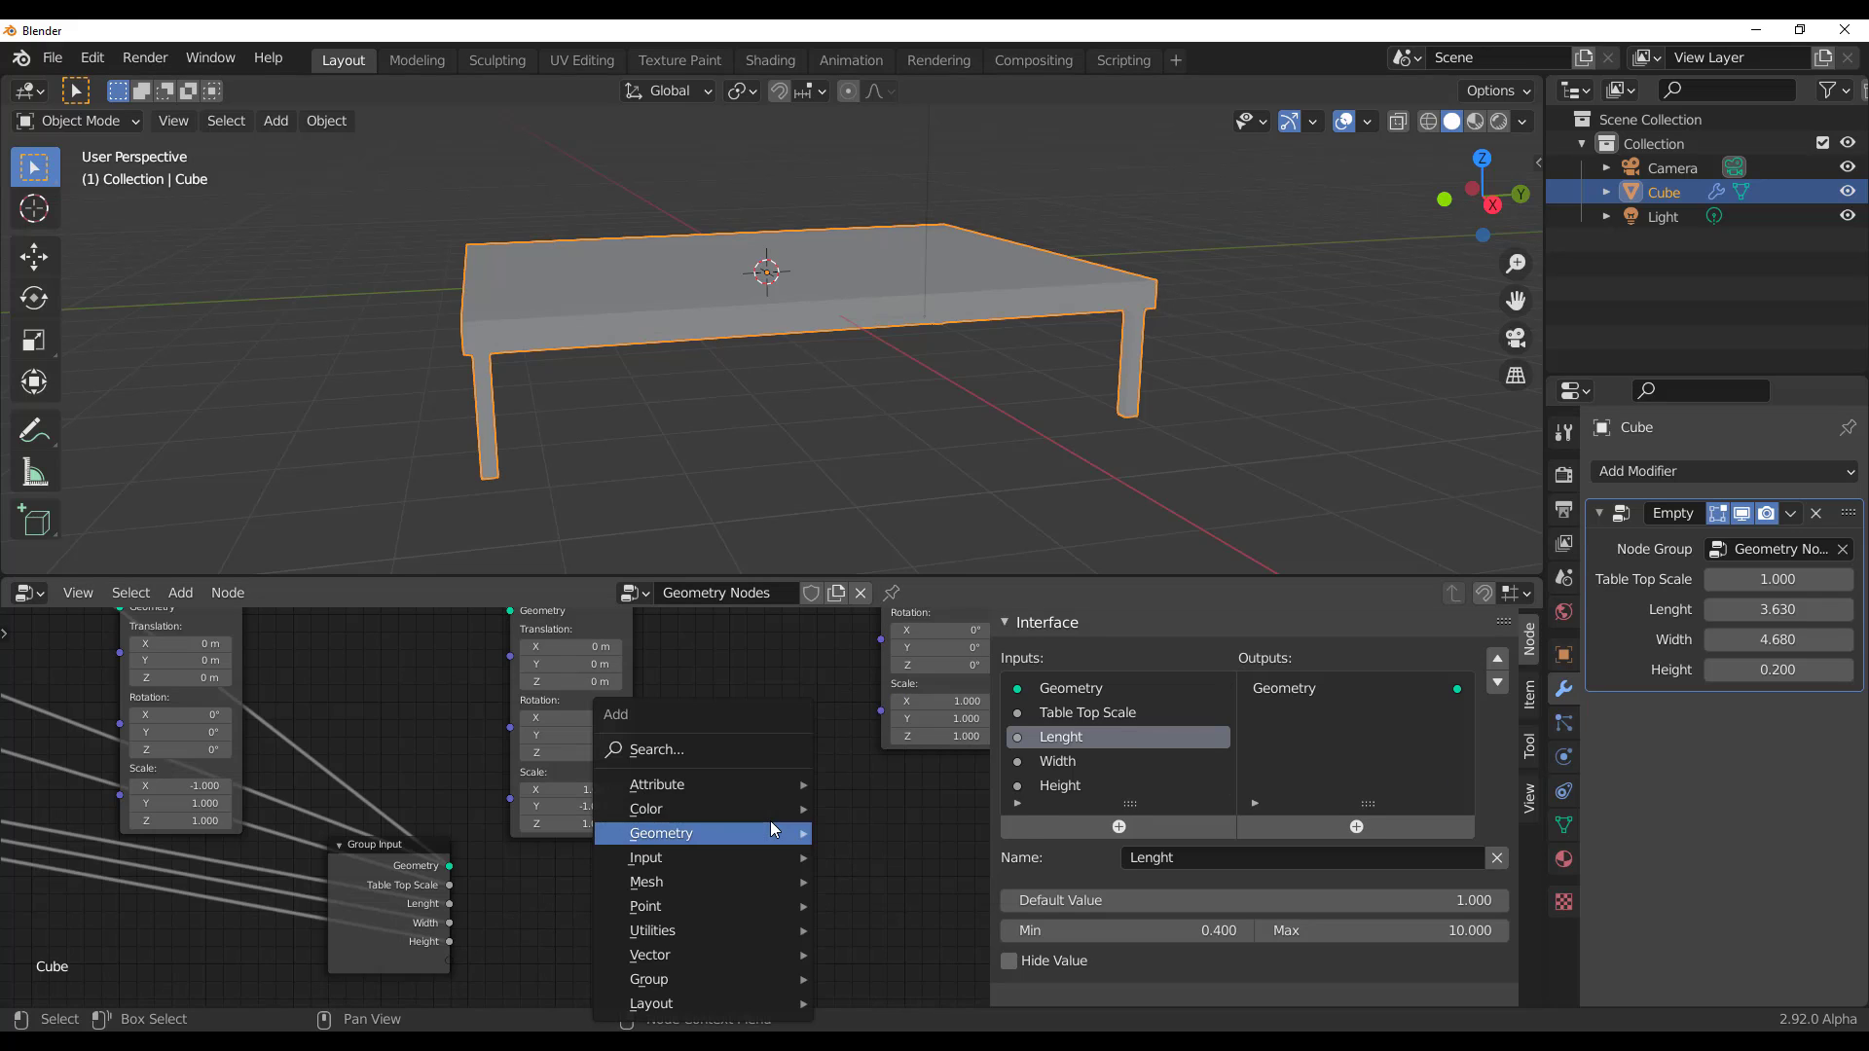
click(719, 747)
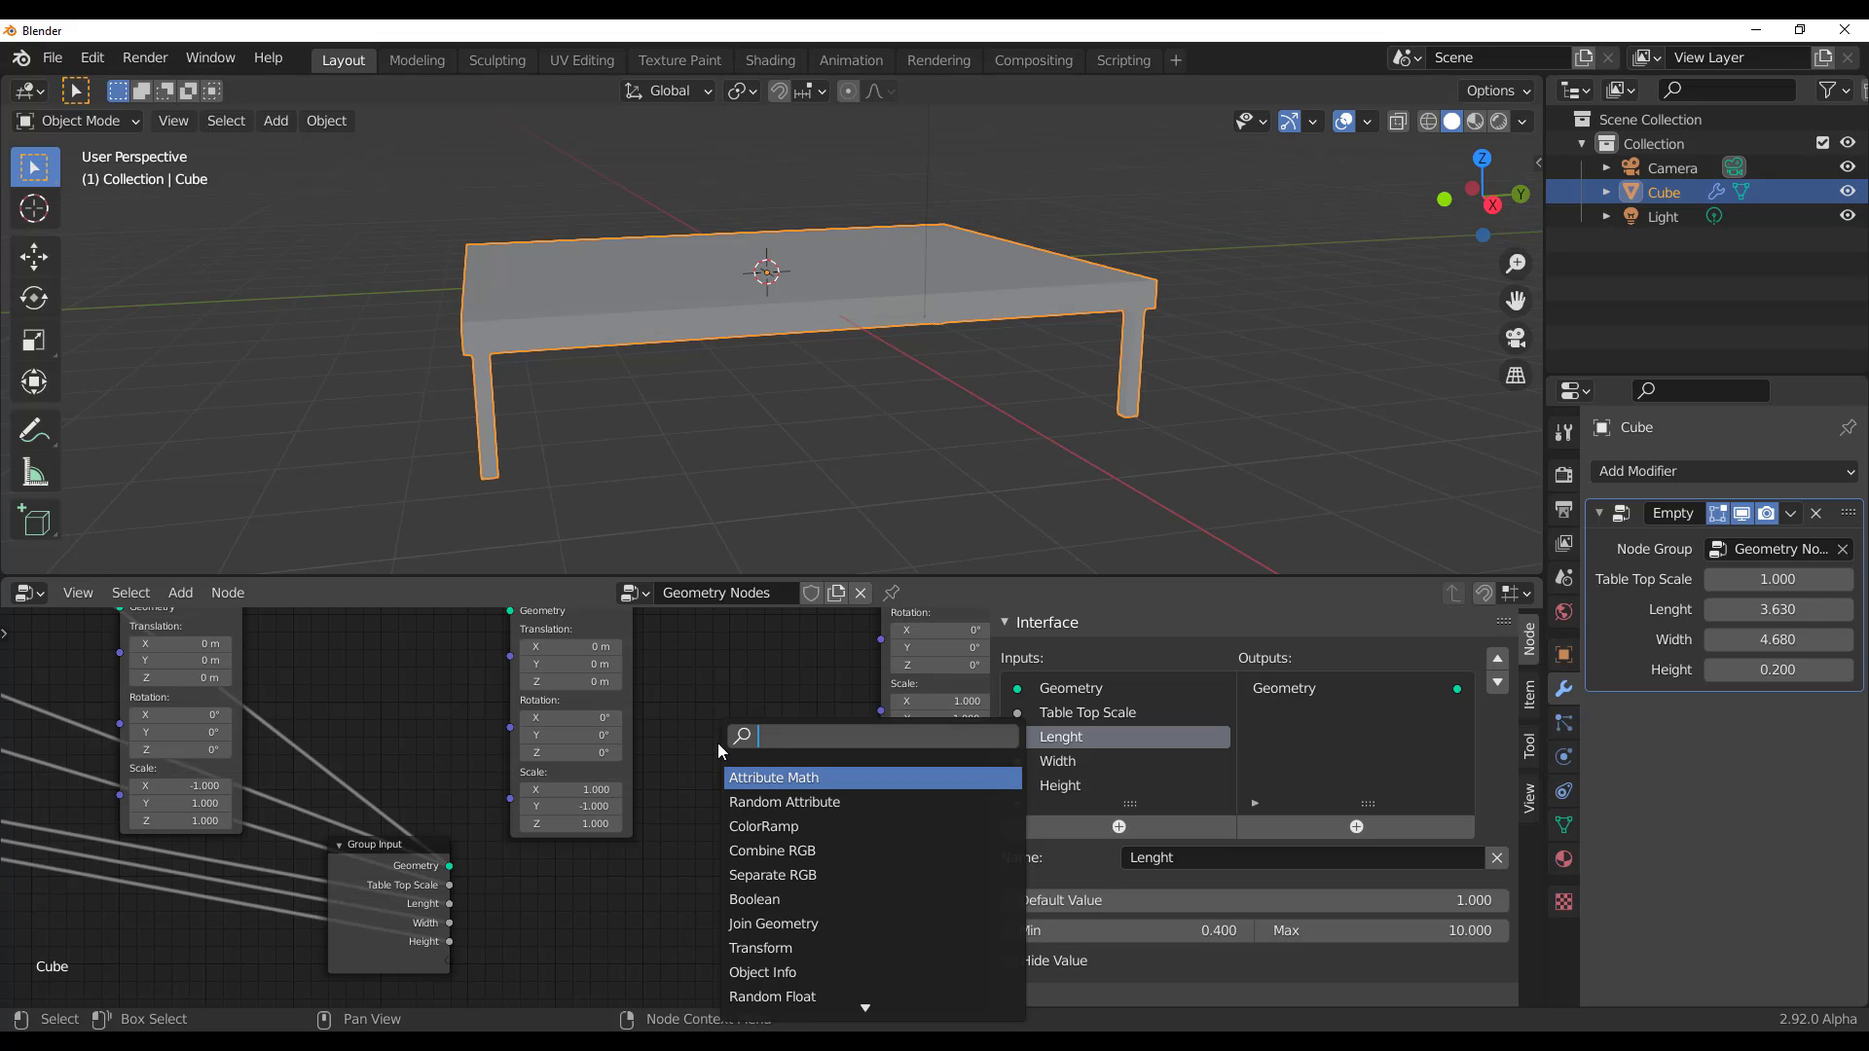
text(vec)
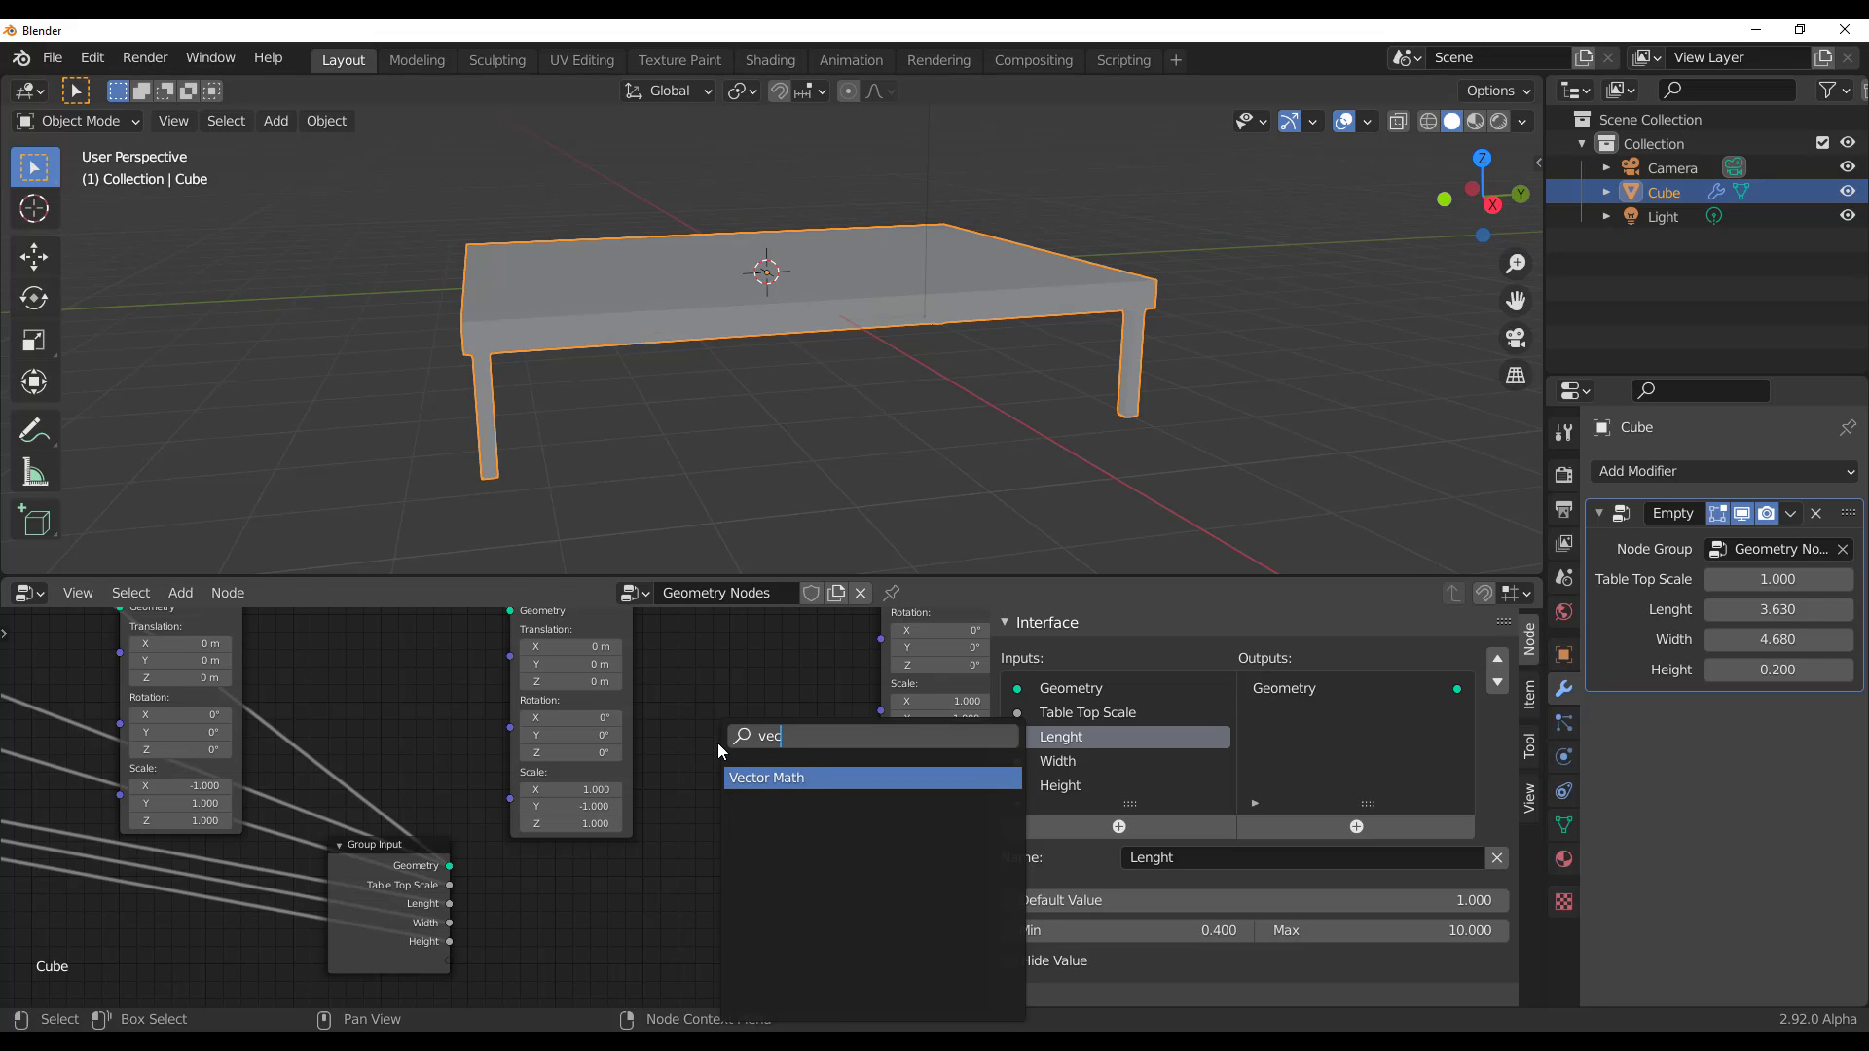
key(Return)
click(722, 750)
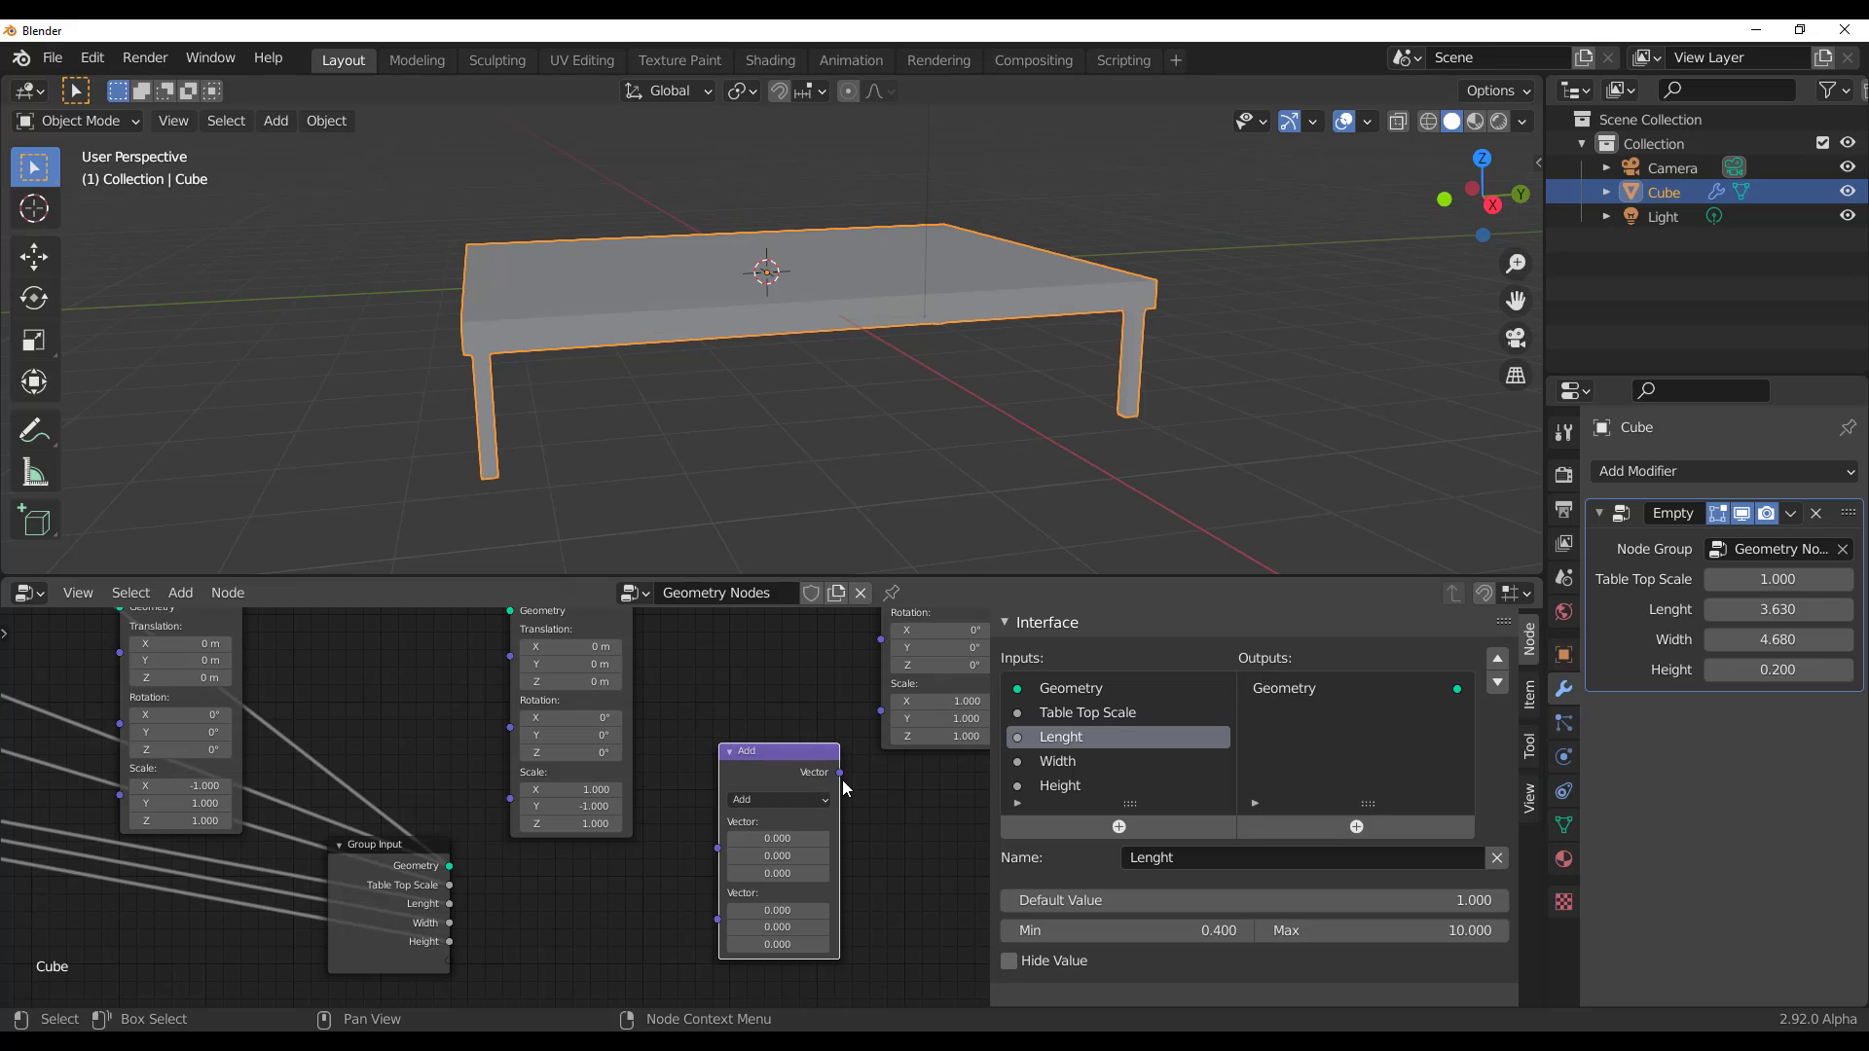
drag(839, 772, 881, 685)
Change the Vector Math node's operation to Scale and set all three components of its vector to 1
scroll(855, 828, up, 2)
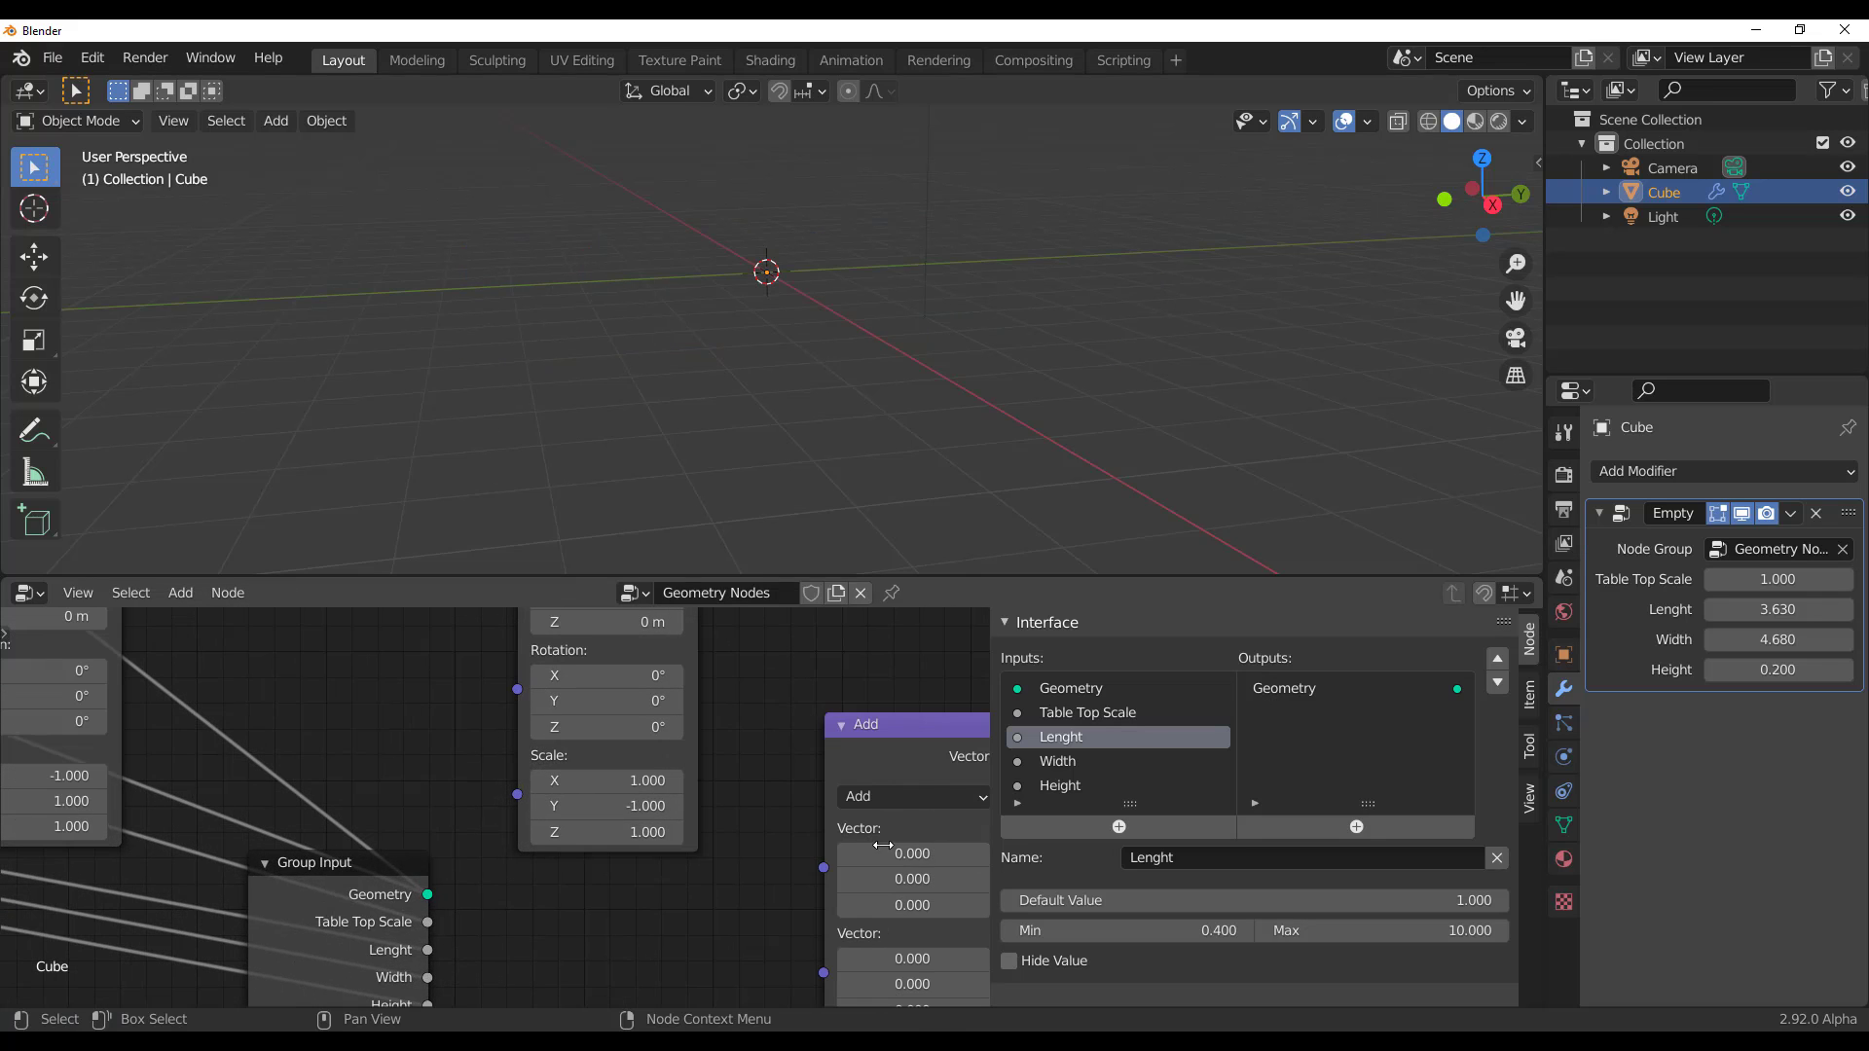
middle_drag(761, 831, 503, 724)
click(661, 691)
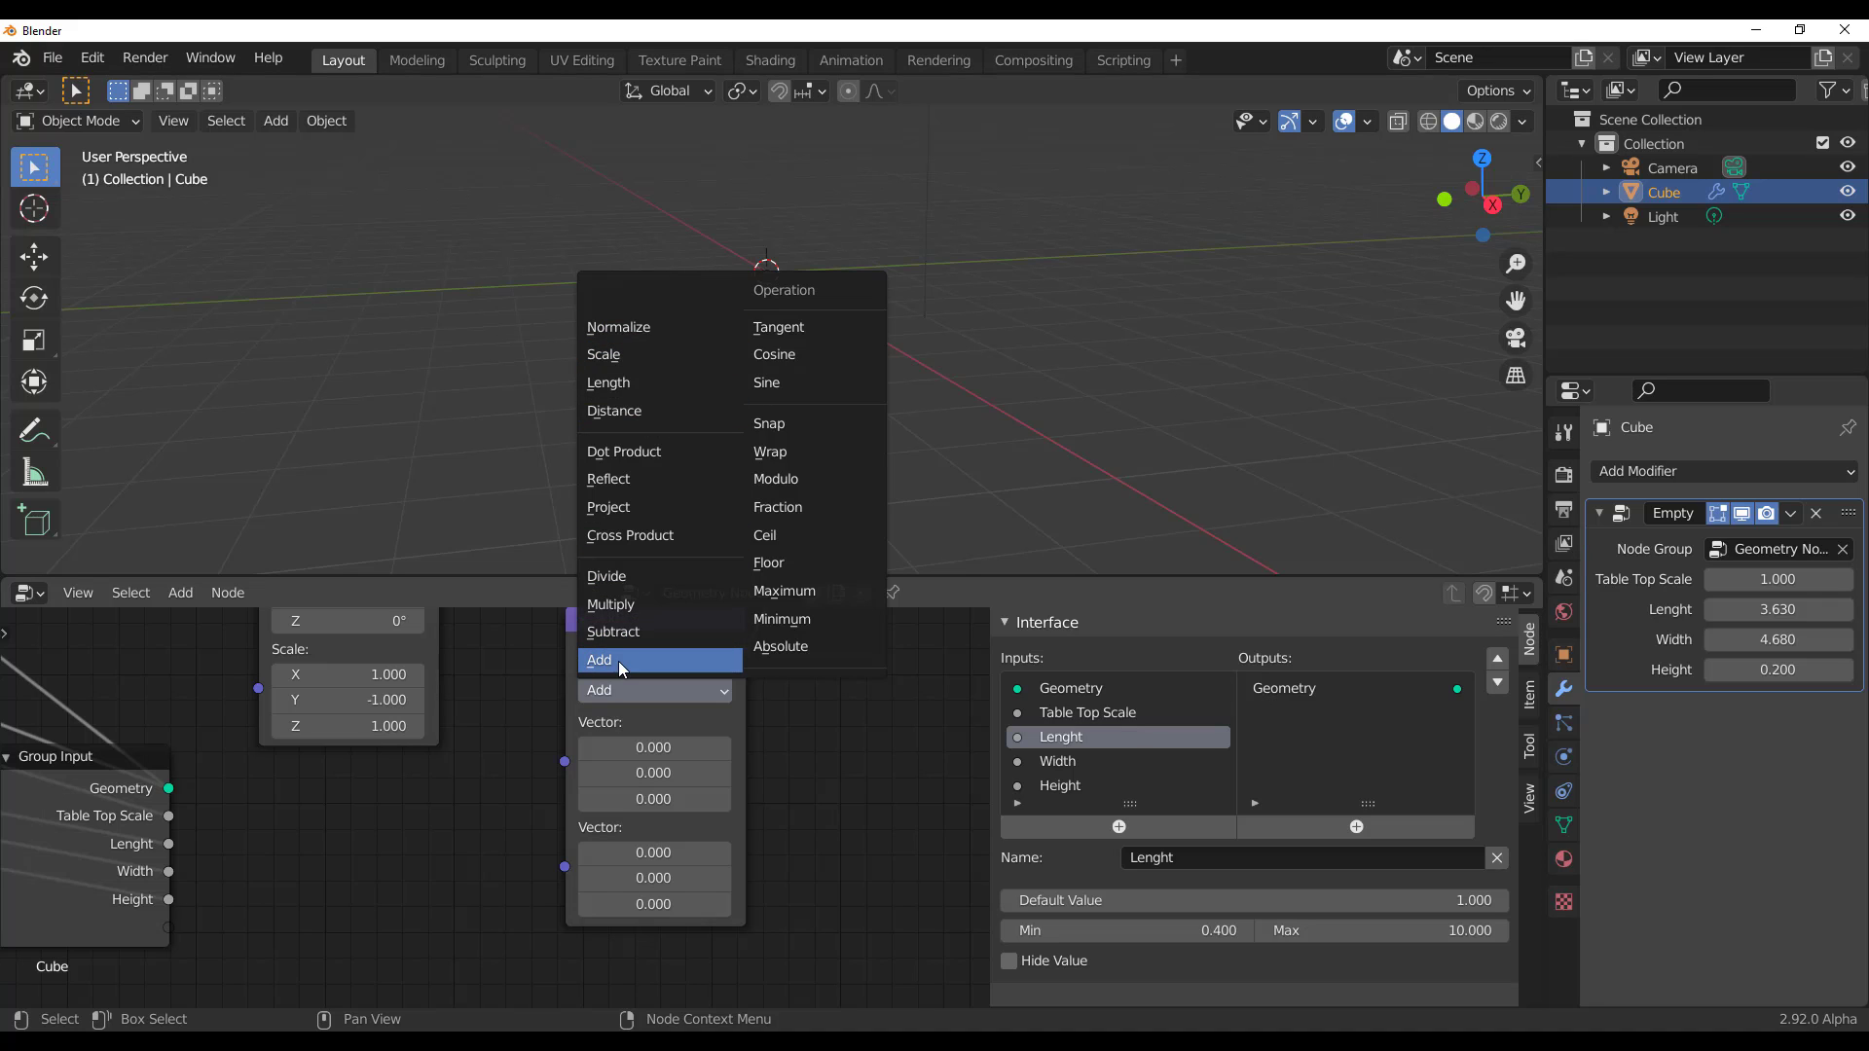
click(627, 357)
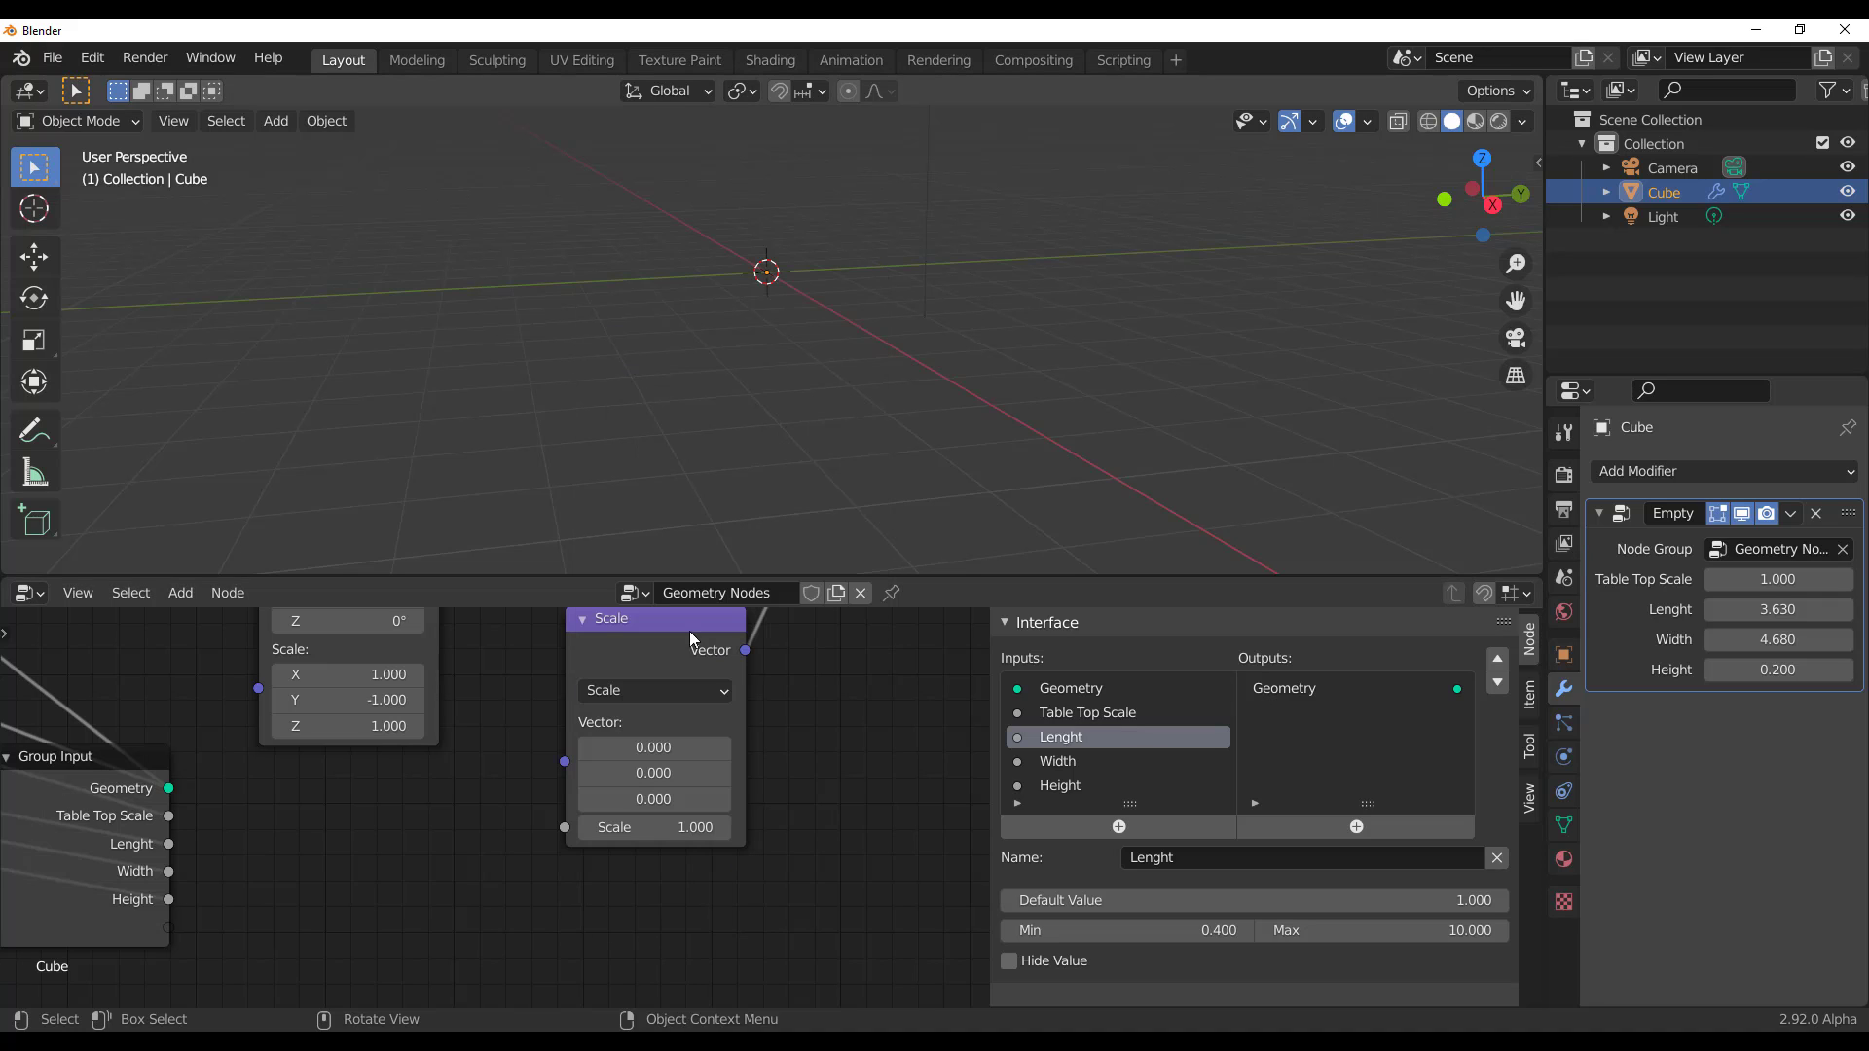
middle_drag(634, 893, 742, 915)
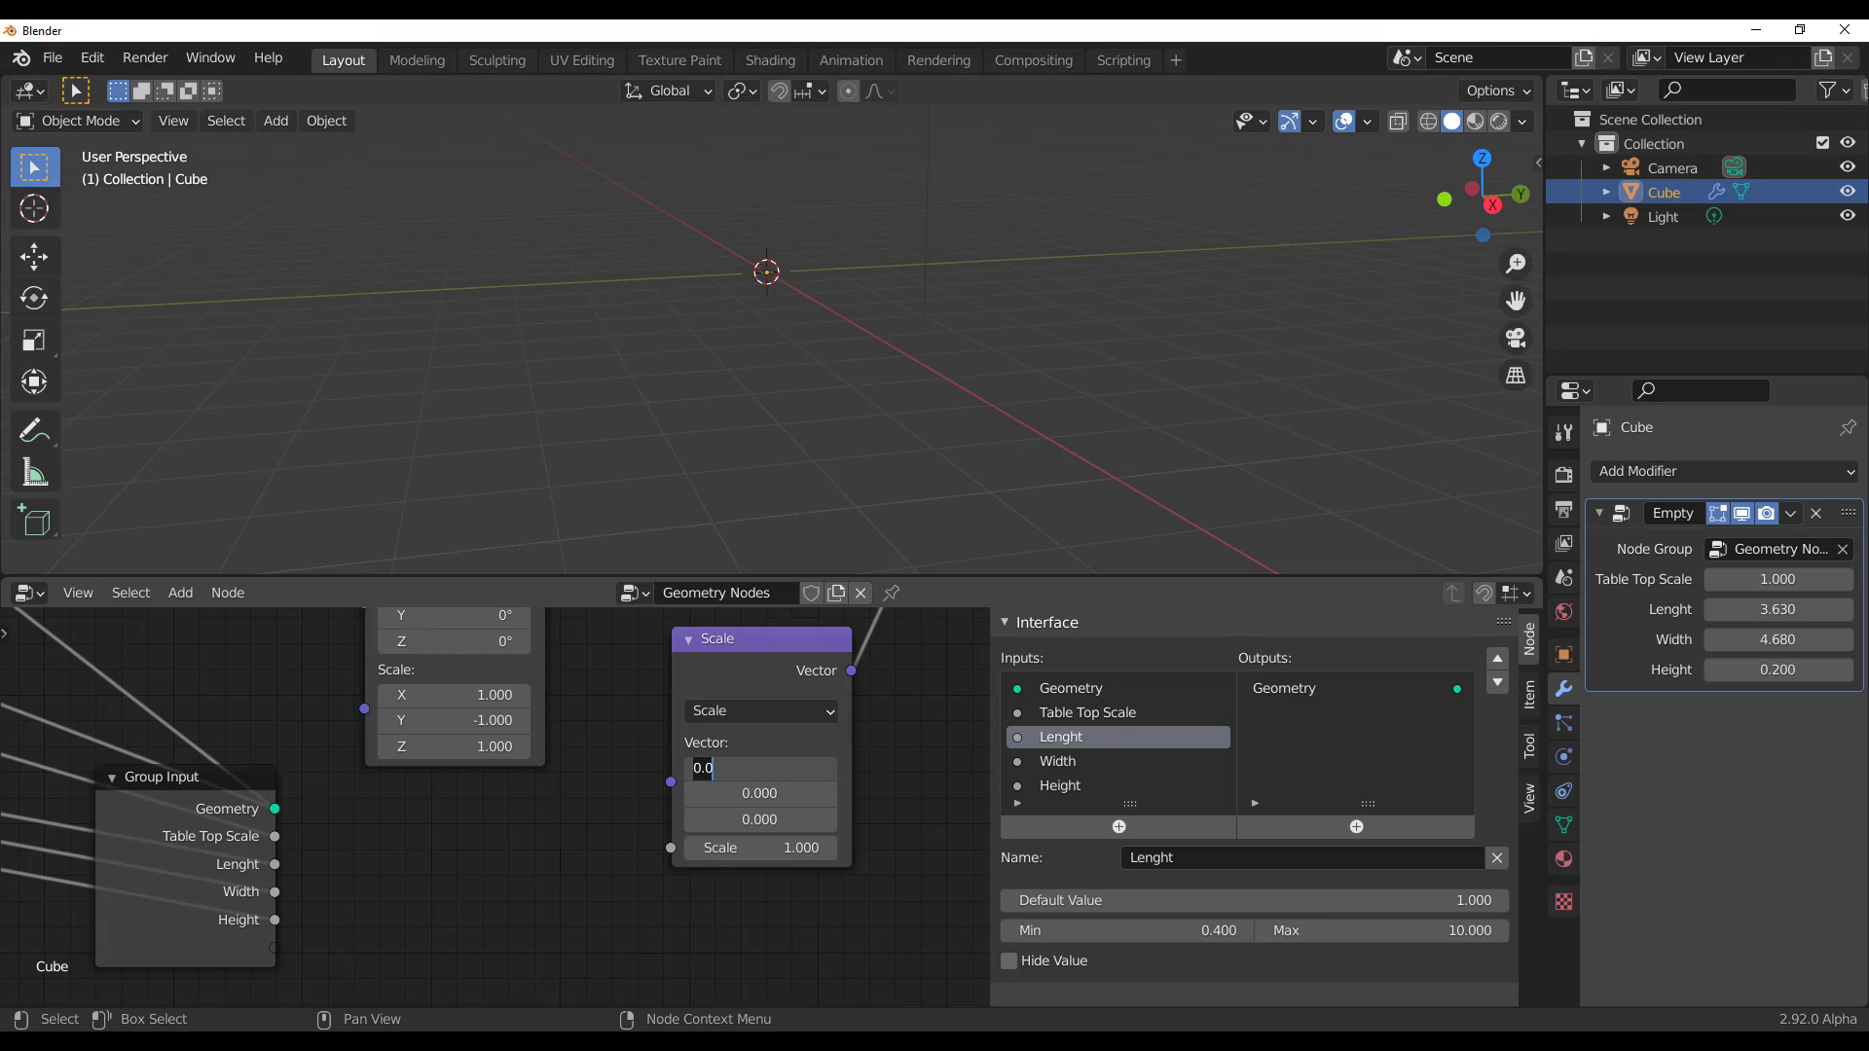
key(Tab)
text(1)
key(Return)
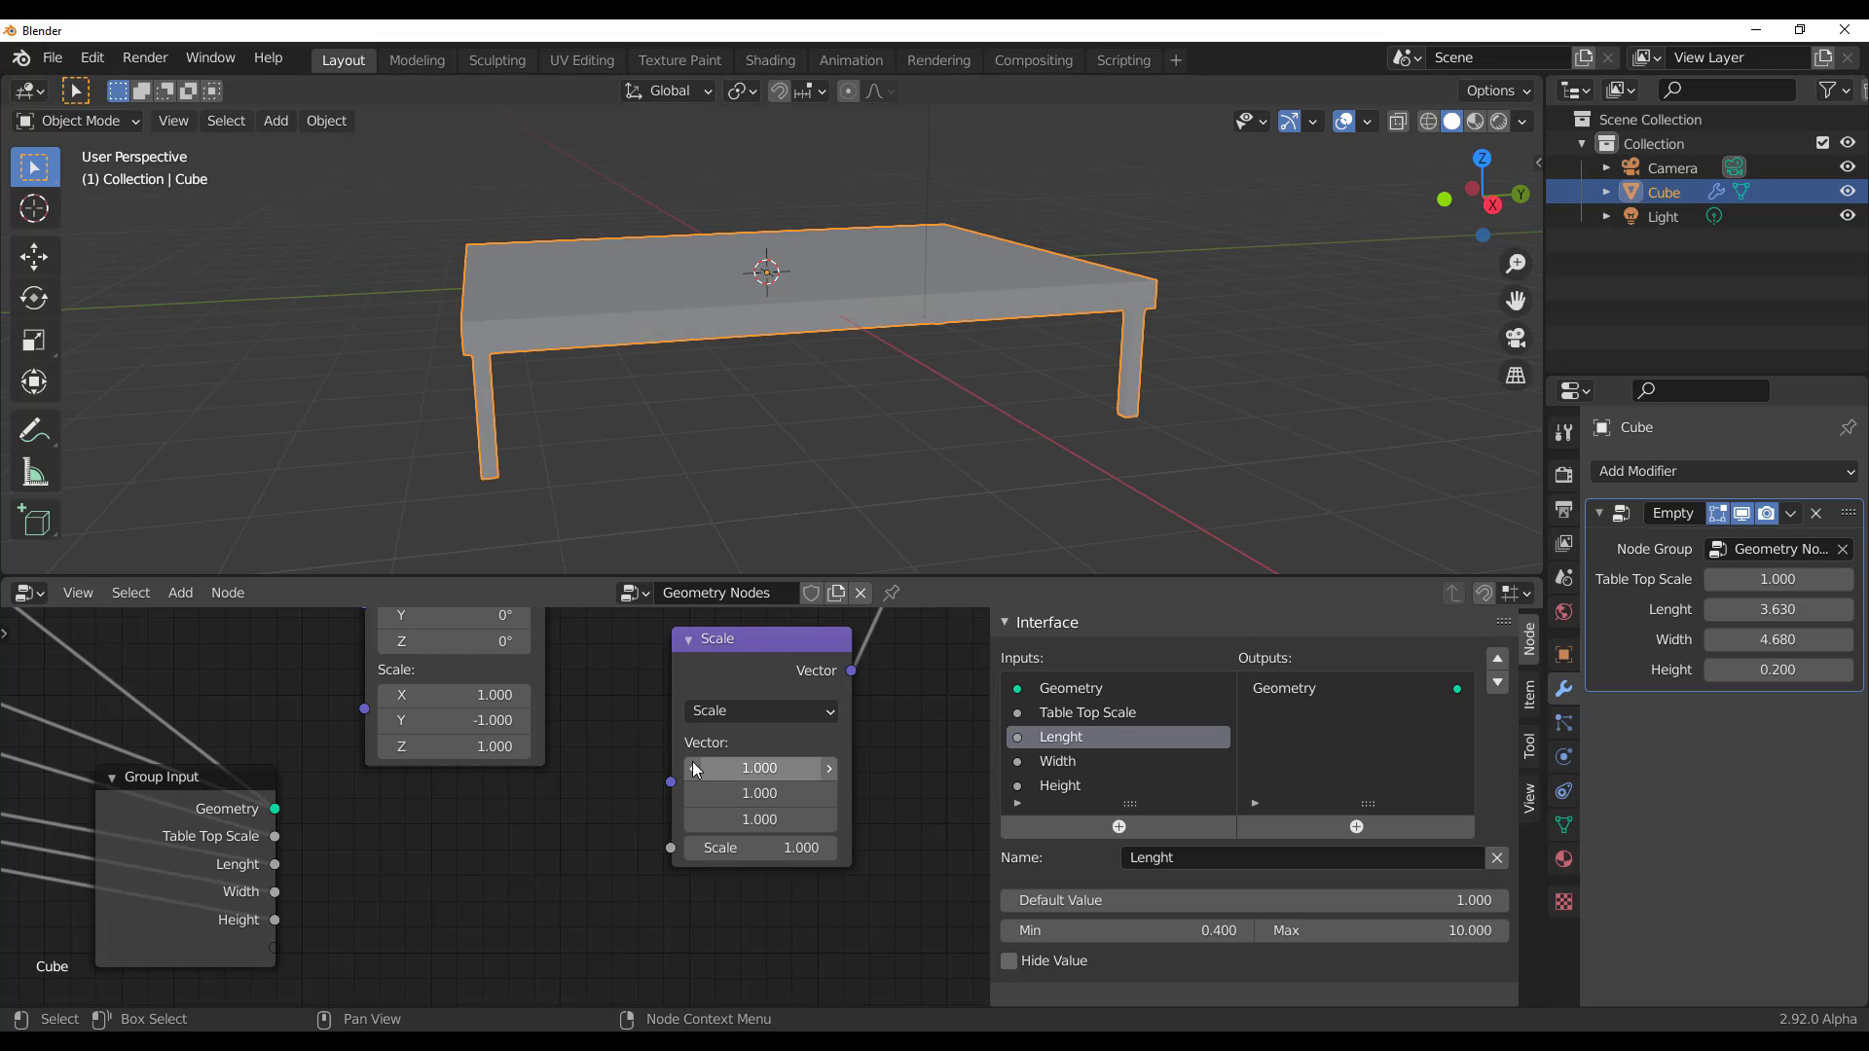
Expose the Vector Math node's Scale factor as a new group input and rename that input Table Scale
drag(671, 847, 279, 948)
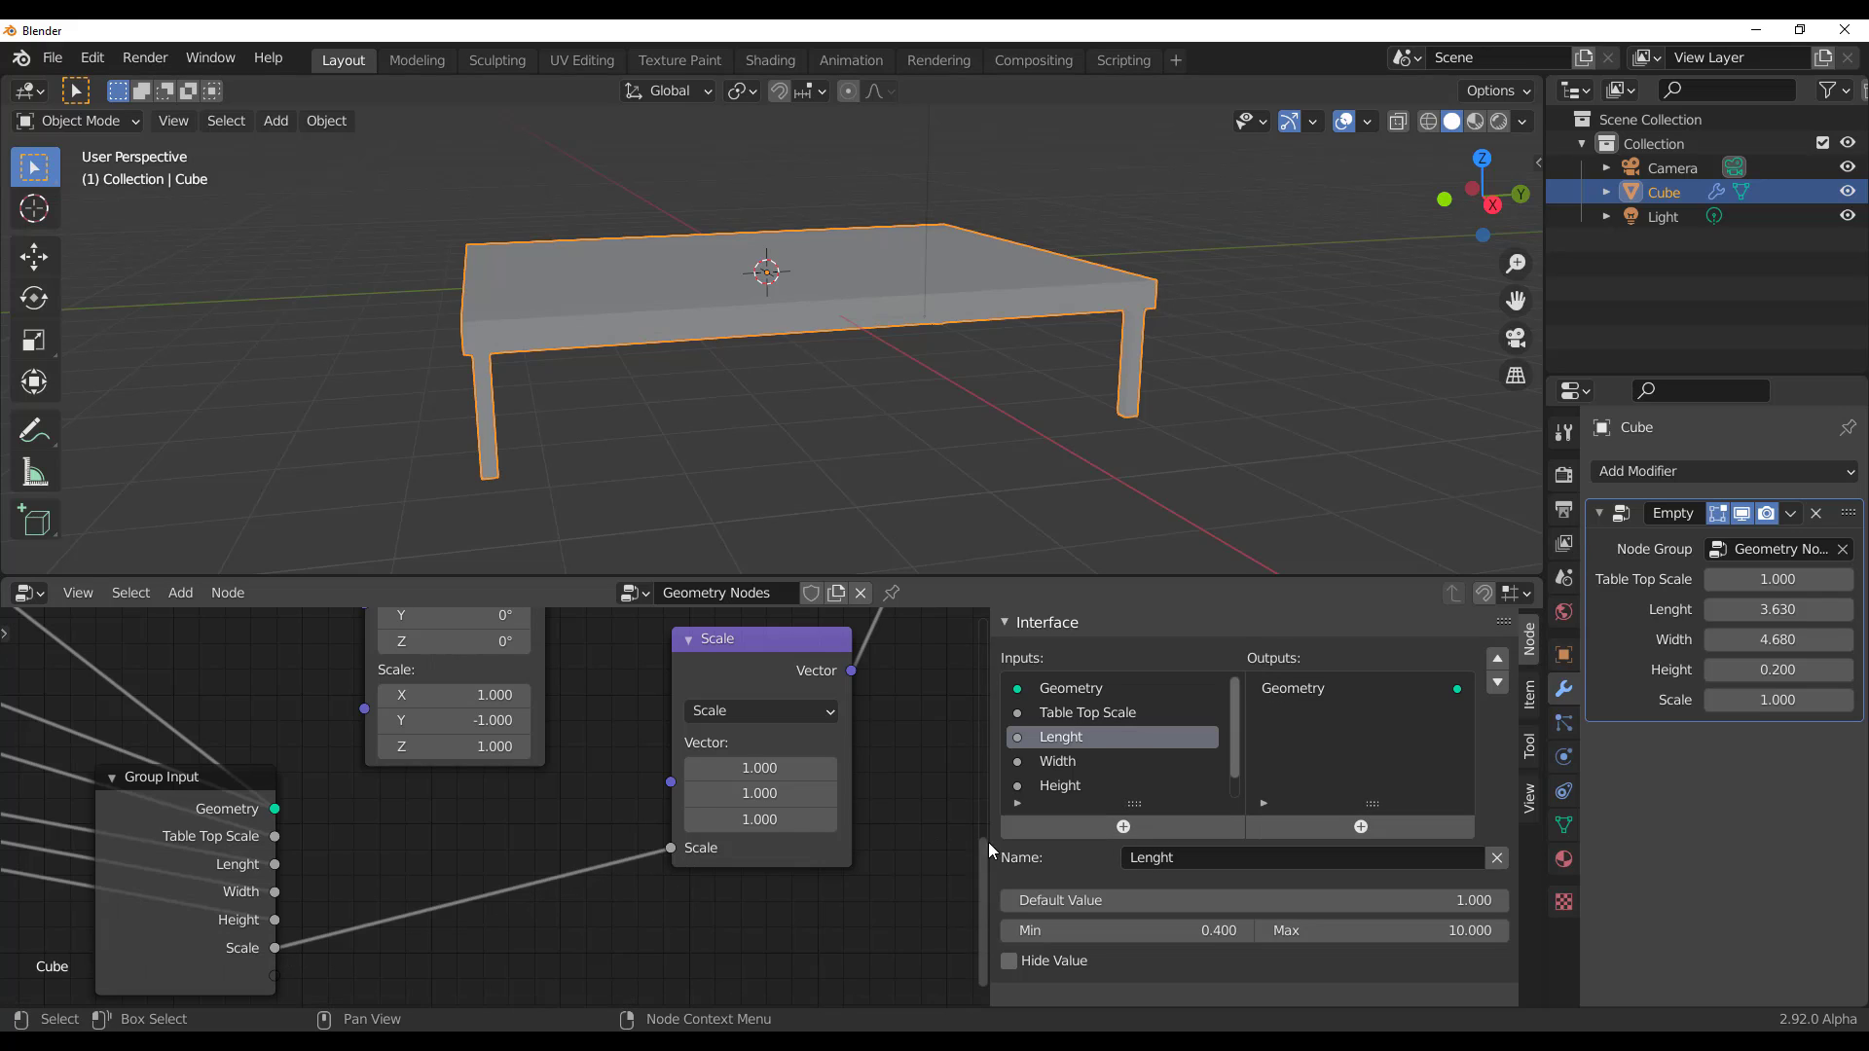
scroll(1170, 785, down, 1)
click(1079, 786)
click(1147, 857)
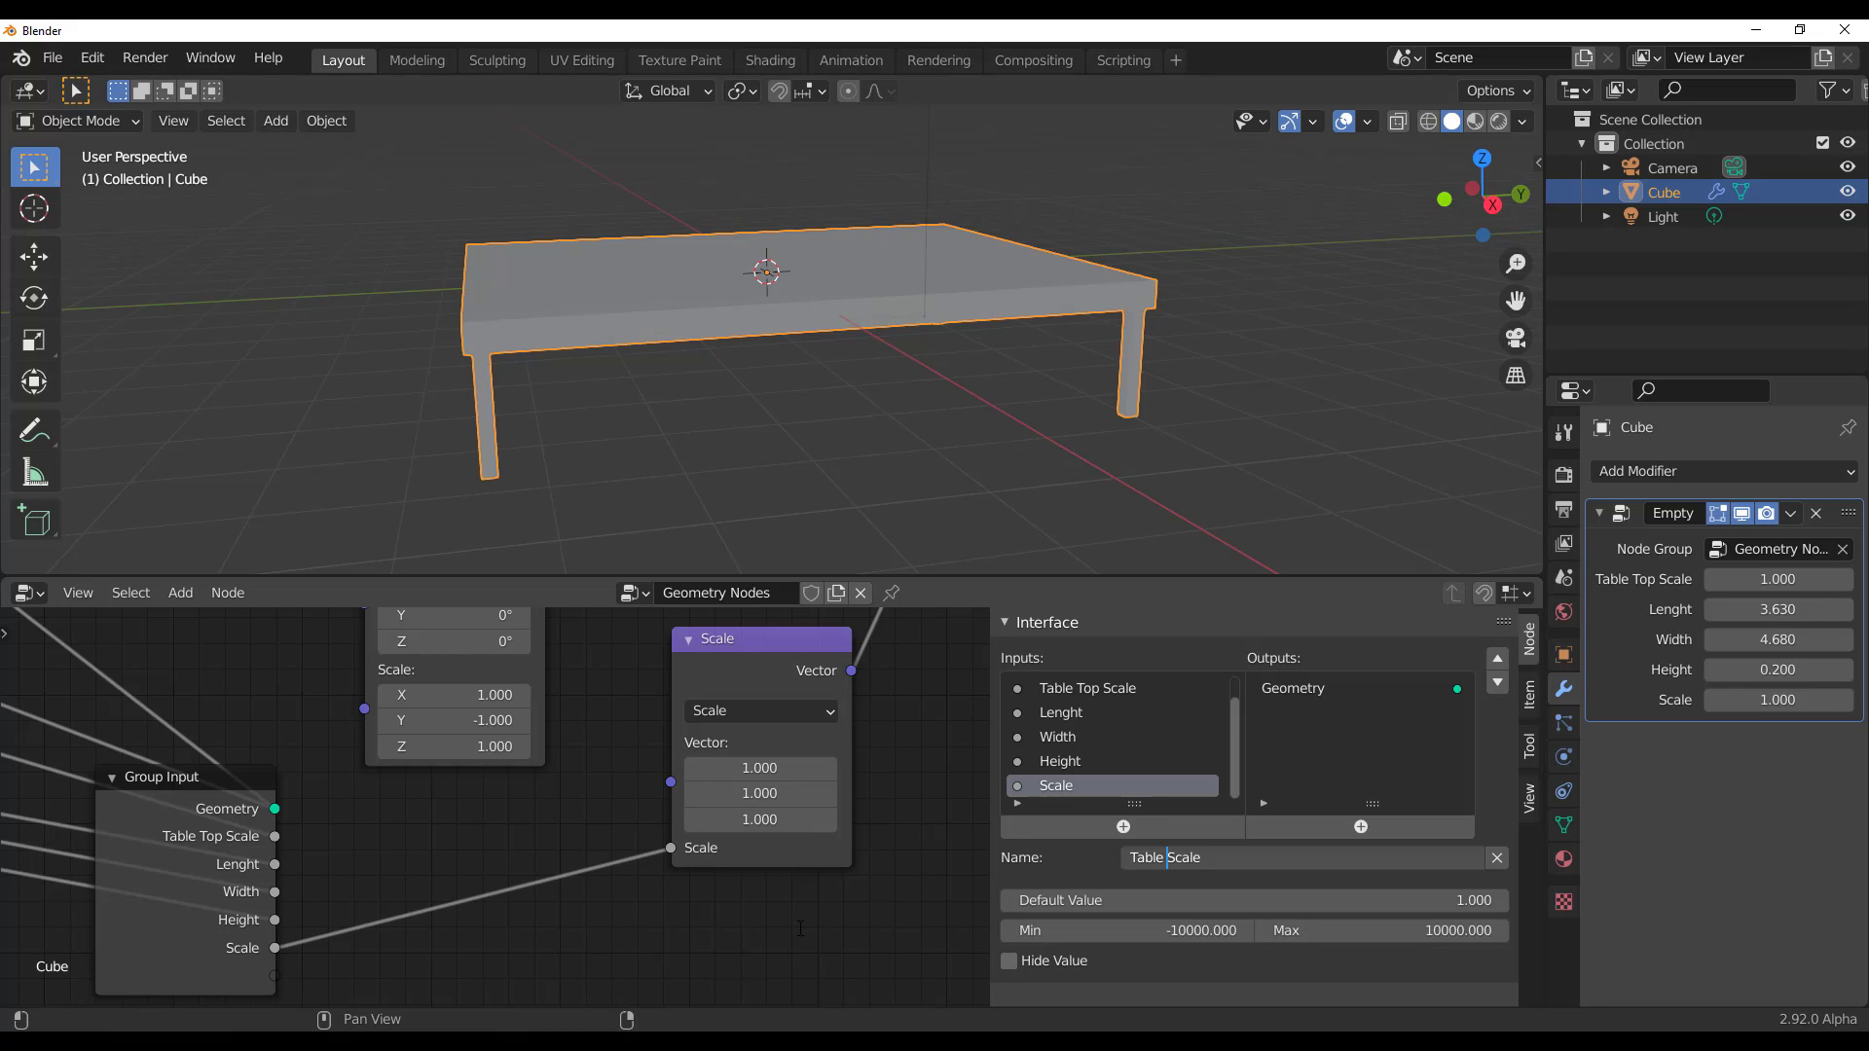
text(Table)
key(Return)
Enlarge the 3D viewport over the node editor and view the table from below and above
middle_drag(1081, 487, 1187, 429)
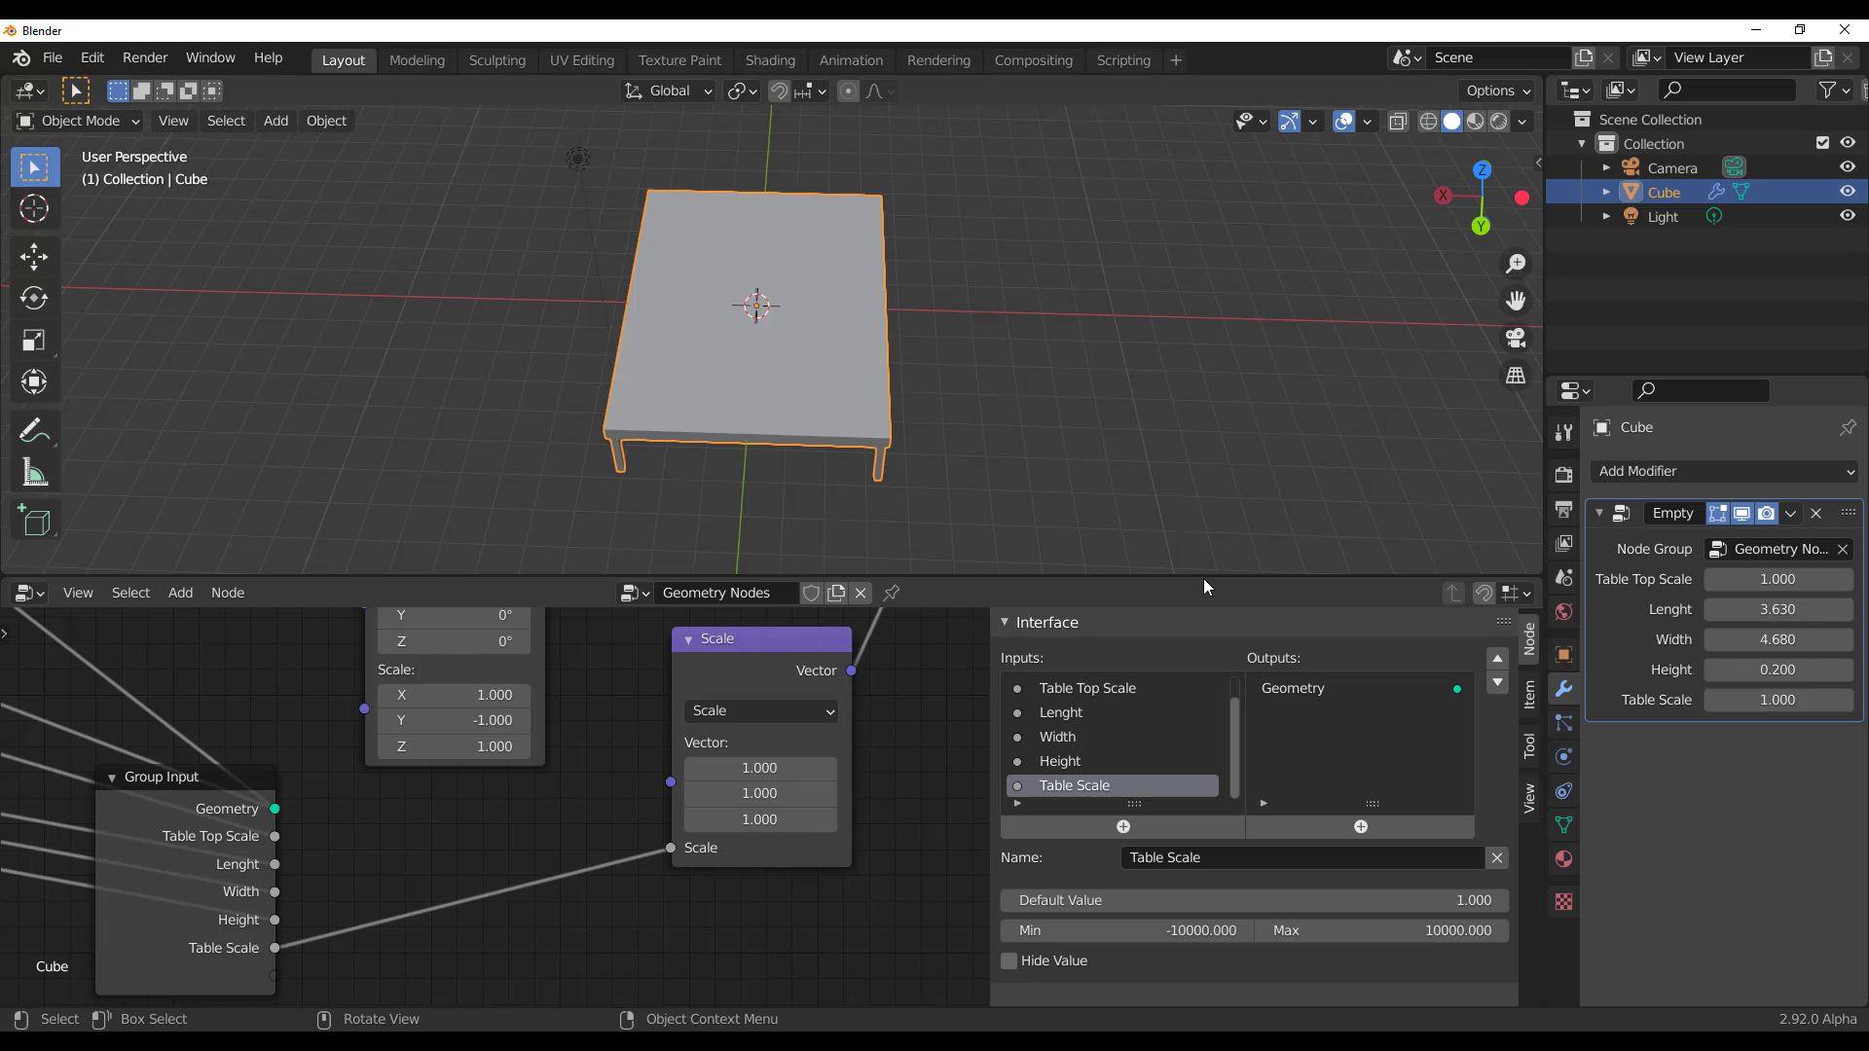
drag(1203, 576, 1181, 852)
middle_drag(906, 681, 596, 534)
scroll(752, 570, up, 4)
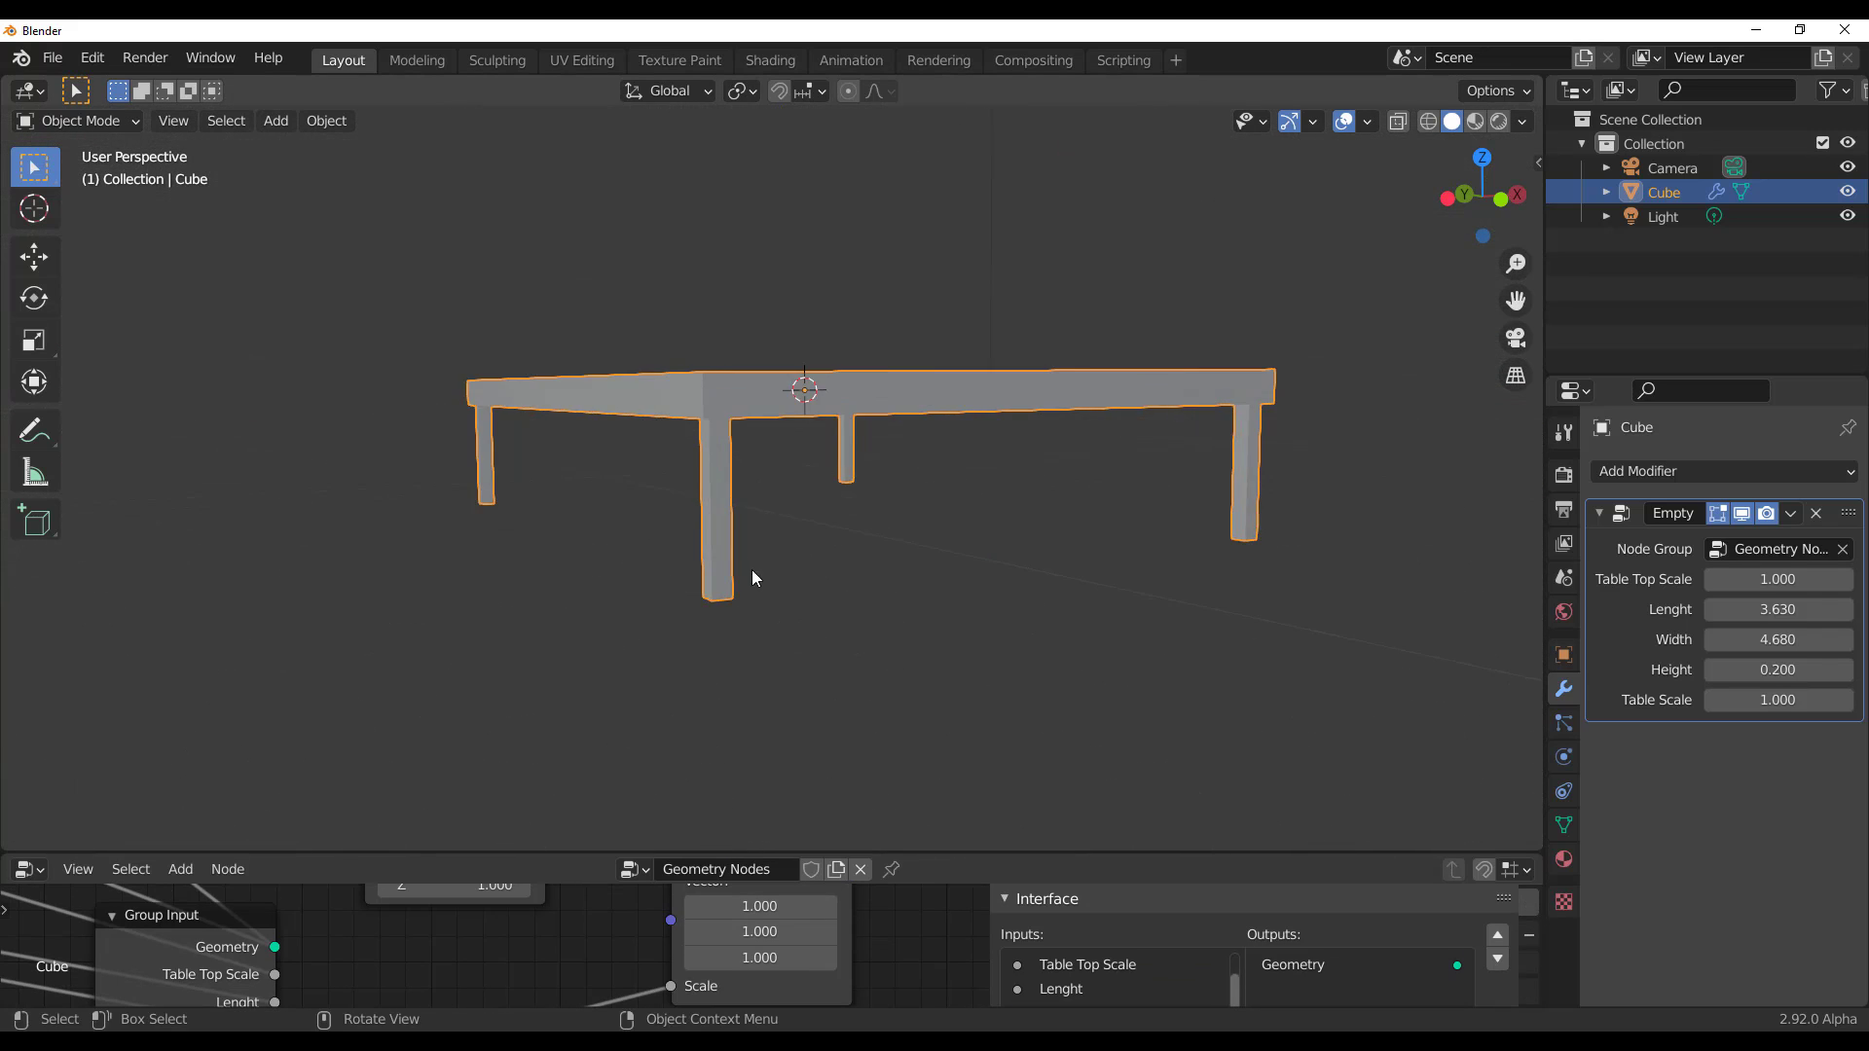
scroll(751, 578, down, 3)
middle_drag(751, 578, 1502, 680)
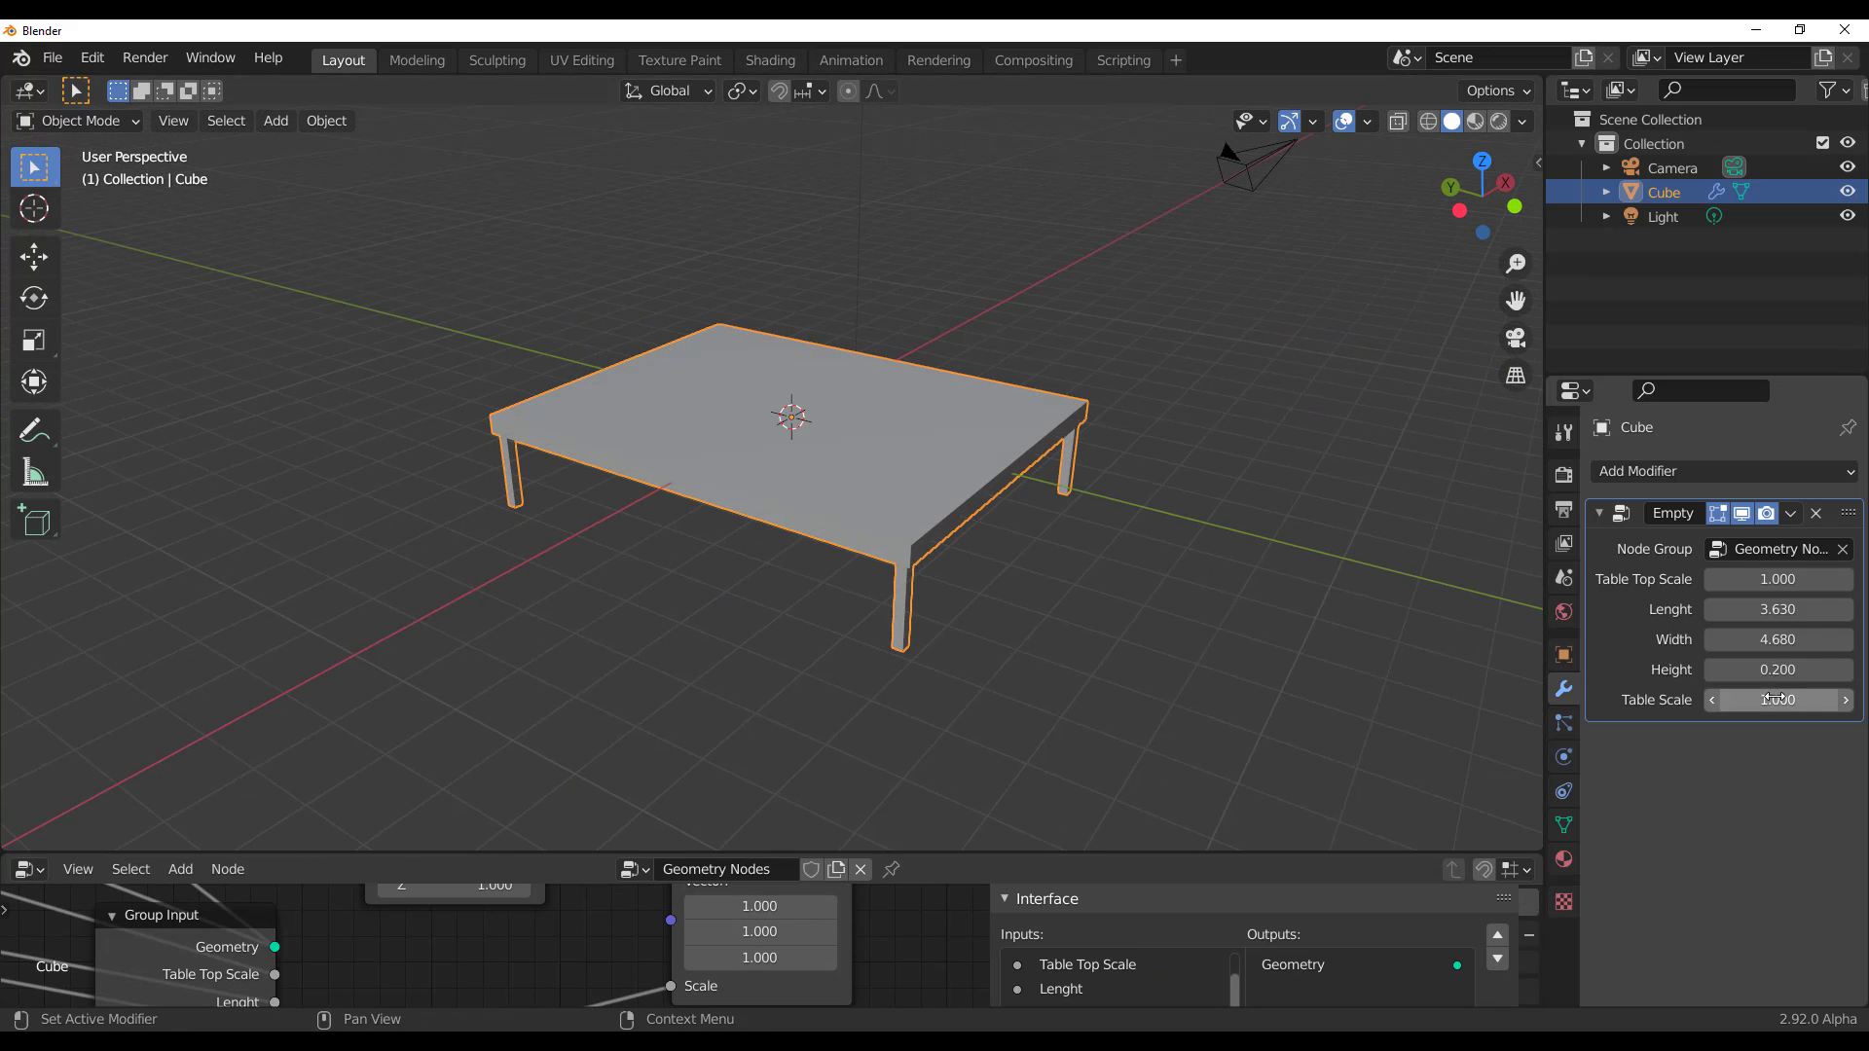
Test the modifier's Table Scale at 18.39 and reset it to 1
drag(1773, 699, 1845, 698)
scroll(1059, 587, down, 6)
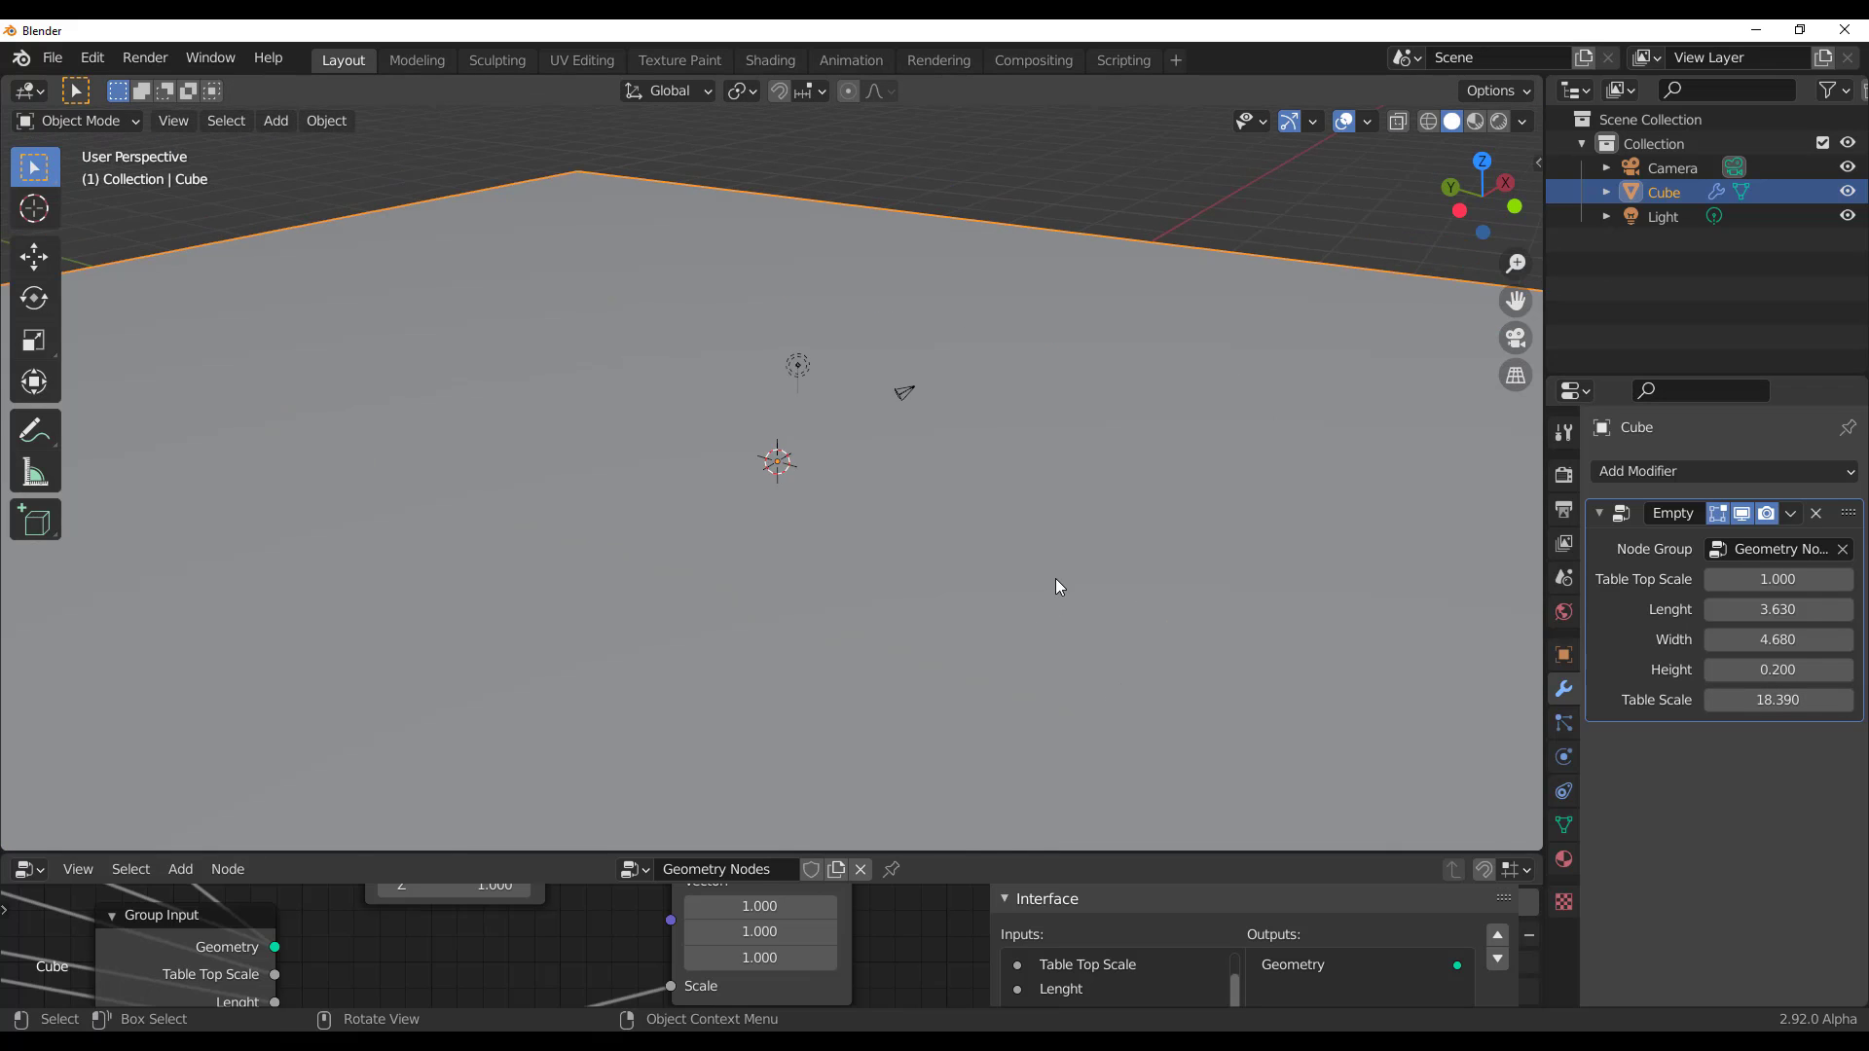
scroll(1055, 578, down, 5)
middle_drag(1055, 578, 872, 547)
scroll(872, 547, up, 4)
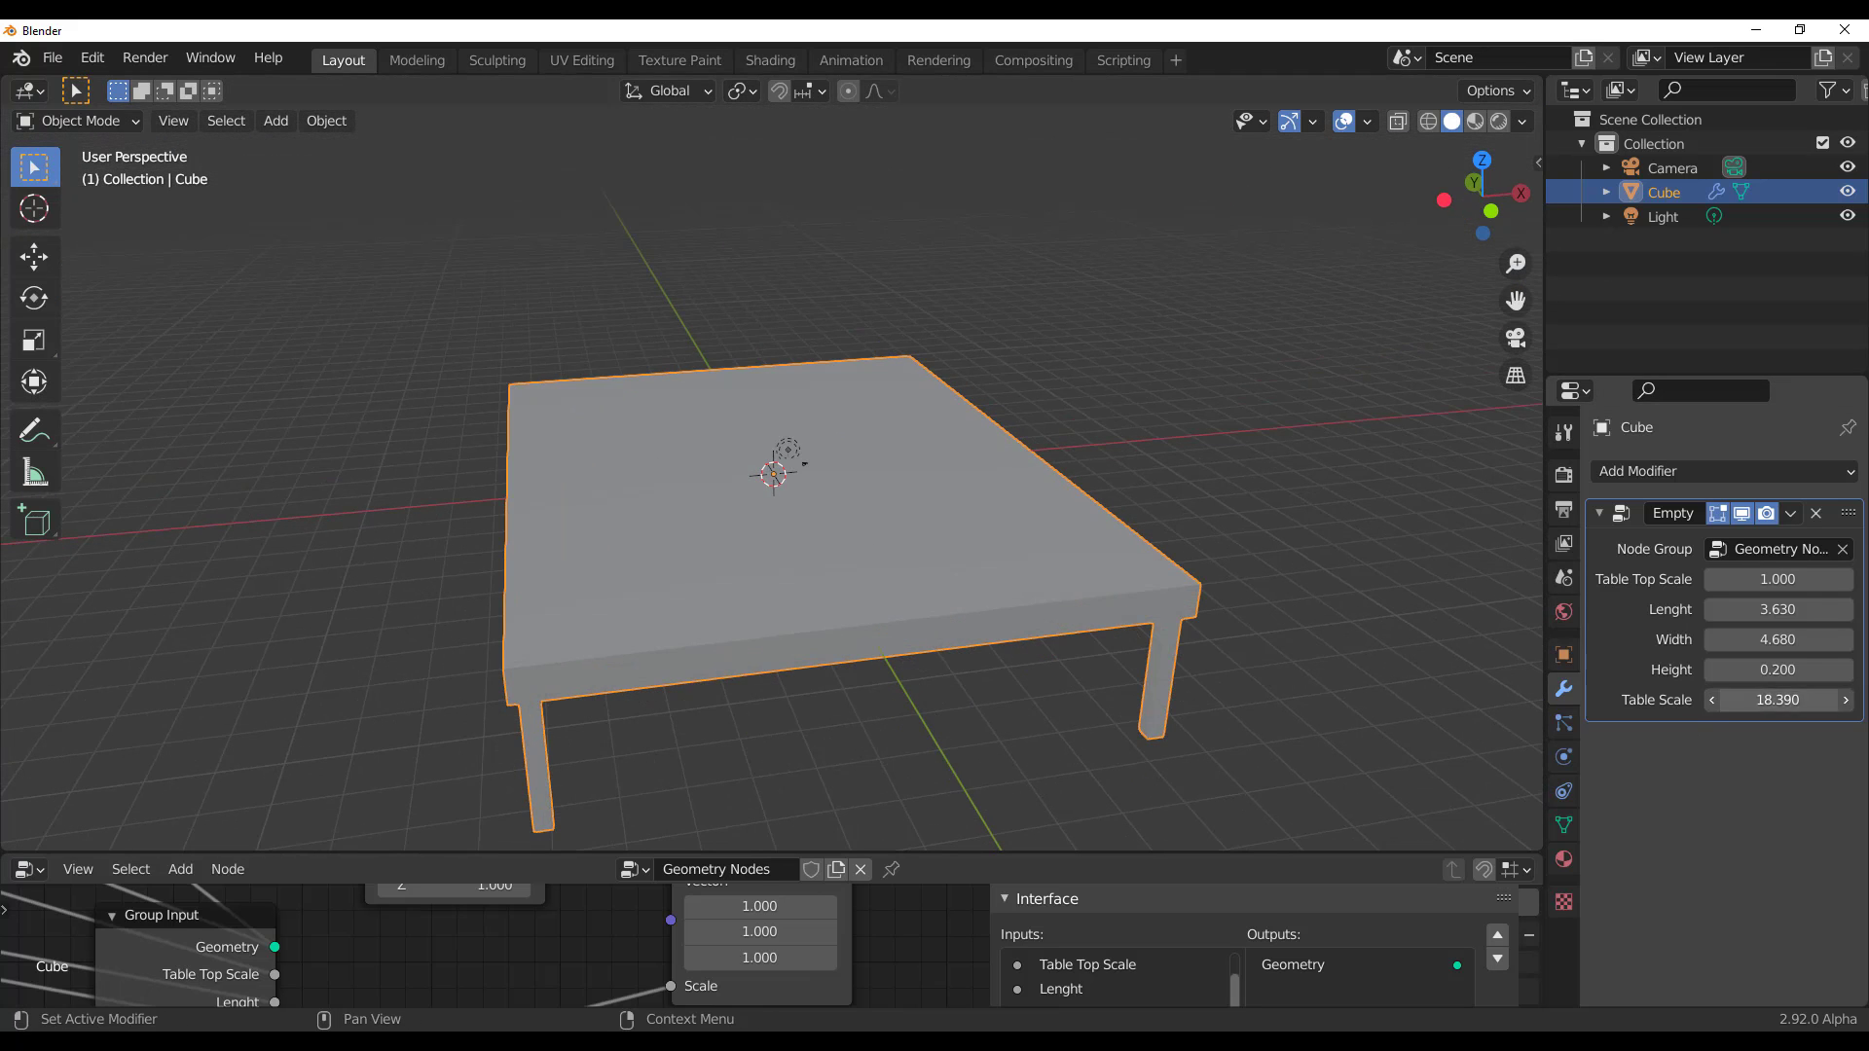
text(1)
key(Return)
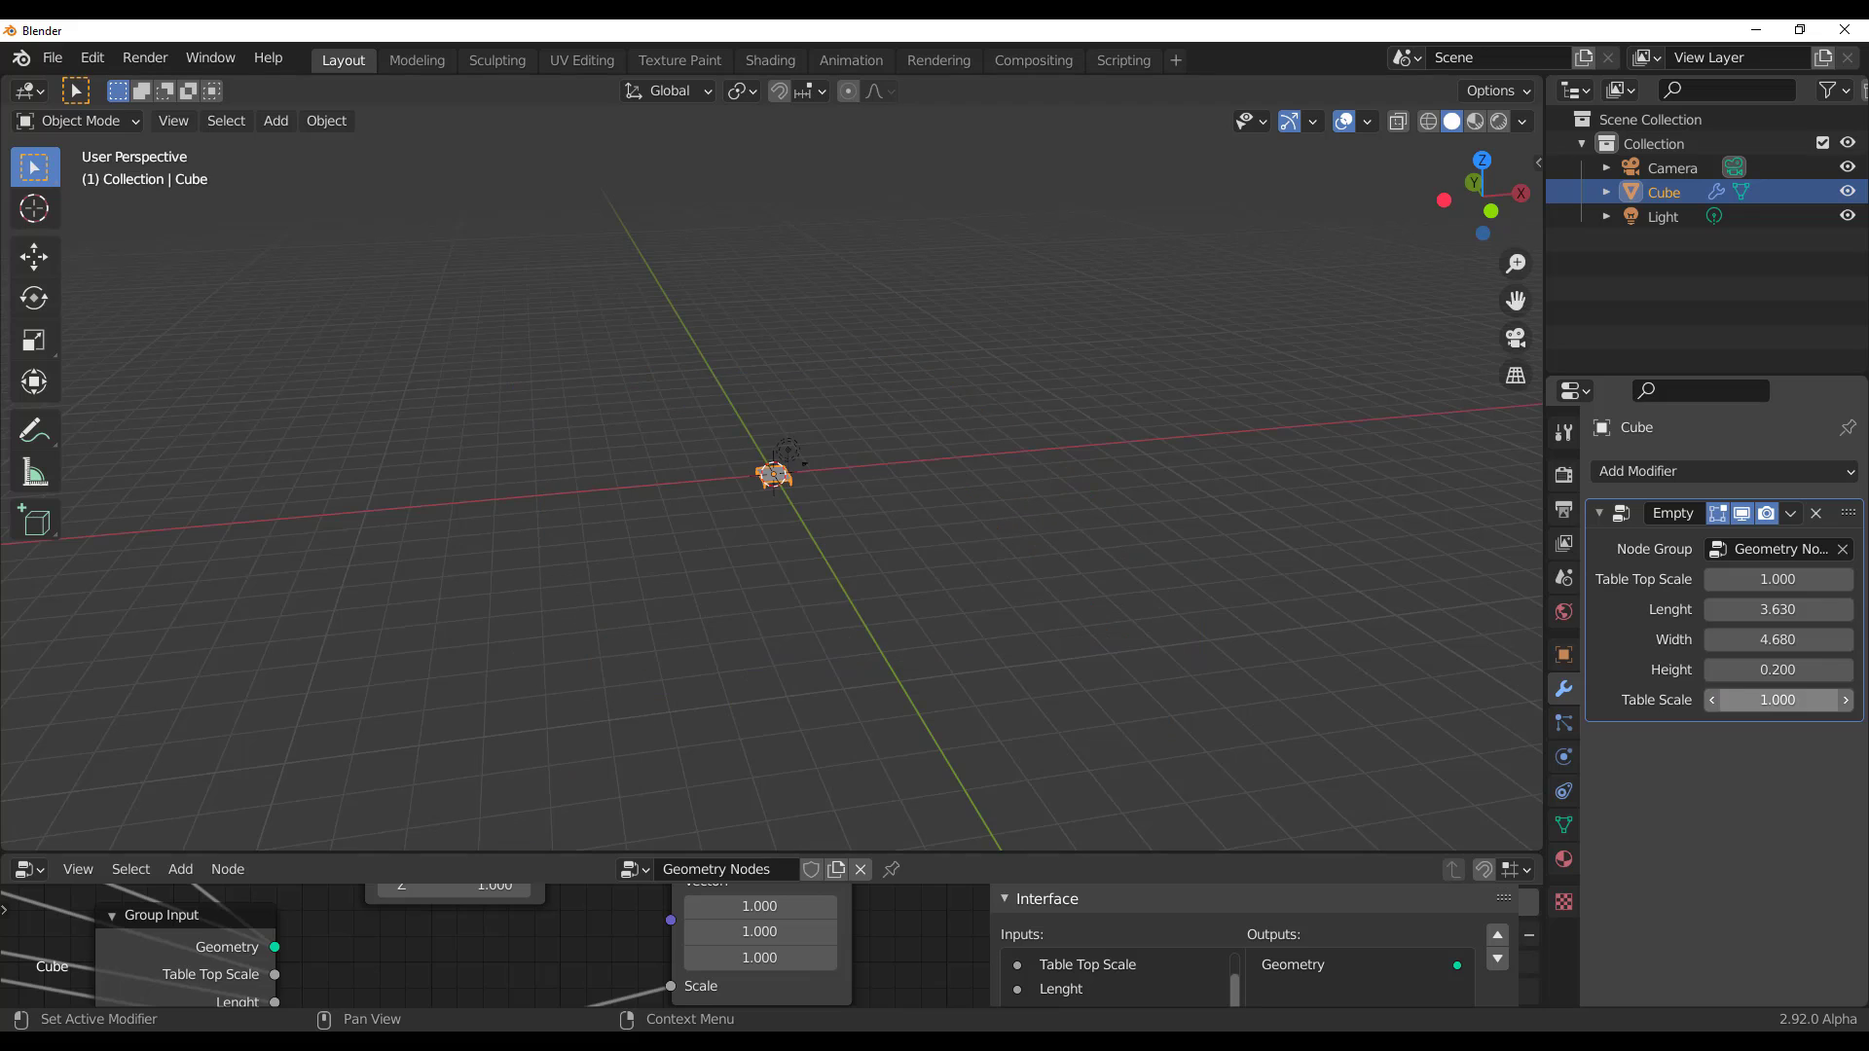
Adjust the table in the modifier to Table Top Scale 1.04, Lenght 5.26 and Width 3.93
middle_drag(983, 539, 977, 447)
scroll(972, 448, up, 5)
scroll(972, 448, up, 3)
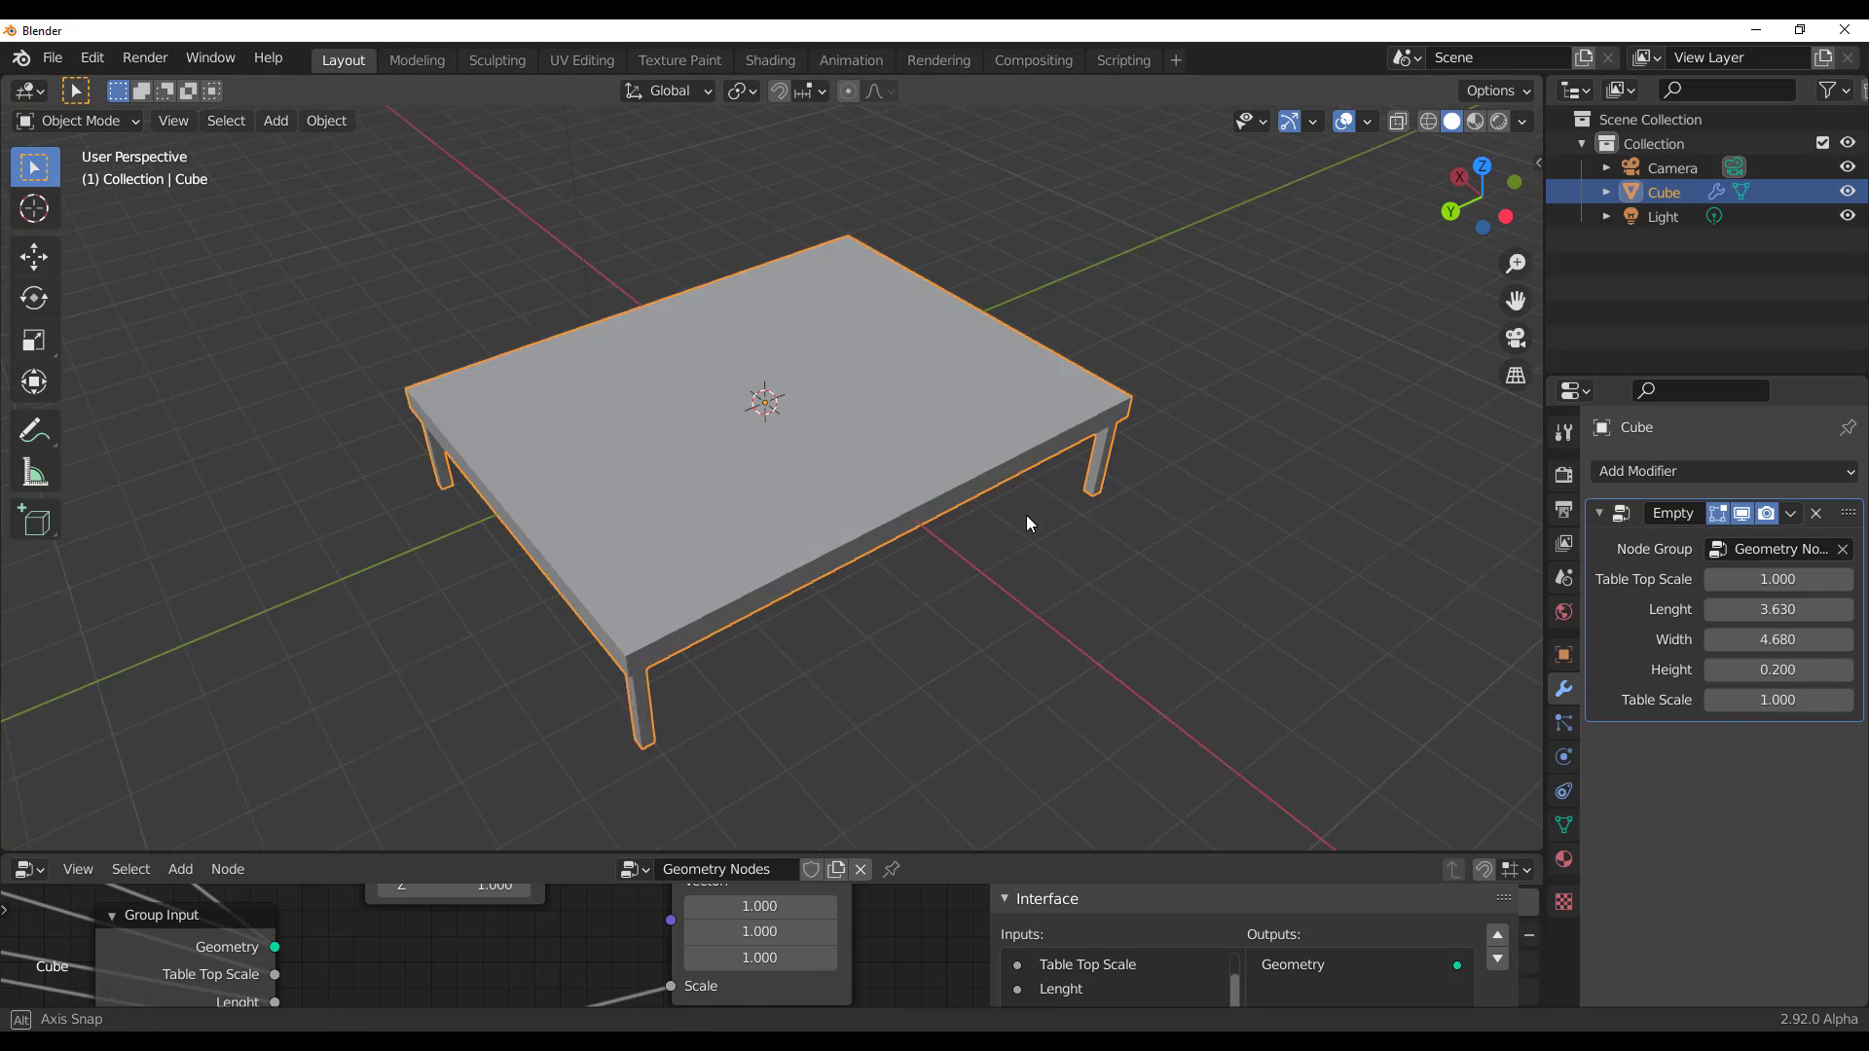
middle_drag(1026, 516, 890, 605)
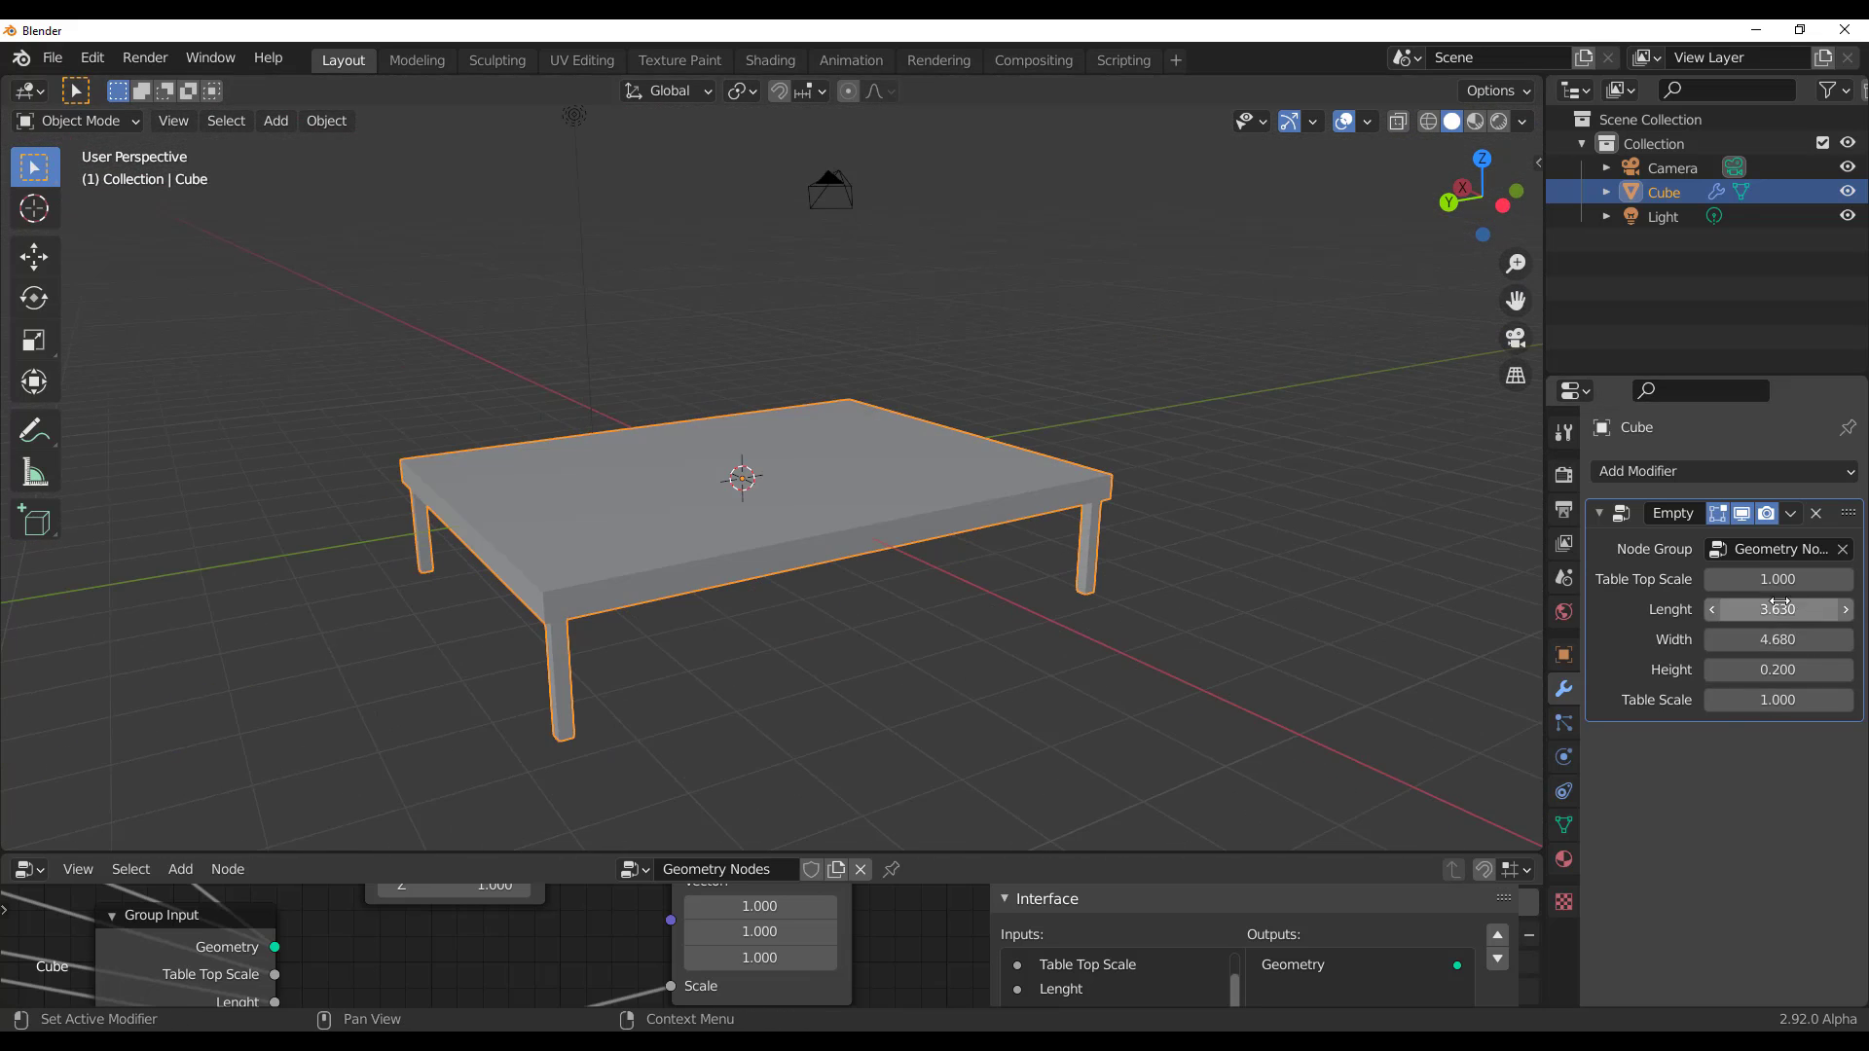
drag(1777, 579, 1813, 640)
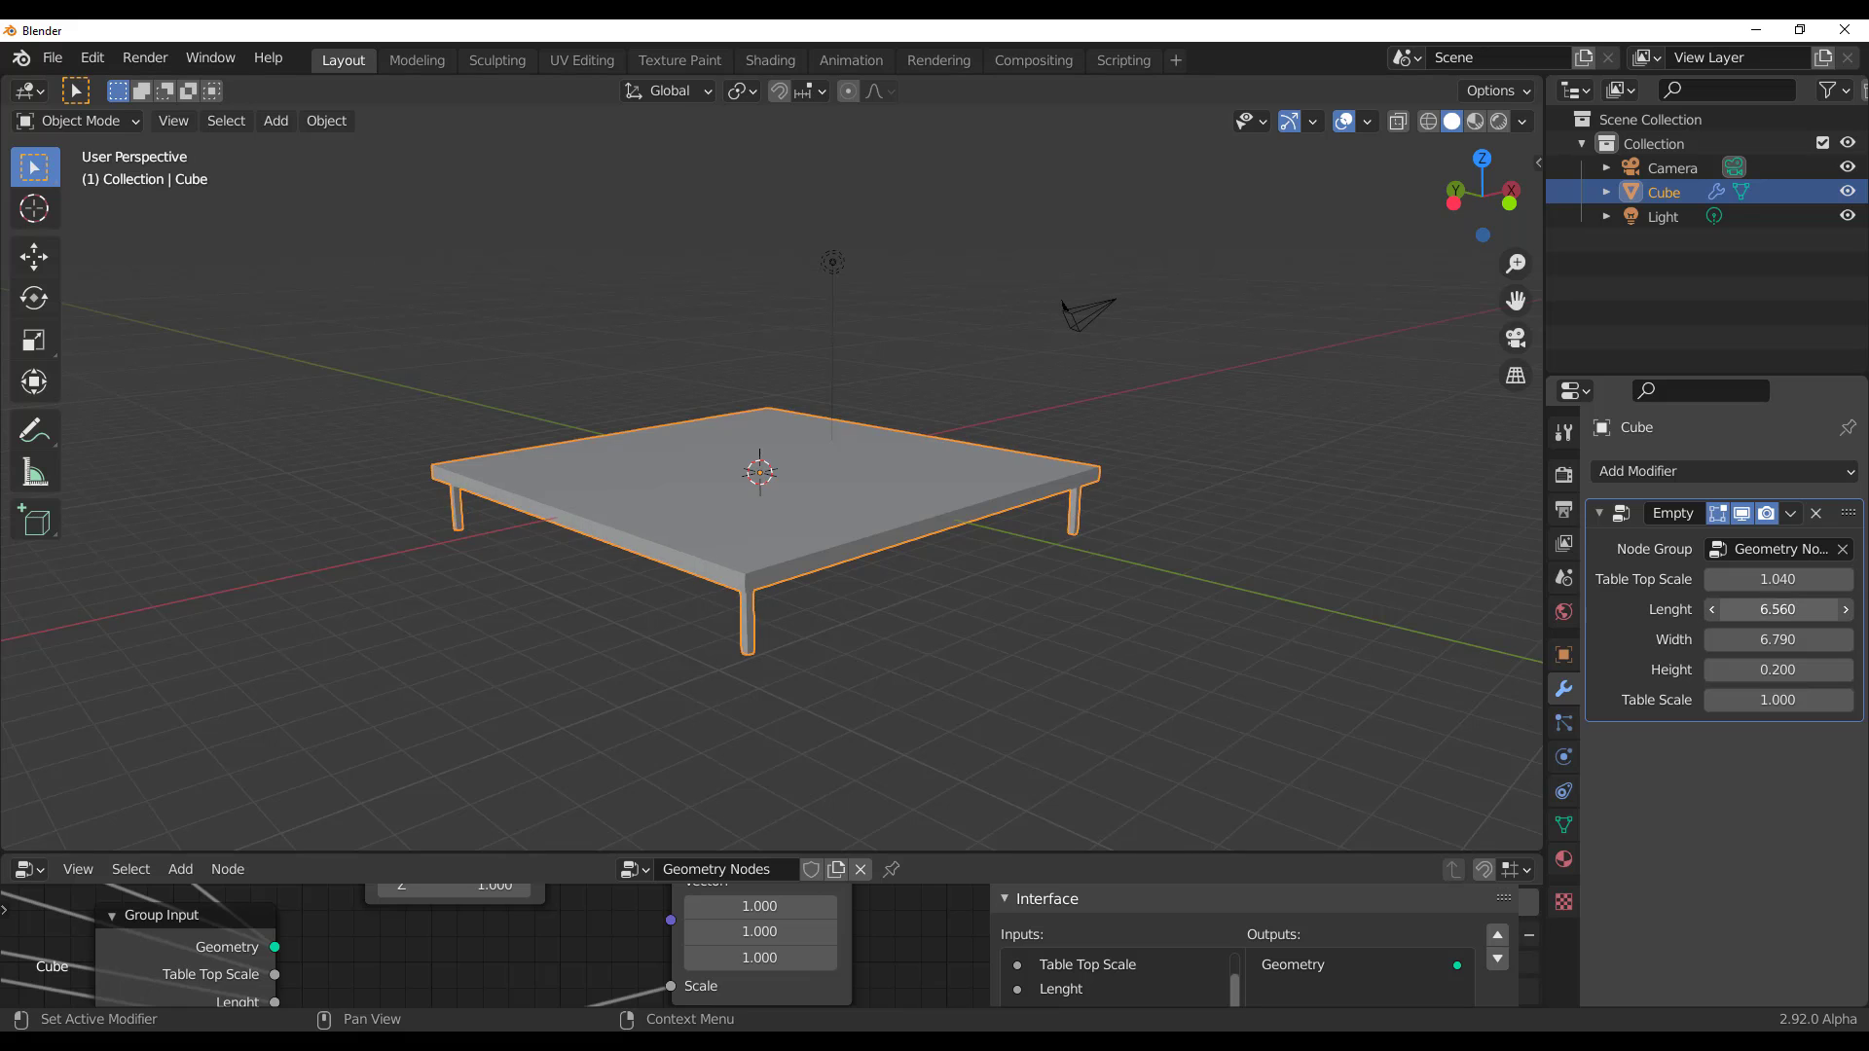
drag(1777, 609, 1791, 609)
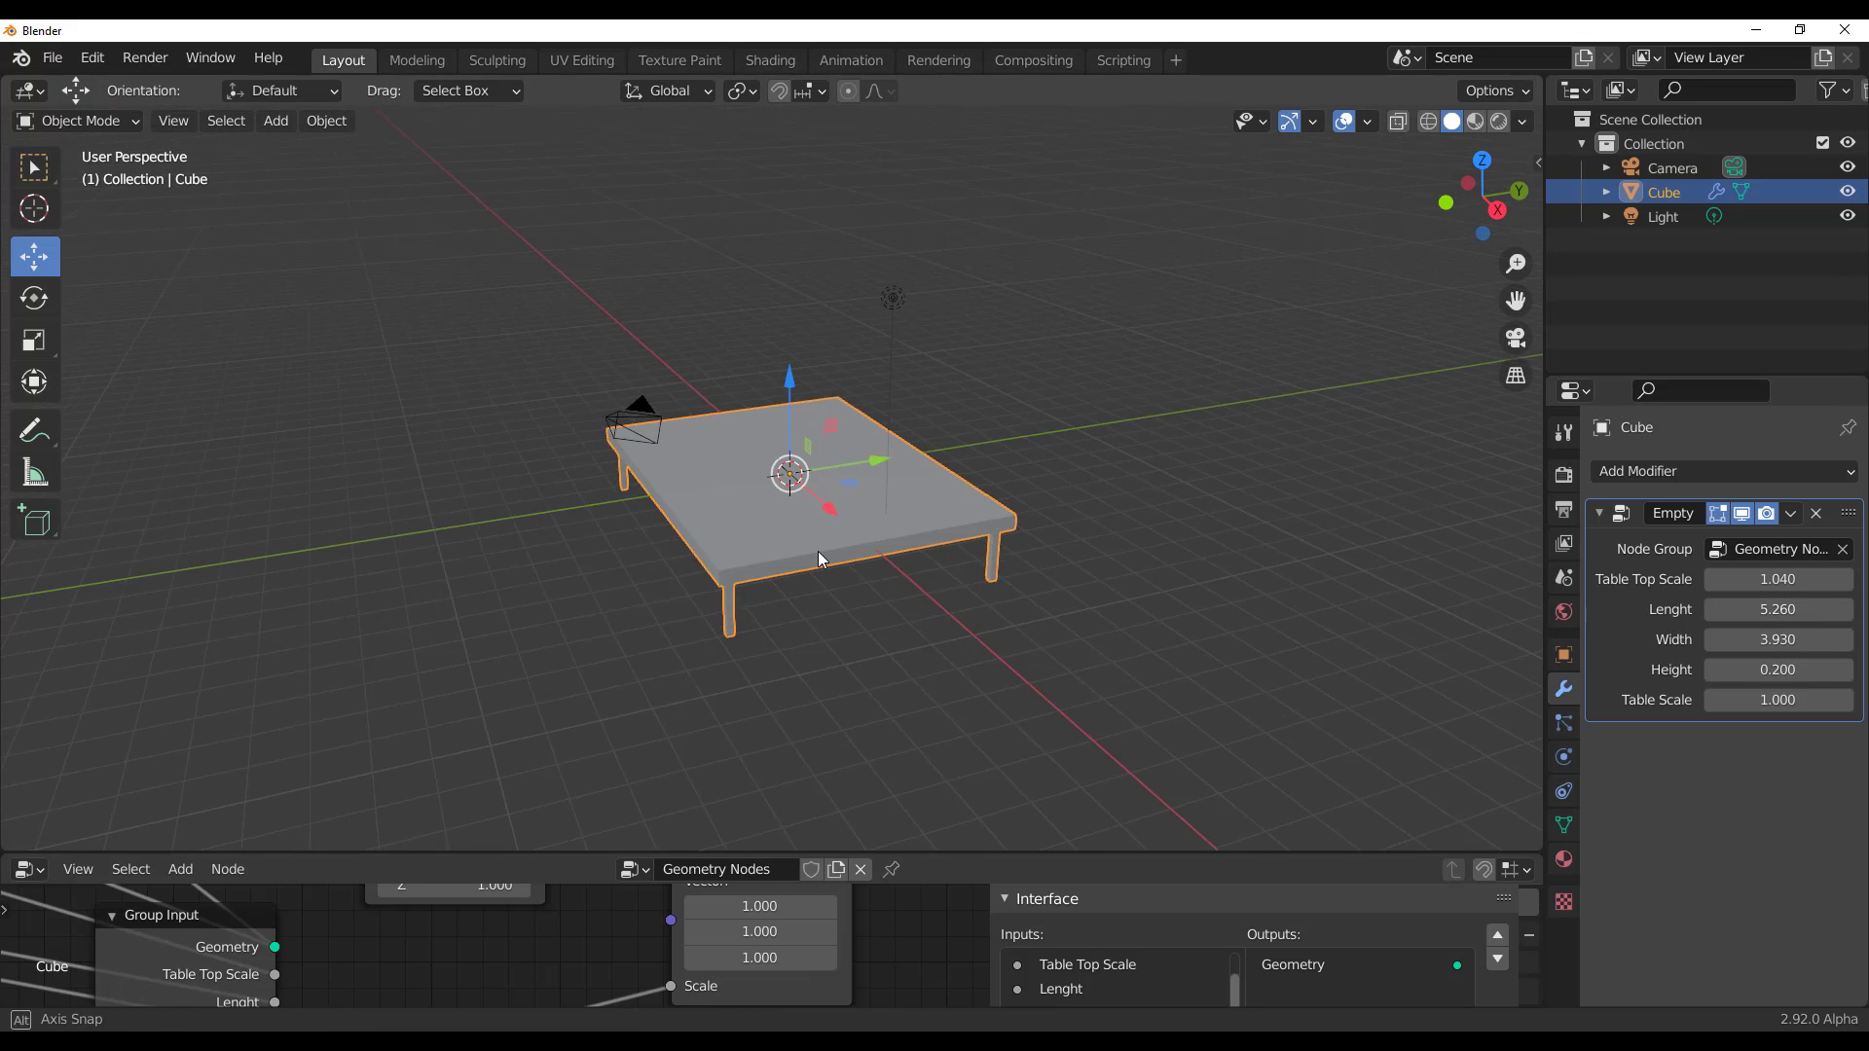
Duplicate the table beside the original and widen the copy through its modifier's Width input
key(shift+d)
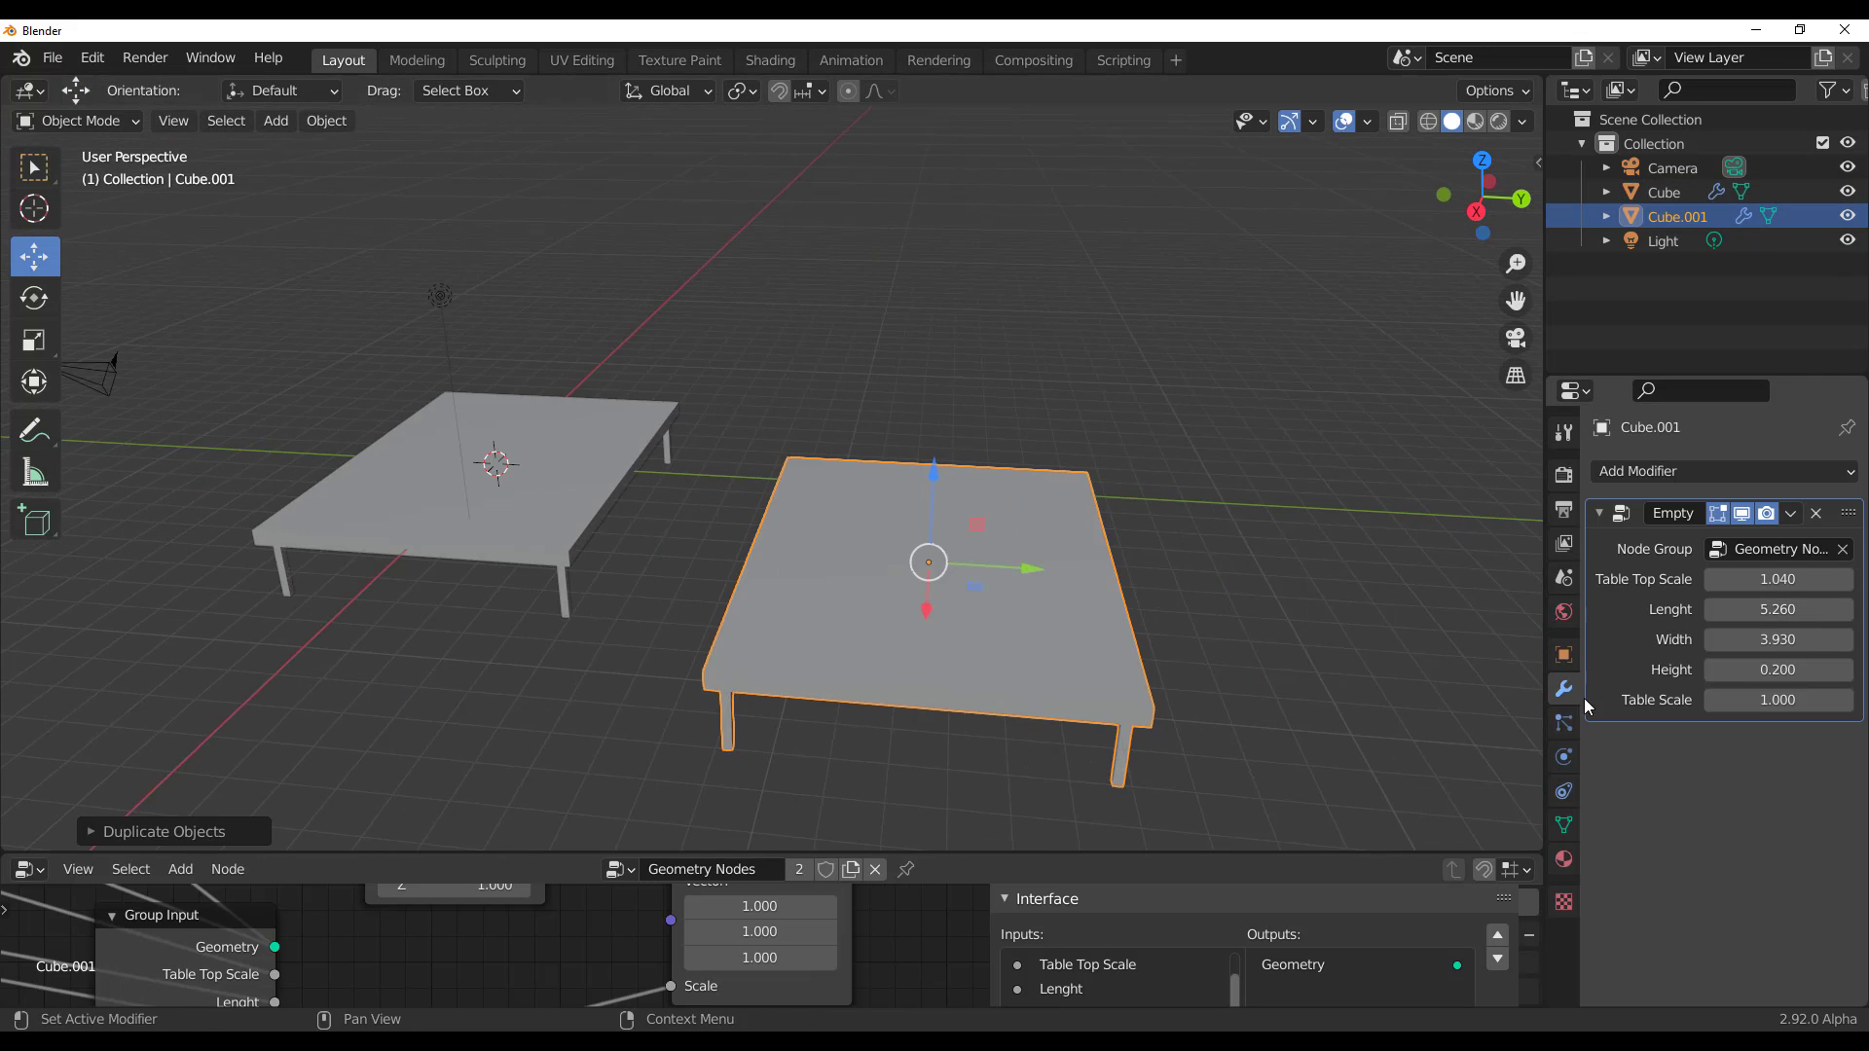
drag(1777, 640, 1797, 669)
Select the original table and thicken its top by setting the modifier's Height to 0.75
click(605, 413)
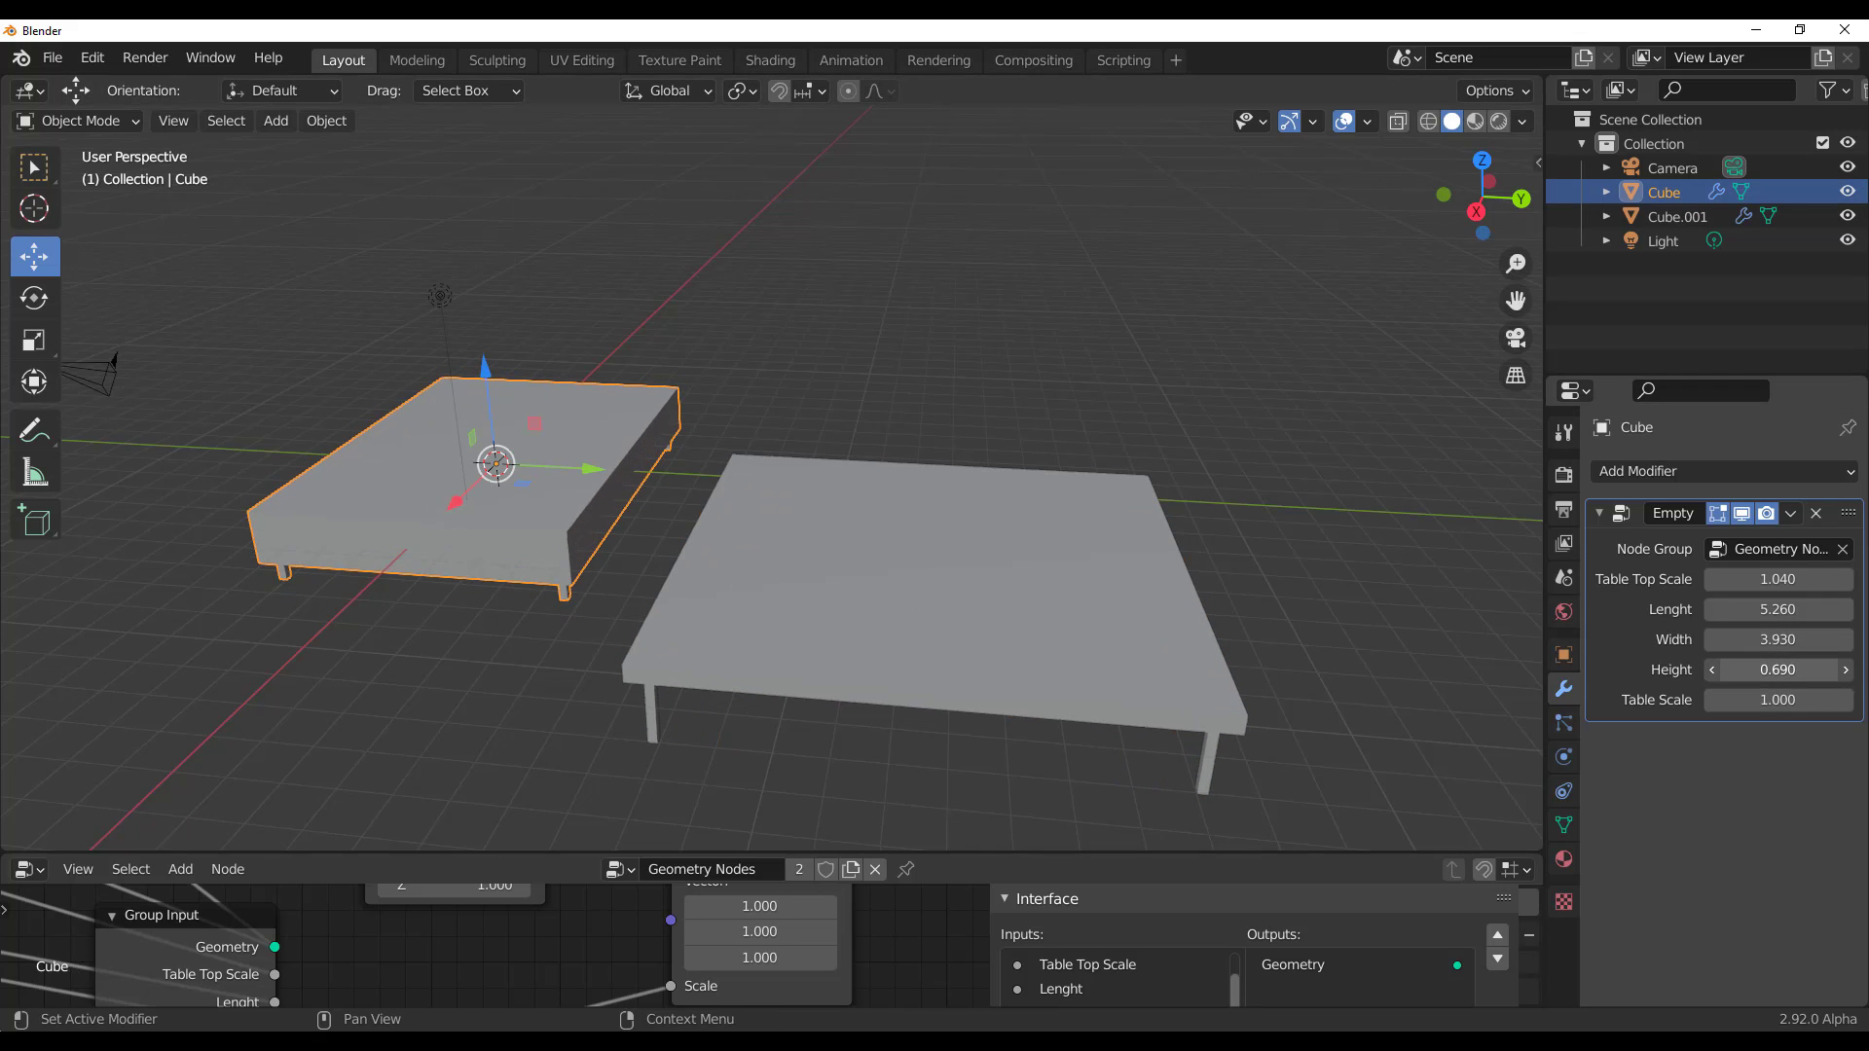
middle_drag(939, 513, 718, 564)
scroll(823, 520, down, 4)
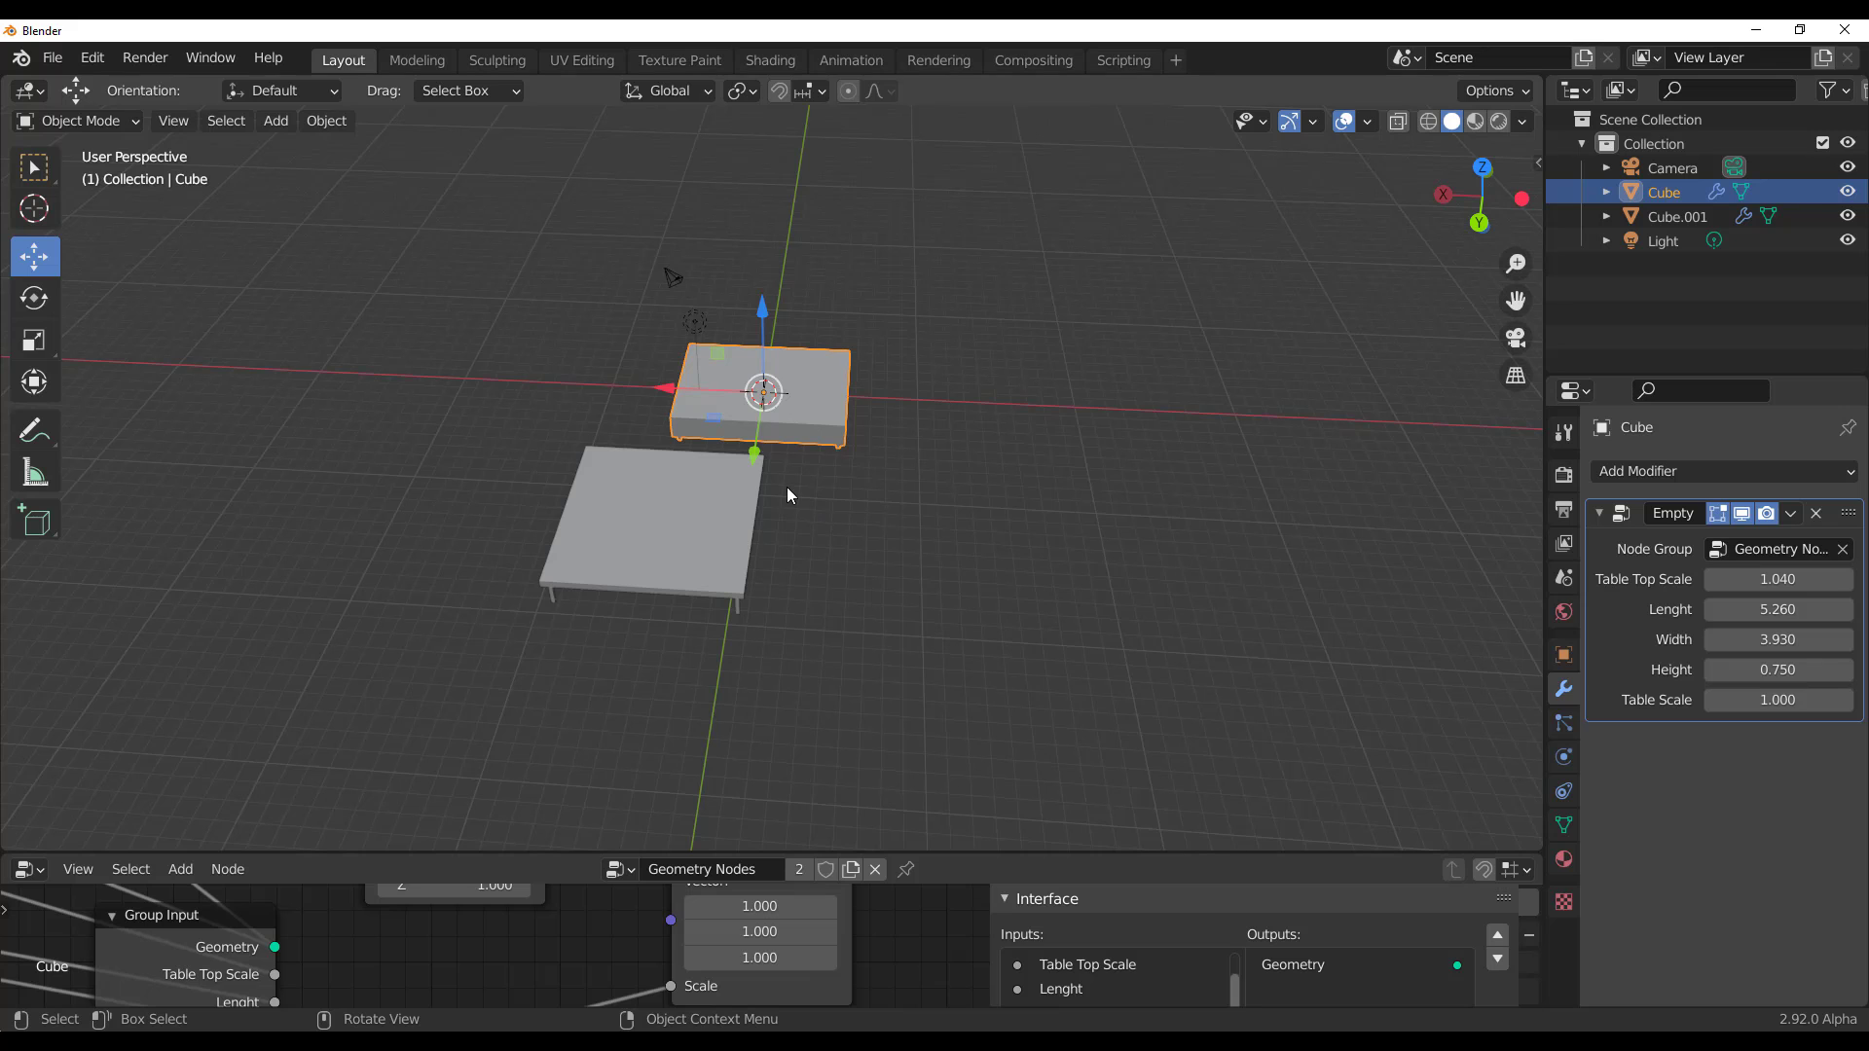
Duplicate the thickened table, place the copy well away from the other two, and move it vertically along Z
key(shift+d)
click(1300, 558)
key(KP_Decimal)
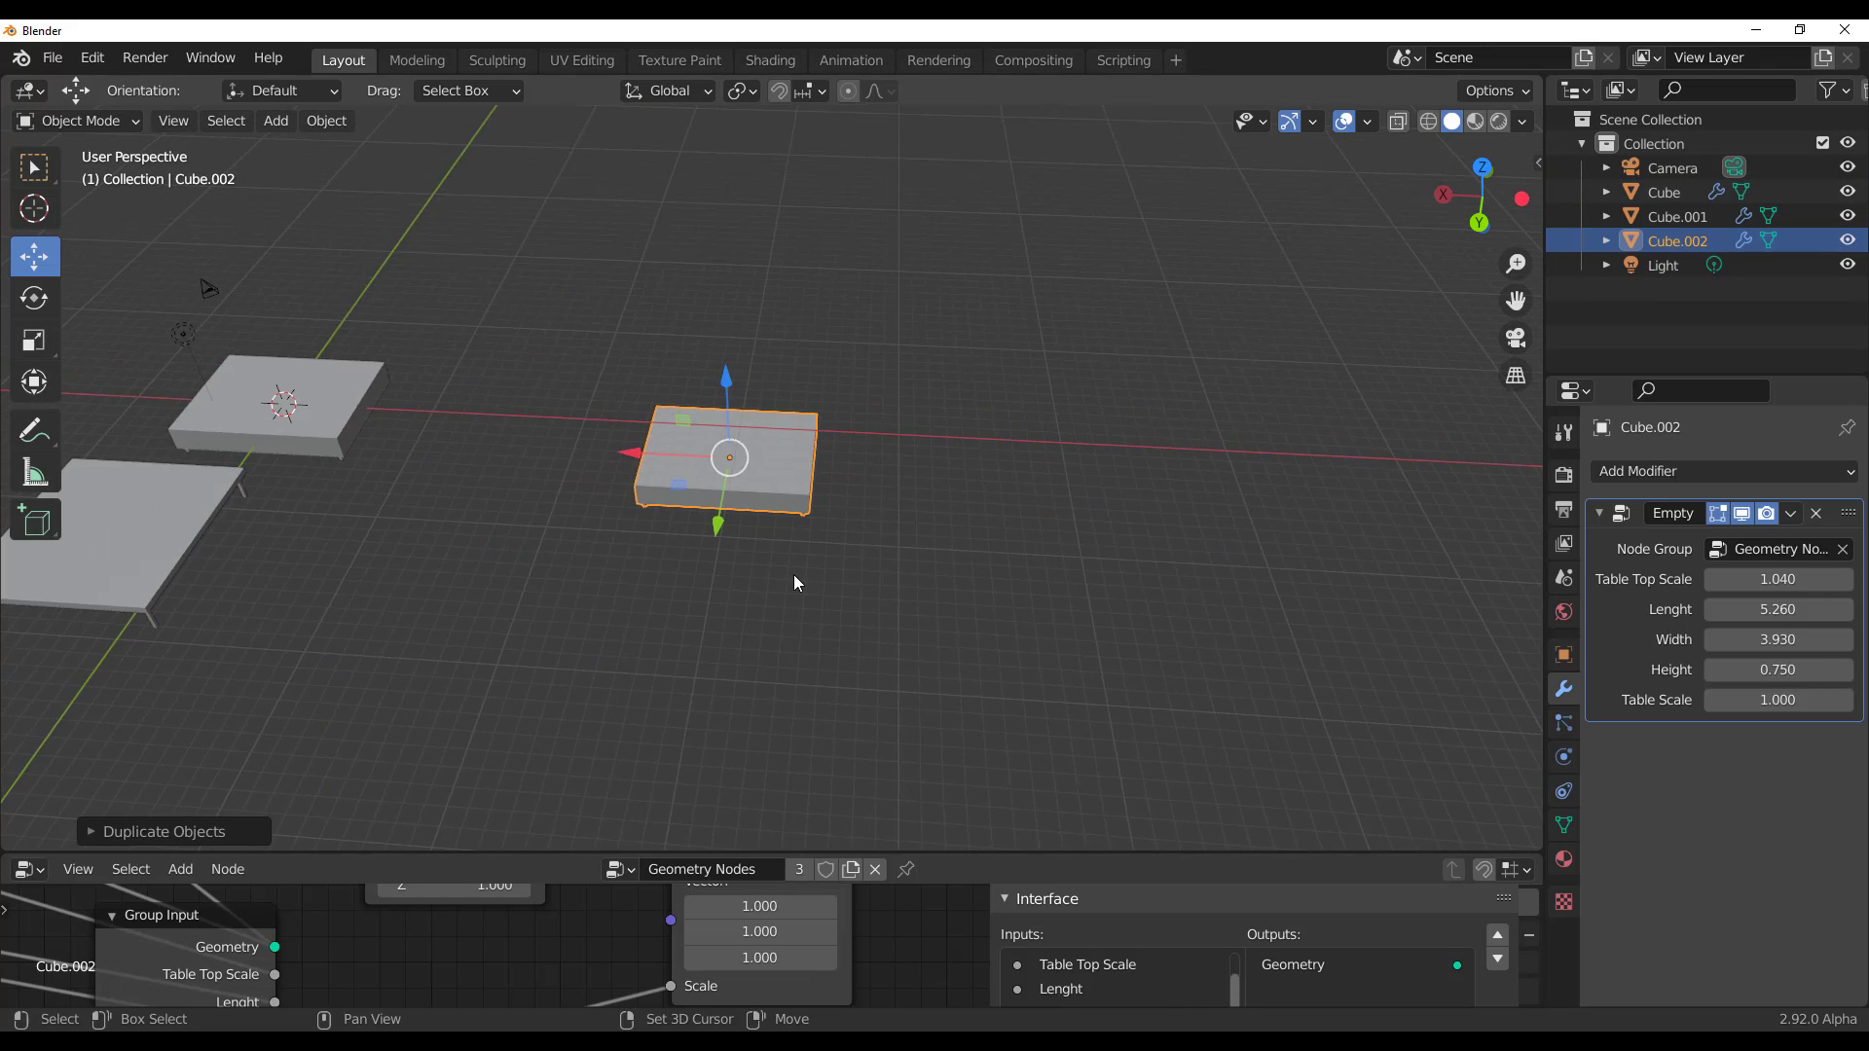
middle_drag(827, 549, 658, 522)
scroll(658, 521, up, 5)
shift+middle_drag(1215, 676, 1073, 549)
key(g)
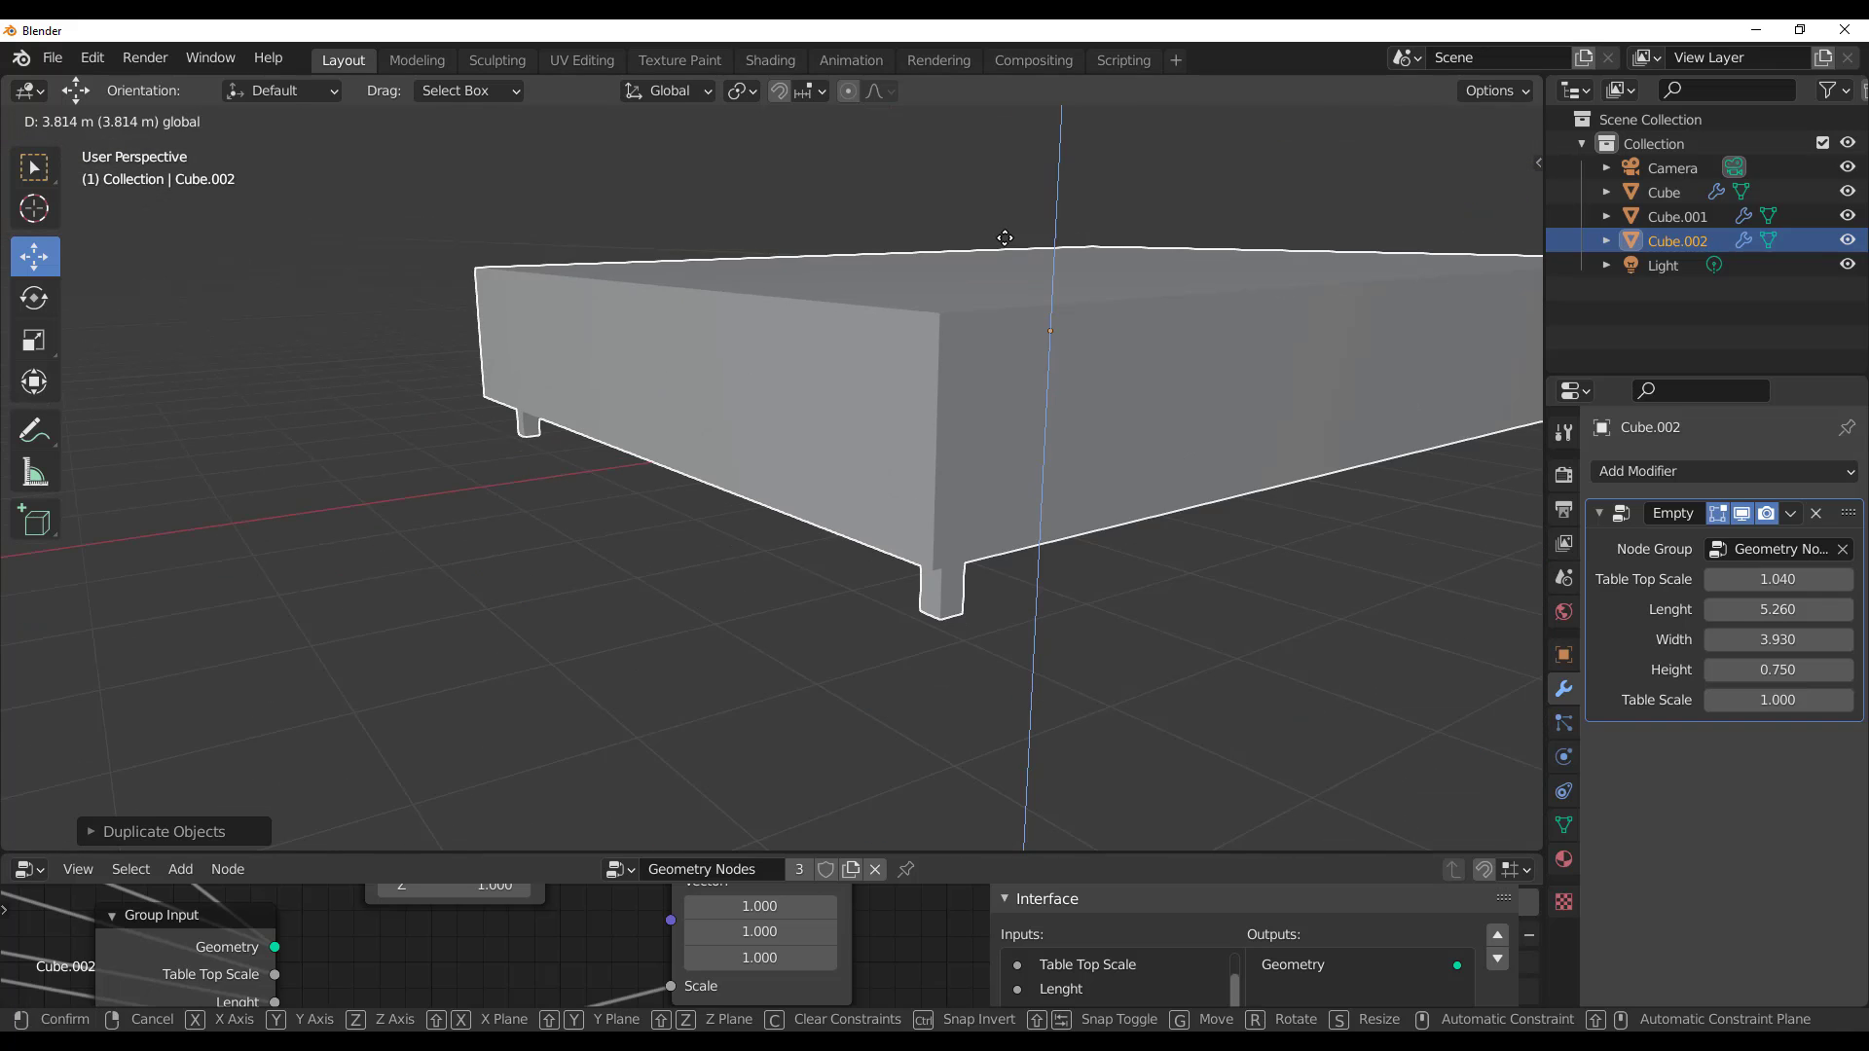
click(869, 393)
Resize the newest table copy in its modifier to Lenght 2.36, Width 2.48 and Height 0.22
middle_drag(870, 393, 893, 27)
scroll(1027, 469, down, 4)
shift+middle_drag(959, 528, 928, 495)
scroll(857, 564, up, 4)
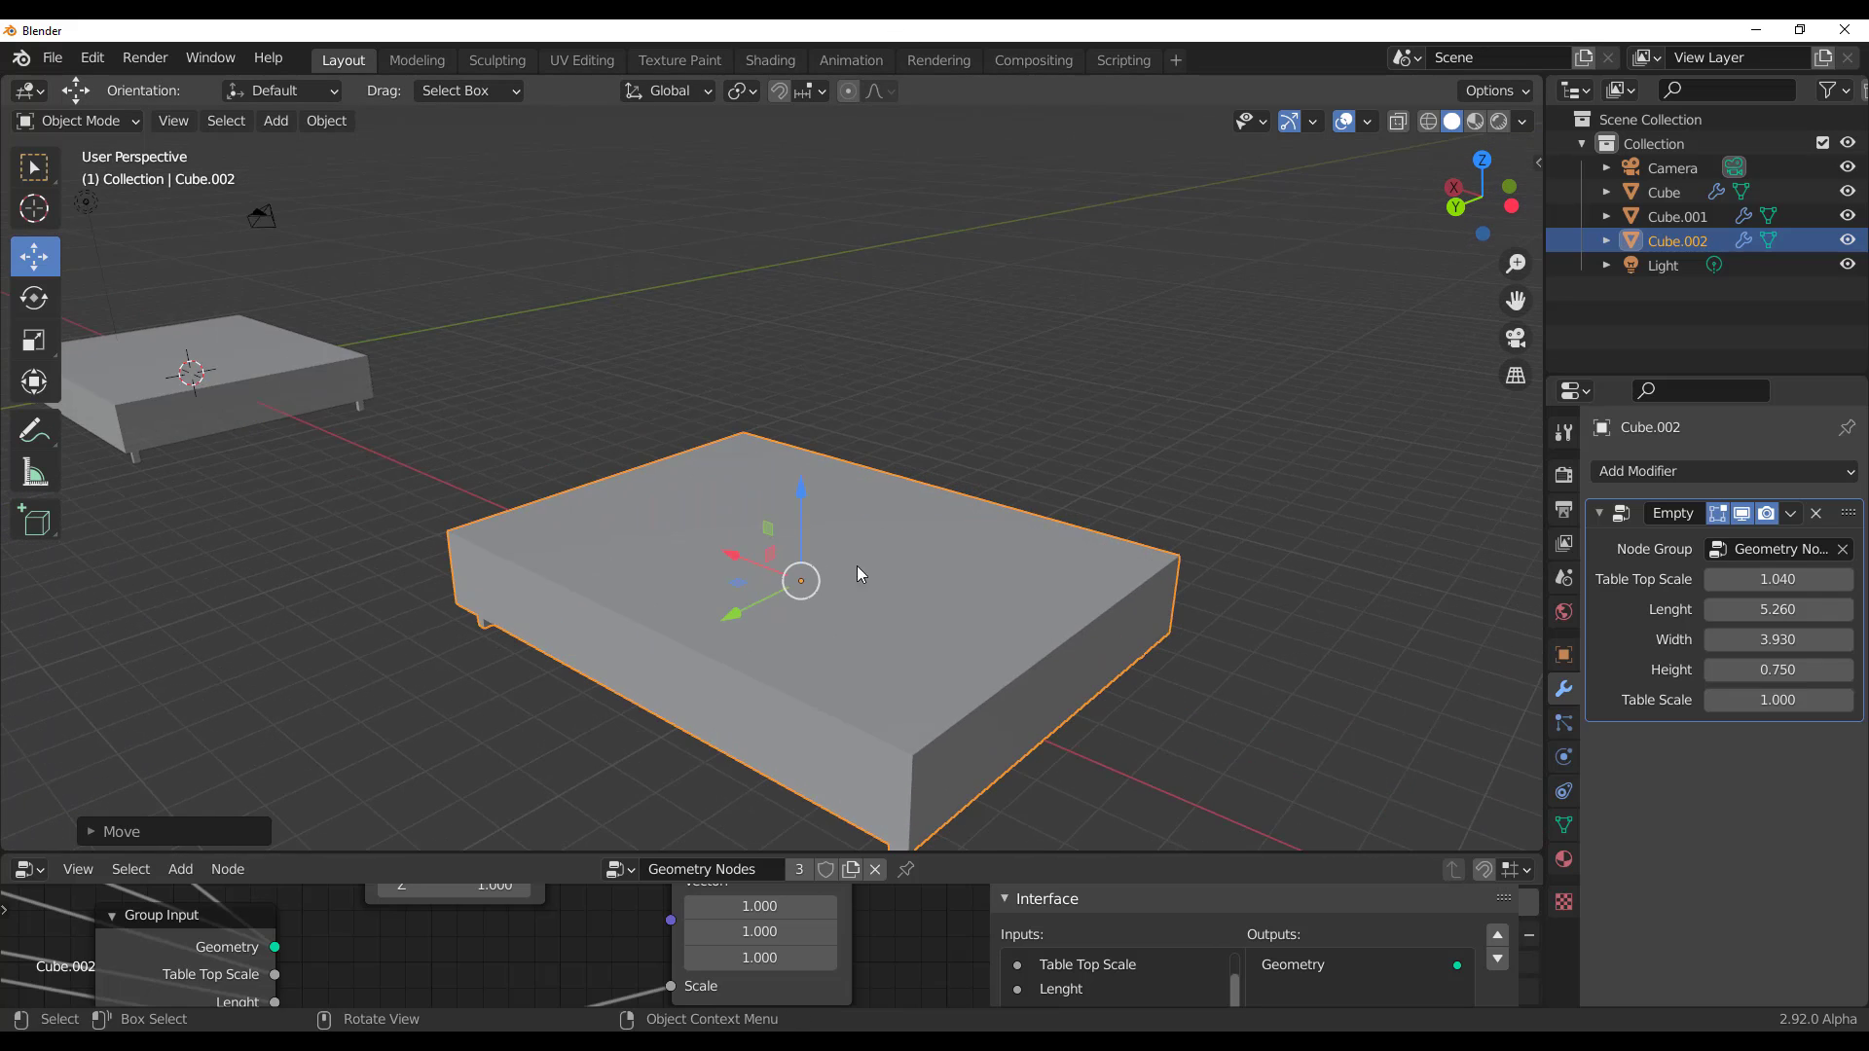
shift+middle_drag(857, 565, 808, 516)
drag(1784, 642, 1732, 642)
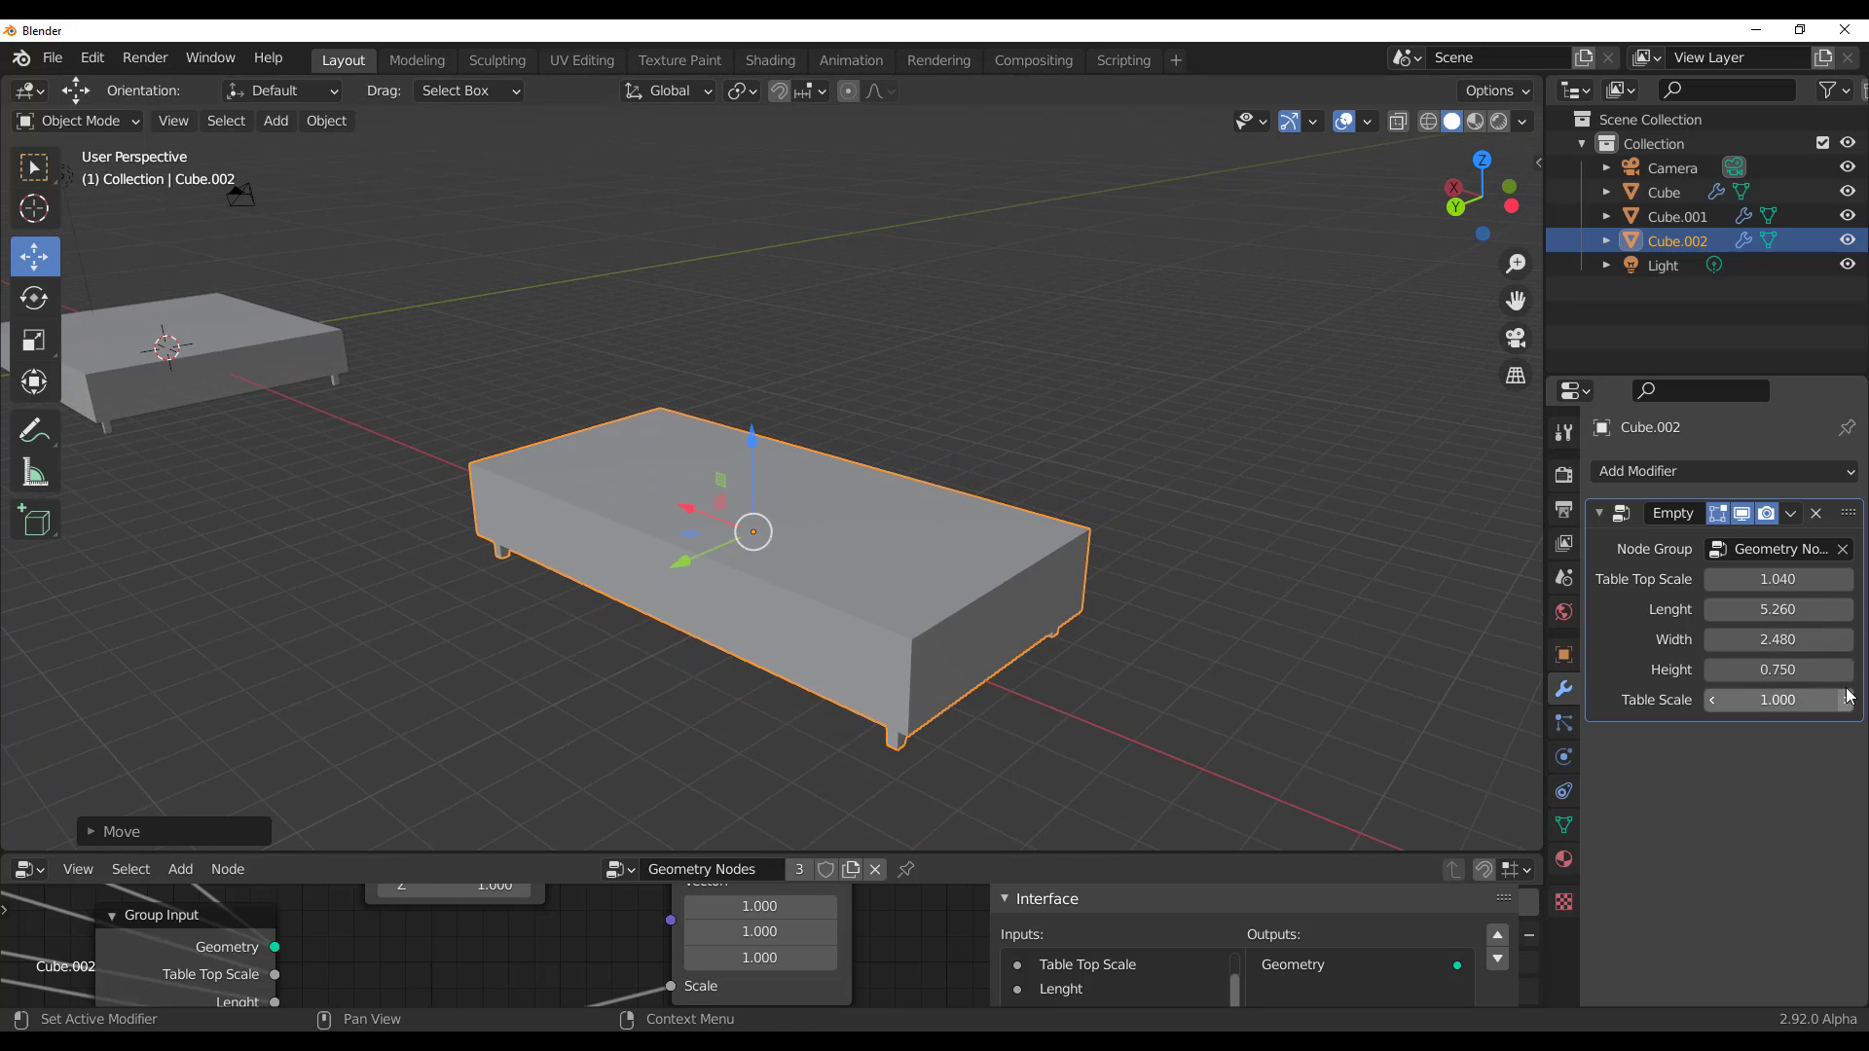
drag(1844, 669, 1743, 609)
Raise the resized table copy slightly along the Z axis
middle_drag(740, 526, 804, 540)
drag(792, 432, 792, 391)
middle_drag(1335, 582, 1249, 635)
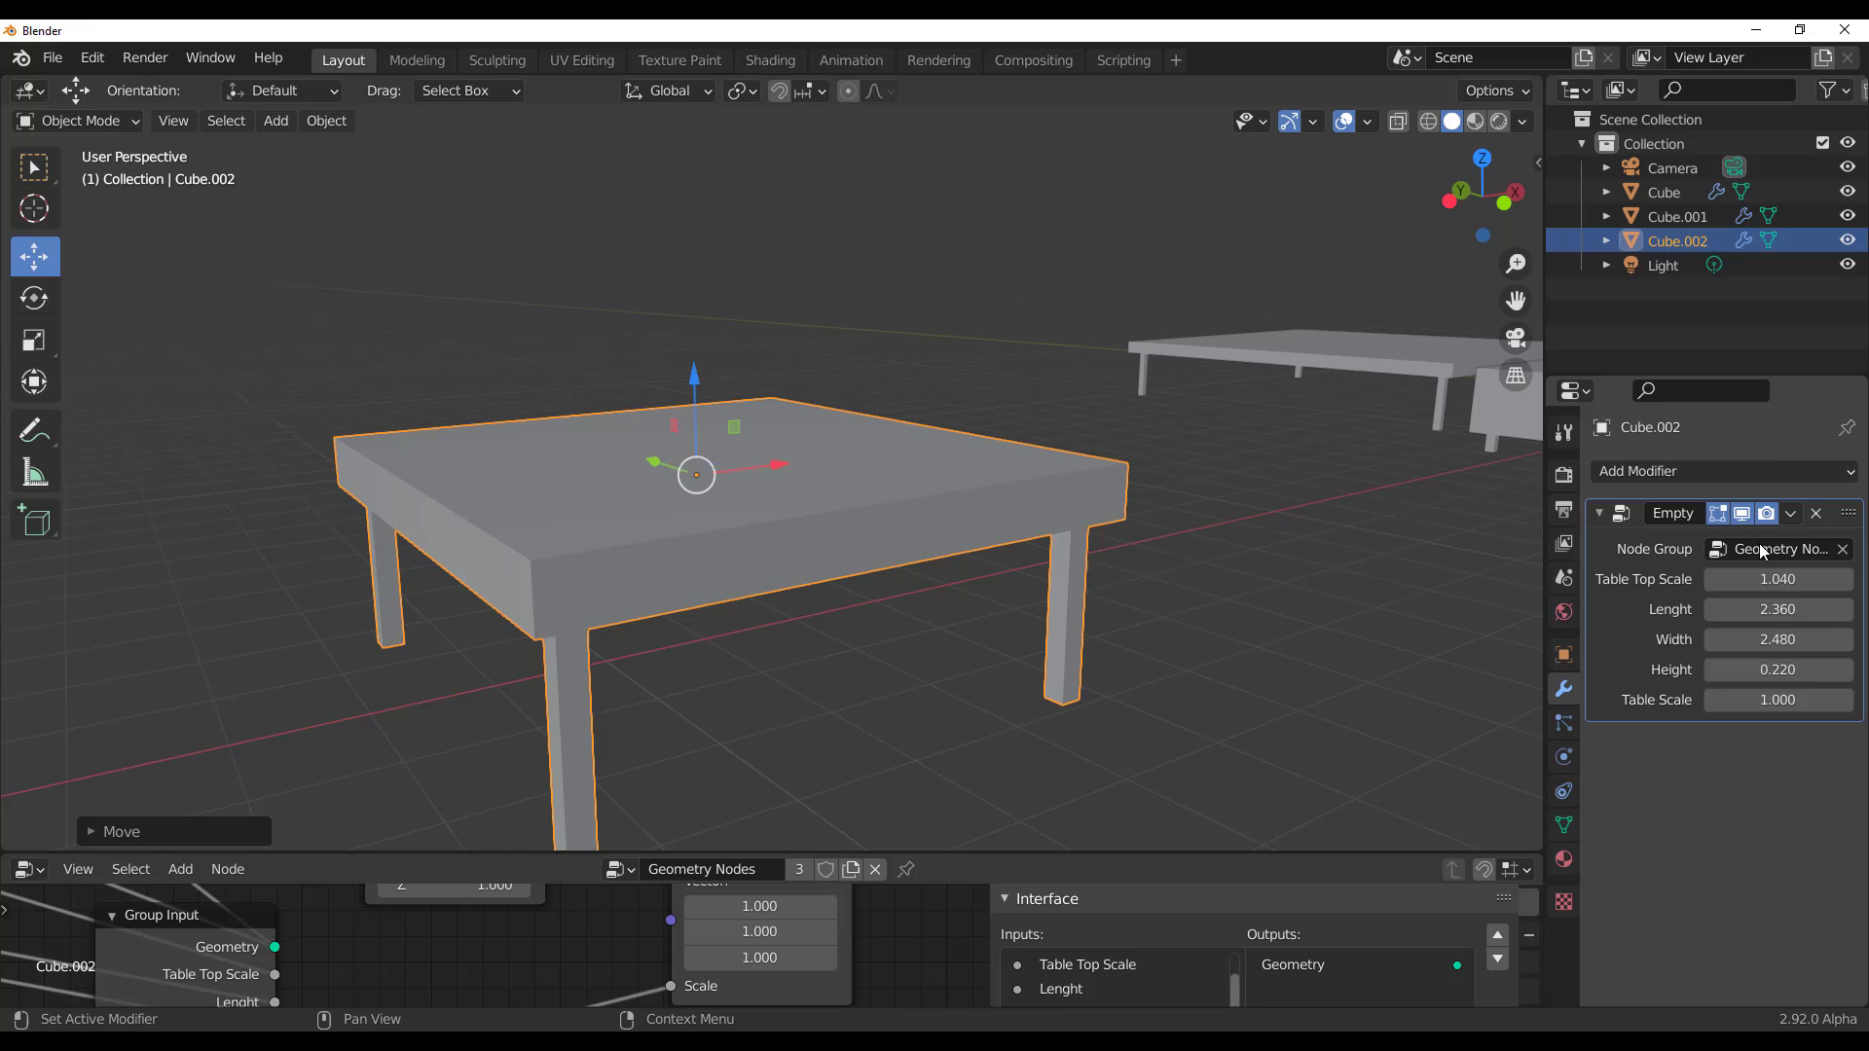
Add a Bevel modifier to the resized table copy with 2 segments and an amount of 0.09 m
click(1771, 472)
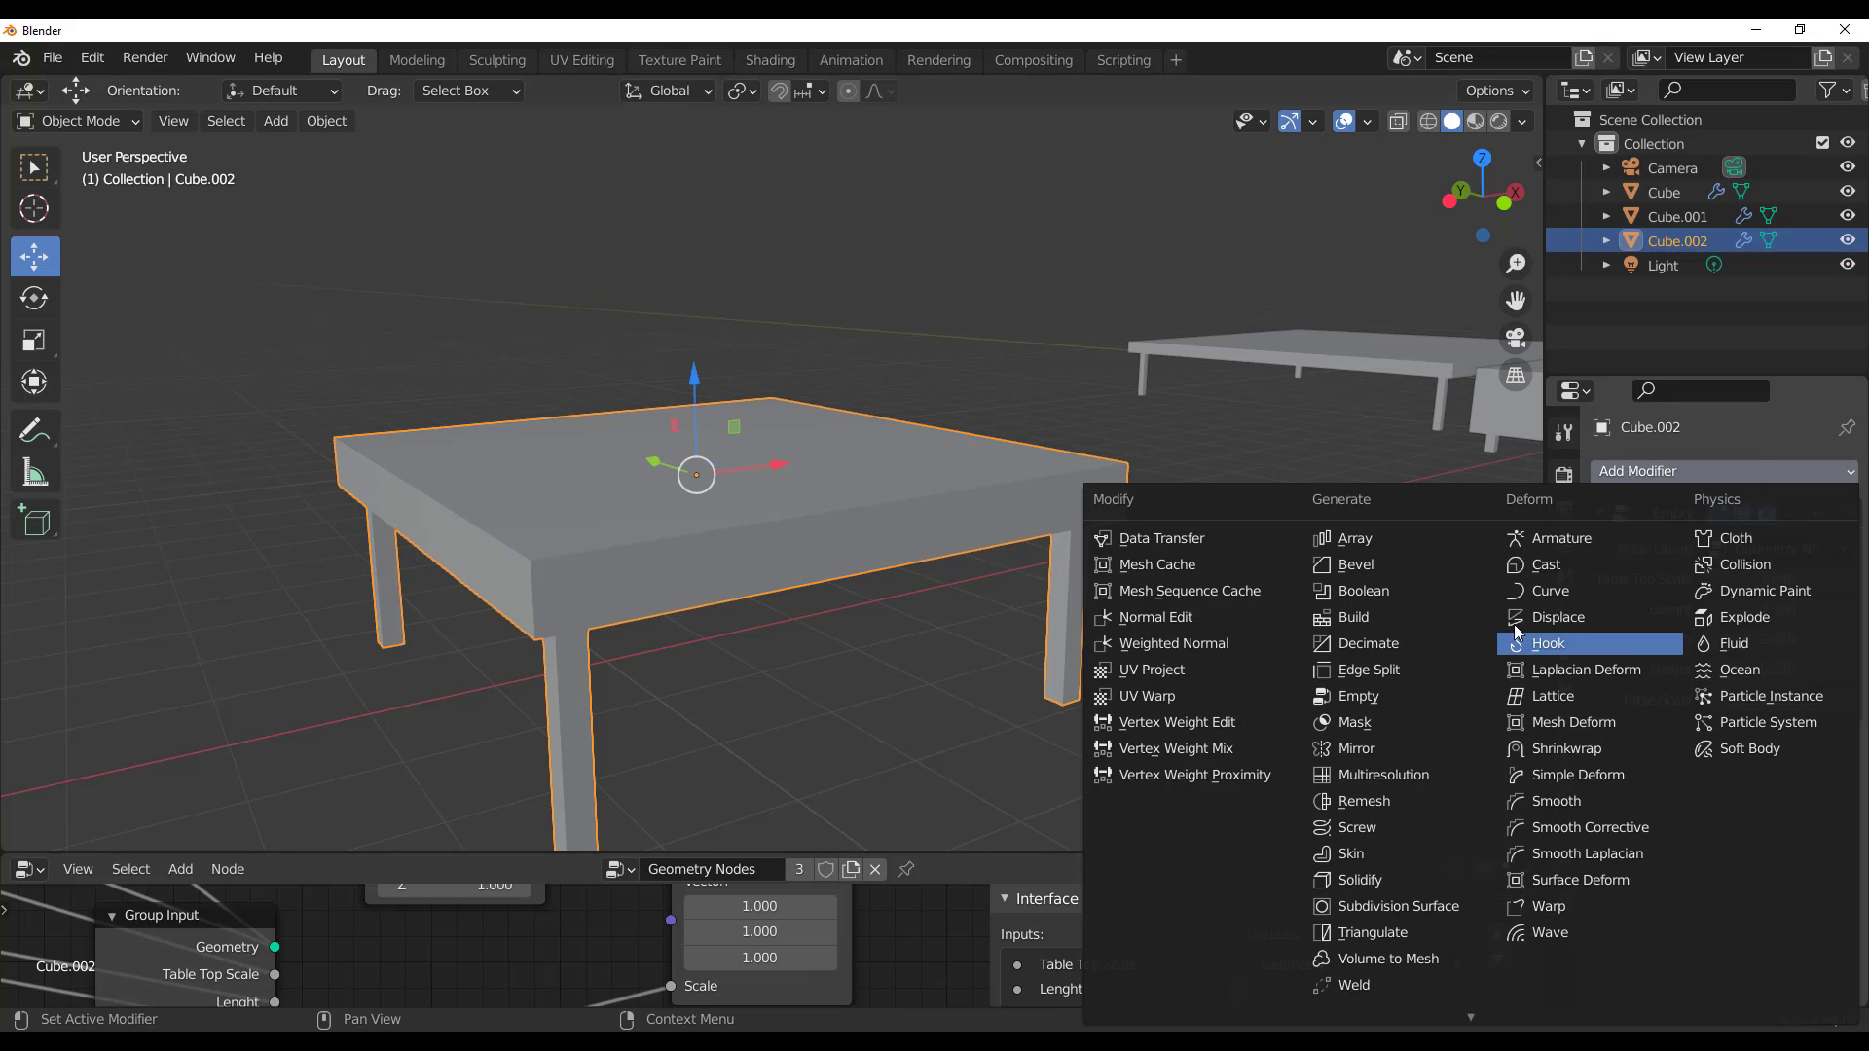
click(1363, 565)
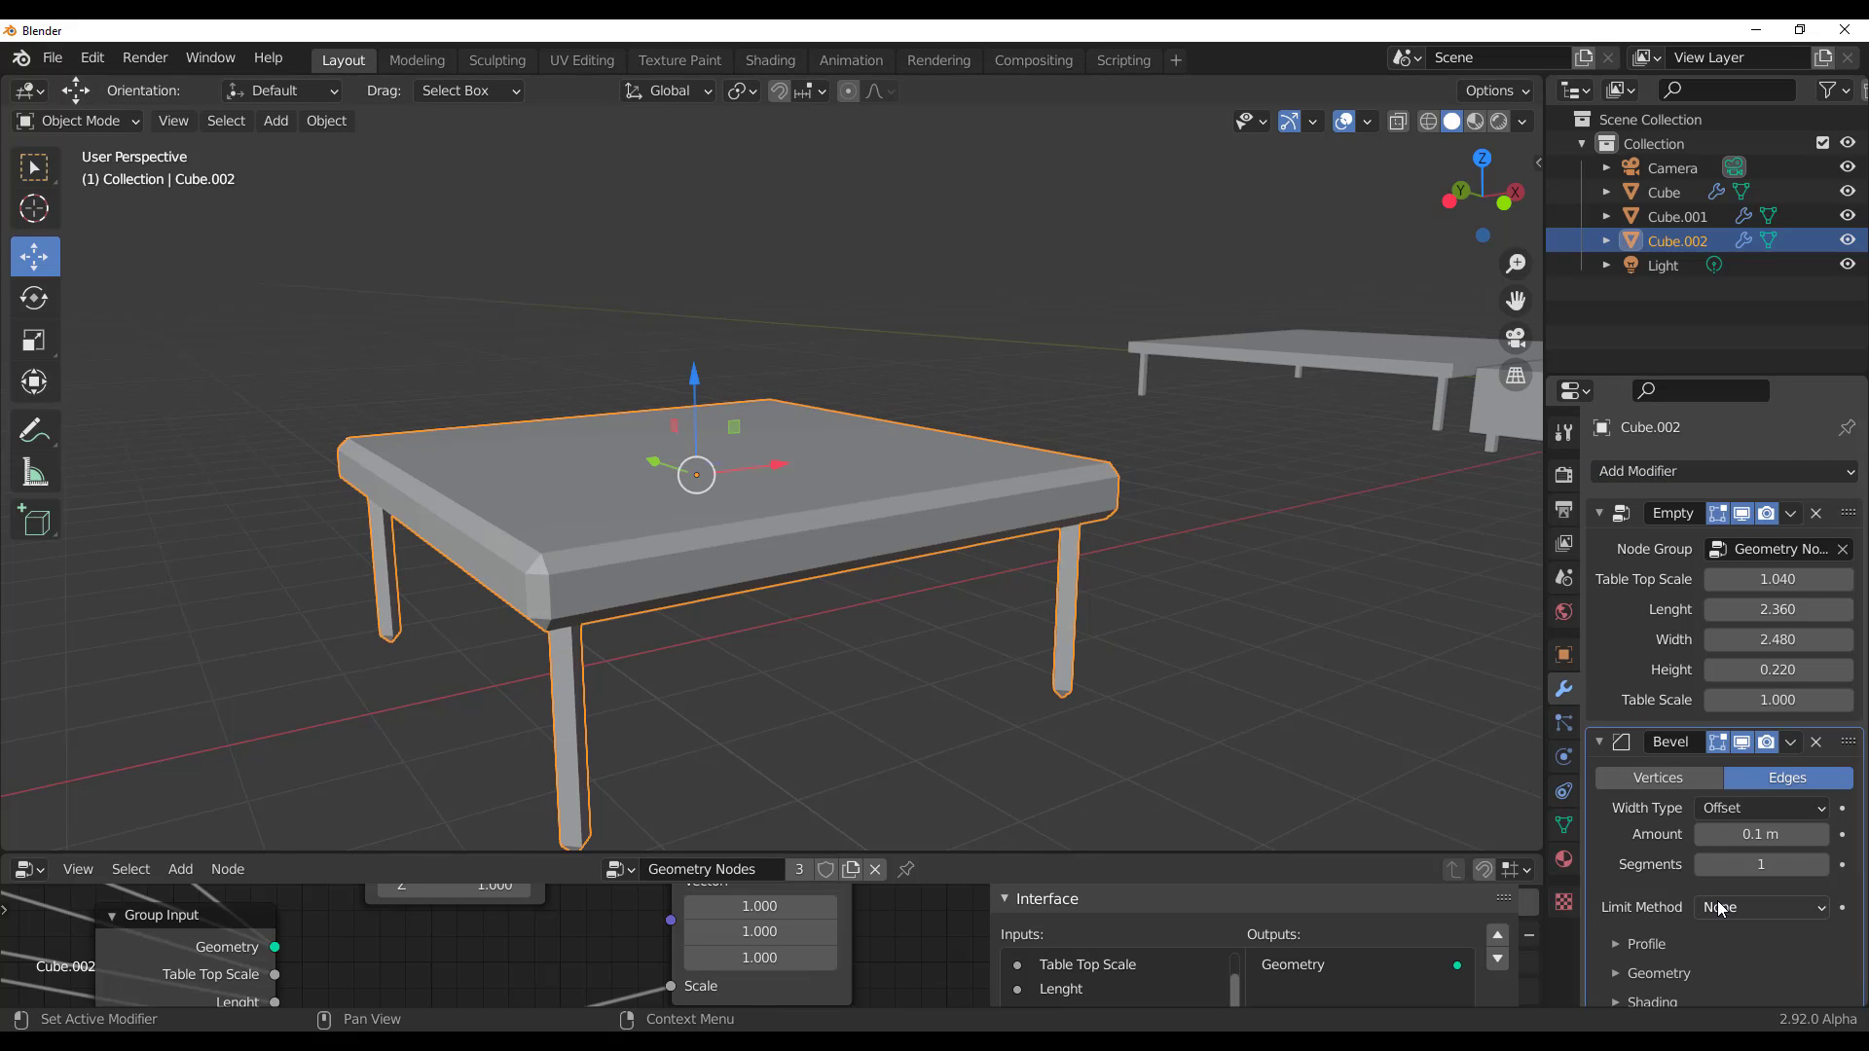
scroll(596, 603, up, 4)
scroll(646, 657, down, 1)
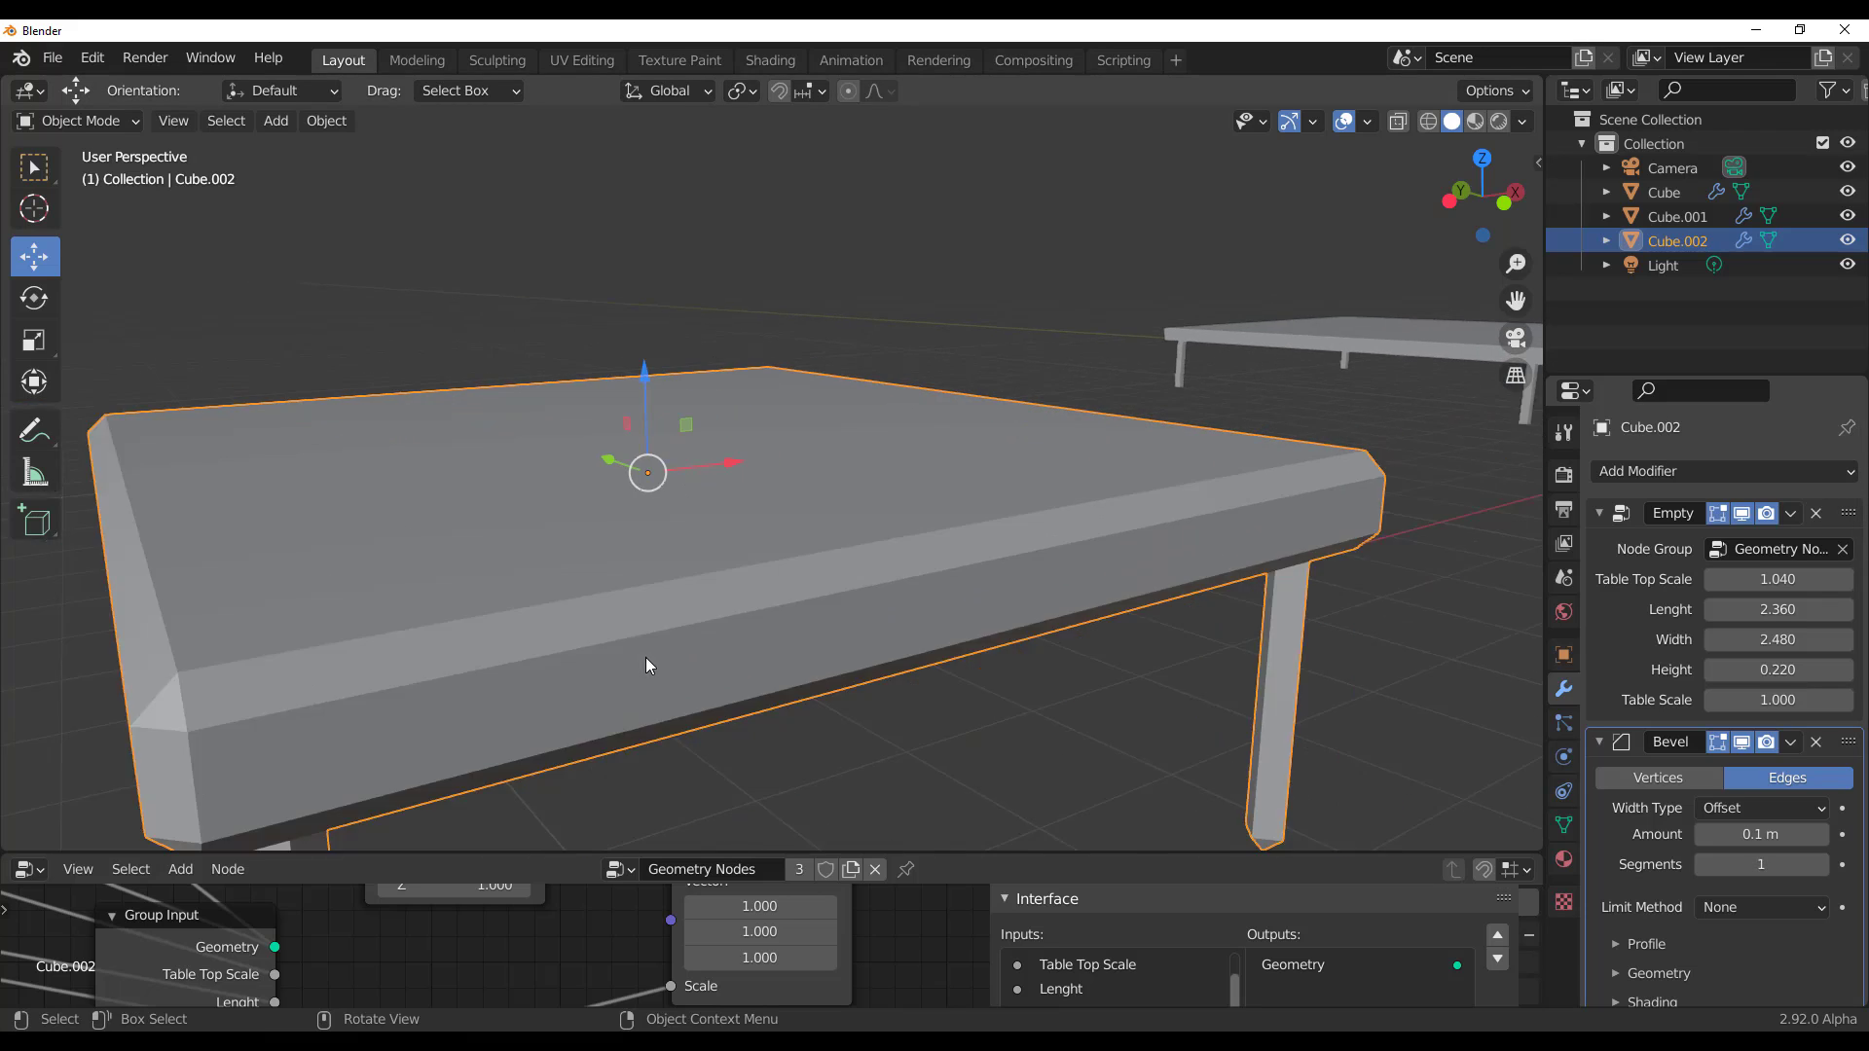
scroll(646, 658, up, 1)
shift+middle_drag(672, 654, 996, 529)
click(1820, 864)
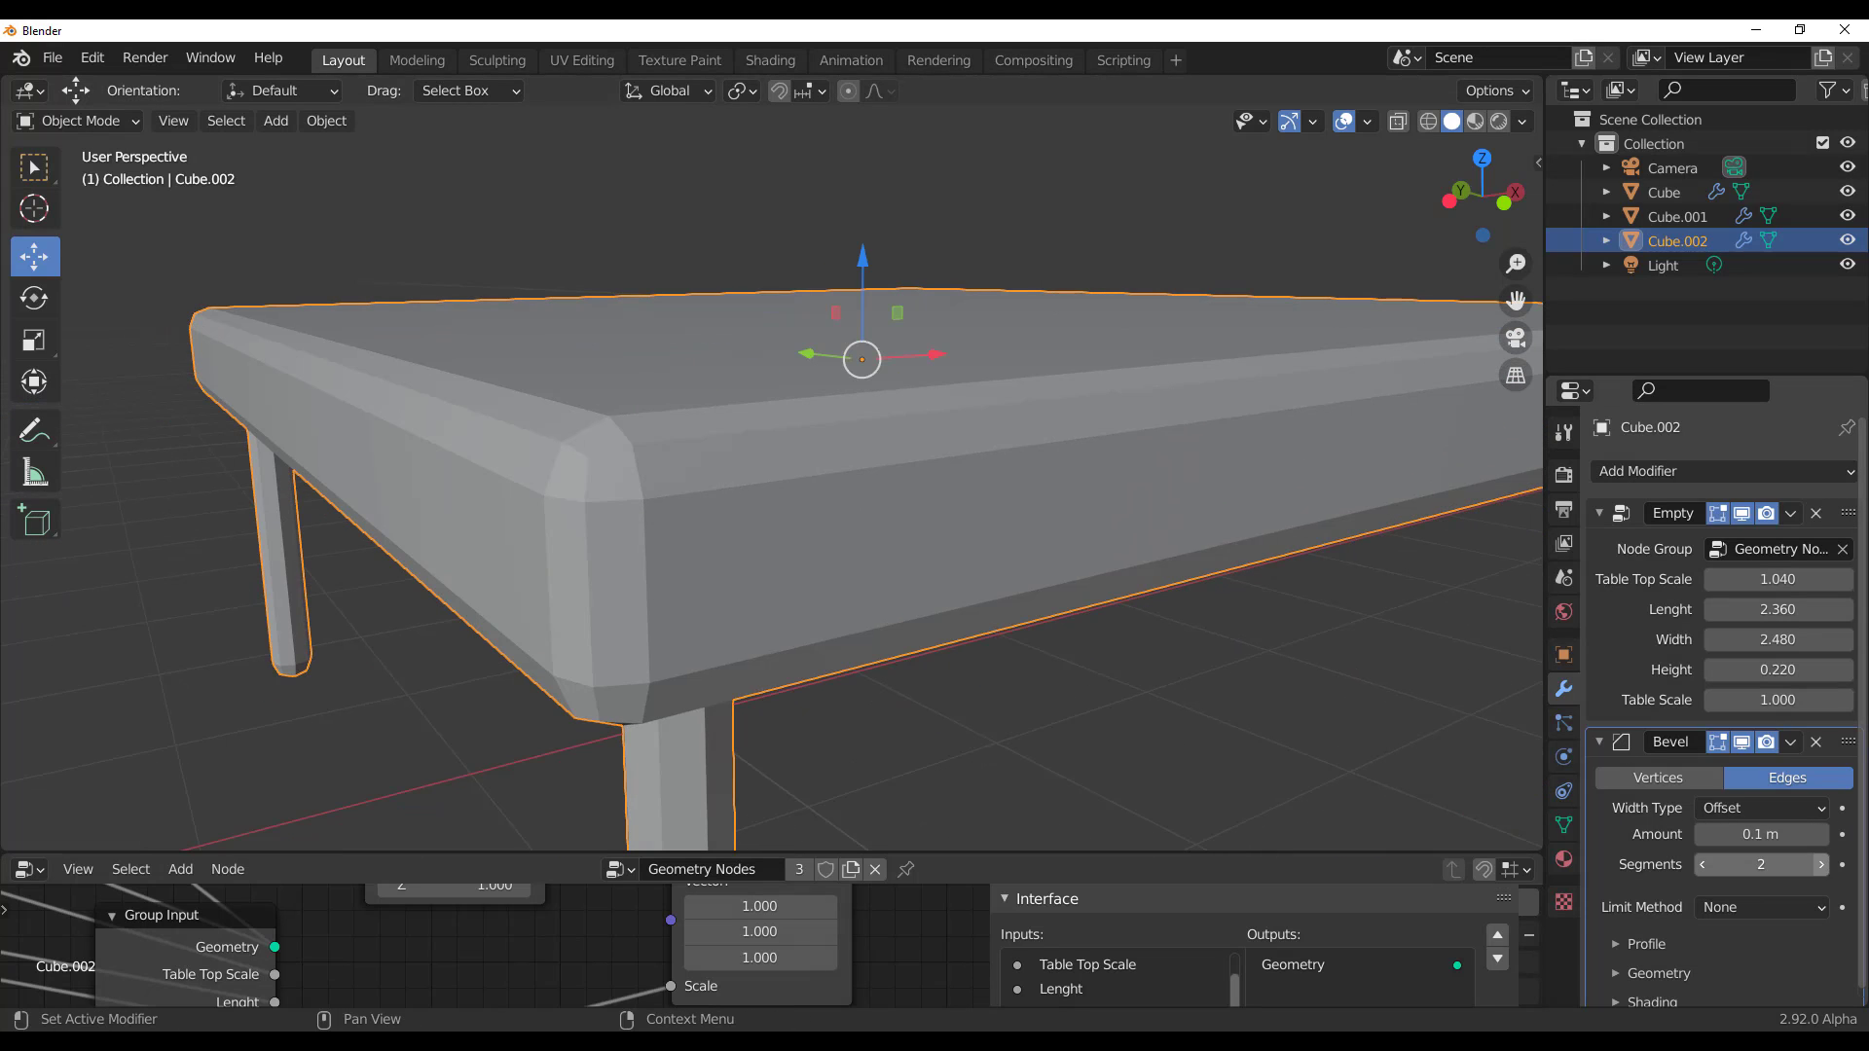
click(1703, 833)
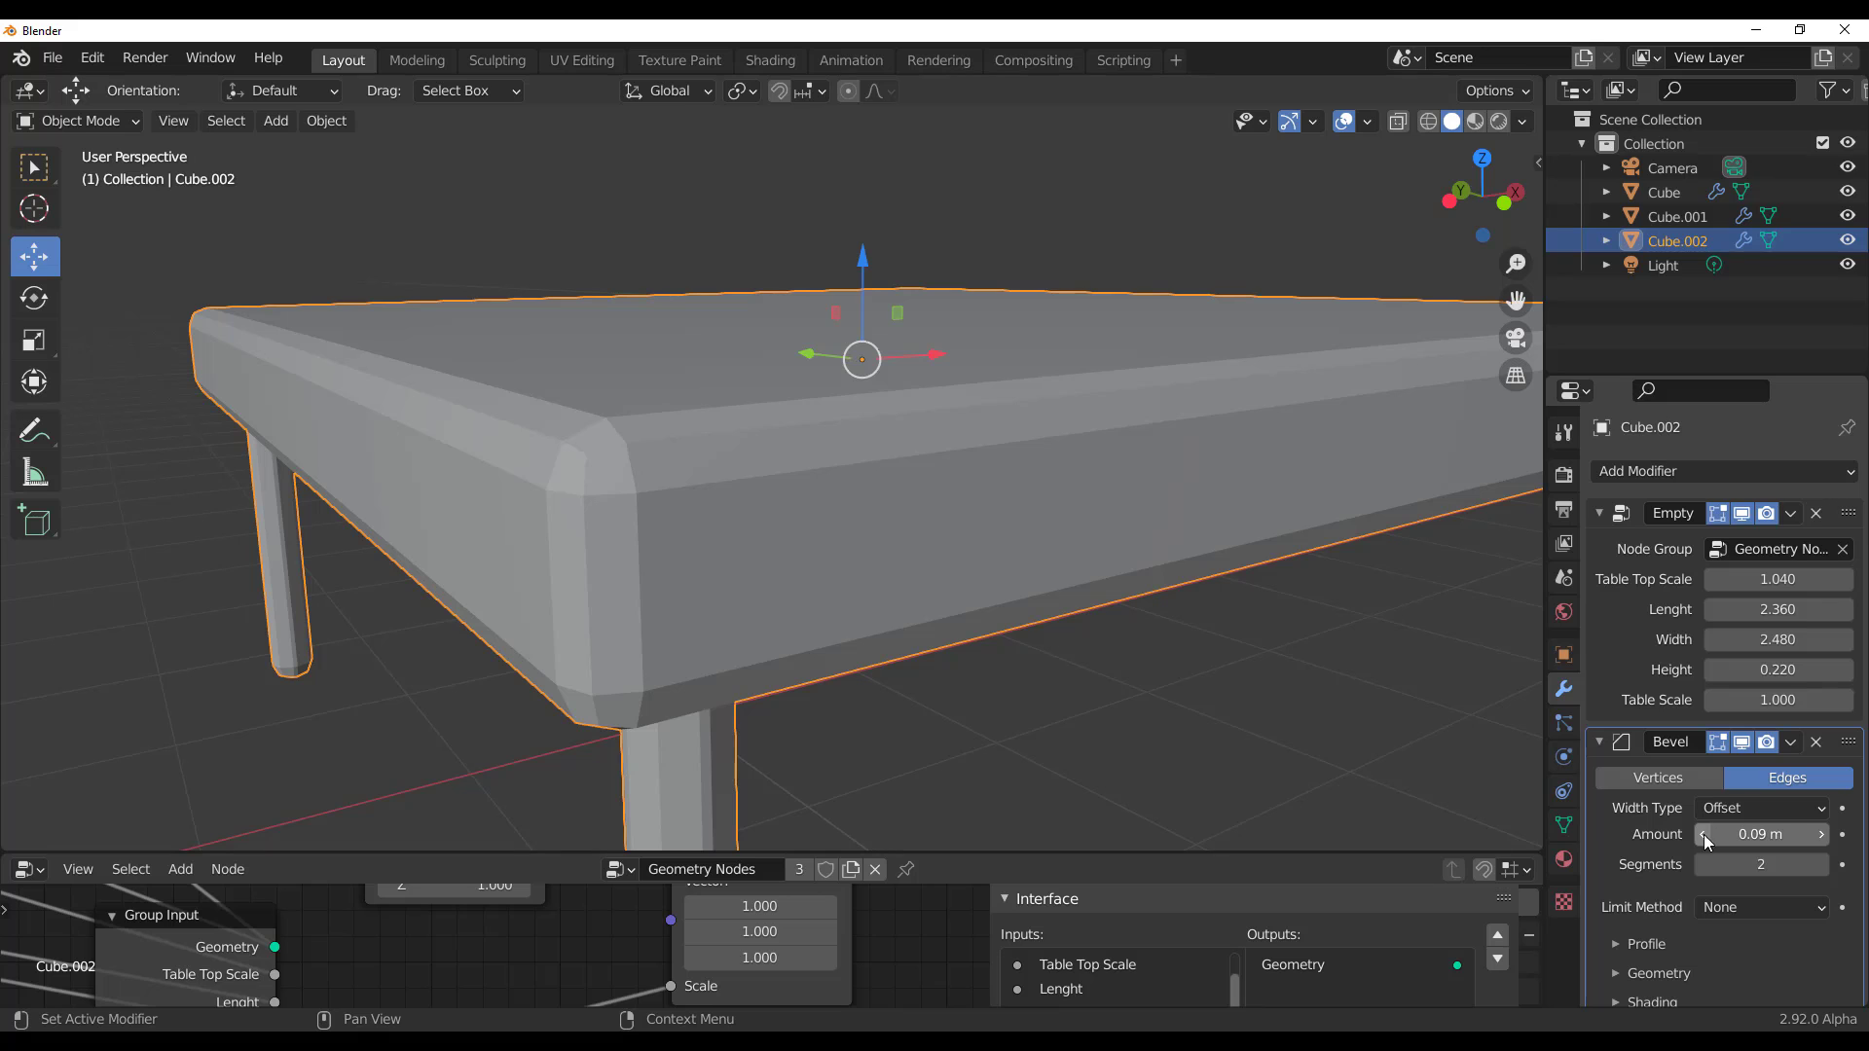
Reduce the table copy's bevel amount to 0.05 m and raise its bevel segments to 3
click(1703, 833)
click(1704, 834)
click(1704, 833)
click(1703, 833)
scroll(884, 624, down, 2)
middle_drag(888, 623, 868, 587)
click(1819, 865)
Add an Array modifier to the beveled table copy
scroll(898, 681, down, 4)
scroll(886, 545, down, 4)
click(1737, 469)
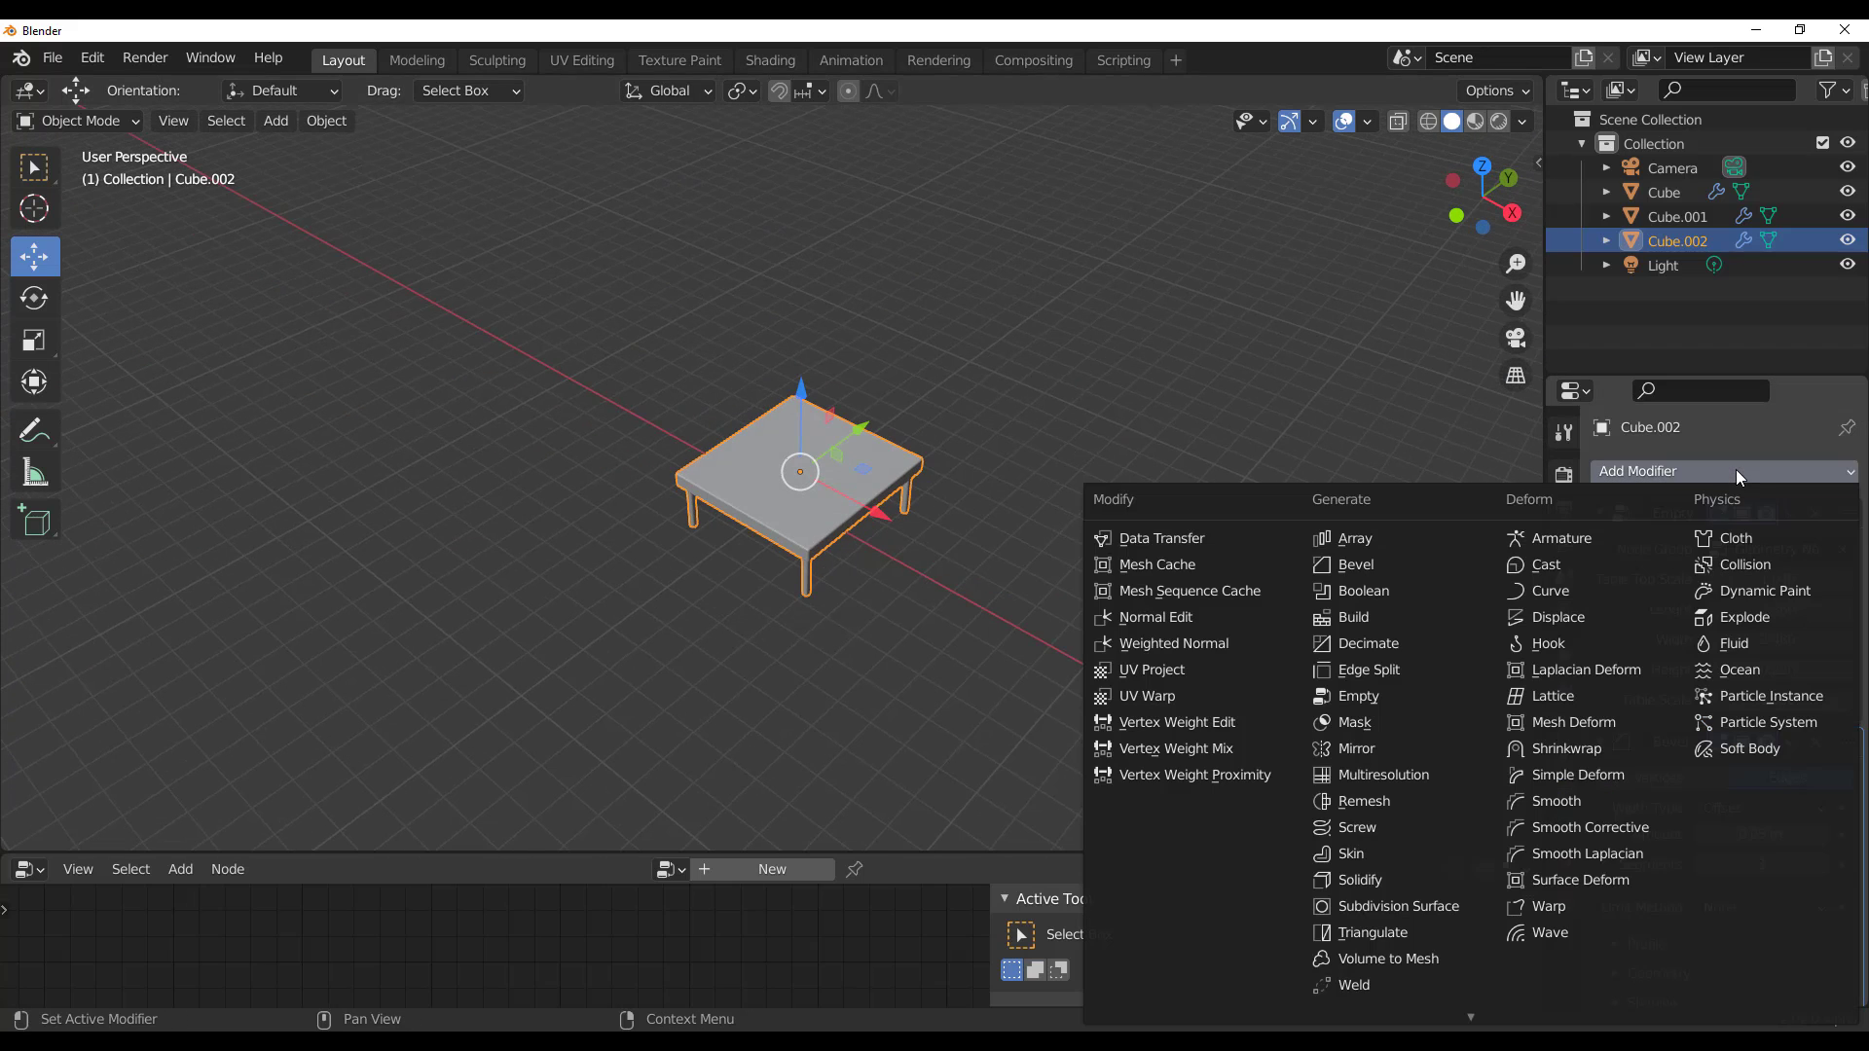
click(1363, 545)
scroll(985, 551, up, 2)
middle_drag(1022, 594, 822, 670)
scroll(1084, 569, up, 1)
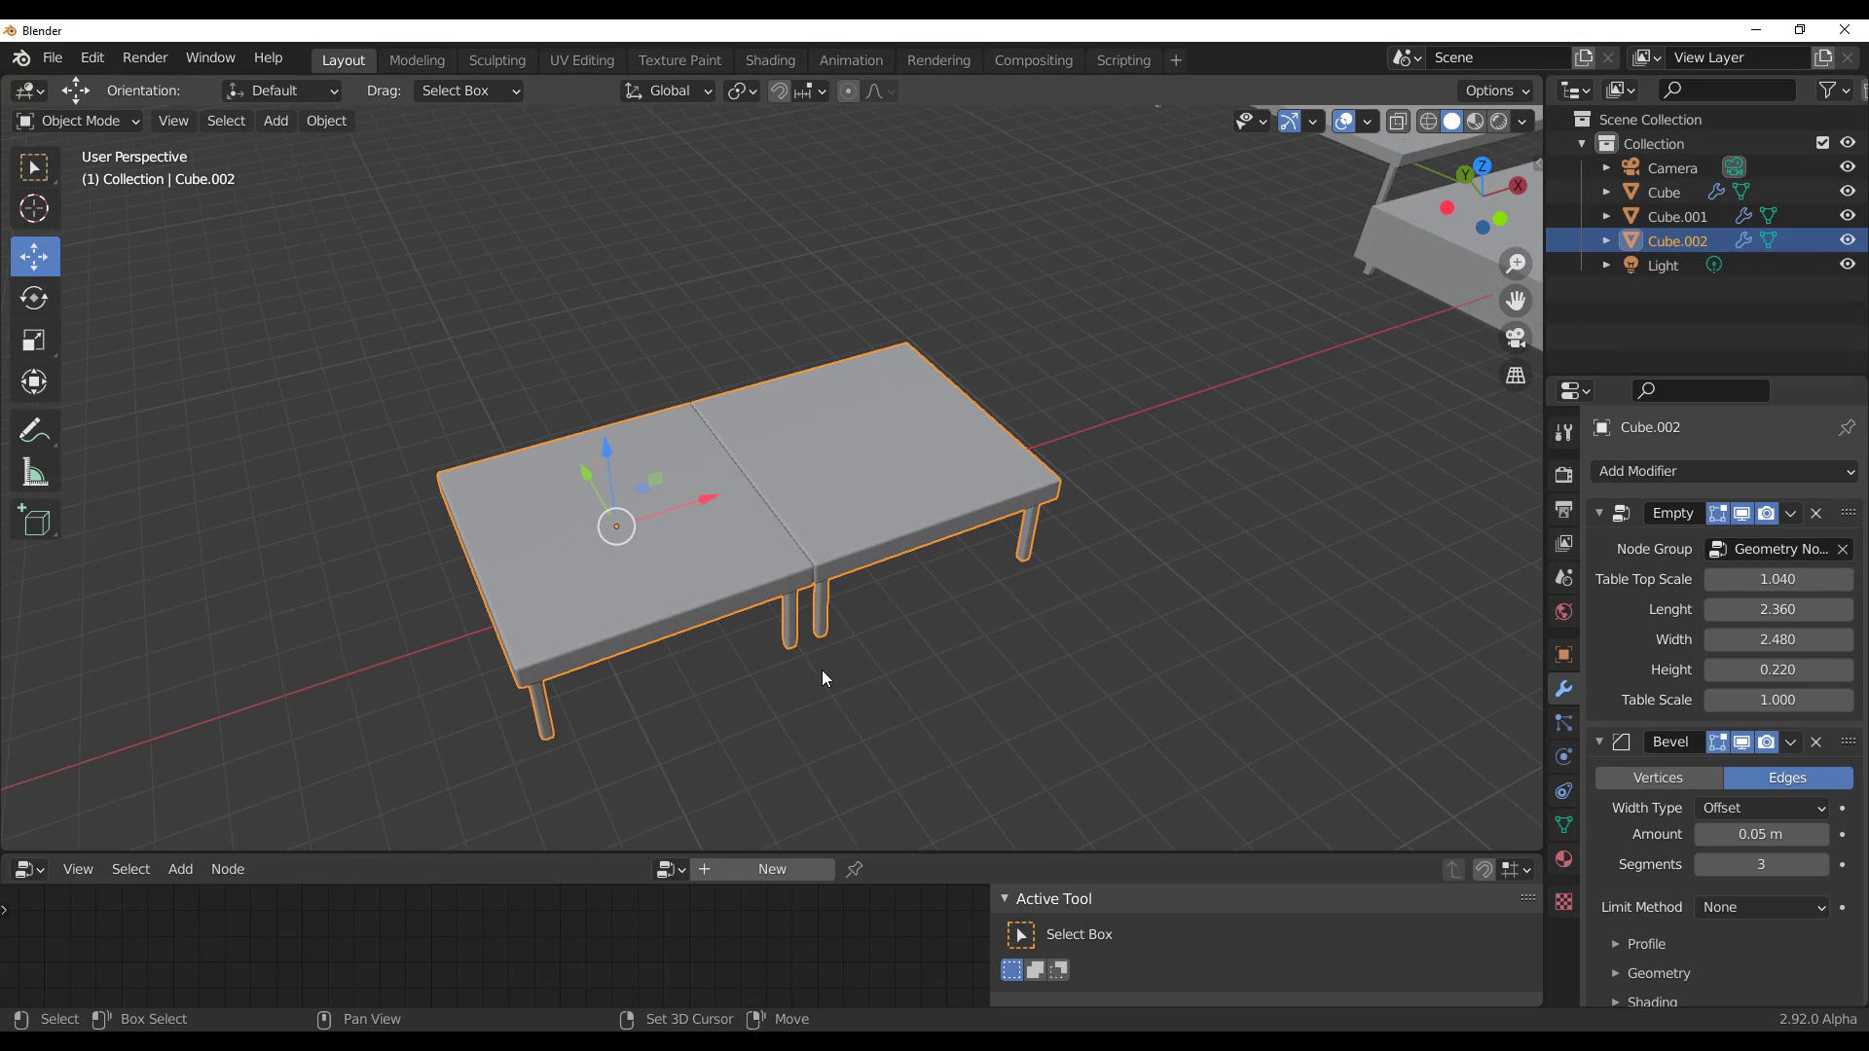
scroll(1686, 913, down, 1)
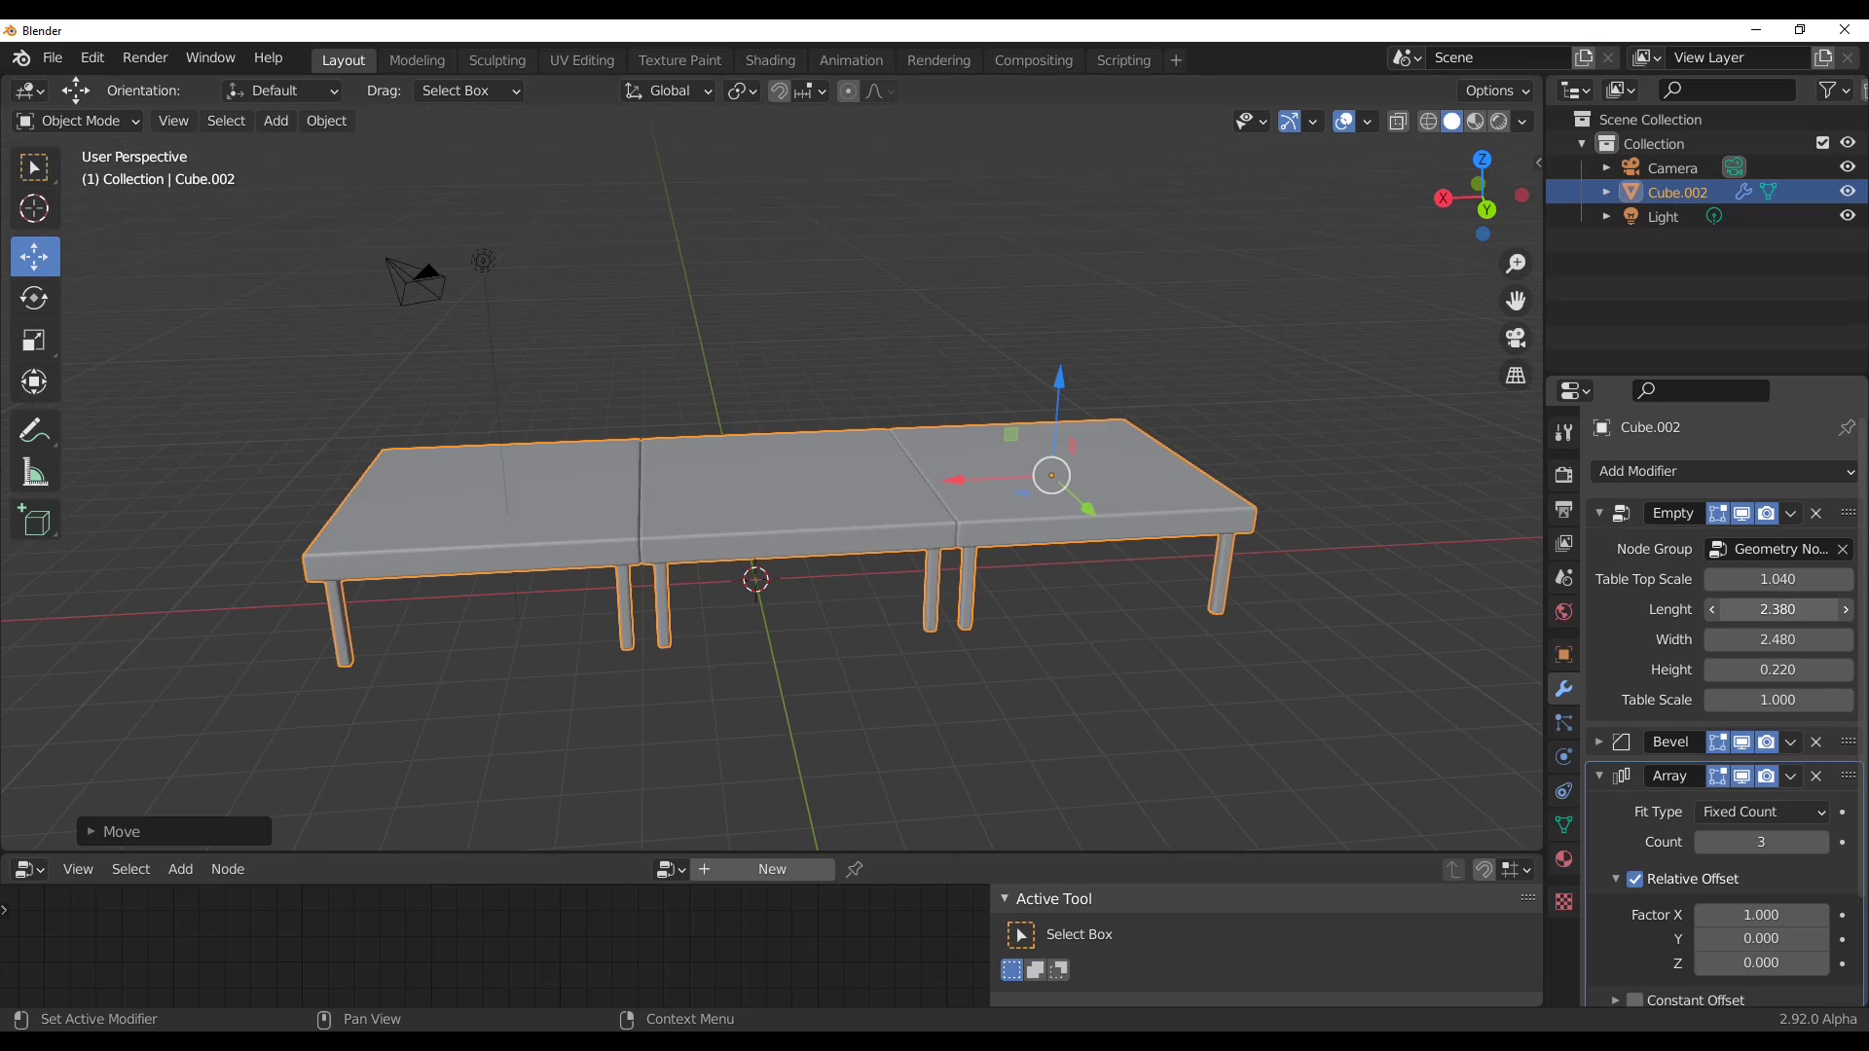
Resize the arrayed table through its geometry nodes inputs to Lenght 2.9, Width 5.65 and Height 0.77
drag(1777, 610, 1830, 670)
middle_drag(886, 586, 1166, 569)
scroll(1166, 570, down, 4)
scroll(1166, 577, up, 5)
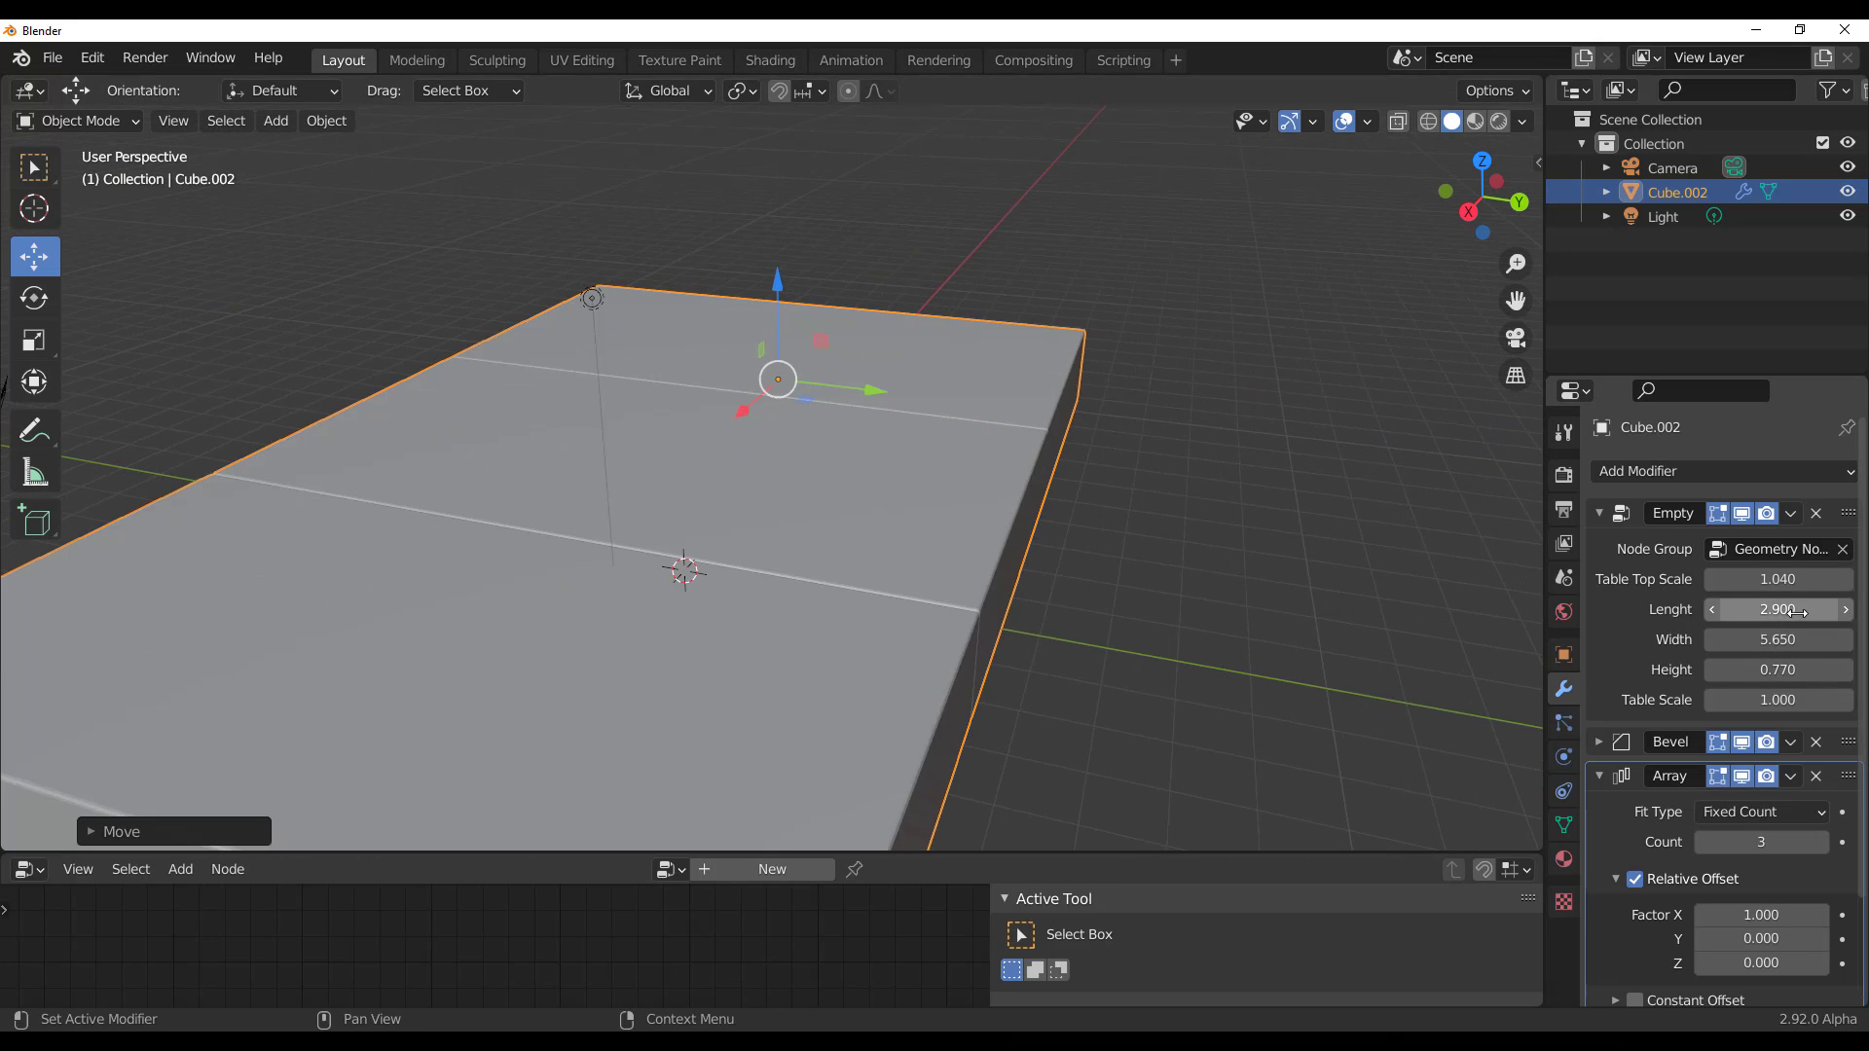
Shrink the arrayed table to Lenght 1.87 and Width 2.26
drag(1777, 610, 1743, 639)
middle_drag(1100, 550, 870, 500)
shift+middle_drag(991, 528, 1370, 112)
scroll(1188, 627, up, 5)
scroll(1138, 633, down, 3)
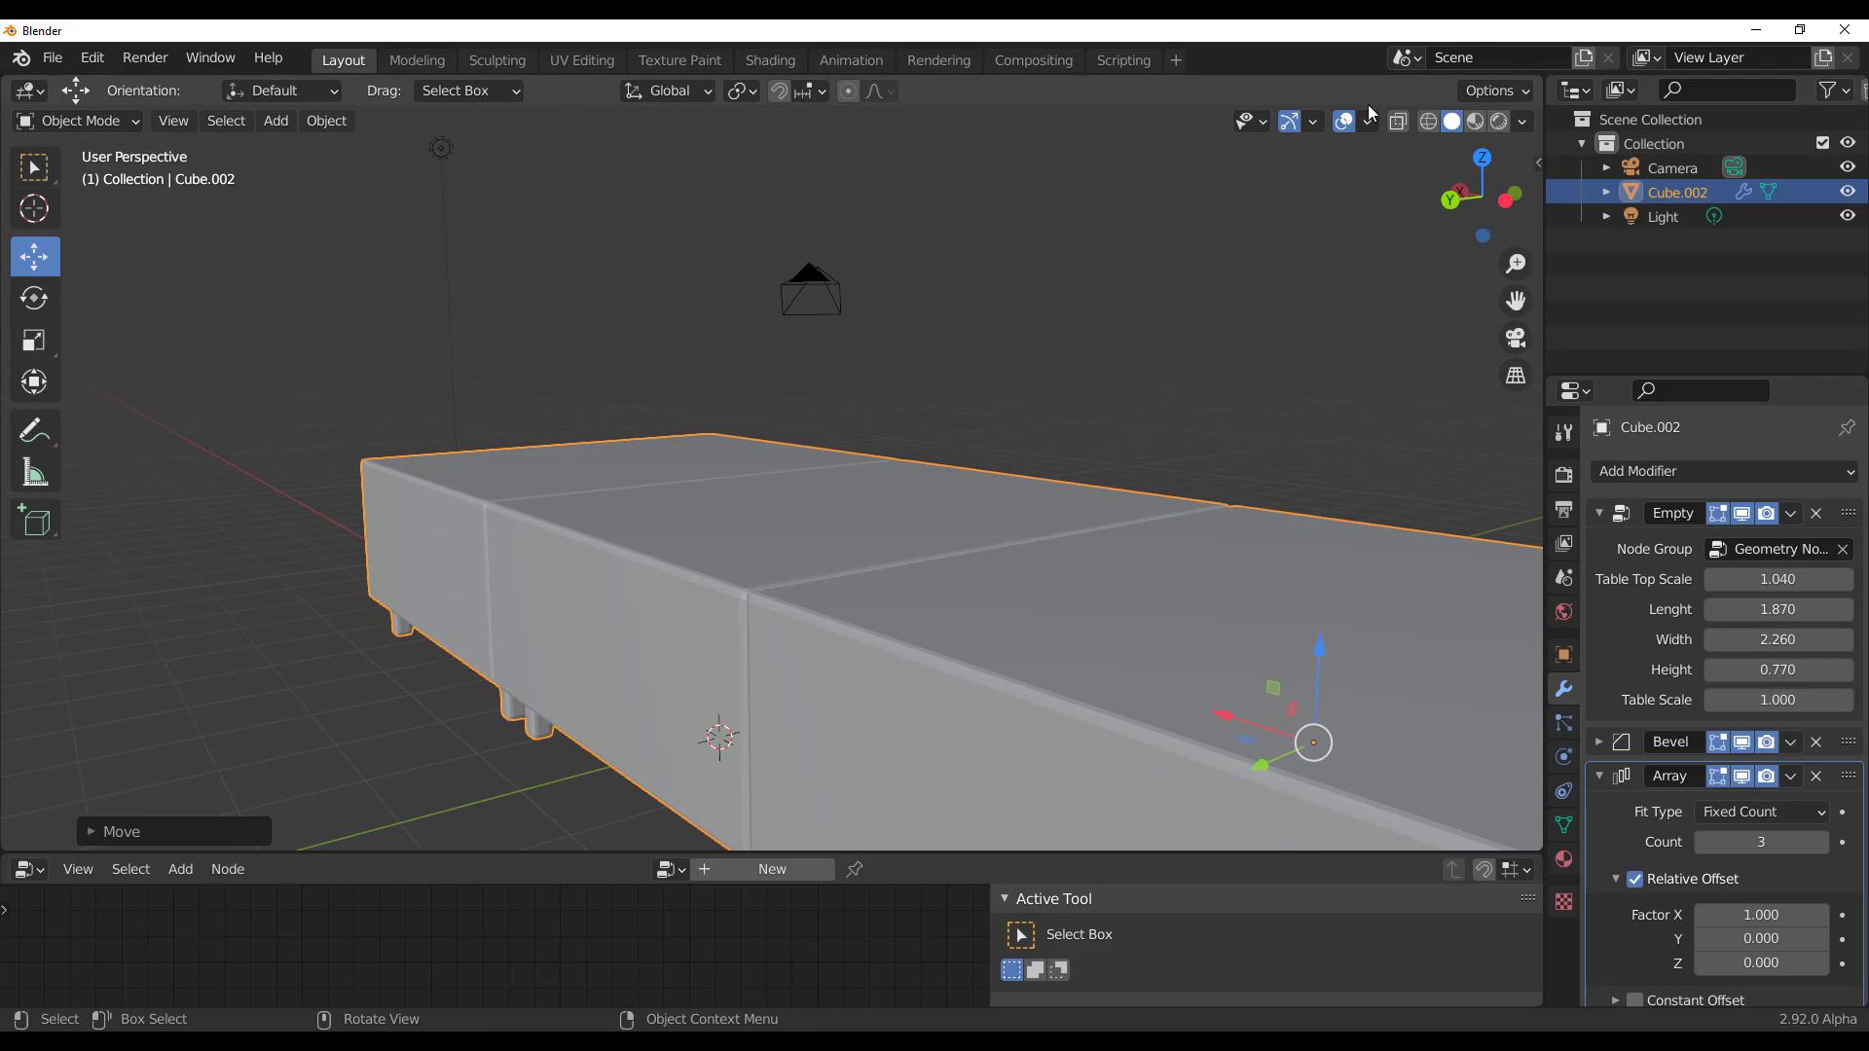
Switch the viewport to rendered shading and set the arrayed table's Height to 0.2
click(1500, 124)
scroll(1149, 526, down, 3)
middle_drag(1130, 540, 1034, 561)
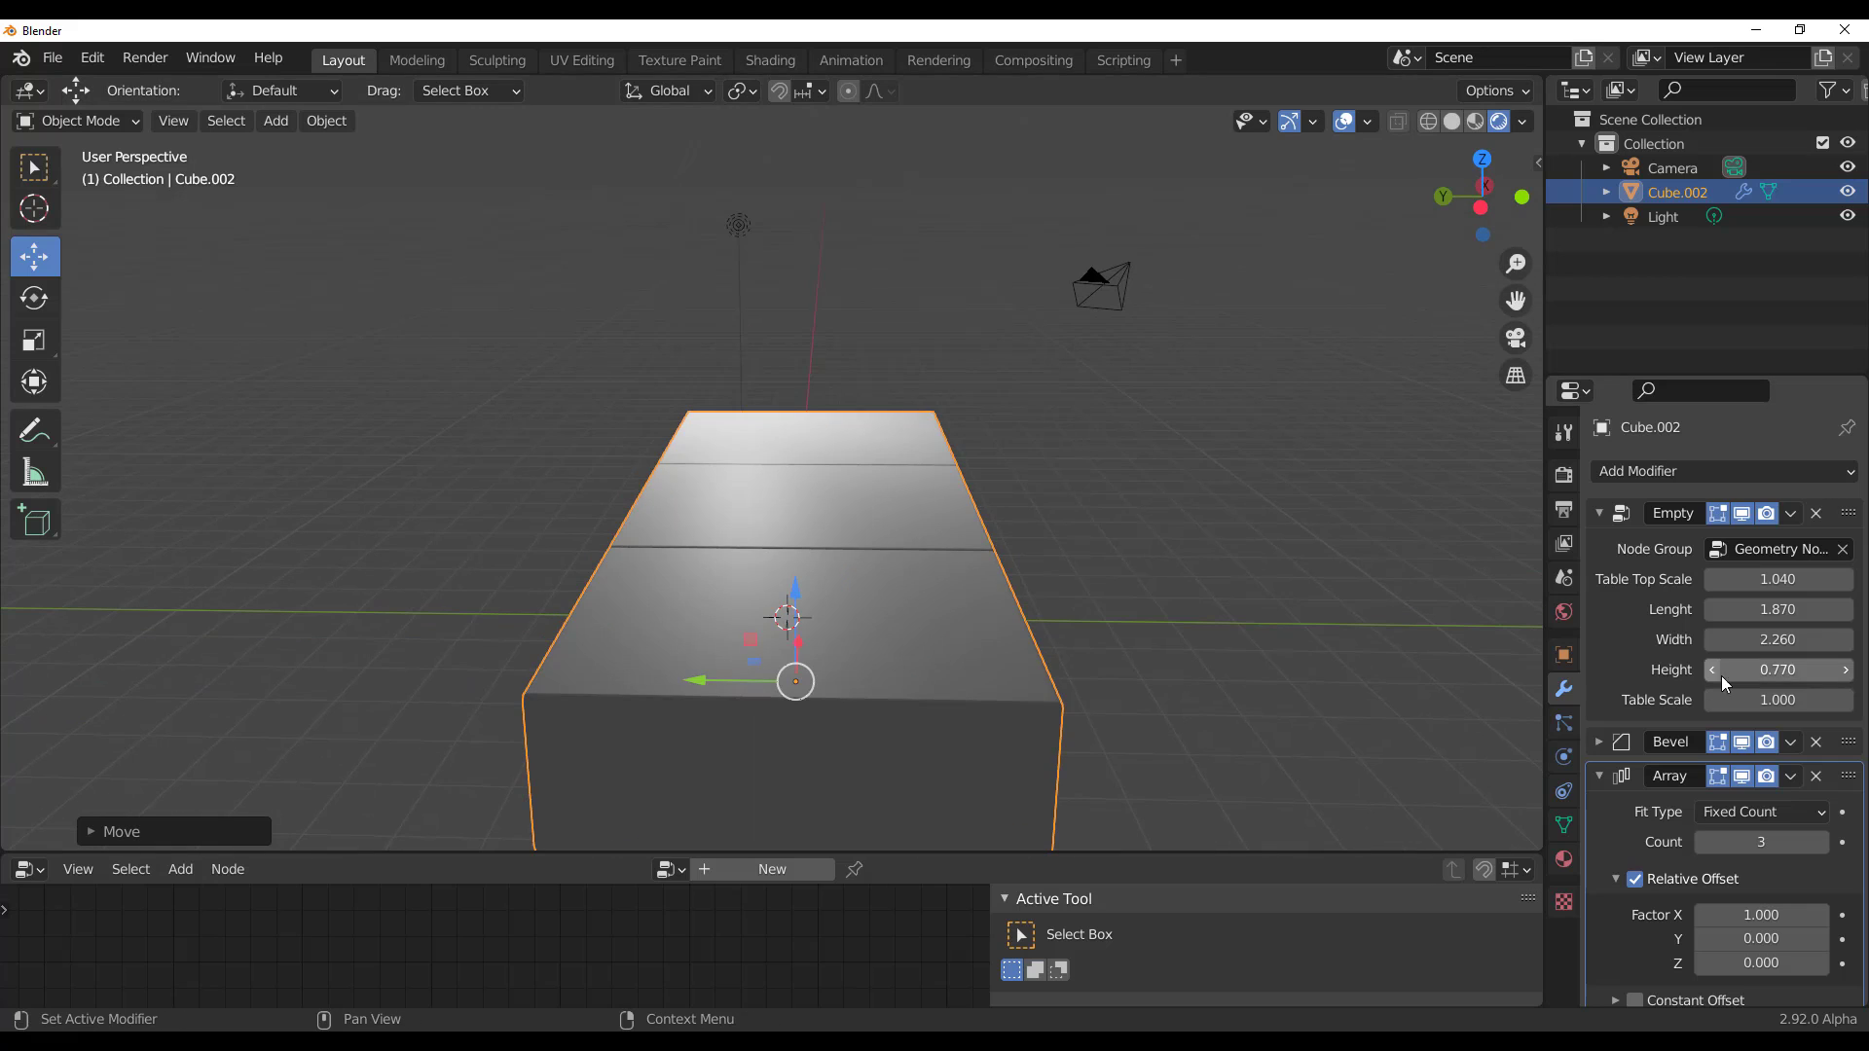
drag(1777, 670, 1718, 670)
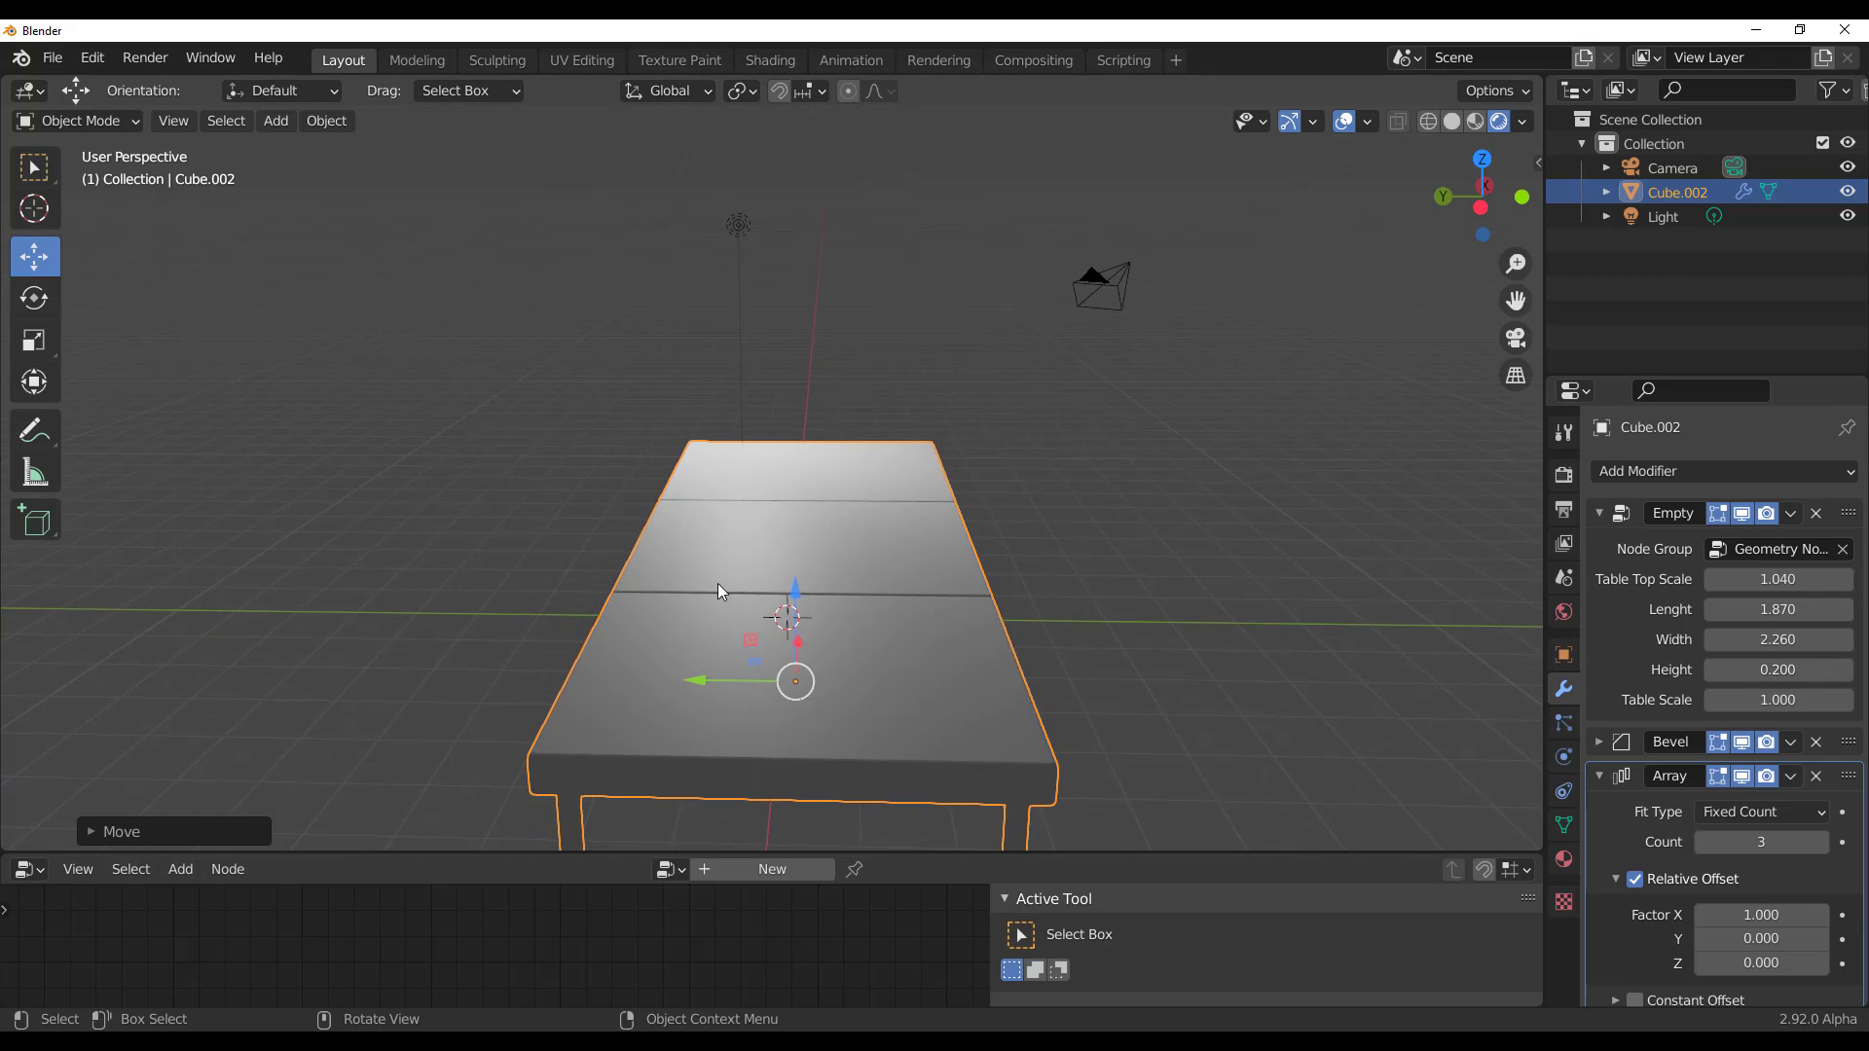
Add a mesh plane at the origin and scale it up into a large floor extending well beyond the table
scroll(721, 591, down, 4)
middle_drag(720, 591, 712, 697)
key(shift+a)
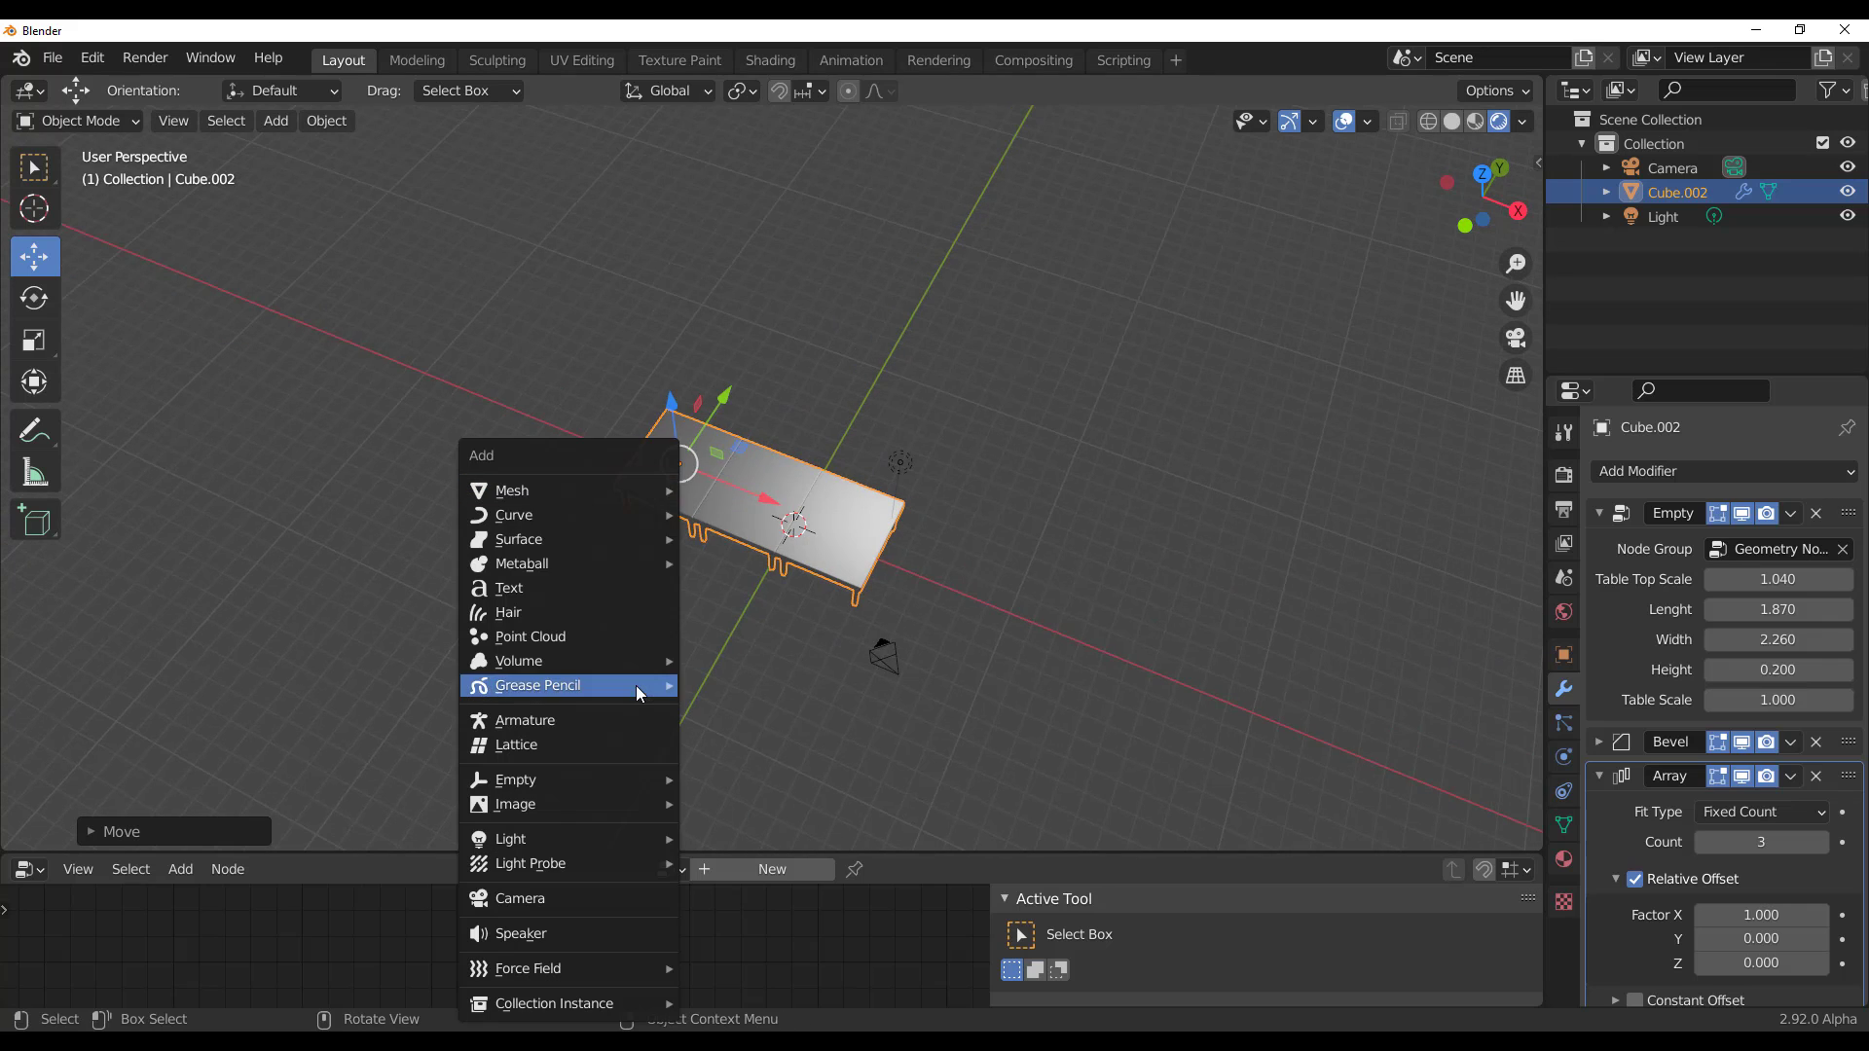
mouse_move(634, 490)
click(725, 491)
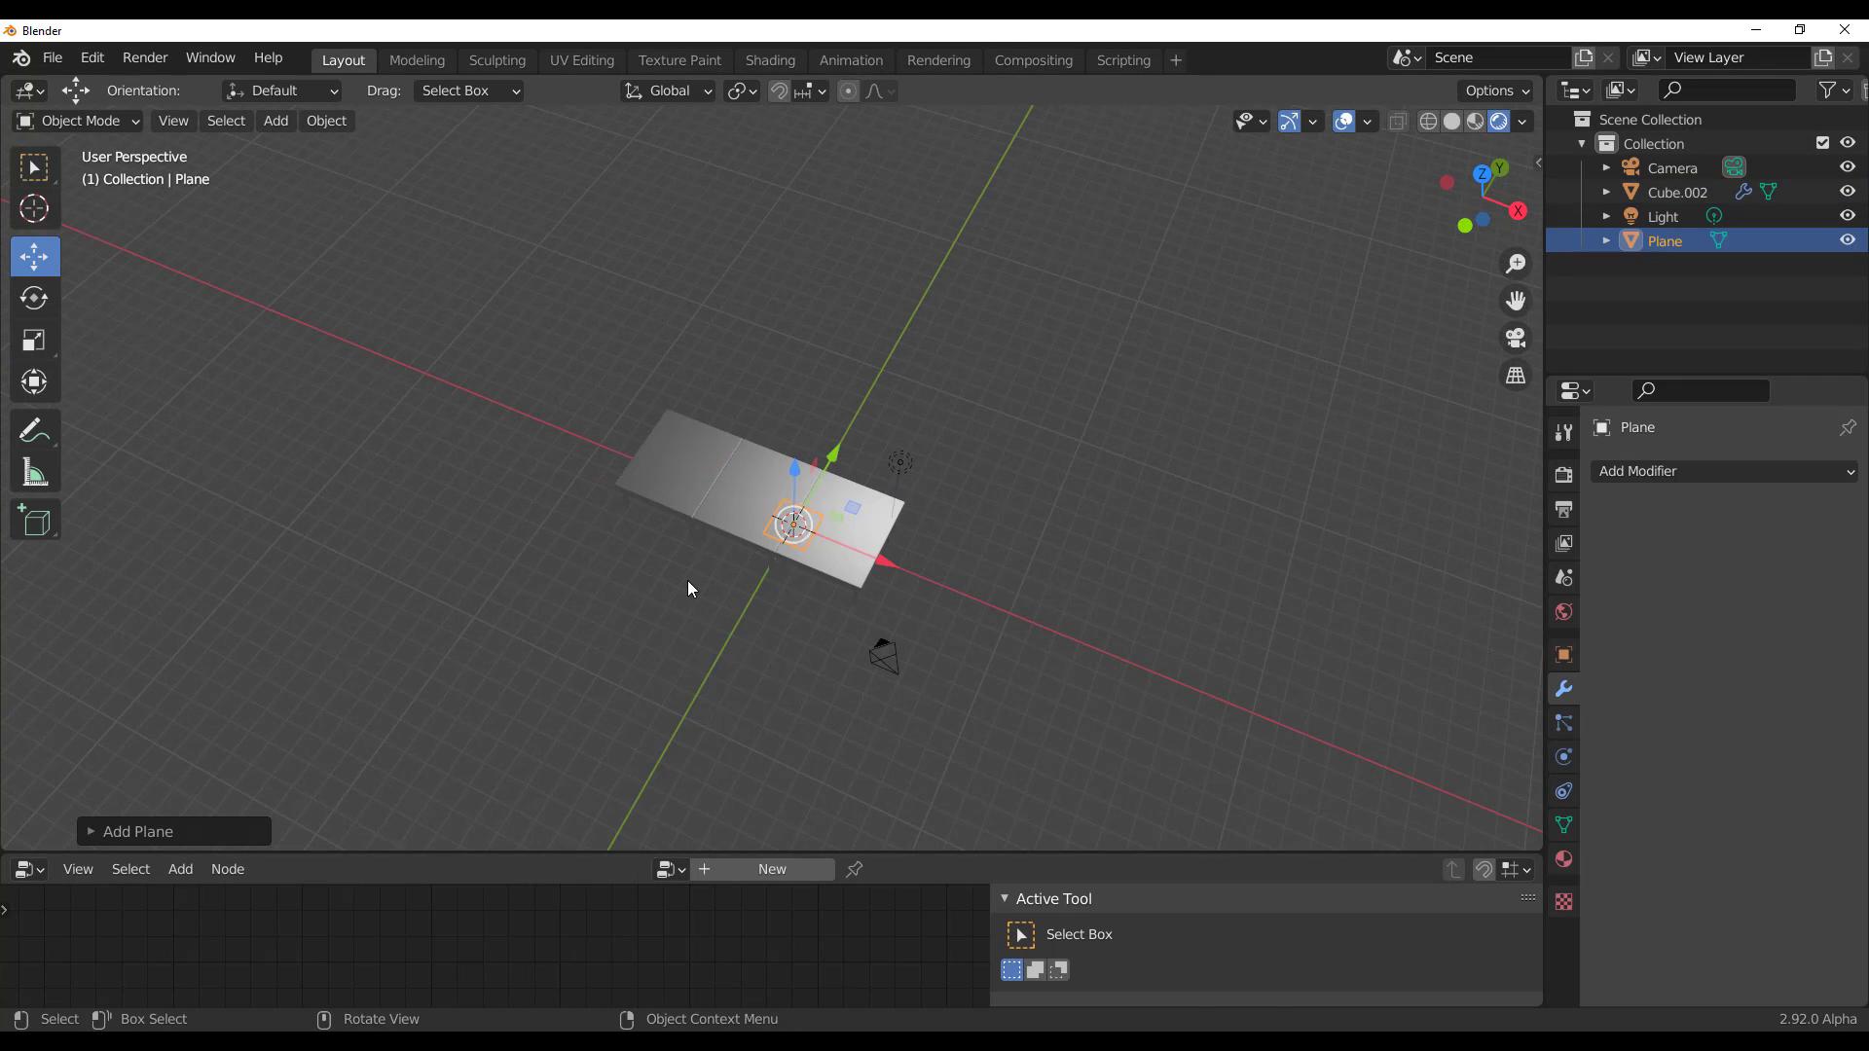
key(s)
click(1065, 500)
middle_drag(1065, 501, 665, 362)
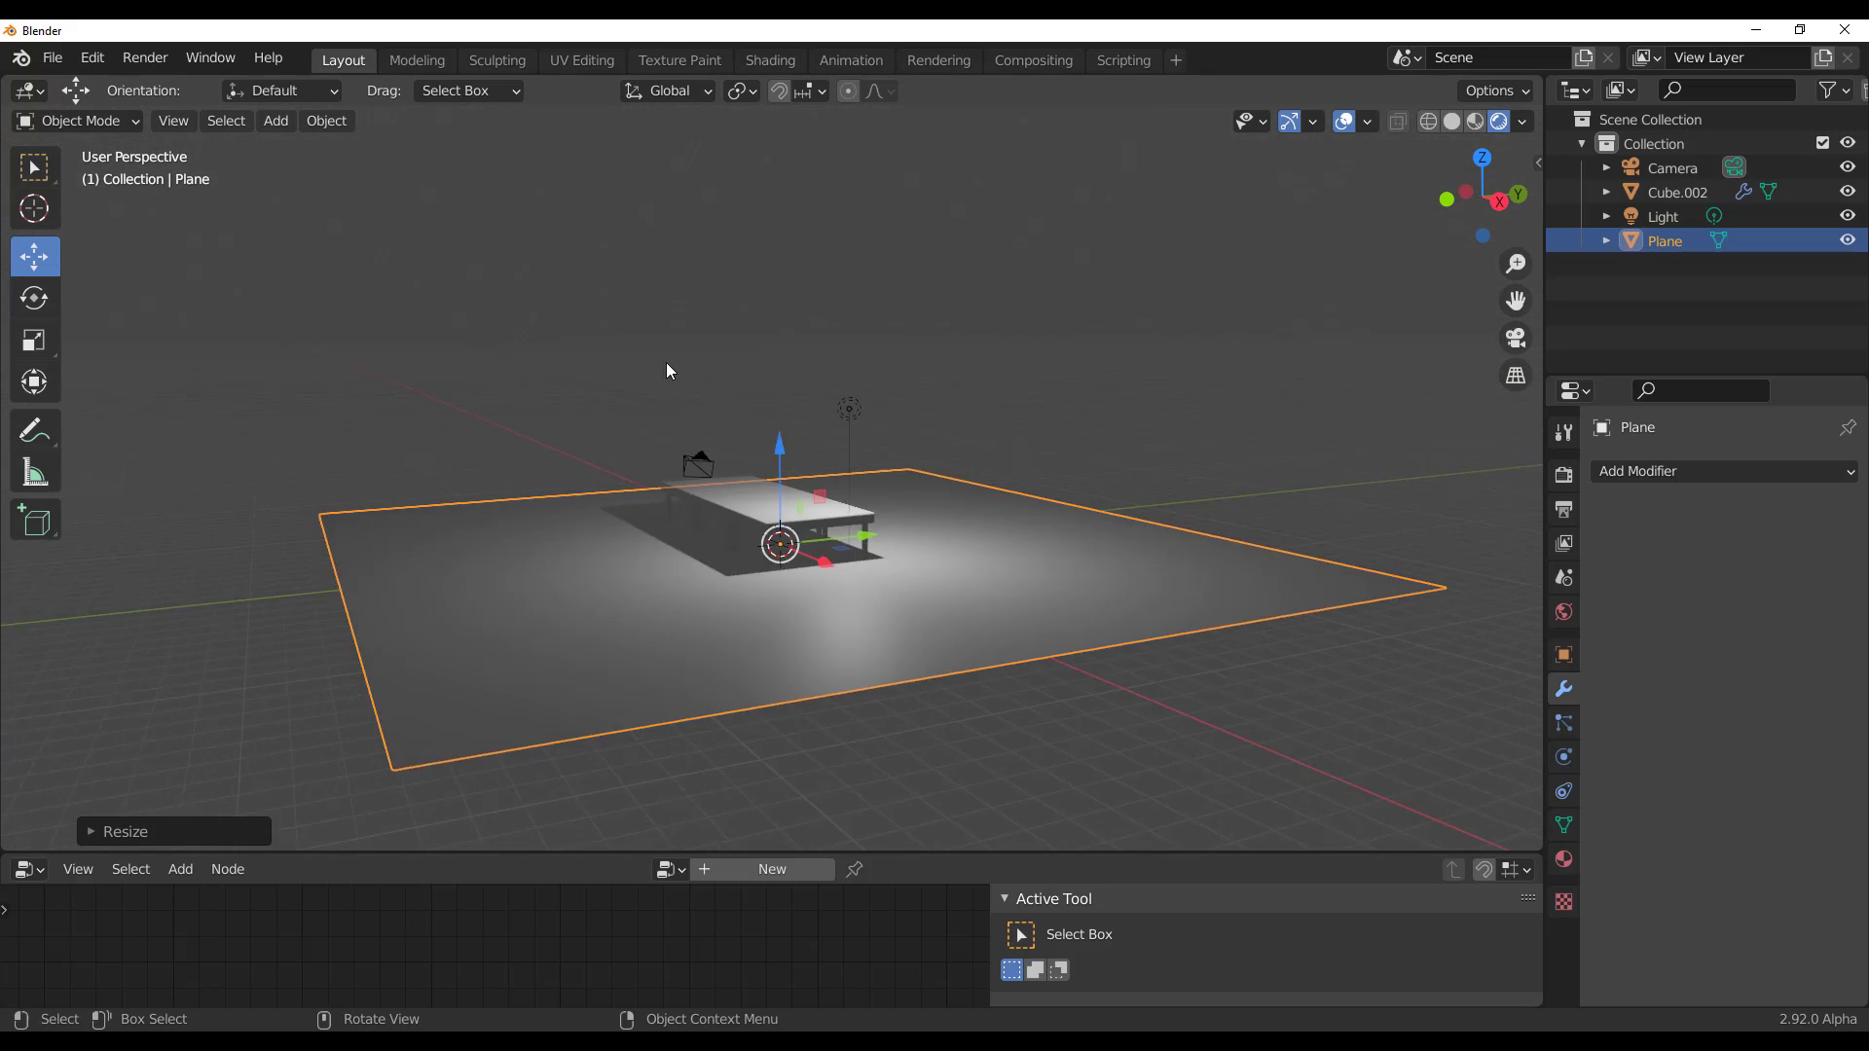
Select the scene's light and reposition it above the table with the move gizmo
scroll(666, 363, up, 5)
click(1005, 269)
middle_drag(1081, 308, 682, 459)
scroll(884, 345, down, 3)
drag(473, 421, 707, 336)
middle_drag(707, 335, 832, 378)
drag(790, 336, 1066, 341)
Duplicate the light and move the copy to about X 3.84, Y -8.21, Z 6.50 m
key(shift+d)
click(390, 390)
middle_drag(379, 425, 721, 517)
scroll(721, 517, down, 2)
drag(695, 500, 950, 479)
scroll(1060, 588, up, 5)
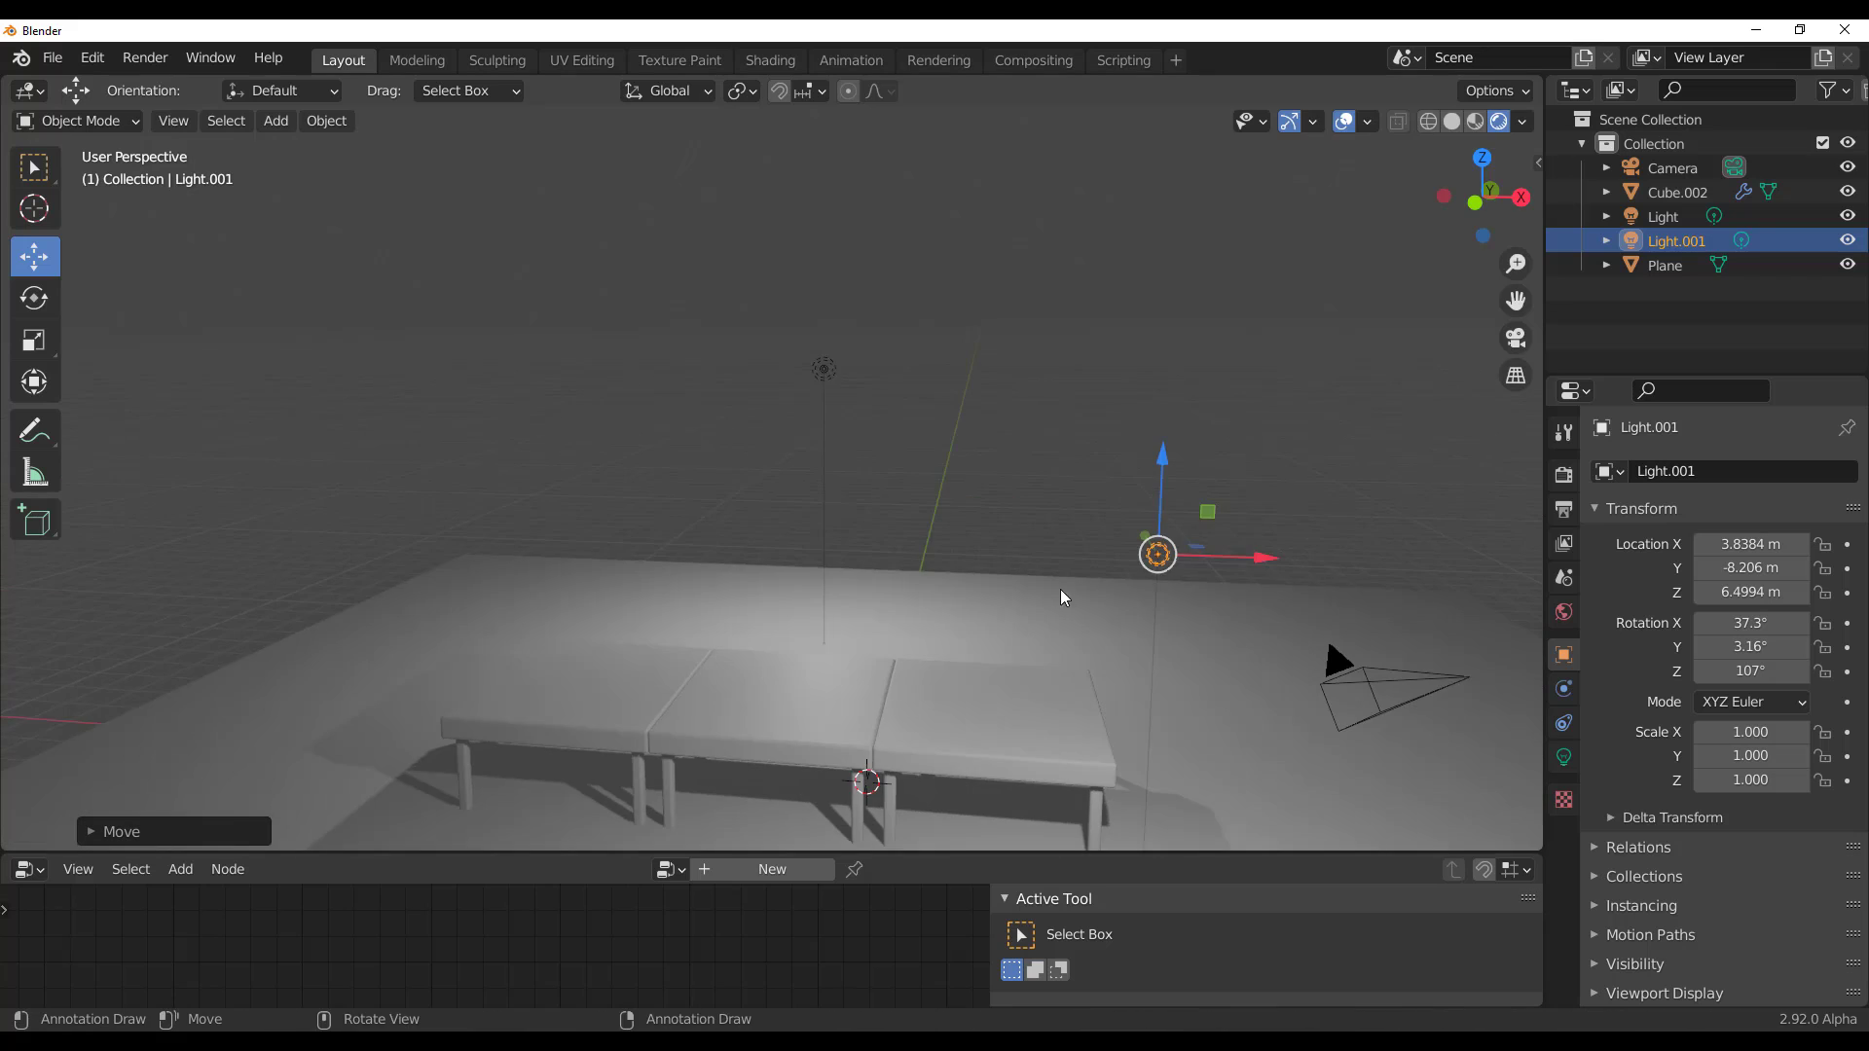
Select the arrayed table and increase its Lenght input
middle_drag(1060, 588, 916, 603)
scroll(1012, 584, up, 2)
scroll(993, 458, down, 1)
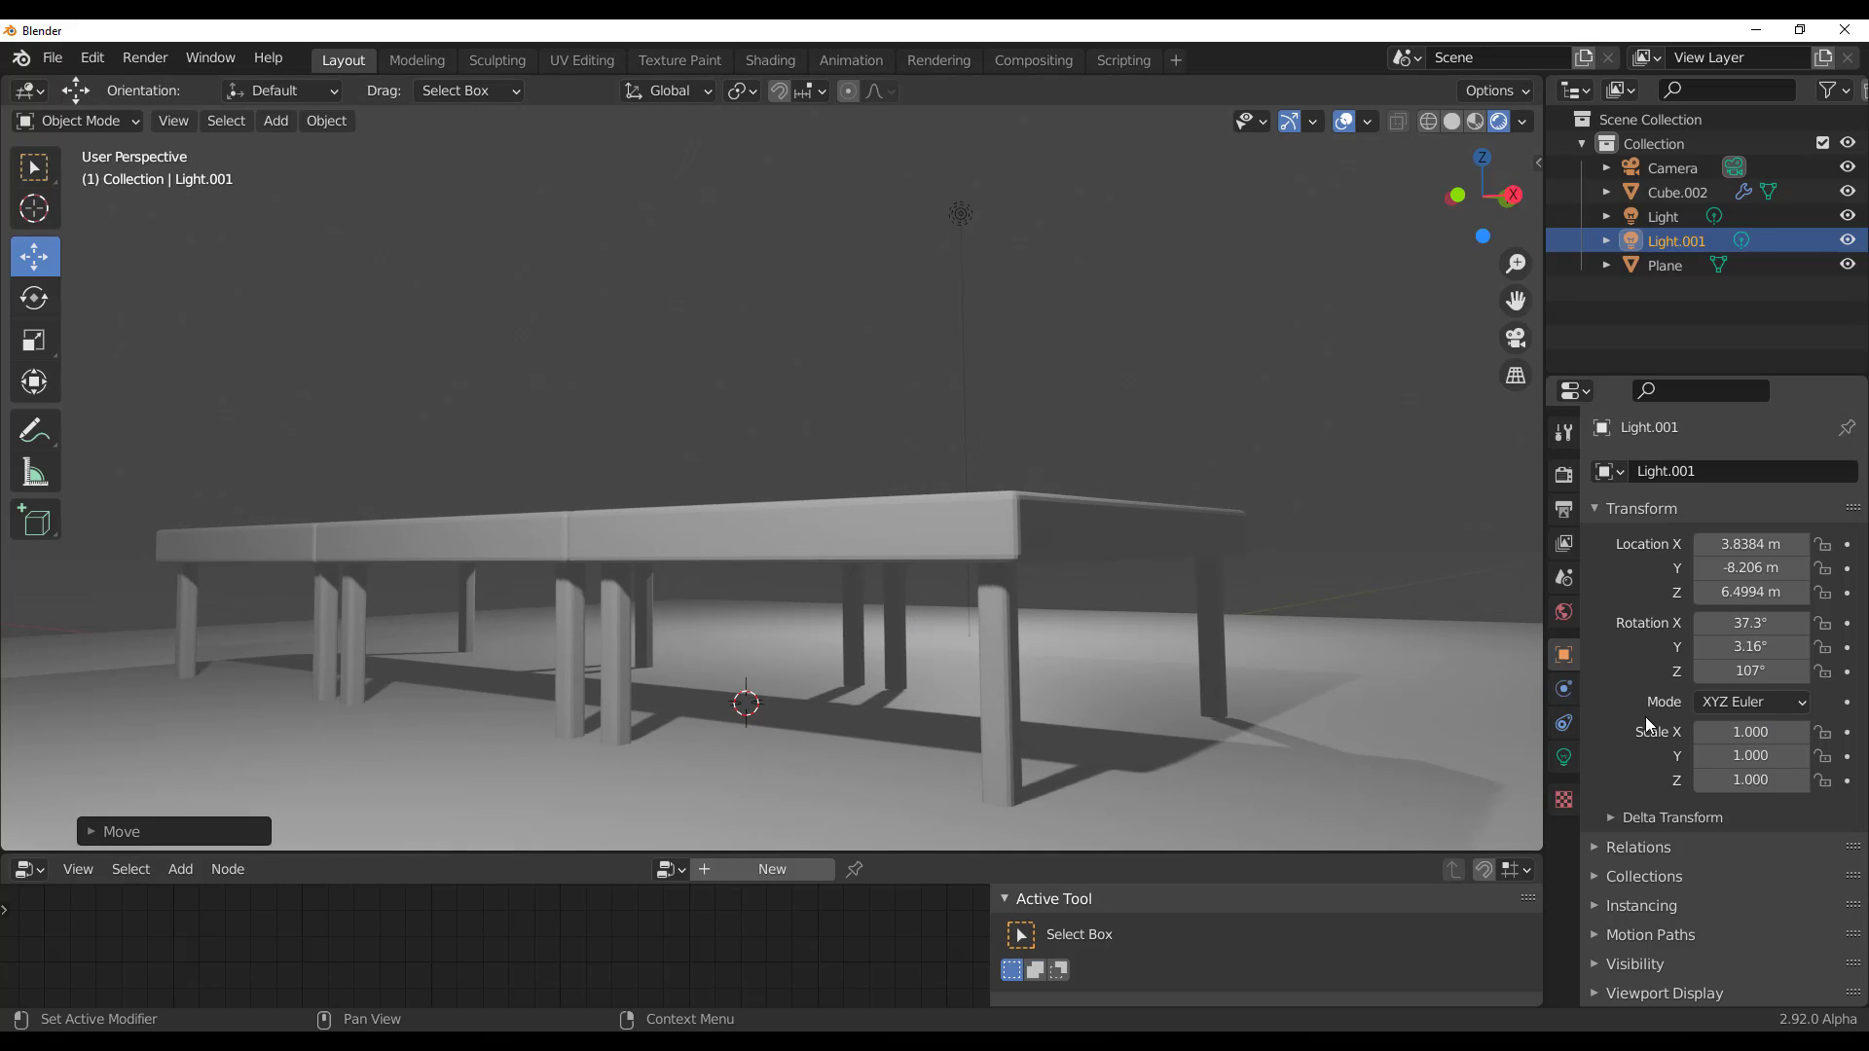
click(993, 526)
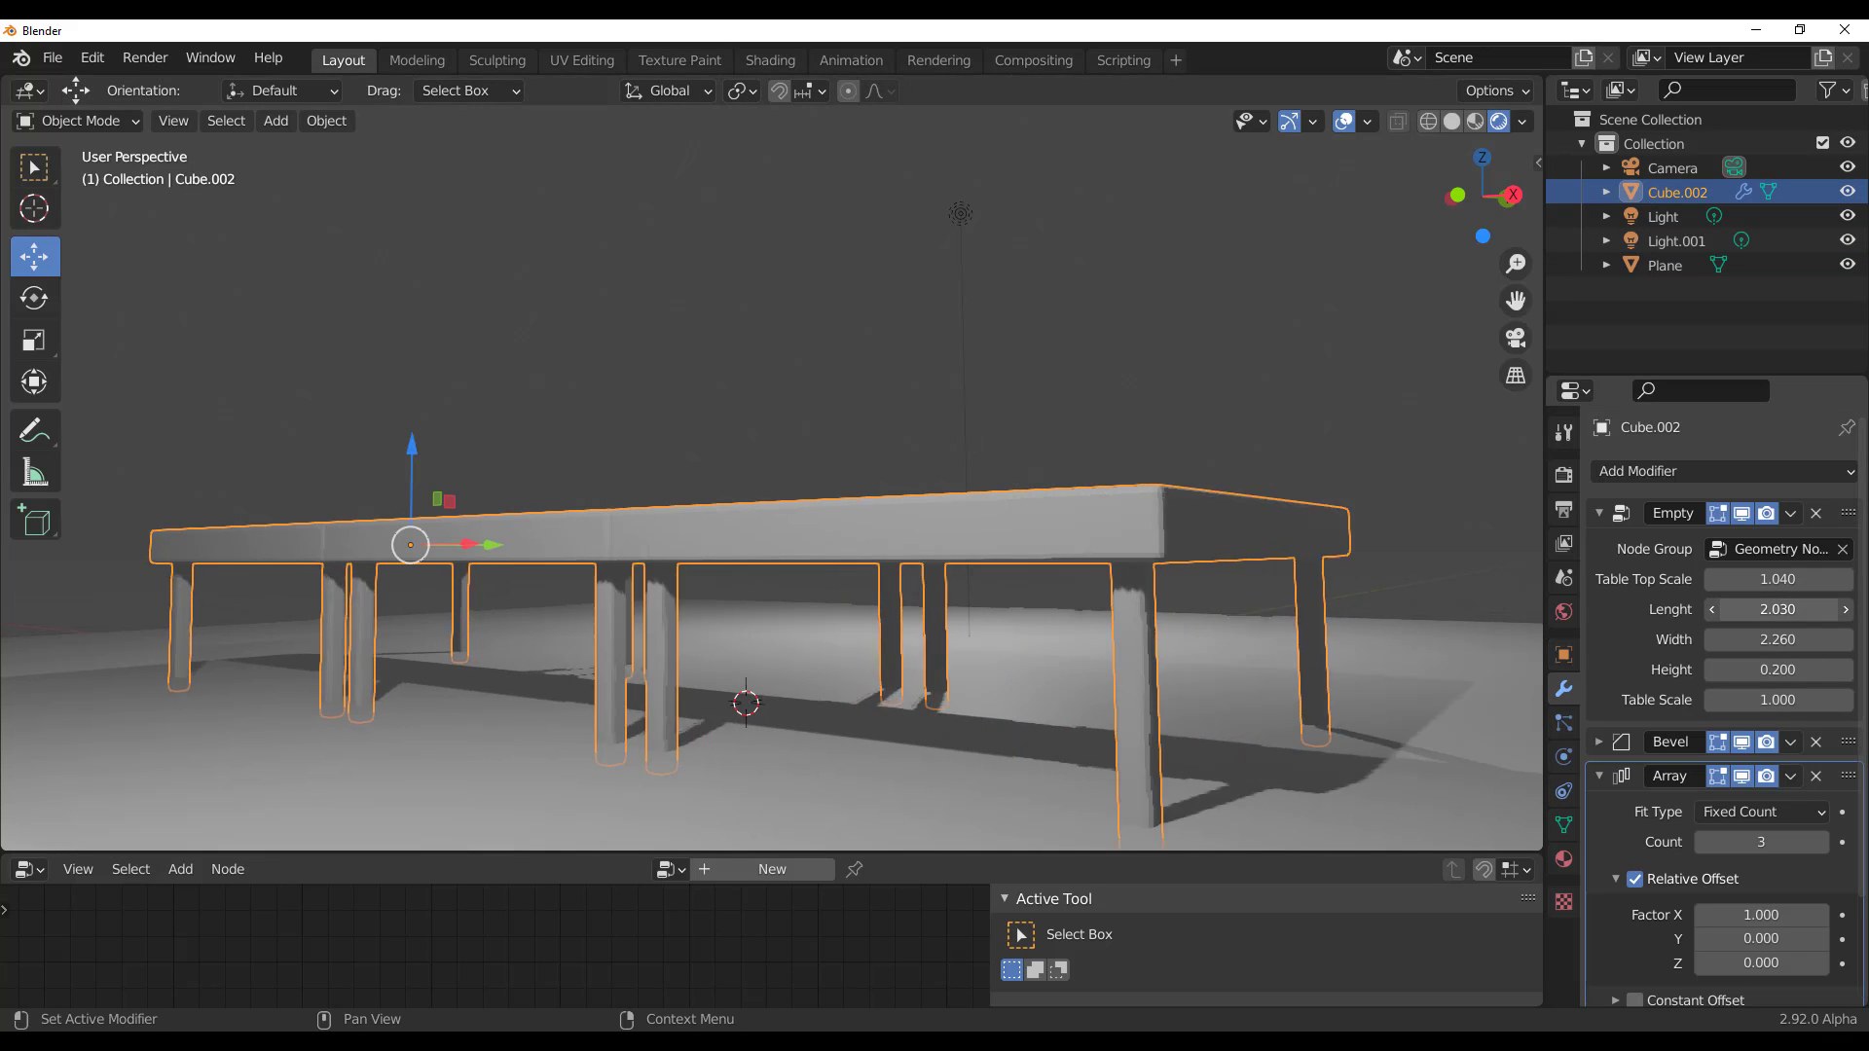